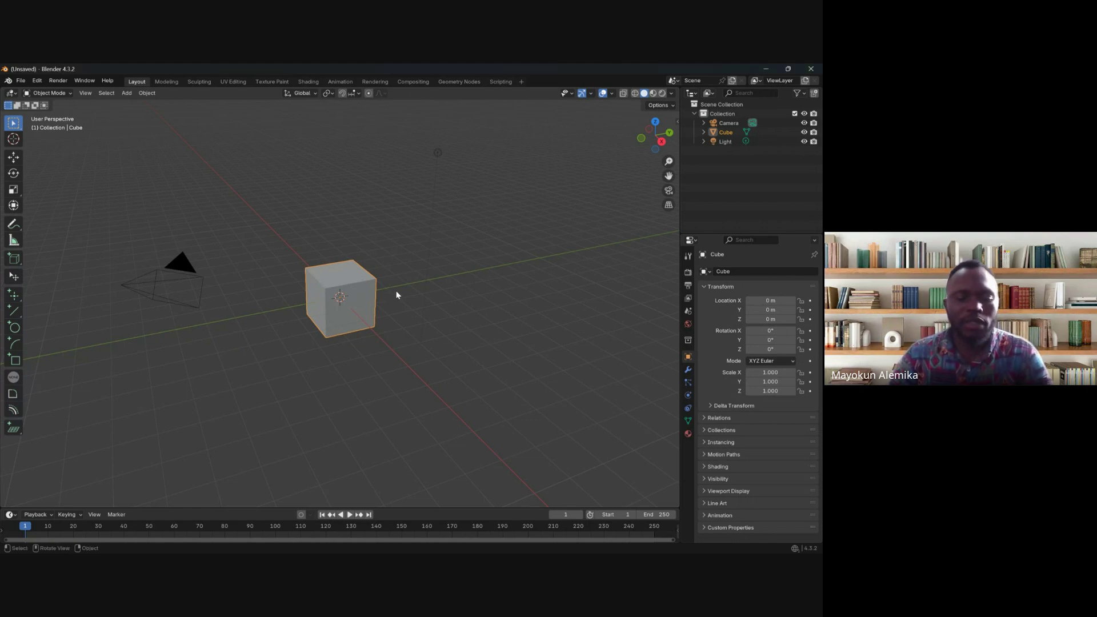
Step: Delete all the default objects, including the cube, camera and light, from the scene
{"action": "key", "text": "a"}
{"action": "key", "text": "x"}
{"action": "left_click", "coordinate": [422, 297]}
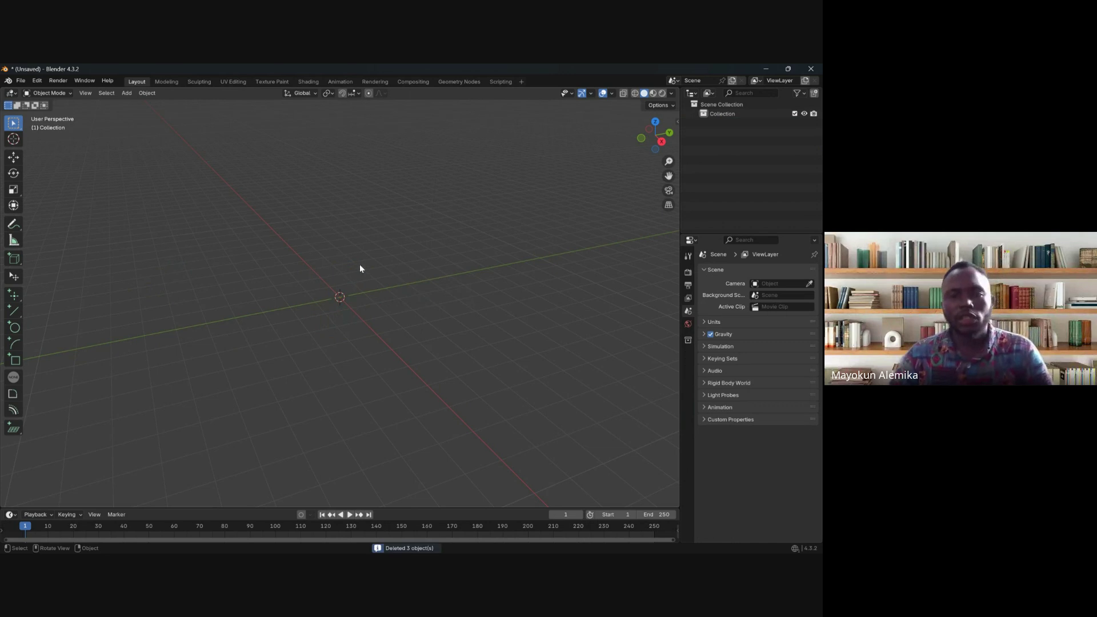
{"action": "mouse_move", "coordinate": [360, 269]}
{"action": "middle_mouse_down"}
{"action": "mouse_move", "coordinate": [382, 301]}
{"action": "mouse_move", "coordinate": [352, 284]}
{"action": "middle_mouse_up"}
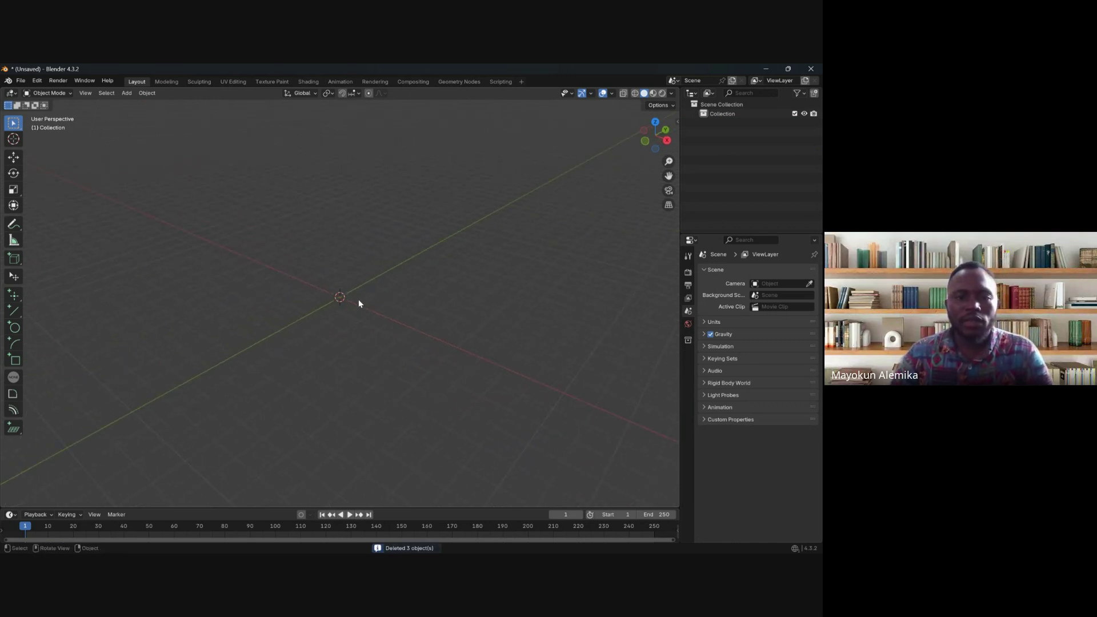
{"action": "middle_click_drag", "start_coordinate": [338, 303], "coordinate": [281, 319]}
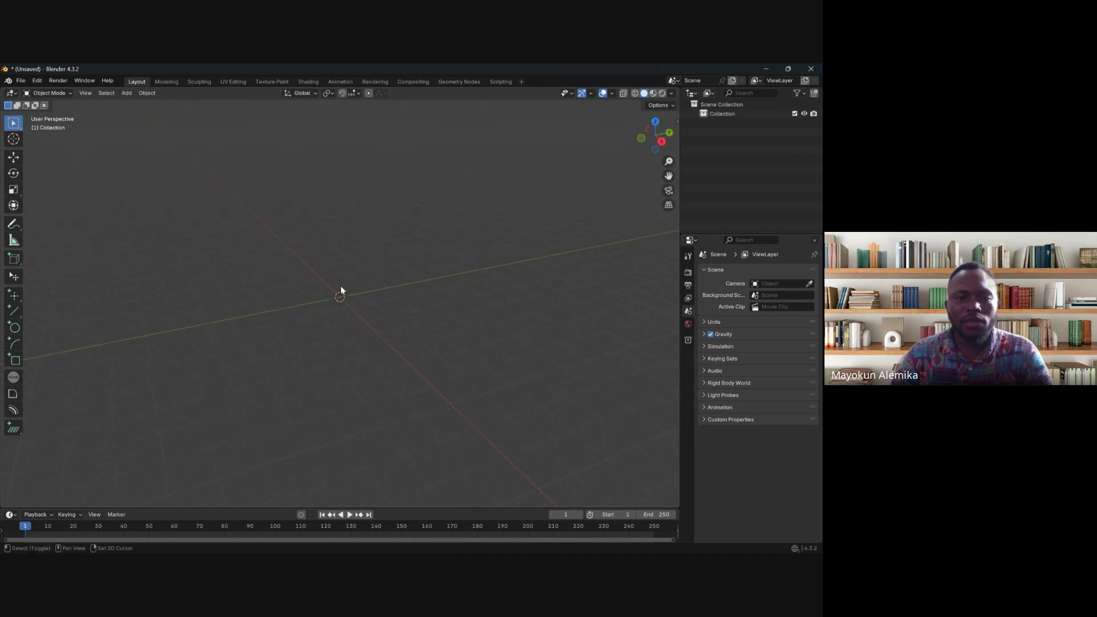
{"action": "middle_click_drag", "start_coordinate": [341, 289], "coordinate": [375, 342], "text": "shift"}
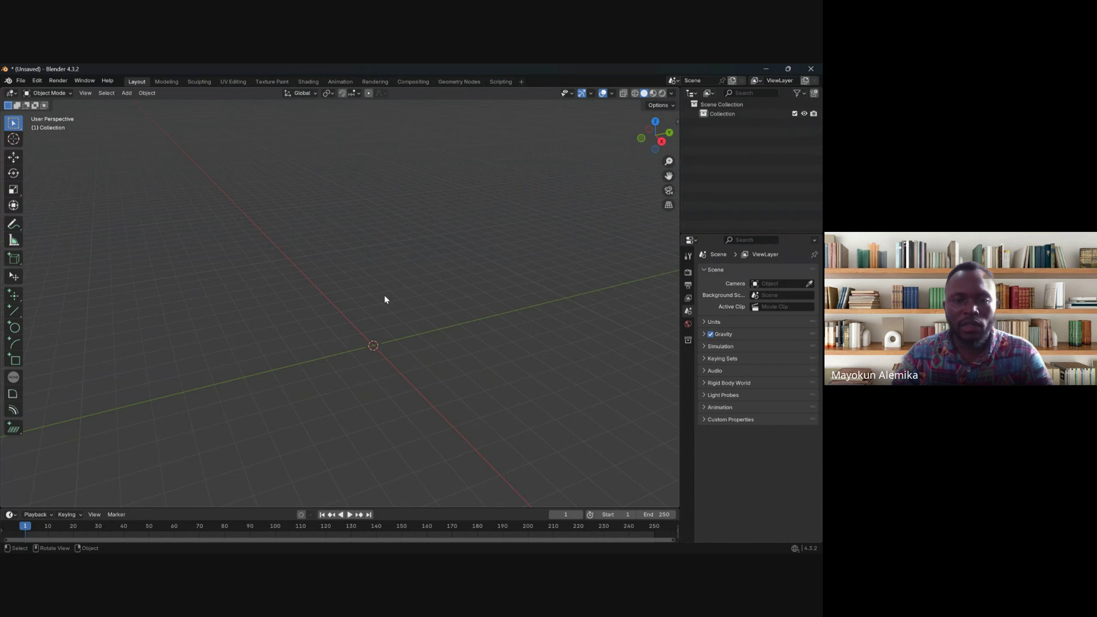
{"action": "key", "text": "shift+a"}
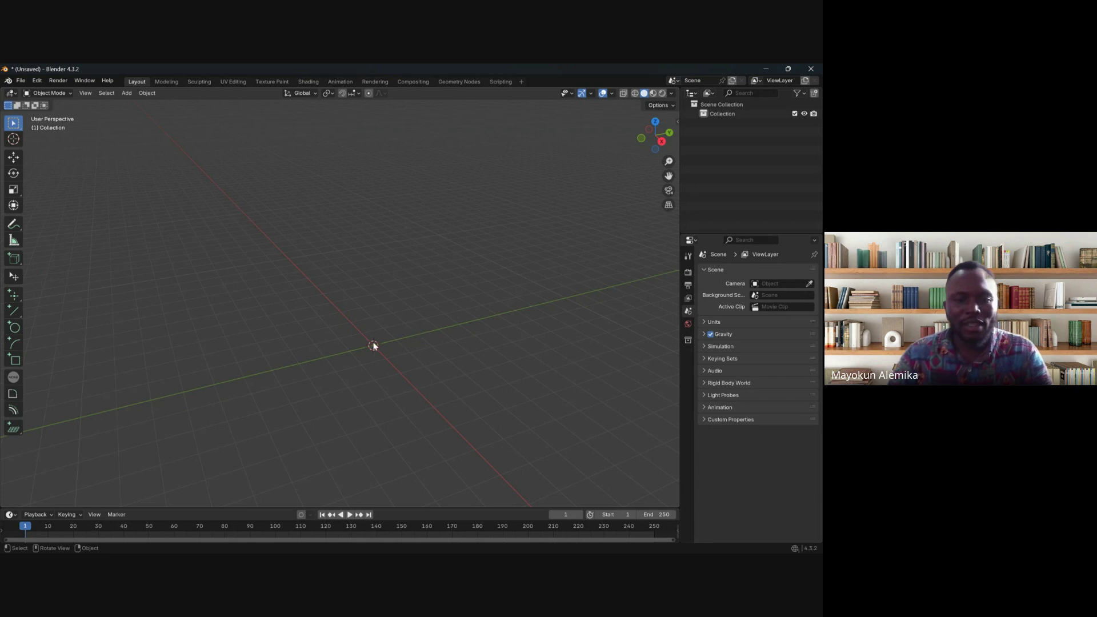
{"action": "middle_click_drag", "start_coordinate": [376, 346], "coordinate": [401, 368]}
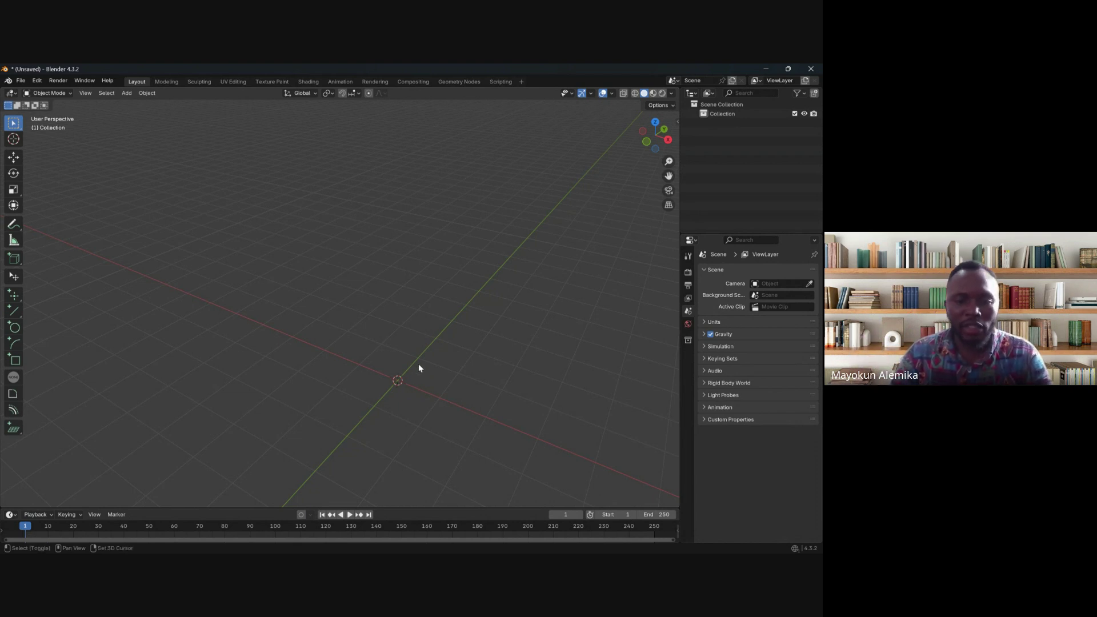
Step: Add a Monkey mesh at the world origin and view it from the front
{"action": "key", "text": "shift+a"}
{"action": "mouse_move", "coordinate": [403, 365]}
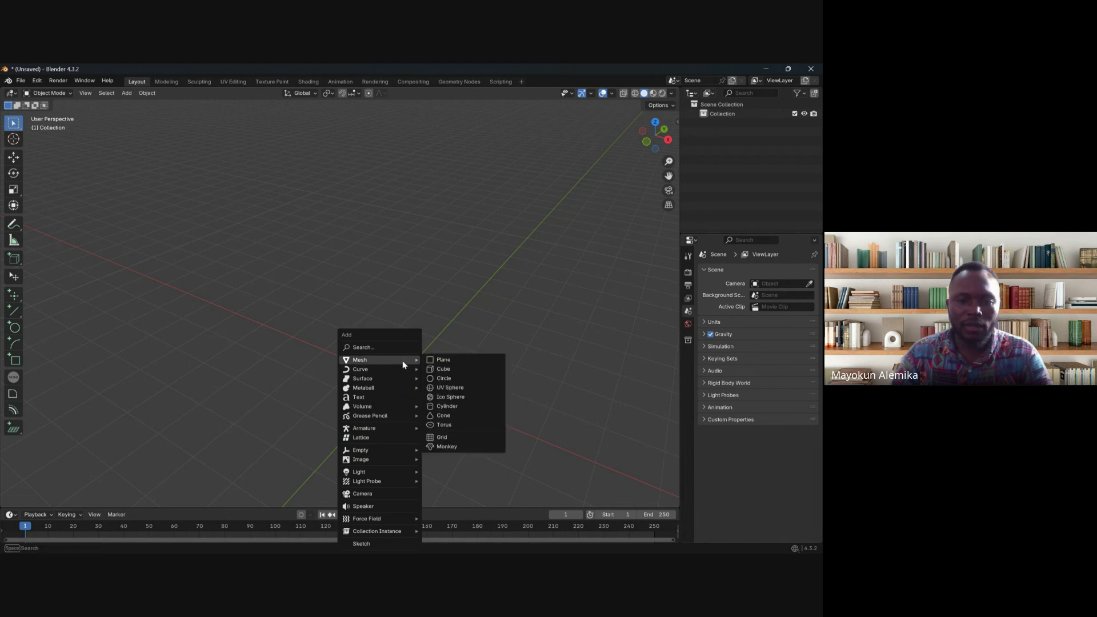
{"action": "left_click", "coordinate": [449, 447]}
{"action": "middle_click_drag", "start_coordinate": [398, 396], "coordinate": [463, 385]}
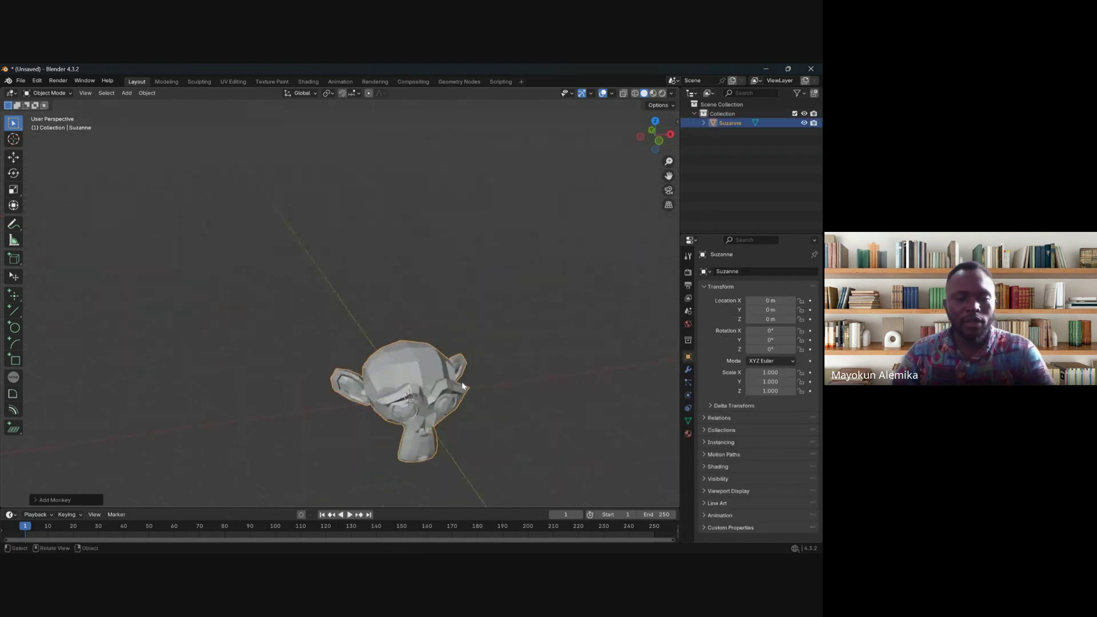
{"action": "key", "text": "KP_1"}
{"action": "scroll", "coordinate": [290, 292], "scroll_direction": "up", "scroll_amount": 5}
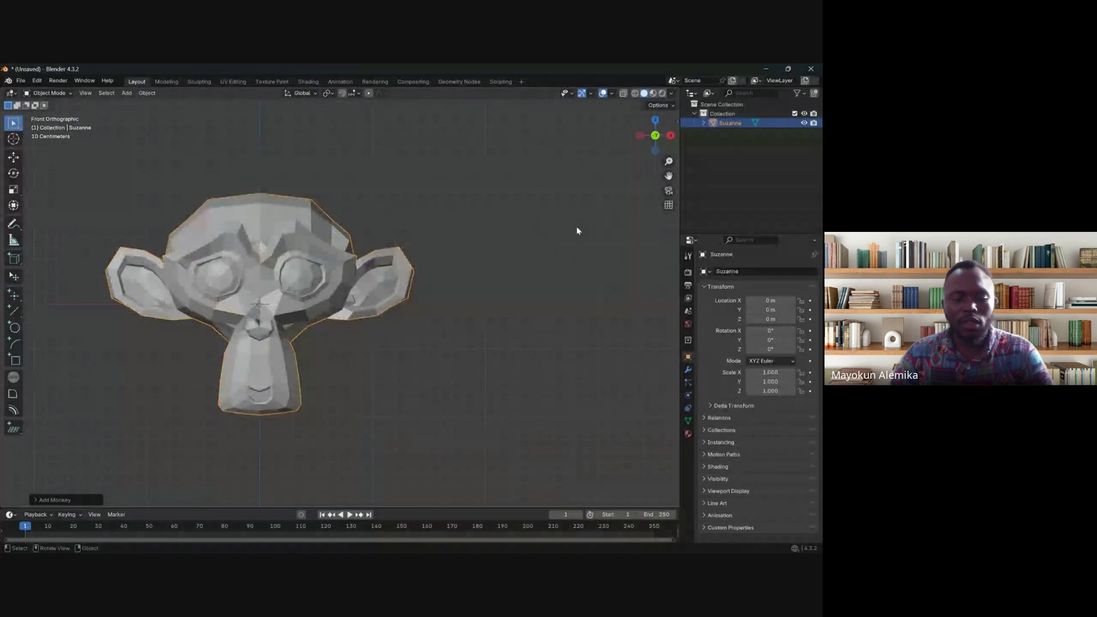
Step: Turn on the Screencast Keys display in the viewport
{"action": "key", "text": "n"}
{"action": "left_click", "coordinate": [675, 231]}
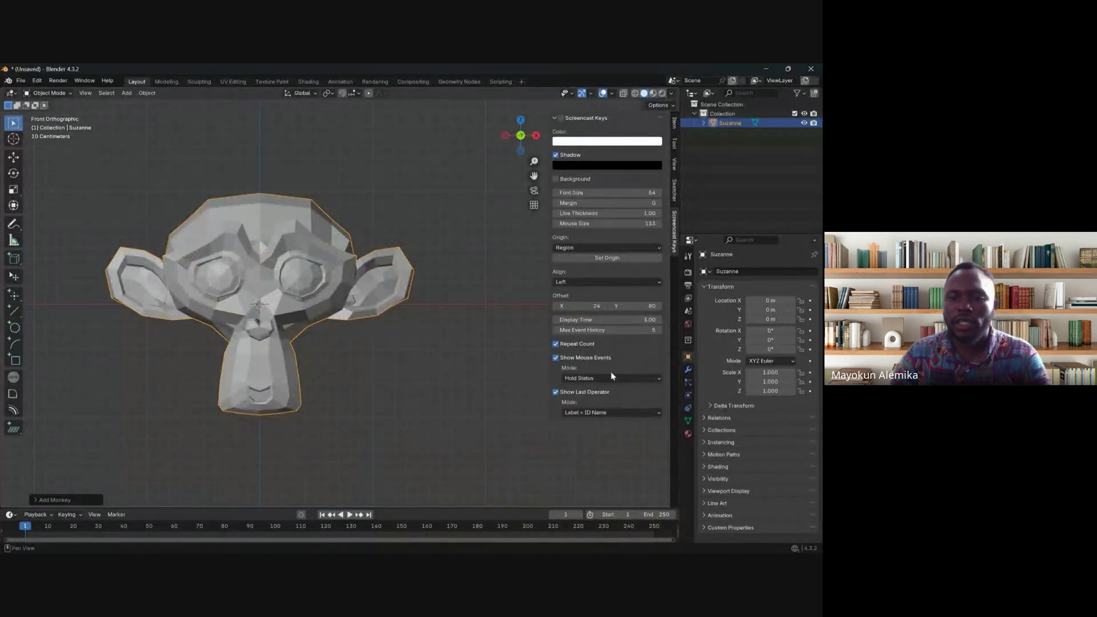
{"action": "key", "text": "n"}
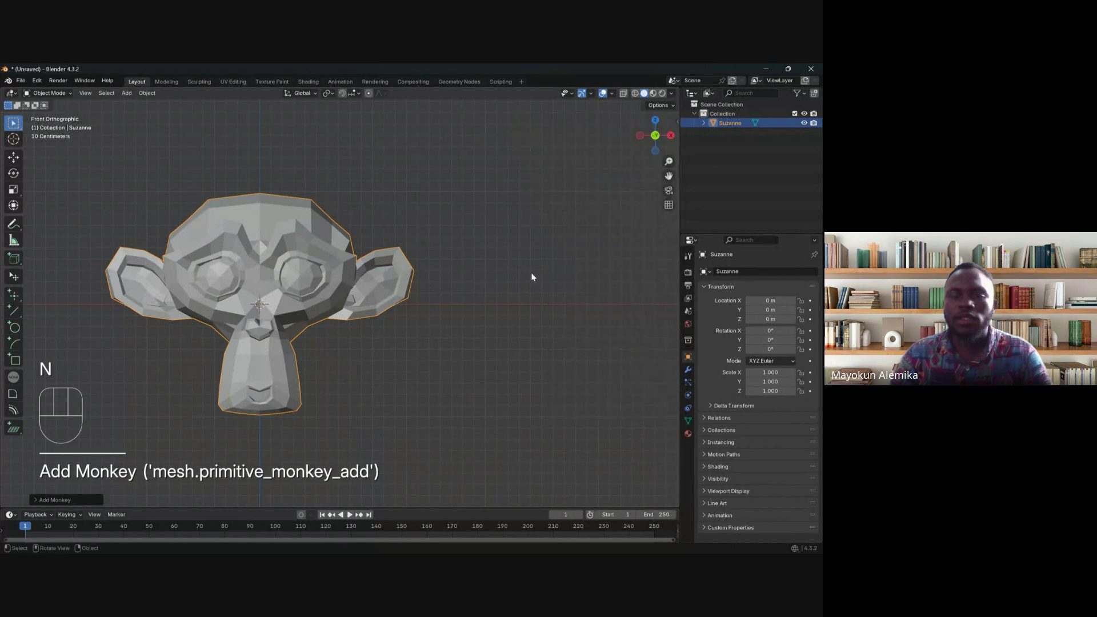
Step: Duplicate the monkey head and place the copy beside it, about 3.14 m along X
{"action": "middle_click_drag", "start_coordinate": [326, 305], "coordinate": [504, 321], "text": "shift"}
{"action": "scroll", "coordinate": [484, 300], "scroll_direction": "down", "scroll_amount": 3}
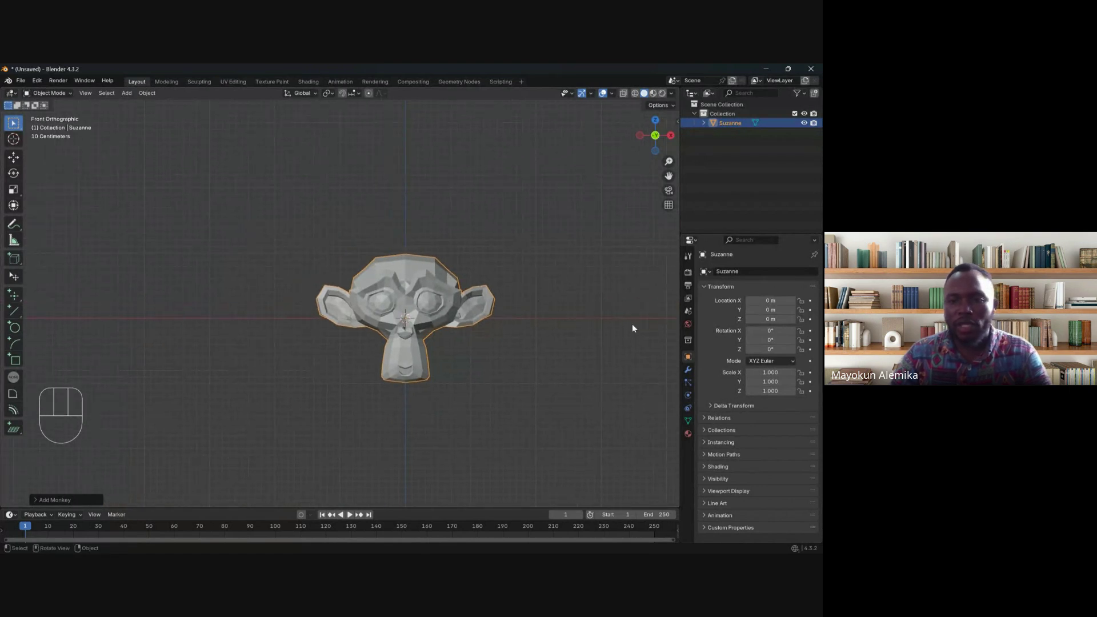
{"action": "scroll", "coordinate": [659, 364], "scroll_direction": "down", "scroll_amount": 2}
{"action": "middle_click_drag", "start_coordinate": [510, 331], "coordinate": [466, 329], "text": "shift"}
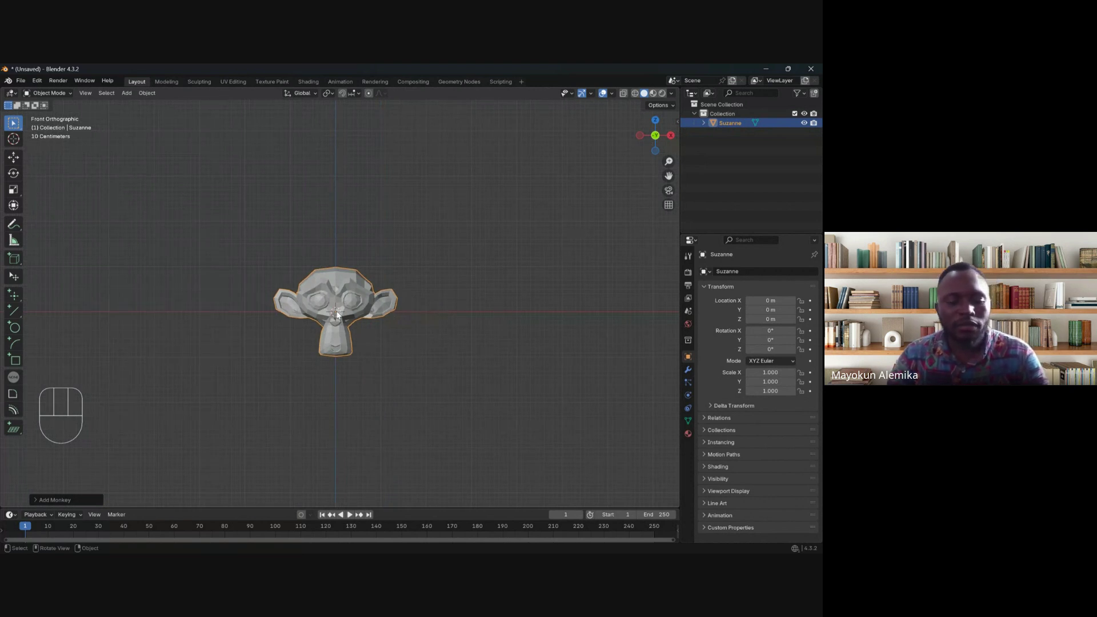
{"action": "key", "text": "shift+d"}
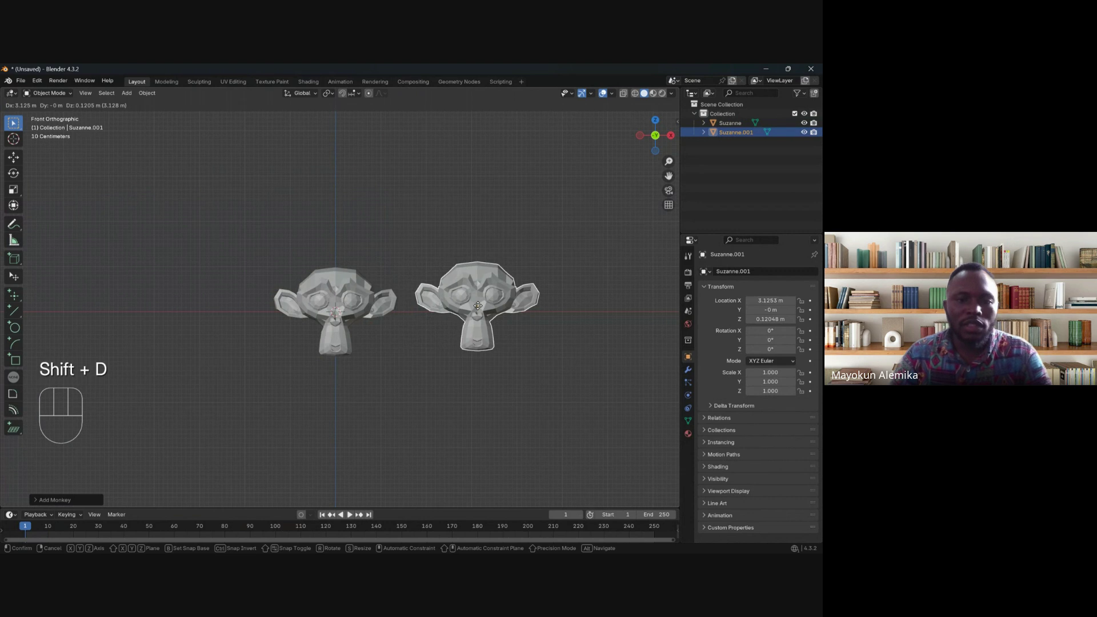
{"action": "left_click", "coordinate": [479, 306]}
{"action": "middle_click_drag", "start_coordinate": [467, 323], "coordinate": [423, 333], "text": "shift"}
{"action": "scroll", "coordinate": [423, 333], "scroll_direction": "down", "scroll_amount": 2}
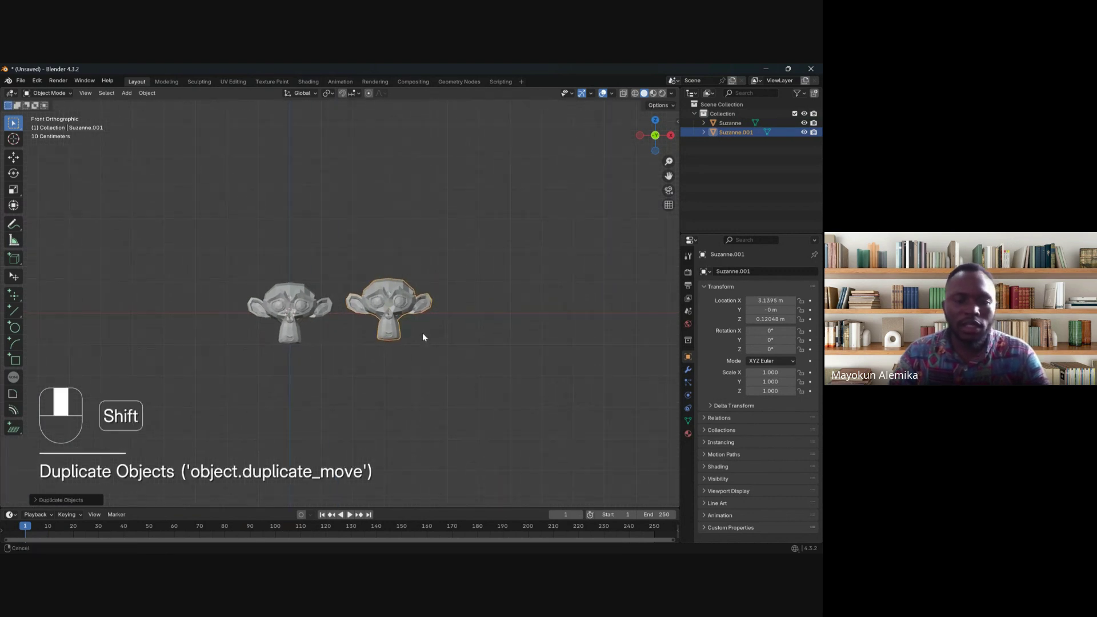
Step: Duplicate both monkey heads together and place the copies further along the X axis
{"action": "left_click_drag", "start_coordinate": [223, 219], "coordinate": [423, 363]}
{"action": "key", "text": "shift+d"}
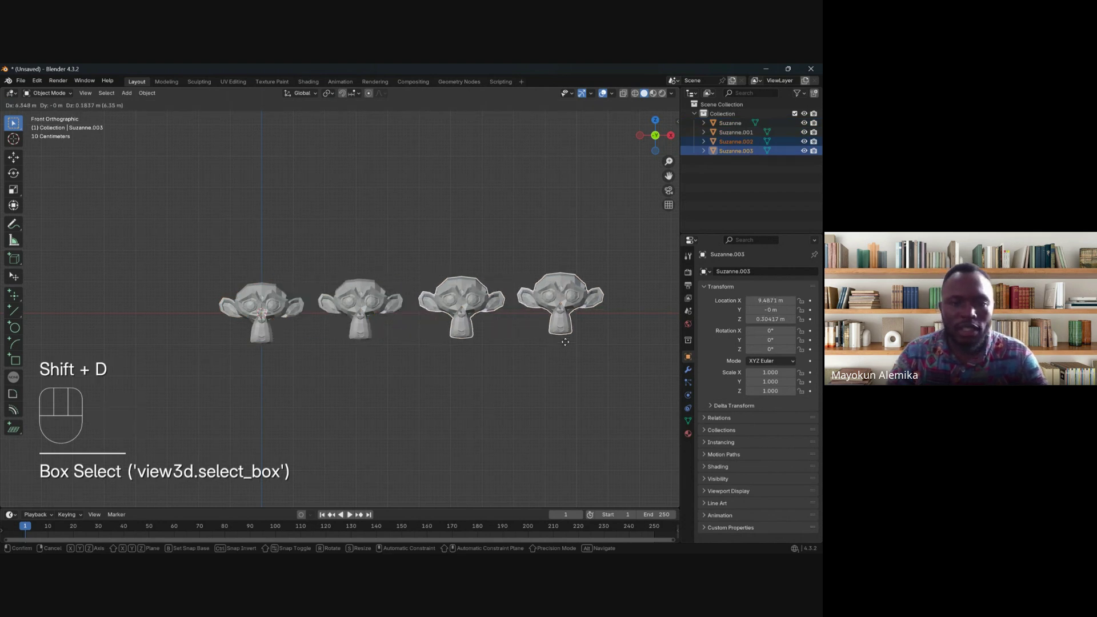
{"action": "left_click", "coordinate": [410, 320]}
Step: Delete the three duplicated monkey heads, keeping only the original at the origin
{"action": "left_click_drag", "start_coordinate": [623, 266], "coordinate": [344, 358]}
{"action": "key", "text": "x"}
{"action": "left_click", "coordinate": [330, 359]}
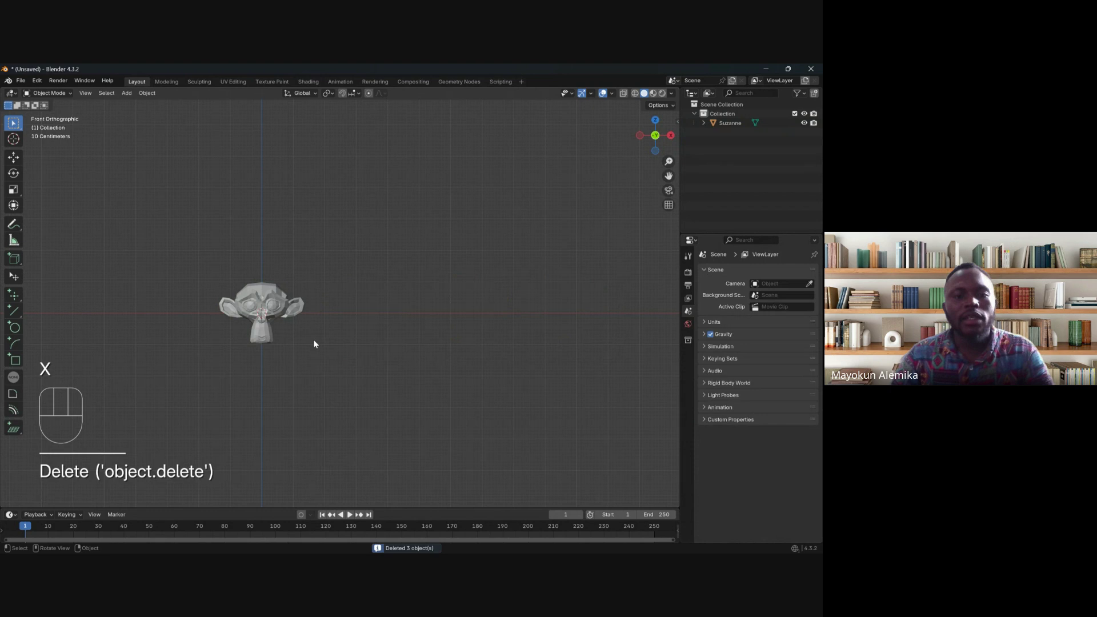
Step: Add an Array modifier to the remaining monkey head and inspect the repeated copy at an angle
{"action": "left_click", "coordinate": [272, 314]}
{"action": "left_click", "coordinate": [688, 370]}
{"action": "left_click", "coordinate": [765, 271]}
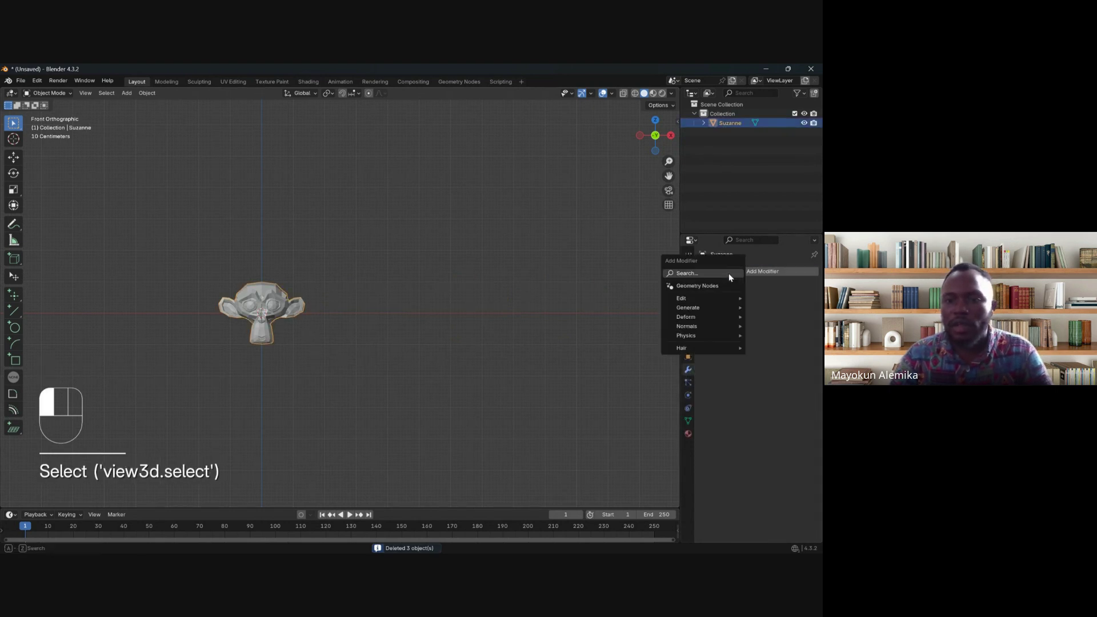
{"action": "mouse_move", "coordinate": [710, 297]}
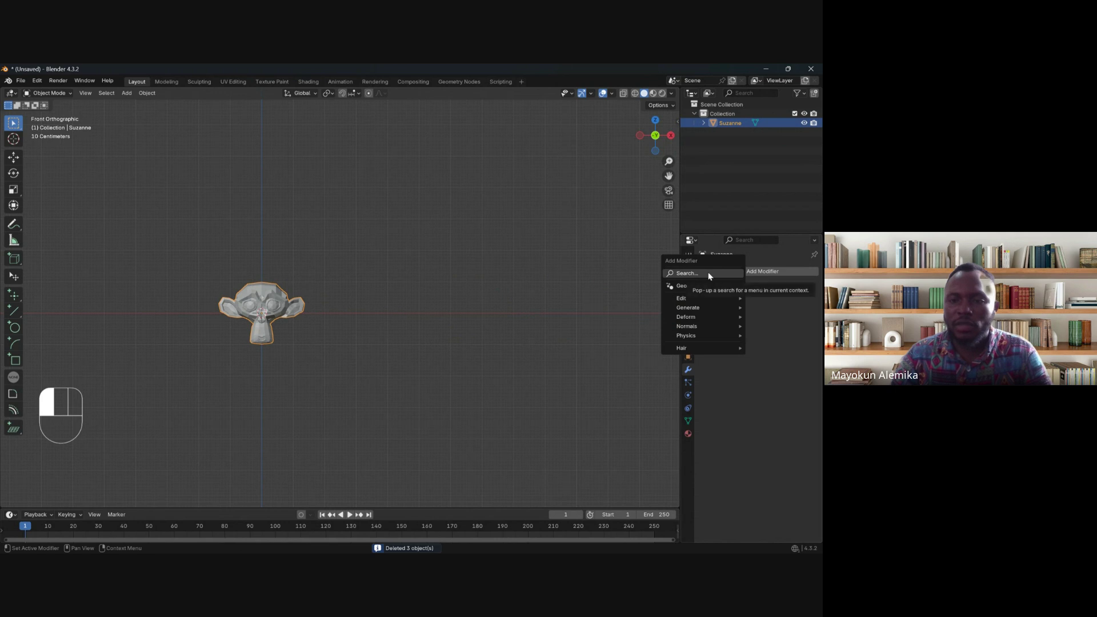
{"action": "left_click", "coordinate": [621, 308]}
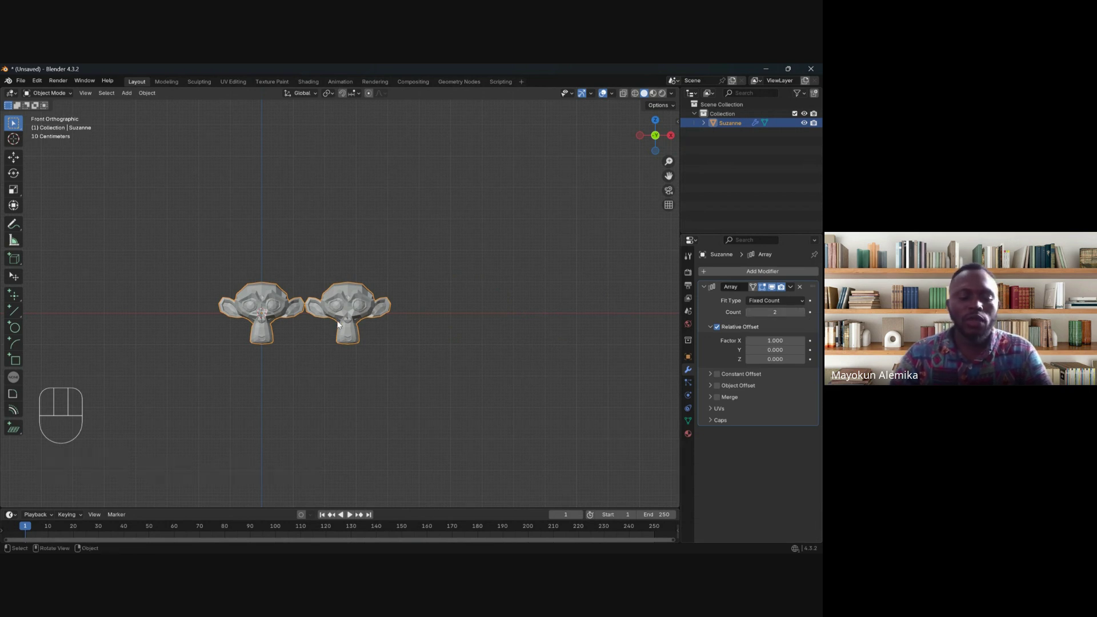
{"action": "scroll", "coordinate": [338, 325], "scroll_direction": "up", "scroll_amount": 3}
{"action": "middle_click_drag", "start_coordinate": [445, 328], "coordinate": [487, 361], "text": "shift"}
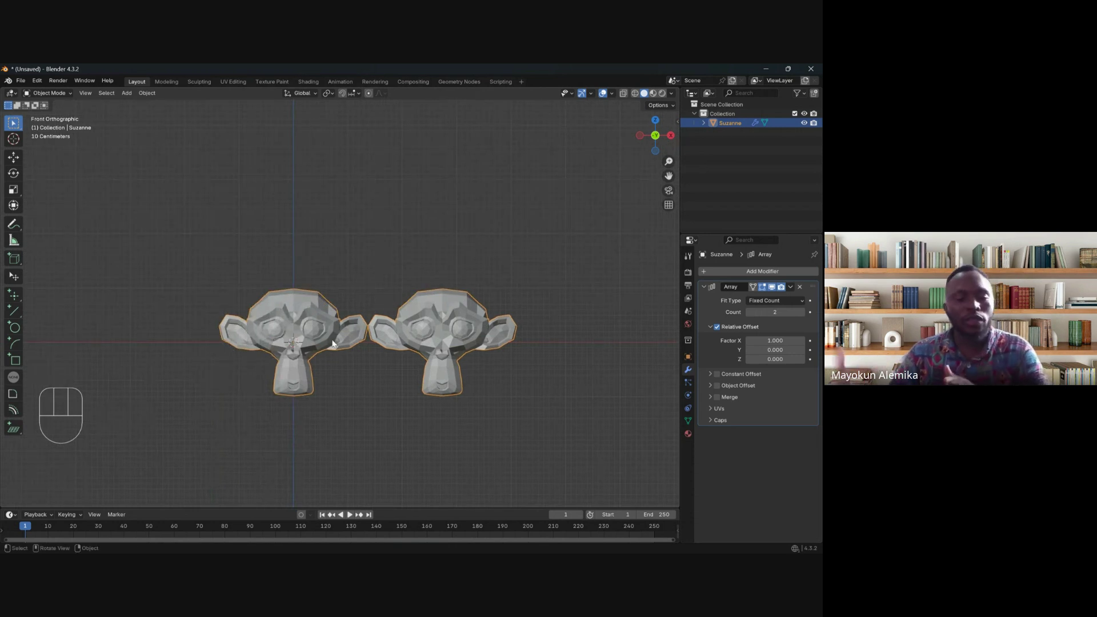
{"action": "middle_click_drag", "start_coordinate": [348, 347], "coordinate": [422, 366]}
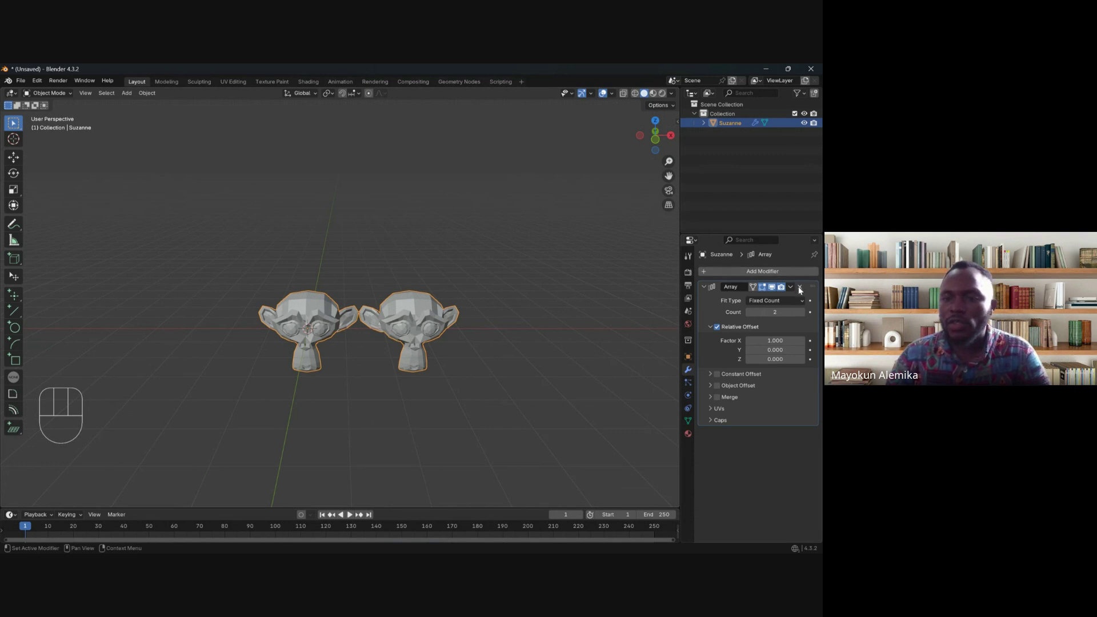
Step: Remove the Array modifier from the monkey head
{"action": "left_click", "coordinate": [799, 286]}
{"action": "scroll", "coordinate": [279, 308], "scroll_direction": "up", "scroll_amount": 4}
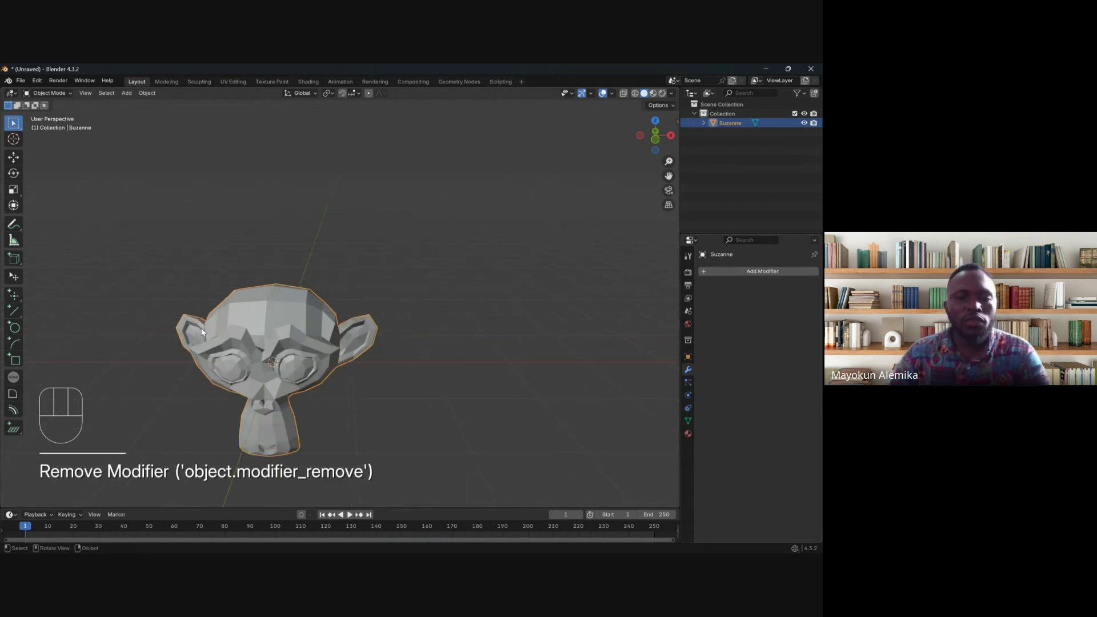
{"action": "middle_click_drag", "start_coordinate": [205, 311], "coordinate": [400, 319], "text": "shift"}
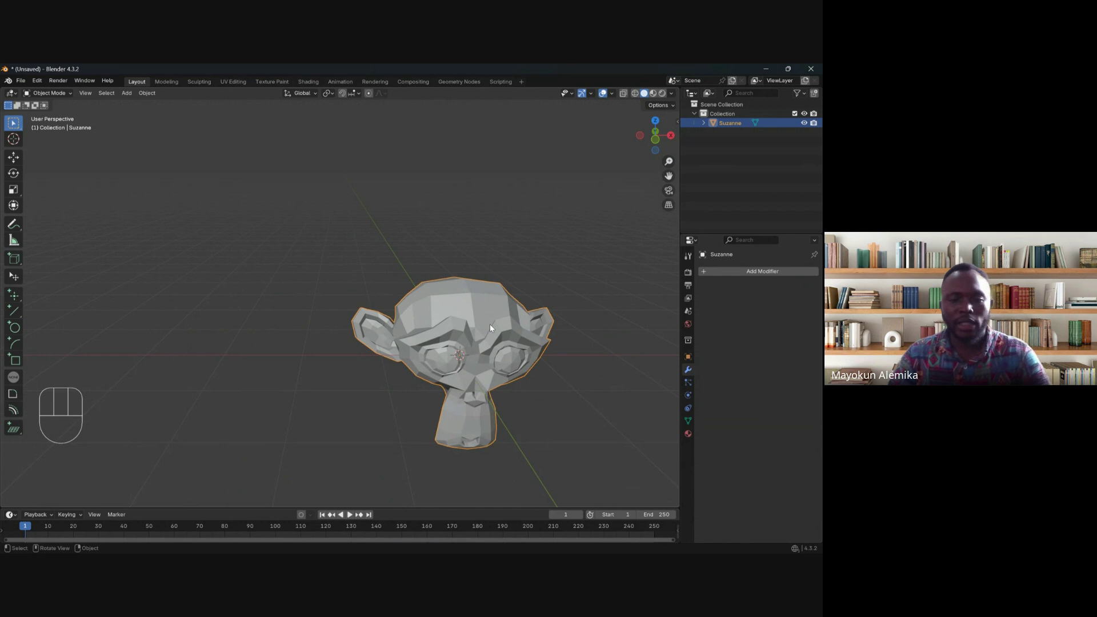
Step: Switch to the front view and enter Edit Mode on the monkey head
{"action": "key", "text": "KP_1"}
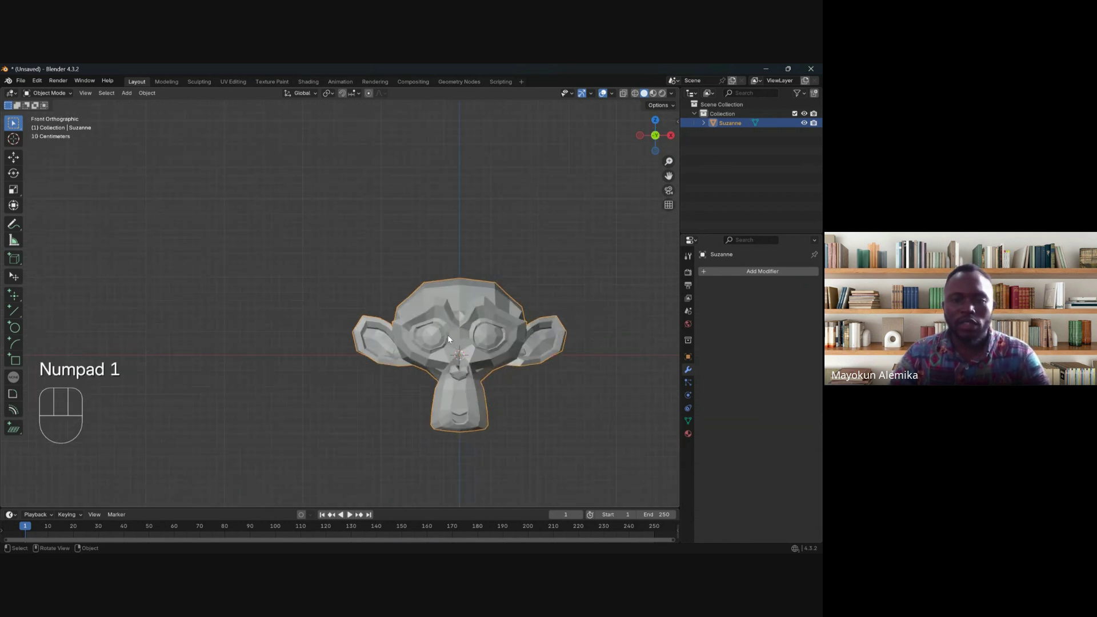
{"action": "scroll", "coordinate": [447, 334], "scroll_direction": "up", "scroll_amount": 3}
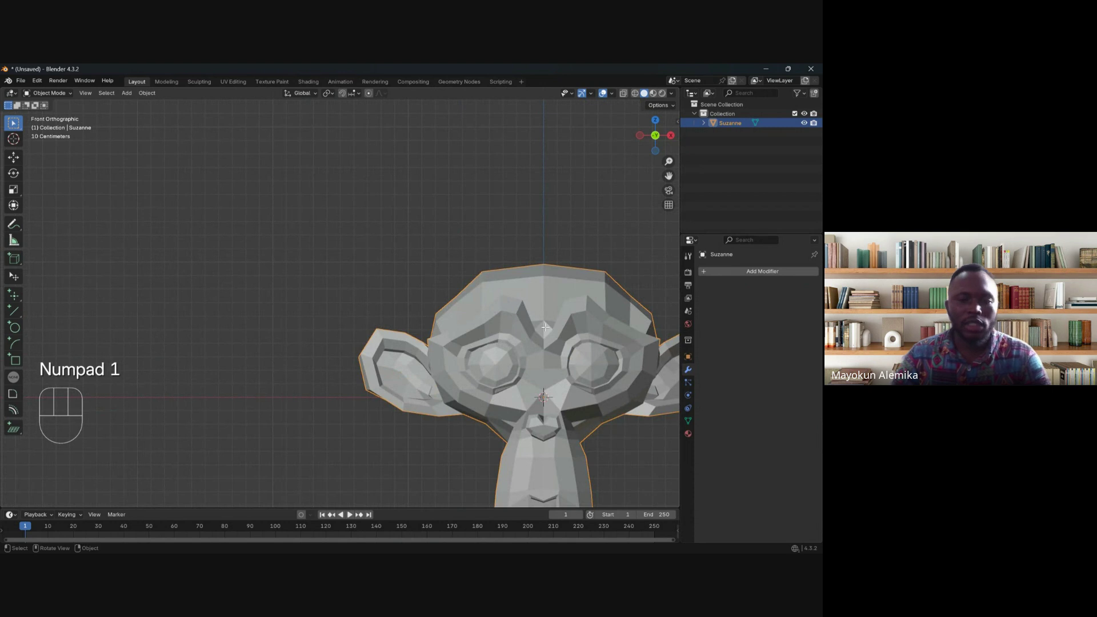
{"action": "key", "text": "Tab"}
{"action": "scroll", "coordinate": [503, 335], "scroll_direction": "down", "scroll_amount": 3}
{"action": "middle_click_drag", "start_coordinate": [523, 345], "coordinate": [475, 321], "text": "shift"}
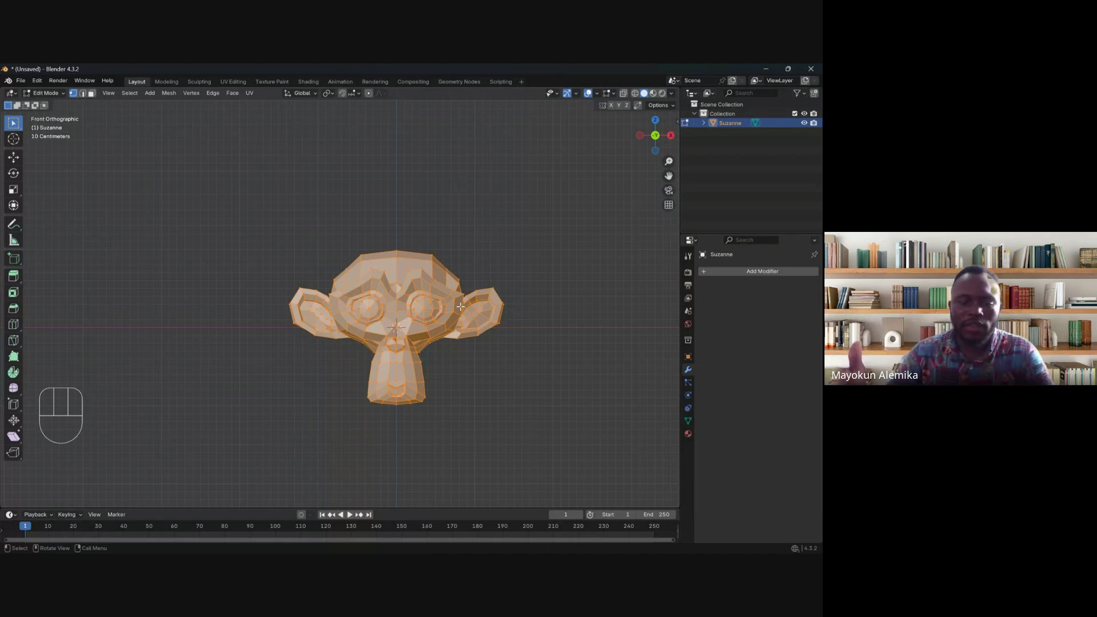
{"action": "scroll", "coordinate": [429, 315], "scroll_direction": "up", "scroll_amount": 3}
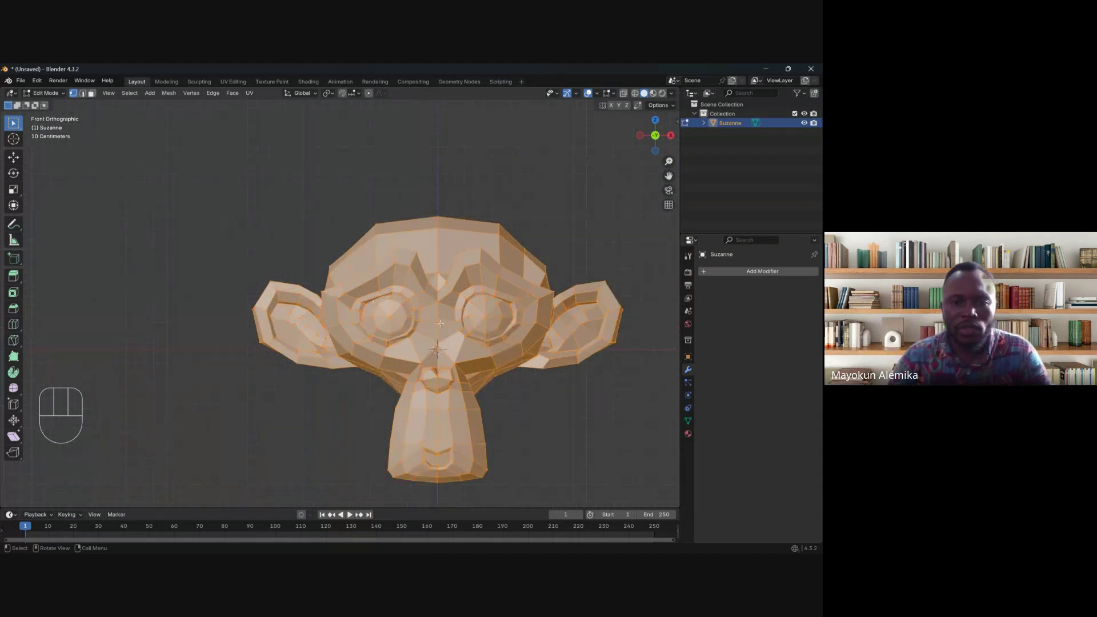
{"action": "scroll", "coordinate": [423, 328], "scroll_direction": "down", "scroll_amount": 3}
{"action": "middle_click_drag", "start_coordinate": [409, 315], "coordinate": [370, 318], "text": "shift"}
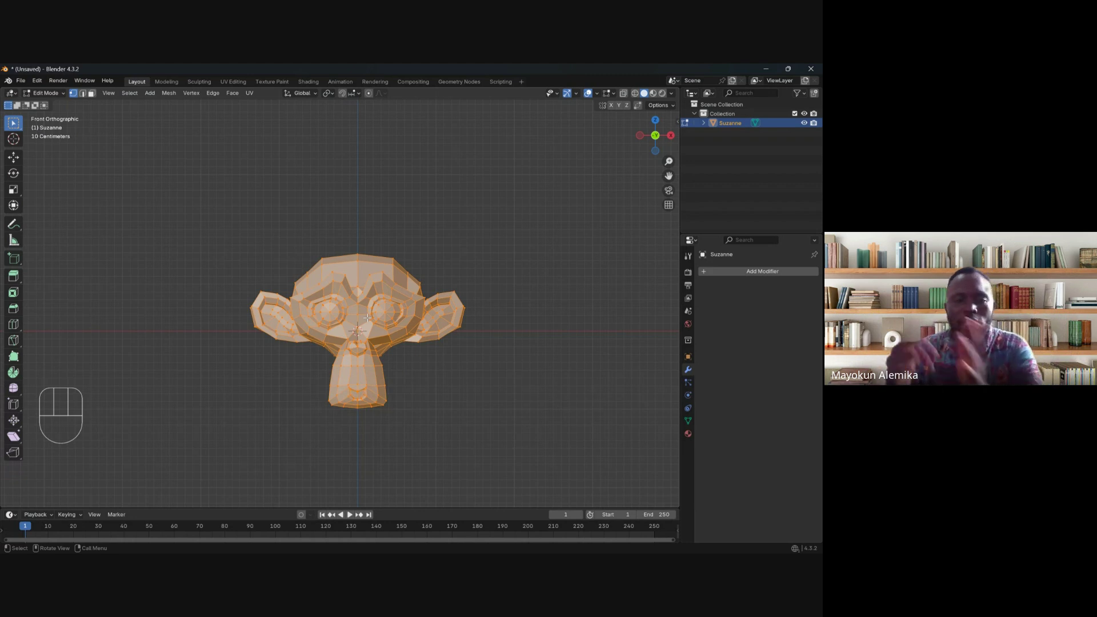
{"action": "scroll", "coordinate": [365, 310], "scroll_direction": "up", "scroll_amount": 3}
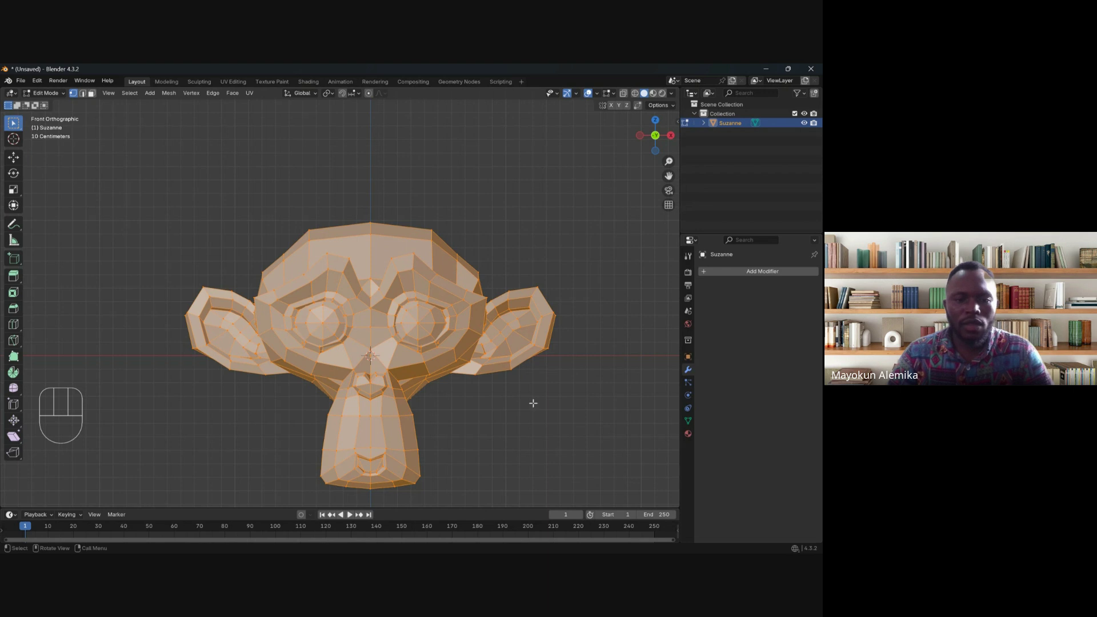
{"action": "scroll", "coordinate": [543, 362], "scroll_direction": "down", "scroll_amount": 5}
{"action": "middle_click_drag", "start_coordinate": [421, 348], "coordinate": [412, 283], "text": "shift"}
{"action": "scroll", "coordinate": [412, 282], "scroll_direction": "up", "scroll_amount": 3}
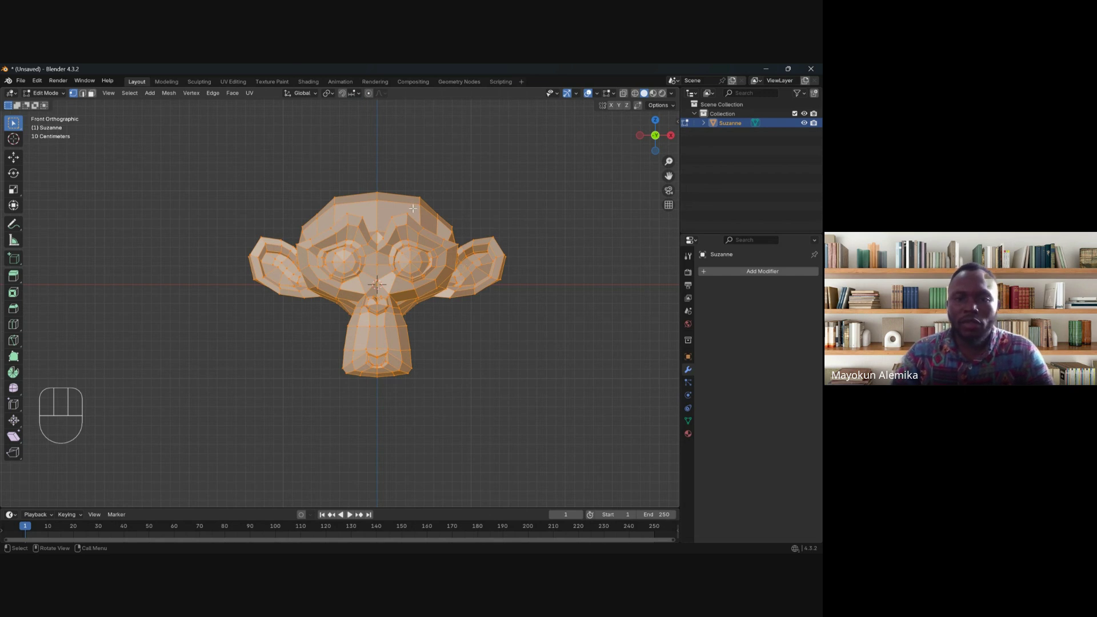
Step: In wireframe shading, select the vertices on the positive X half of the monkey head and delete them
{"action": "scroll", "coordinate": [405, 194], "scroll_direction": "up", "scroll_amount": 3}
{"action": "middle_click_drag", "start_coordinate": [405, 194], "coordinate": [363, 255], "text": "shift"}
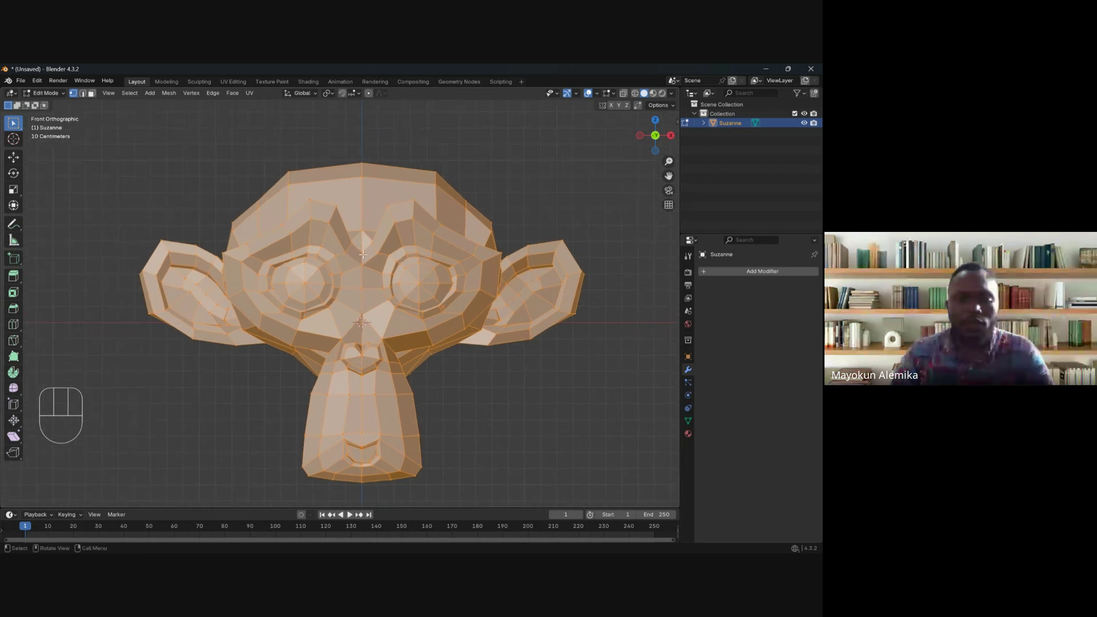
{"action": "key", "text": "z"}
{"action": "left_click", "coordinate": [318, 307]}
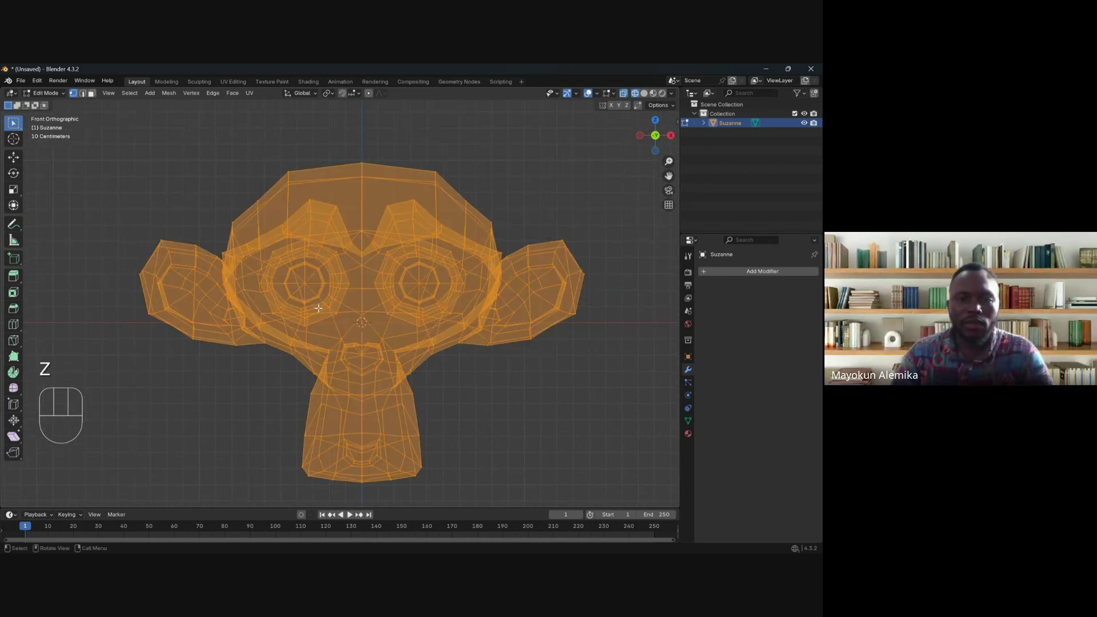
{"action": "scroll", "coordinate": [318, 308], "scroll_direction": "down", "scroll_amount": 2}
{"action": "left_click_drag", "start_coordinate": [608, 166], "coordinate": [357, 470]}
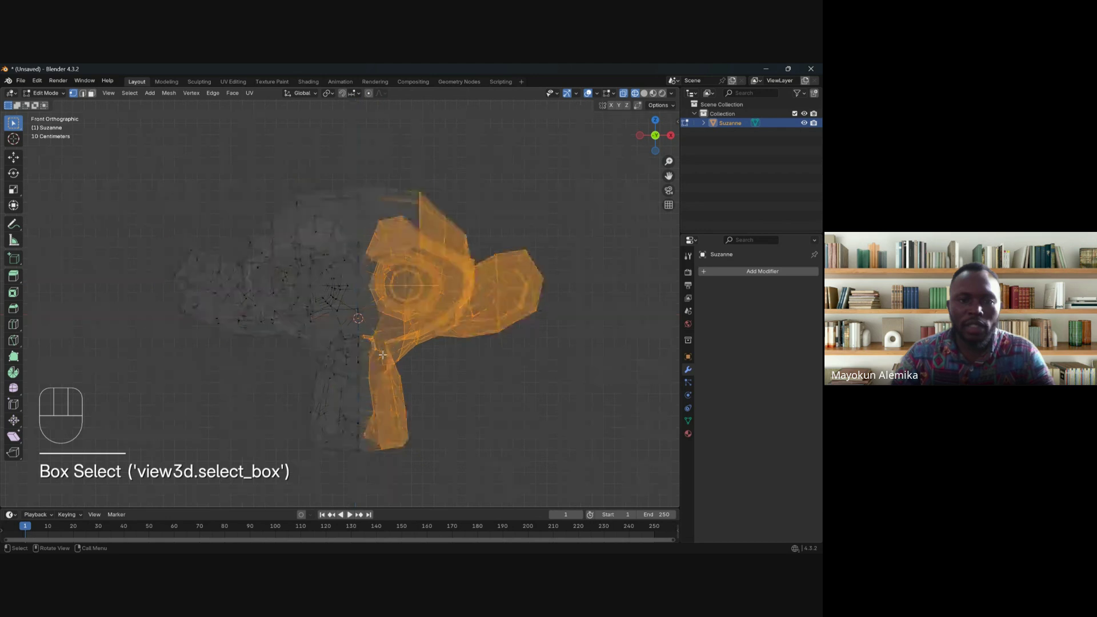
{"action": "scroll", "coordinate": [382, 355], "scroll_direction": "down", "scroll_amount": 1}
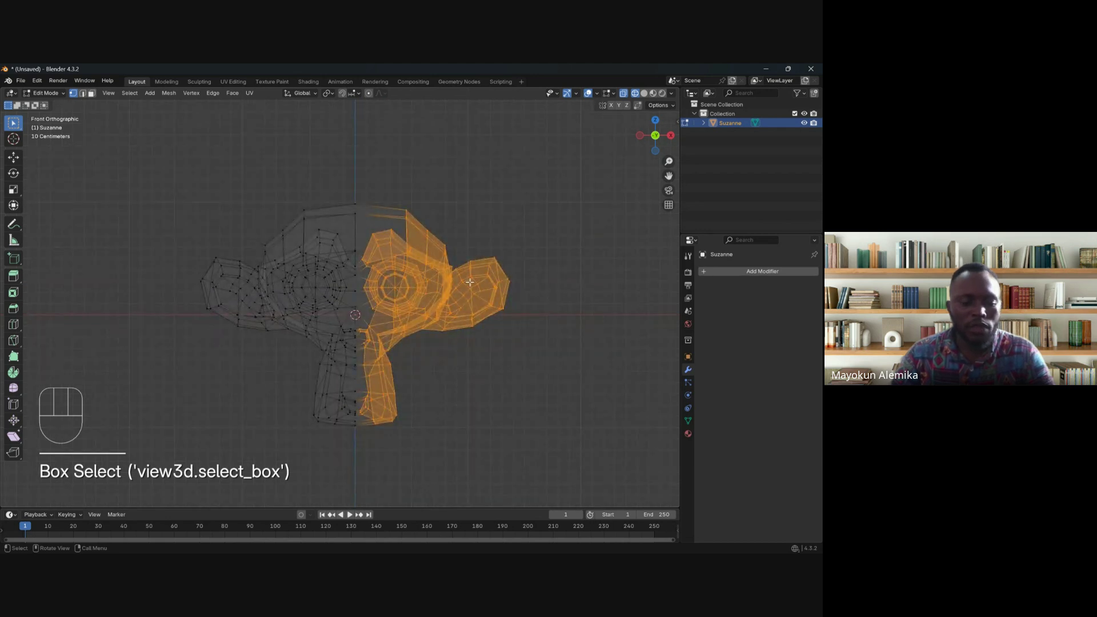
{"action": "key", "text": "x"}
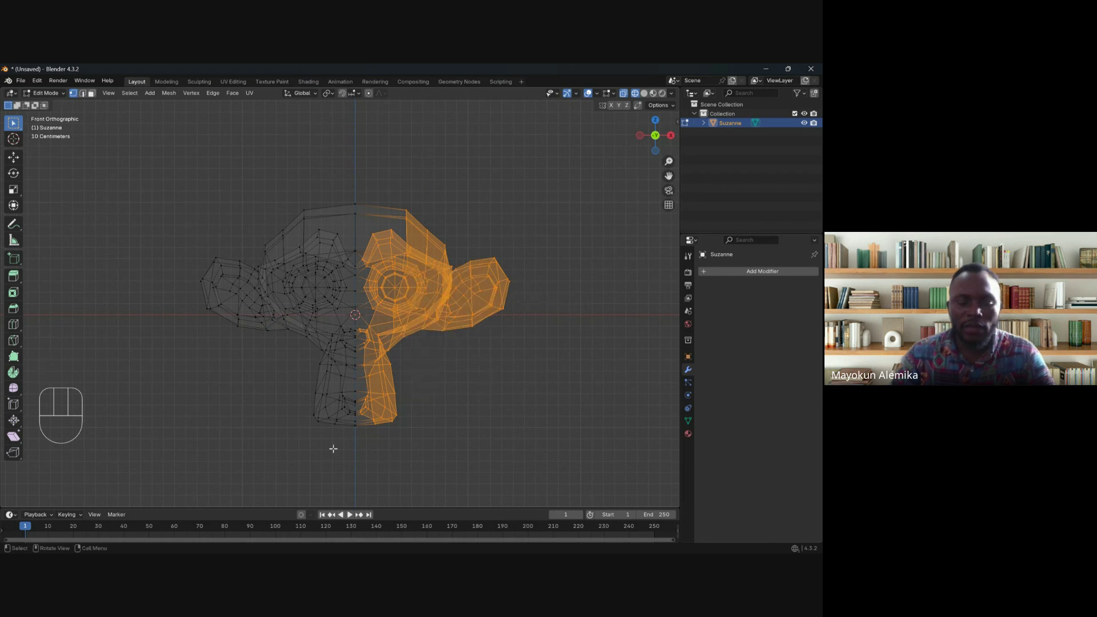
{"action": "key", "text": "x"}
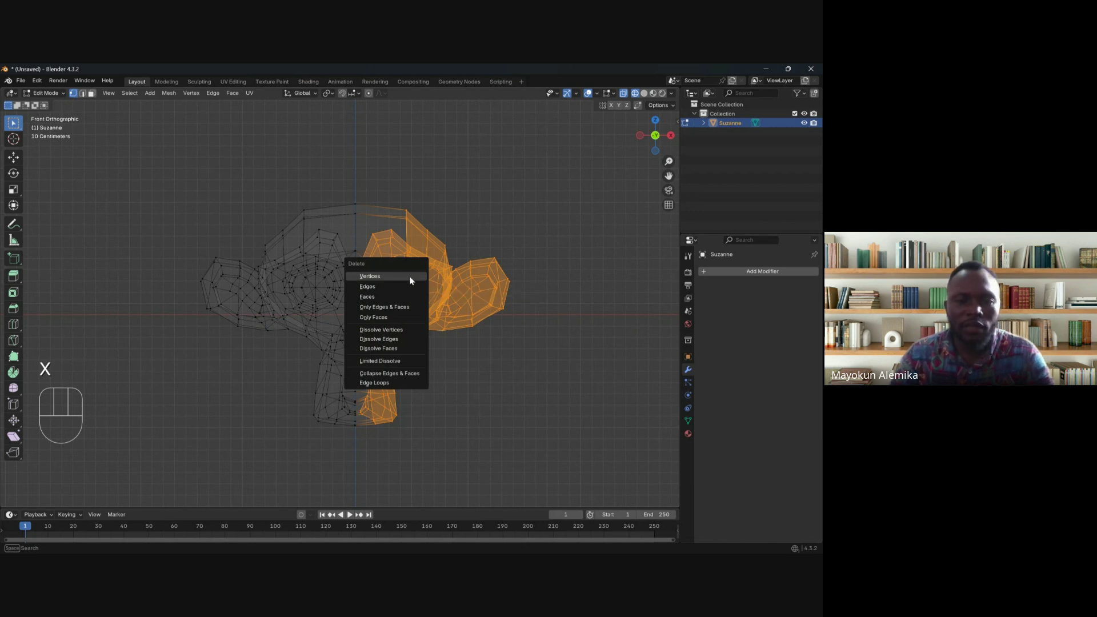
{"action": "left_click", "coordinate": [410, 279]}
Step: Return to solid shading and inspect the remaining half head from several angles
{"action": "key", "text": "z"}
{"action": "mouse_move", "coordinate": [460, 308]}
{"action": "middle_mouse_down"}
{"action": "mouse_move", "coordinate": [362, 360]}
{"action": "mouse_move", "coordinate": [420, 340]}
{"action": "mouse_move", "coordinate": [429, 348]}
{"action": "mouse_move", "coordinate": [365, 314]}
{"action": "middle_mouse_up"}
{"action": "scroll", "coordinate": [345, 290], "scroll_direction": "up", "scroll_amount": 5}
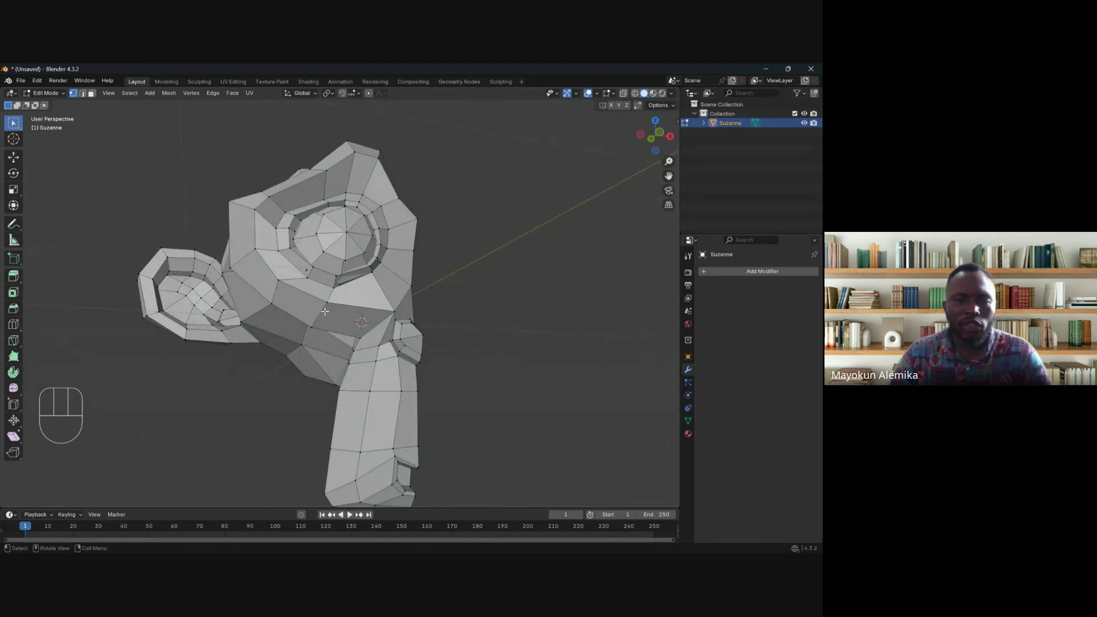
{"action": "scroll", "coordinate": [325, 312], "scroll_direction": "down", "scroll_amount": 5}
{"action": "middle_click_drag", "start_coordinate": [324, 311], "coordinate": [349, 303]}
{"action": "scroll", "coordinate": [326, 295], "scroll_direction": "up", "scroll_amount": 5}
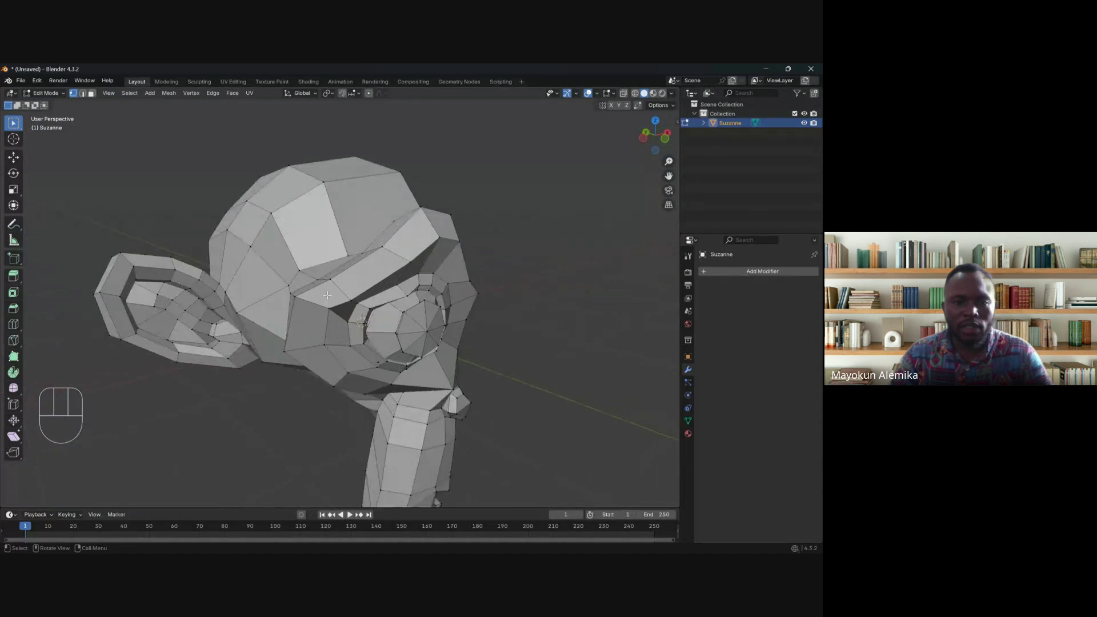
Step: In face selection mode, extrude a face on the upper side of the half head outward into a long protrusion
{"action": "left_click", "coordinate": [308, 240]}
{"action": "scroll", "coordinate": [299, 191], "scroll_direction": "down", "scroll_amount": 4}
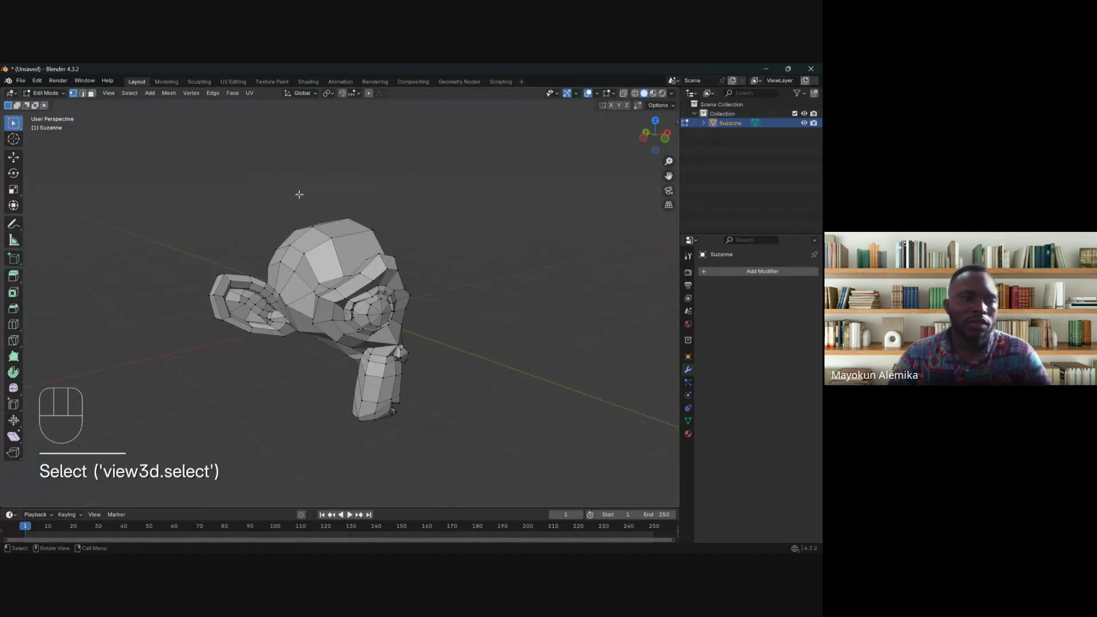
{"action": "left_click", "coordinate": [92, 93]}
{"action": "middle_click_drag", "start_coordinate": [320, 257], "coordinate": [365, 322], "text": "shift"}
{"action": "left_click", "coordinate": [345, 329]}
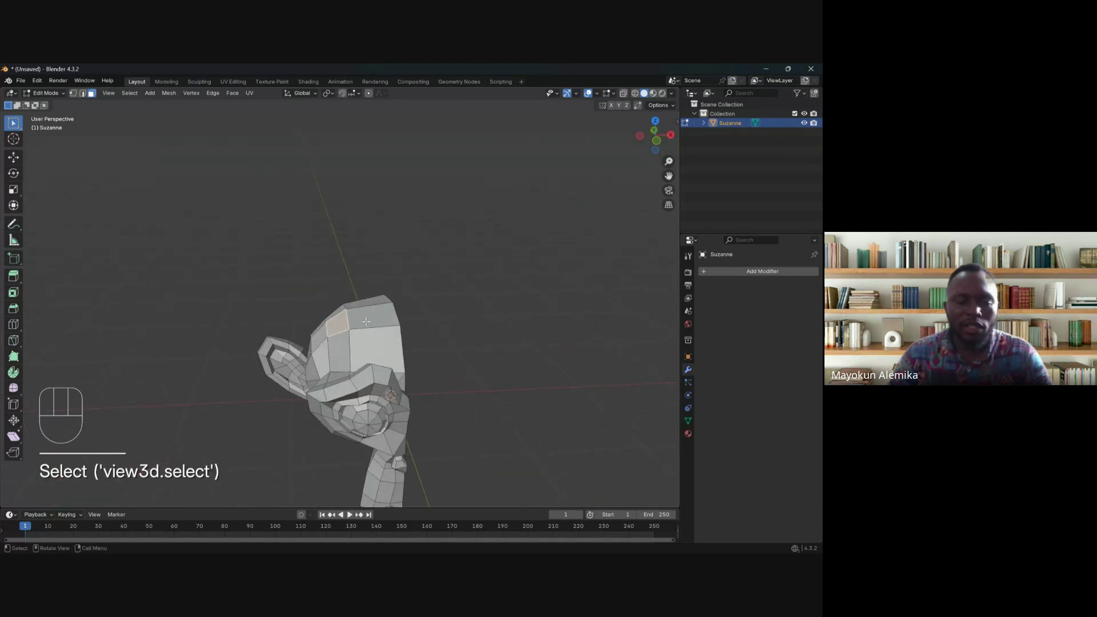
{"action": "key", "text": "e"}
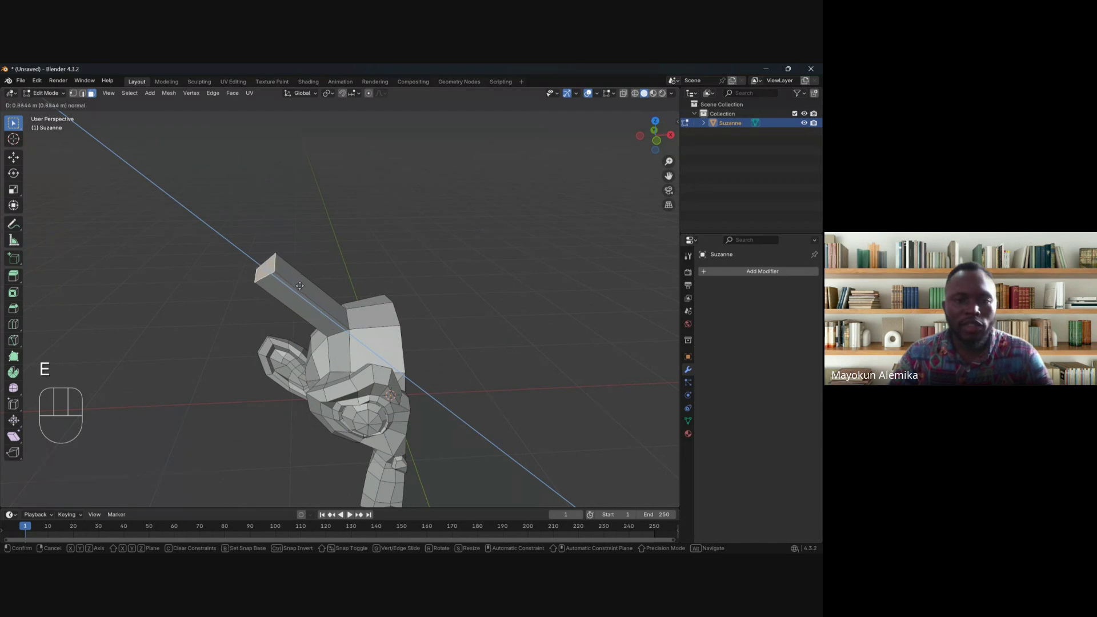
{"action": "left_click", "coordinate": [276, 258]}
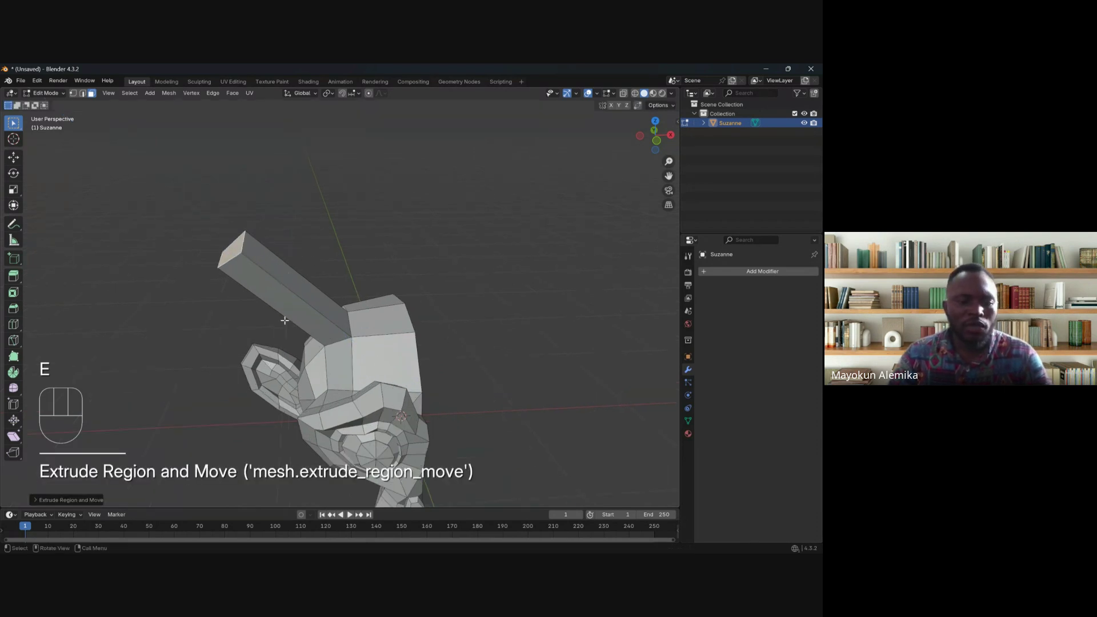
Step: In front view, rotate and move the protrusion's end face inward so the protrusion stands more upright
{"action": "key", "text": "KP_1"}
{"action": "key", "text": "KP_3"}
{"action": "key", "text": "KP_1"}
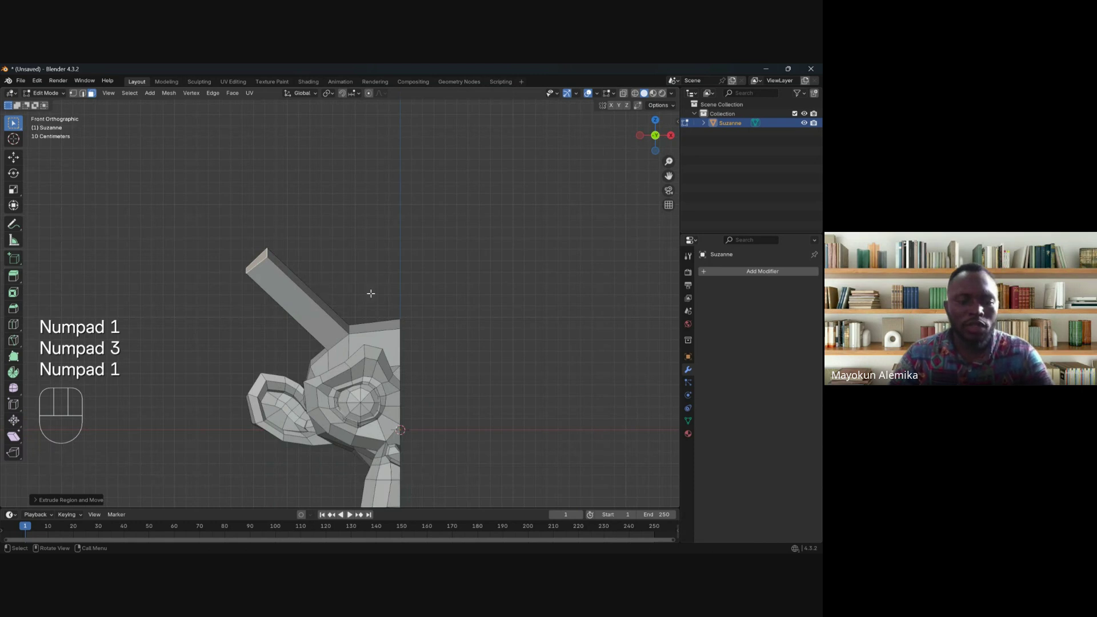
{"action": "key", "text": "r"}
{"action": "left_click", "coordinate": [335, 318]}
{"action": "key", "text": "g"}
{"action": "left_click", "coordinate": [366, 304]}
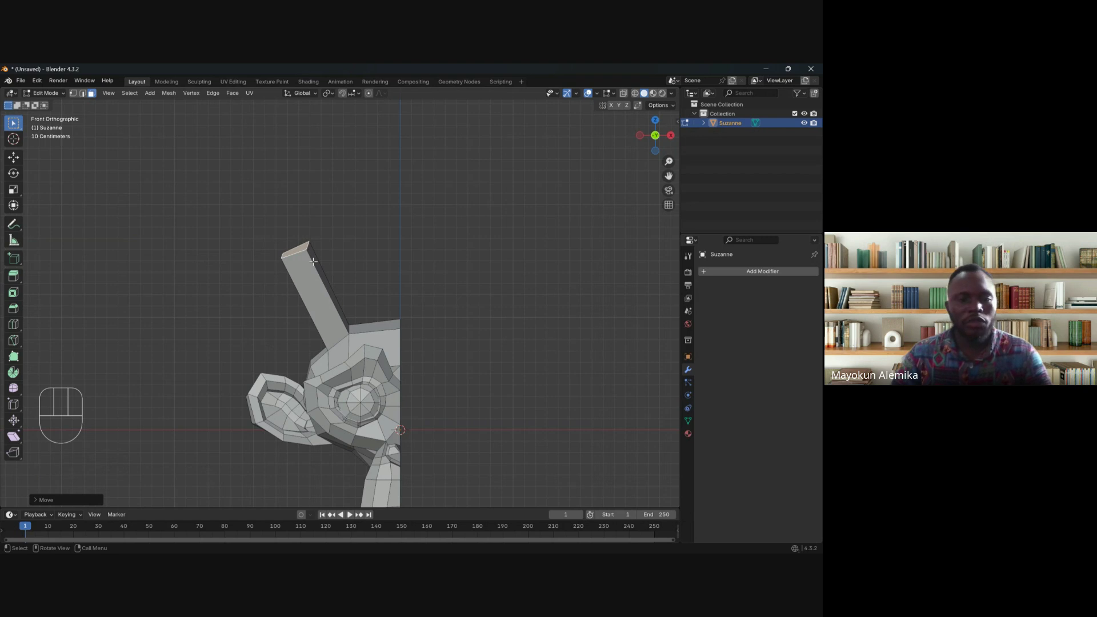
{"action": "key", "text": "g"}
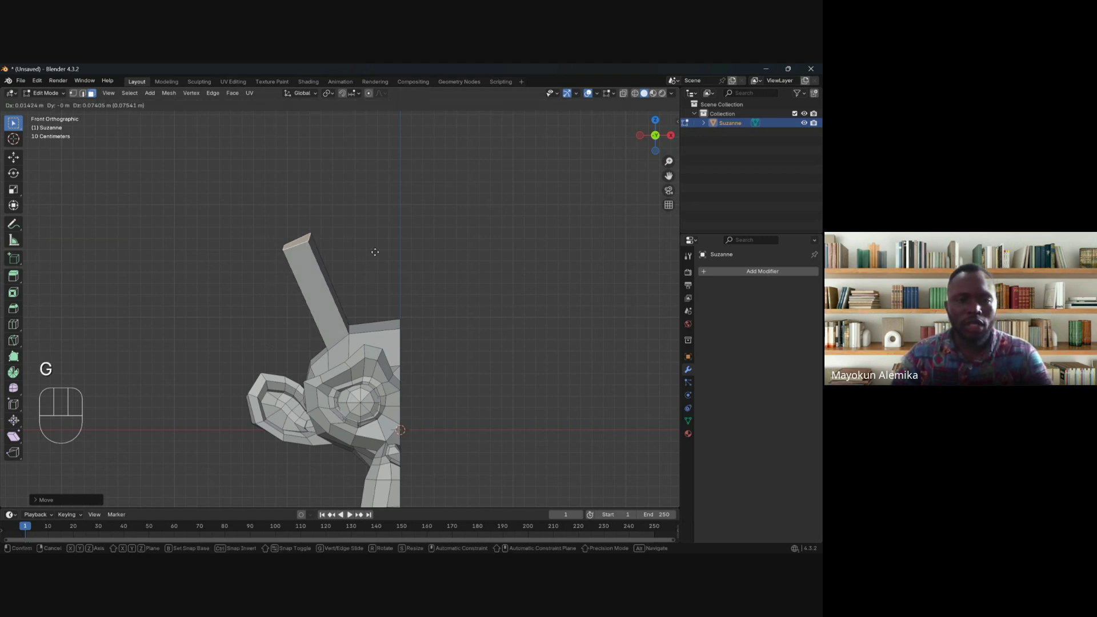
{"action": "right_click", "coordinate": [382, 267]}
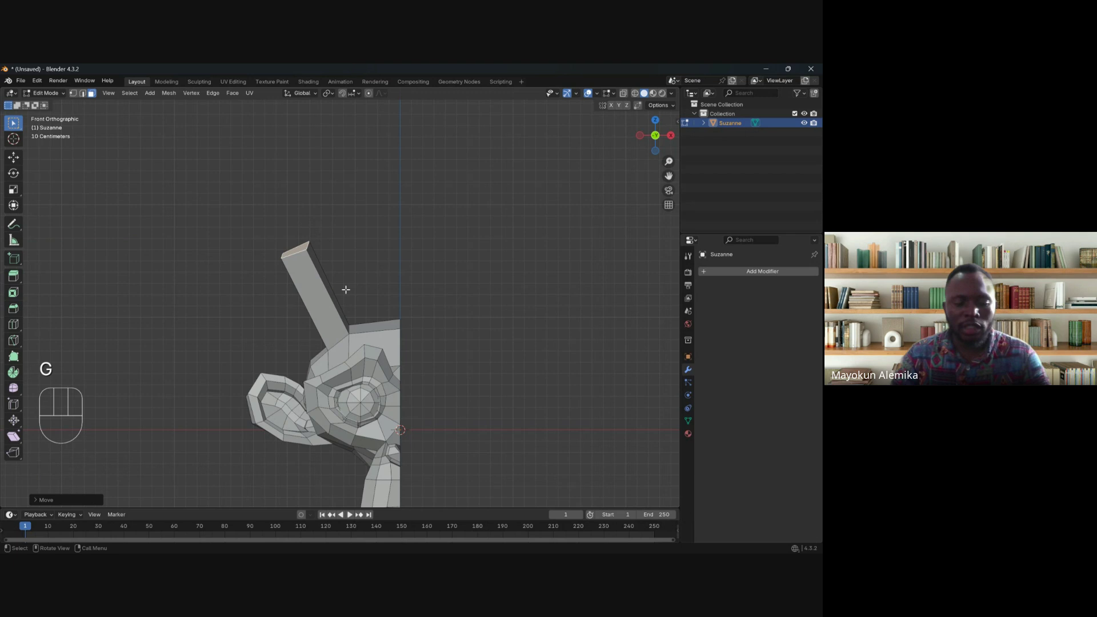
{"action": "key", "text": "s"}
{"action": "right_click", "coordinate": [377, 286]}
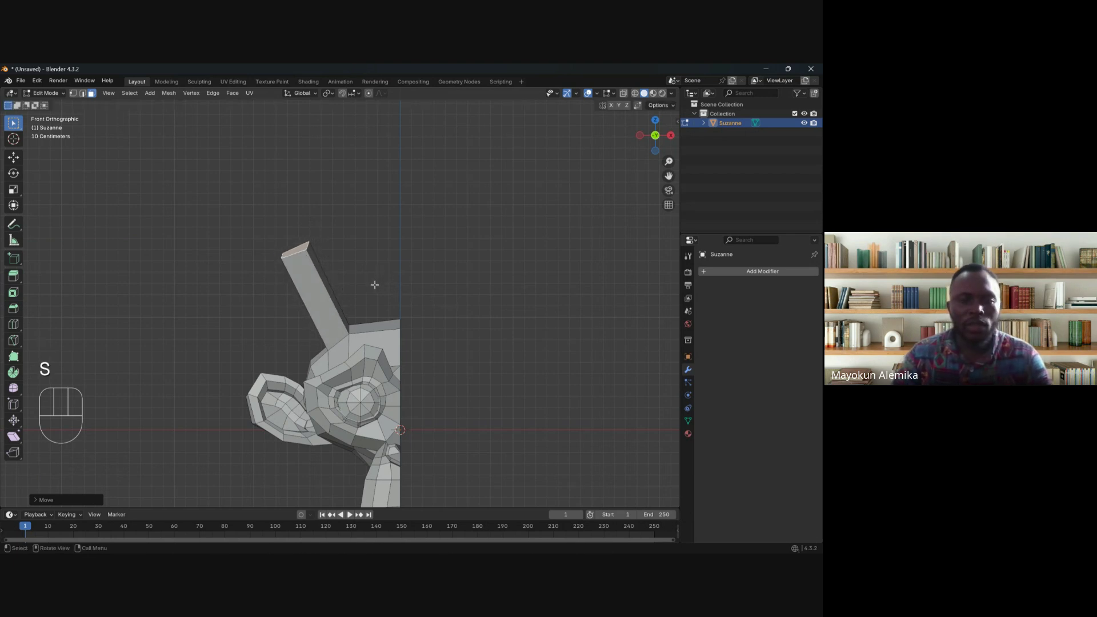
Step: Lower the end face to shorten the protrusion, and extrude it about 0.2 m with a smaller end face
{"action": "key", "text": "g"}
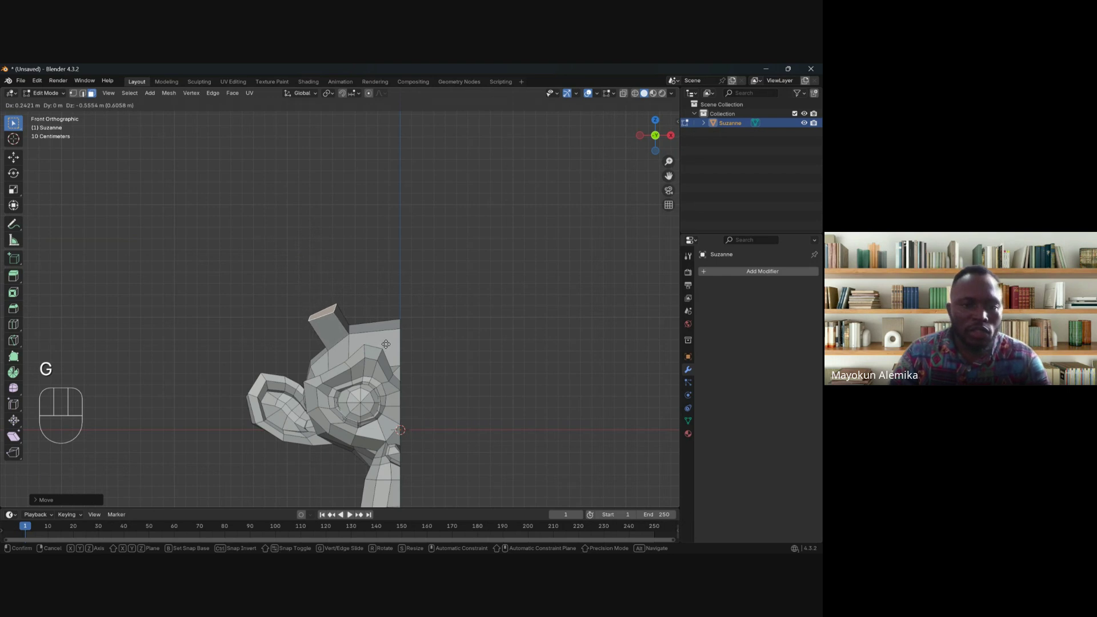
{"action": "left_click", "coordinate": [385, 342]}
{"action": "key", "text": "e"}
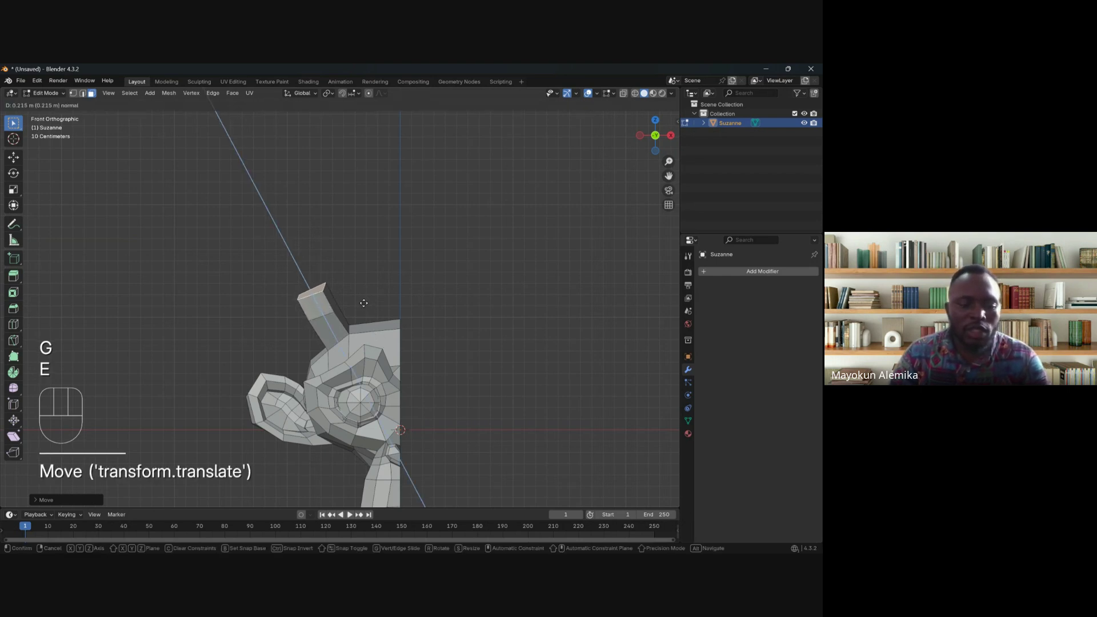
{"action": "left_click", "coordinate": [362, 305]}
{"action": "key", "text": "s"}
{"action": "left_click", "coordinate": [358, 306]}
Step: Extrude the horn's end face another 0.22 m or so and scale it down into a narrow tip
{"action": "key", "text": "e"}
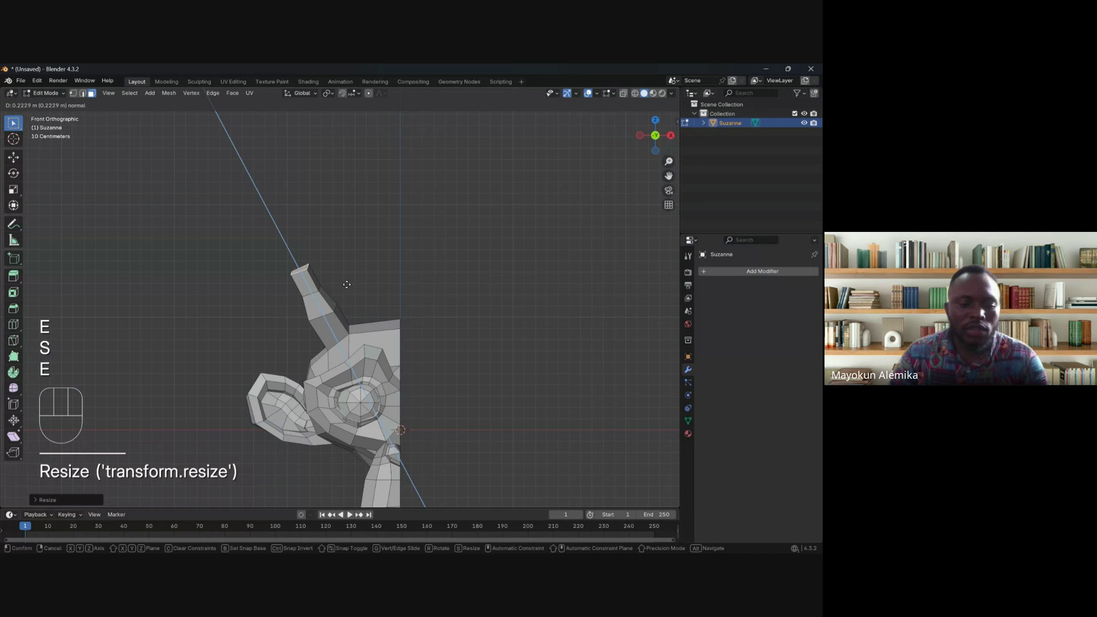
{"action": "left_click", "coordinate": [346, 286]}
{"action": "key", "text": "s"}
{"action": "left_click", "coordinate": [317, 277]}
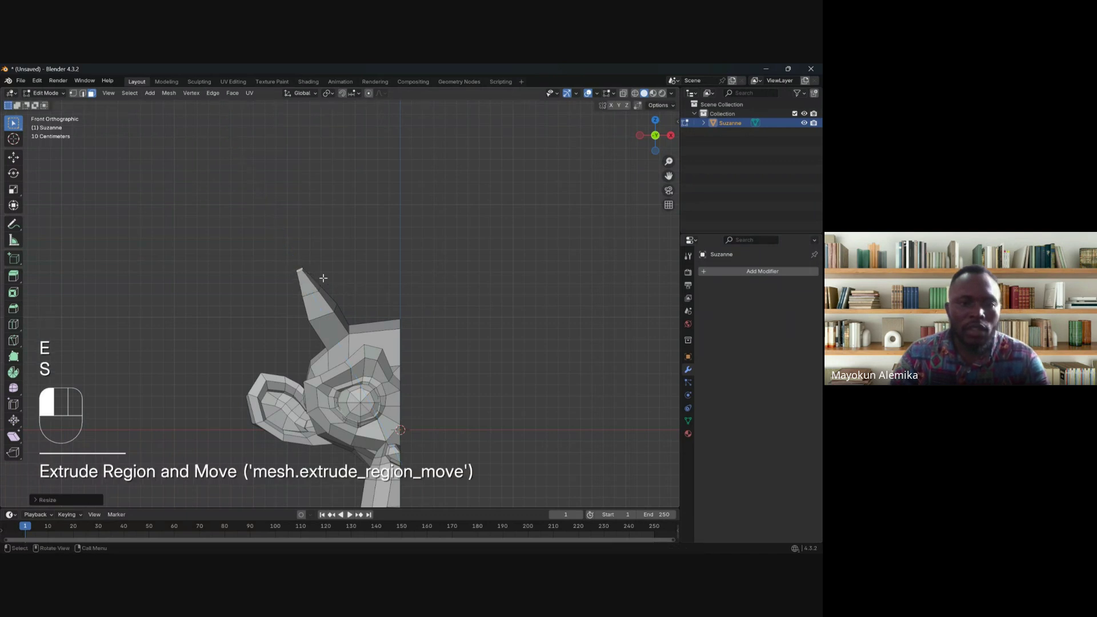
Step: Move the horn's tip inward and slightly upward to curve the horn, and rescale the tip face
{"action": "key", "text": "g"}
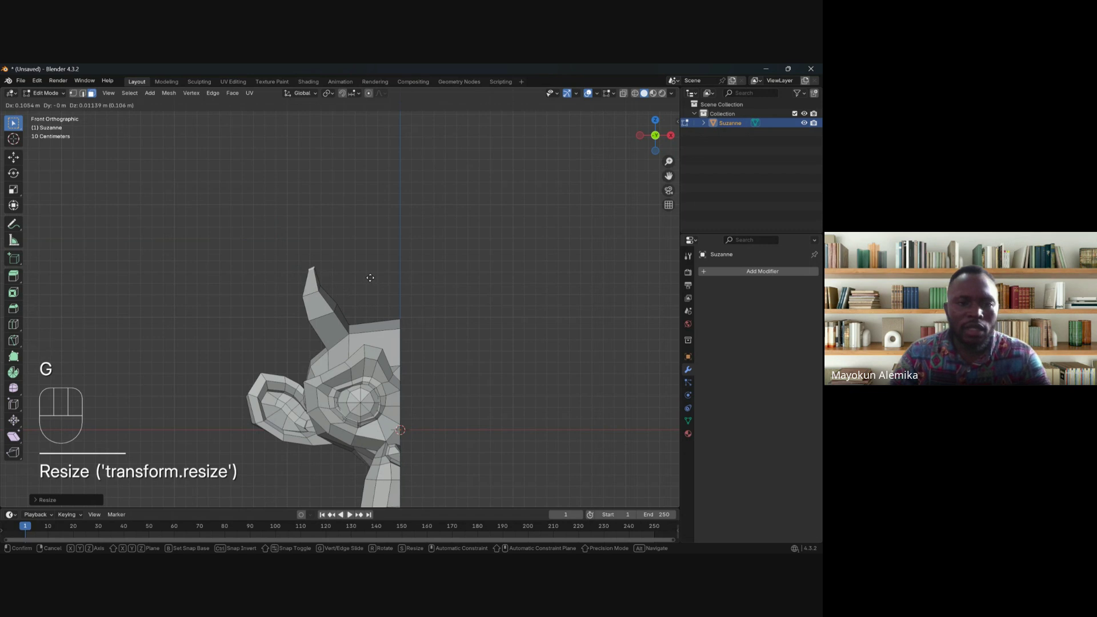
{"action": "left_click", "coordinate": [370, 278]}
{"action": "key", "text": "g"}
{"action": "left_click", "coordinate": [364, 279]}
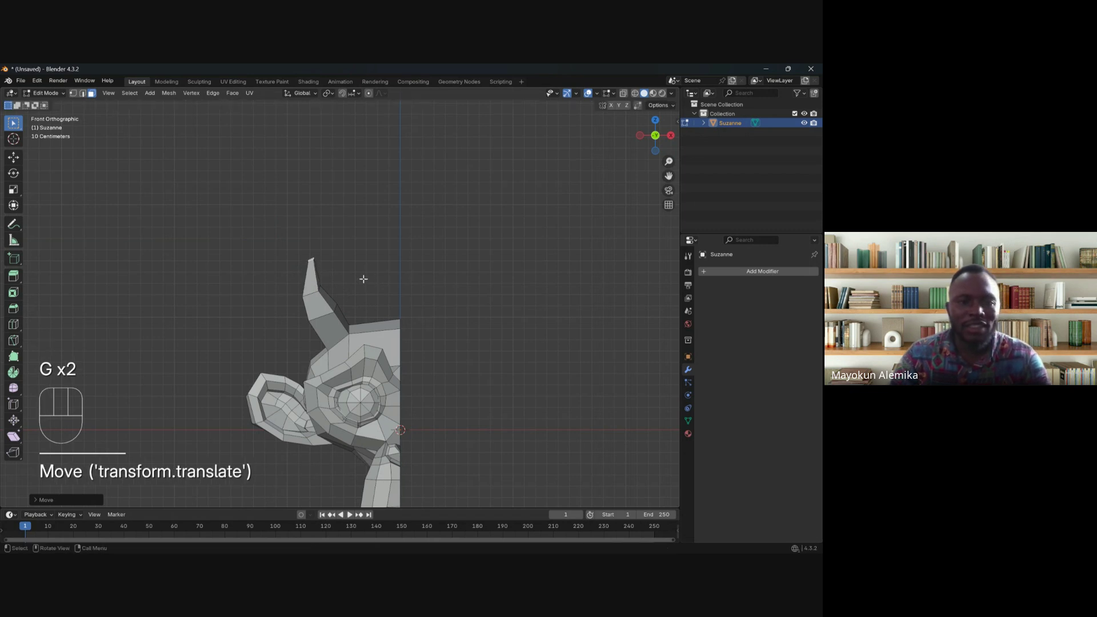
{"action": "key", "text": "s"}
{"action": "left_click", "coordinate": [368, 311]}
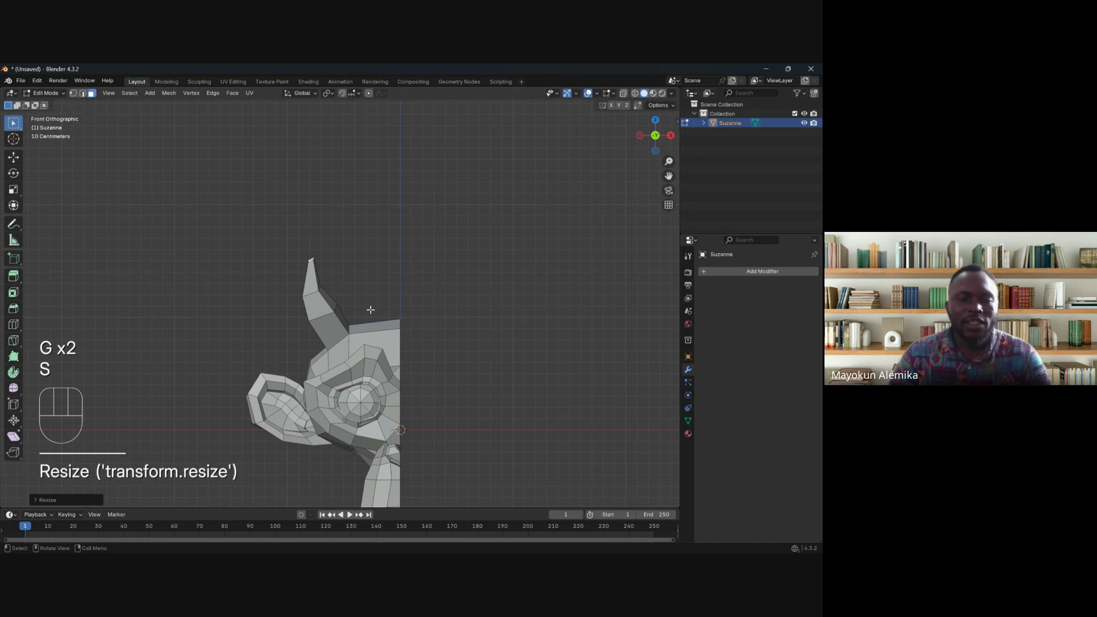
Step: Examine the shape of the new horn and the open half head from several angles
{"action": "scroll", "coordinate": [330, 339], "scroll_direction": "up", "scroll_amount": 1}
{"action": "middle_click_drag", "start_coordinate": [356, 326], "coordinate": [333, 338]}
{"action": "scroll", "coordinate": [369, 337], "scroll_direction": "down", "scroll_amount": 3}
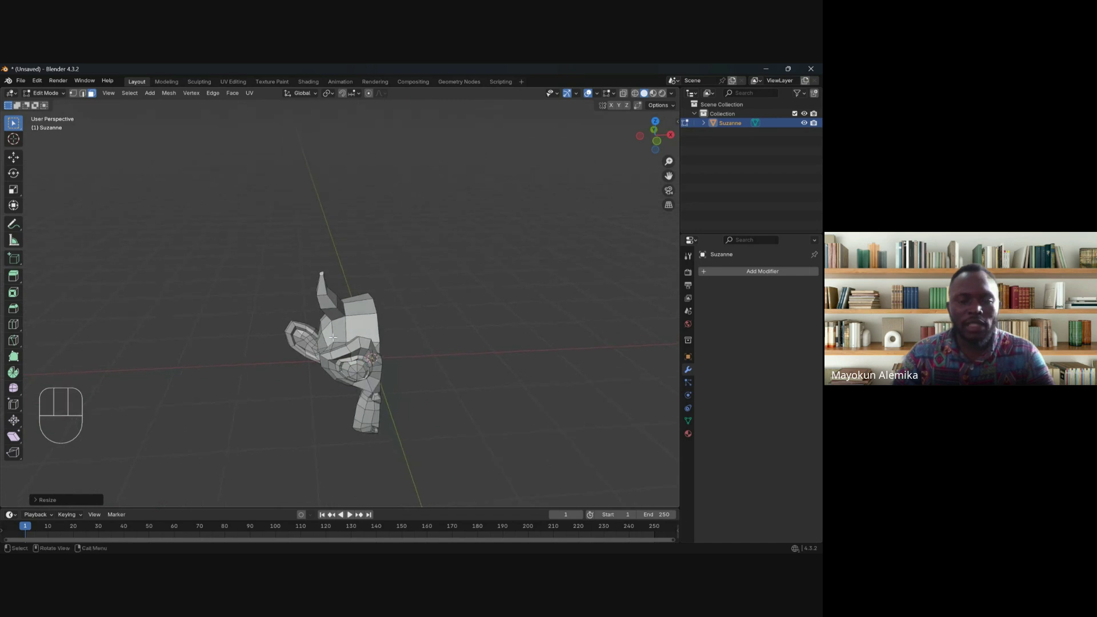
{"action": "middle_click_drag", "start_coordinate": [414, 342], "coordinate": [408, 335]}
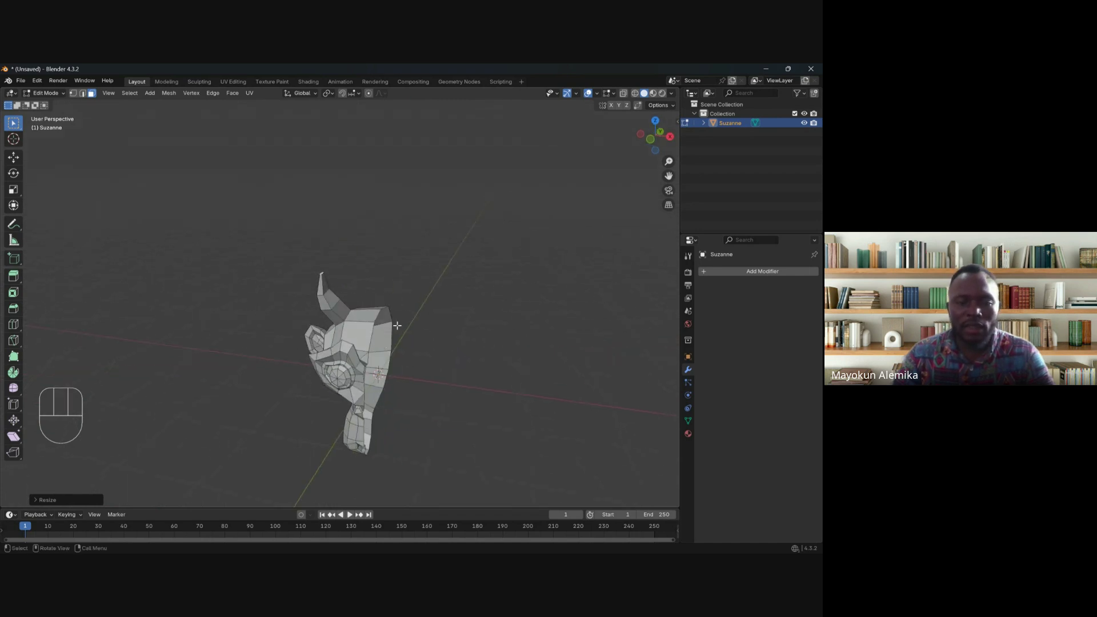
{"action": "middle_click_drag", "start_coordinate": [356, 393], "coordinate": [381, 357]}
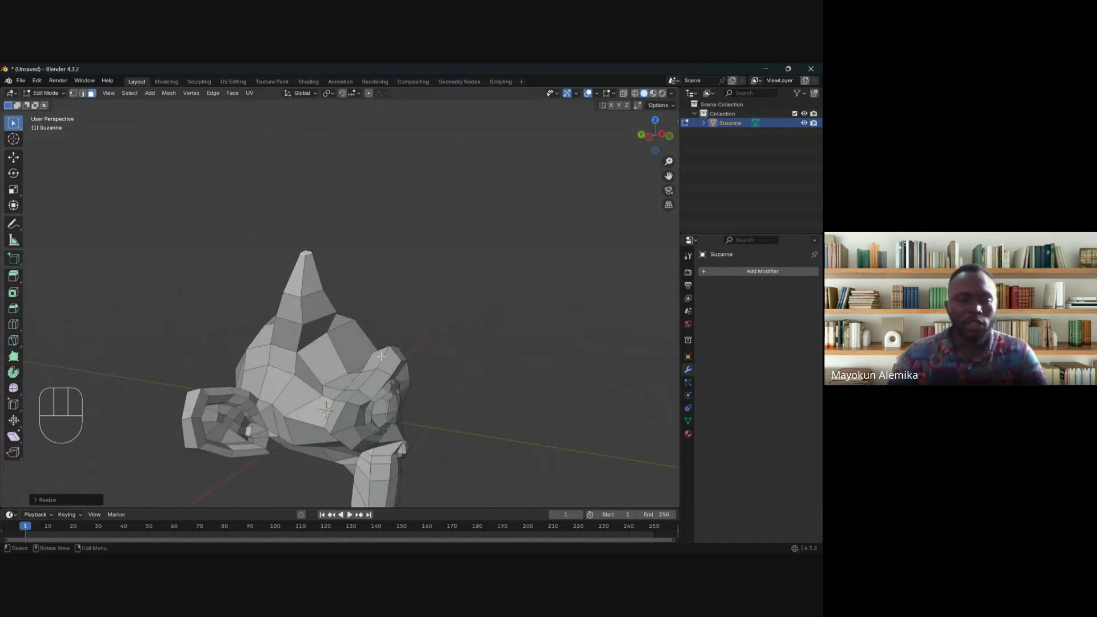
{"action": "middle_click_drag", "start_coordinate": [314, 372], "coordinate": [291, 430]}
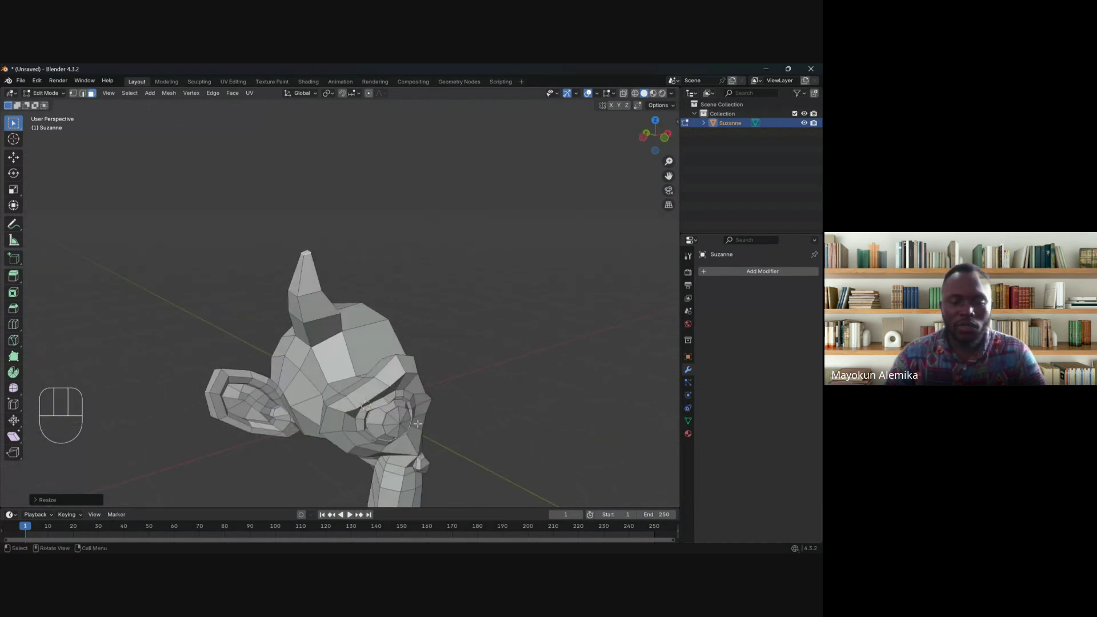
{"action": "middle_click_drag", "start_coordinate": [417, 423], "coordinate": [367, 426], "text": "shift"}
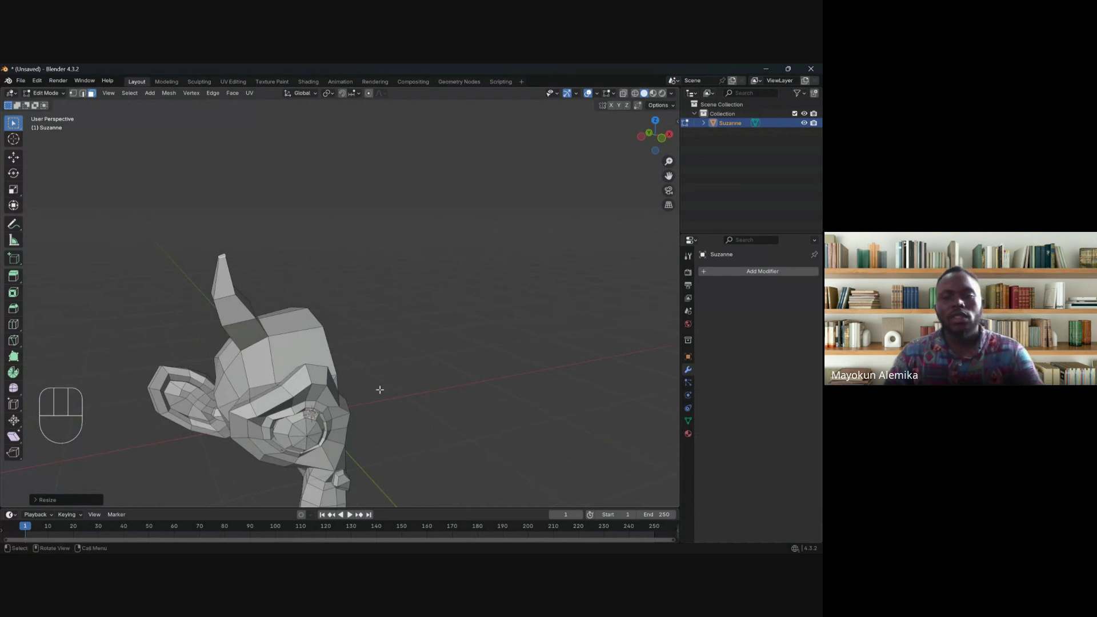
{"action": "scroll", "coordinate": [379, 389], "scroll_direction": "down", "scroll_amount": 1}
Step: Return to the front view and select all faces of the horned half head
{"action": "key", "text": "KP_1"}
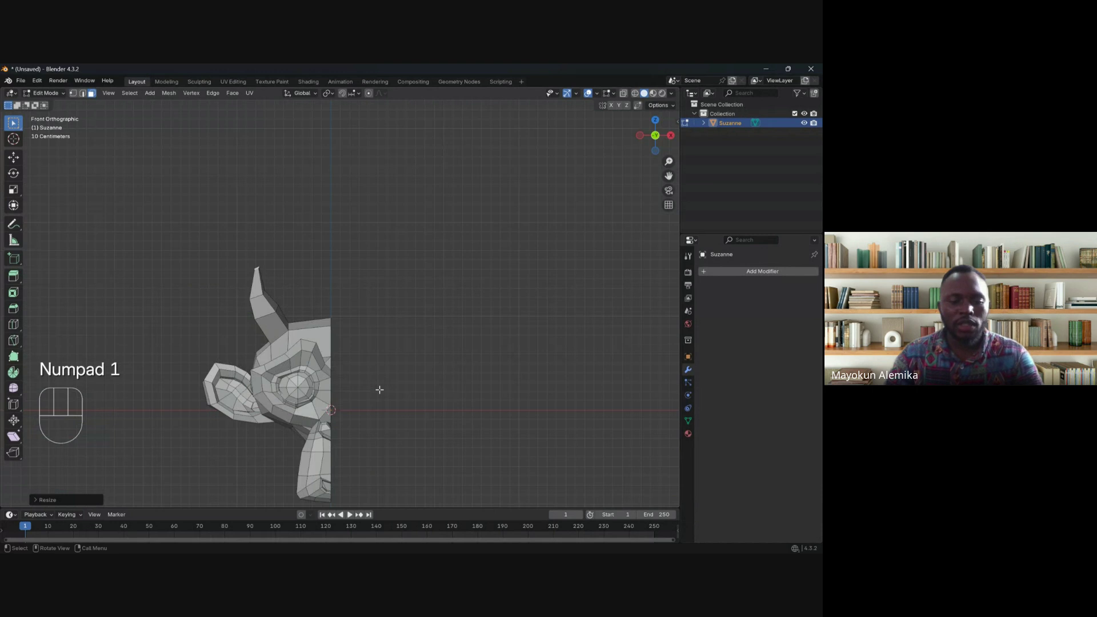
{"action": "key", "text": "a"}
{"action": "middle_click_drag", "start_coordinate": [345, 413], "coordinate": [344, 361], "text": "shift"}
{"action": "key", "text": "a"}
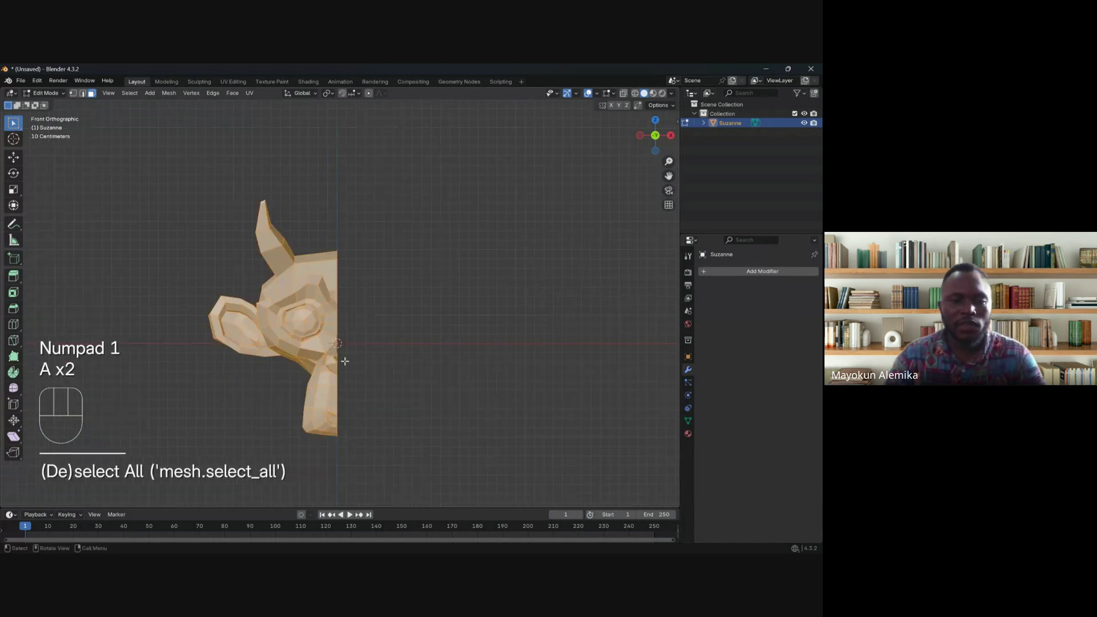
{"action": "right_click", "coordinate": [326, 330]}
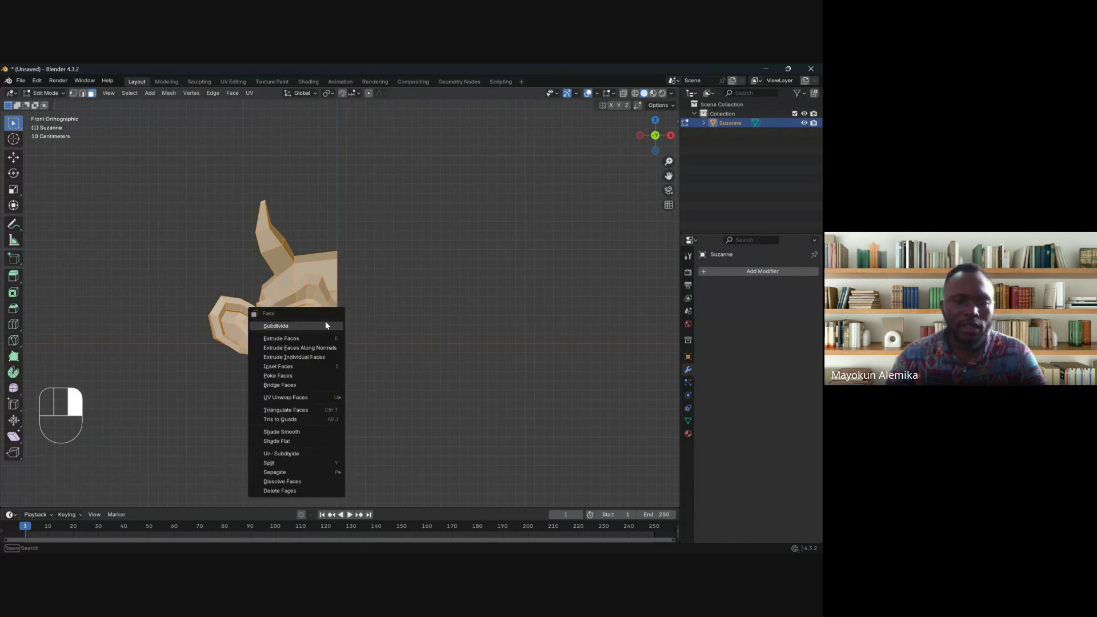
{"action": "left_click", "coordinate": [349, 345]}
Step: Leave Edit Mode and bring up the Mirror options for the horned half head
{"action": "key", "text": "Tab"}
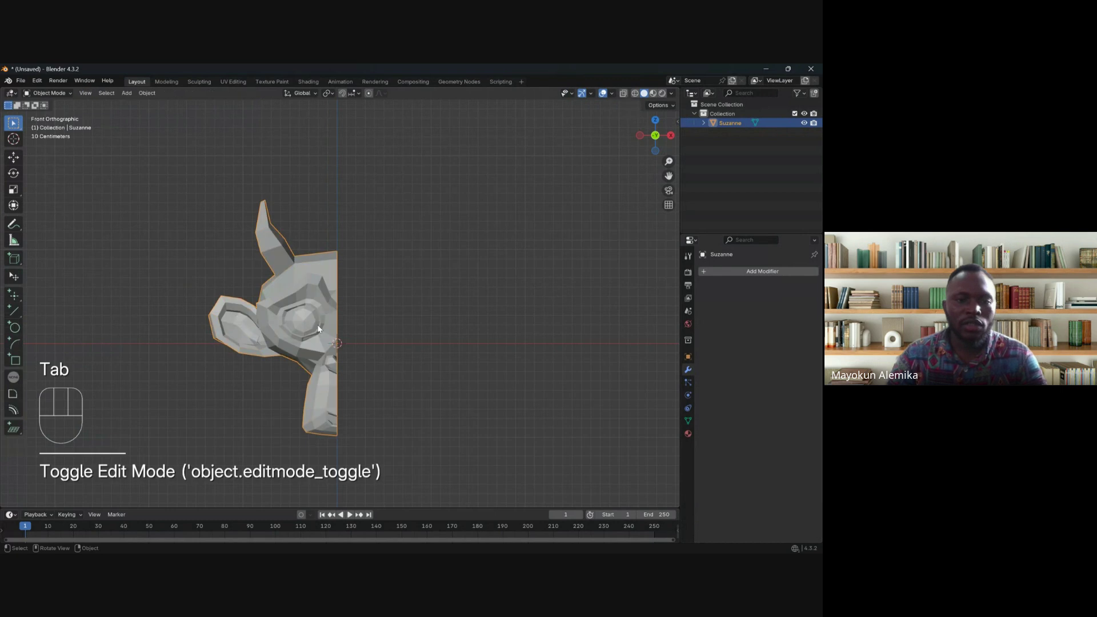
{"action": "right_click", "coordinate": [314, 306]}
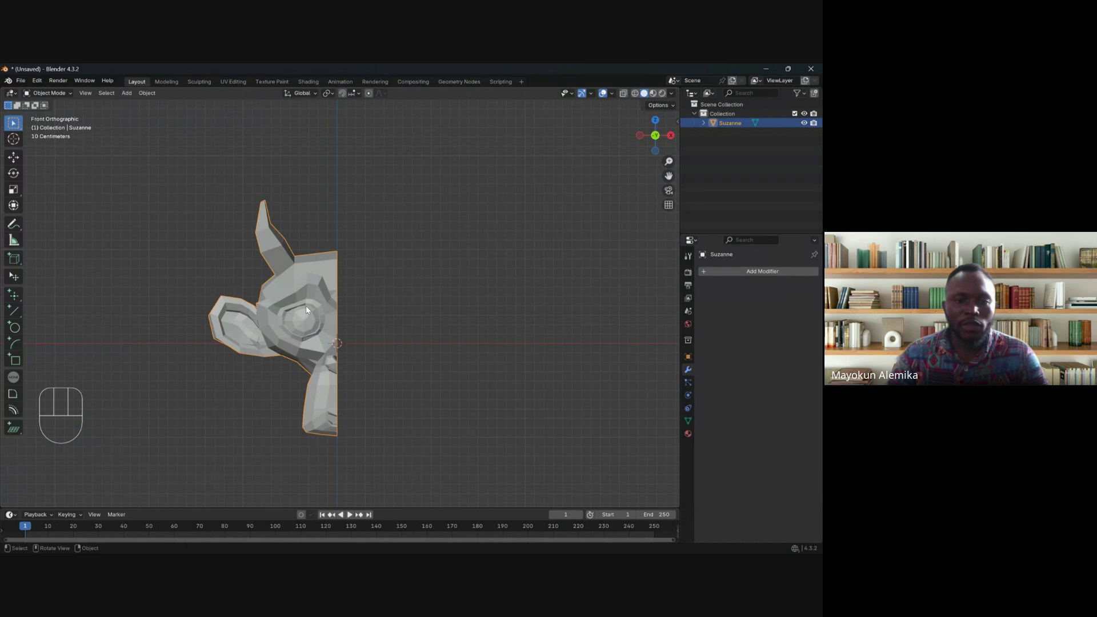
{"action": "right_click", "coordinate": [306, 306]}
{"action": "mouse_move", "coordinate": [294, 428]}
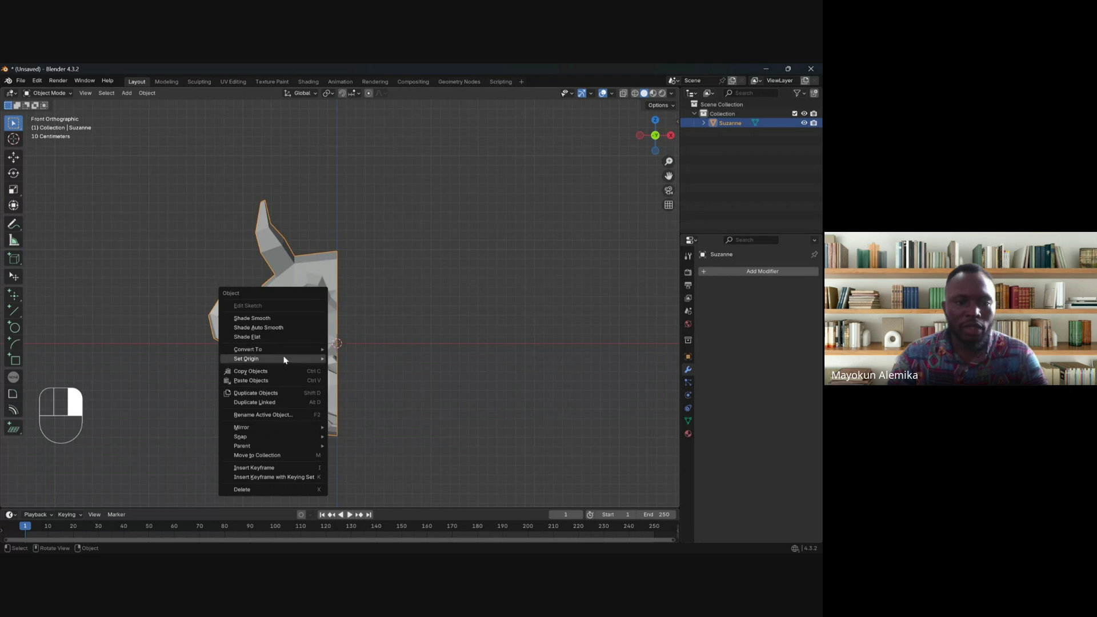
{"action": "right_click", "coordinate": [301, 301]}
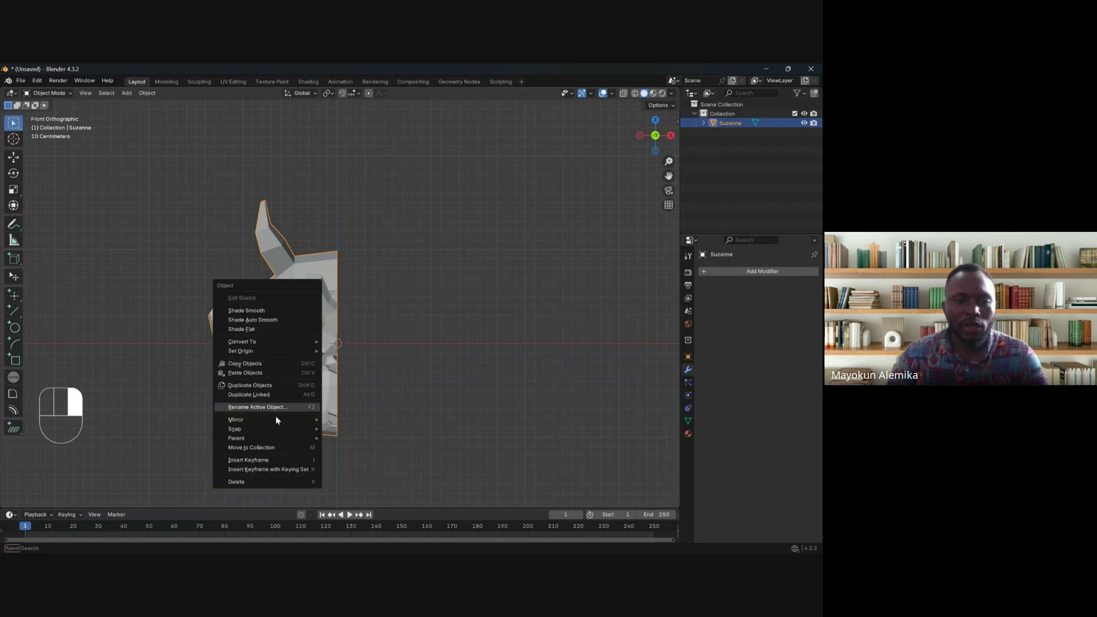
{"action": "mouse_move", "coordinate": [279, 421]}
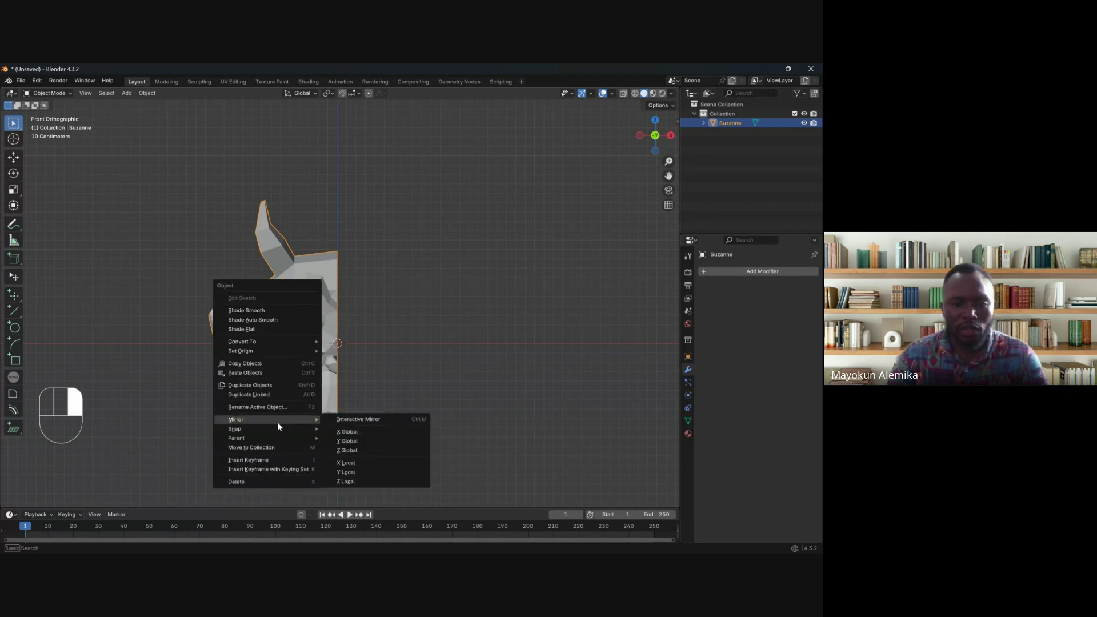
{"action": "left_click", "coordinate": [342, 433]}
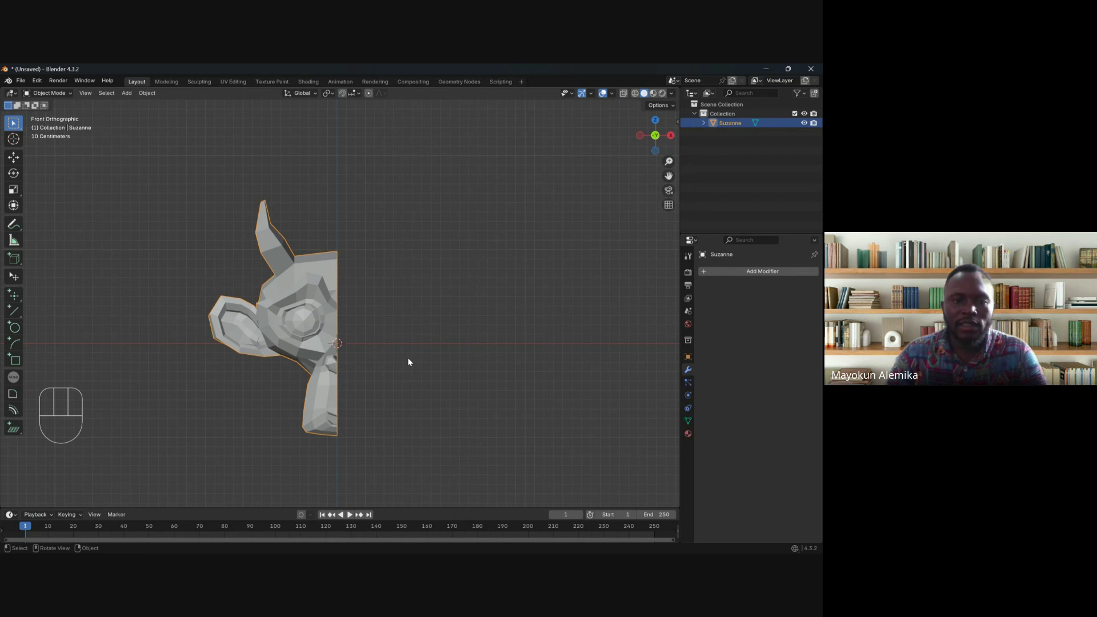
{"action": "right_click_drag", "start_coordinate": [318, 336], "coordinate": [440, 345]}
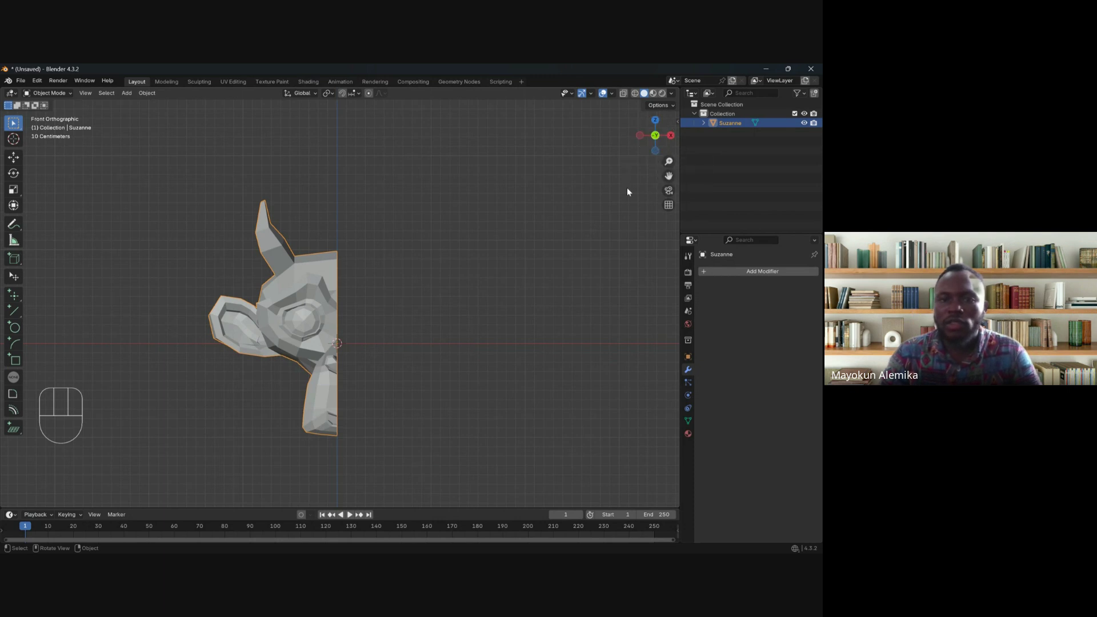
Step: Try moving the half head freely to either side in the front view
{"action": "middle_click_drag", "start_coordinate": [627, 189], "coordinate": [619, 225]}
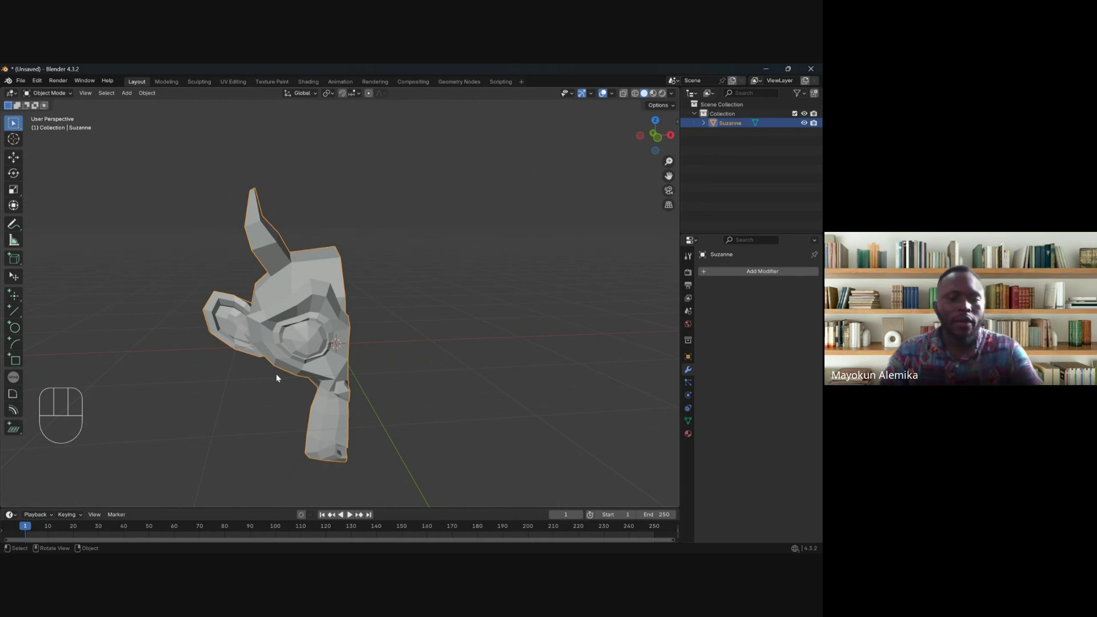
{"action": "key", "text": "KP_1"}
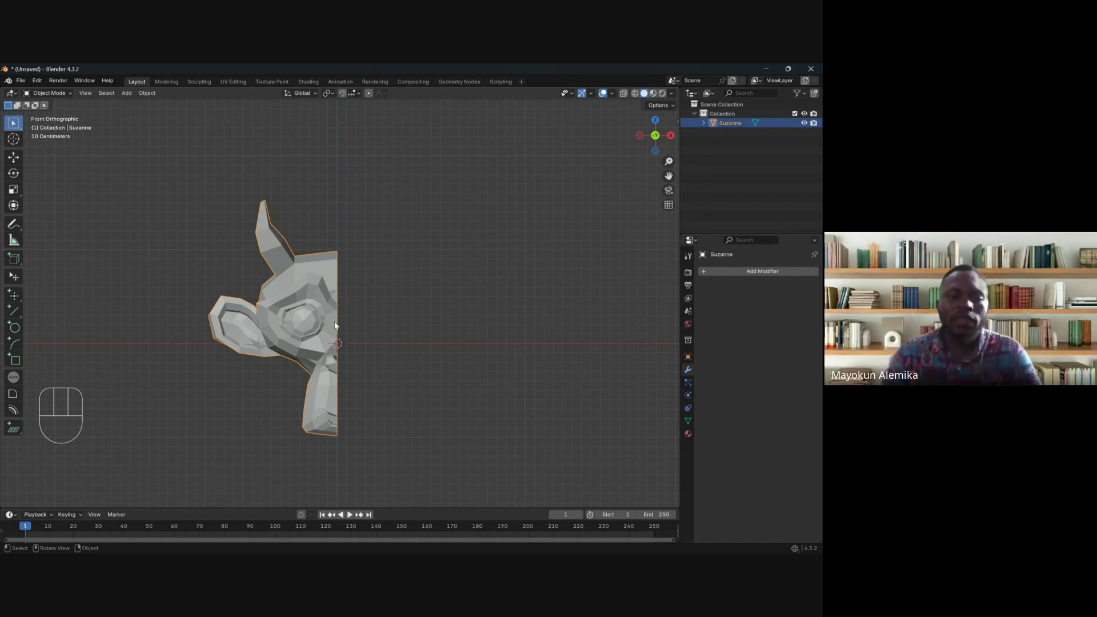
{"action": "key", "text": "g"}
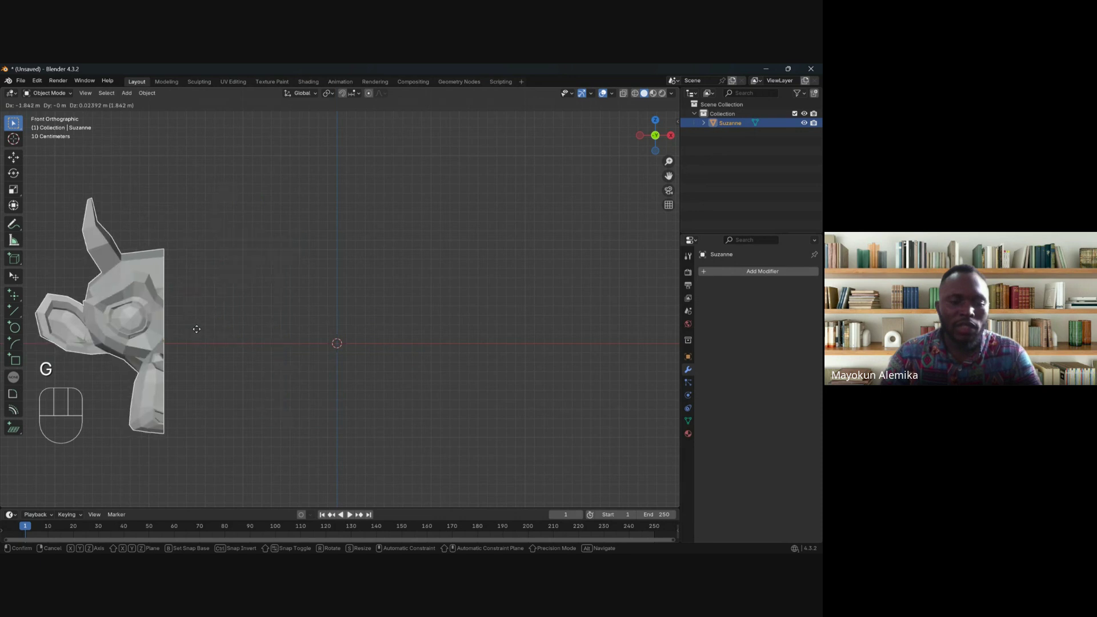
{"action": "key", "text": "KP_Subtract"}
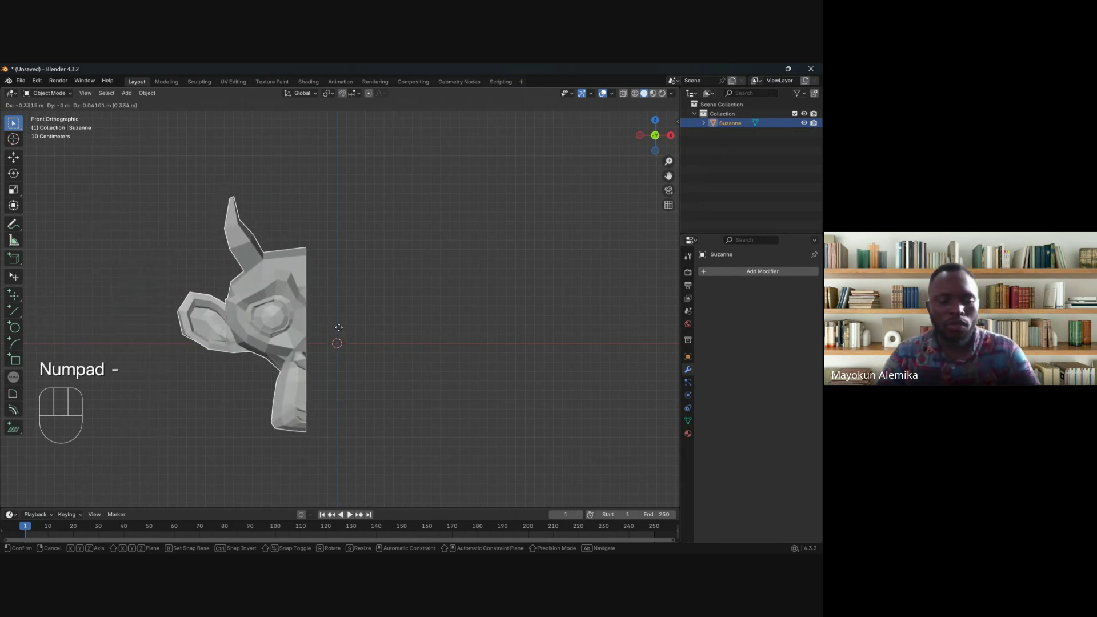
{"action": "key", "text": "KP_1"}
{"action": "right_click", "coordinate": [338, 327]}
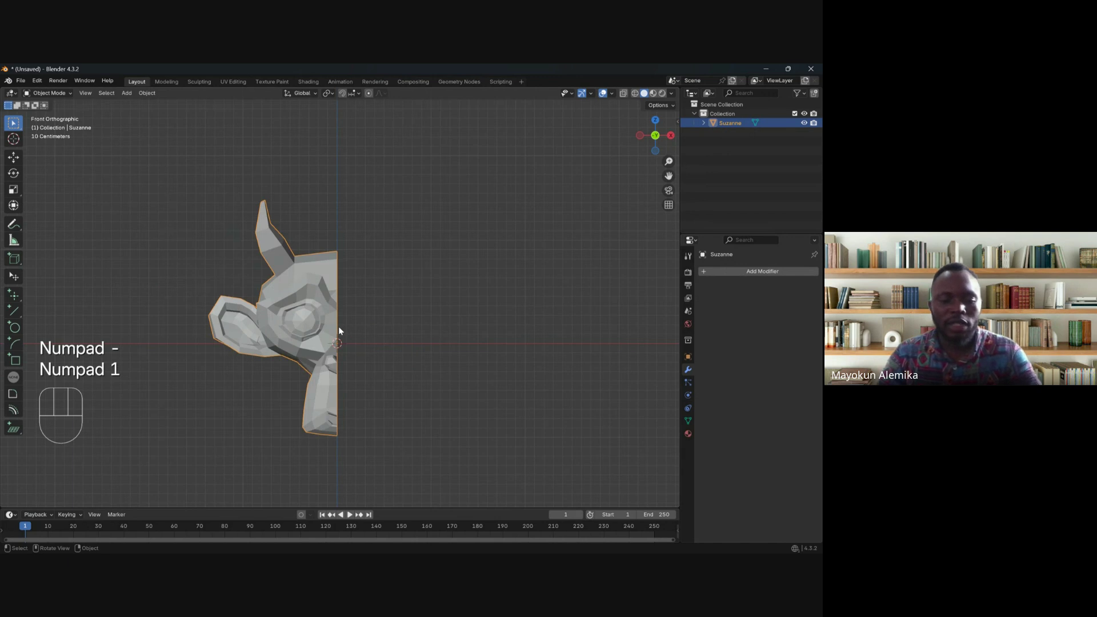
{"action": "key", "text": "g"}
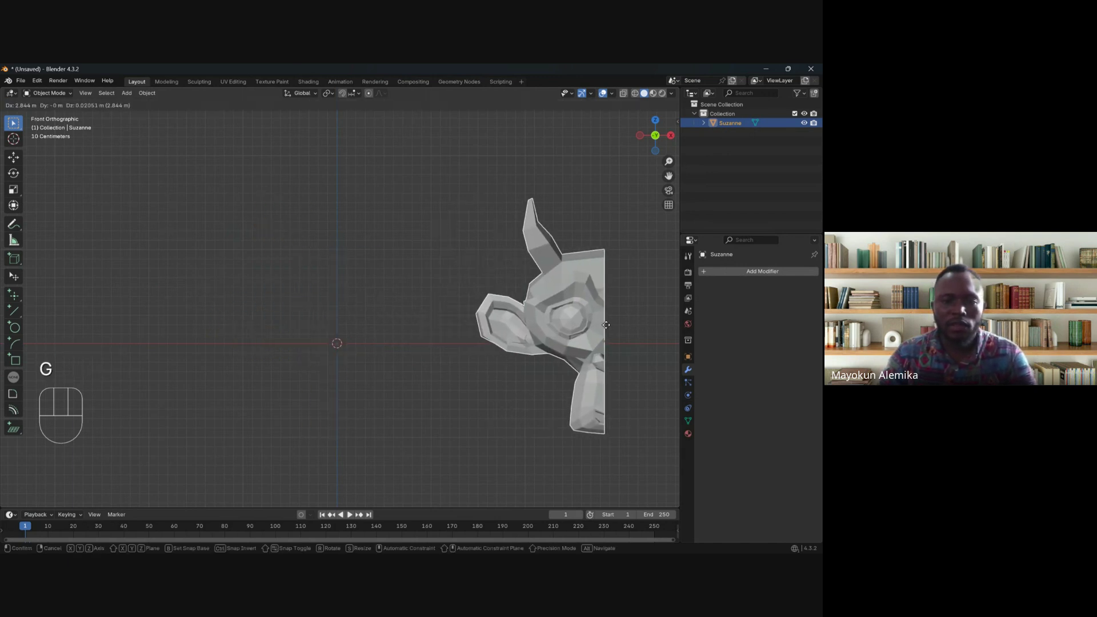
{"action": "right_click", "coordinate": [517, 325]}
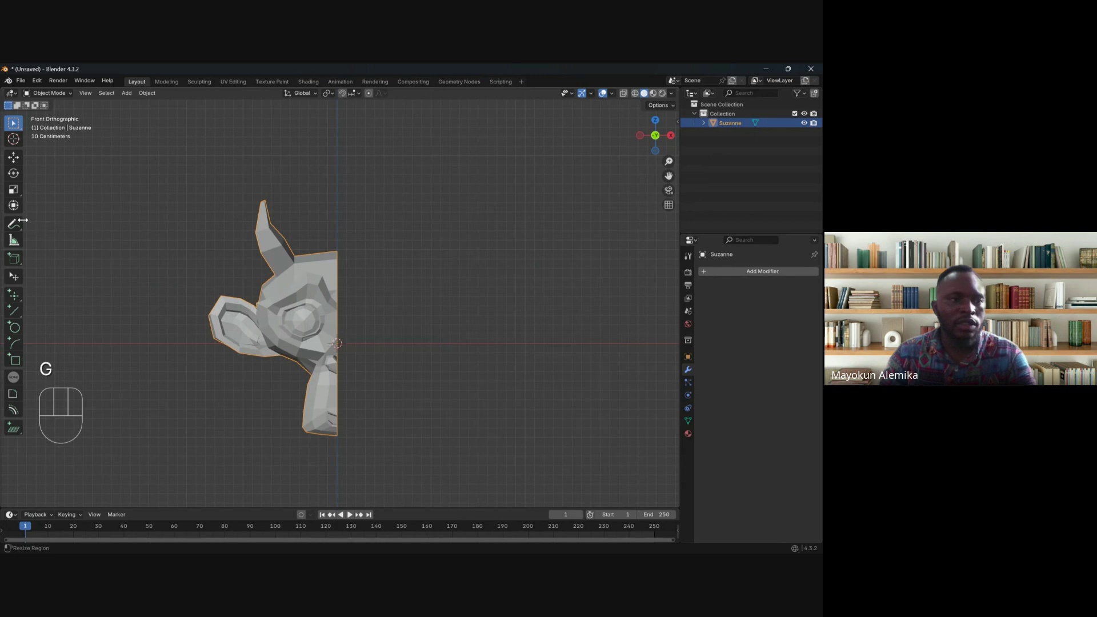
Step: Move the half head along the X axis with the Move tool, and undo the move
{"action": "left_click", "coordinate": [13, 157]}
{"action": "left_click_drag", "start_coordinate": [362, 343], "coordinate": [582, 336]}
{"action": "key", "text": "KP_1"}
{"action": "key", "text": "ctrl+z"}
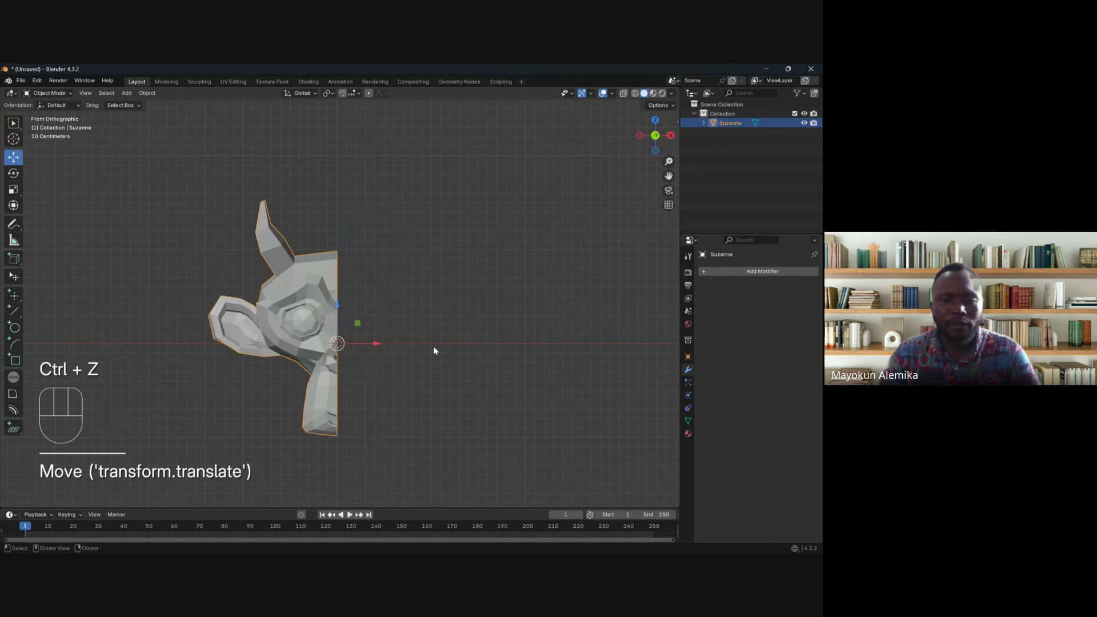
Step: Mirror the horned half head across the global X axis
{"action": "middle_click_drag", "start_coordinate": [337, 297], "coordinate": [377, 226], "text": "shift"}
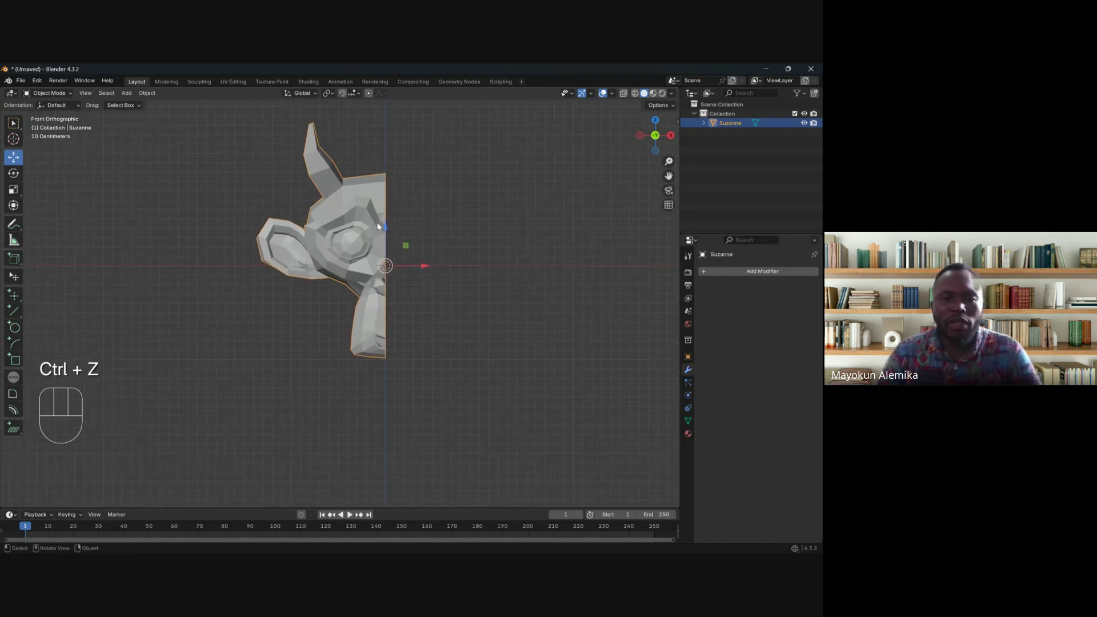
{"action": "right_click", "coordinate": [357, 235]}
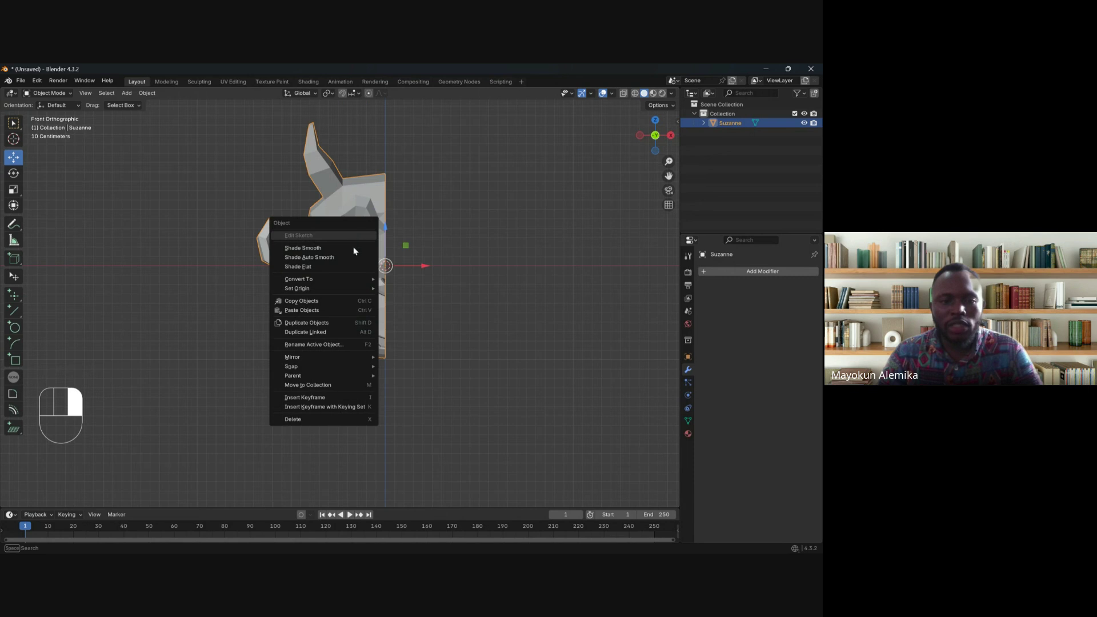
{"action": "mouse_move", "coordinate": [341, 355]}
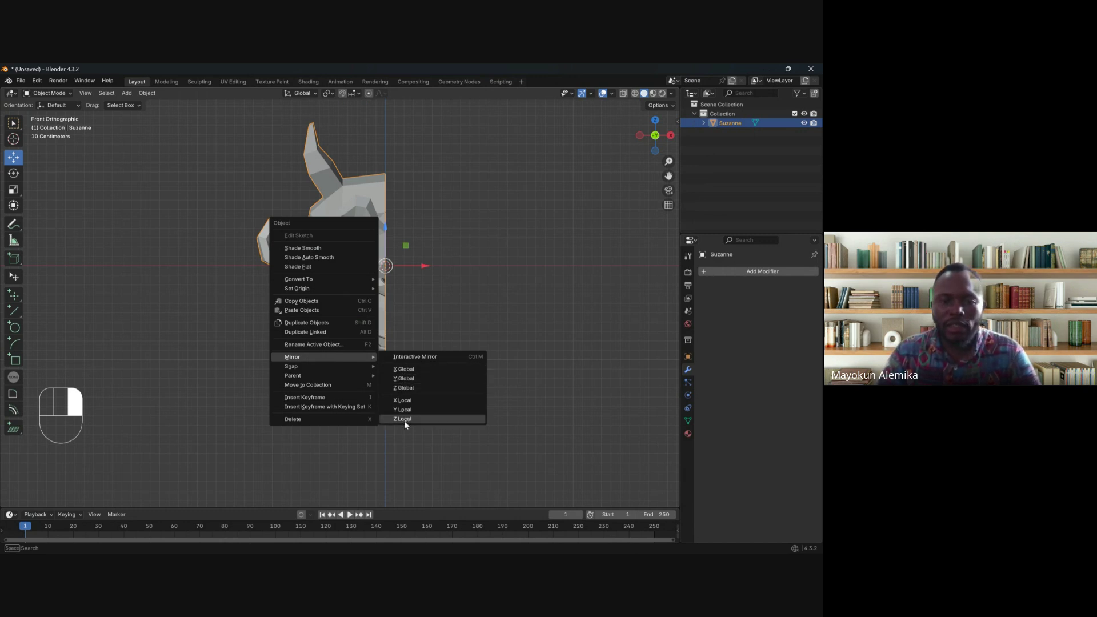
{"action": "mouse_move", "coordinate": [395, 367]}
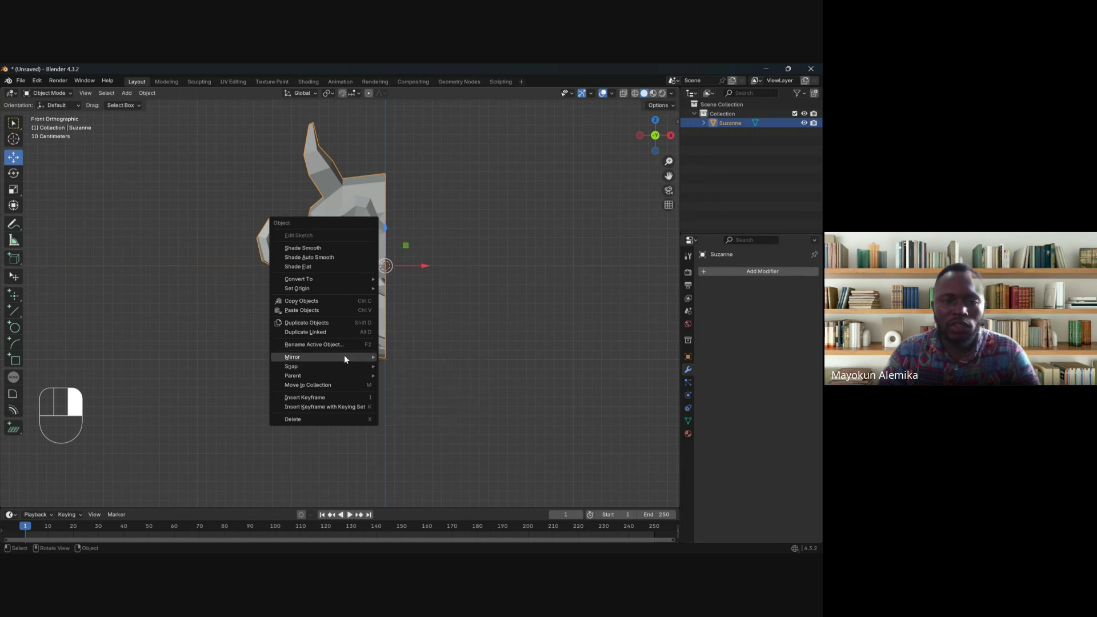
{"action": "mouse_move", "coordinate": [344, 356]}
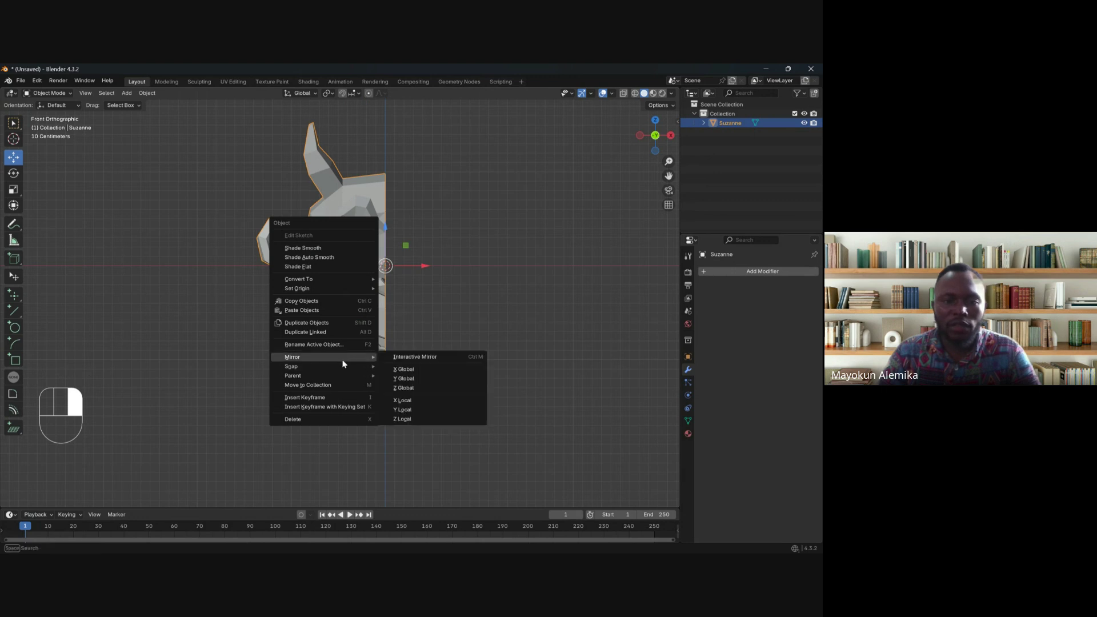
{"action": "left_click", "coordinate": [412, 370]}
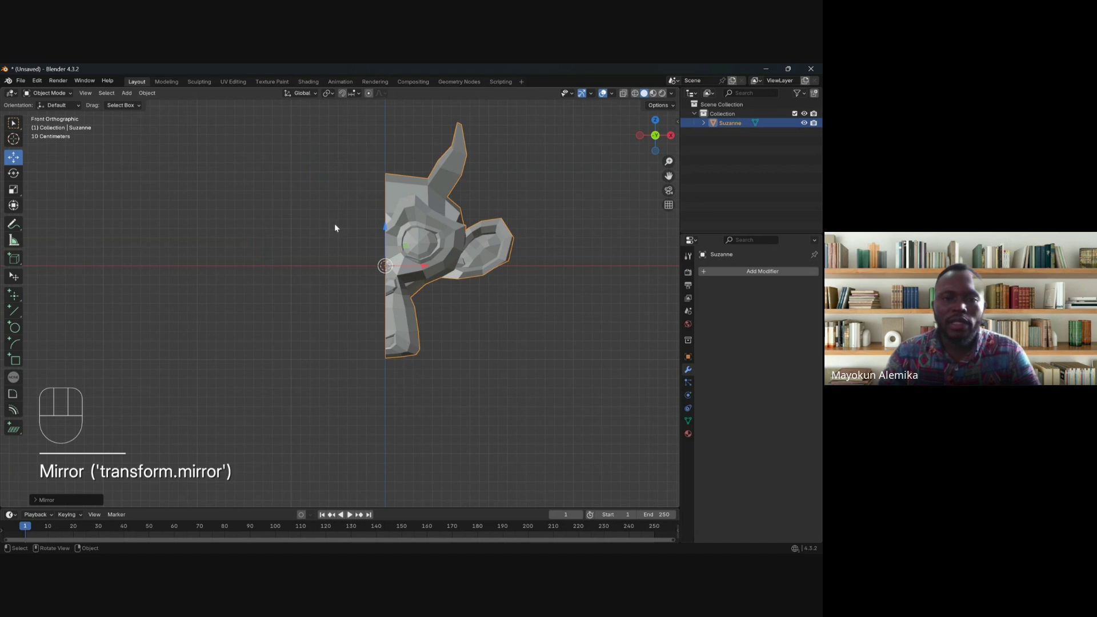
Step: Inspect the flipped half head from several angles, undo the mirroring and return to the front view
{"action": "middle_click_drag", "start_coordinate": [335, 225], "coordinate": [432, 267]}
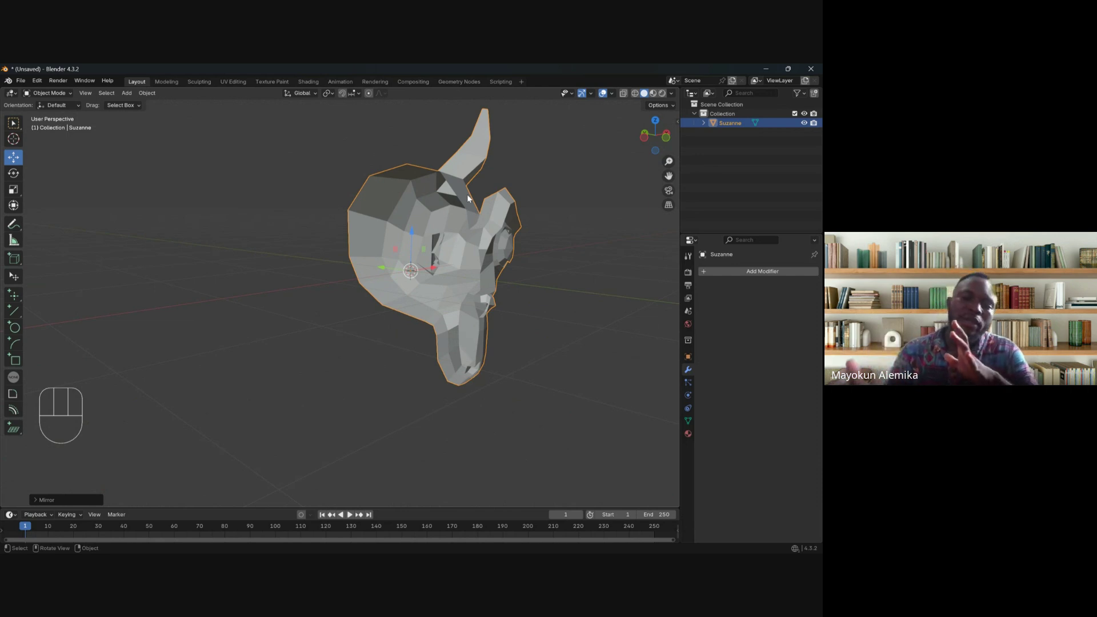
{"action": "middle_click_drag", "start_coordinate": [468, 198], "coordinate": [411, 278]}
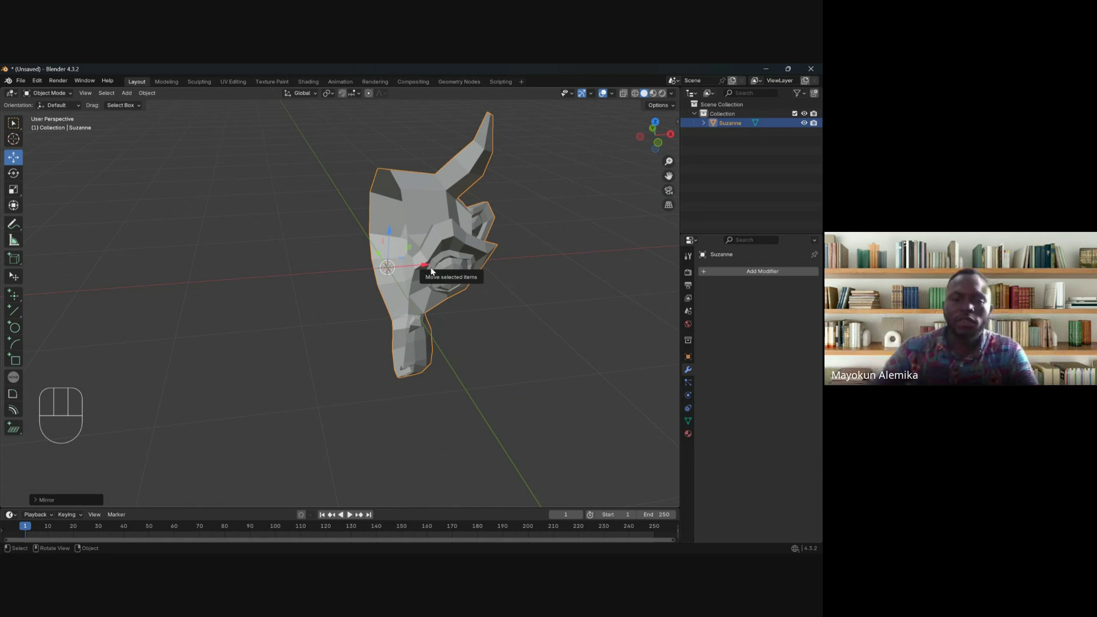
{"action": "key", "text": "ctrl+z"}
{"action": "middle_click_drag", "start_coordinate": [431, 263], "coordinate": [392, 254]}
{"action": "key", "text": "KP_1"}
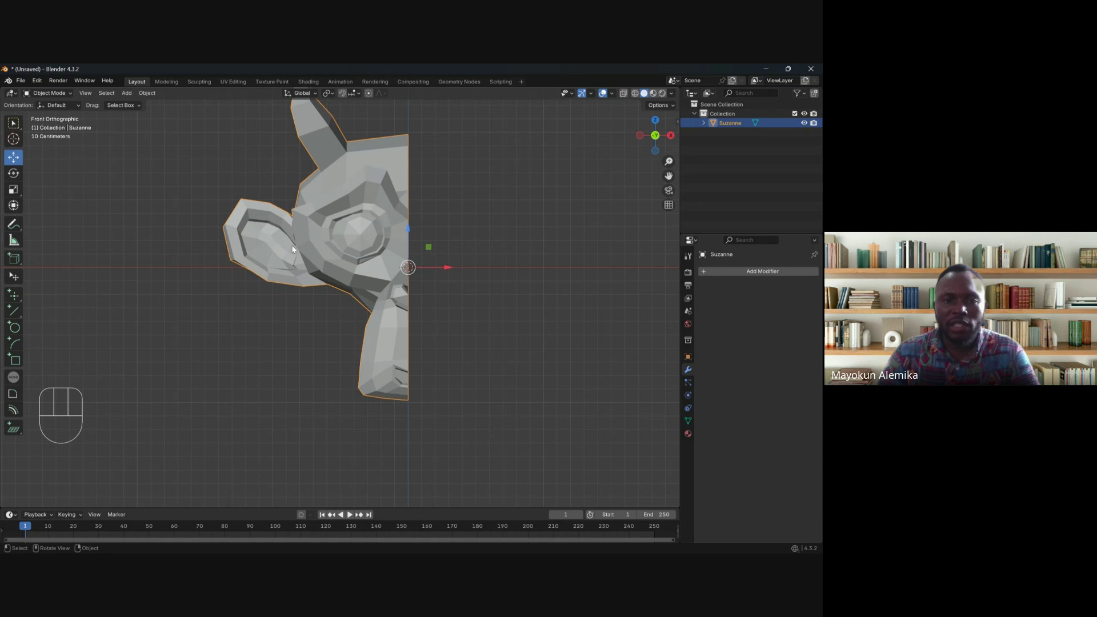
Step: Duplicate the horned half head and leave the copy exactly in place over the original
{"action": "scroll", "coordinate": [550, 275], "scroll_direction": "up", "scroll_amount": 1}
{"action": "scroll", "coordinate": [439, 246], "scroll_direction": "down", "scroll_amount": 2}
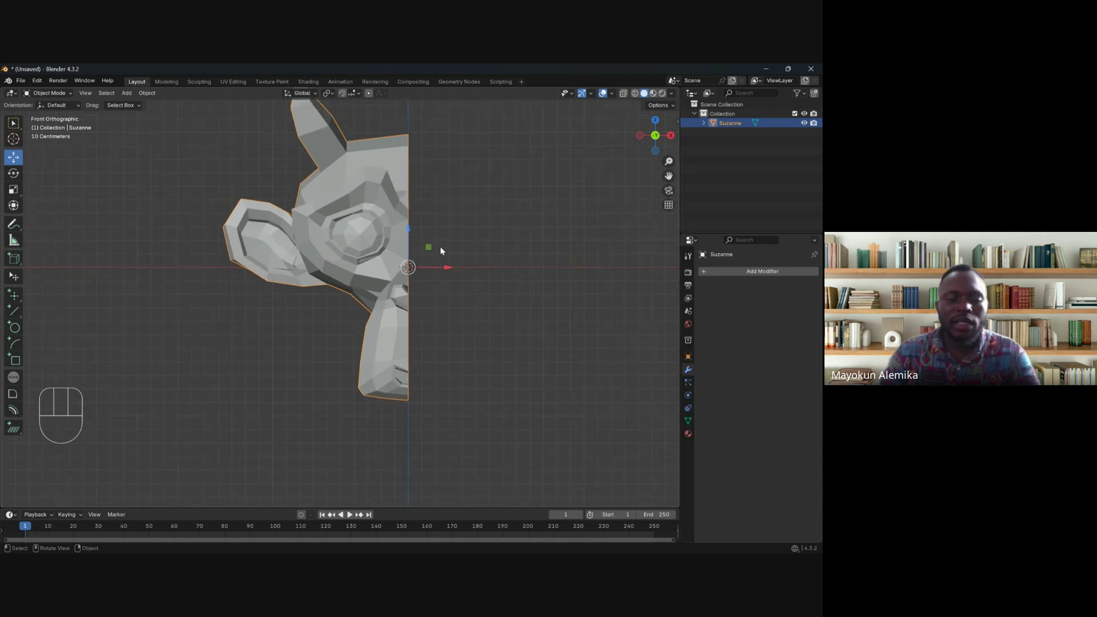
{"action": "middle_click_drag", "start_coordinate": [440, 245], "coordinate": [409, 282], "text": "shift"}
{"action": "key", "text": "shift+d"}
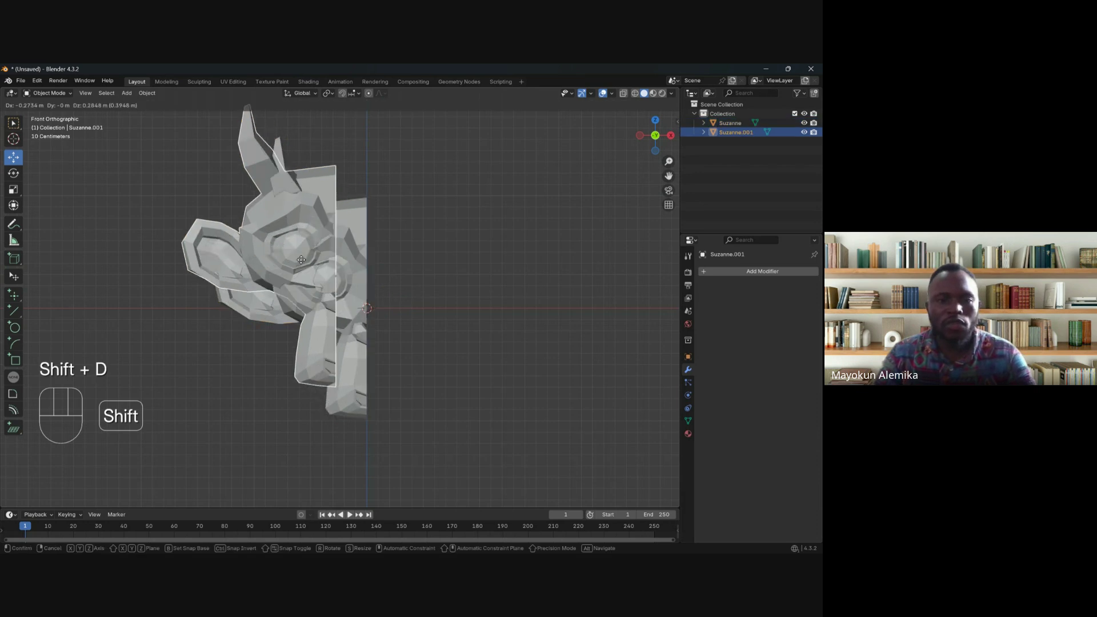
{"action": "right_click", "coordinate": [222, 301]}
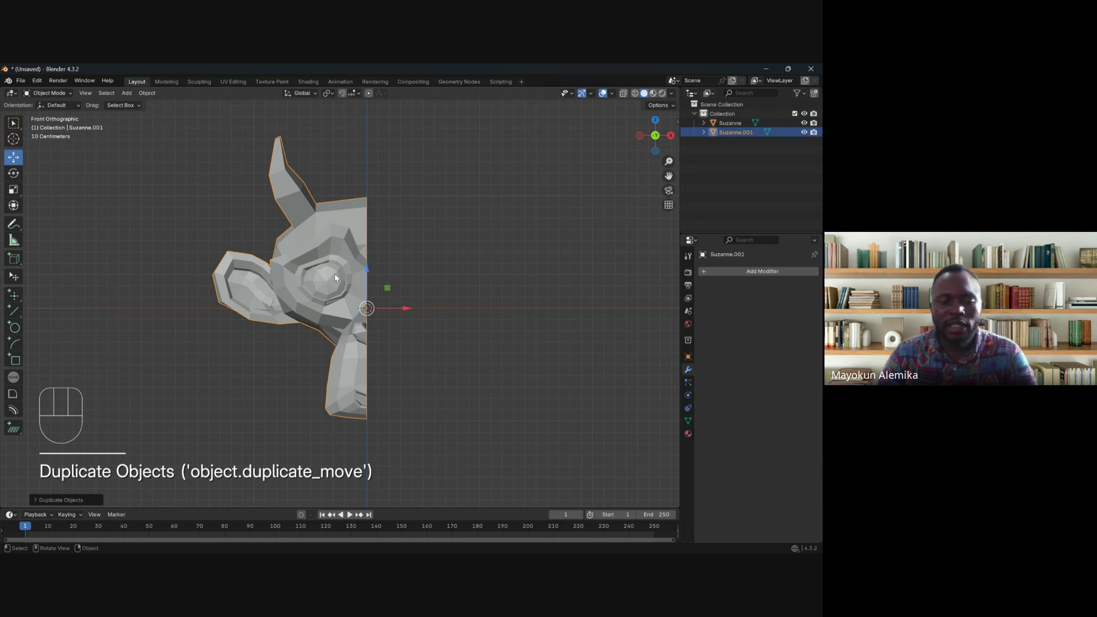
{"action": "key", "text": "g"}
{"action": "right_click", "coordinate": [217, 280]}
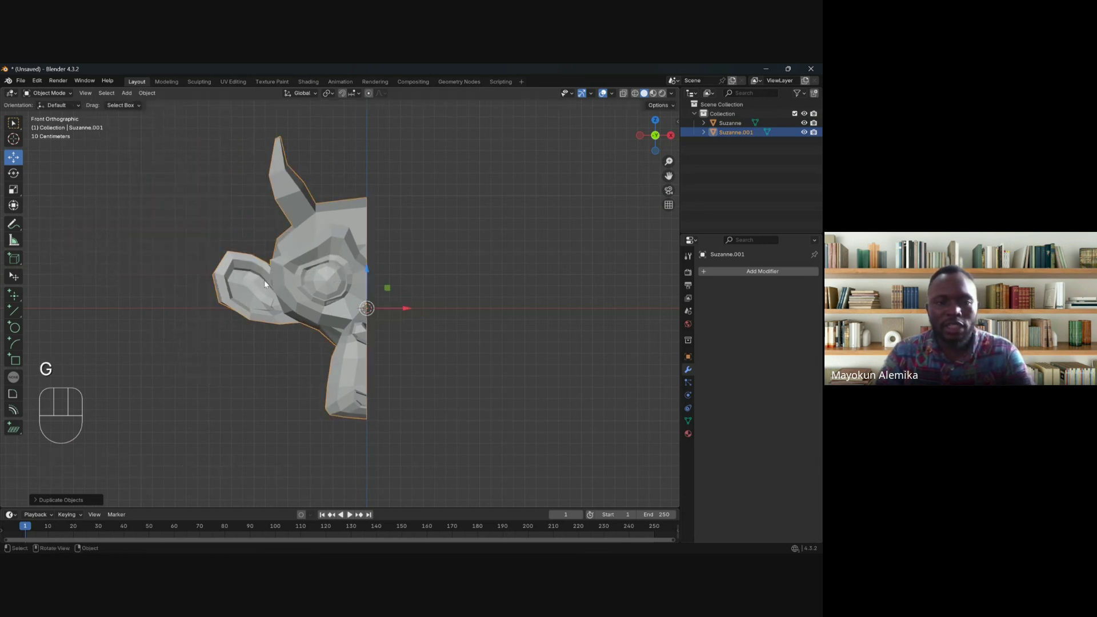
Step: Mirror the duplicated half across the global X axis to complete the head
{"action": "right_click", "coordinate": [328, 280]}
{"action": "mouse_move", "coordinate": [328, 280]}
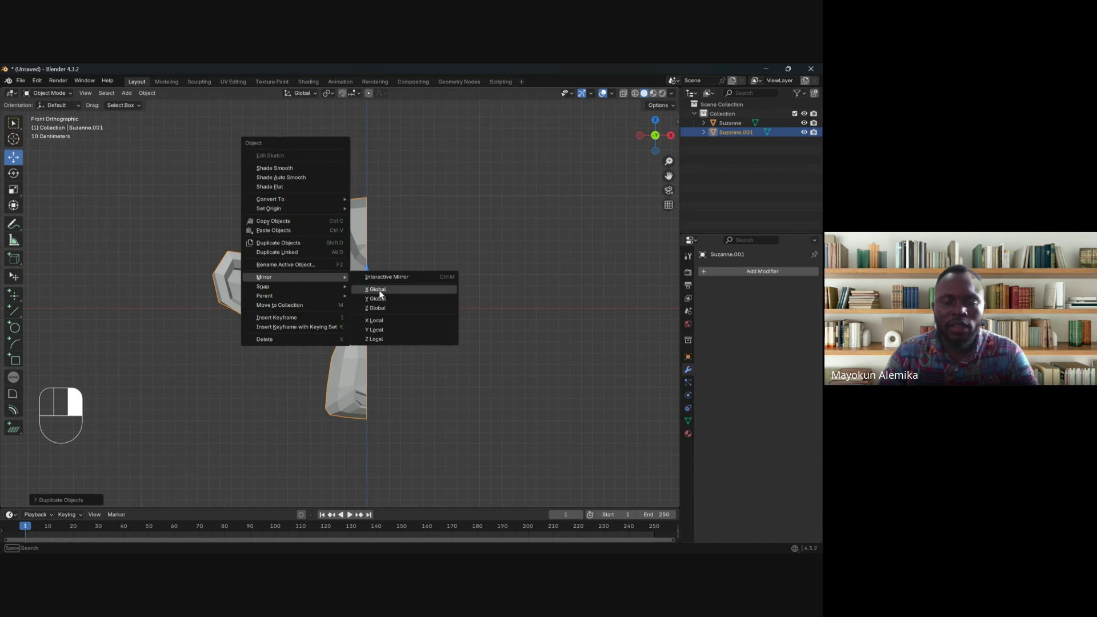
{"action": "left_click", "coordinate": [379, 290]}
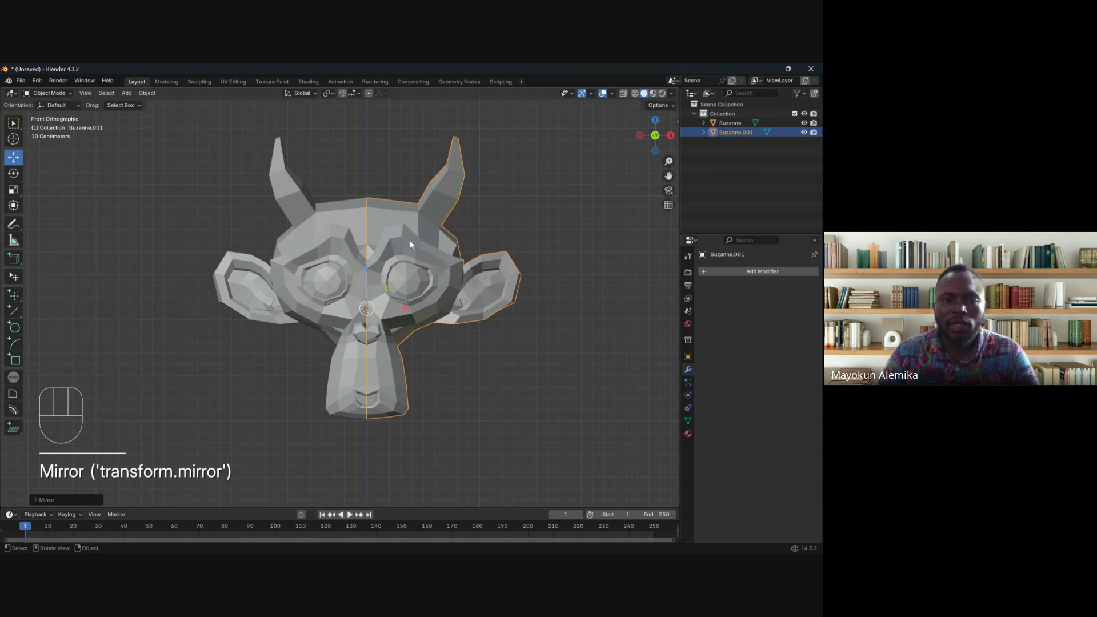
Step: Examine the seam between the two halves of the head up close and from several angles
{"action": "middle_click_drag", "start_coordinate": [410, 245], "coordinate": [358, 288]}
{"action": "middle_click_drag", "start_coordinate": [480, 266], "coordinate": [394, 189]}
{"action": "scroll", "coordinate": [394, 186], "scroll_direction": "up", "scroll_amount": 5}
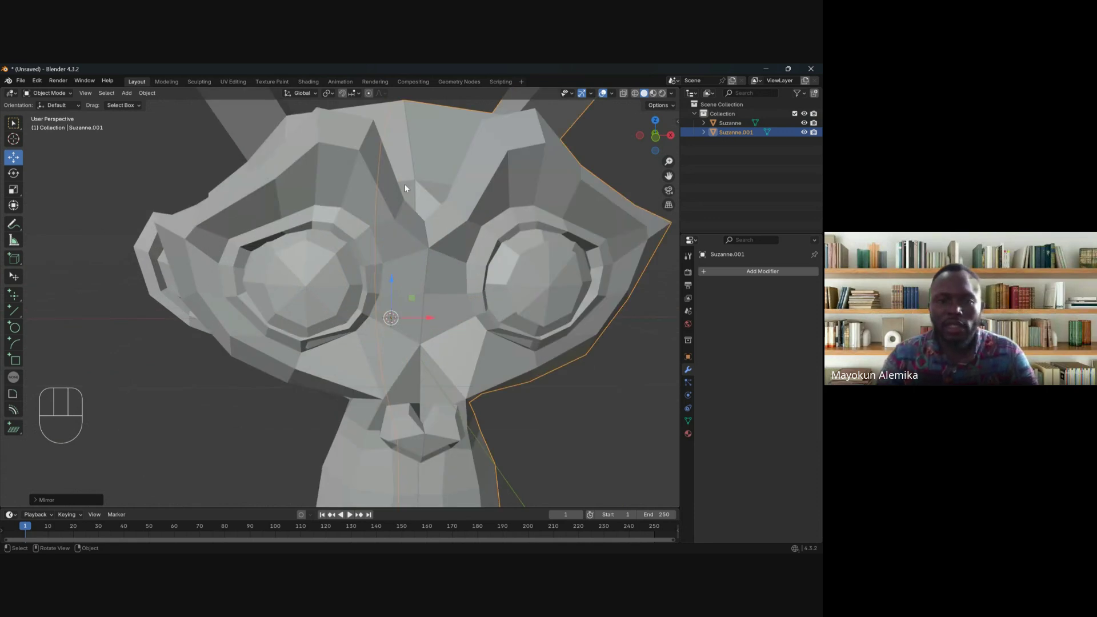
{"action": "scroll", "coordinate": [405, 188], "scroll_direction": "down", "scroll_amount": 3}
{"action": "left_click", "coordinate": [379, 240]}
{"action": "left_click", "coordinate": [410, 233]}
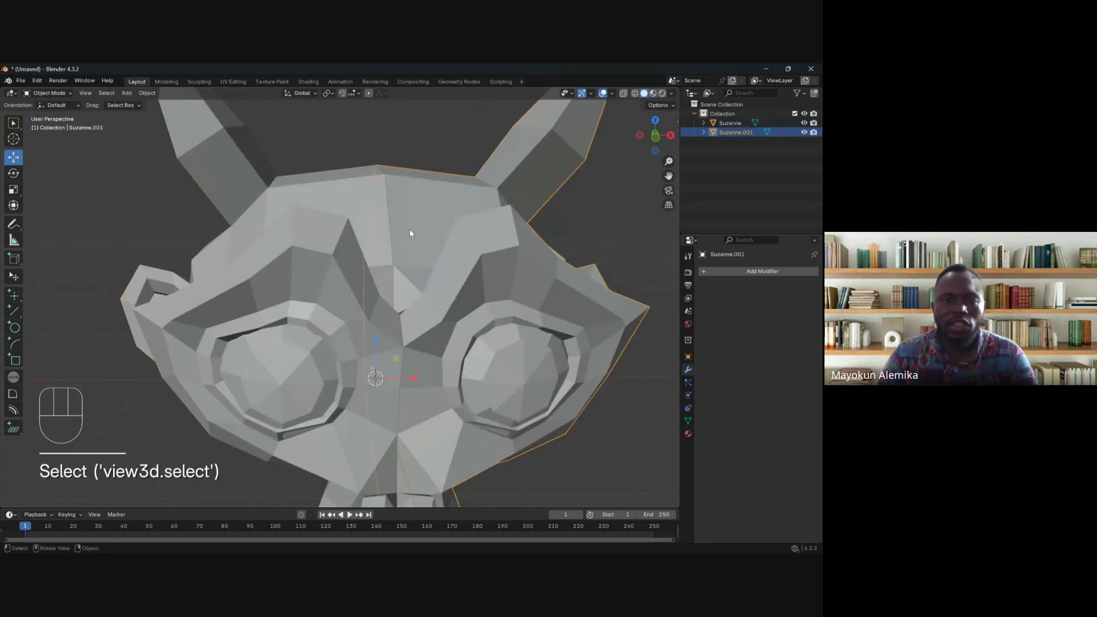
{"action": "middle_click_drag", "start_coordinate": [409, 229], "coordinate": [370, 201], "text": "shift"}
{"action": "scroll", "coordinate": [579, 229], "scroll_direction": "down", "scroll_amount": 4}
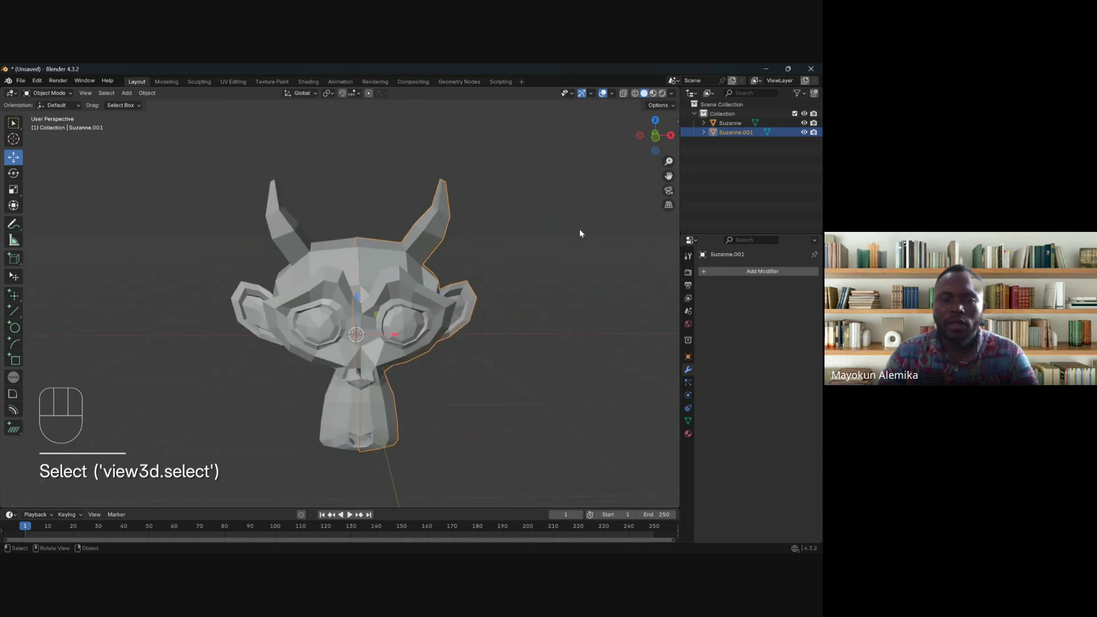
Step: Select the original half together with its mirrored copy, with the seam in close view
{"action": "left_click", "coordinate": [317, 260], "text": "shift"}
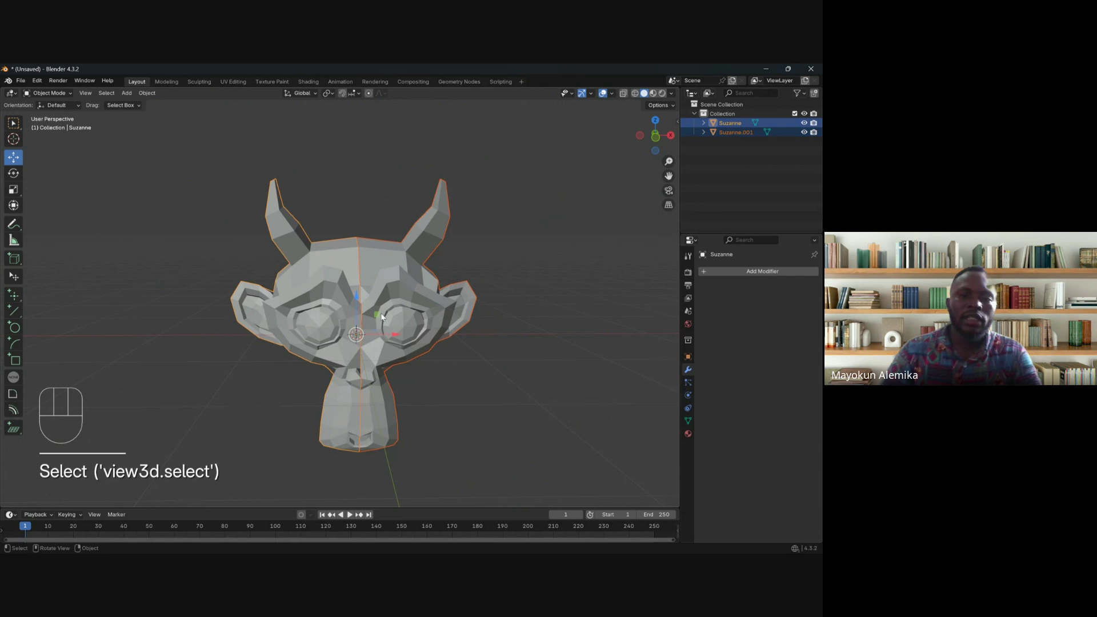
{"action": "scroll", "coordinate": [382, 317], "scroll_direction": "up", "scroll_amount": 3}
{"action": "middle_click_drag", "start_coordinate": [298, 236], "coordinate": [411, 272], "text": "shift"}
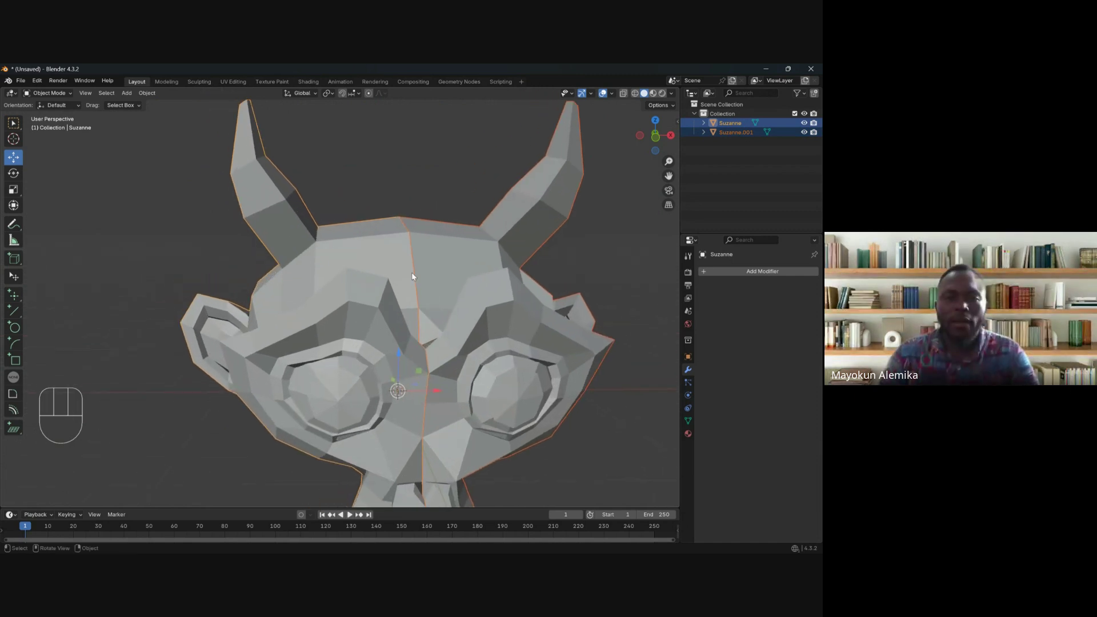
Step: In the original half's mesh, seen from the front, move faces of the horn and its base outward to make the horn longer
{"action": "left_click", "coordinate": [595, 228]}
{"action": "left_click", "coordinate": [351, 247]}
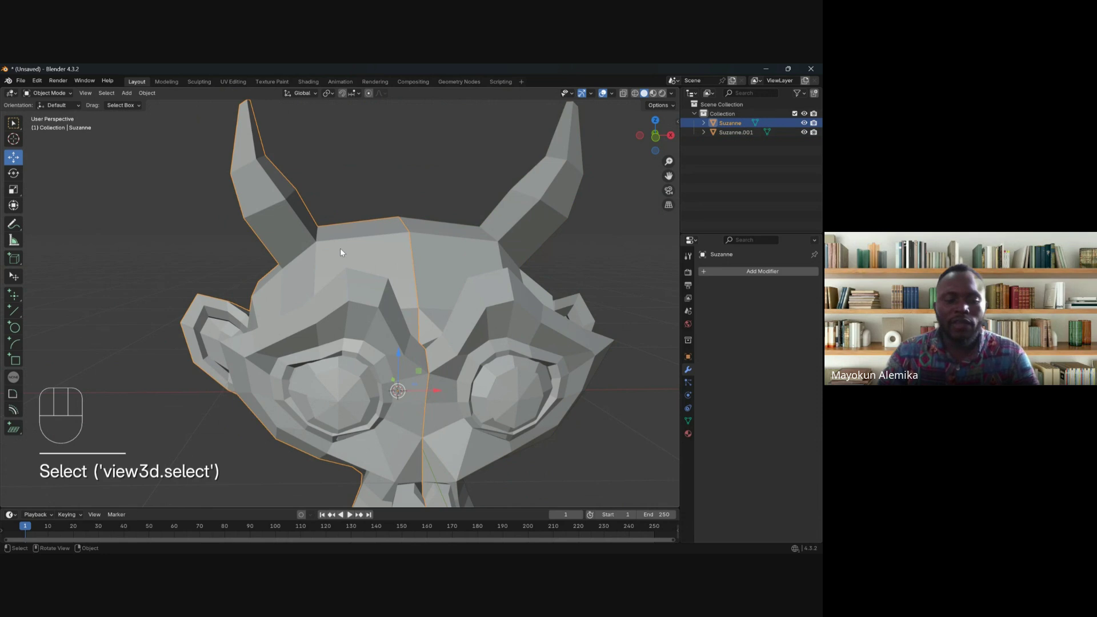
{"action": "scroll", "coordinate": [337, 235], "scroll_direction": "down", "scroll_amount": 3}
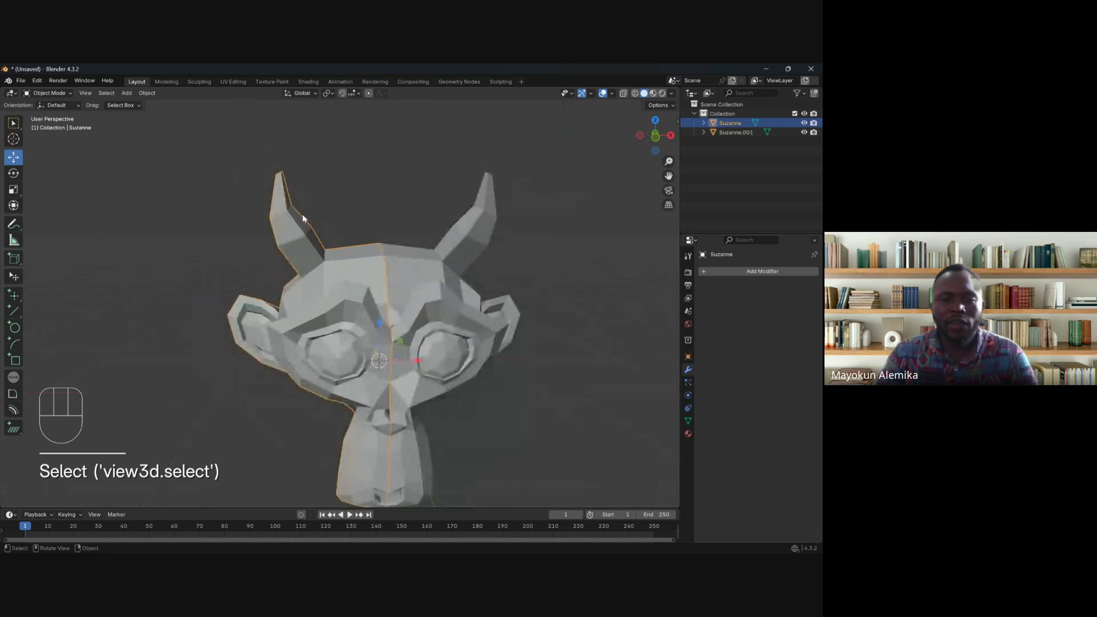
{"action": "key", "text": "Tab"}
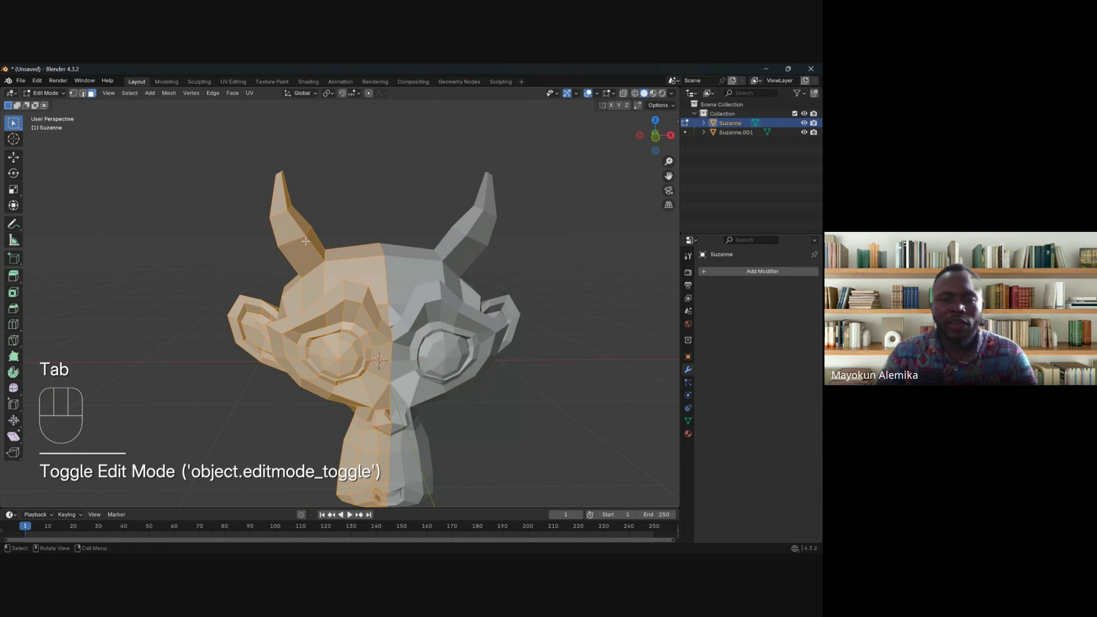
{"action": "key", "text": "KP_1"}
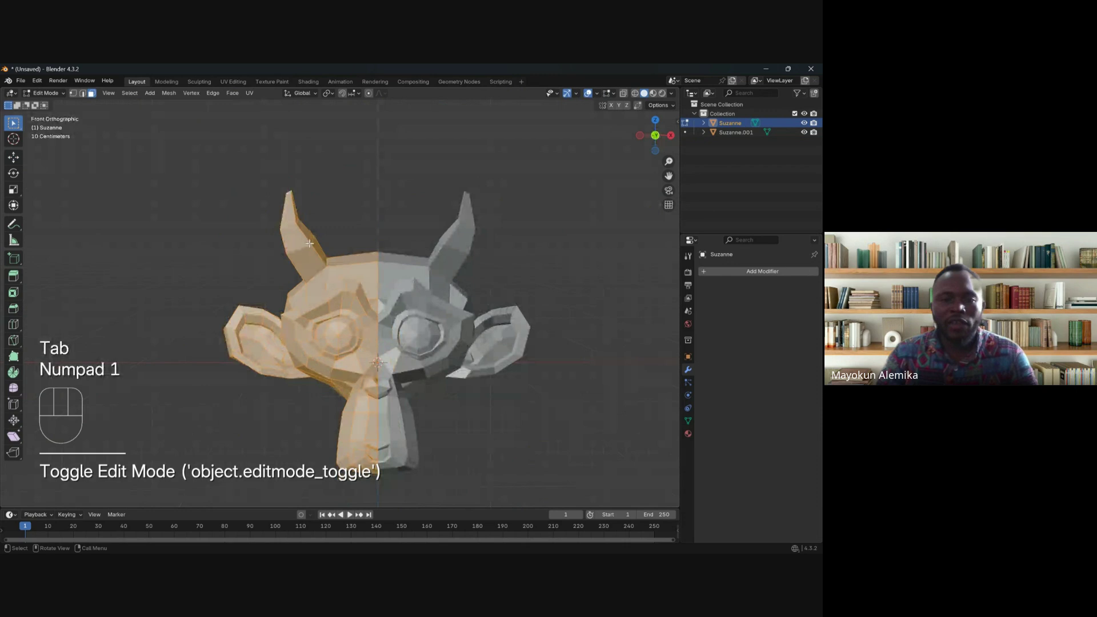
{"action": "left_click", "coordinate": [317, 253]}
{"action": "key", "text": "g"}
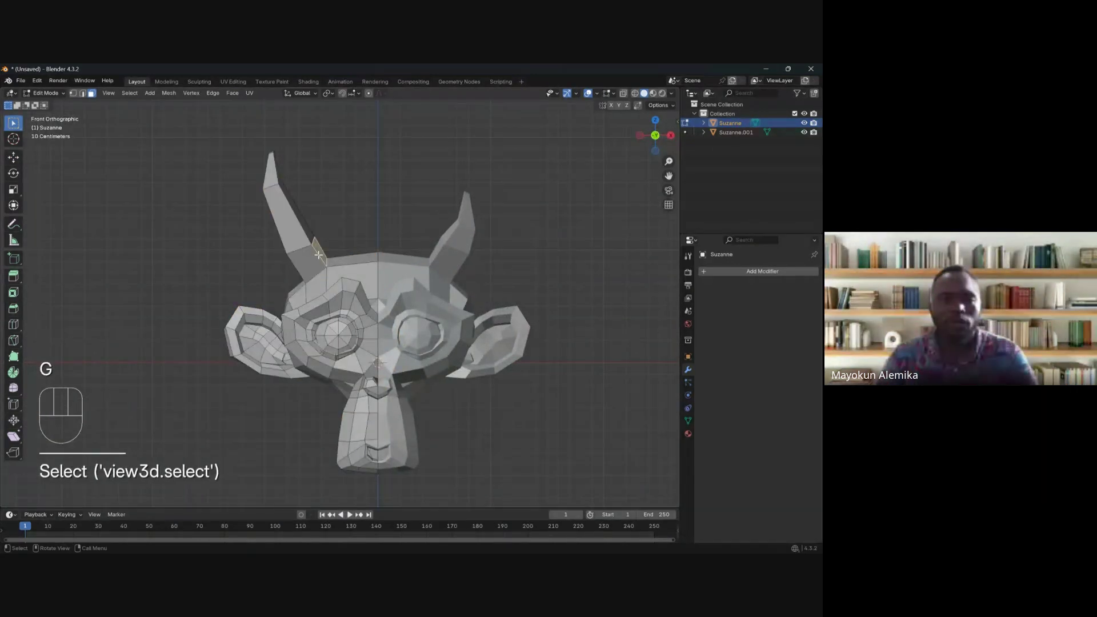
{"action": "left_click", "coordinate": [309, 259]}
{"action": "key", "text": "g"}
{"action": "left_click", "coordinate": [291, 258]}
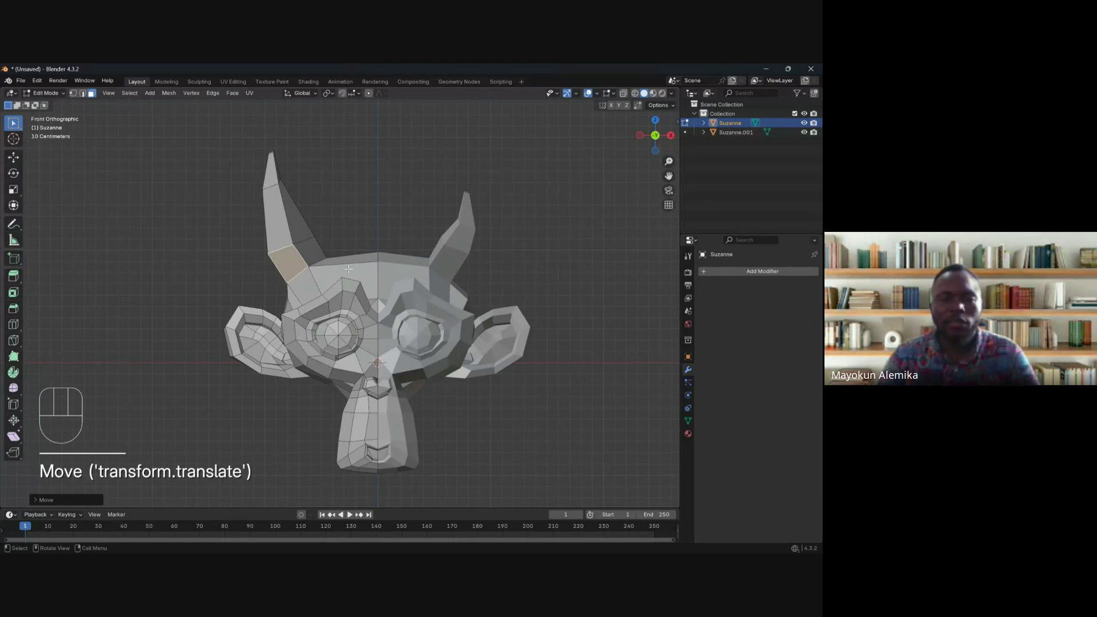
Step: Delete the outdated mirrored half, and duplicate the reshaped half in place over itself
{"action": "key", "text": "Tab"}
{"action": "key", "text": "x"}
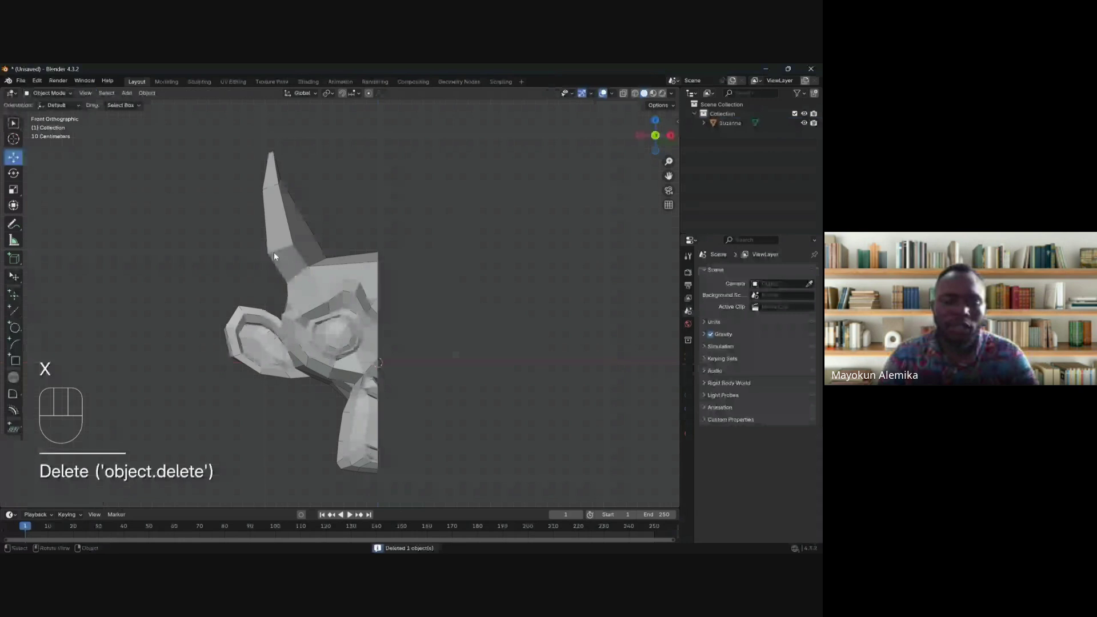
{"action": "left_click", "coordinate": [273, 252]}
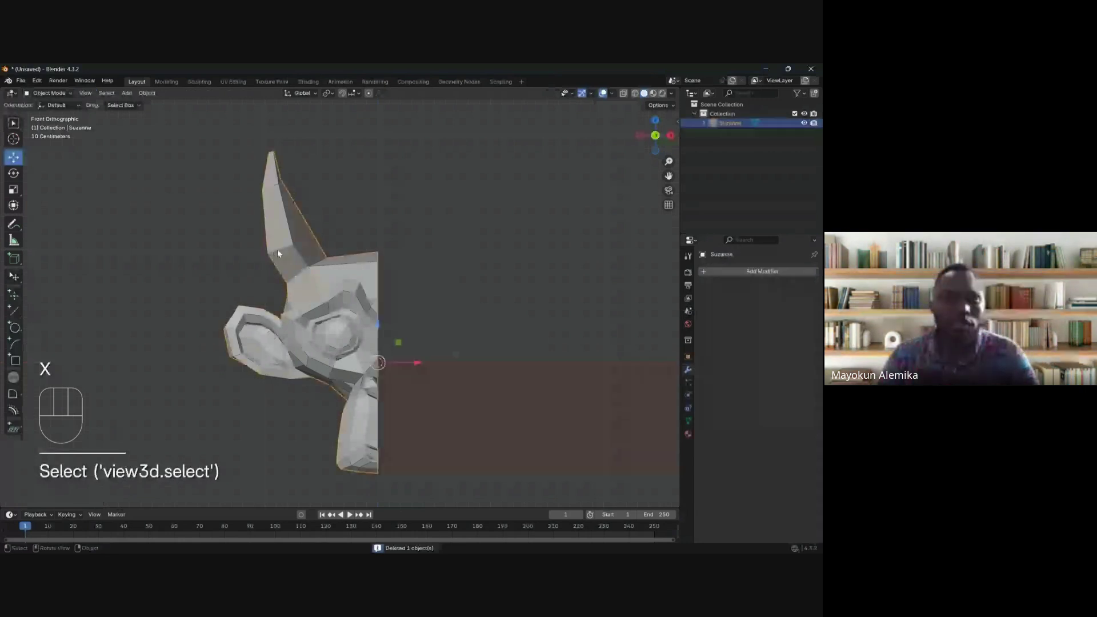
{"action": "key", "text": "shift+d"}
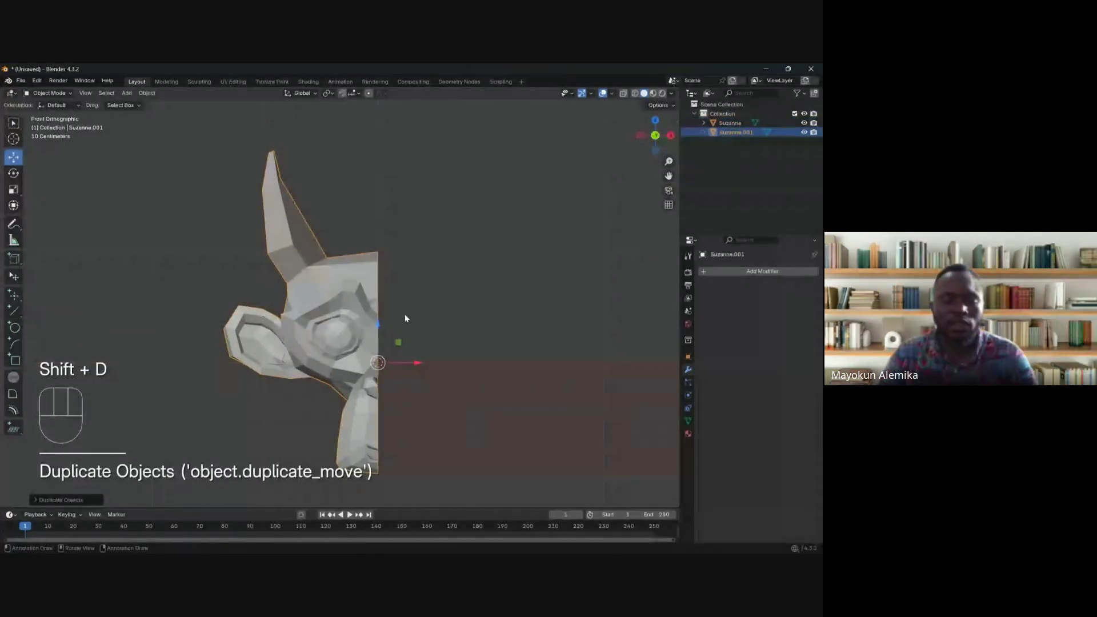
Step: Mirror the new duplicate across the global X axis to complete the head with matching horns
{"action": "right_click", "coordinate": [345, 320]}
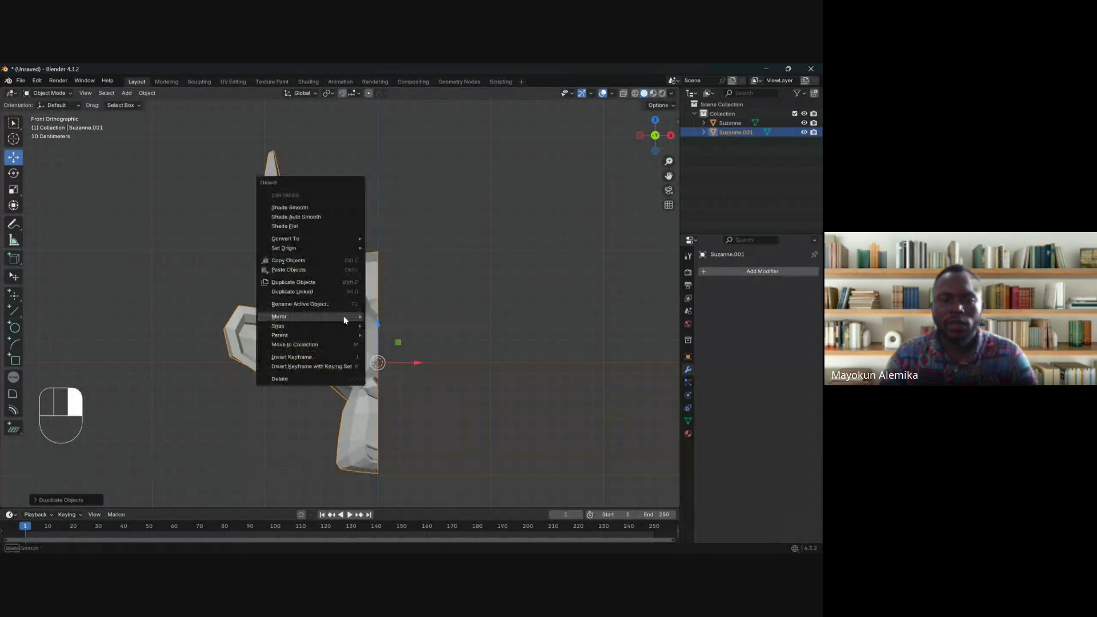
{"action": "left_click", "coordinate": [394, 331]}
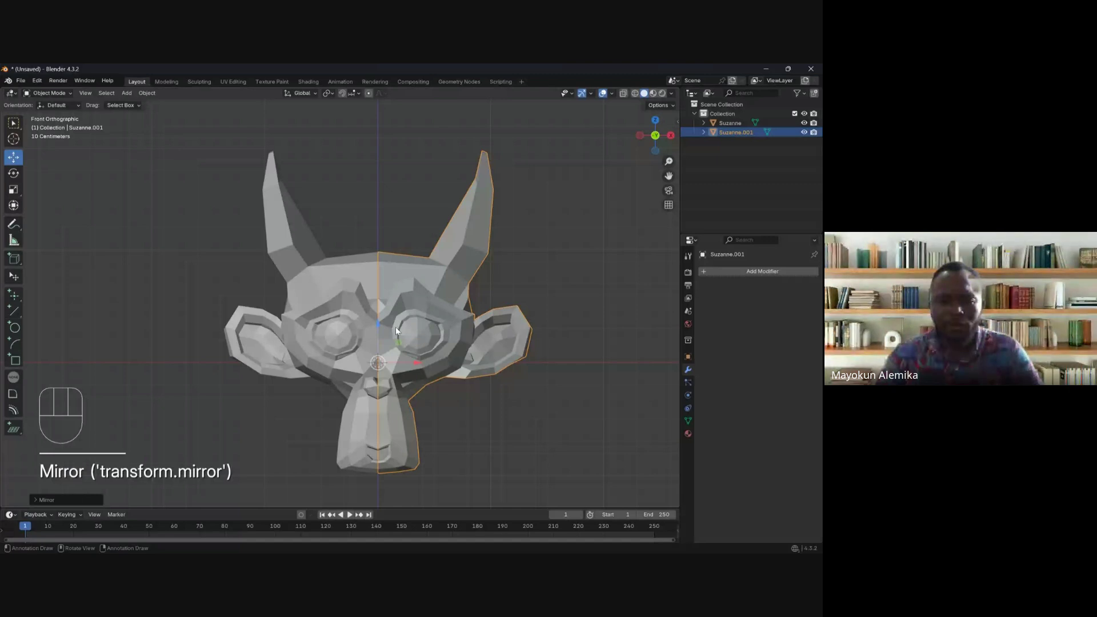
{"action": "middle_click_drag", "start_coordinate": [396, 327], "coordinate": [281, 313], "text": "shift"}
{"action": "scroll", "coordinate": [282, 316], "scroll_direction": "down", "scroll_amount": 3}
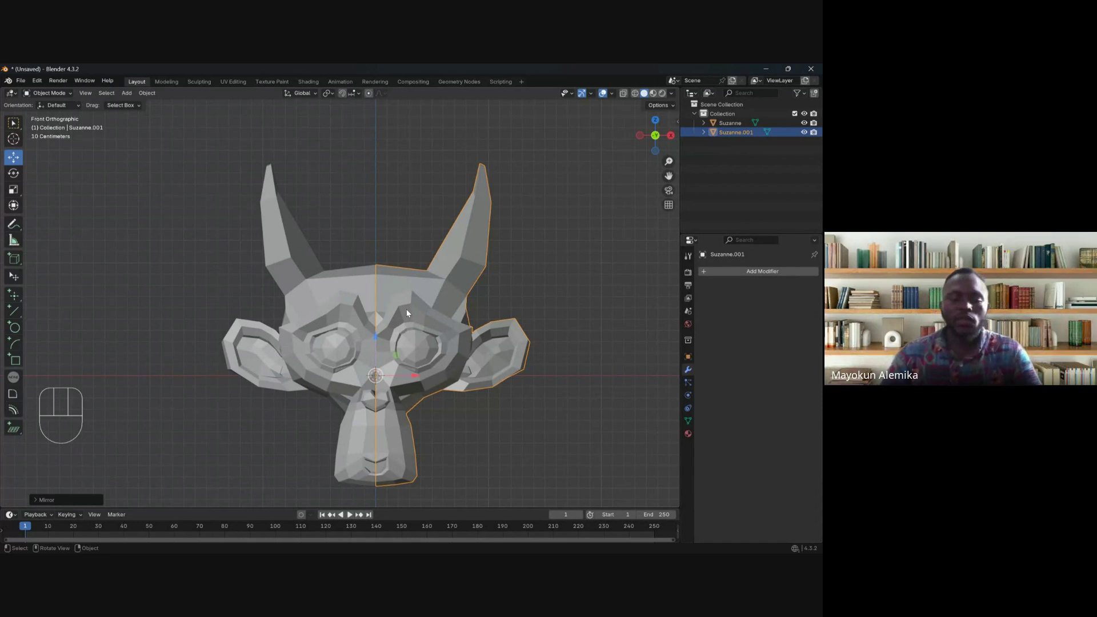
Step: Examine how the head is split into two objects by selecting each half alone and both together
{"action": "scroll", "coordinate": [392, 297], "scroll_direction": "up", "scroll_amount": 2}
{"action": "middle_click_drag", "start_coordinate": [383, 301], "coordinate": [363, 316], "text": "shift"}
{"action": "left_click", "coordinate": [351, 308]}
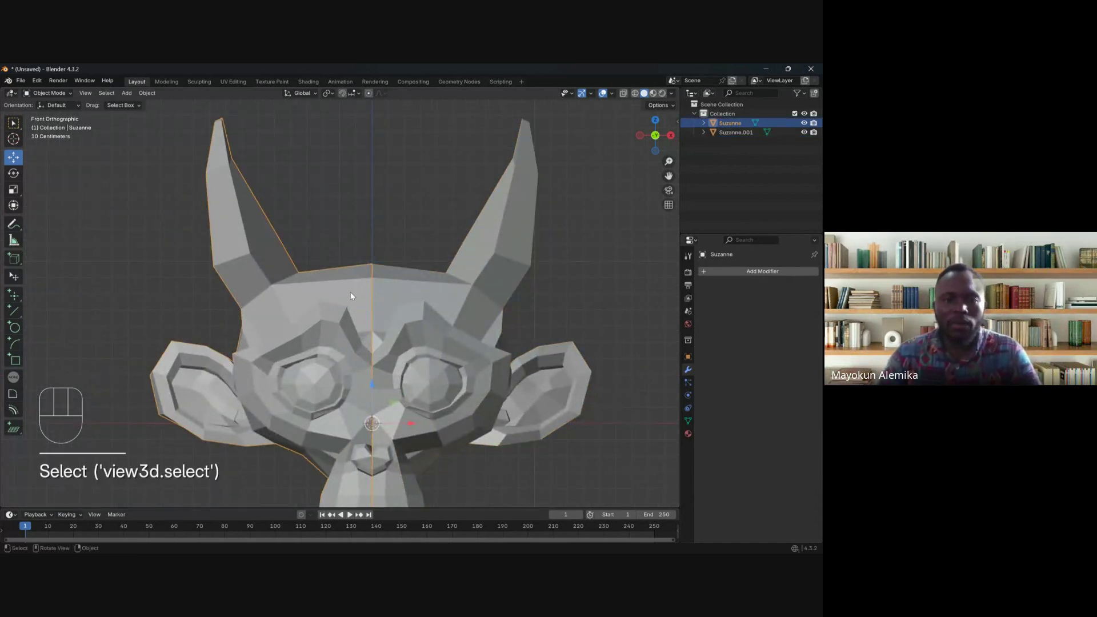
{"action": "left_click", "coordinate": [430, 287], "text": "shift"}
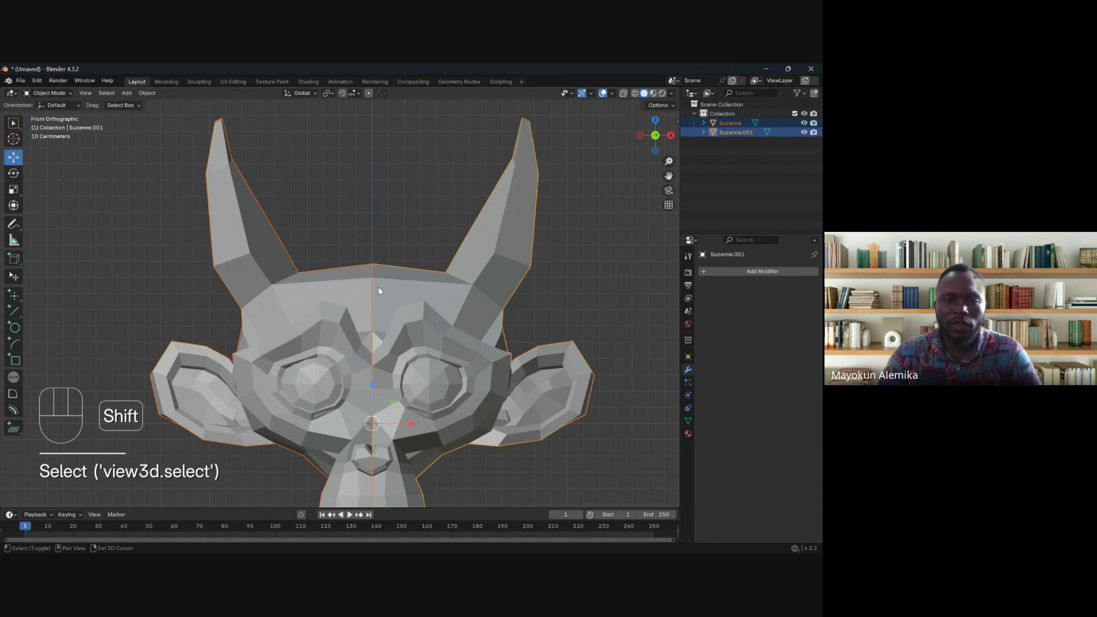
{"action": "left_click", "coordinate": [378, 287]}
{"action": "left_click", "coordinate": [397, 279]}
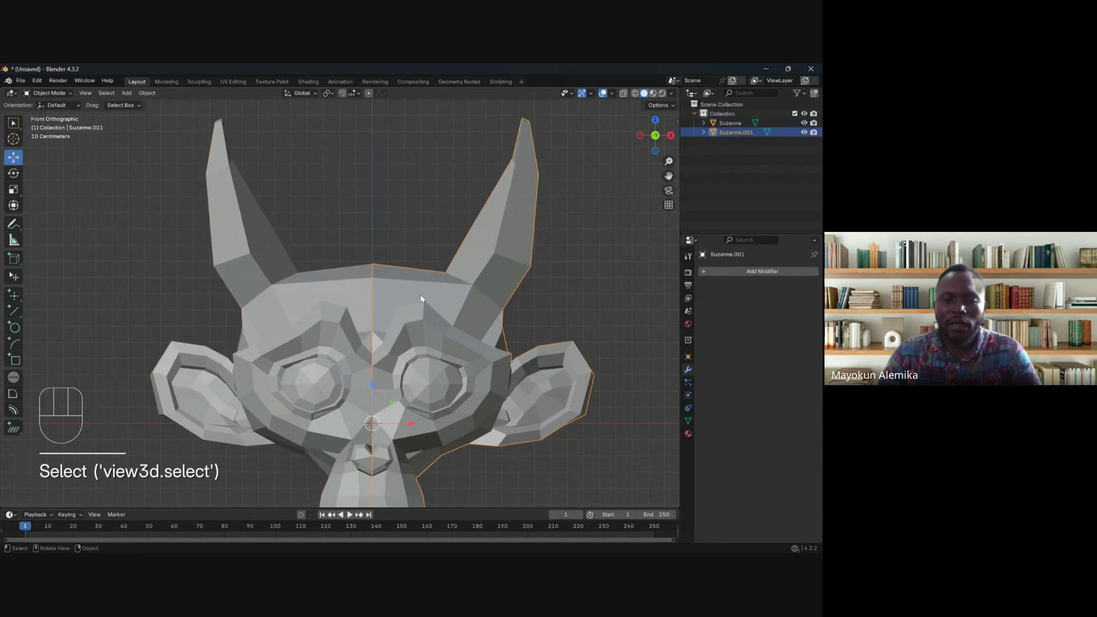
{"action": "scroll", "coordinate": [420, 295], "scroll_direction": "down", "scroll_amount": 4}
{"action": "middle_click_drag", "start_coordinate": [420, 294], "coordinate": [382, 356]}
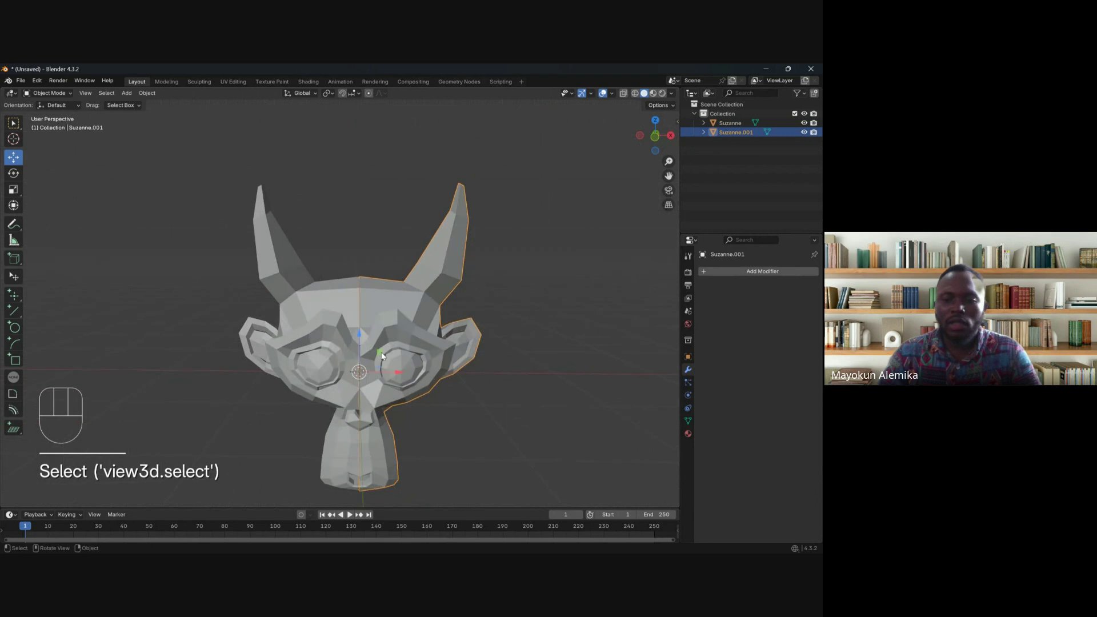
{"action": "scroll", "coordinate": [377, 320], "scroll_direction": "down", "scroll_amount": 1}
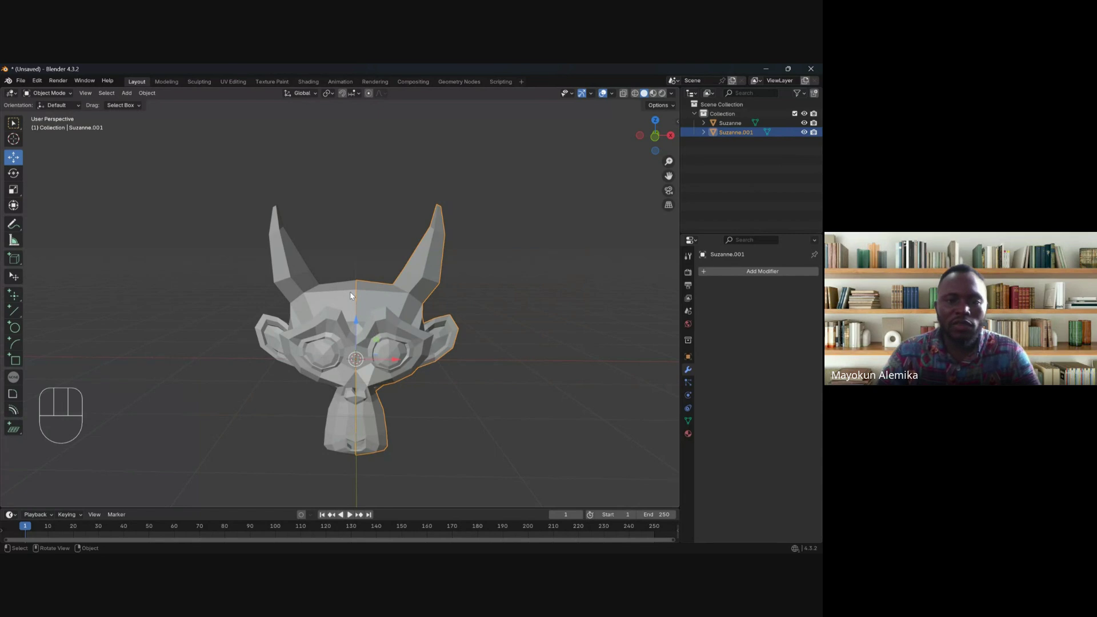
{"action": "left_click_drag", "start_coordinate": [343, 281], "coordinate": [458, 293]}
{"action": "left_click", "coordinate": [407, 328]}
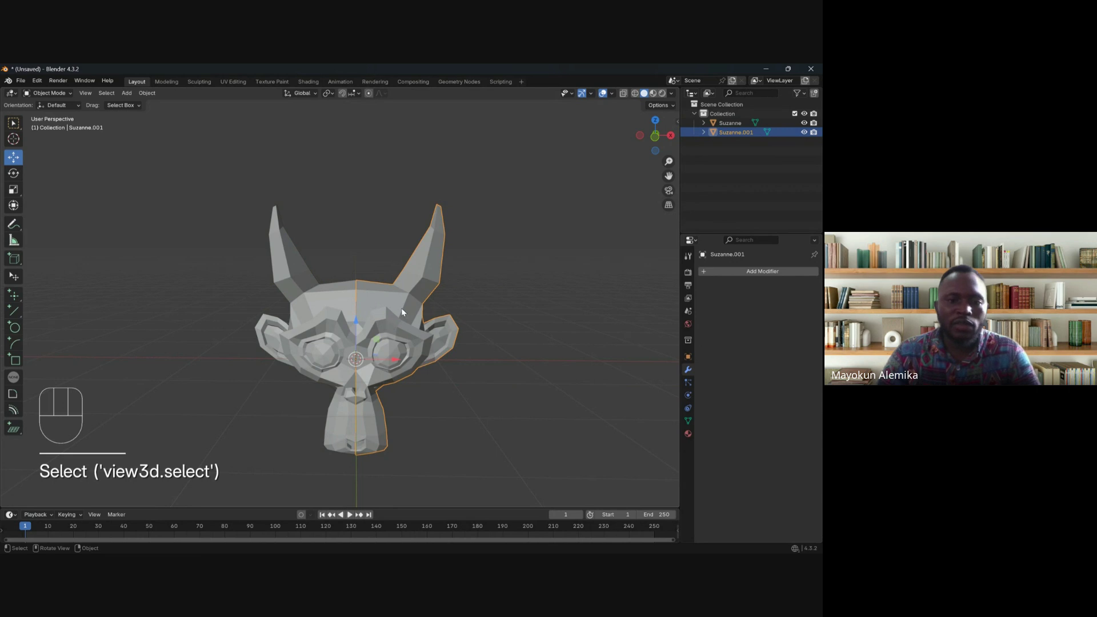
Step: Try moving the mirrored half away from the original along the X axis, and undo the move
{"action": "left_click_drag", "start_coordinate": [407, 353], "coordinate": [628, 352]}
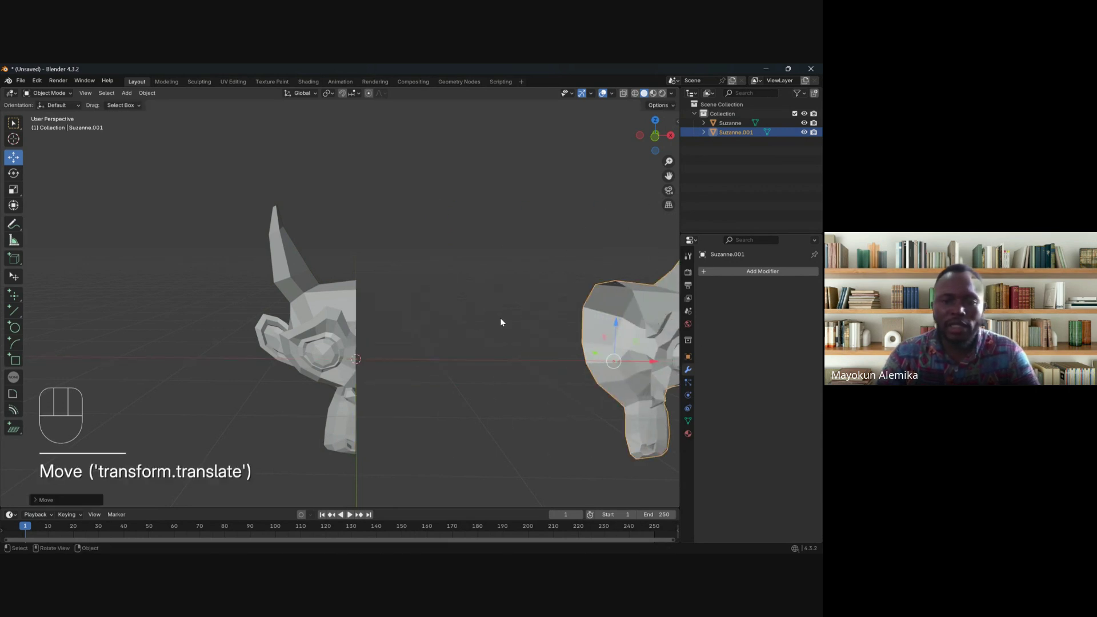
{"action": "mouse_move", "coordinate": [500, 317]}
{"action": "middle_mouse_down"}
{"action": "mouse_move", "coordinate": [451, 327]}
{"action": "mouse_move", "coordinate": [494, 336]}
{"action": "middle_mouse_up"}
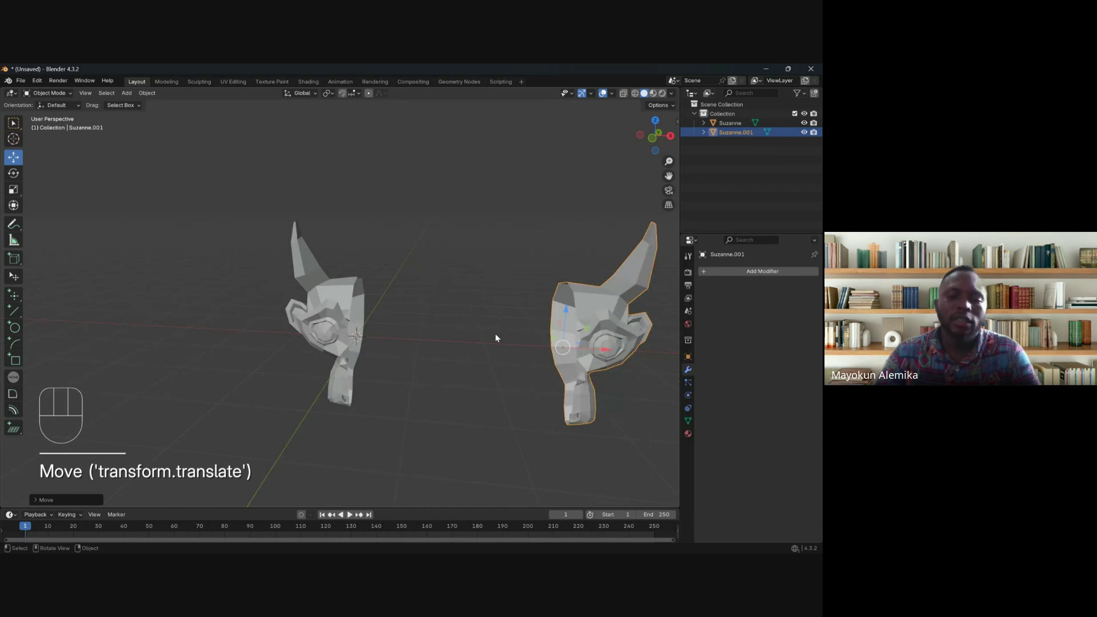
{"action": "key", "text": "ctrl+z"}
Step: Select both halves and try moving, scaling and rotating them together, cancelling each transform
{"action": "left_click", "coordinate": [385, 290], "text": "shift"}
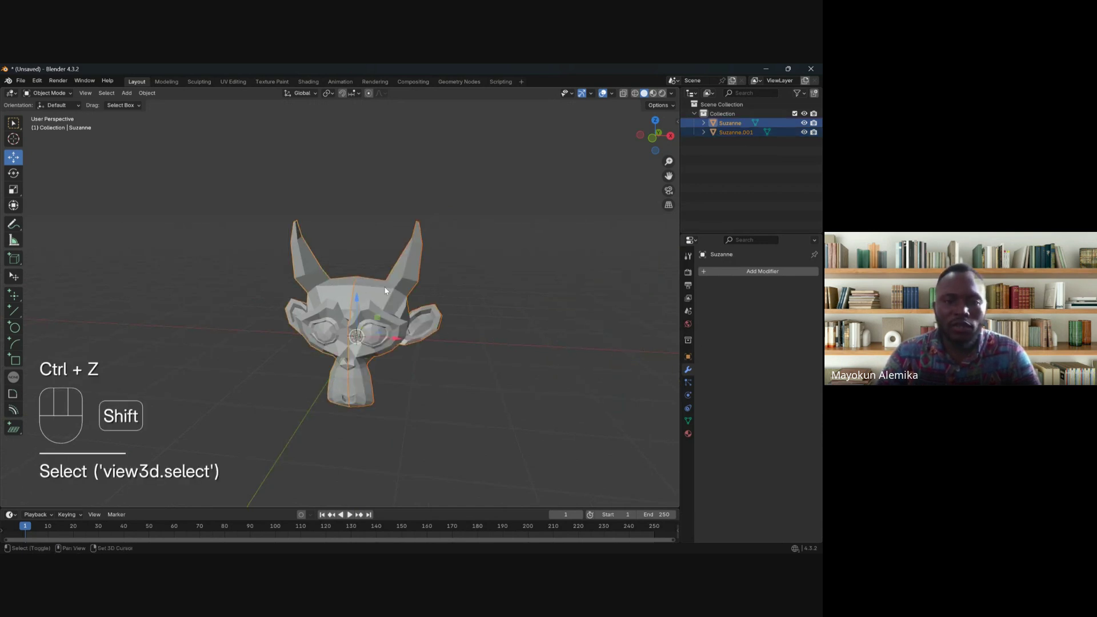
{"action": "key", "text": "g"}
{"action": "right_click", "coordinate": [591, 325]}
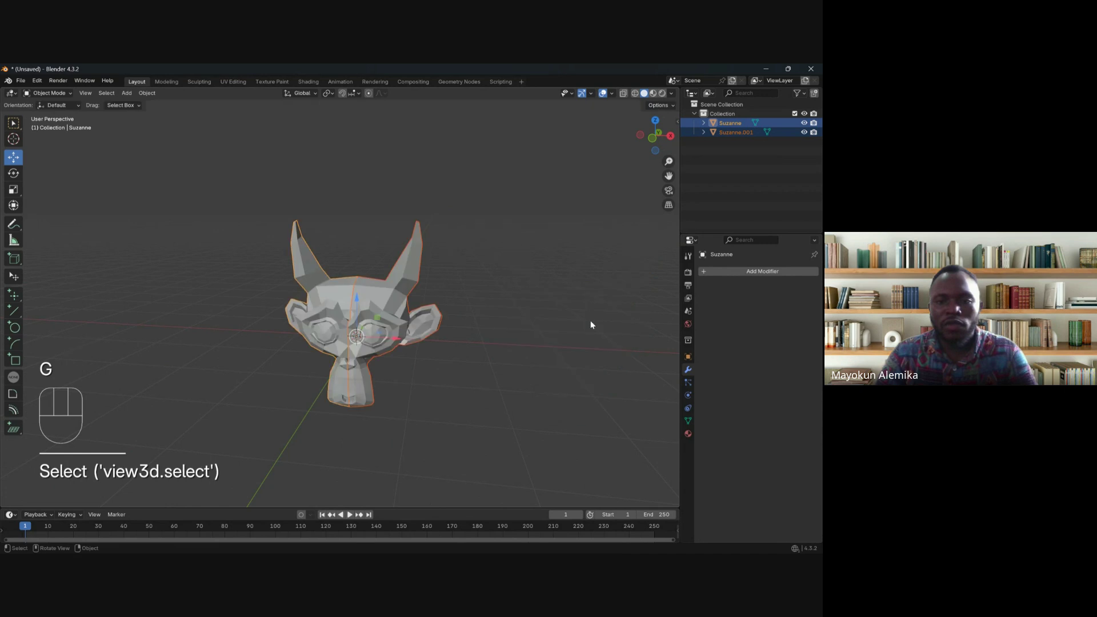
{"action": "key", "text": "s"}
{"action": "right_click", "coordinate": [450, 345]}
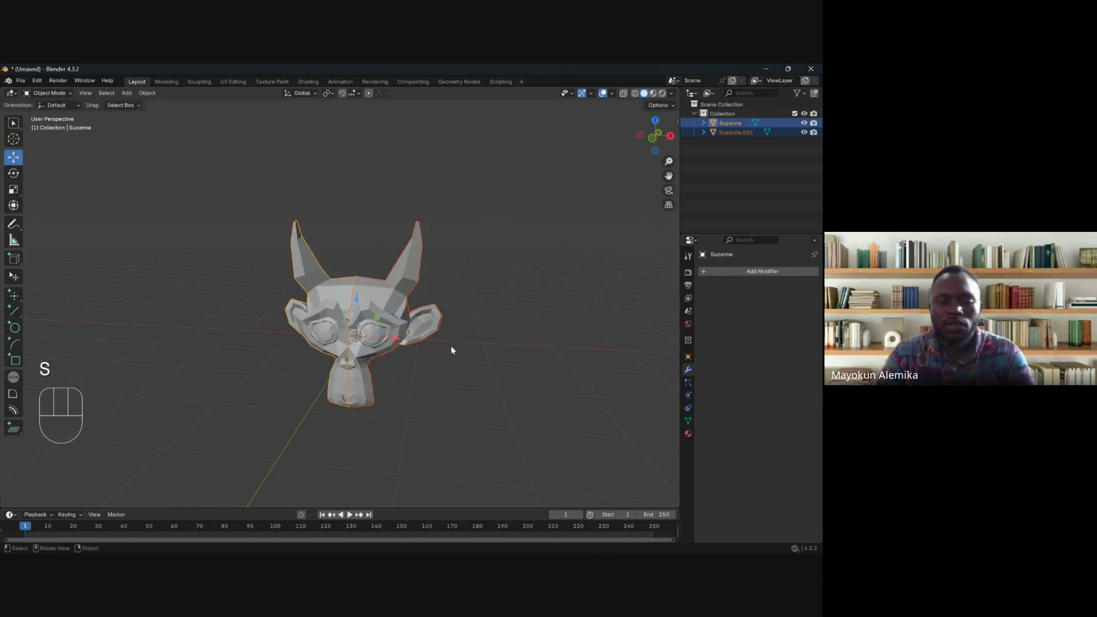
{"action": "key", "text": "r"}
{"action": "right_click", "coordinate": [416, 386]}
{"action": "middle_click_drag", "start_coordinate": [416, 386], "coordinate": [380, 361]}
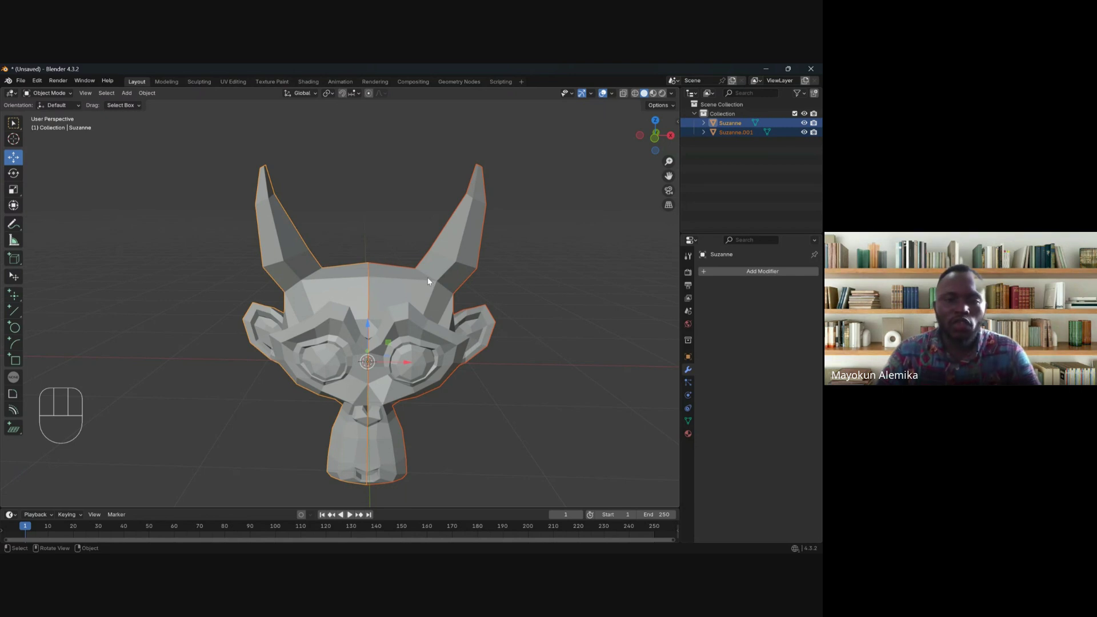
Step: Try moving the mirrored half on its own while leaving it in its place beside the original
{"action": "left_click", "coordinate": [400, 307]}
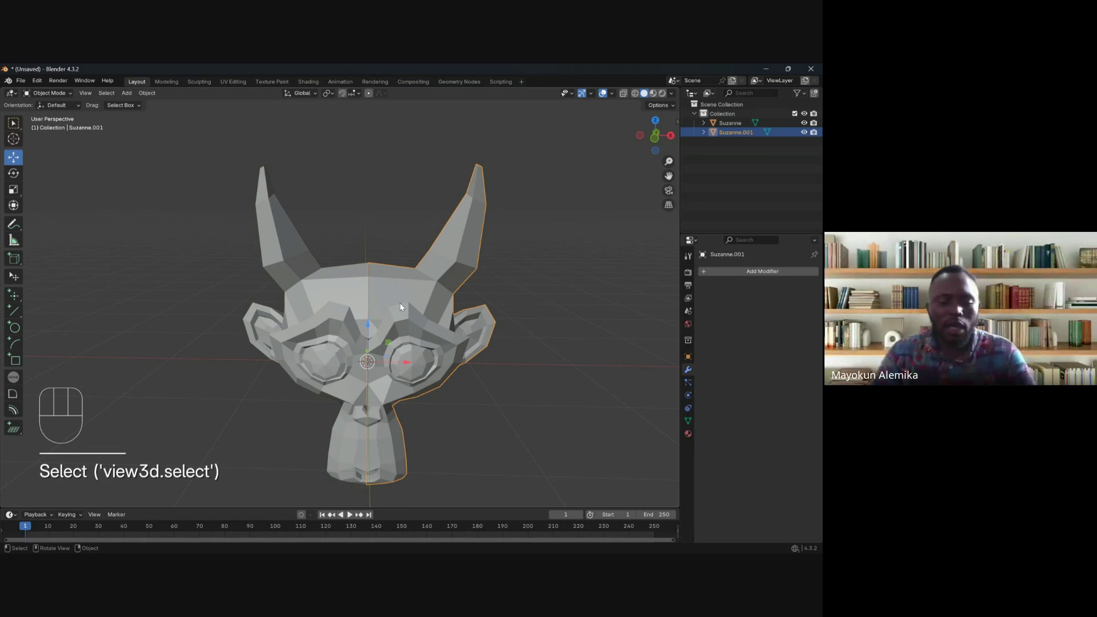
{"action": "key", "text": "g"}
{"action": "left_click", "coordinate": [414, 314]}
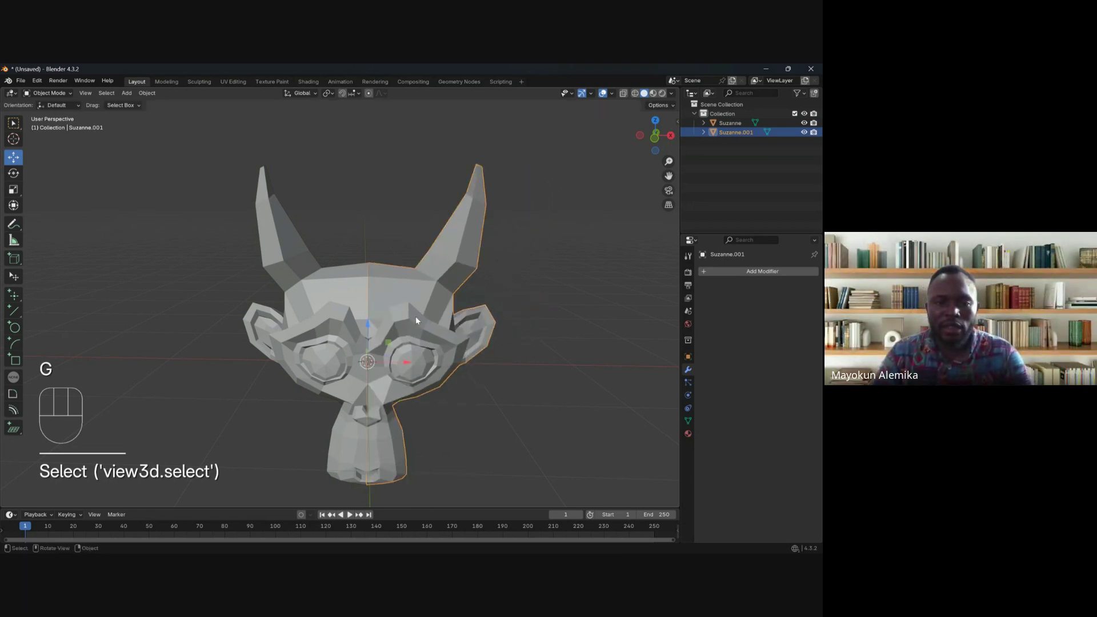
Step: Examine the forehead seam up close with both halves selected, and check each half as a separate object
{"action": "left_click", "coordinate": [380, 276]}
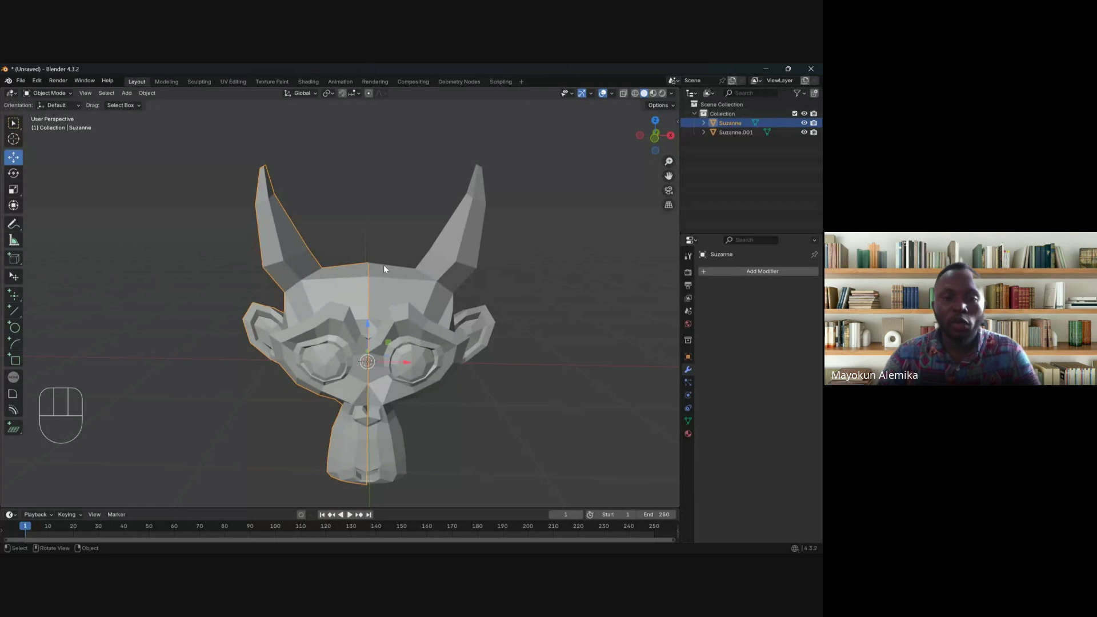
{"action": "scroll", "coordinate": [383, 265], "scroll_direction": "up", "scroll_amount": 4}
{"action": "middle_click_drag", "start_coordinate": [383, 301], "coordinate": [346, 312], "text": "shift"}
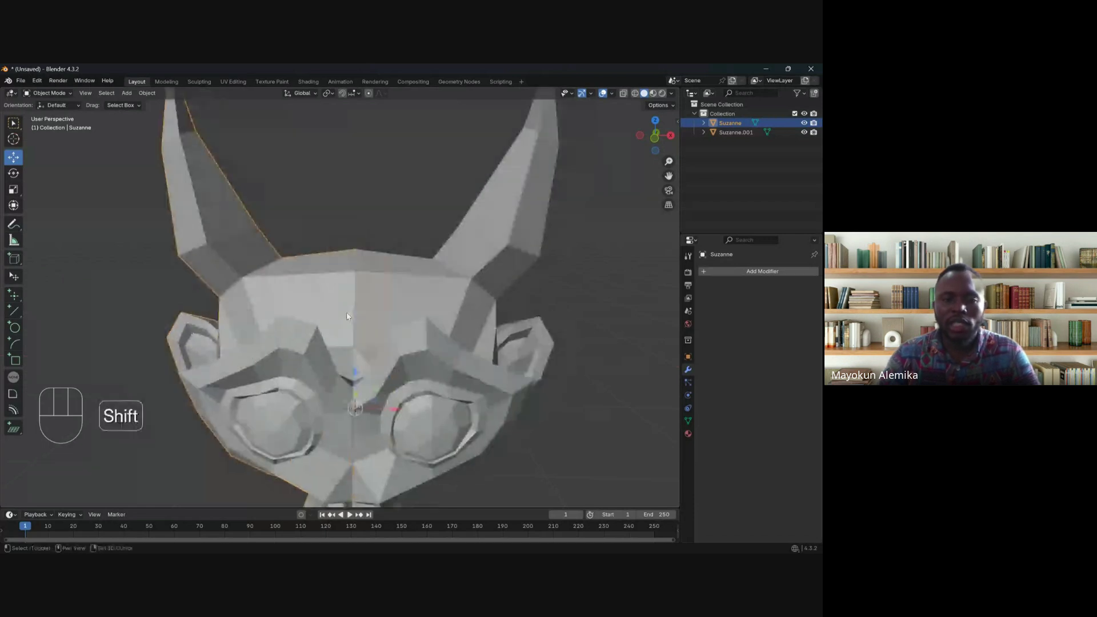
{"action": "left_click", "coordinate": [313, 280], "text": "shift"}
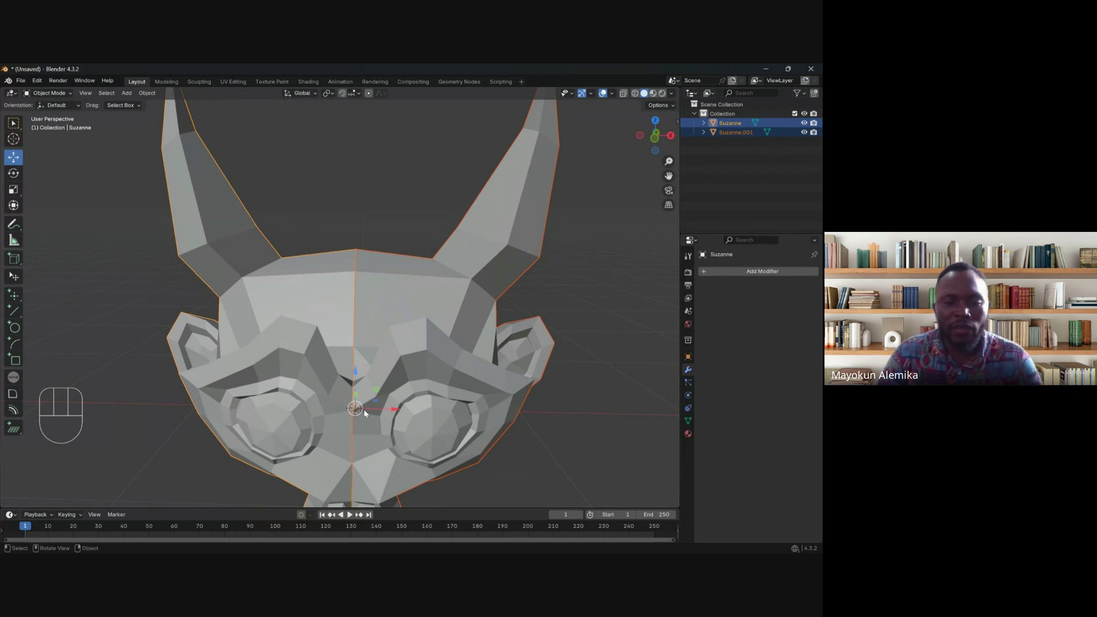
{"action": "scroll", "coordinate": [364, 409], "scroll_direction": "down", "scroll_amount": 4}
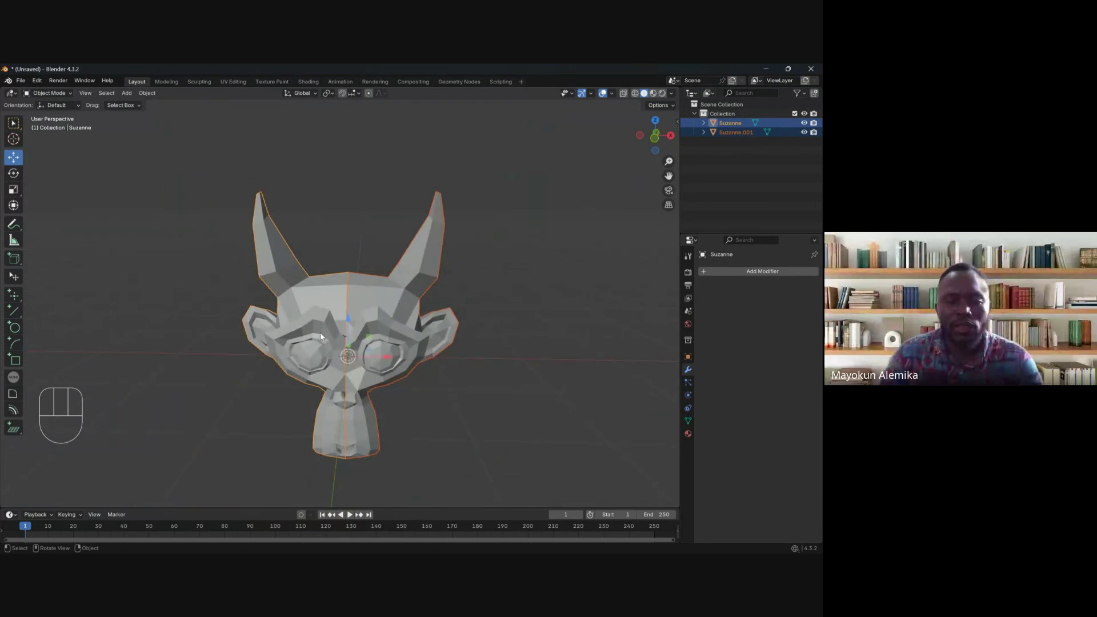
{"action": "left_click", "coordinate": [397, 296]}
{"action": "left_click", "coordinate": [361, 297]}
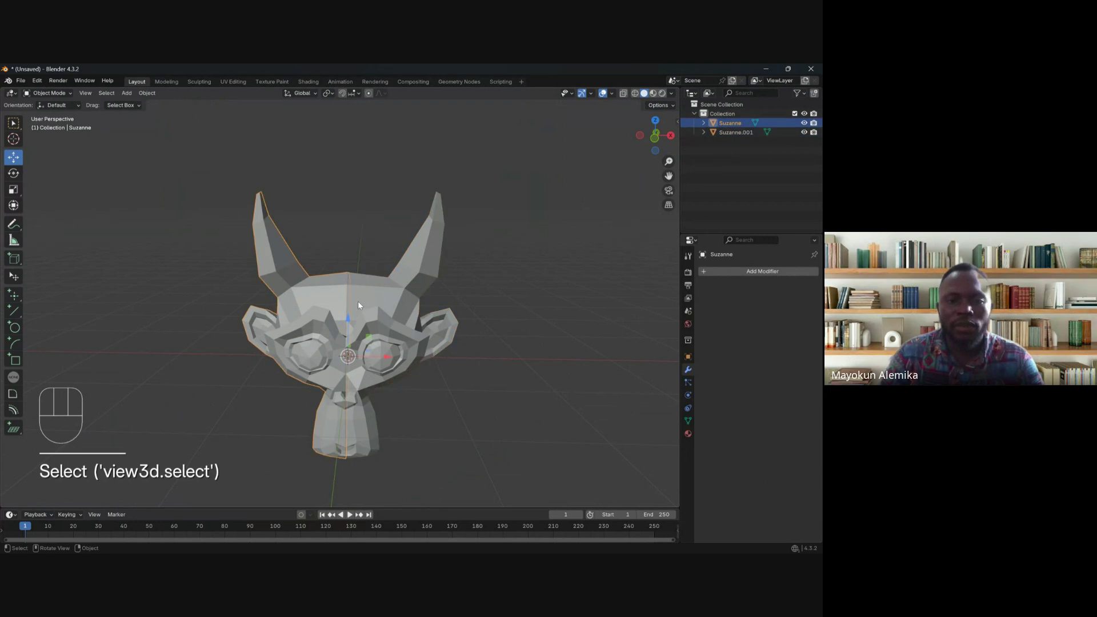
{"action": "left_click", "coordinate": [365, 301]}
{"action": "left_click", "coordinate": [335, 296]}
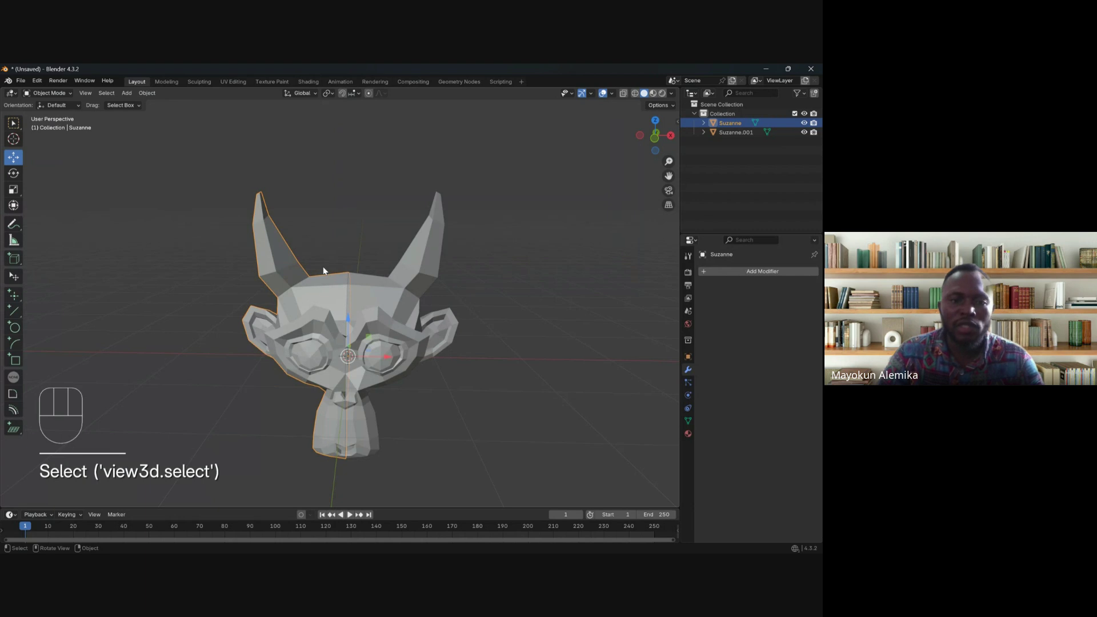
Step: Join the mirrored half with the original half into one object, keeping the original as the active object
{"action": "scroll", "coordinate": [340, 284], "scroll_direction": "up", "scroll_amount": 3}
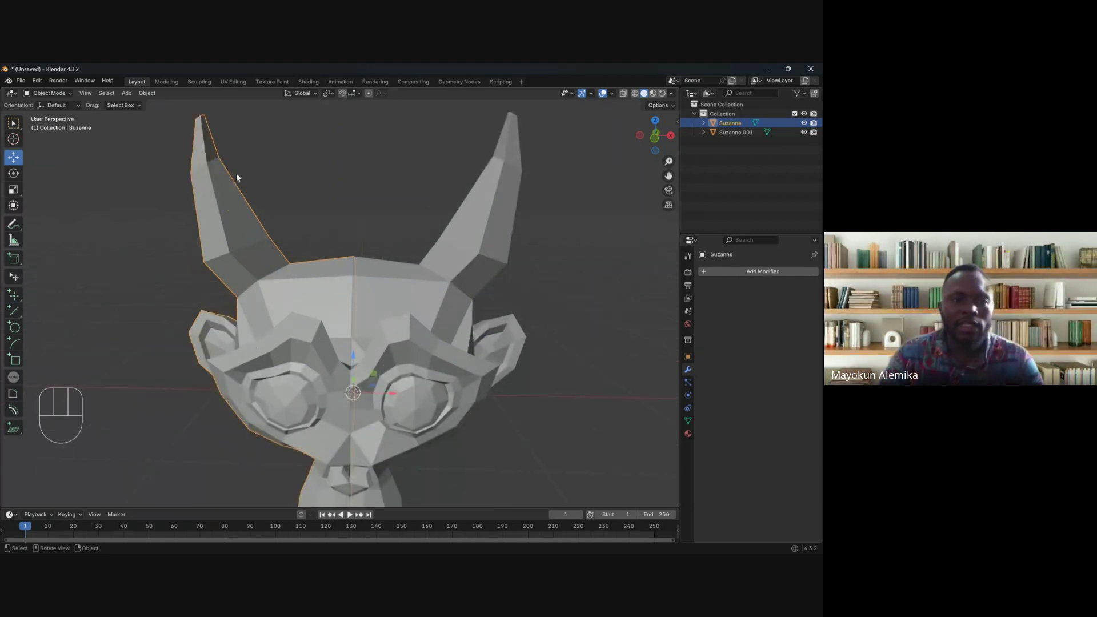
{"action": "left_click", "coordinate": [399, 296]}
{"action": "left_click", "coordinate": [314, 286], "text": "shift"}
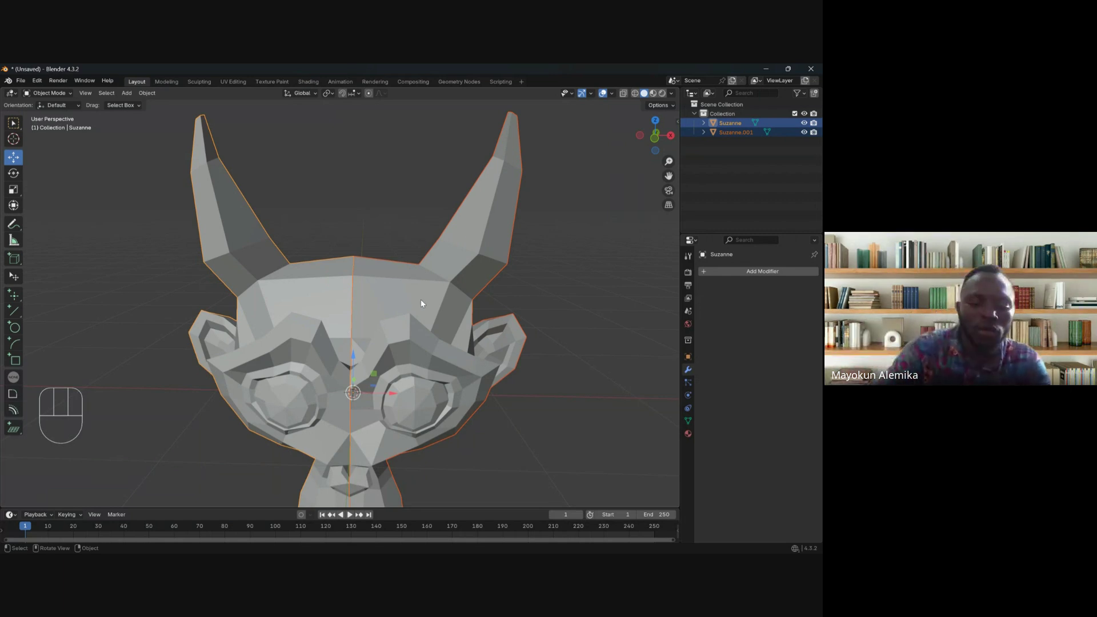
{"action": "key", "text": "ctrl"}
{"action": "key", "text": "ctrl+j"}
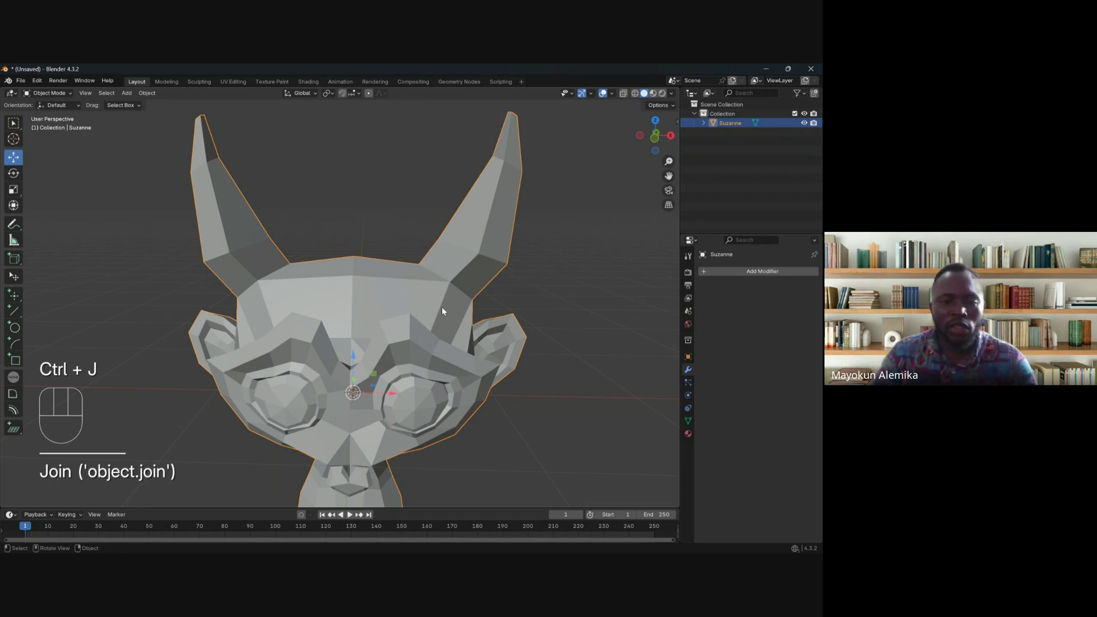
Step: Try moving, rotating and scaling the joined head as a single object, cancelling each transform
{"action": "left_click", "coordinate": [547, 296]}
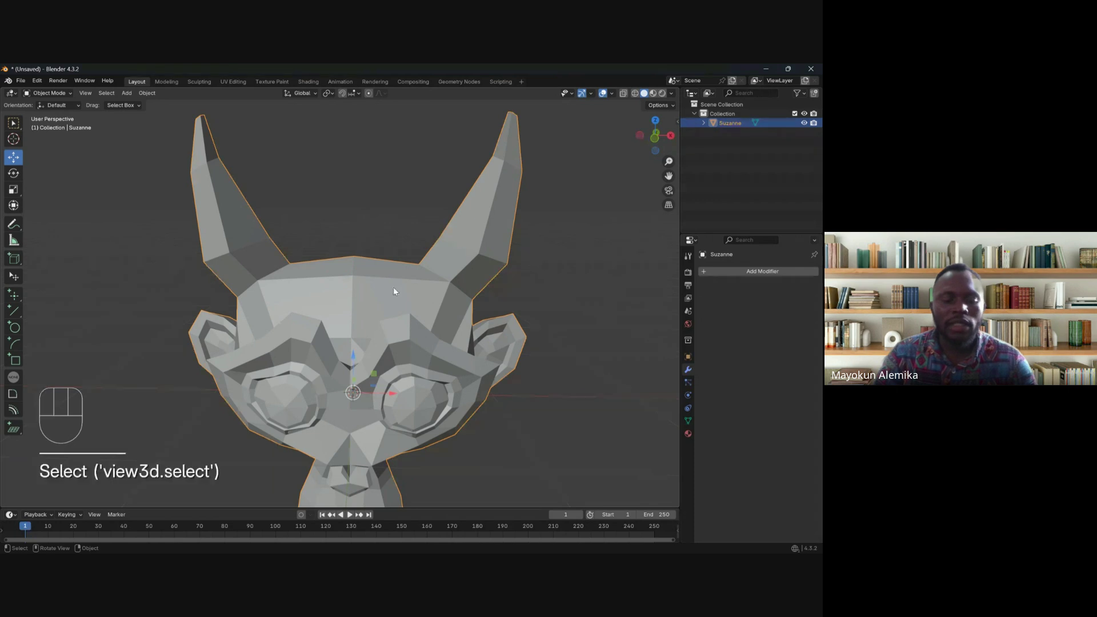
{"action": "key", "text": "g"}
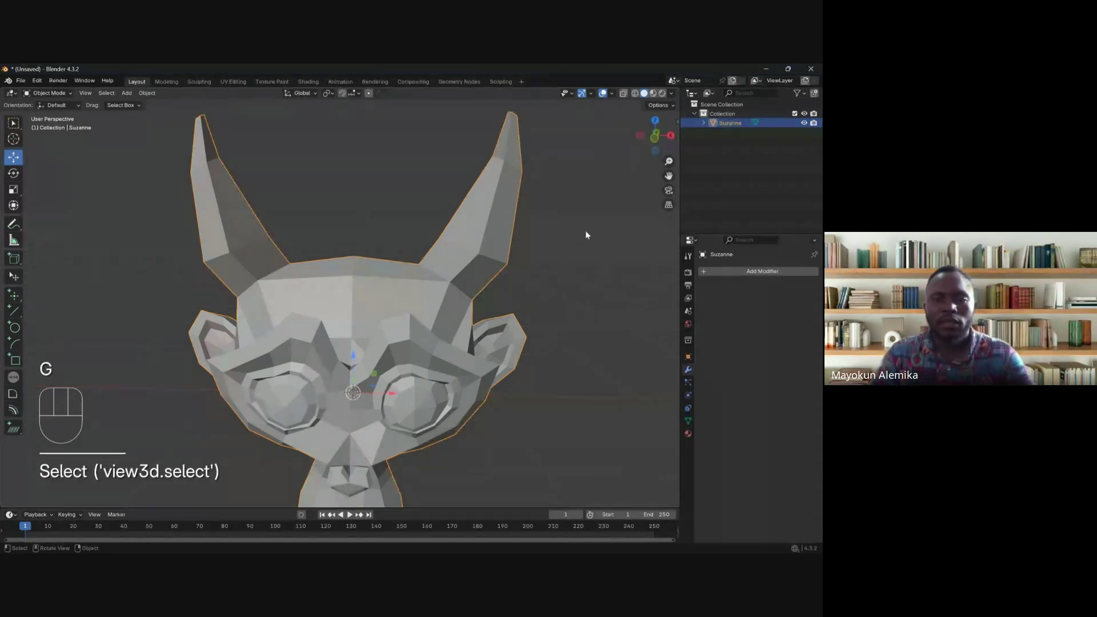
{"action": "left_click", "coordinate": [604, 234]}
{"action": "key", "text": "g"}
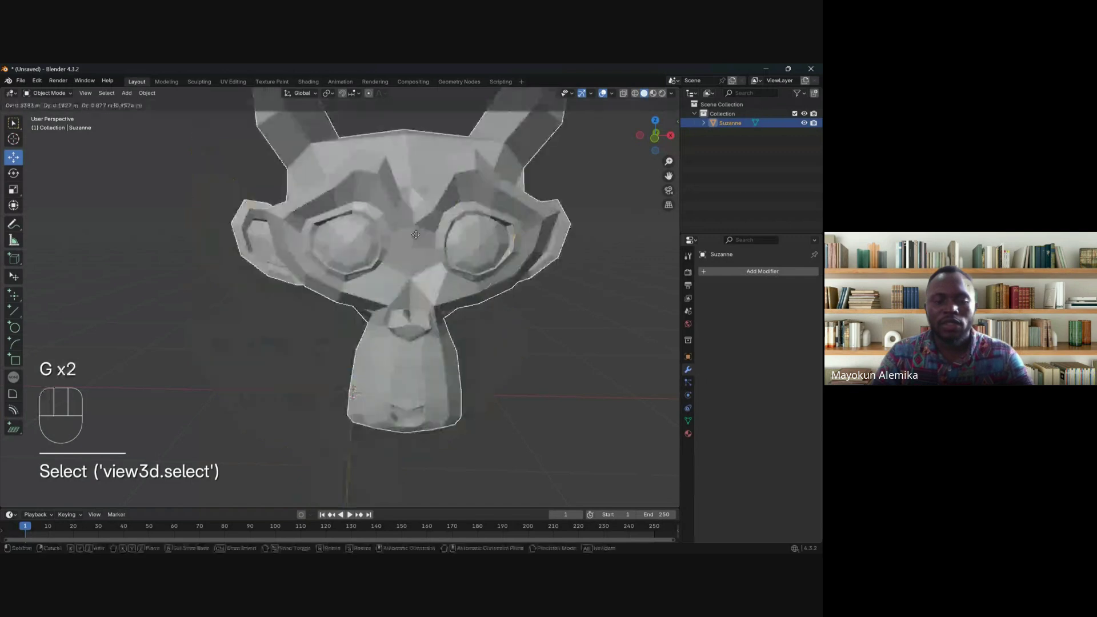
{"action": "key", "text": "r"}
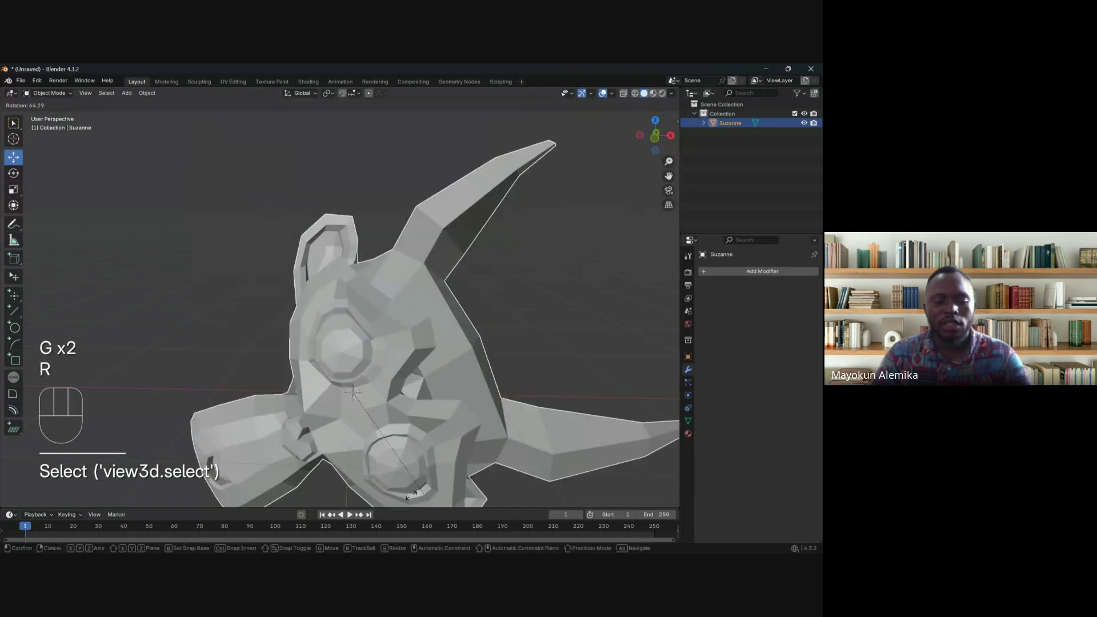
{"action": "key", "text": "s"}
{"action": "middle_click_drag", "start_coordinate": [514, 372], "coordinate": [458, 376]}
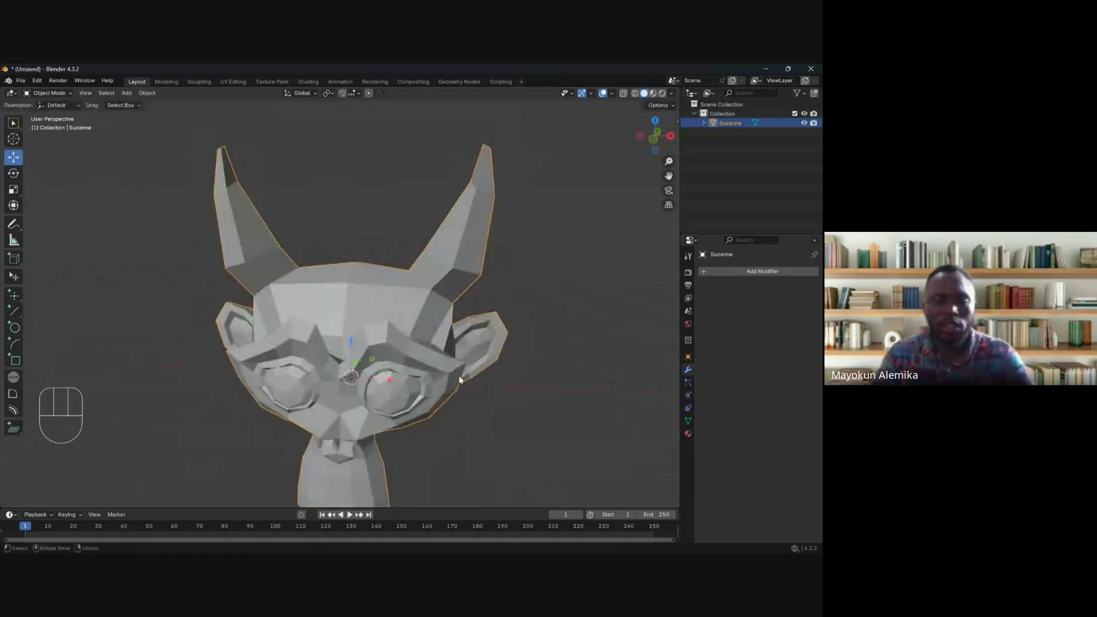
{"action": "key", "text": "r"}
{"action": "right_click", "coordinate": [380, 386]}
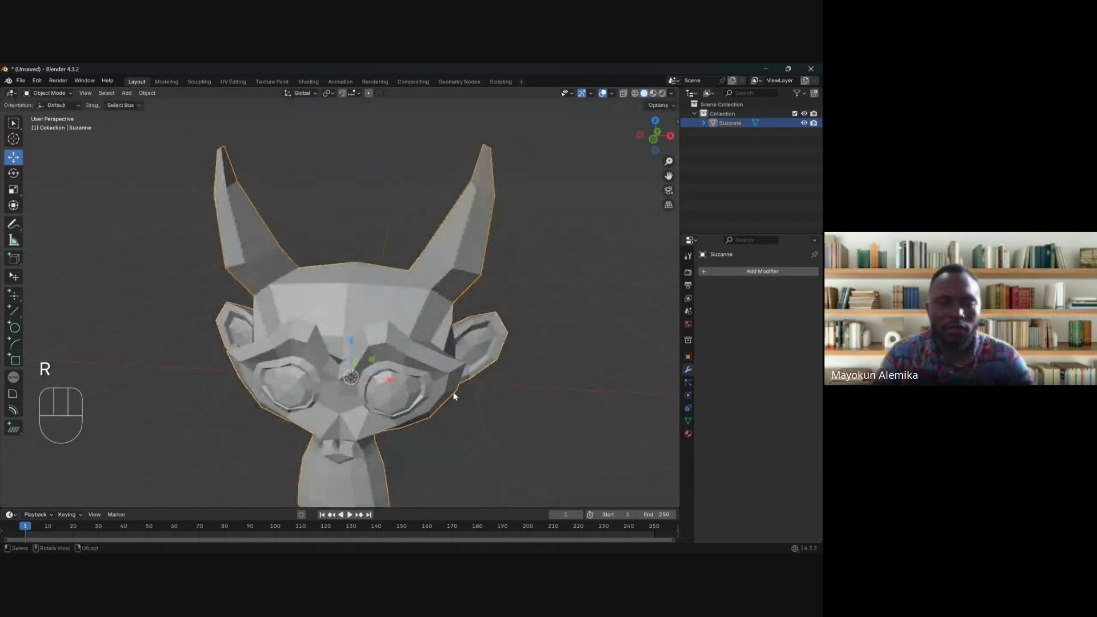
Step: In Edit Mode, add a loop cut to the horn on the negative X side and bend its upper part and tip outward
{"action": "middle_click_drag", "start_coordinate": [454, 395], "coordinate": [407, 388]}
{"action": "scroll", "coordinate": [295, 386], "scroll_direction": "up", "scroll_amount": 3}
{"action": "key", "text": "KP_1"}
{"action": "scroll", "coordinate": [307, 397], "scroll_direction": "down", "scroll_amount": 1}
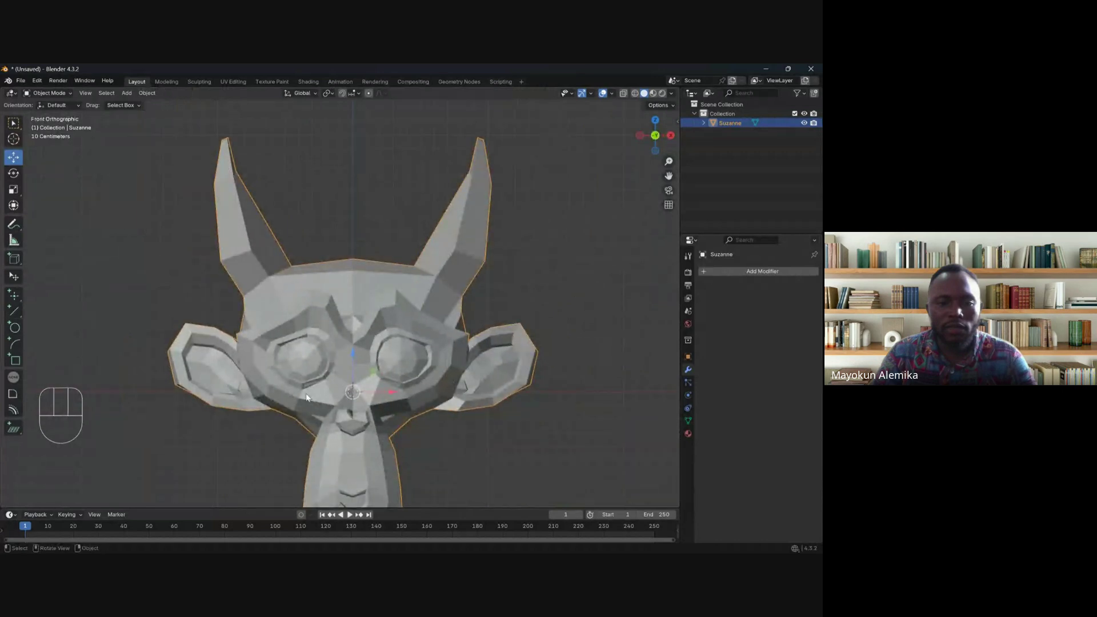
{"action": "scroll", "coordinate": [358, 353], "scroll_direction": "up", "scroll_amount": 3}
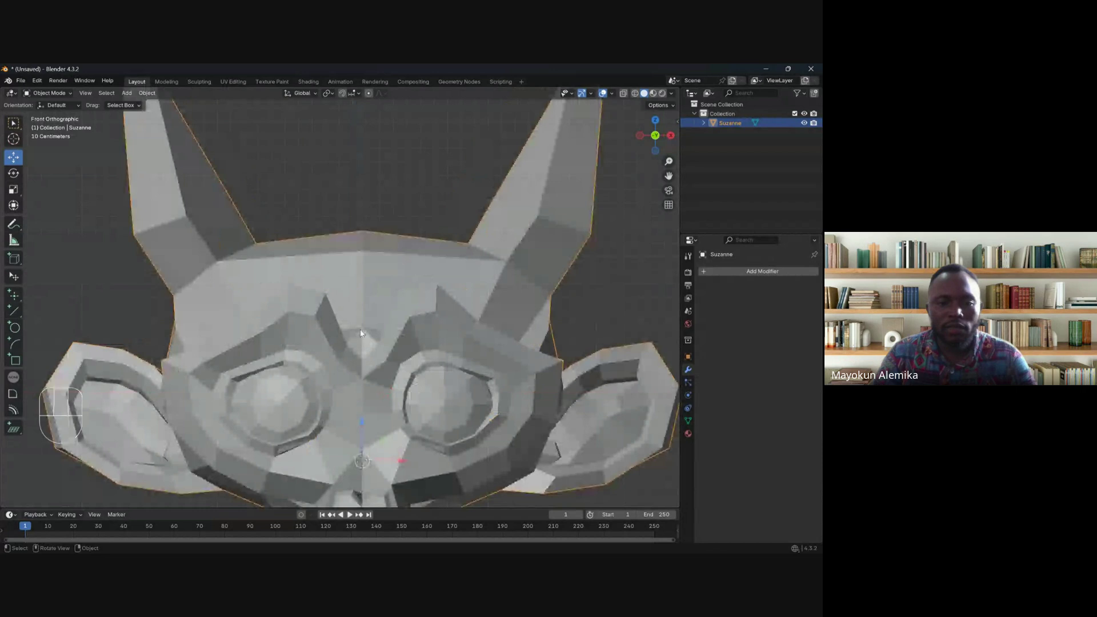
{"action": "scroll", "coordinate": [366, 346], "scroll_direction": "down", "scroll_amount": 2}
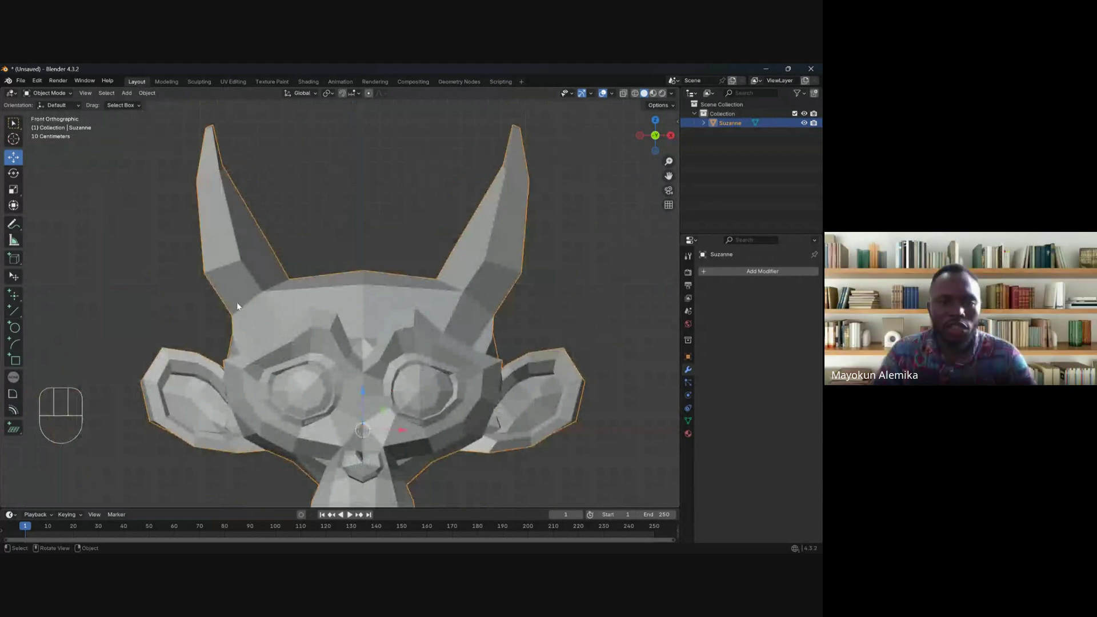
{"action": "key", "text": "Tab"}
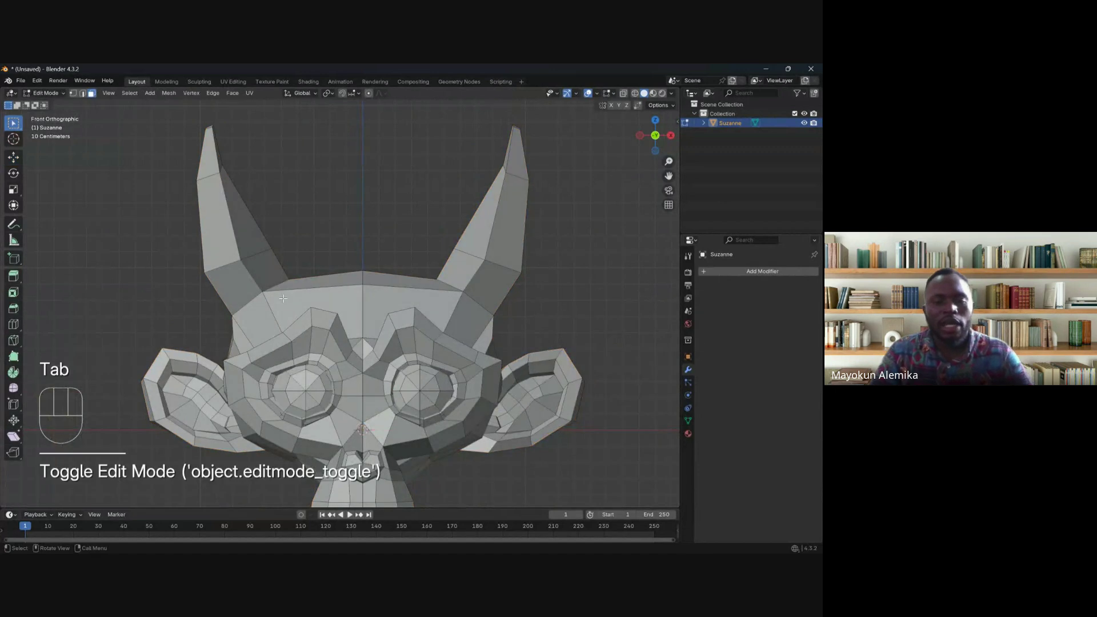
{"action": "scroll", "coordinate": [314, 300], "scroll_direction": "down", "scroll_amount": 3}
{"action": "middle_click_drag", "start_coordinate": [314, 300], "coordinate": [329, 312], "text": "shift"}
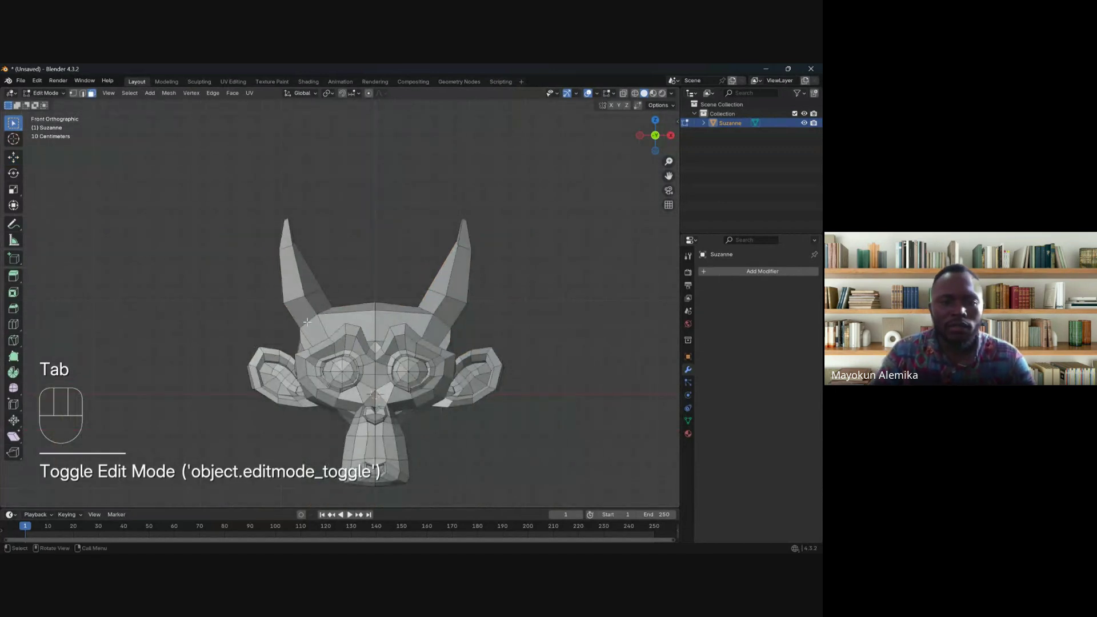
{"action": "scroll", "coordinate": [294, 337], "scroll_direction": "up", "scroll_amount": 2}
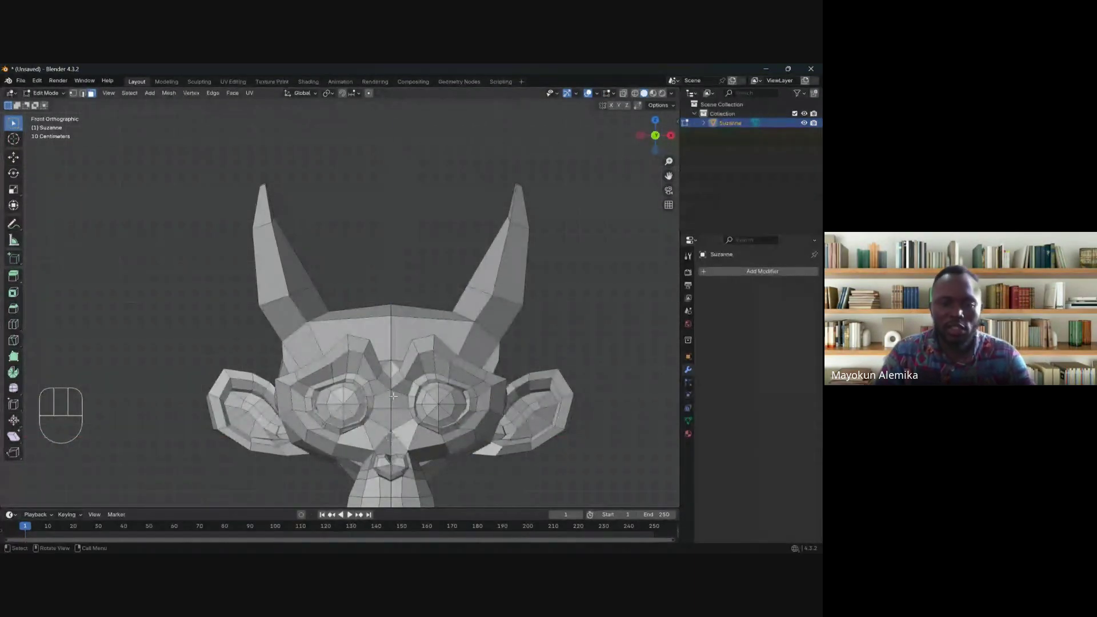
{"action": "key", "text": "ctrl+r"}
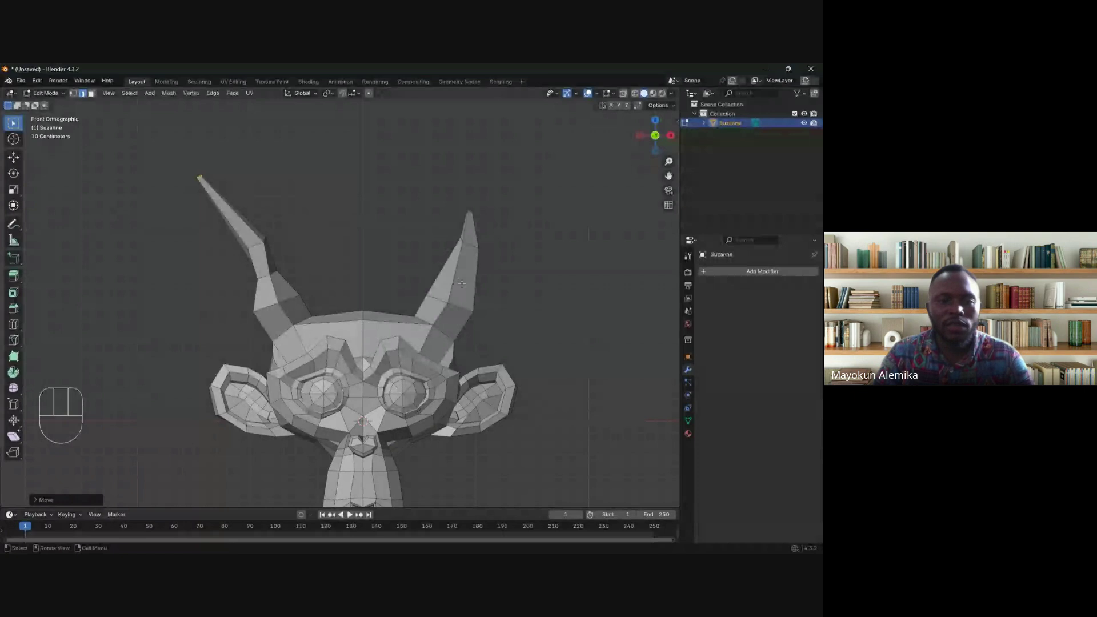
Step: Switch the viewport to wireframe shading to reach the hidden geometry of the half with the unedited horn
{"action": "middle_click_drag", "start_coordinate": [403, 375], "coordinate": [394, 331], "text": "shift"}
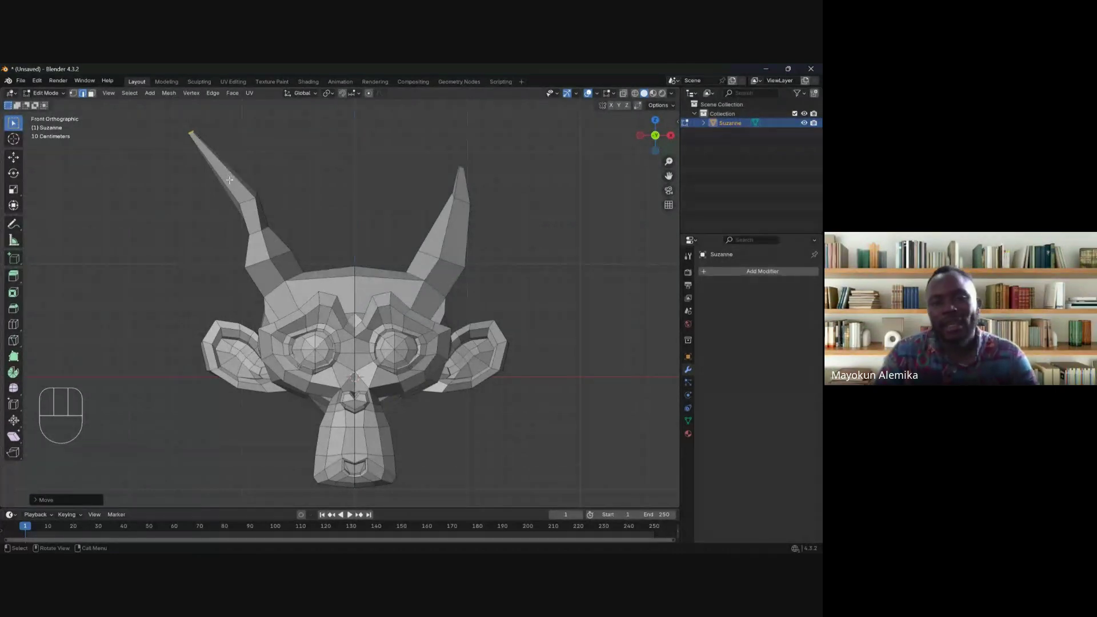
{"action": "middle_click_drag", "start_coordinate": [302, 260], "coordinate": [297, 283], "text": "shift"}
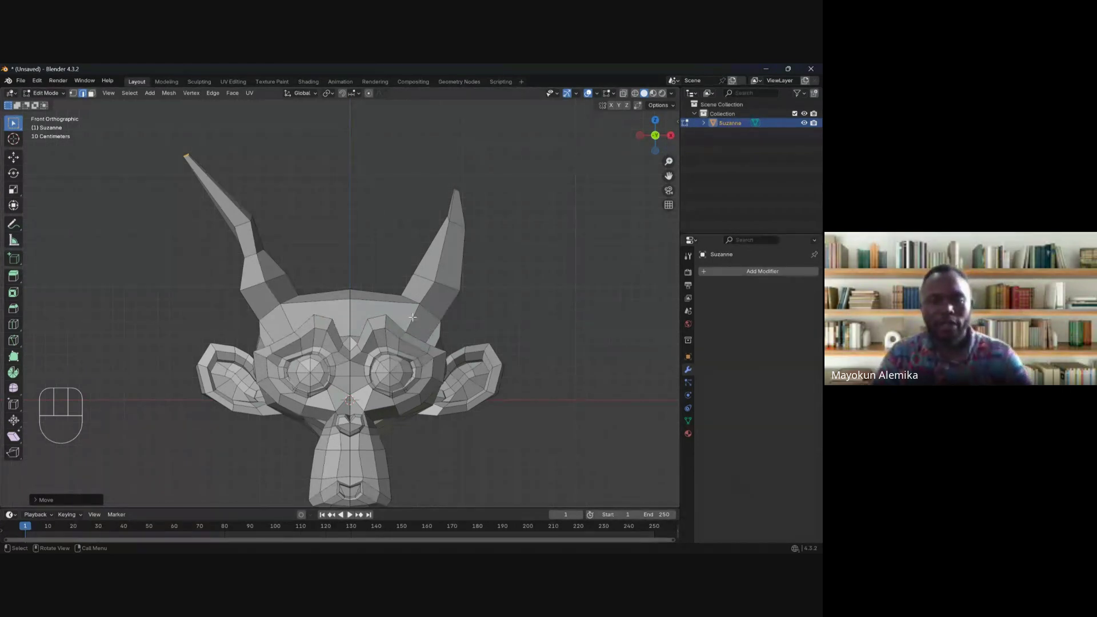
{"action": "left_click_drag", "start_coordinate": [509, 161], "coordinate": [372, 495]}
{"action": "key", "text": "z"}
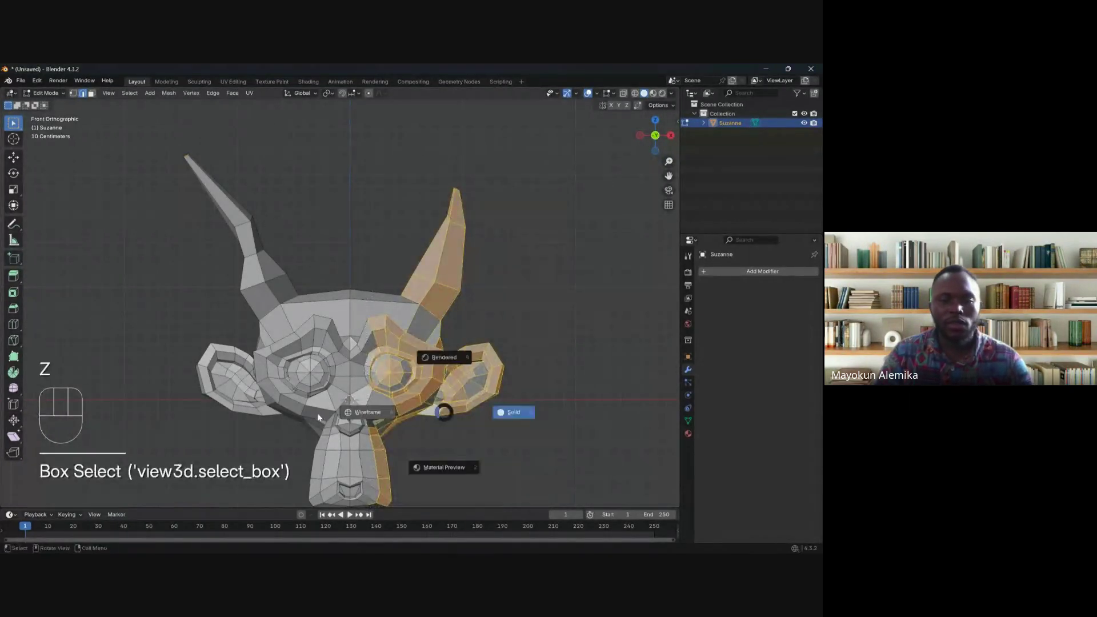
{"action": "left_click", "coordinate": [423, 412]}
{"action": "middle_click_drag", "start_coordinate": [423, 412], "coordinate": [434, 297], "text": "shift"}
{"action": "scroll", "coordinate": [473, 306], "scroll_direction": "down", "scroll_amount": 2}
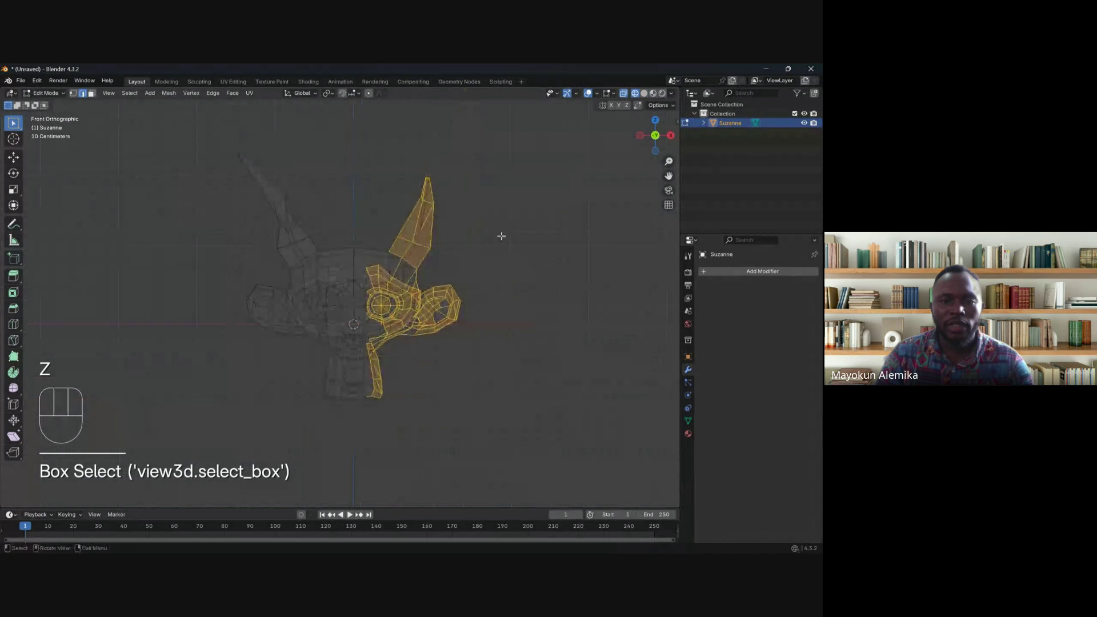
Step: Select the whole half with the unedited horn in vertex mode, delete its vertices, and return to solid shading
{"action": "left_click_drag", "start_coordinate": [526, 157], "coordinate": [359, 455]}
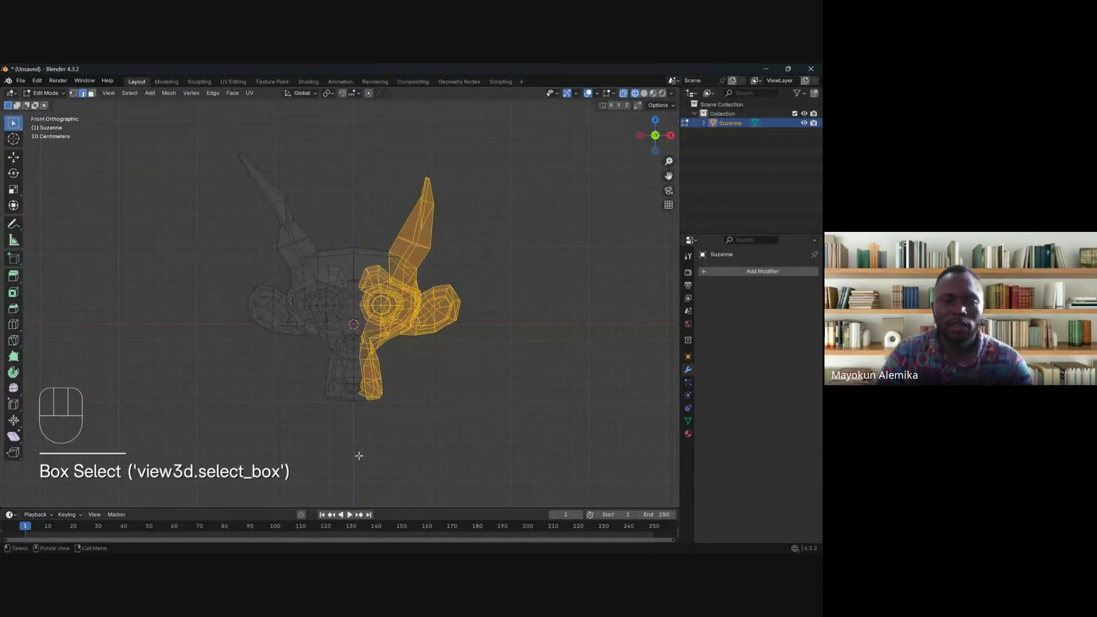
{"action": "left_click", "coordinate": [73, 93]}
{"action": "left_click_drag", "start_coordinate": [516, 158], "coordinate": [356, 500]}
{"action": "scroll", "coordinate": [353, 326], "scroll_direction": "up", "scroll_amount": 3}
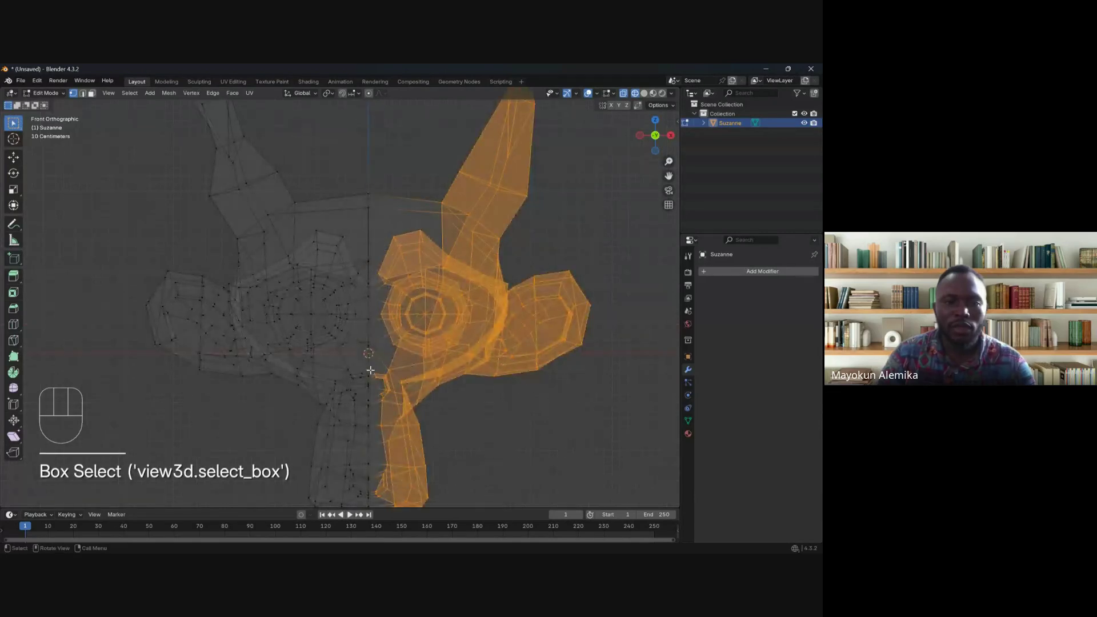
{"action": "scroll", "coordinate": [354, 326], "scroll_direction": "down", "scroll_amount": 3}
{"action": "middle_click_drag", "start_coordinate": [380, 365], "coordinate": [360, 329], "text": "shift"}
{"action": "key", "text": "x"}
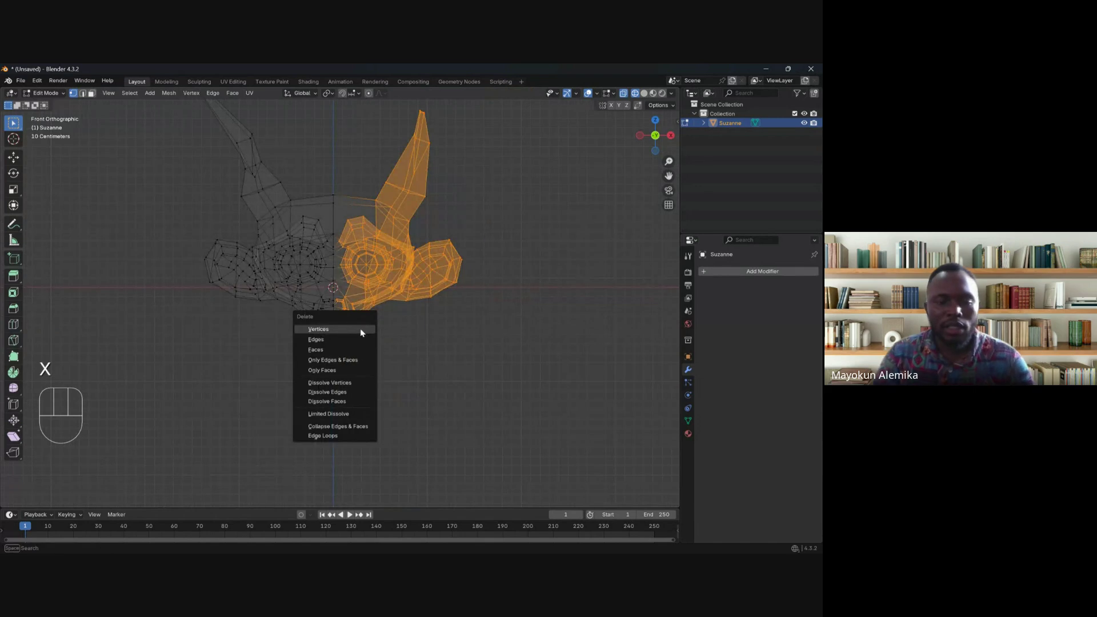
{"action": "left_click", "coordinate": [333, 330]}
{"action": "key", "text": "z"}
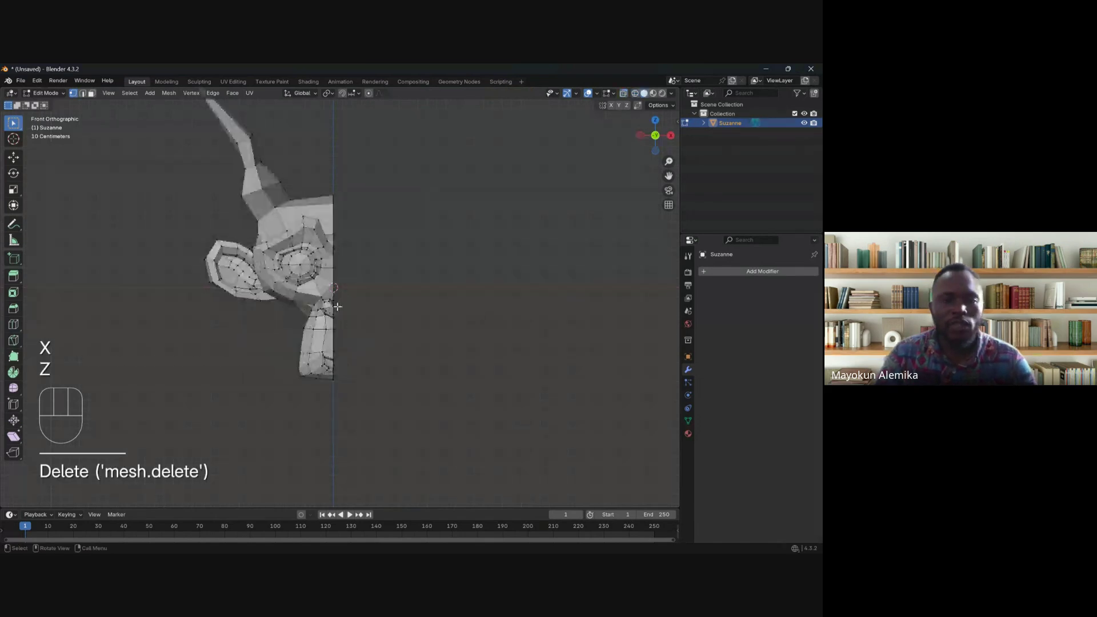
{"action": "middle_click_drag", "start_coordinate": [333, 332], "coordinate": [331, 393], "text": "shift"}
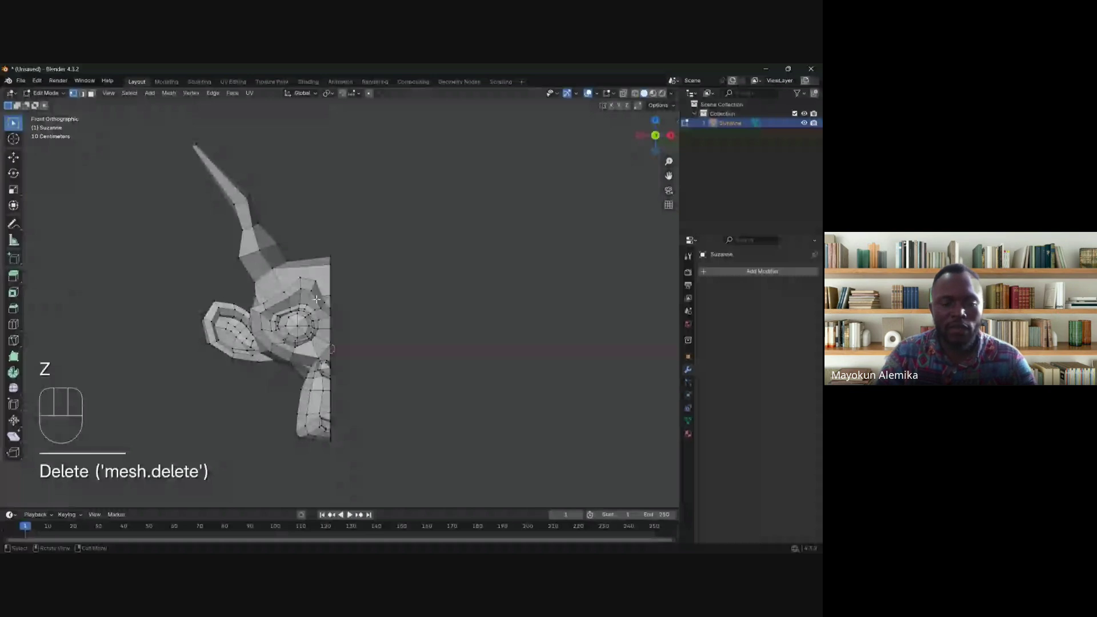
Step: Add a Mirror modifier to the remaining half head
{"action": "middle_click_drag", "start_coordinate": [317, 299], "coordinate": [337, 309]}
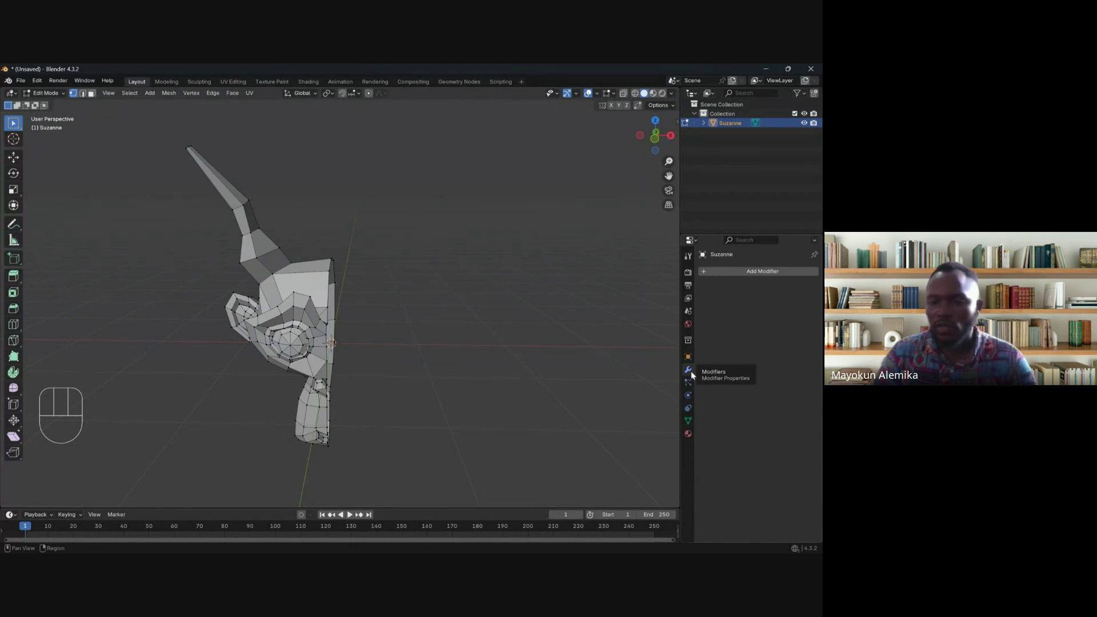
{"action": "left_click", "coordinate": [745, 272]}
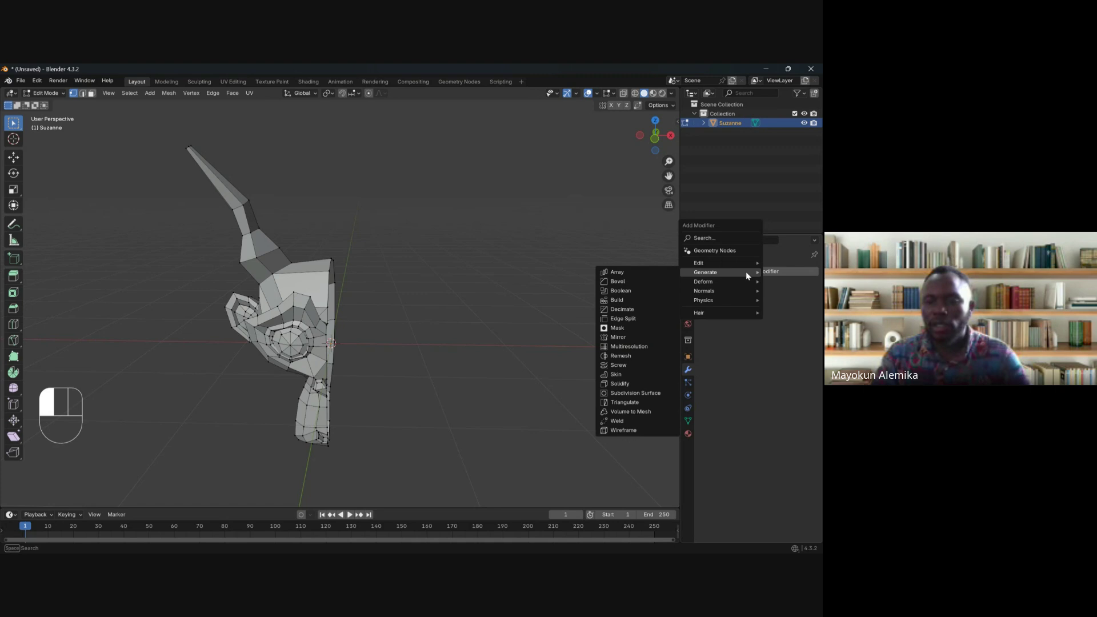
{"action": "left_click", "coordinate": [746, 272]}
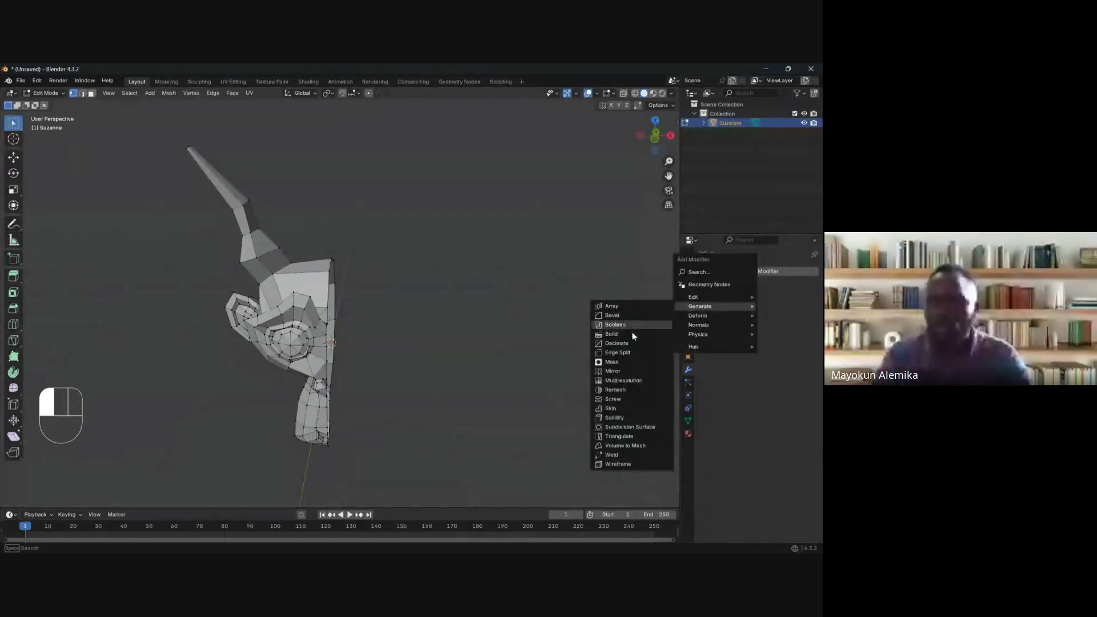
{"action": "left_click", "coordinate": [608, 371]}
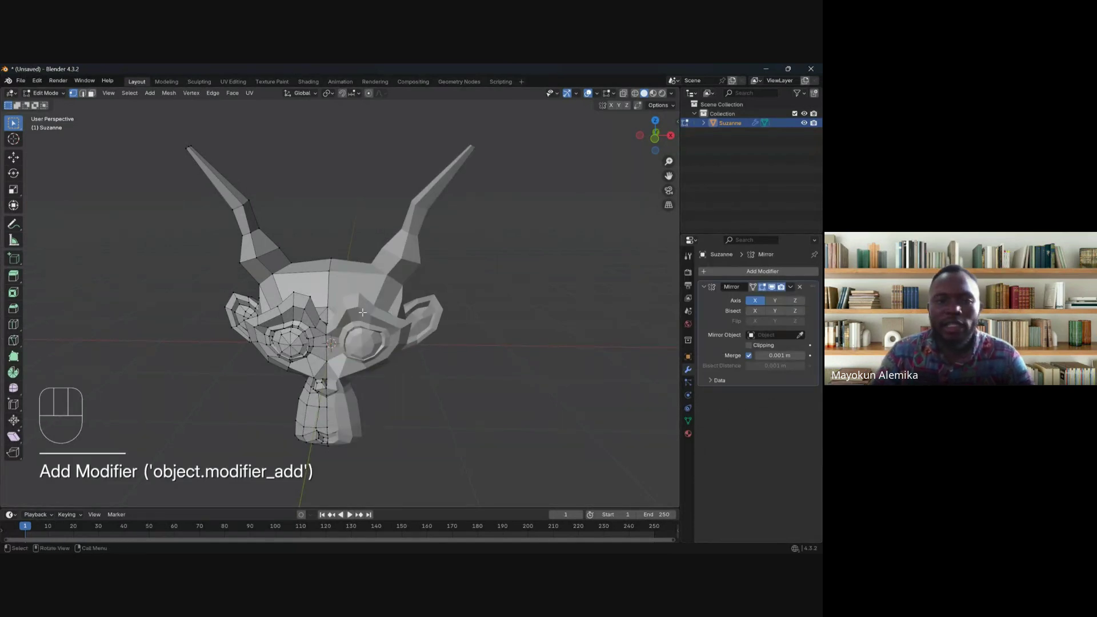
Step: Inspect the mirrored head from several angles and try selecting vertices on the modifier-generated half
{"action": "middle_click_drag", "start_coordinate": [386, 317], "coordinate": [578, 334]}
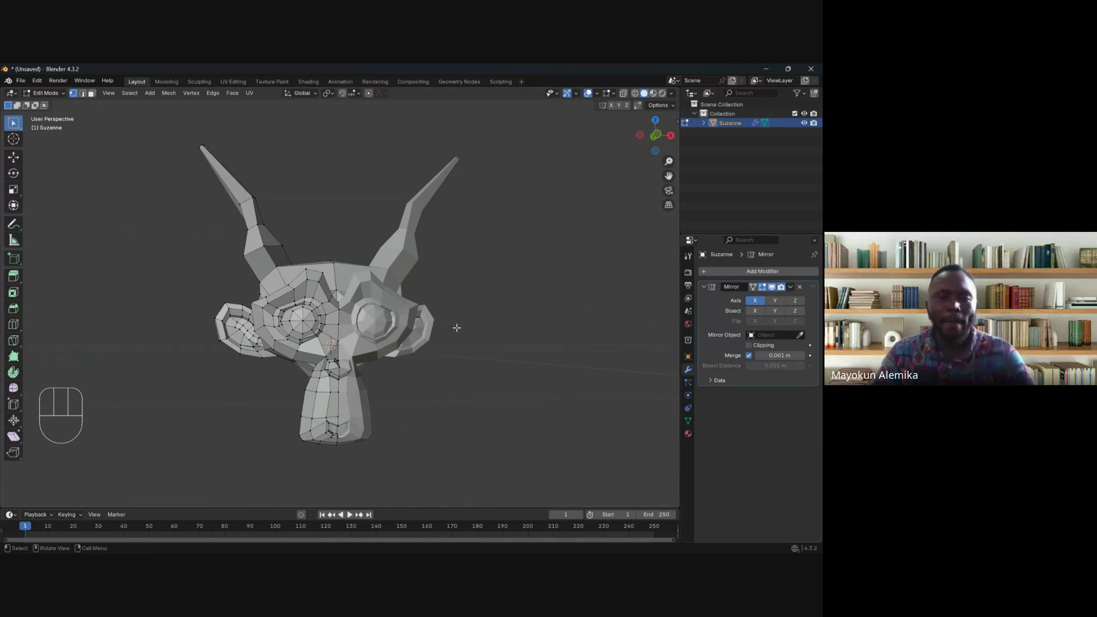
{"action": "key", "text": "KP_1"}
{"action": "middle_click_drag", "start_coordinate": [383, 295], "coordinate": [312, 330]}
{"action": "scroll", "coordinate": [312, 330], "scroll_direction": "up", "scroll_amount": 3}
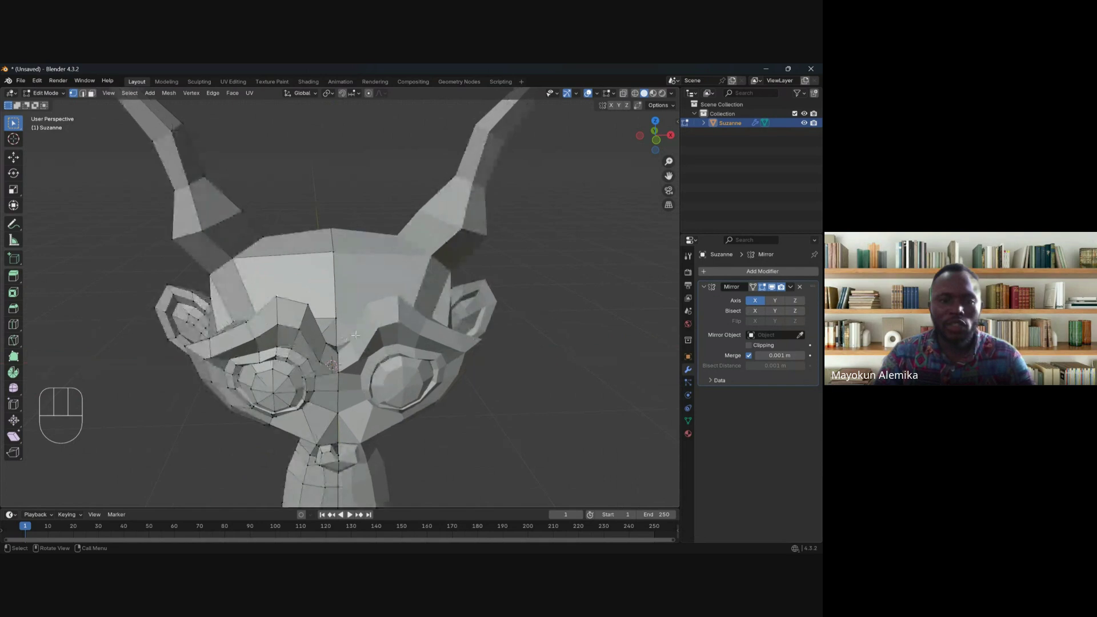
{"action": "middle_click_drag", "start_coordinate": [400, 309], "coordinate": [395, 328]}
{"action": "left_click", "coordinate": [457, 349]}
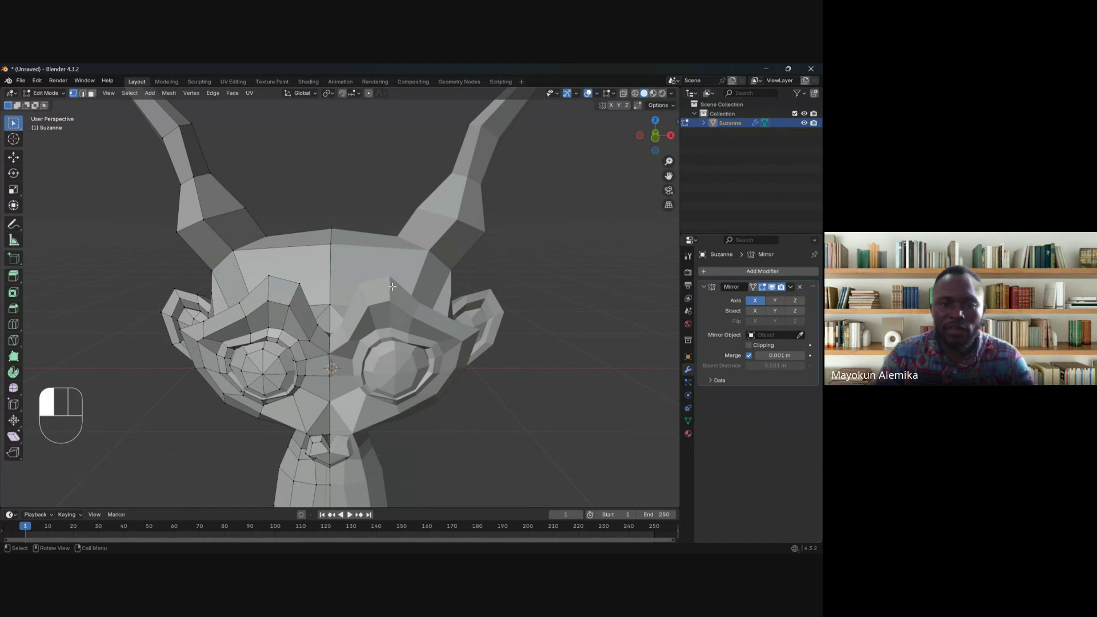
{"action": "left_click", "coordinate": [472, 350]}
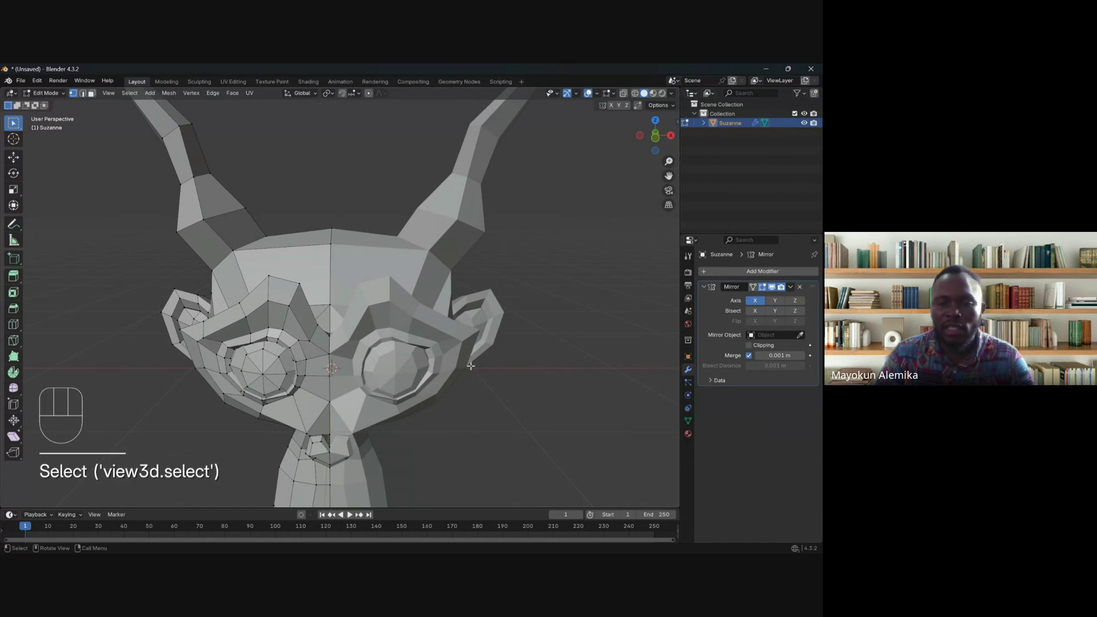
Step: In front view, reposition the brow's peak vertex and the forehead vertex at the horn's base on the original half
{"action": "left_click", "coordinate": [245, 302]}
{"action": "key", "text": "KP_1"}
{"action": "key", "text": "g"}
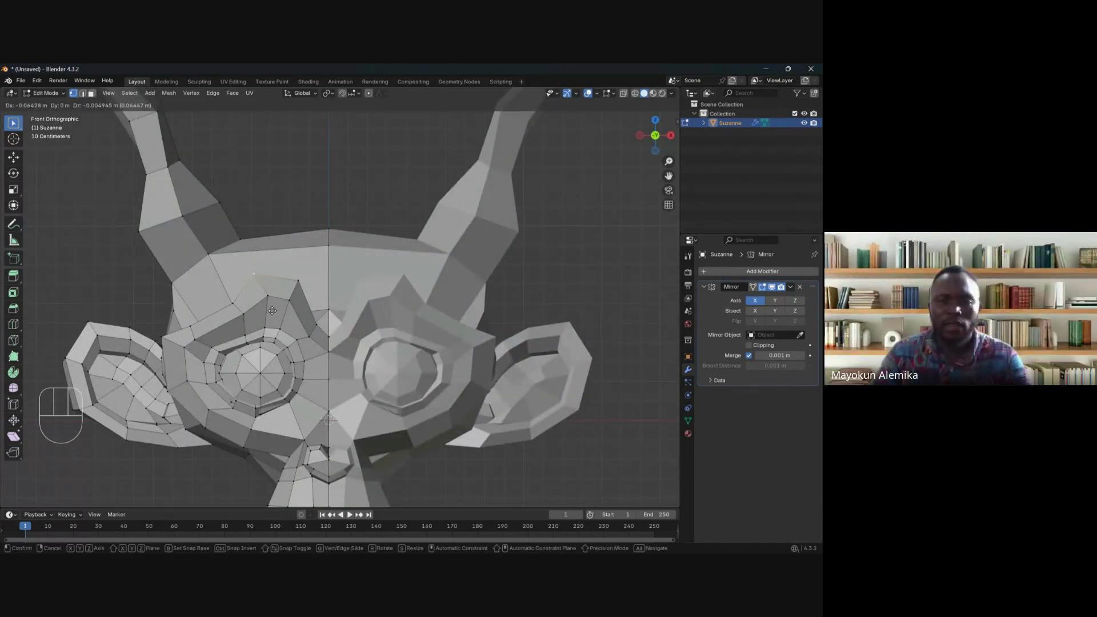
{"action": "left_click", "coordinate": [275, 304]}
{"action": "left_click", "coordinate": [210, 256]}
{"action": "key", "text": "g"}
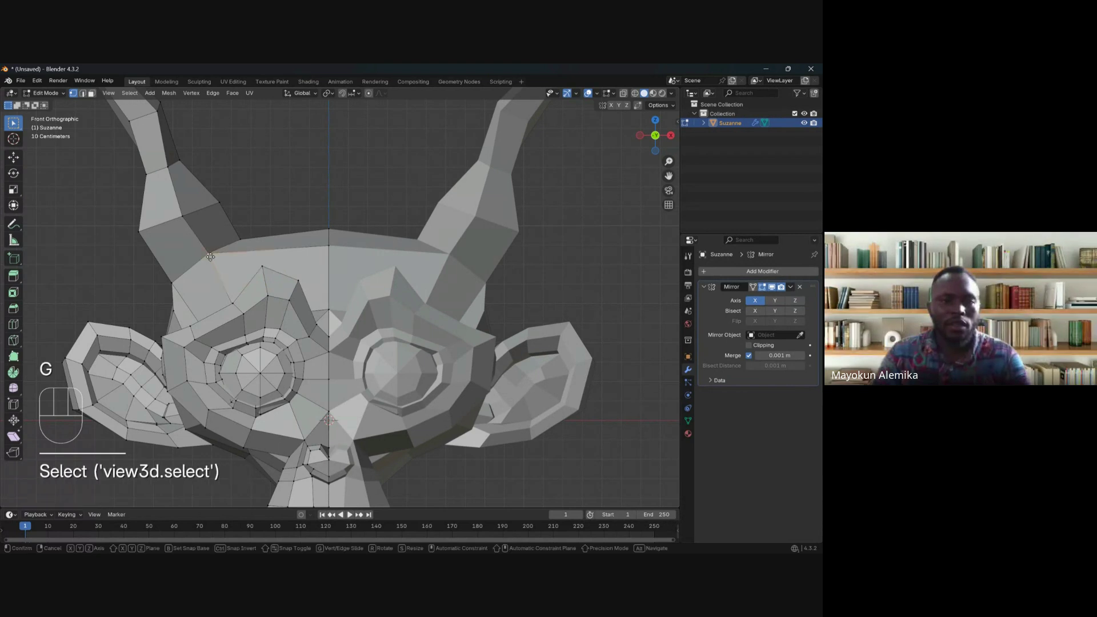
{"action": "left_click", "coordinate": [191, 264]}
{"action": "key", "text": "g"}
{"action": "left_click", "coordinate": [204, 243]}
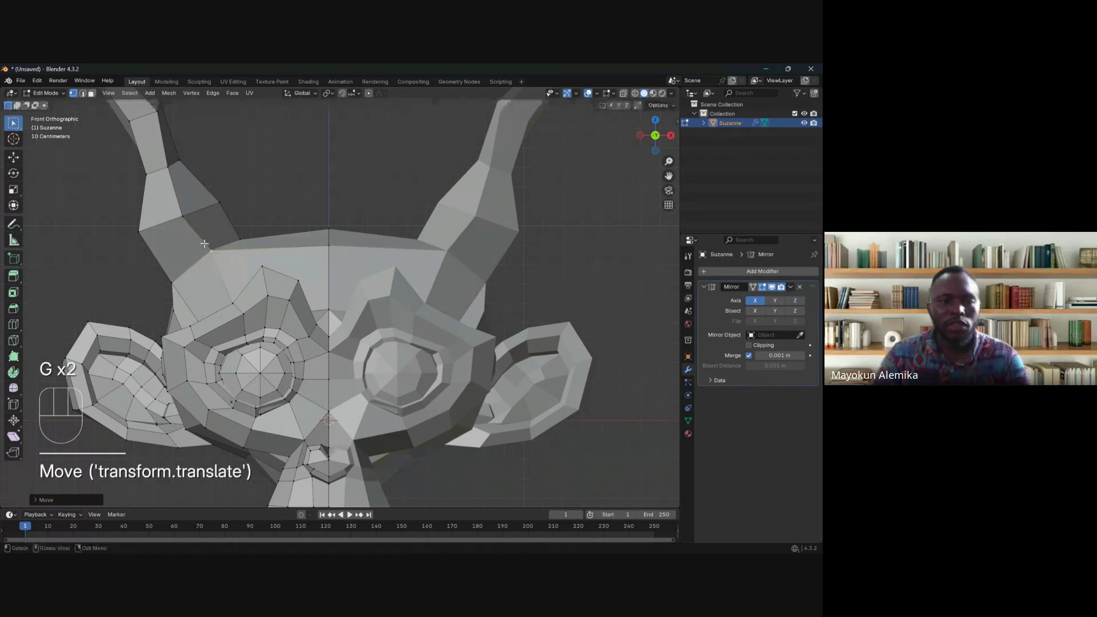
Step: Move two vertices of the original half's lower horn ring, pulling the outermost one outward into a sharper point
{"action": "left_click", "coordinate": [181, 215]}
{"action": "key", "text": "g"}
{"action": "left_click", "coordinate": [172, 219]}
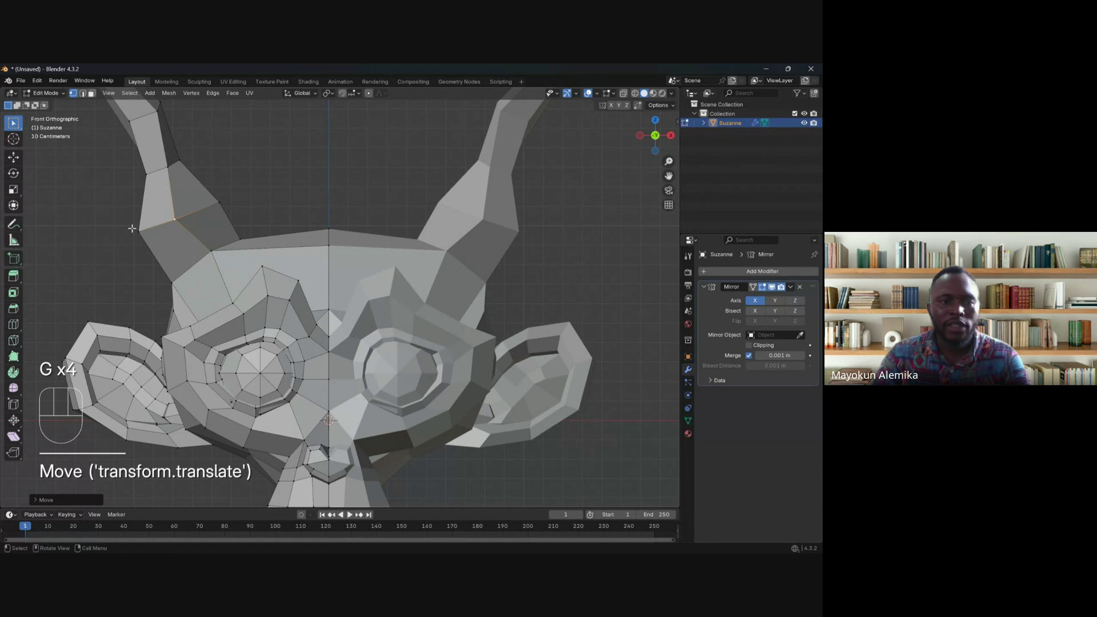
{"action": "left_click", "coordinate": [139, 230]}
{"action": "key", "text": "g"}
{"action": "left_click", "coordinate": [117, 221]}
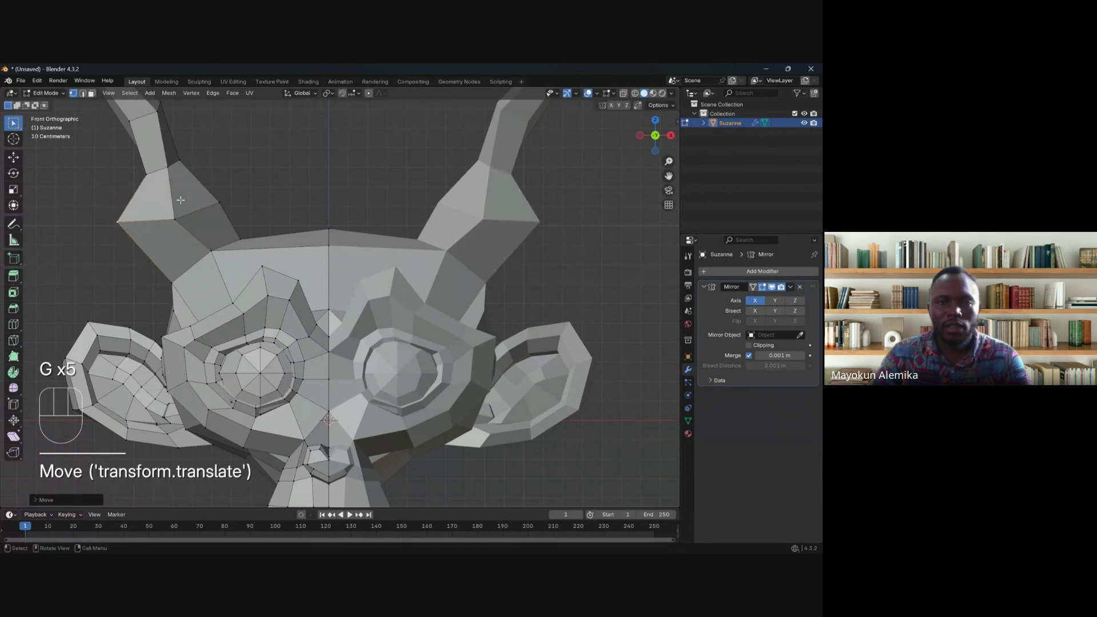
Step: Move the innermost vertices of the original half's lower and middle horn rings up and toward the head's centre to thicken the horn
{"action": "left_click", "coordinate": [212, 201]}
{"action": "key", "text": "g"}
{"action": "left_click", "coordinate": [223, 190]}
{"action": "scroll", "coordinate": [221, 184], "scroll_direction": "down", "scroll_amount": 1}
{"action": "middle_click_drag", "start_coordinate": [220, 184], "coordinate": [210, 257], "text": "shift"}
{"action": "left_click", "coordinate": [195, 255]}
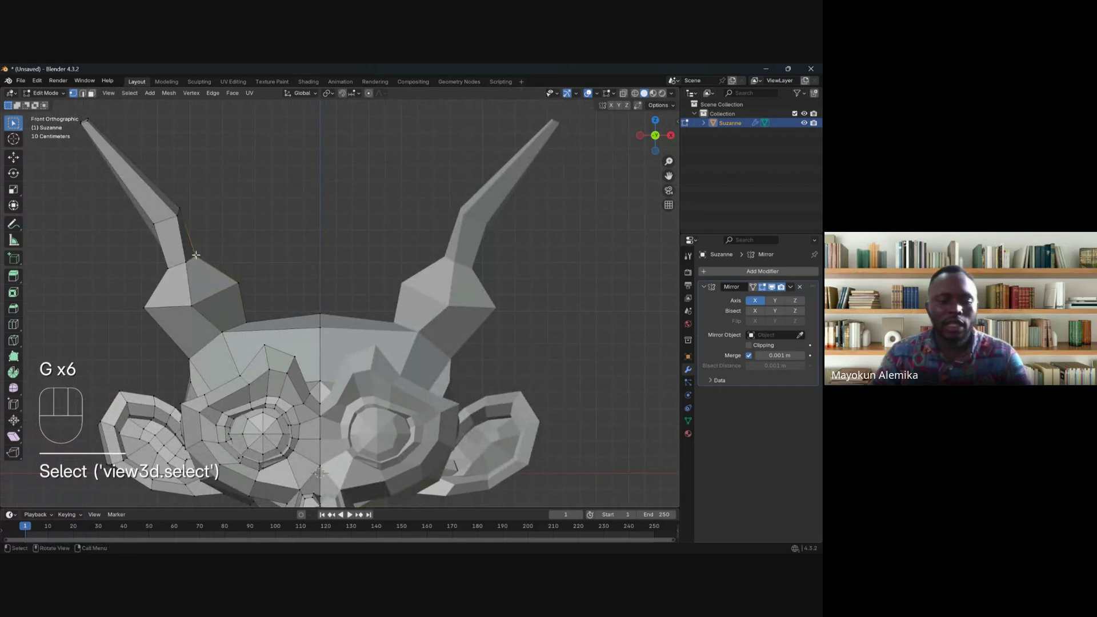
{"action": "key", "text": "g"}
{"action": "left_click", "coordinate": [210, 234]}
{"action": "key", "text": "g"}
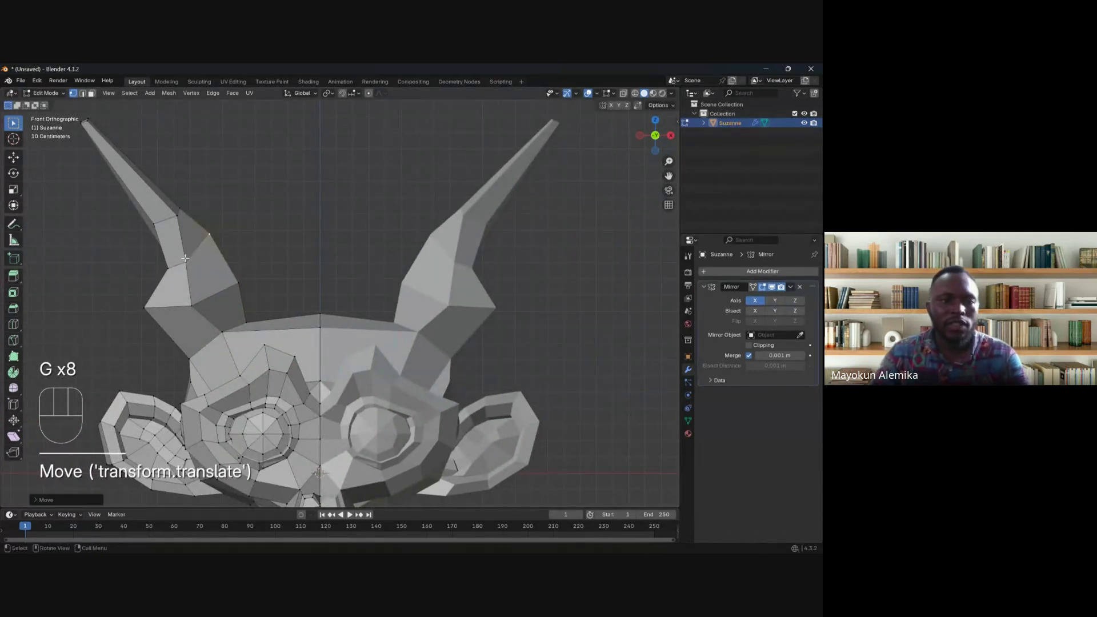
Step: Reposition the front and outer vertices of the original half's middle horn ring, pulling the outer one outward to widen the horn
{"action": "left_click", "coordinate": [185, 258]}
{"action": "key", "text": "g"}
{"action": "left_click", "coordinate": [166, 266]}
{"action": "key", "text": "g"}
{"action": "left_click", "coordinate": [173, 268]}
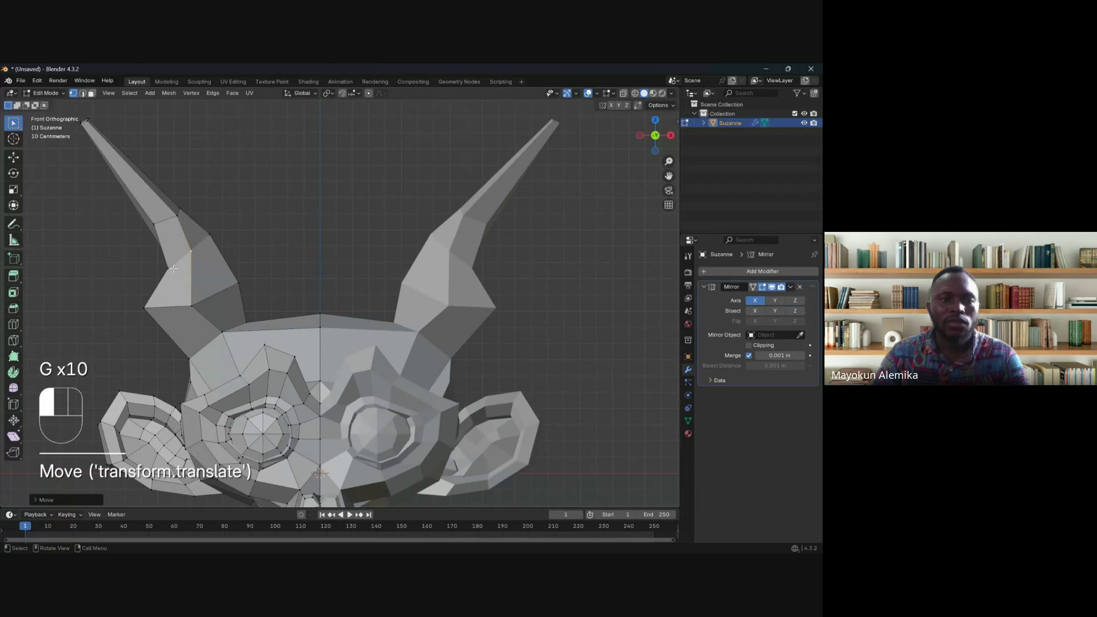
{"action": "key", "text": "g"}
{"action": "left_click", "coordinate": [160, 268]}
Step: Pull the outer vertex of the original half's upper horn ring outward to widen the horn below its tip
{"action": "left_click", "coordinate": [151, 225]}
{"action": "key", "text": "g"}
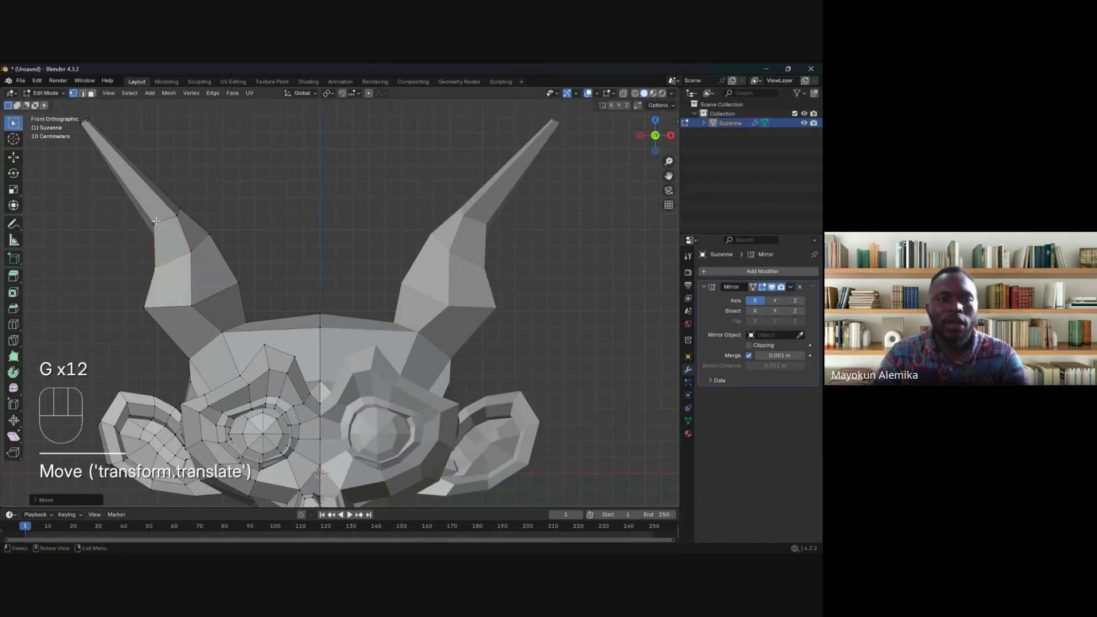
{"action": "left_click", "coordinate": [156, 221]}
{"action": "key", "text": "g"}
{"action": "left_click", "coordinate": [149, 224]}
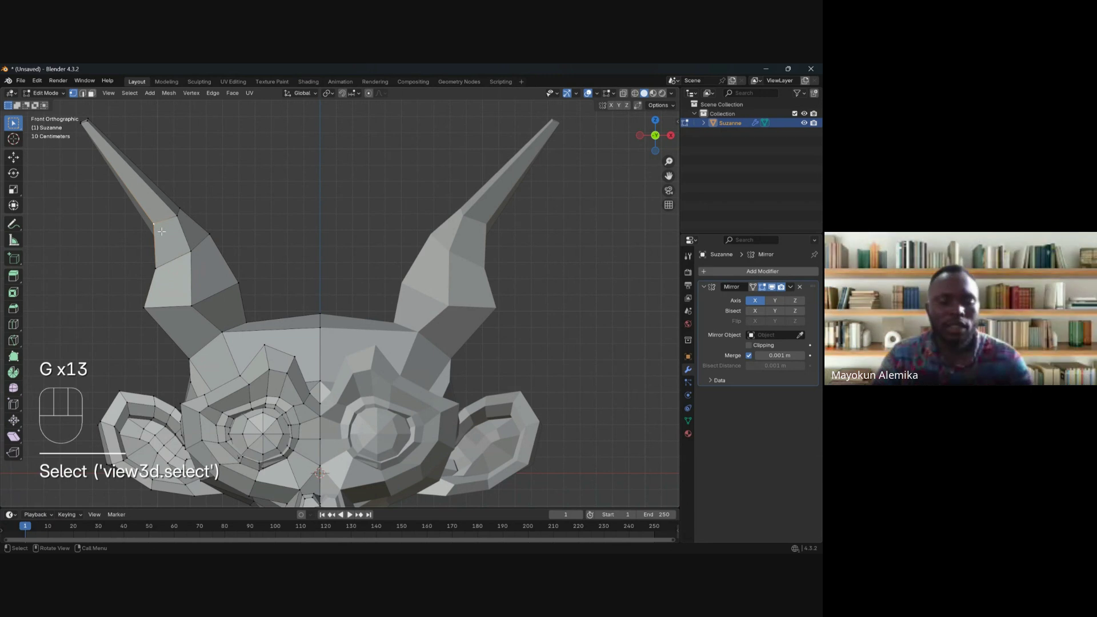
{"action": "key", "text": "g"}
{"action": "left_click", "coordinate": [141, 236]}
Step: Examine the reshaped horns and the mirrored half of the head from several angles and in front view
{"action": "middle_click_drag", "start_coordinate": [142, 240], "coordinate": [203, 269]}
{"action": "key", "text": "KP_1"}
{"action": "scroll", "coordinate": [291, 269], "scroll_direction": "down", "scroll_amount": 5}
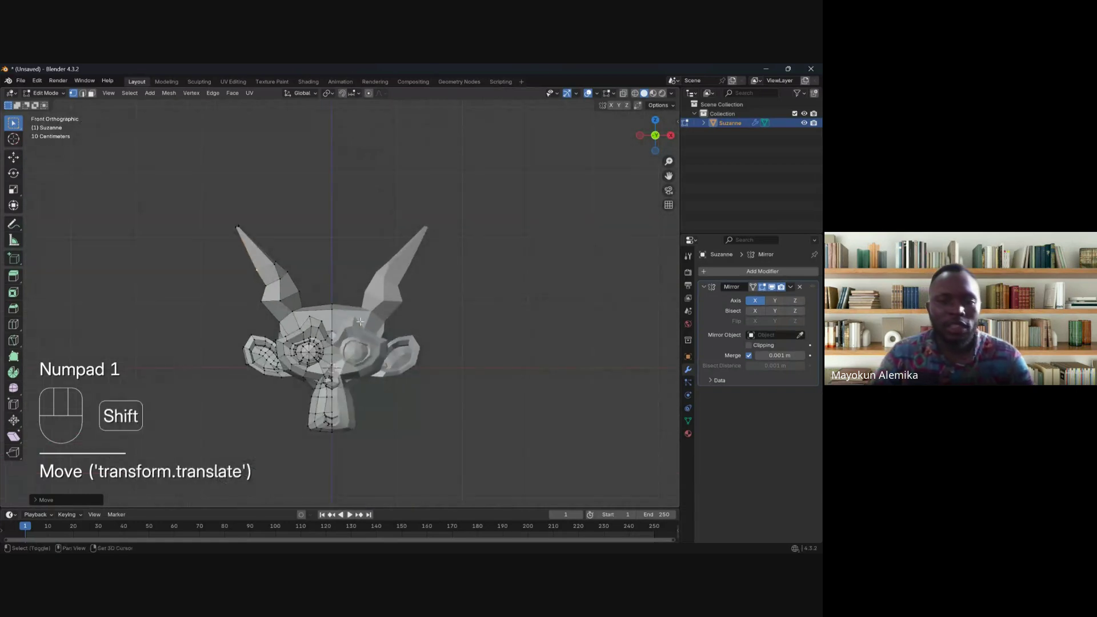
{"action": "middle_click_drag", "start_coordinate": [343, 331], "coordinate": [306, 320], "text": "shift"}
{"action": "scroll", "coordinate": [322, 336], "scroll_direction": "up", "scroll_amount": 3}
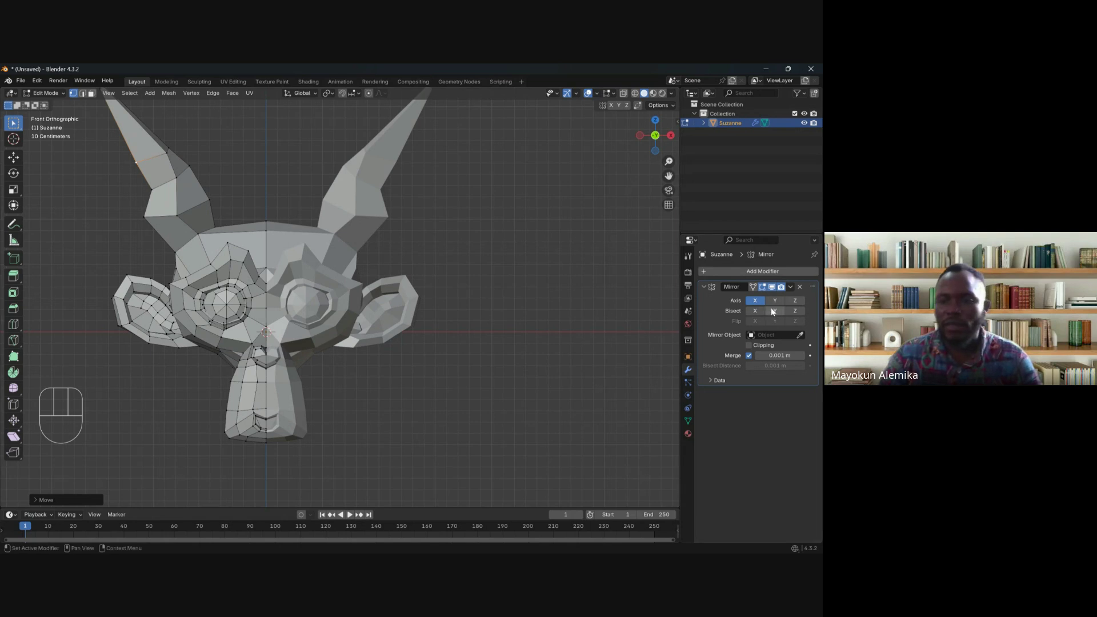
{"action": "scroll", "coordinate": [539, 319], "scroll_direction": "down", "scroll_amount": 4}
{"action": "middle_click_drag", "start_coordinate": [417, 331], "coordinate": [507, 320]}
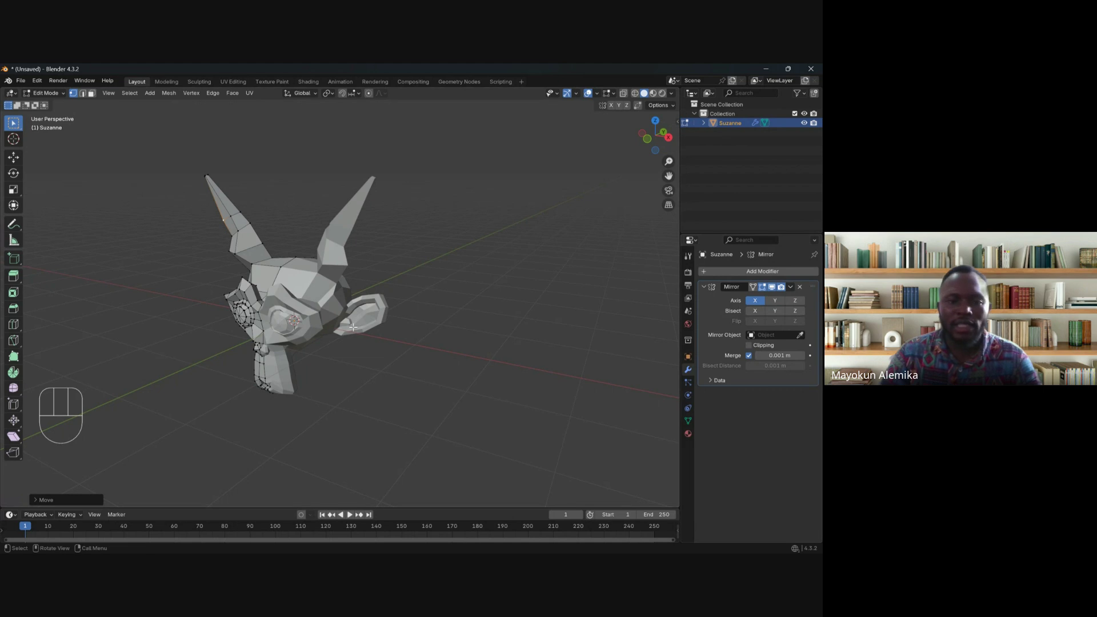
{"action": "middle_click_drag", "start_coordinate": [317, 334], "coordinate": [364, 334]}
{"action": "scroll", "coordinate": [348, 331], "scroll_direction": "up", "scroll_amount": 2}
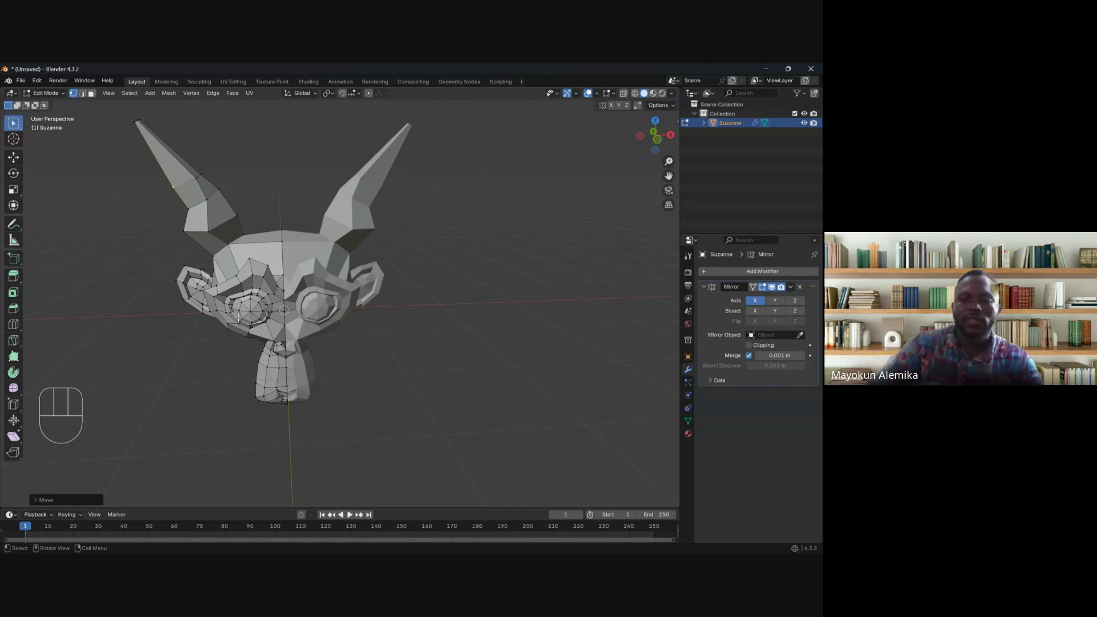
{"action": "key", "text": "KP_1"}
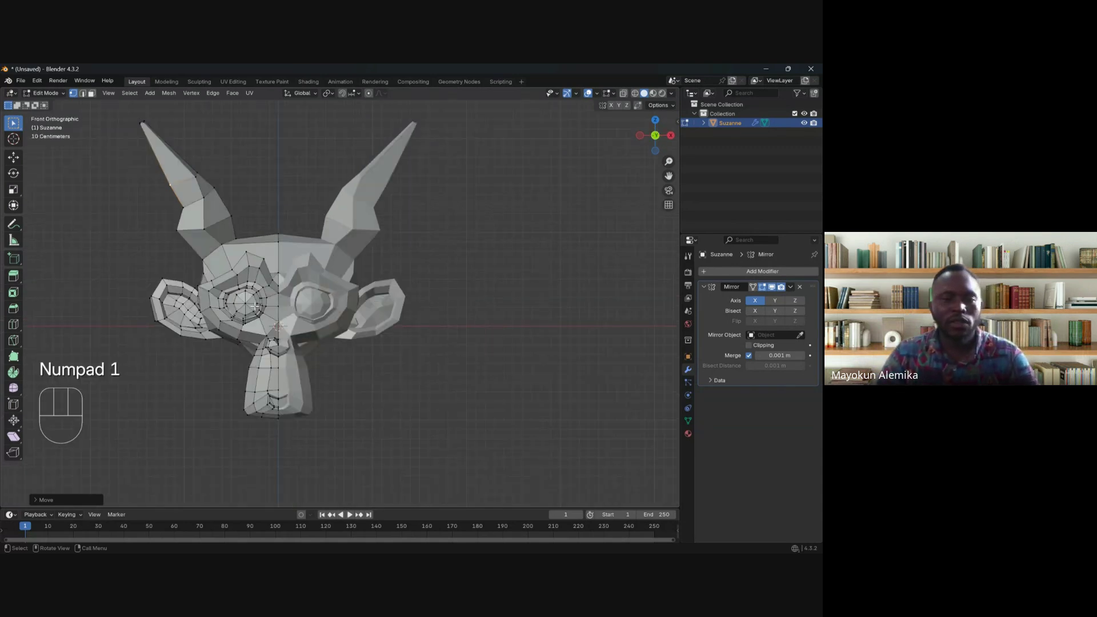
Step: Return to Object Mode and add a new Monkey mesh at the origin
{"action": "scroll", "coordinate": [282, 315], "scroll_direction": "down", "scroll_amount": 4}
{"action": "key", "text": "Tab"}
{"action": "scroll", "coordinate": [180, 306], "scroll_direction": "down", "scroll_amount": 2}
{"action": "scroll", "coordinate": [321, 310], "scroll_direction": "down", "scroll_amount": 3}
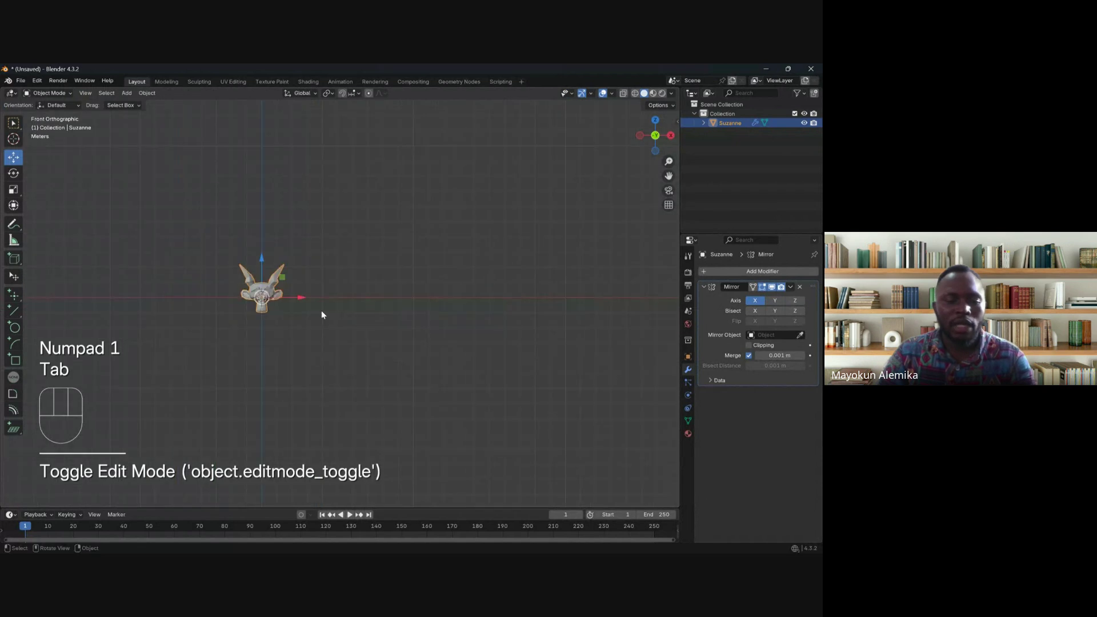
{"action": "key", "text": "shift+a"}
{"action": "mouse_move", "coordinate": [321, 310]}
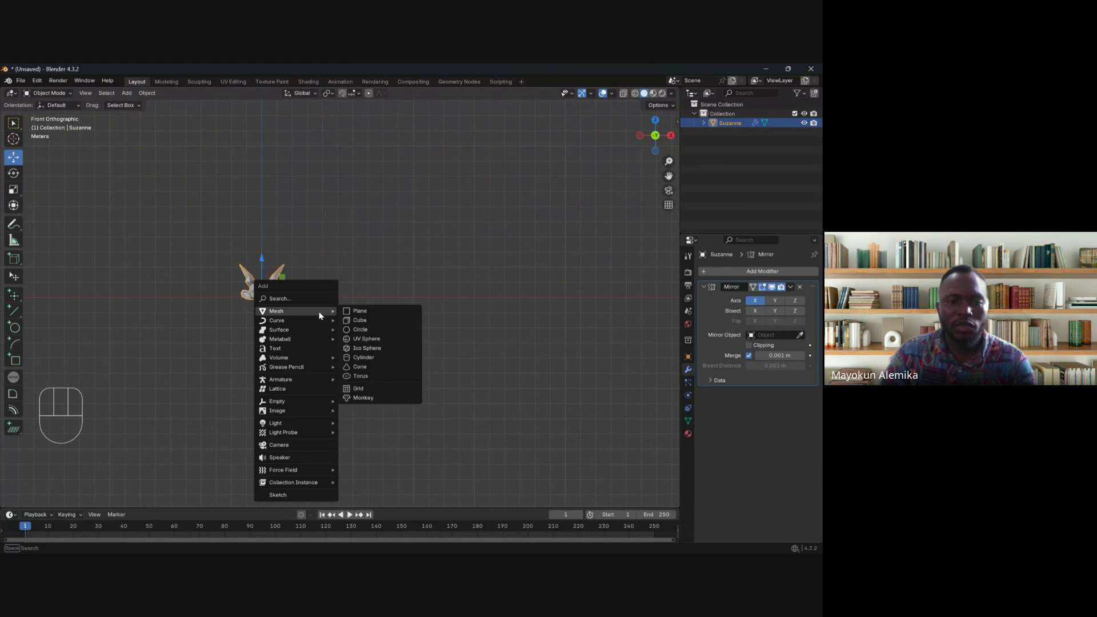
{"action": "left_click", "coordinate": [376, 399]}
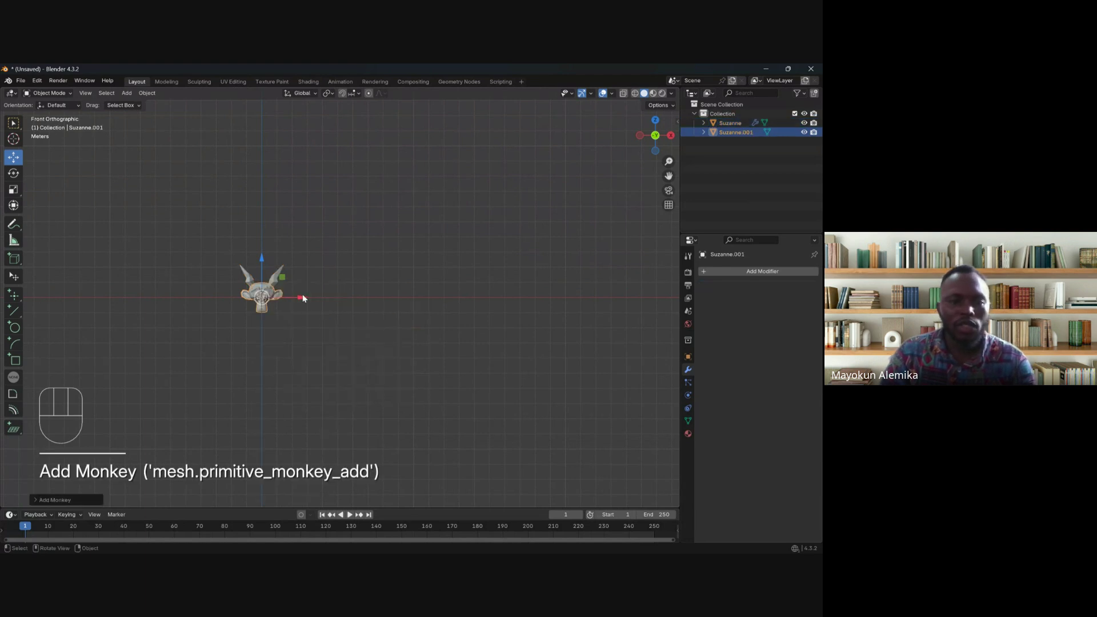
Step: Move the new monkey head straight up along Z, clear of the horned head
{"action": "scroll", "coordinate": [257, 274], "scroll_direction": "up", "scroll_amount": 2}
{"action": "left_click_drag", "start_coordinate": [205, 259], "coordinate": [215, 163]}
{"action": "middle_click_drag", "start_coordinate": [216, 161], "coordinate": [333, 242], "text": "shift"}
{"action": "scroll", "coordinate": [334, 269], "scroll_direction": "up", "scroll_amount": 3}
{"action": "middle_click_drag", "start_coordinate": [302, 325], "coordinate": [364, 323], "text": "shift"}
{"action": "scroll", "coordinate": [371, 298], "scroll_direction": "up", "scroll_amount": 3}
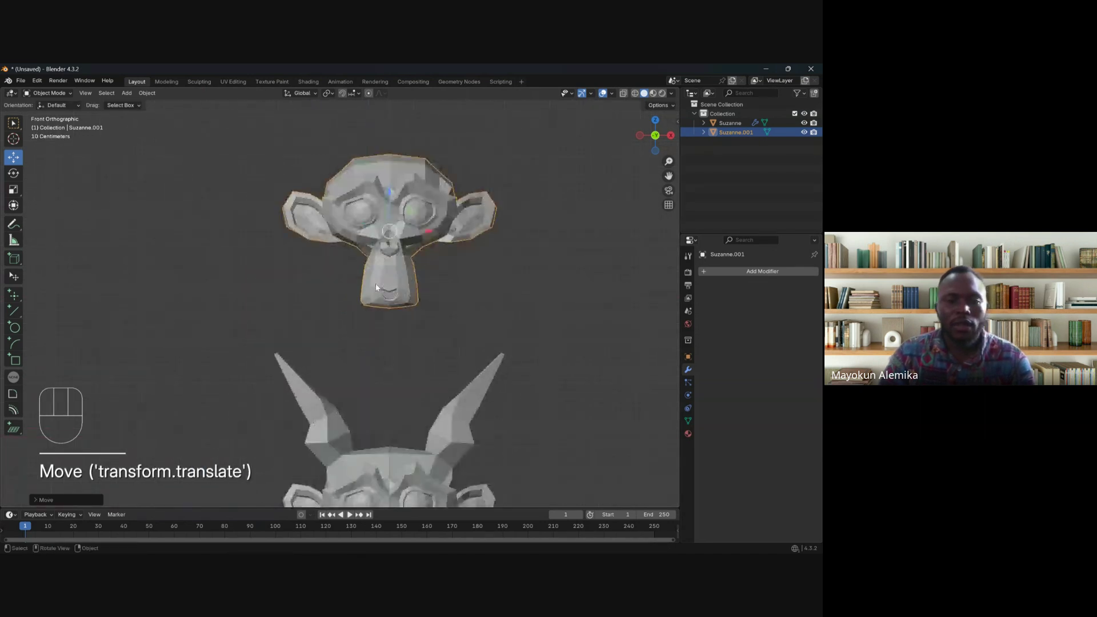
Step: Check in Edit Mode which half of the horned head is real geometry, and return to Object Mode
{"action": "middle_click_drag", "start_coordinate": [383, 478], "coordinate": [332, 323], "text": "shift"}
{"action": "left_click", "coordinate": [325, 325]}
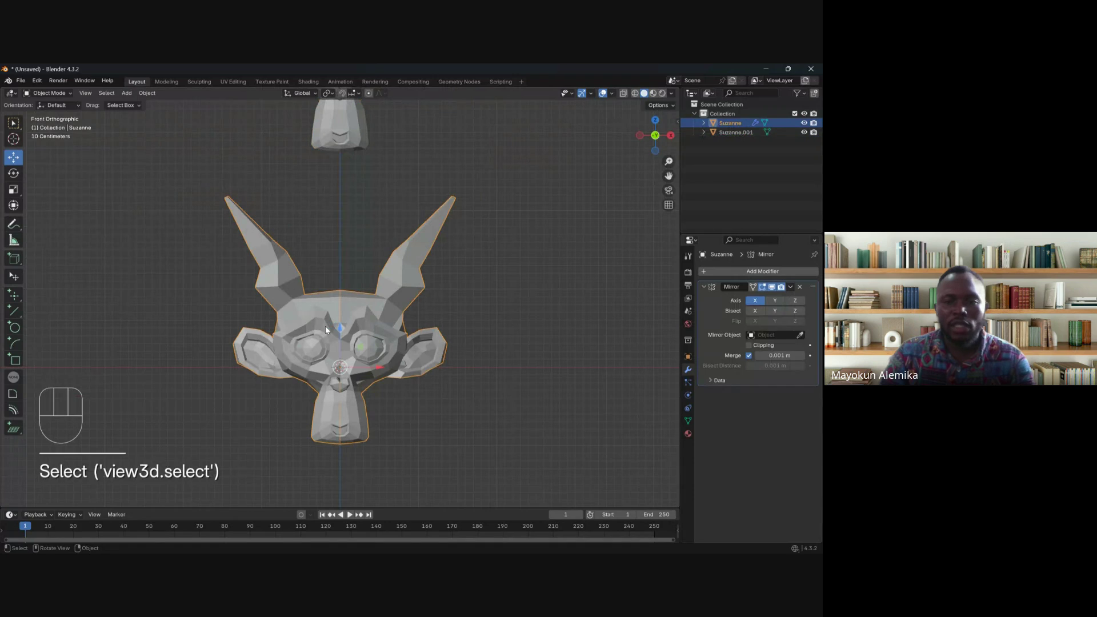
{"action": "key", "text": "Tab"}
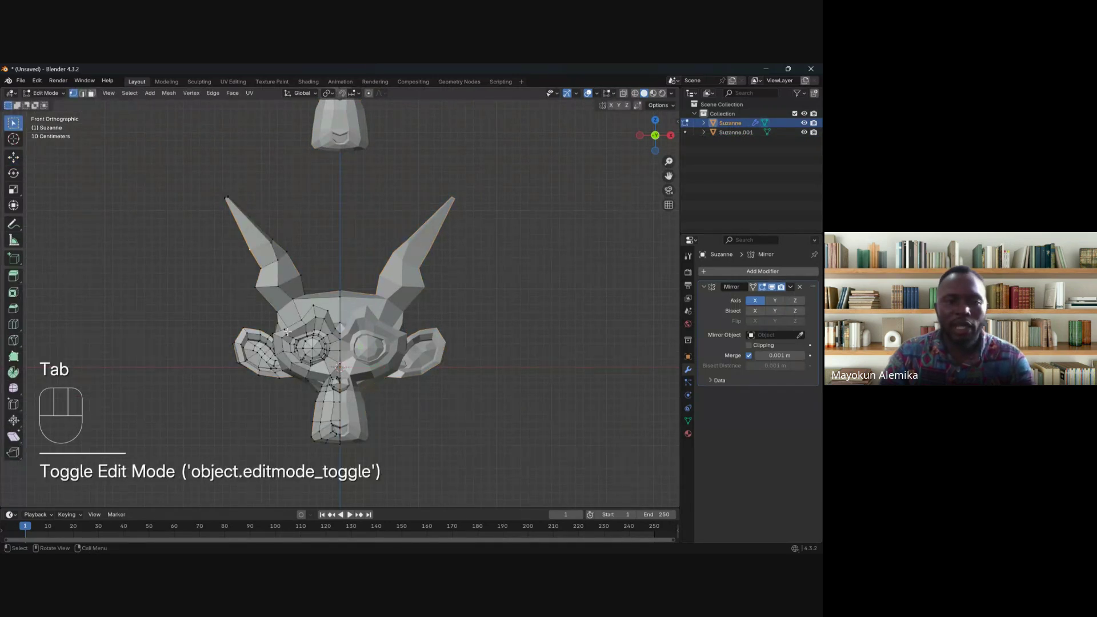
{"action": "key", "text": "Tab"}
Step: Delete all vertices of the new monkey head's negative-X half using wireframe display, and switch back to solid shading
{"action": "middle_click_drag", "start_coordinate": [363, 230], "coordinate": [362, 326], "text": "shift"}
{"action": "left_click", "coordinate": [345, 176]}
{"action": "middle_click_drag", "start_coordinate": [346, 176], "coordinate": [303, 255], "text": "shift"}
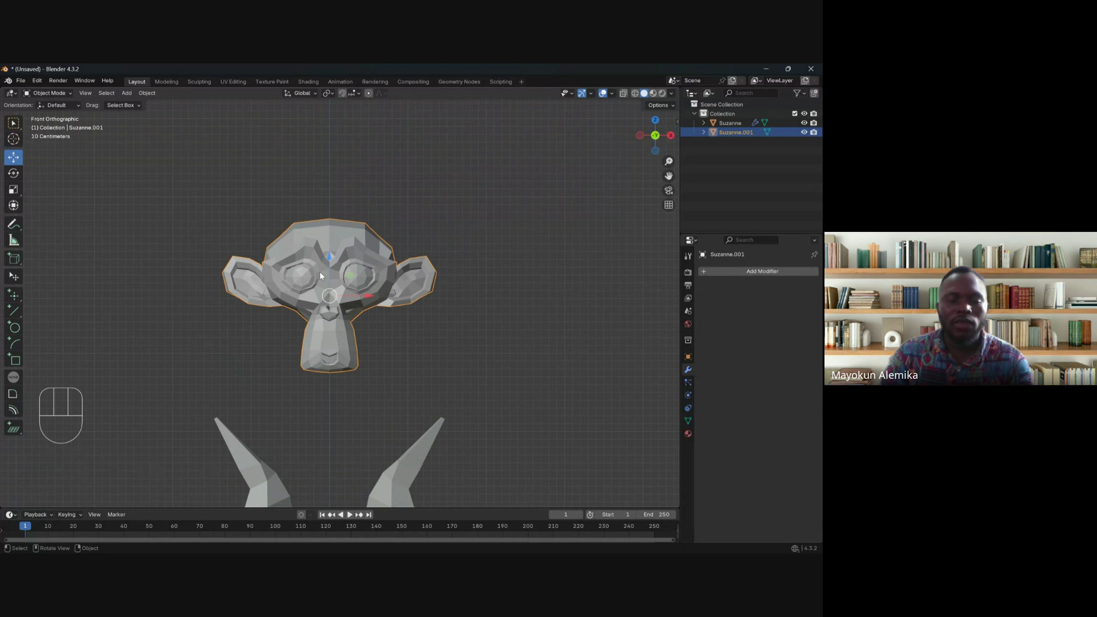
{"action": "key", "text": "Tab"}
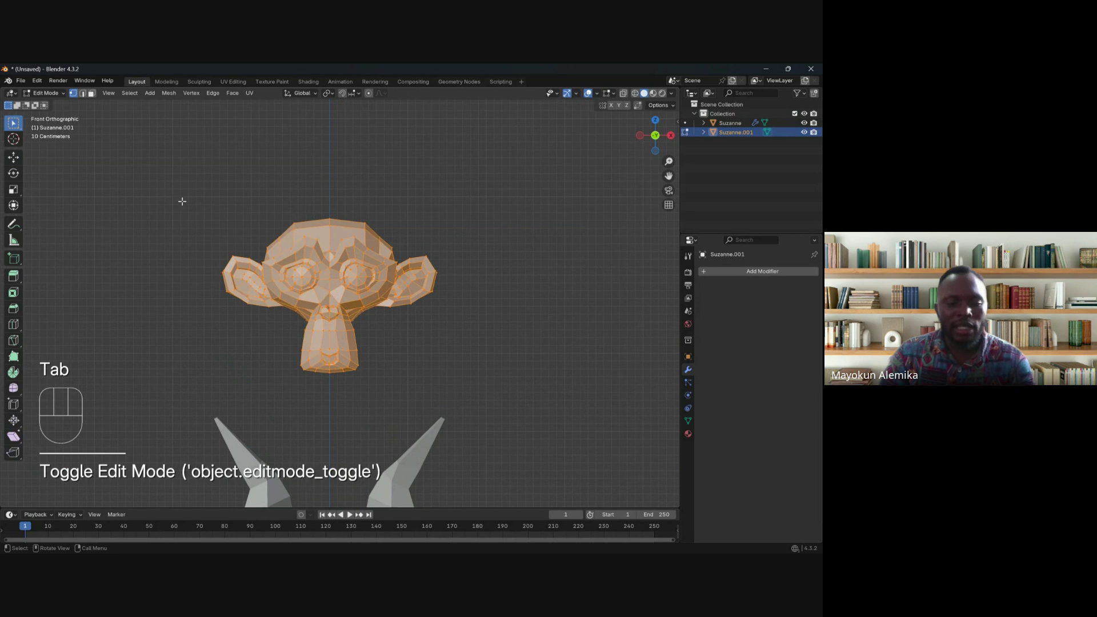
{"action": "key", "text": "z"}
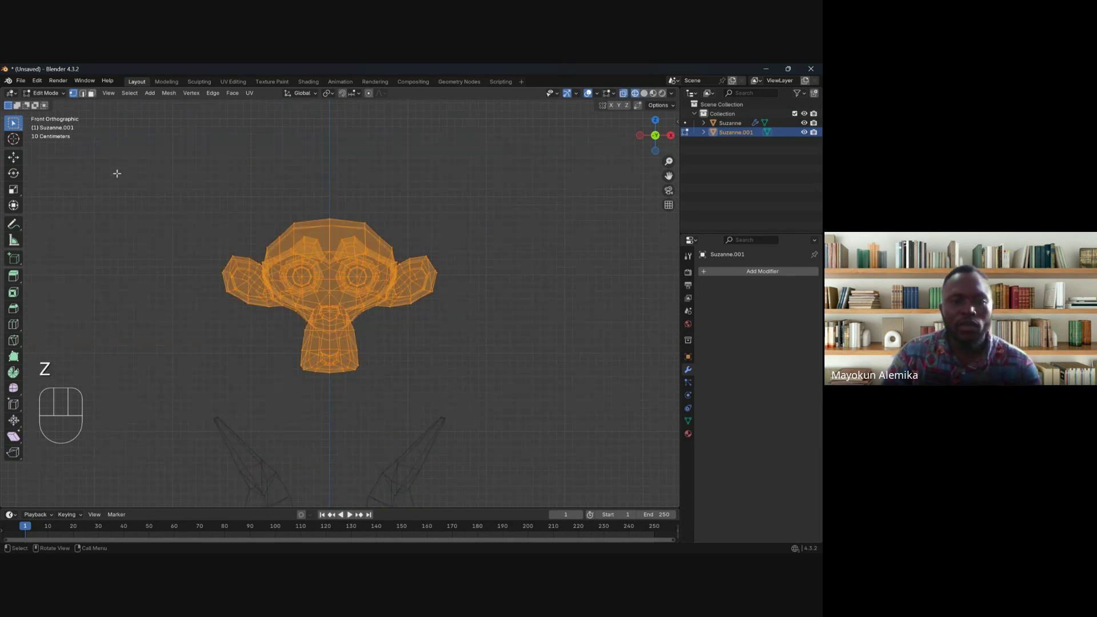
{"action": "left_click_drag", "start_coordinate": [117, 171], "coordinate": [327, 410]}
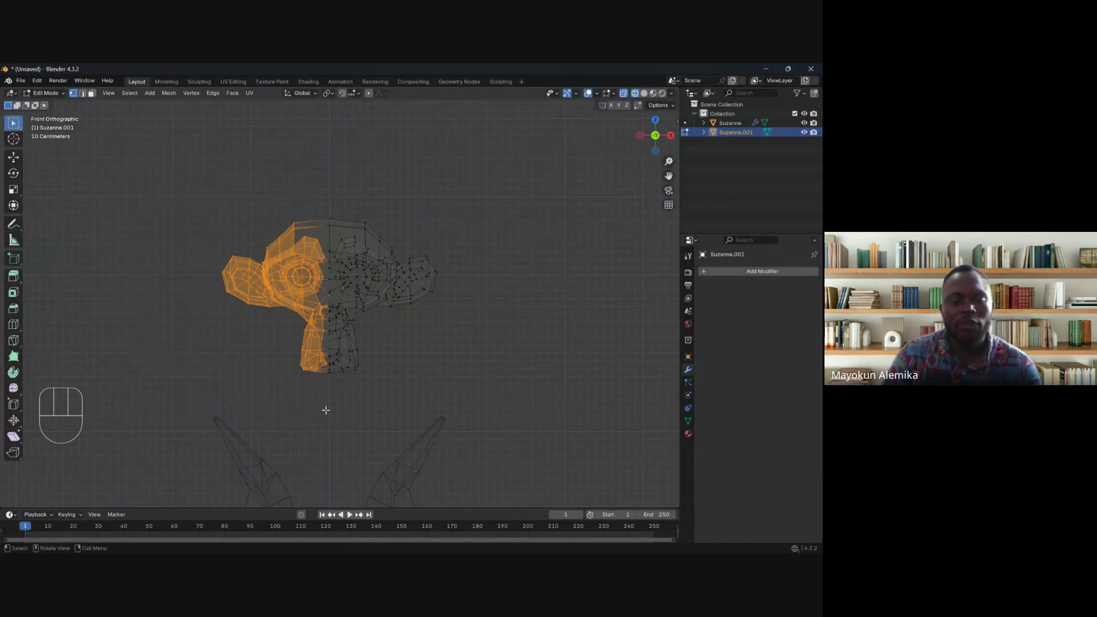
{"action": "key", "text": "x"}
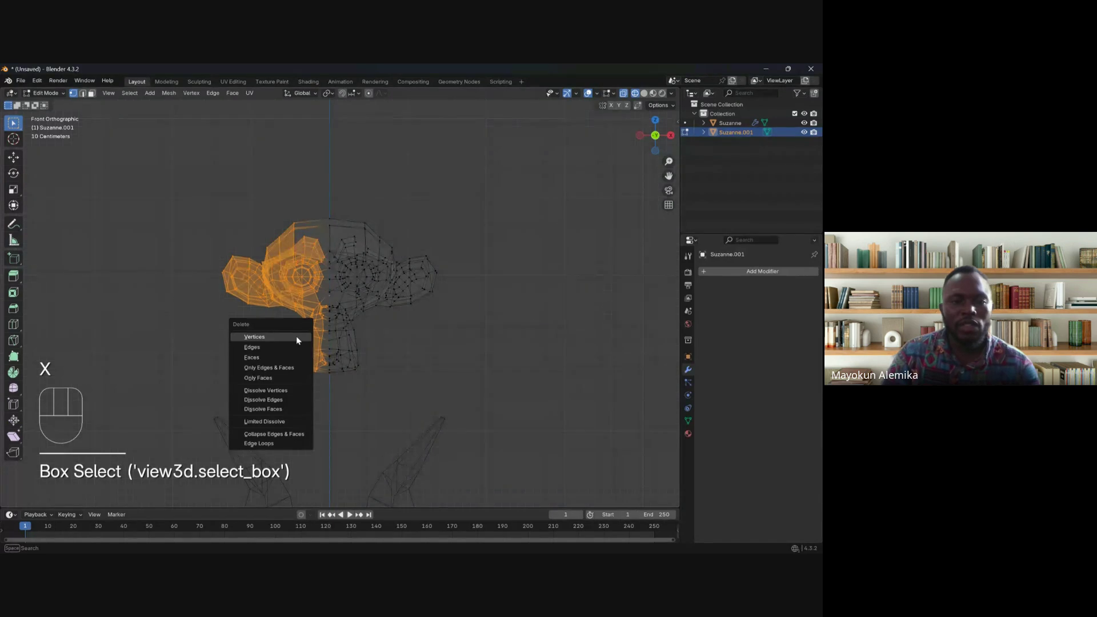
{"action": "left_click", "coordinate": [296, 336]}
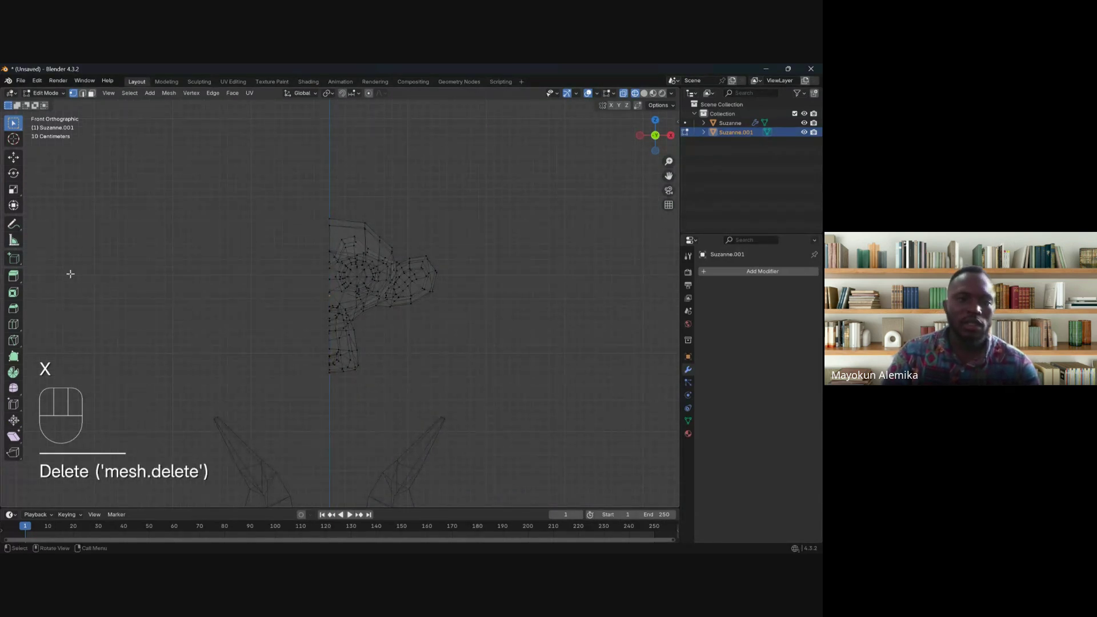
{"action": "key", "text": "z"}
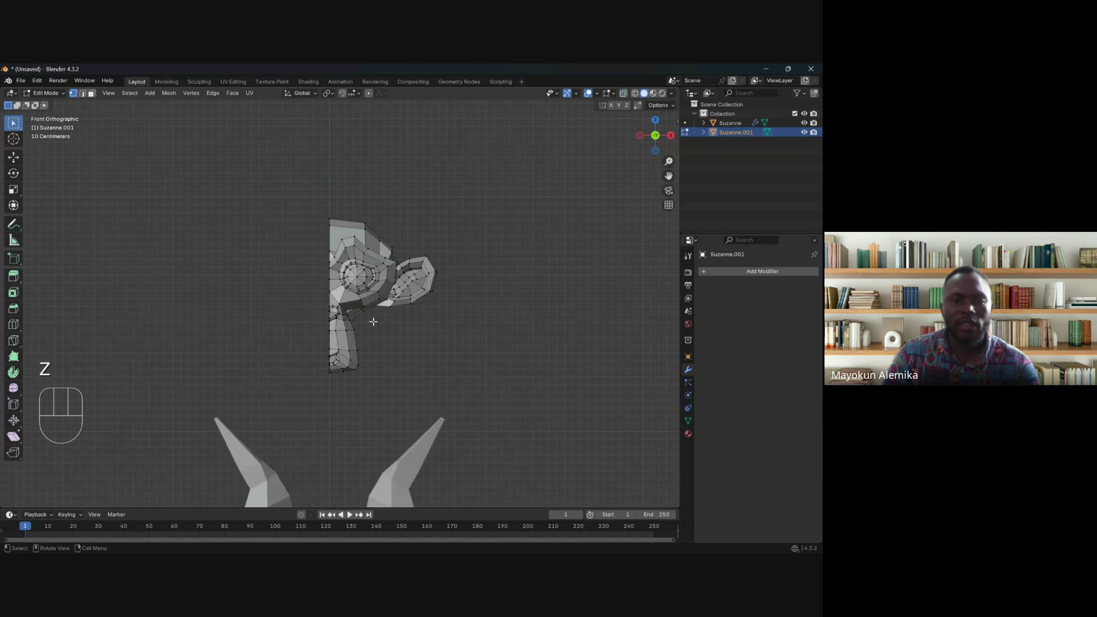
Step: Return to Object Mode and add a Mirror modifier to the new half monkey head
{"action": "key", "text": "Tab"}
{"action": "left_click", "coordinate": [758, 272]}
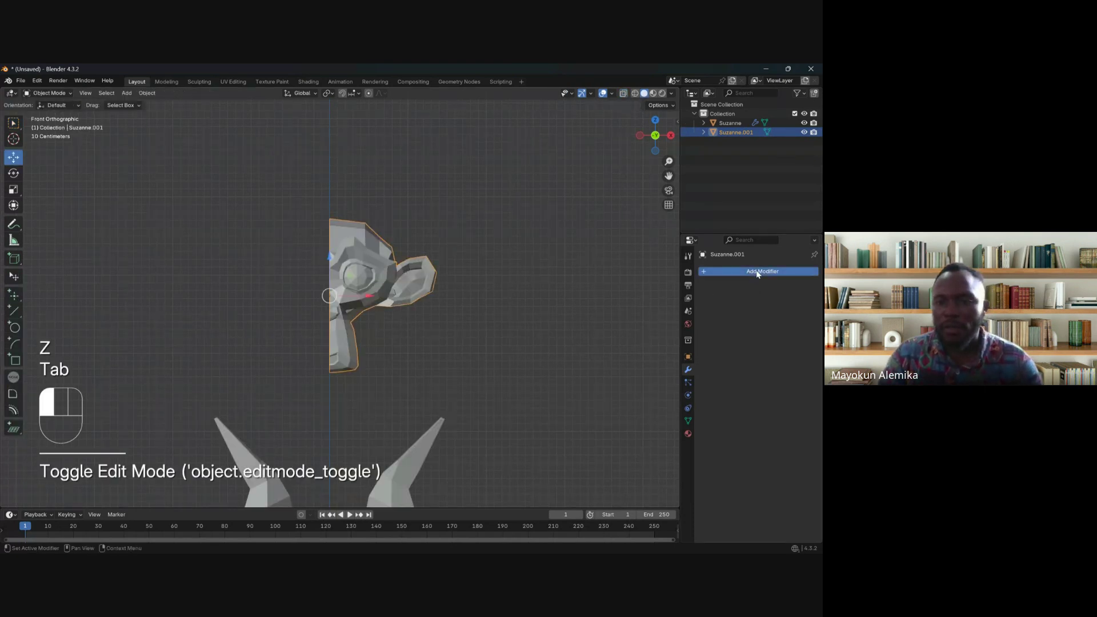
{"action": "mouse_move", "coordinate": [756, 270]}
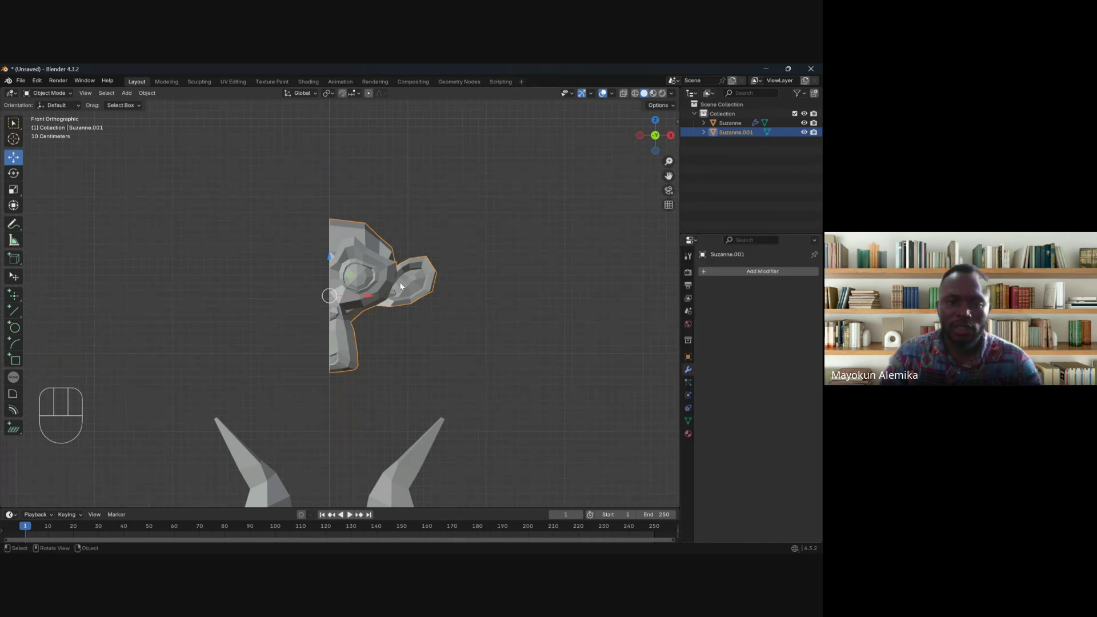
{"action": "left_click", "coordinate": [723, 273]}
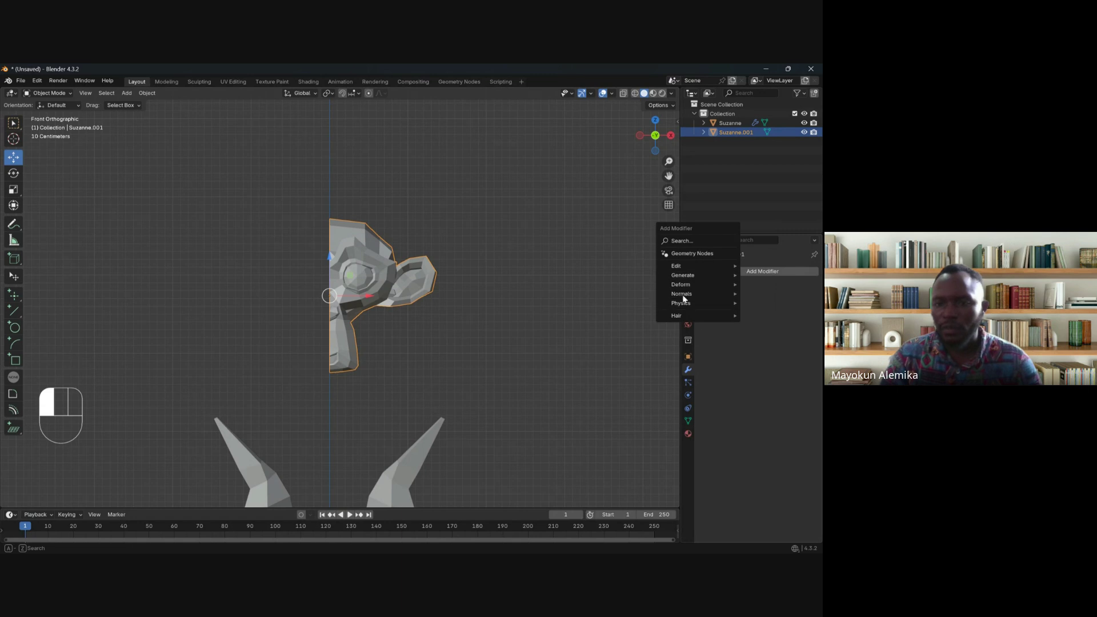
{"action": "mouse_move", "coordinate": [693, 279]}
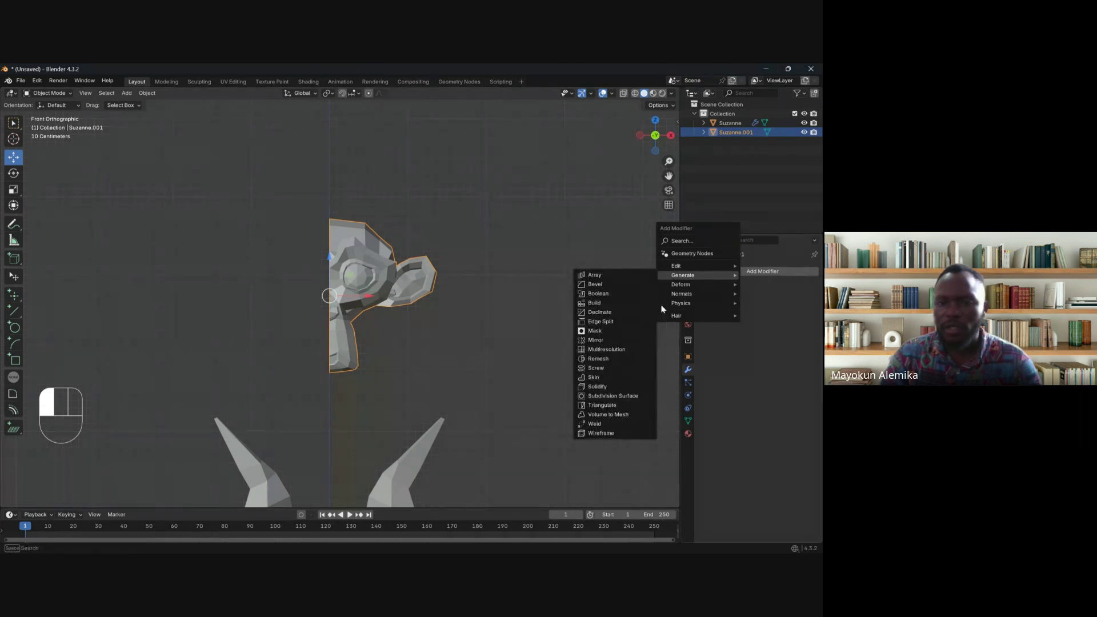
{"action": "left_click", "coordinate": [610, 342]}
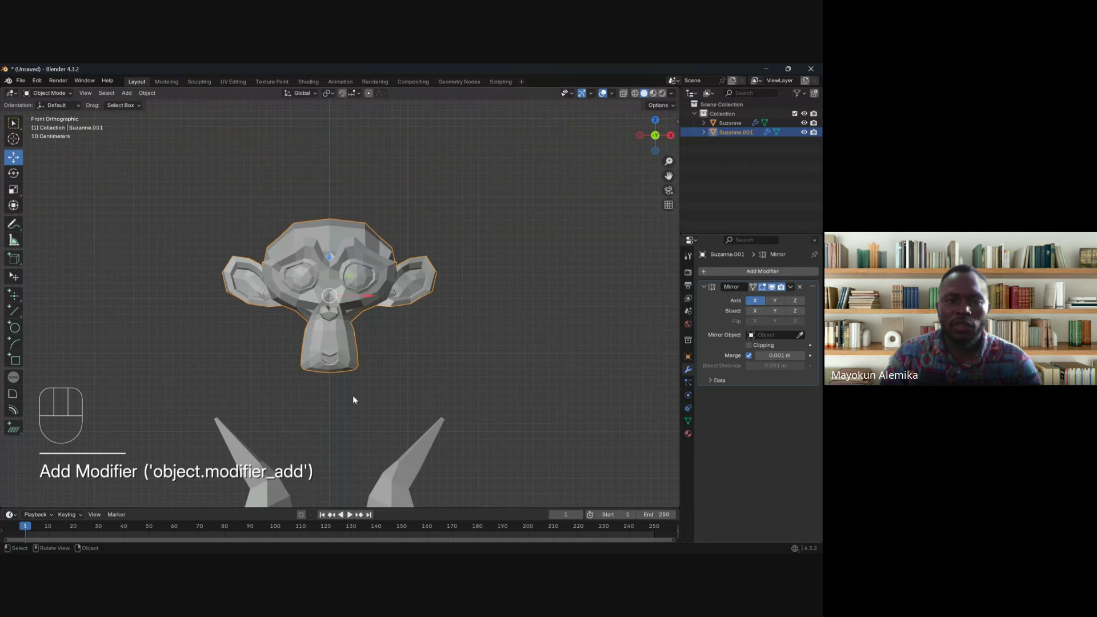
Step: Compare the newly mirrored monkey head with the horned head in front view
{"action": "middle_click_drag", "start_coordinate": [352, 395], "coordinate": [343, 310], "text": "shift"}
{"action": "scroll", "coordinate": [364, 344], "scroll_direction": "down", "scroll_amount": 3}
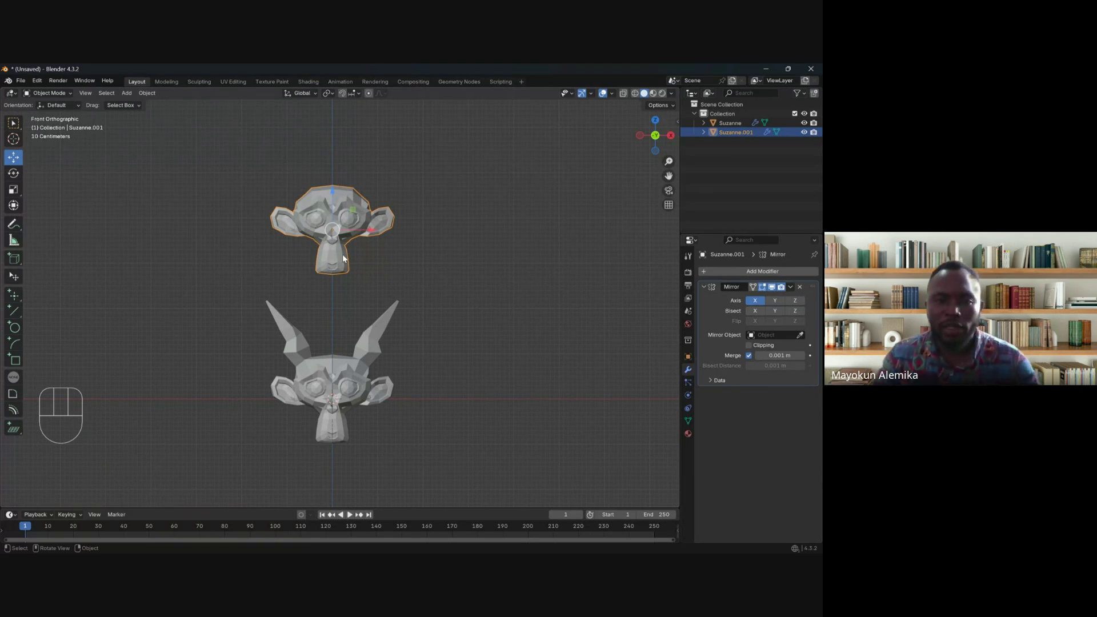
{"action": "scroll", "coordinate": [343, 252], "scroll_direction": "up", "scroll_amount": 3}
{"action": "middle_click_drag", "start_coordinate": [342, 252], "coordinate": [354, 311], "text": "shift"}
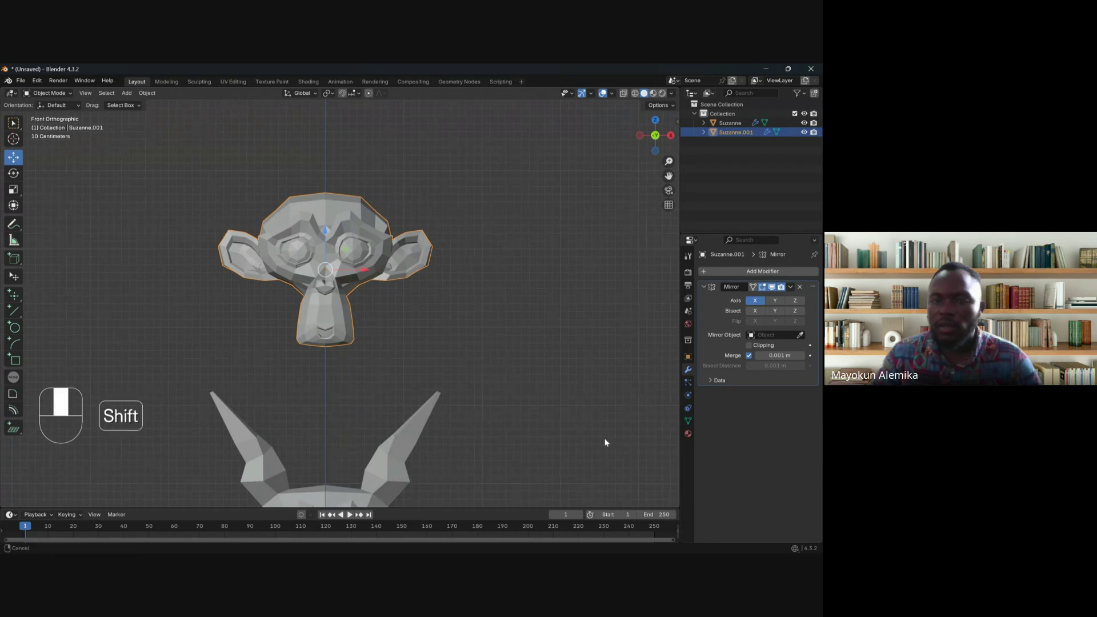
{"action": "middle_click_drag", "start_coordinate": [605, 441], "coordinate": [498, 318], "text": "shift"}
{"action": "scroll", "coordinate": [420, 334], "scroll_direction": "down", "scroll_amount": 1}
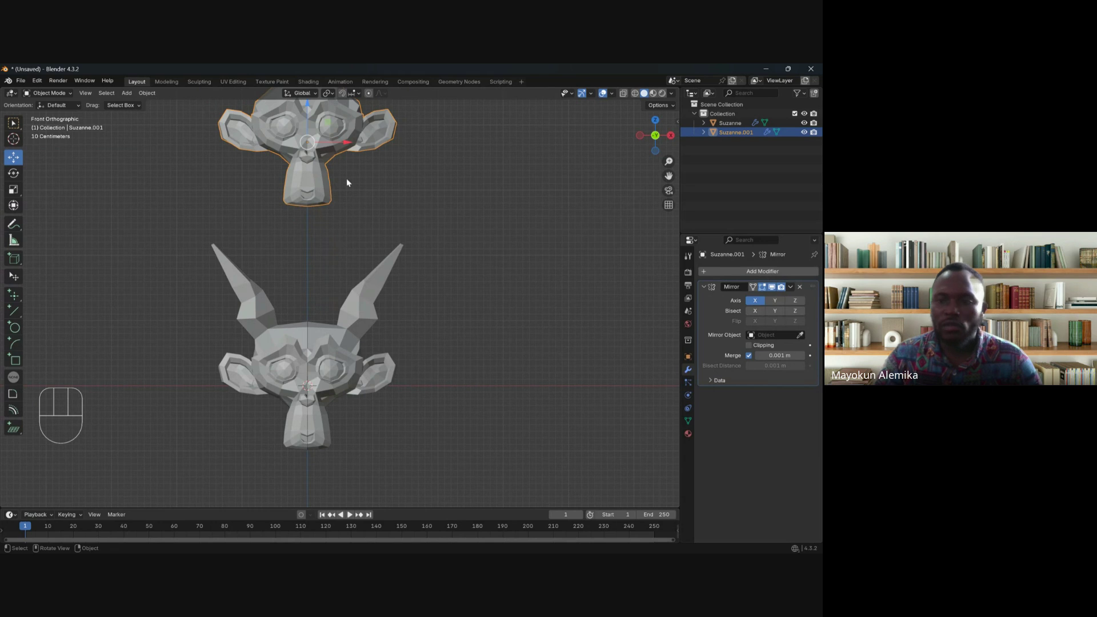
Step: Select both monkey heads and hide them from the viewport
{"action": "scroll", "coordinate": [349, 285], "scroll_direction": "down", "scroll_amount": 2}
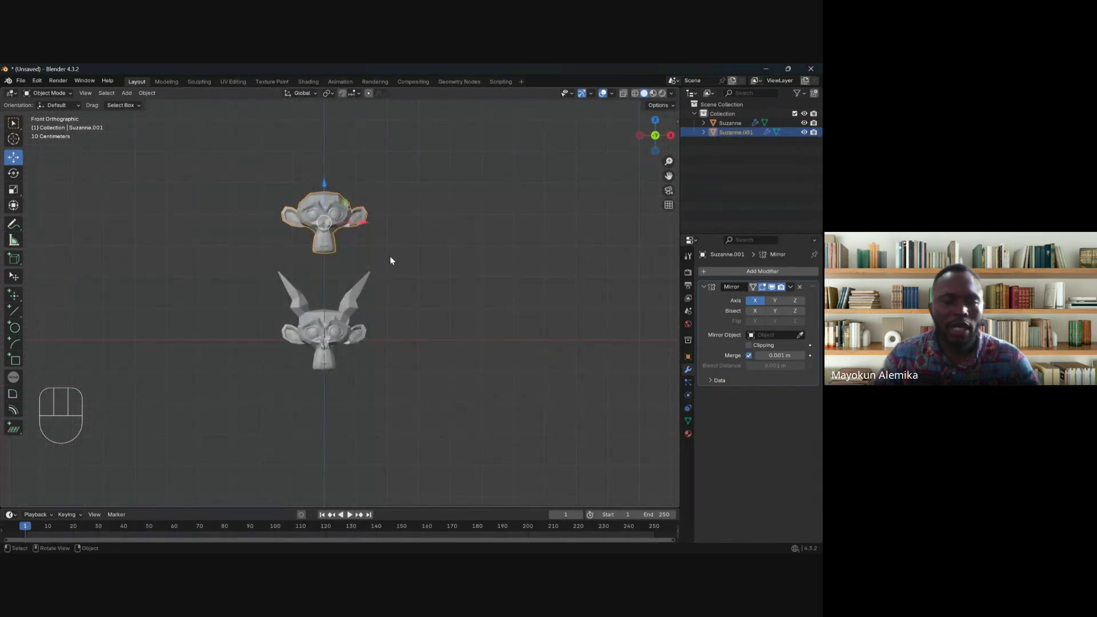
{"action": "key", "text": "a"}
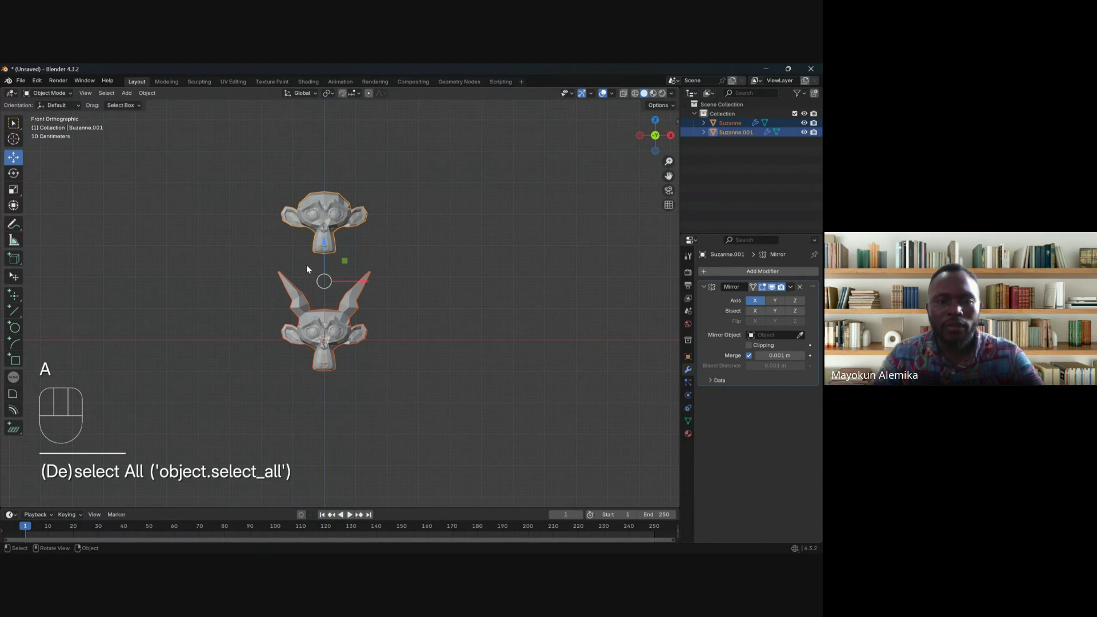
{"action": "key", "text": "a"}
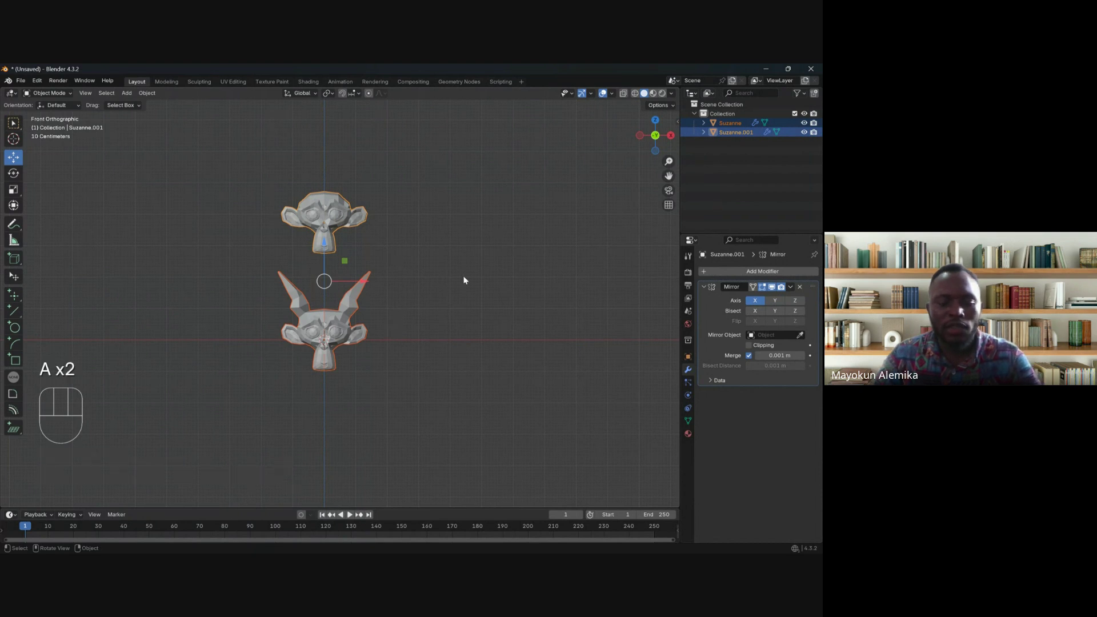
{"action": "key", "text": "h"}
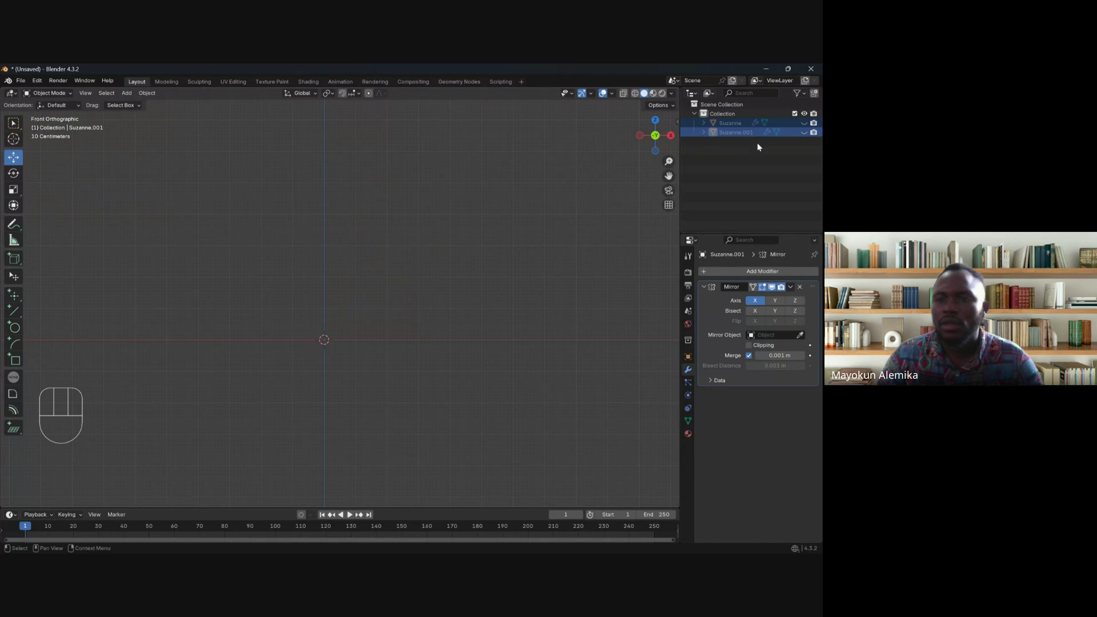
Step: Show and hide each of the two monkey heads in turn, leaving both hidden
{"action": "left_click", "coordinate": [804, 132]}
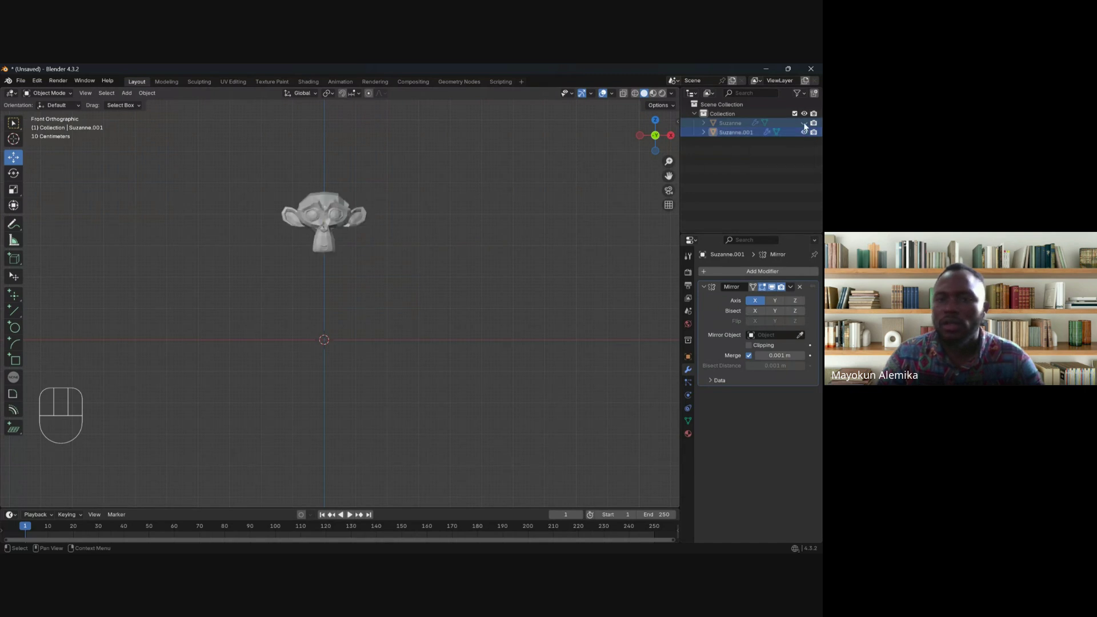
{"action": "left_click", "coordinate": [804, 132]}
{"action": "left_click", "coordinate": [804, 132]}
{"action": "left_click", "coordinate": [804, 132]}
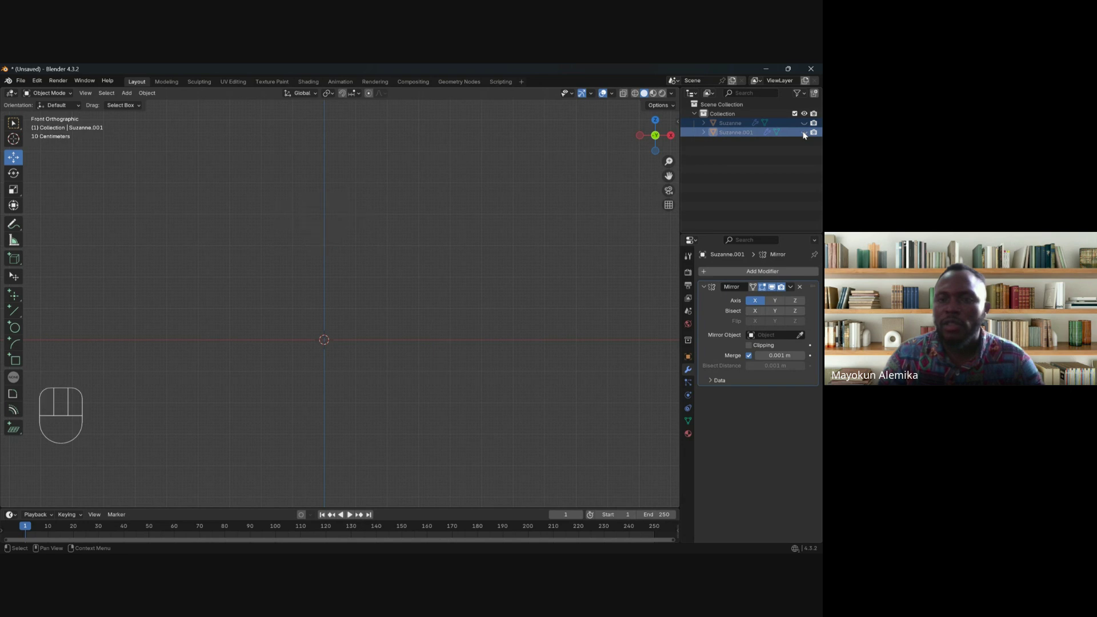
{"action": "left_click", "coordinate": [804, 132]}
{"action": "left_click", "coordinate": [803, 132]}
{"action": "left_click", "coordinate": [804, 123]}
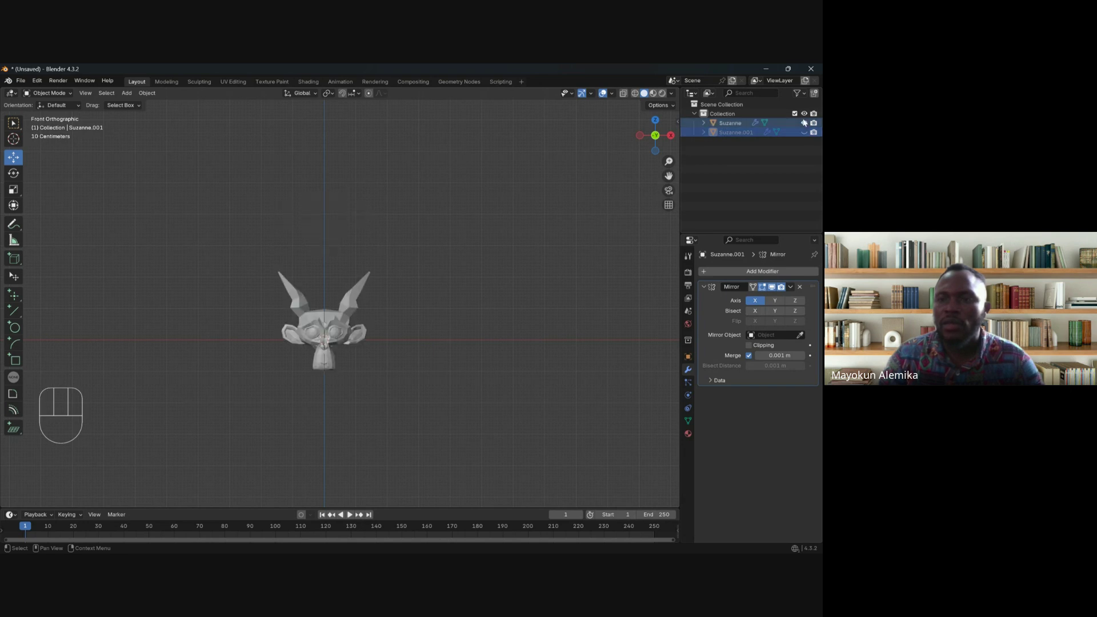
{"action": "left_click", "coordinate": [804, 123]}
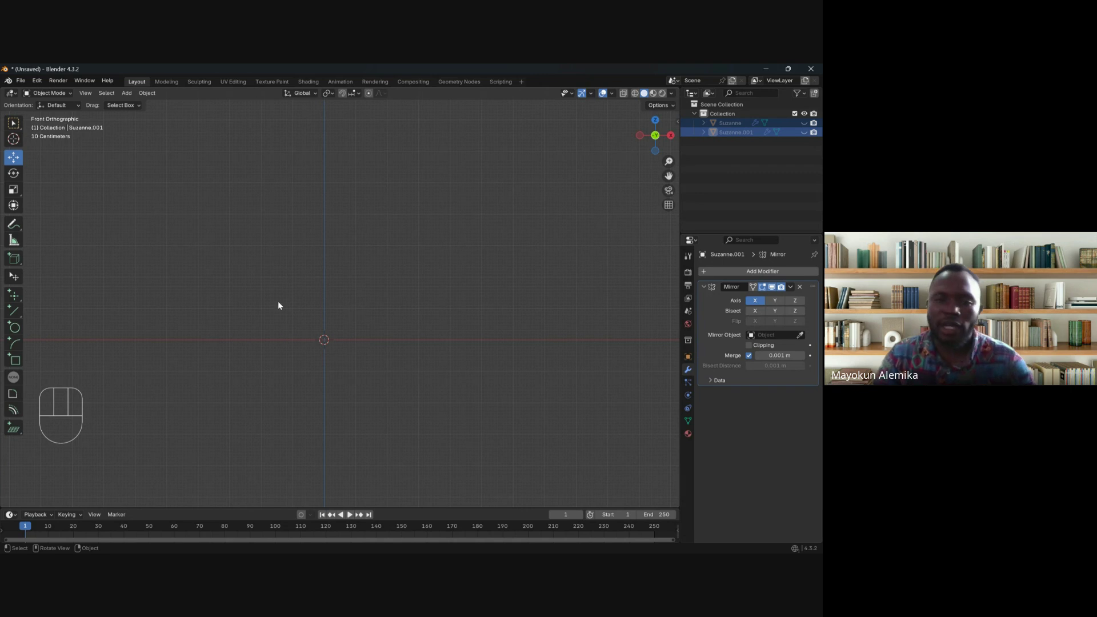
Step: Add a UV sphere at the scene origin and view it from the front
{"action": "scroll", "coordinate": [343, 334], "scroll_direction": "up", "scroll_amount": 3}
{"action": "key", "text": "shift+a"}
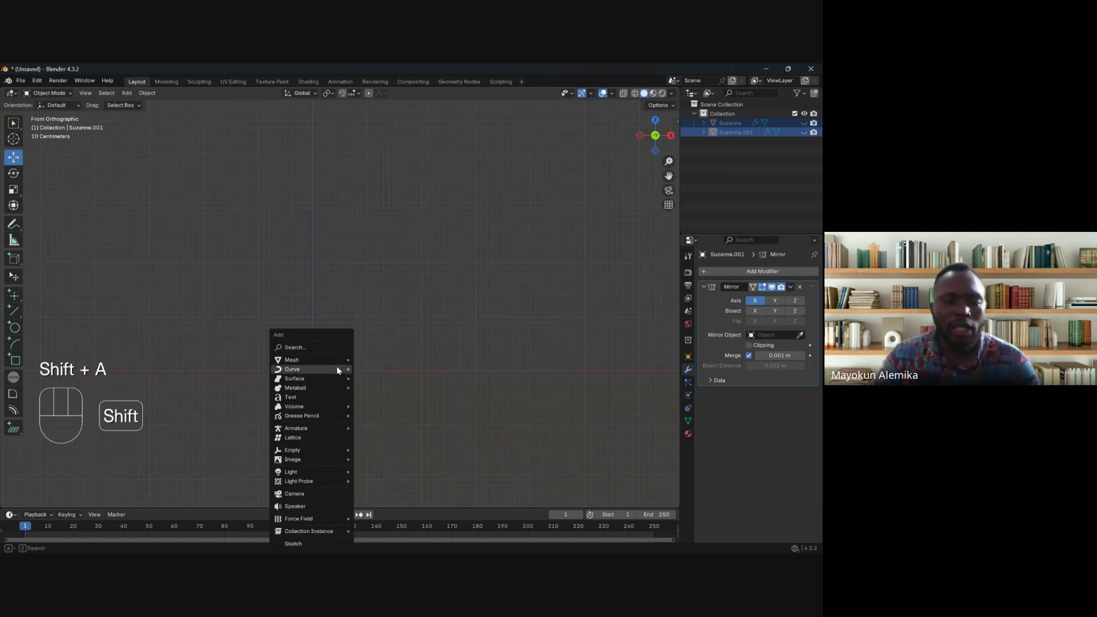
{"action": "mouse_move", "coordinate": [337, 369]}
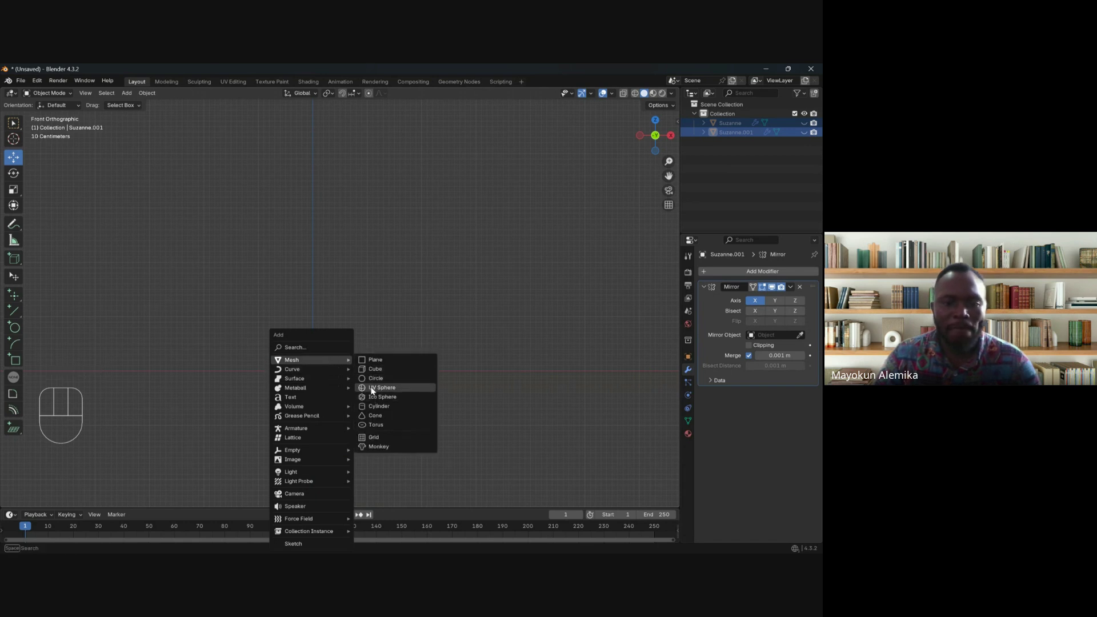
{"action": "left_click", "coordinate": [371, 387]}
{"action": "middle_click_drag", "start_coordinate": [269, 389], "coordinate": [323, 337], "text": "shift"}
{"action": "key", "text": "KP_1"}
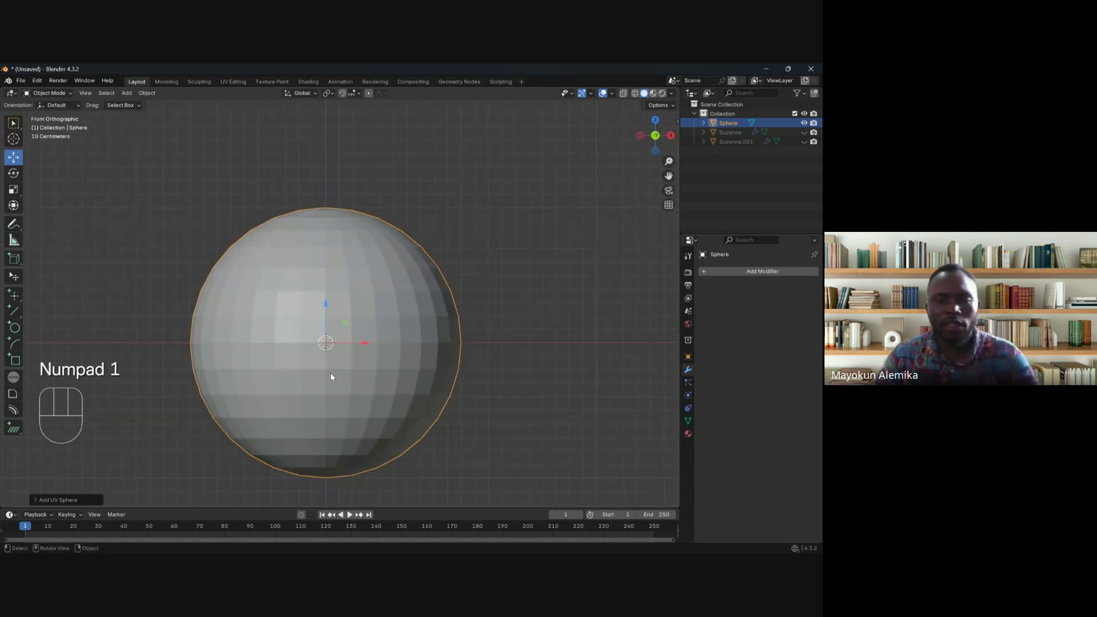
Step: Delete the vertices of the sphere's lower half using wireframe display in Edit Mode, and return to solid shading
{"action": "key", "text": "z"}
{"action": "left_click", "coordinate": [205, 375]}
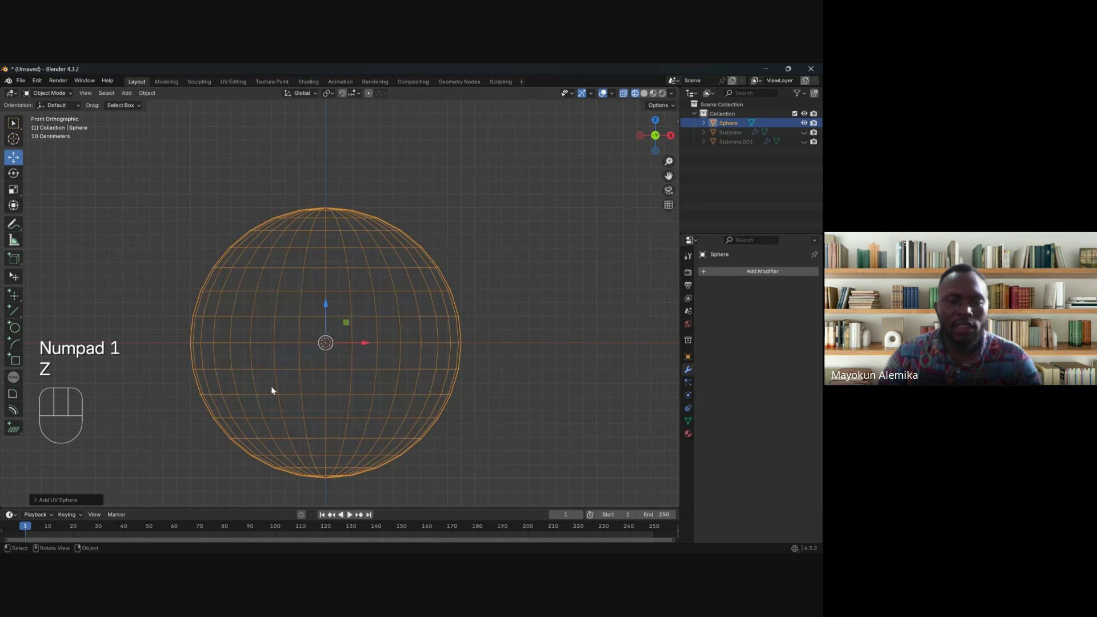
{"action": "key", "text": "Tab"}
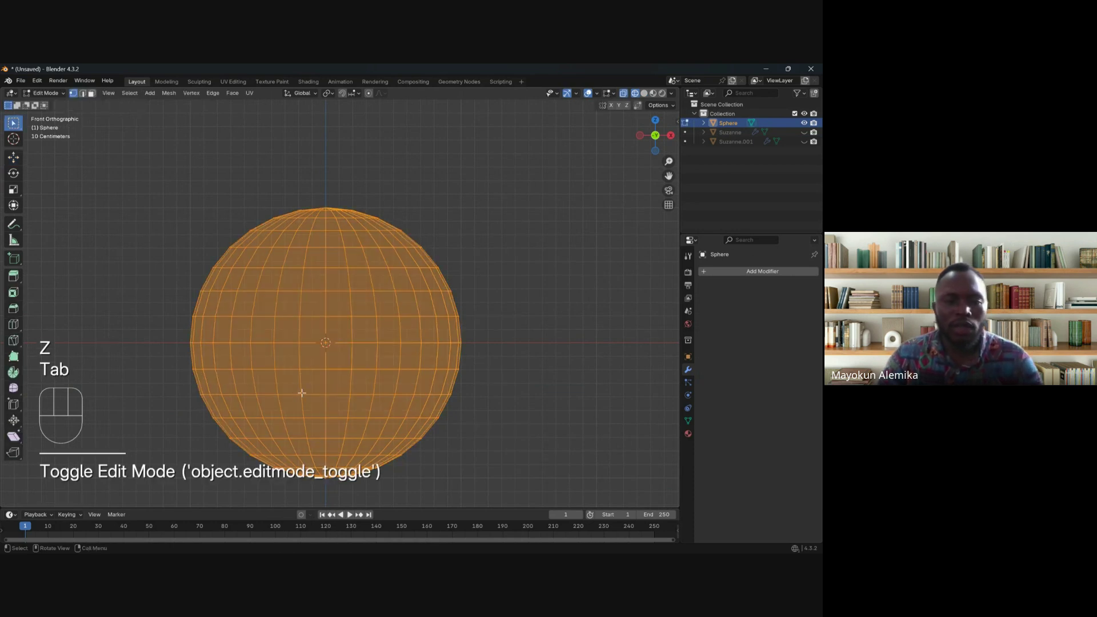
{"action": "scroll", "coordinate": [221, 371], "scroll_direction": "down", "scroll_amount": 2}
{"action": "scroll", "coordinate": [220, 371], "scroll_direction": "down", "scroll_amount": 1}
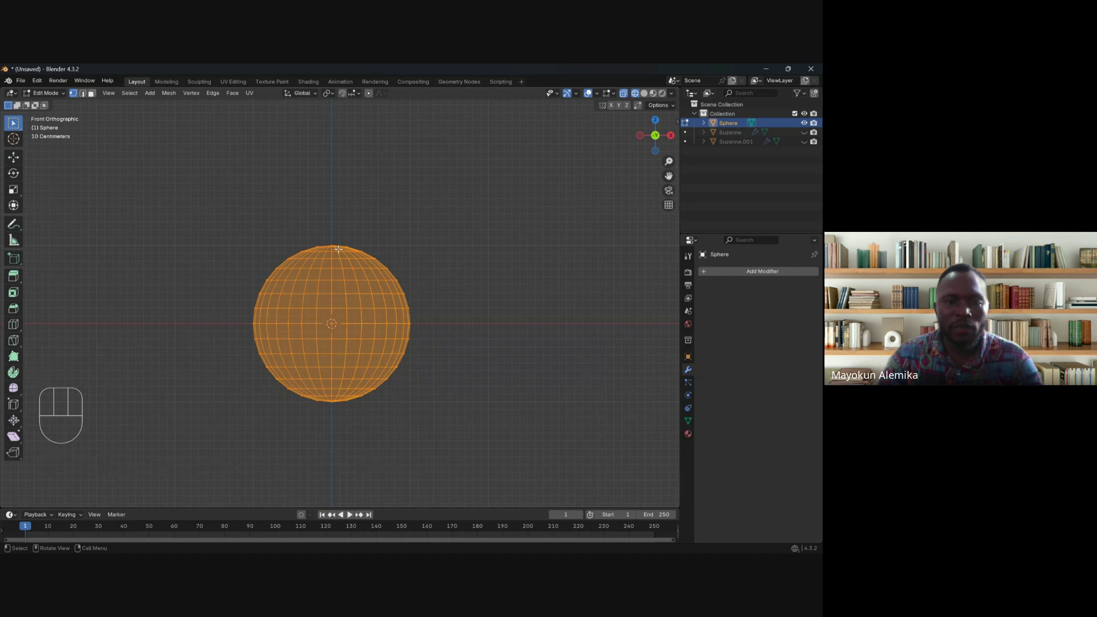
{"action": "left_click_drag", "start_coordinate": [234, 333], "coordinate": [464, 430]}
{"action": "key", "text": "x"}
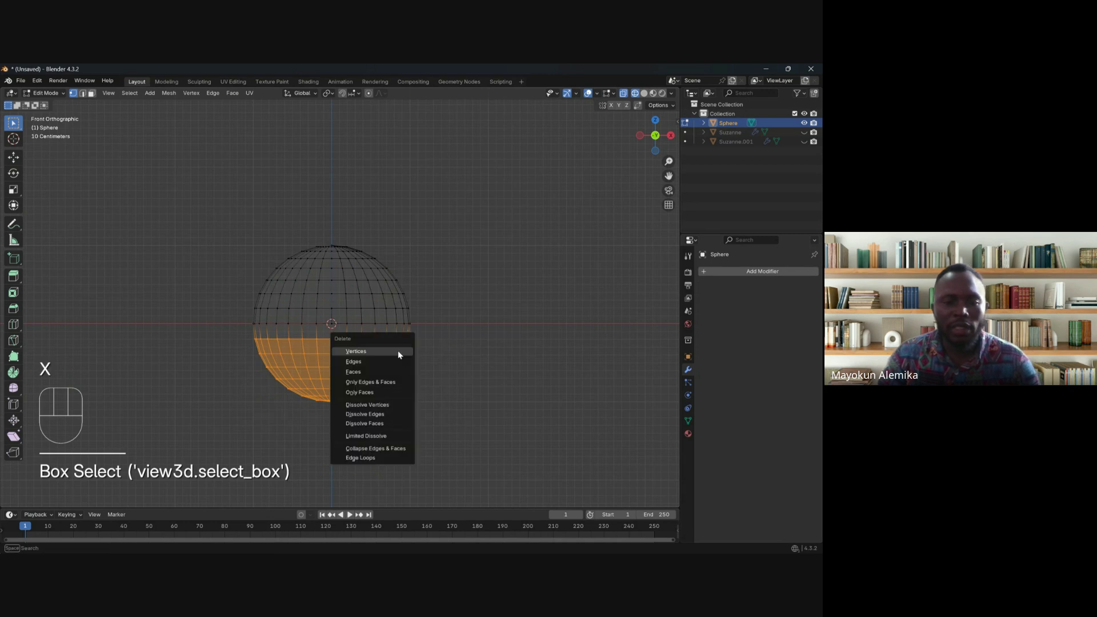
{"action": "left_click", "coordinate": [397, 351]}
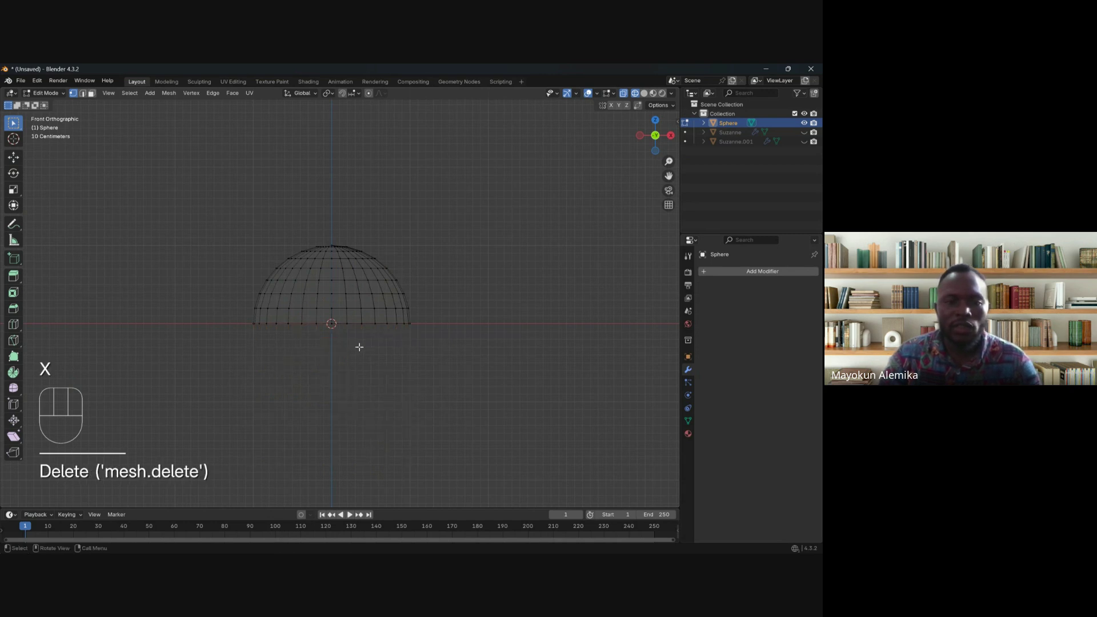
{"action": "key", "text": "z"}
{"action": "mouse_move", "coordinate": [421, 341]}
{"action": "middle_mouse_down"}
{"action": "mouse_move", "coordinate": [374, 369]}
{"action": "mouse_move", "coordinate": [383, 304]}
{"action": "middle_mouse_up"}
Step: Add a Mirror modifier to the half sphere while in Edit Mode
{"action": "key", "text": "Tab"}
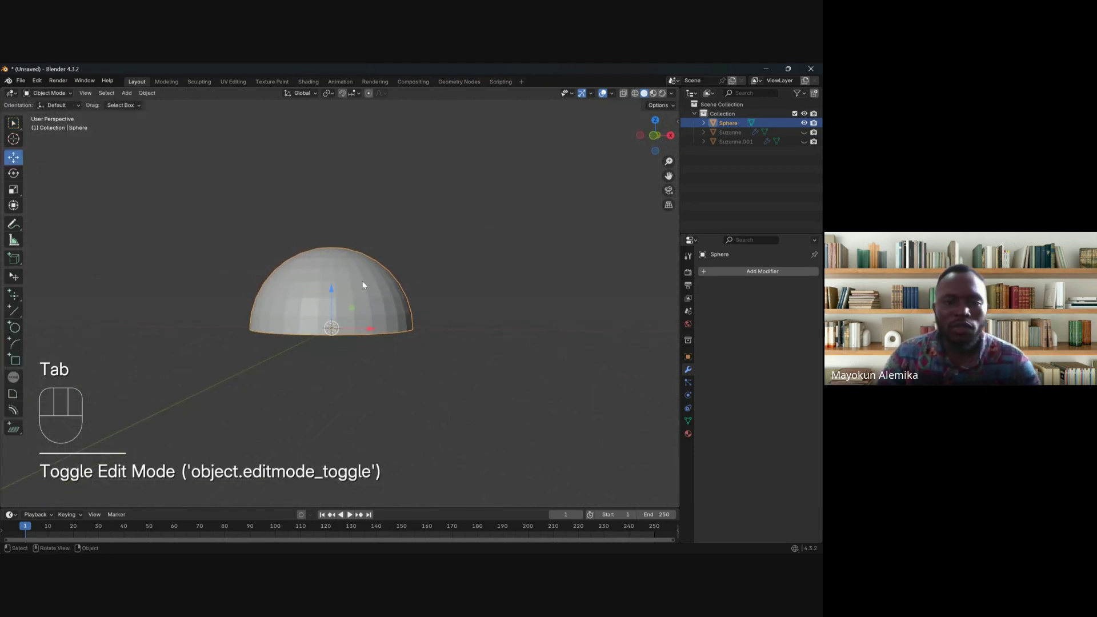
{"action": "left_click", "coordinate": [749, 278]}
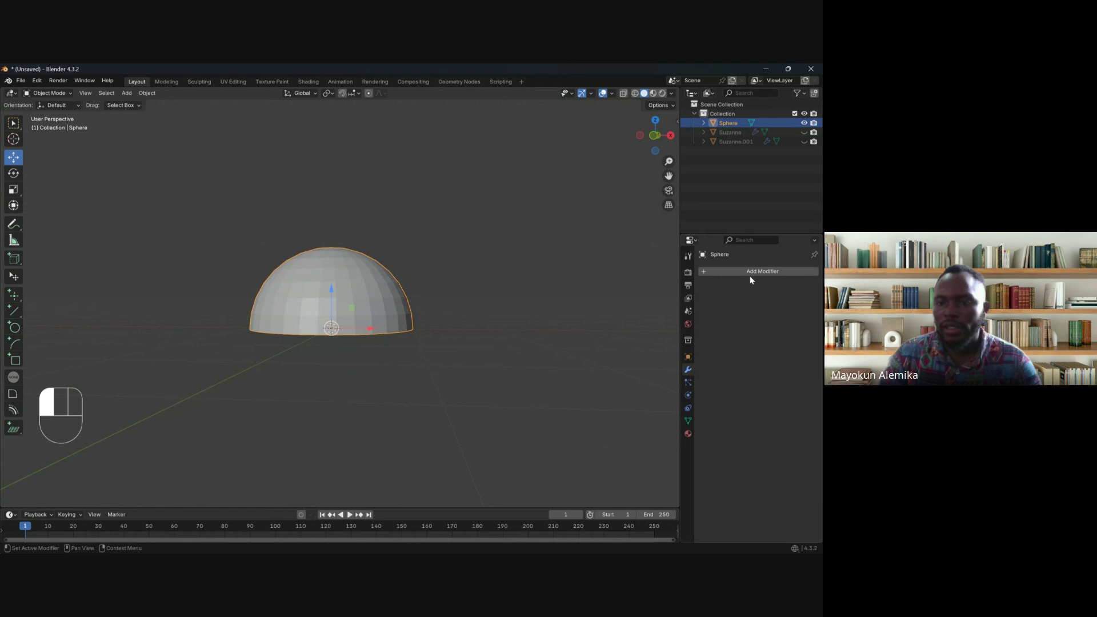
{"action": "key", "text": "Tab"}
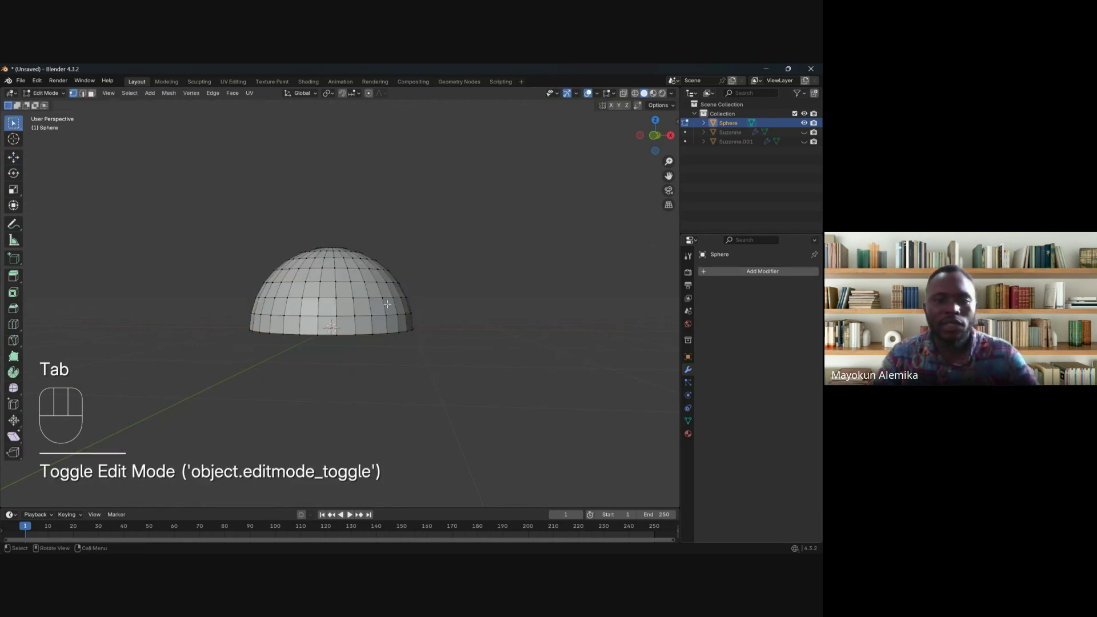
{"action": "left_click", "coordinate": [731, 272]}
{"action": "mouse_move", "coordinate": [729, 274]}
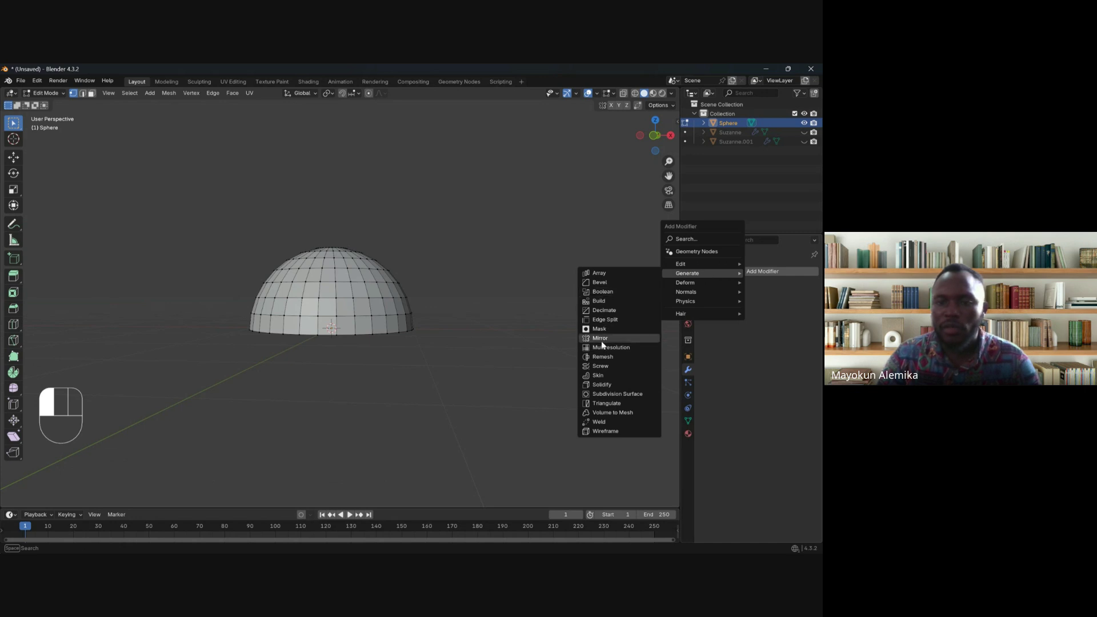
{"action": "left_click", "coordinate": [698, 239]}
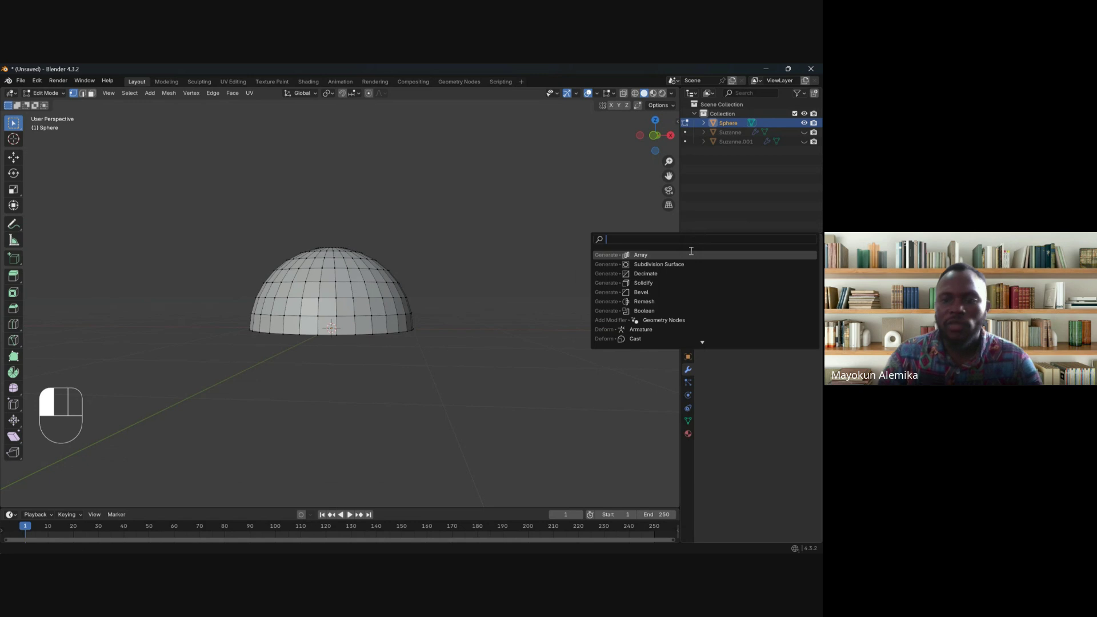
{"action": "type", "text": "mirr"}
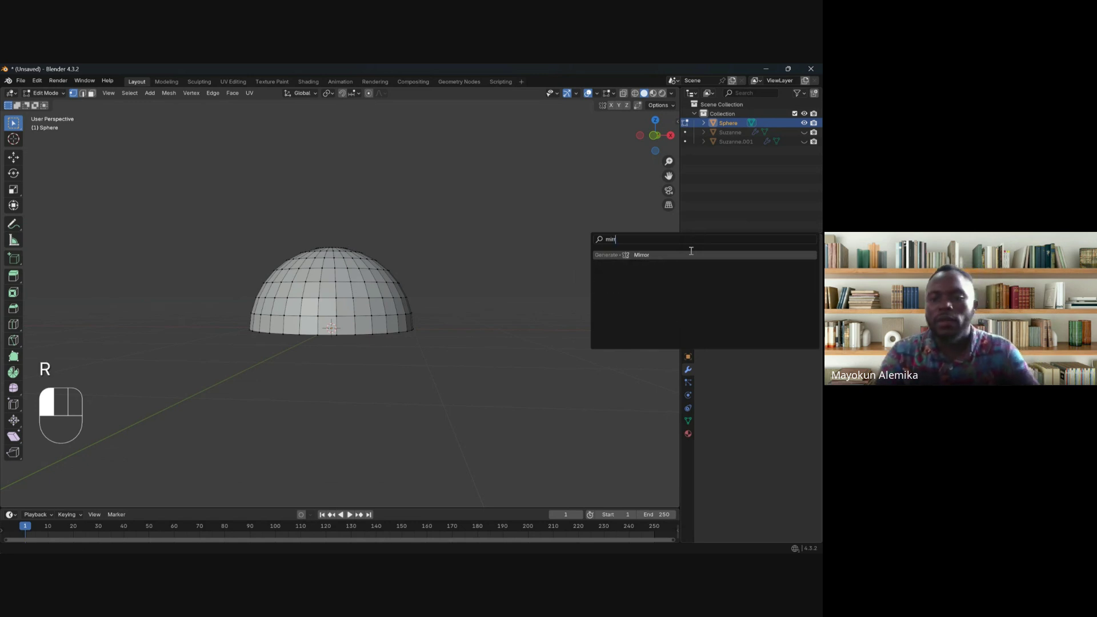
{"action": "left_click", "coordinate": [691, 254]}
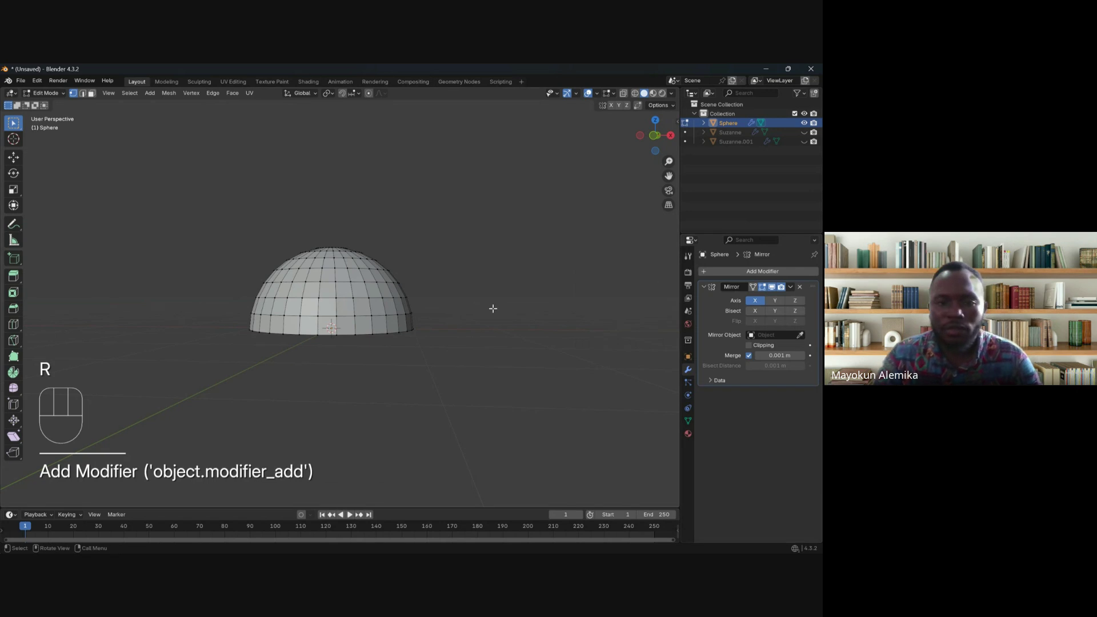
Step: Change the Mirror modifier's axis to Z only, with X disabled, while viewing the half sphere from the front
{"action": "key", "text": "KP_1"}
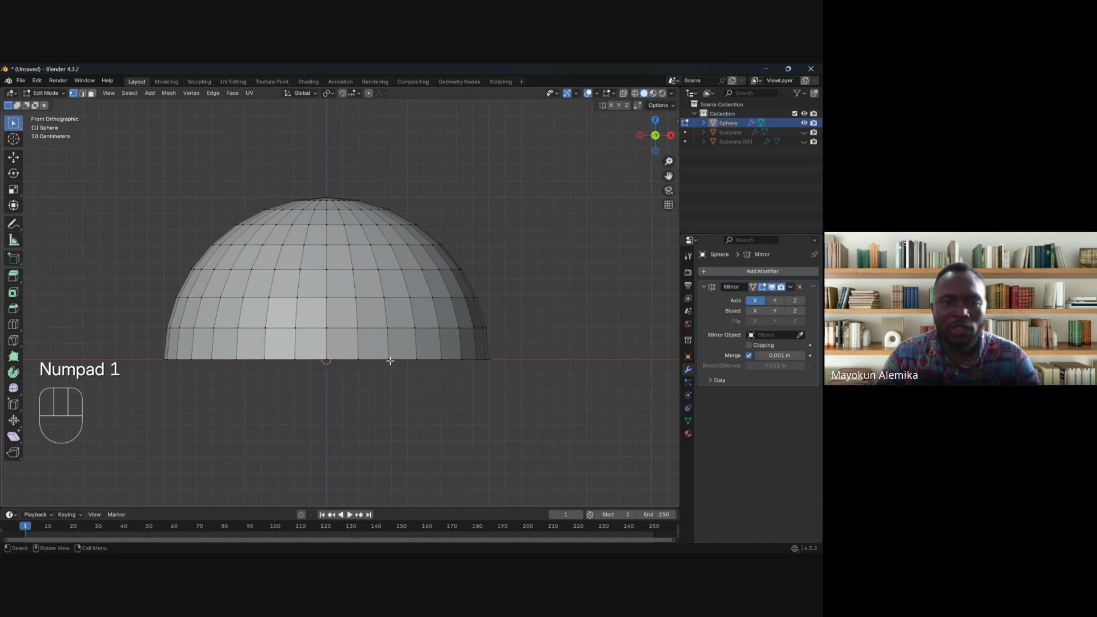
{"action": "mouse_move", "coordinate": [390, 361]}
{"action": "middle_mouse_down"}
{"action": "mouse_move", "coordinate": [394, 326]}
{"action": "mouse_move", "coordinate": [399, 355]}
{"action": "middle_mouse_up"}
{"action": "key", "text": "KP_1"}
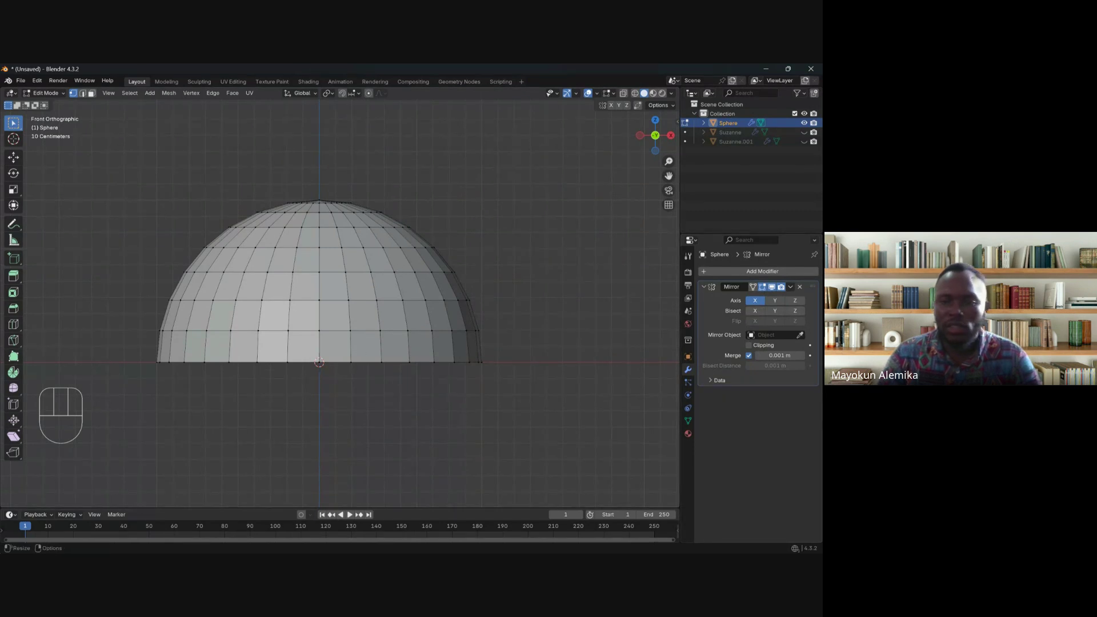
{"action": "scroll", "coordinate": [350, 341], "scroll_direction": "down", "scroll_amount": 2}
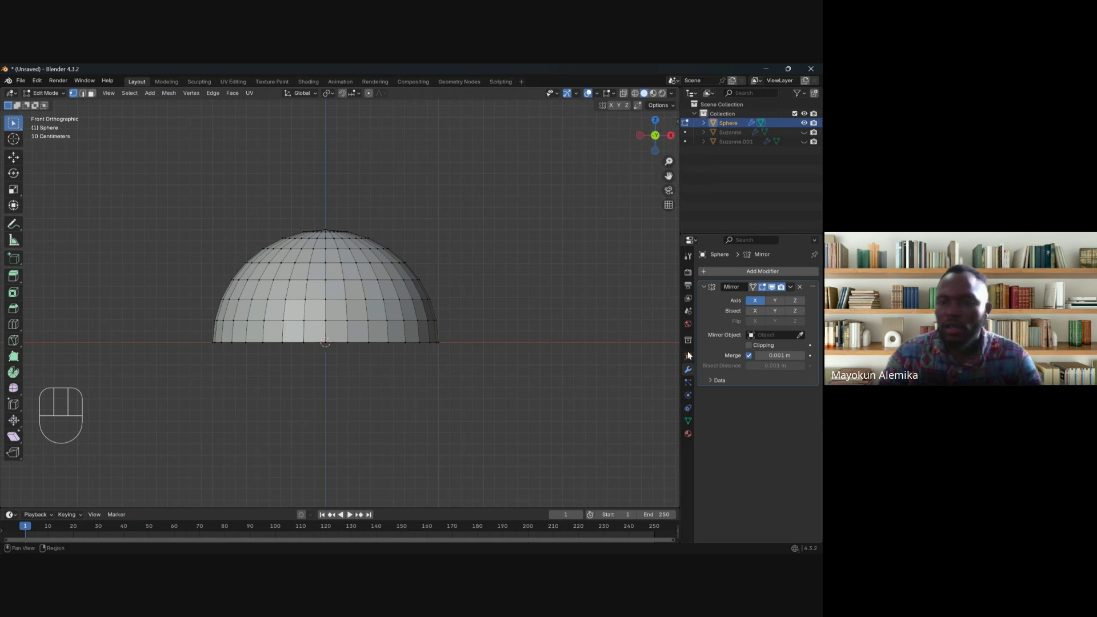
{"action": "left_click", "coordinate": [758, 301]}
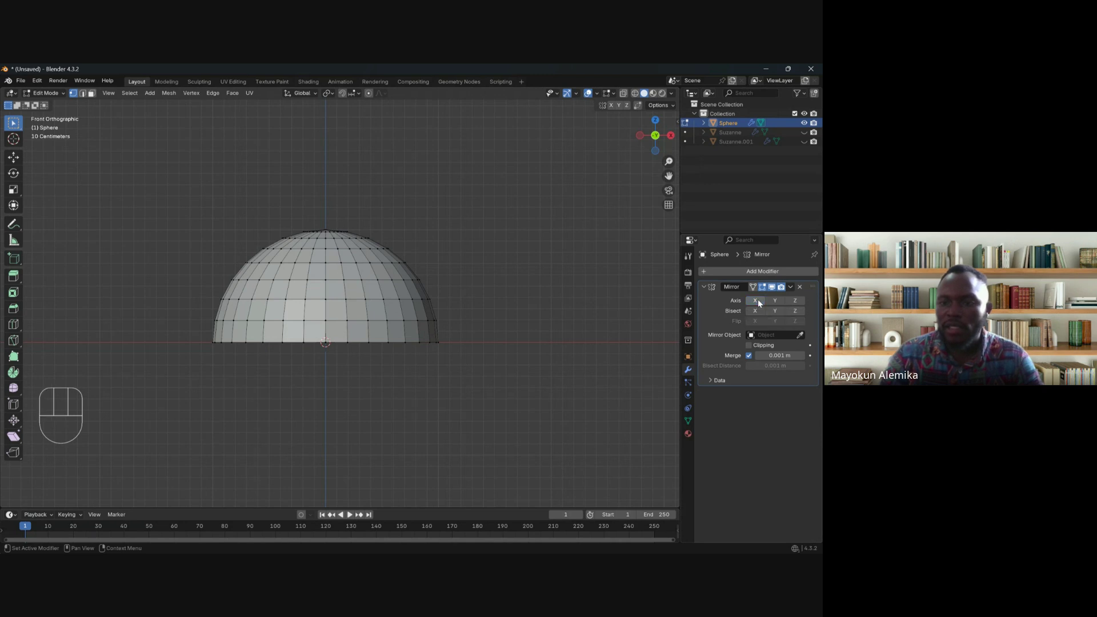
{"action": "left_click", "coordinate": [796, 302]}
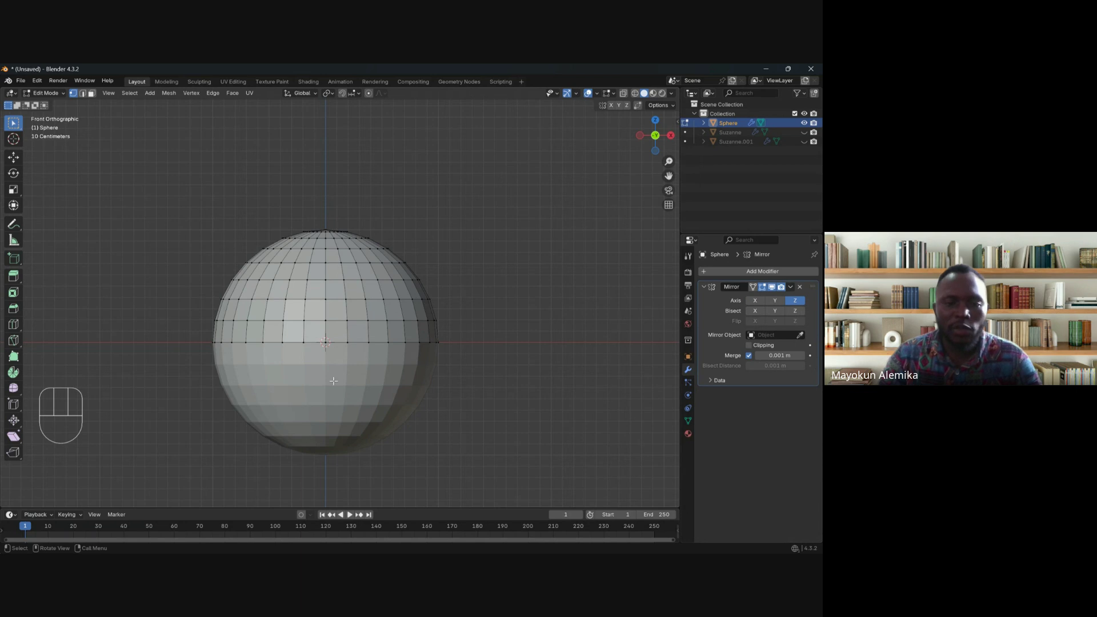
Step: Move three vertices on the front of the upper half outward to form spikes in front view
{"action": "left_click", "coordinate": [370, 252]}
{"action": "key", "text": "g"}
{"action": "left_click", "coordinate": [436, 235]}
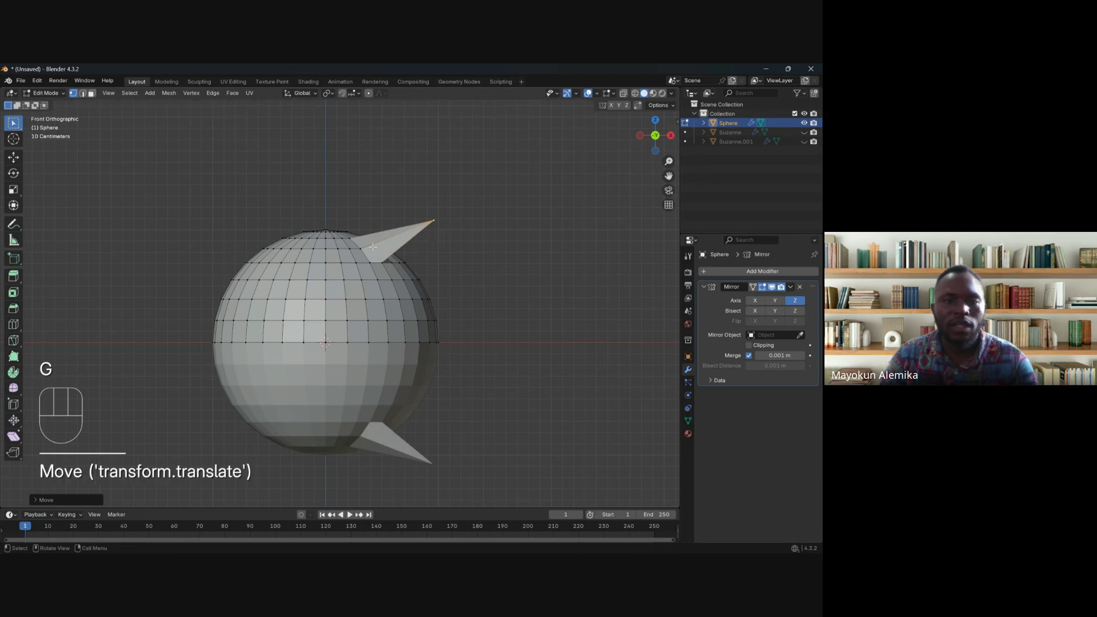
{"action": "left_click", "coordinate": [297, 252]}
{"action": "key", "text": "g"}
{"action": "left_click", "coordinate": [270, 242]}
{"action": "key", "text": "g"}
{"action": "left_click", "coordinate": [248, 243]}
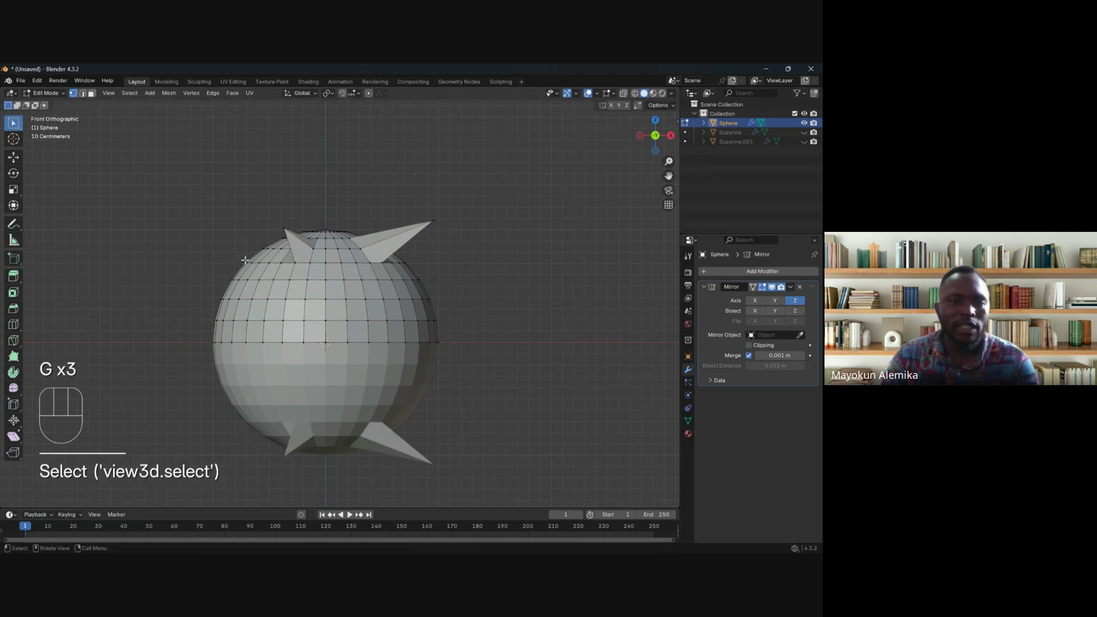
{"action": "key", "text": "g"}
{"action": "left_click", "coordinate": [224, 235]}
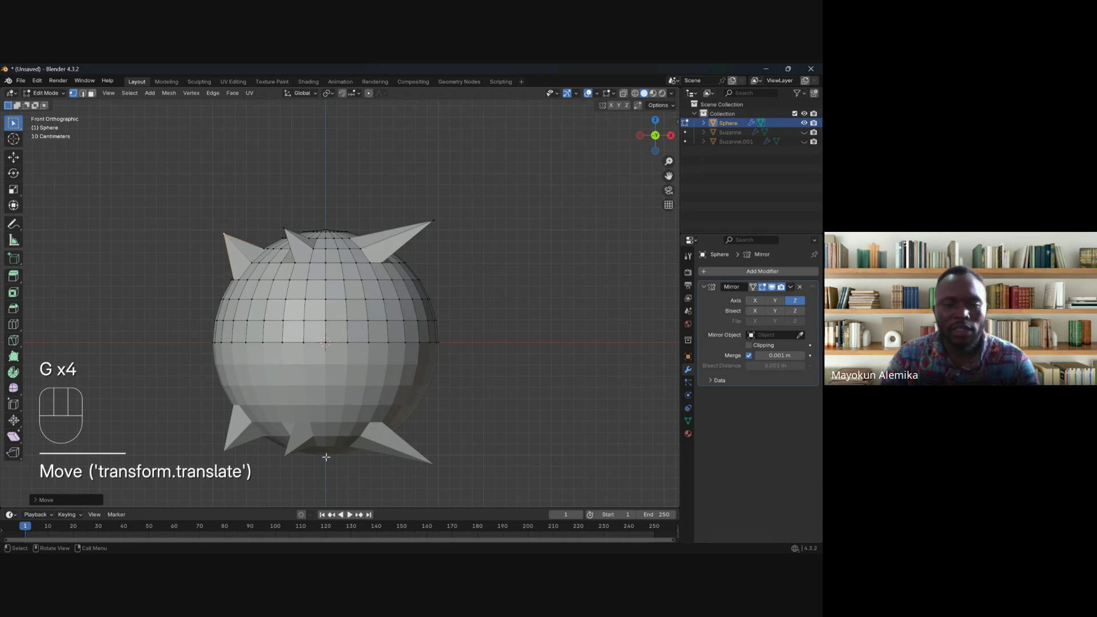
Step: Move two more vertices around the side and back of the upper half to form additional spikes
{"action": "middle_click_drag", "start_coordinate": [325, 457], "coordinate": [295, 404]}
{"action": "scroll", "coordinate": [301, 392], "scroll_direction": "up", "scroll_amount": 3}
{"action": "middle_click_drag", "start_coordinate": [295, 404], "coordinate": [371, 434], "text": "shift"}
{"action": "left_click", "coordinate": [230, 276]}
{"action": "key", "text": "g"}
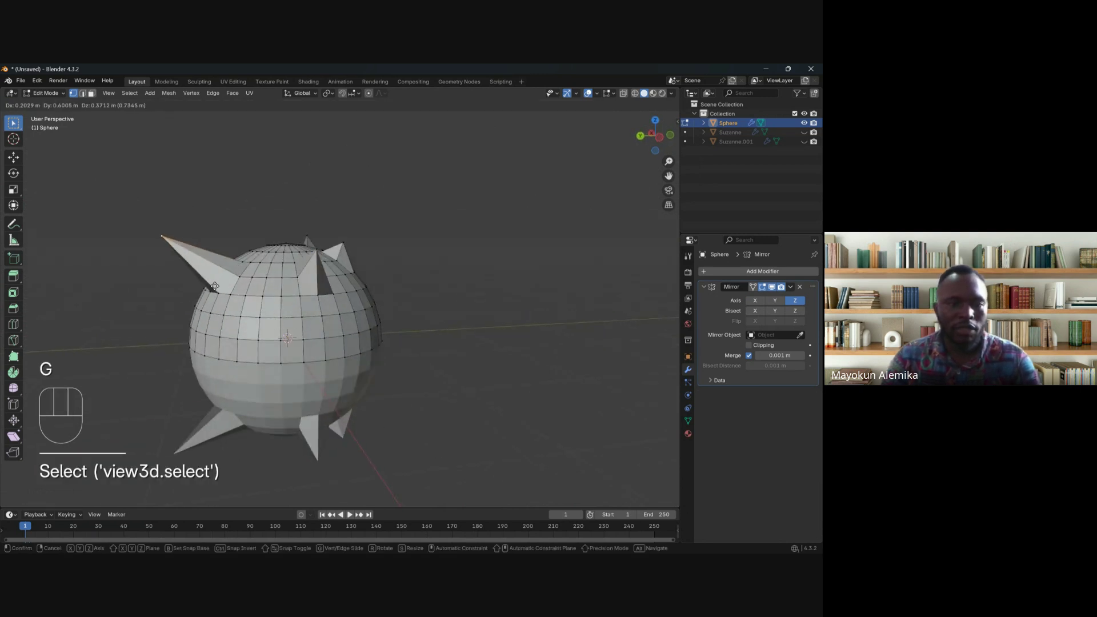
{"action": "left_click", "coordinate": [219, 288]}
{"action": "middle_click_drag", "start_coordinate": [219, 288], "coordinate": [309, 357]}
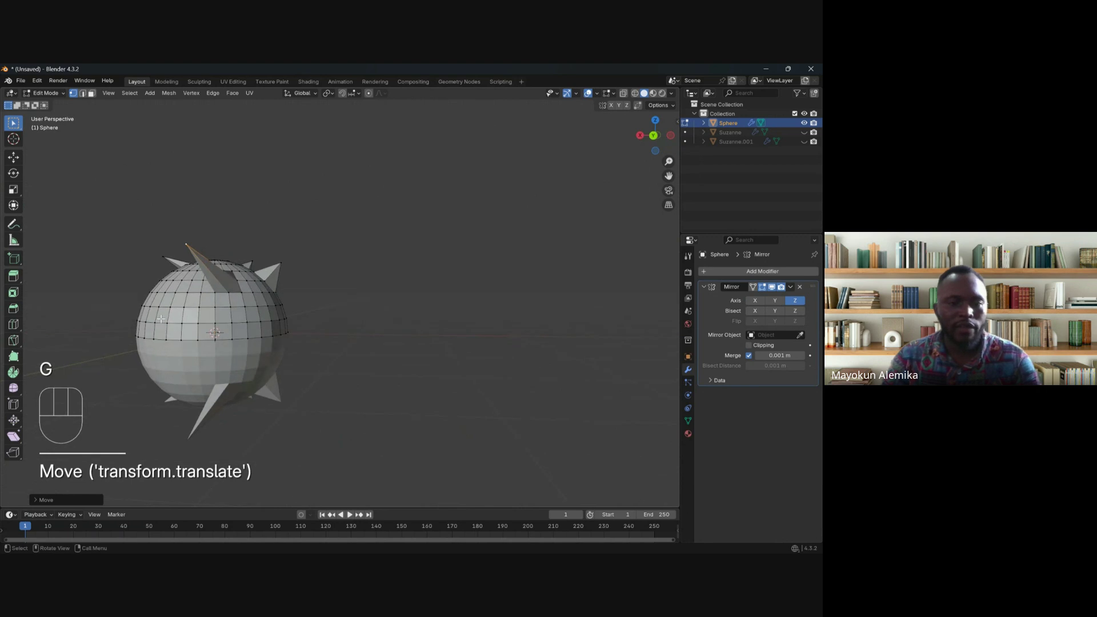
{"action": "left_click", "coordinate": [168, 288]}
{"action": "key", "text": "g"}
{"action": "left_click", "coordinate": [198, 324]}
{"action": "middle_click_drag", "start_coordinate": [198, 323], "coordinate": [221, 393]}
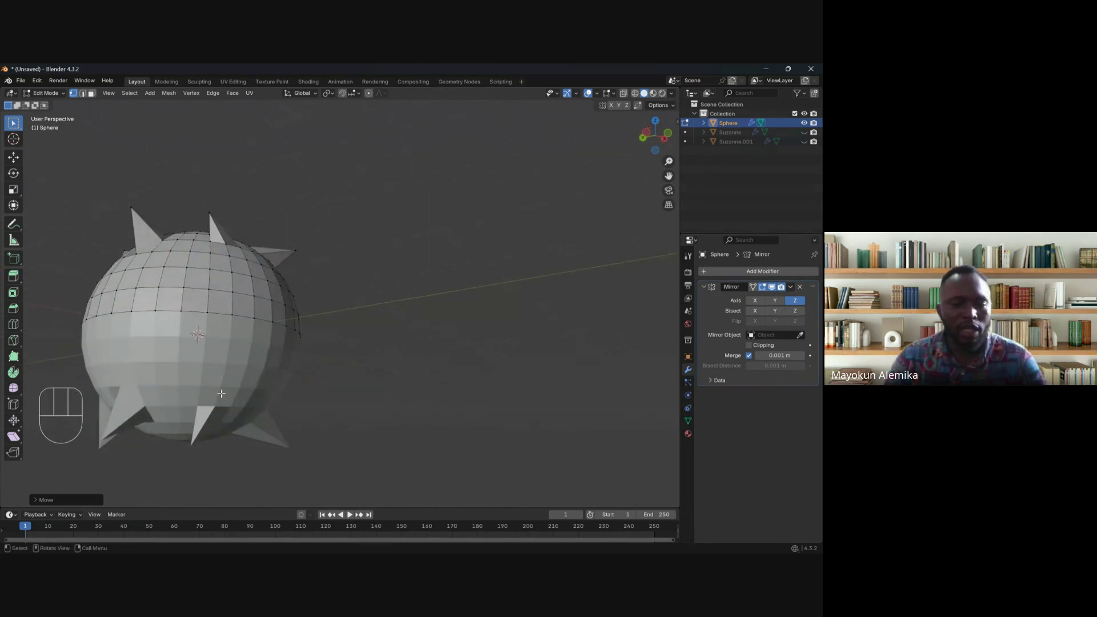
Step: Remove the Mirror modifier from the spiked sphere and check the remaining half in front view
{"action": "left_click", "coordinate": [802, 291]}
{"action": "middle_click_drag", "start_coordinate": [298, 355], "coordinate": [361, 375]}
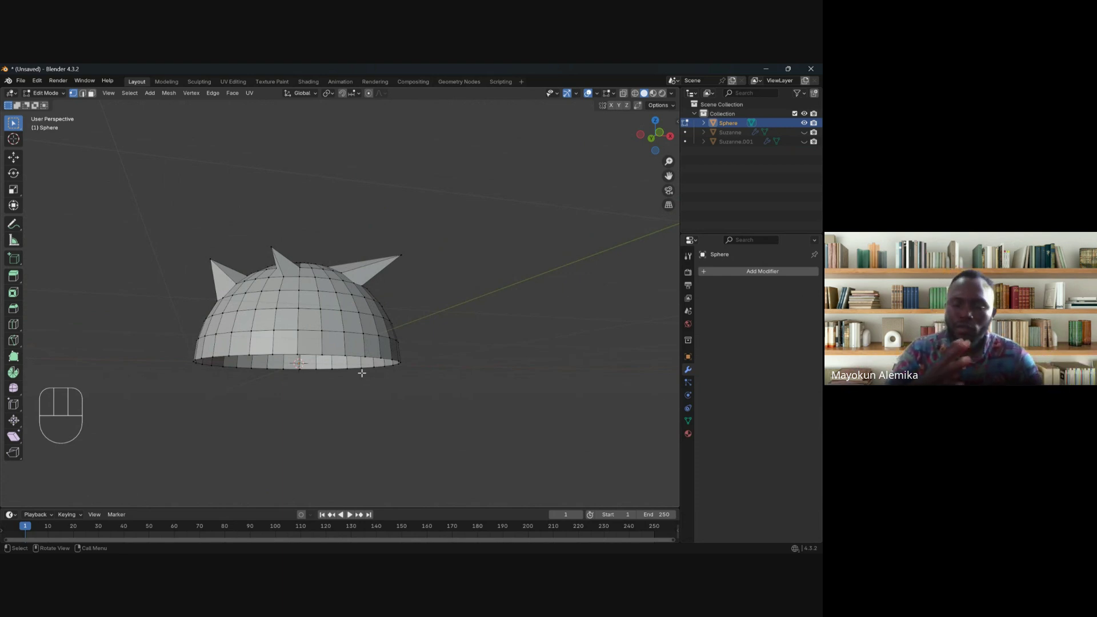
{"action": "key", "text": "KP_1"}
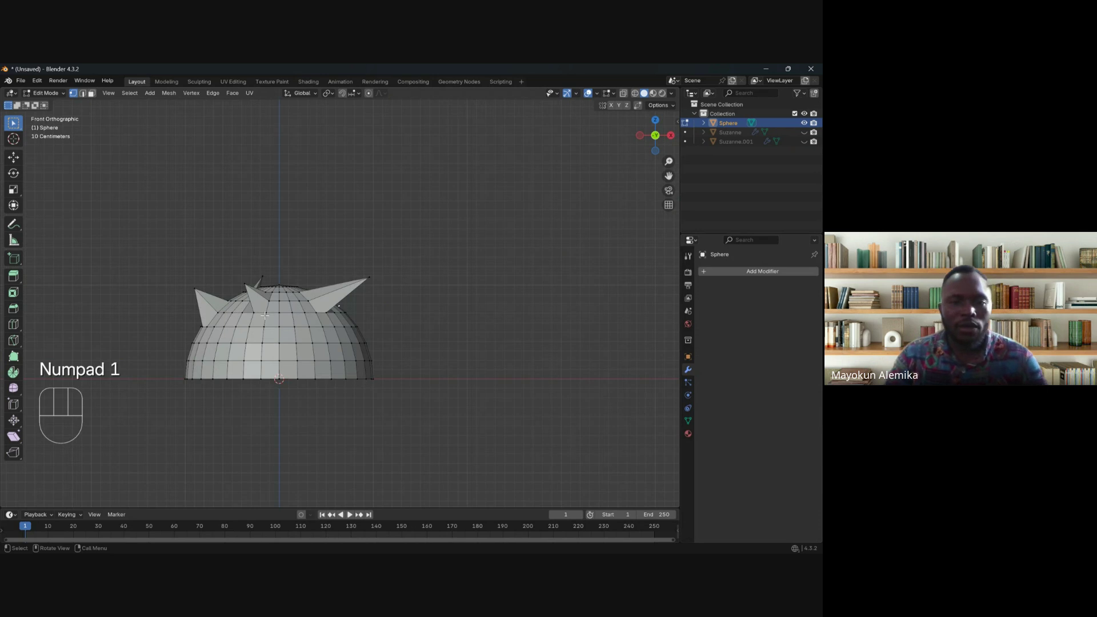
{"action": "middle_click_drag", "start_coordinate": [319, 349], "coordinate": [332, 388], "text": "shift"}
{"action": "scroll", "coordinate": [320, 325], "scroll_direction": "up", "scroll_amount": 3}
{"action": "scroll", "coordinate": [320, 326], "scroll_direction": "down", "scroll_amount": 2}
{"action": "key", "text": "KP_1"}
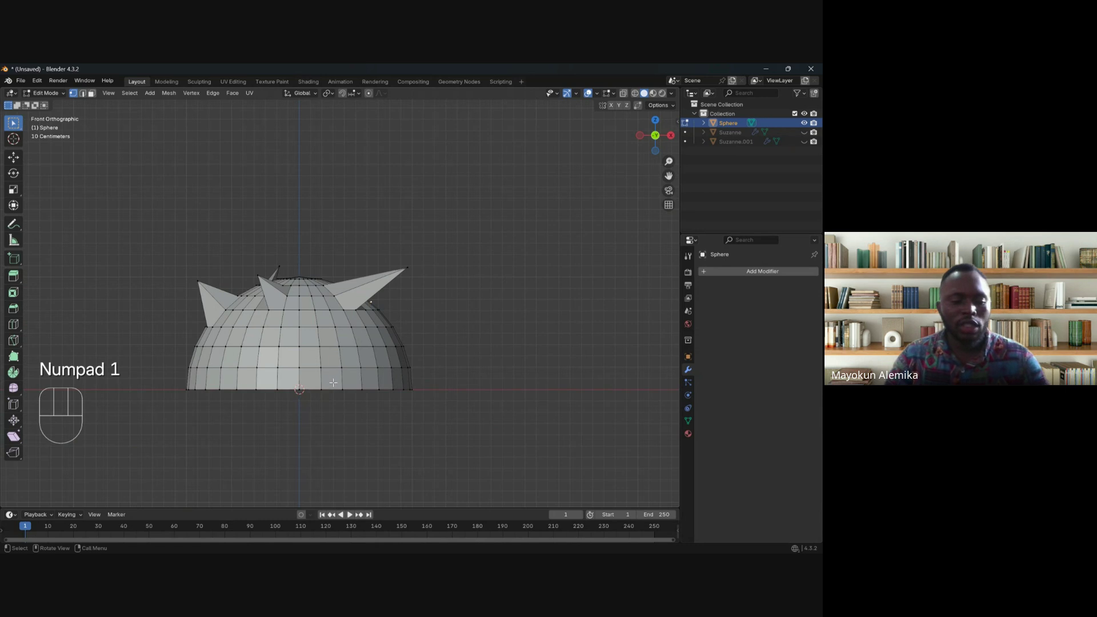
Step: Delete the spiked half sphere in Object Mode and add a new UV sphere in its place
{"action": "key", "text": "Tab"}
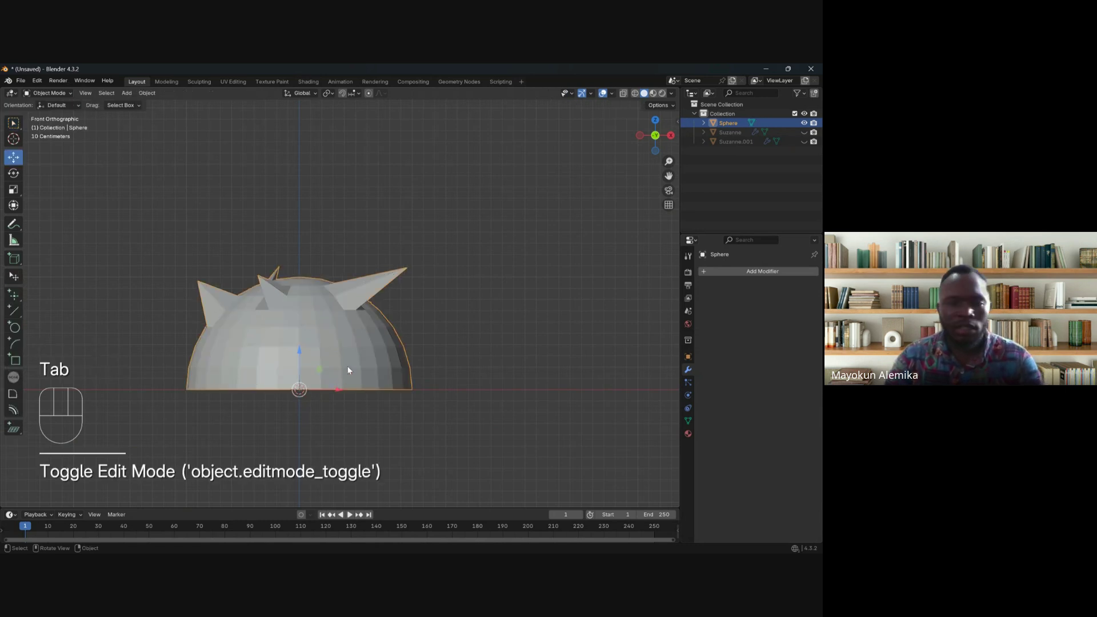
{"action": "key", "text": "x"}
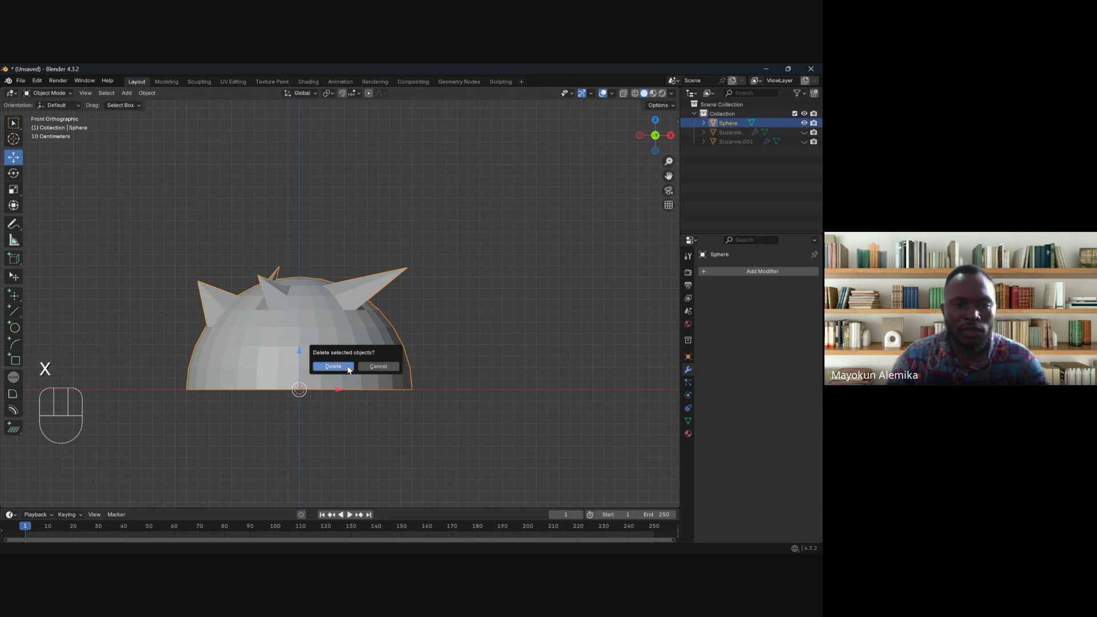
{"action": "left_click", "coordinate": [349, 369]}
{"action": "key", "text": "shift+a"}
{"action": "mouse_move", "coordinate": [304, 350]}
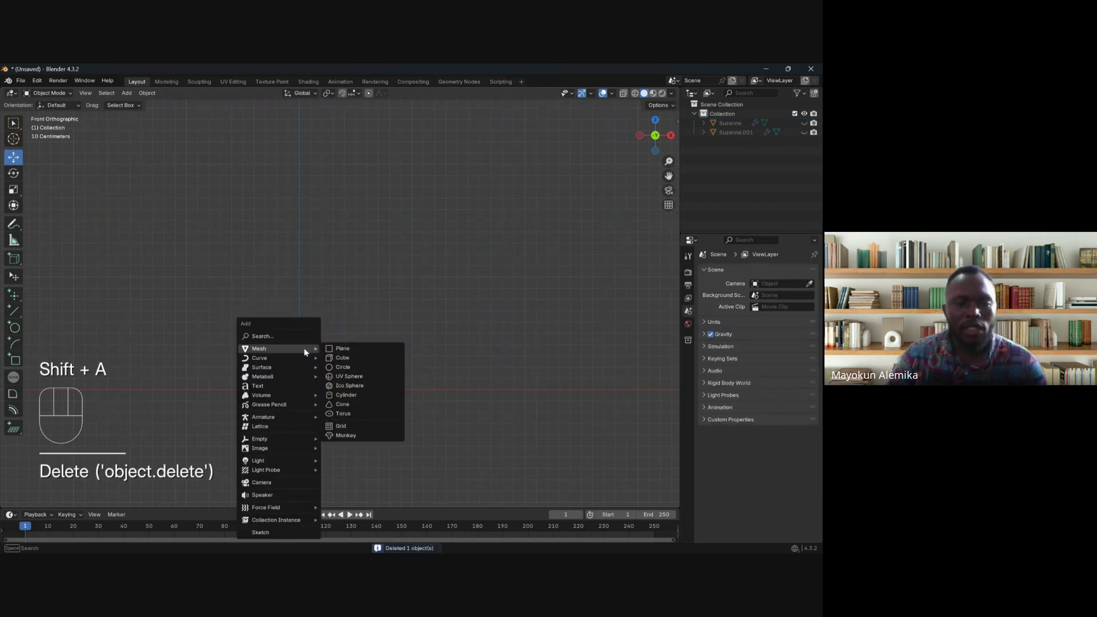
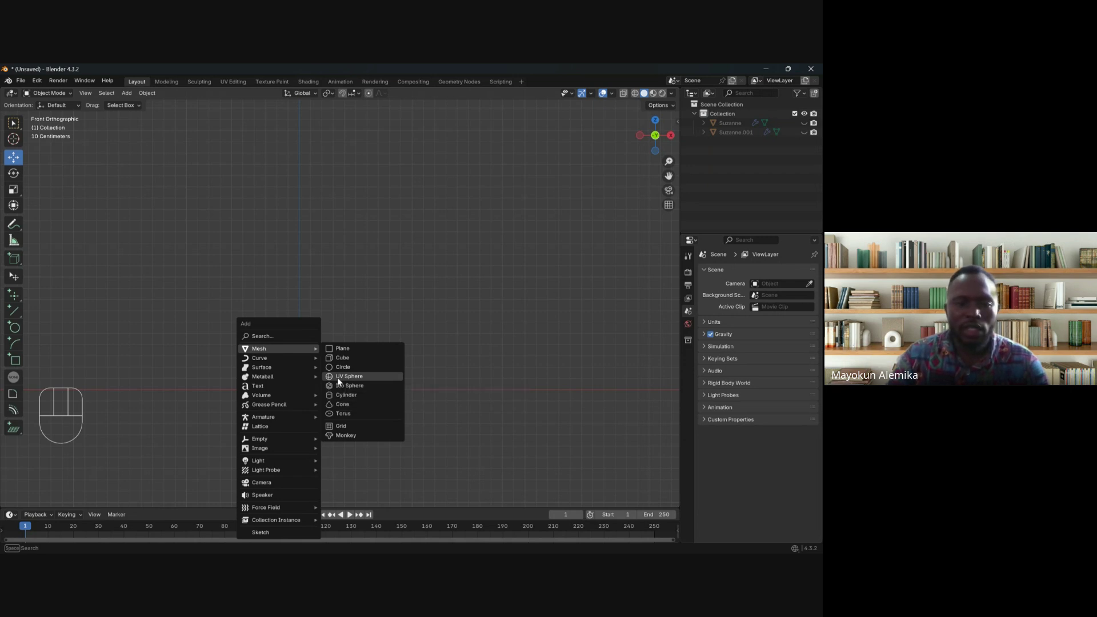
{"action": "left_click", "coordinate": [337, 377]}
{"action": "scroll", "coordinate": [337, 381], "scroll_direction": "down", "scroll_amount": 3}
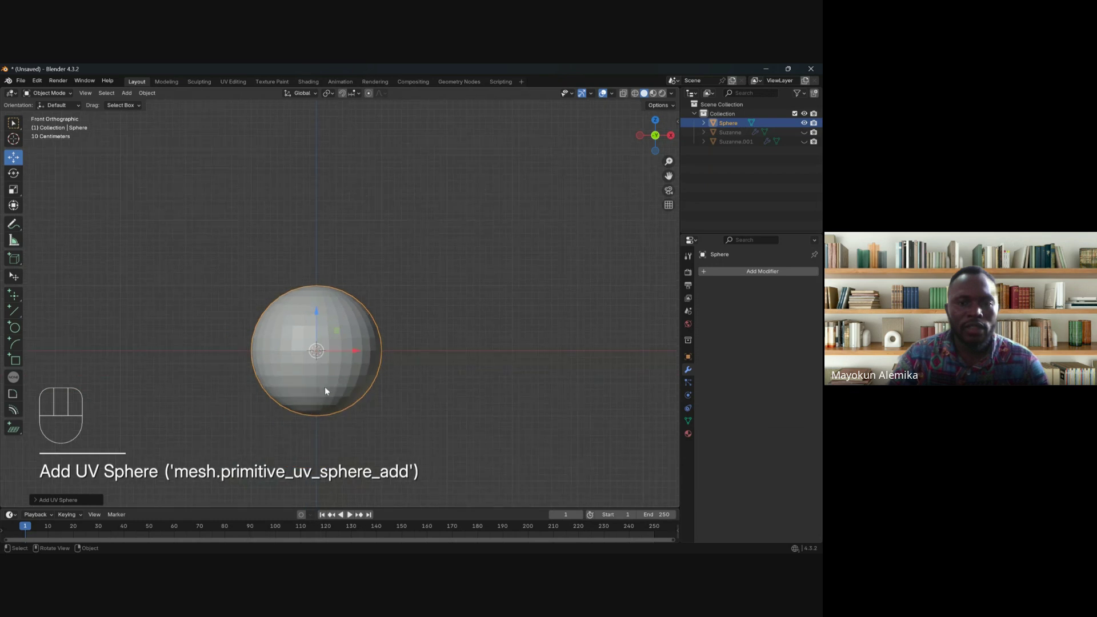
{"action": "mouse_move", "coordinate": [324, 386]}
{"action": "middle_mouse_down"}
{"action": "mouse_move", "coordinate": [228, 399]}
{"action": "mouse_move", "coordinate": [240, 380]}
{"action": "mouse_move", "coordinate": [314, 374]}
{"action": "mouse_move", "coordinate": [305, 380]}
{"action": "middle_mouse_up"}
Step: Delete the vertices of the new sphere's lower half in wireframe front view
{"action": "key", "text": "Tab"}
{"action": "key", "text": "KP_1"}
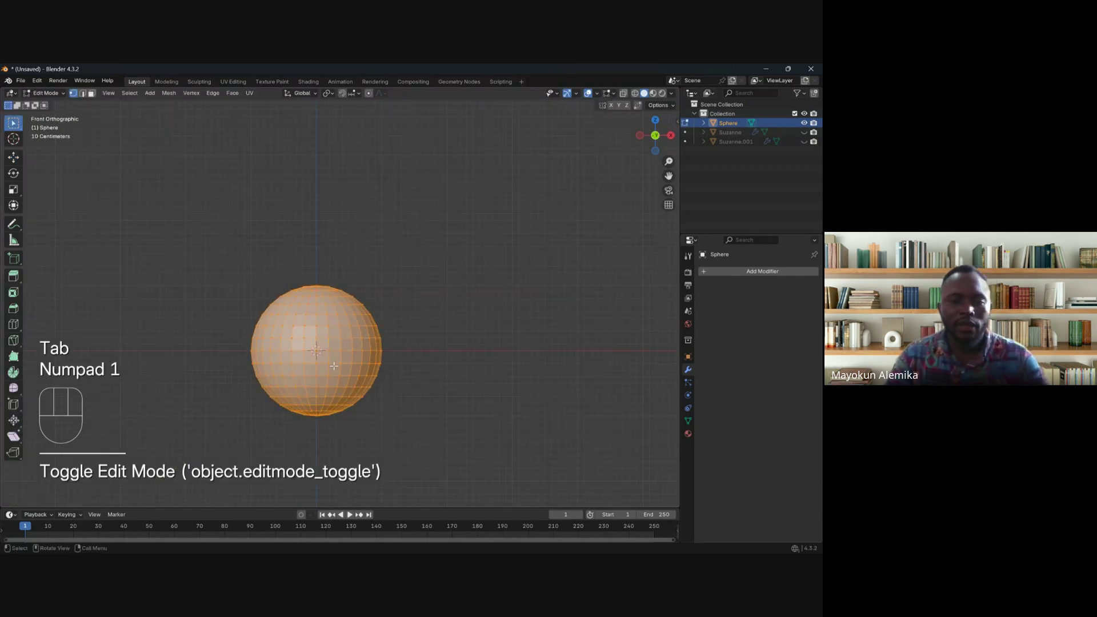
{"action": "middle_click_drag", "start_coordinate": [328, 368], "coordinate": [337, 352], "text": "shift"}
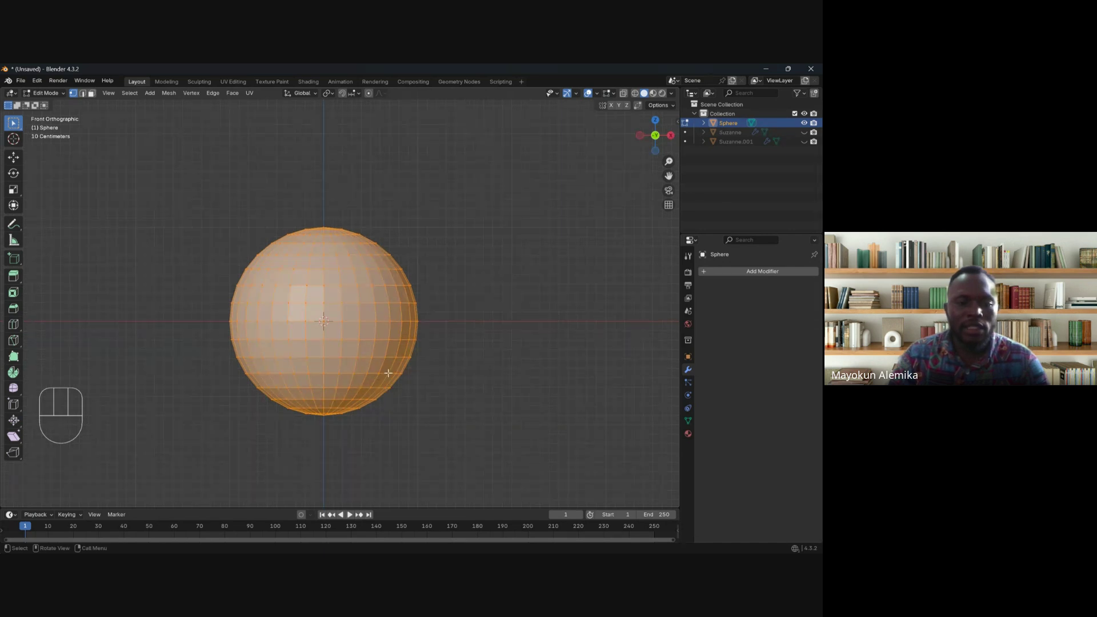
{"action": "key", "text": "z"}
{"action": "left_click", "coordinate": [436, 399]}
{"action": "mouse_move", "coordinate": [209, 330]}
{"action": "left_mouse_down"}
{"action": "mouse_move", "coordinate": [251, 359]}
{"action": "mouse_move", "coordinate": [480, 427]}
{"action": "left_mouse_up"}
{"action": "key", "text": "x"}
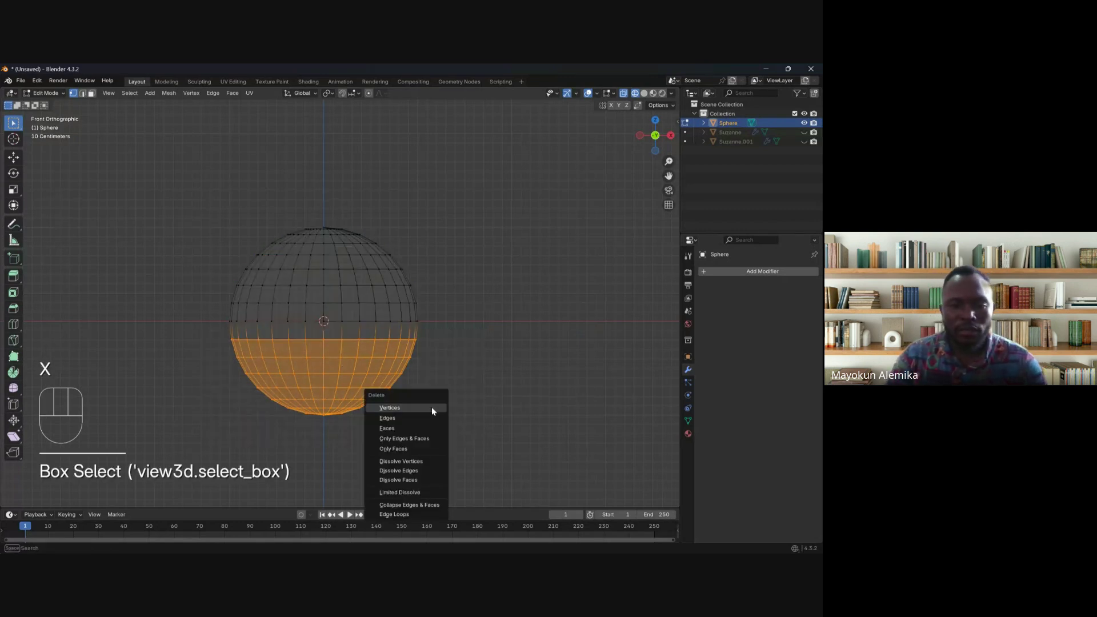
{"action": "left_click", "coordinate": [431, 407]}
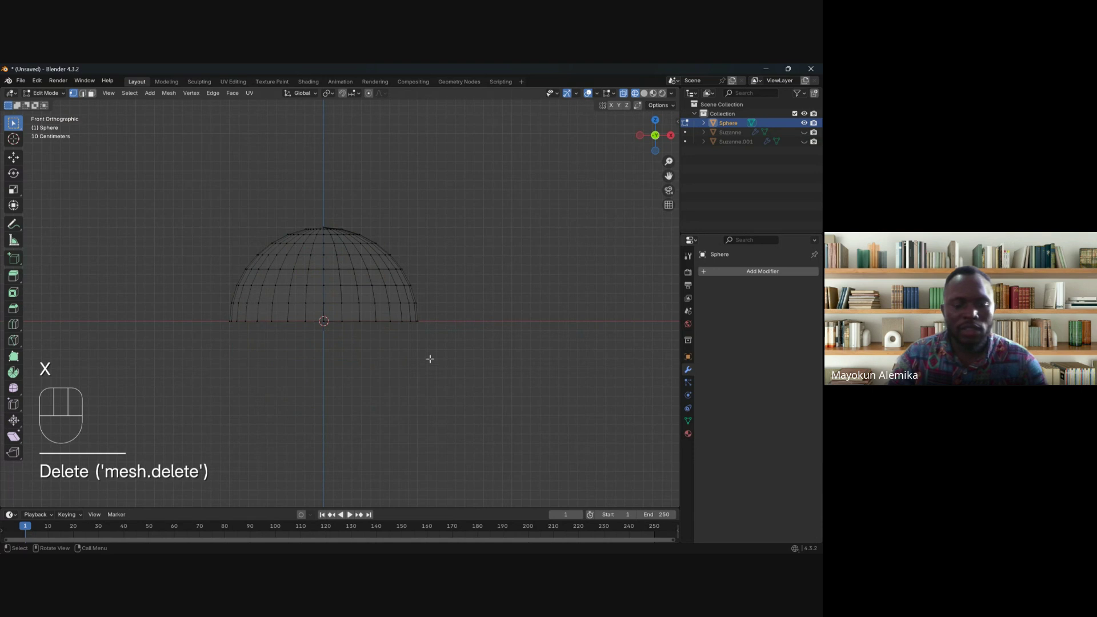
Step: Delete the vertices on the negative X side of the dome, leaving a quarter sphere, and return to solid shading
{"action": "left_click_drag", "start_coordinate": [193, 167], "coordinate": [321, 391]}
{"action": "scroll", "coordinate": [305, 263], "scroll_direction": "up", "scroll_amount": 3}
{"action": "middle_click_drag", "start_coordinate": [305, 252], "coordinate": [322, 269], "text": "shift"}
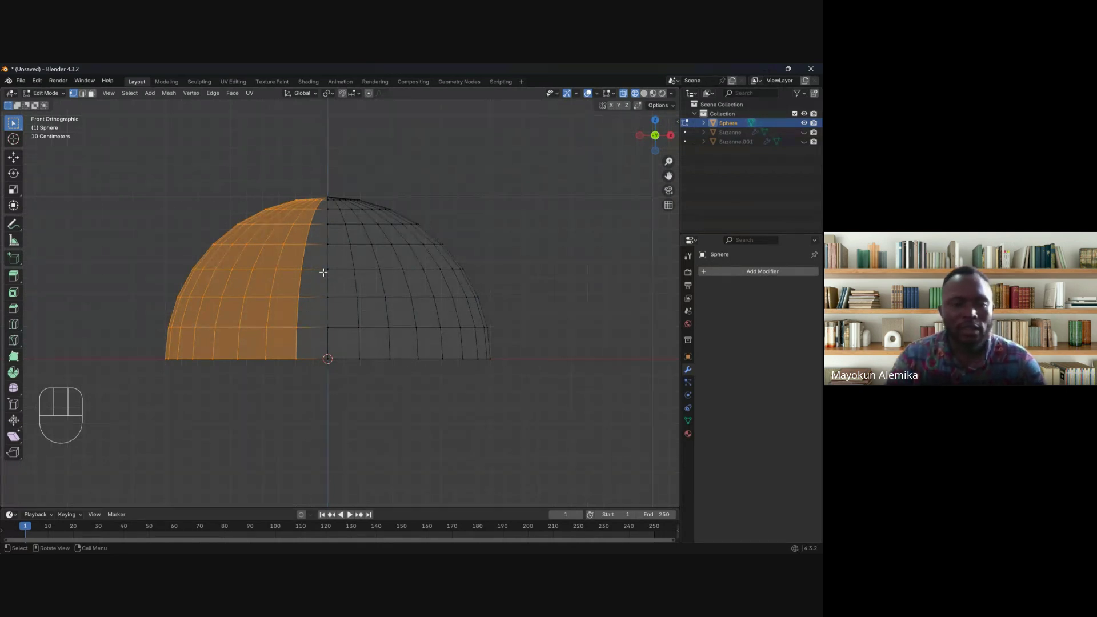
{"action": "key", "text": "x"}
{"action": "left_click", "coordinate": [325, 274]}
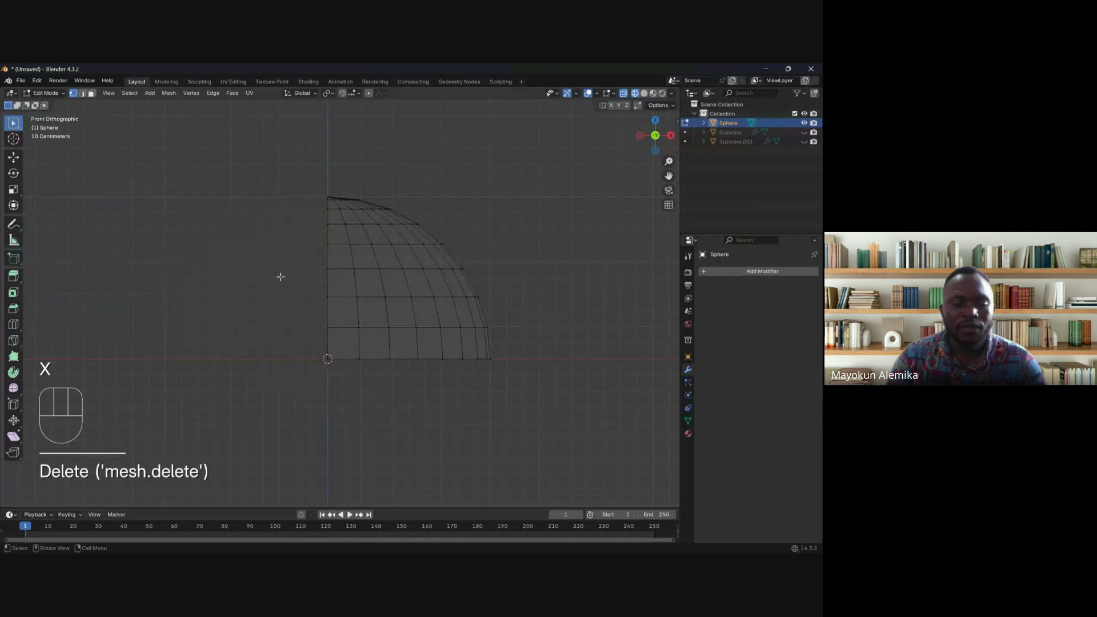
{"action": "key", "text": "z"}
{"action": "mouse_move", "coordinate": [400, 297]}
{"action": "middle_mouse_down"}
{"action": "mouse_move", "coordinate": [461, 336]}
{"action": "mouse_move", "coordinate": [446, 316]}
{"action": "mouse_move", "coordinate": [457, 343]}
{"action": "mouse_move", "coordinate": [443, 320]}
{"action": "middle_mouse_up"}
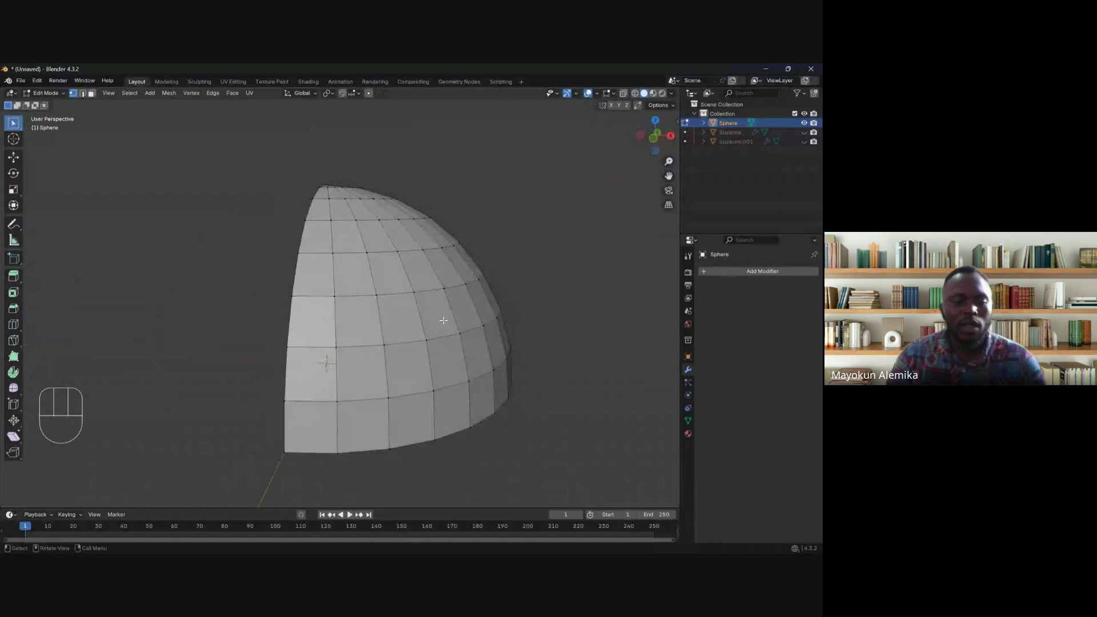
Step: Add a Mirror modifier to the quarter sphere in Object Mode and inspect the mirrored dome from several angles
{"action": "key", "text": "Tab"}
{"action": "scroll", "coordinate": [444, 320], "scroll_direction": "down", "scroll_amount": 3}
{"action": "middle_click_drag", "start_coordinate": [341, 384], "coordinate": [382, 281]}
{"action": "middle_click_drag", "start_coordinate": [437, 391], "coordinate": [411, 407]}
{"action": "left_click", "coordinate": [736, 269]}
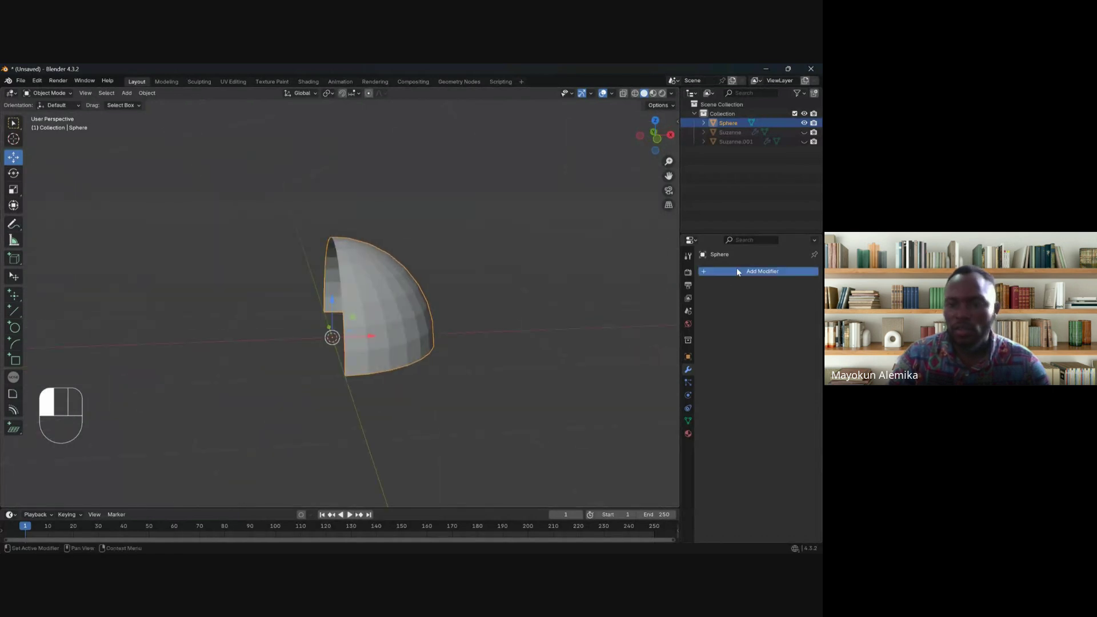
{"action": "left_click", "coordinate": [718, 269]}
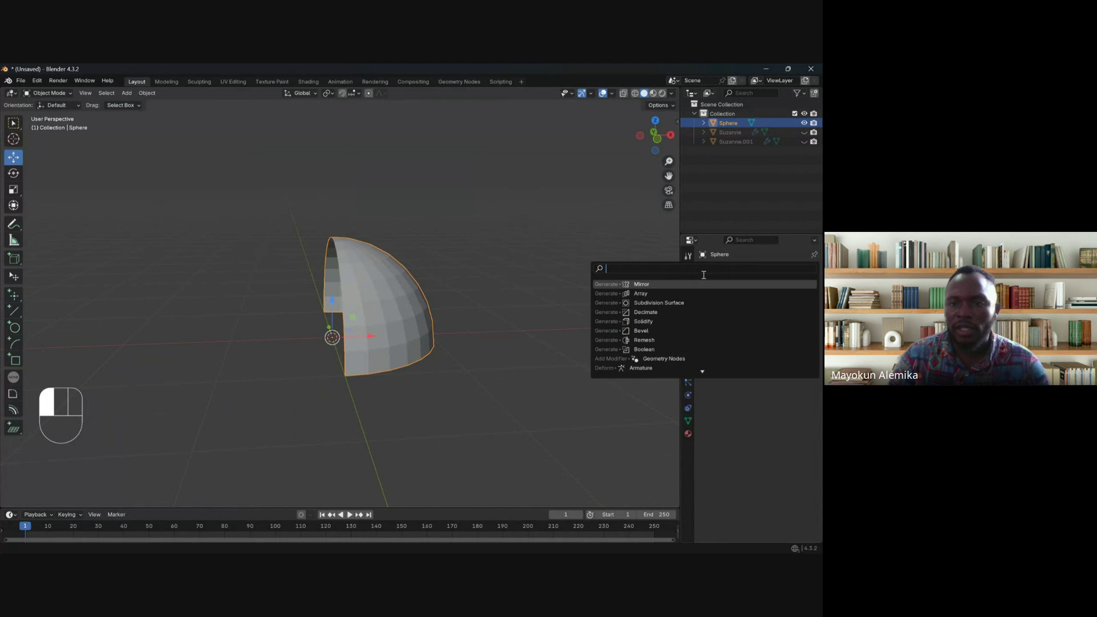
{"action": "left_click", "coordinate": [676, 284]}
{"action": "middle_click_drag", "start_coordinate": [348, 312], "coordinate": [367, 272]}
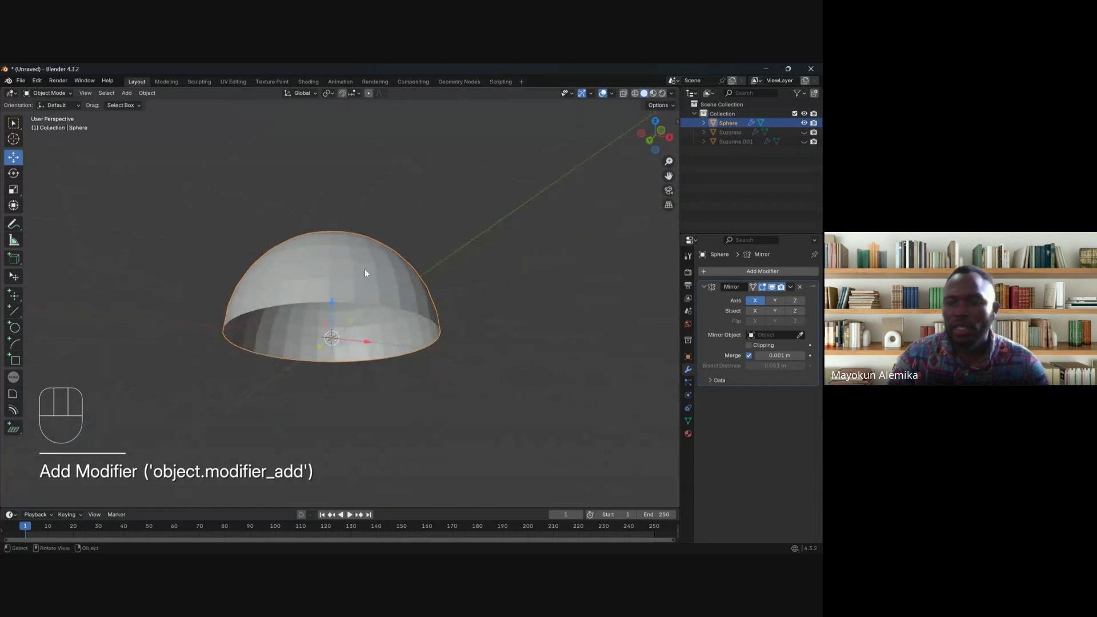
{"action": "middle_click_drag", "start_coordinate": [436, 311], "coordinate": [326, 284]}
{"action": "middle_click_drag", "start_coordinate": [415, 353], "coordinate": [437, 342]}
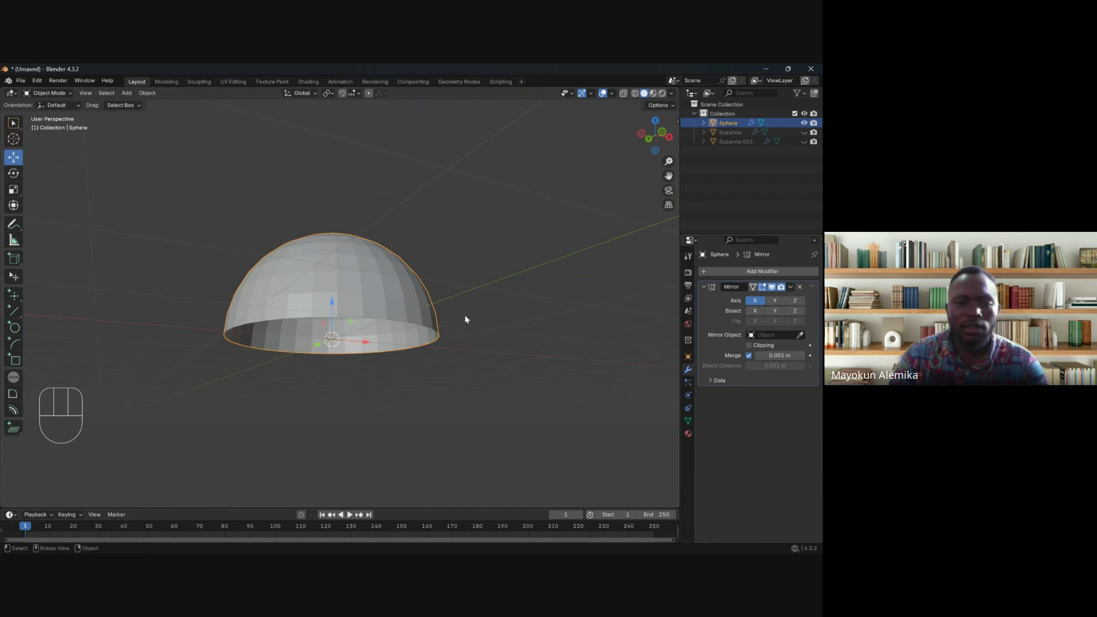
Step: Enable the Z axis alongside X in the Mirror modifier in Edit Mode and check the sphere in front and right views
{"action": "key", "text": "Tab"}
{"action": "middle_click_drag", "start_coordinate": [463, 308], "coordinate": [543, 324]}
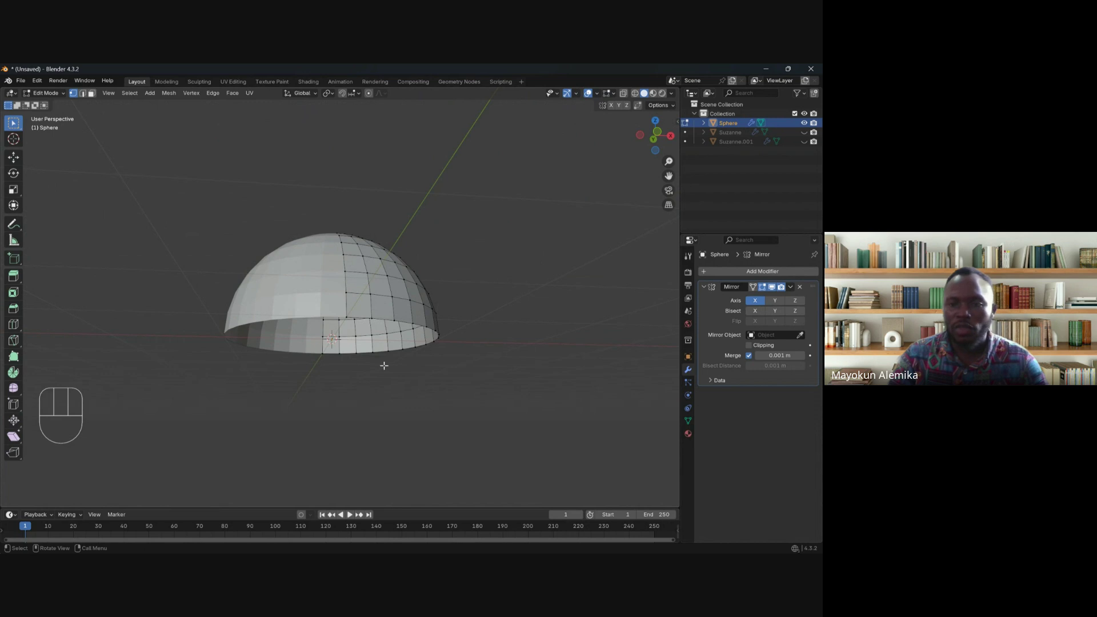
{"action": "left_click", "coordinate": [800, 302]}
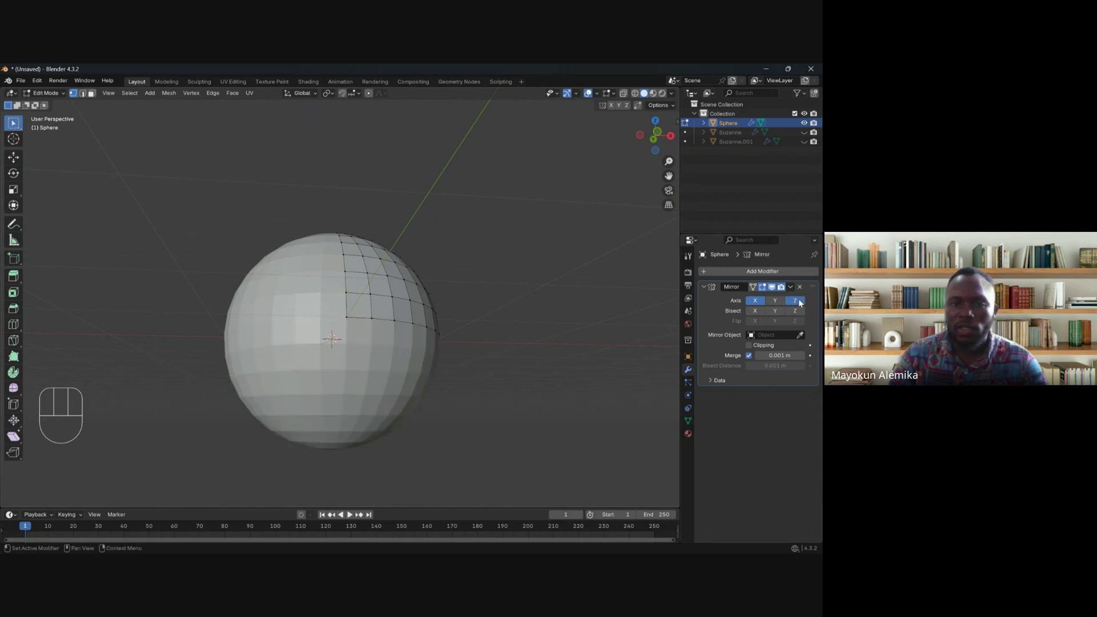
{"action": "middle_click_drag", "start_coordinate": [457, 331], "coordinate": [313, 389]}
{"action": "key", "text": "KP_1"}
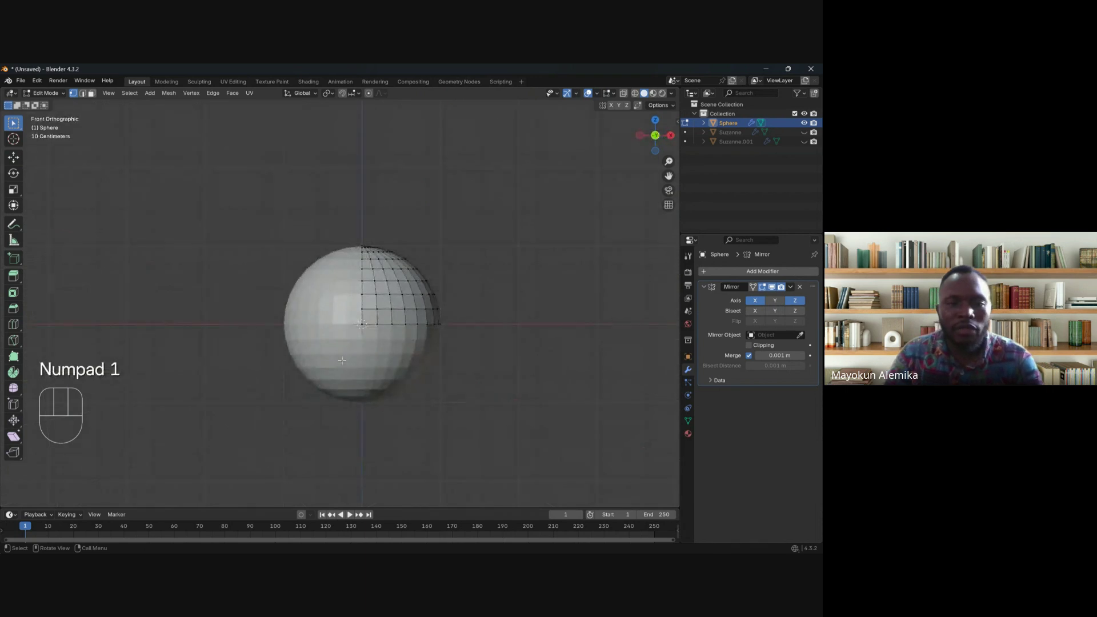
{"action": "key", "text": "KP_3"}
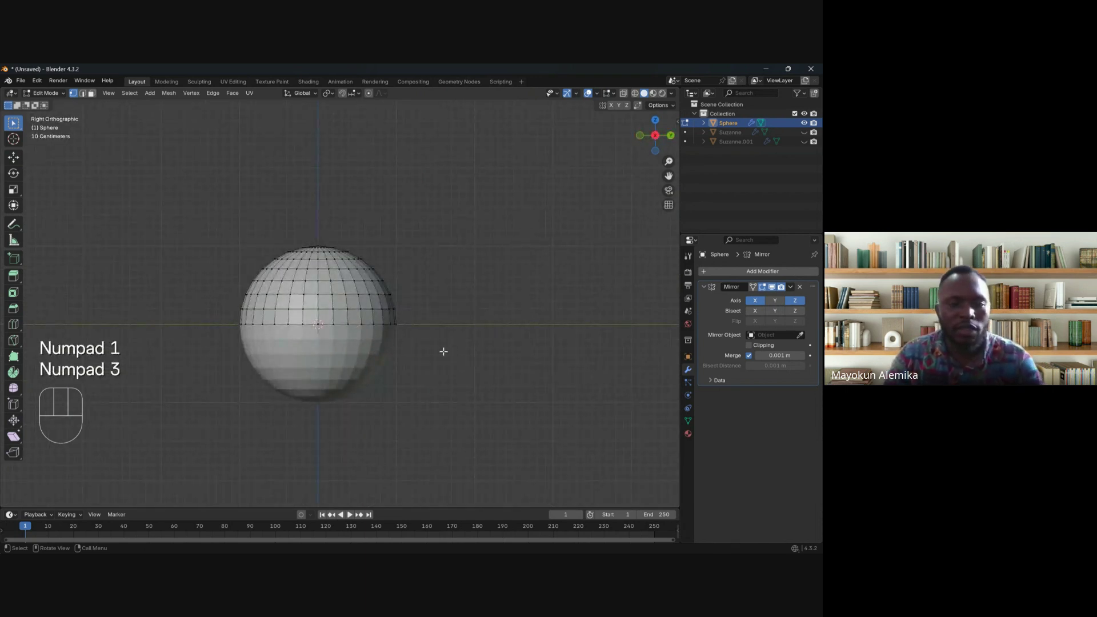
Step: Hide the mirror effect in the viewport and delete the positive Y half of the quarter sphere in wireframe right view, leaving one eighth
{"action": "key", "text": "z"}
{"action": "left_click", "coordinate": [771, 287]}
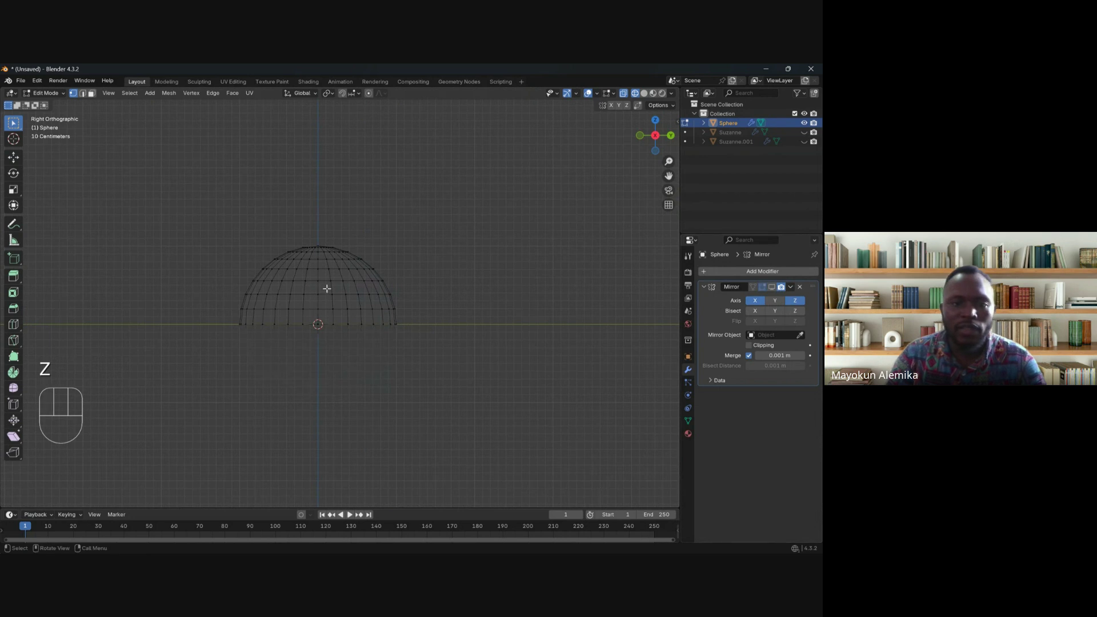
{"action": "mouse_move", "coordinate": [343, 325]}
{"action": "middle_mouse_down"}
{"action": "mouse_move", "coordinate": [421, 318]}
{"action": "mouse_move", "coordinate": [427, 345]}
{"action": "mouse_move", "coordinate": [343, 331]}
{"action": "middle_mouse_up"}
{"action": "key", "text": "KP_1"}
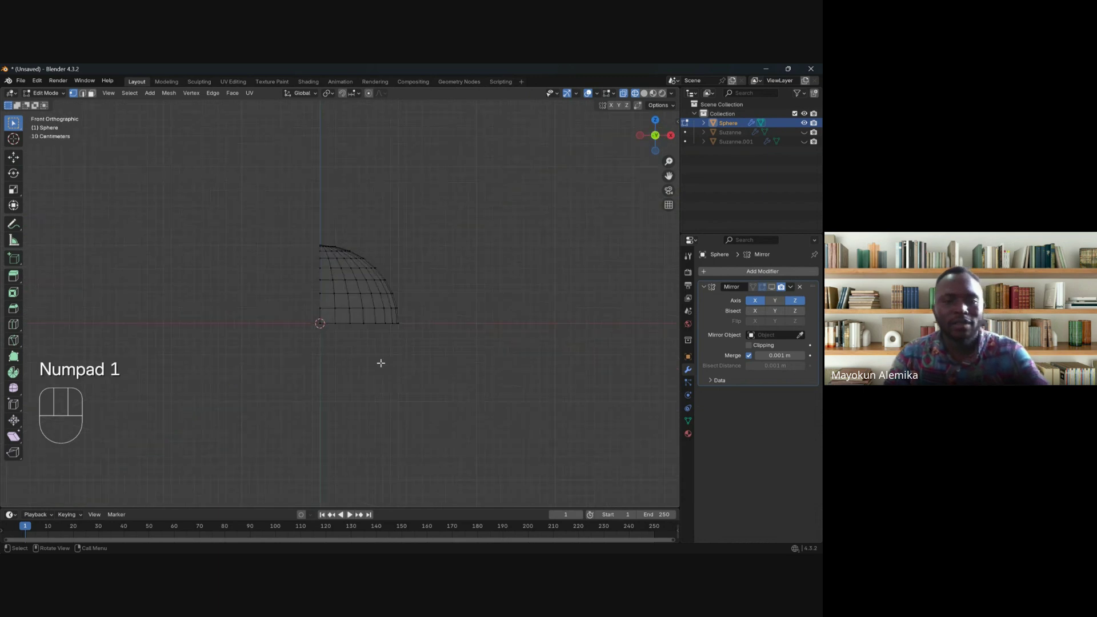
{"action": "key", "text": "KP_3"}
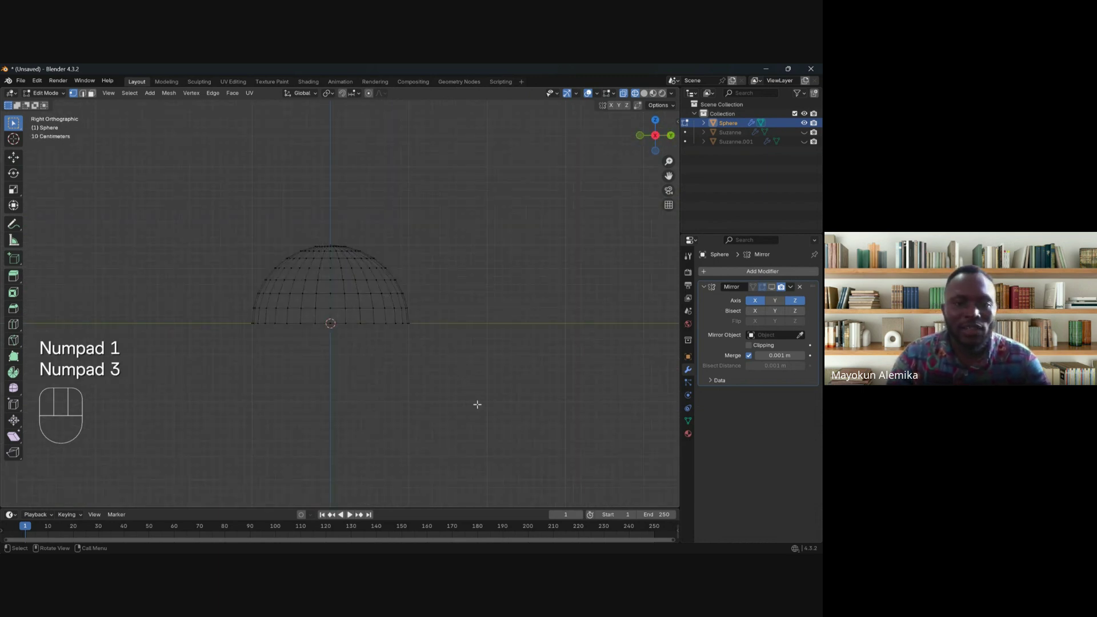
{"action": "left_click_drag", "start_coordinate": [481, 409], "coordinate": [331, 213]}
{"action": "left_click_drag", "start_coordinate": [331, 213], "coordinate": [331, 214]}
{"action": "key", "text": "c"}
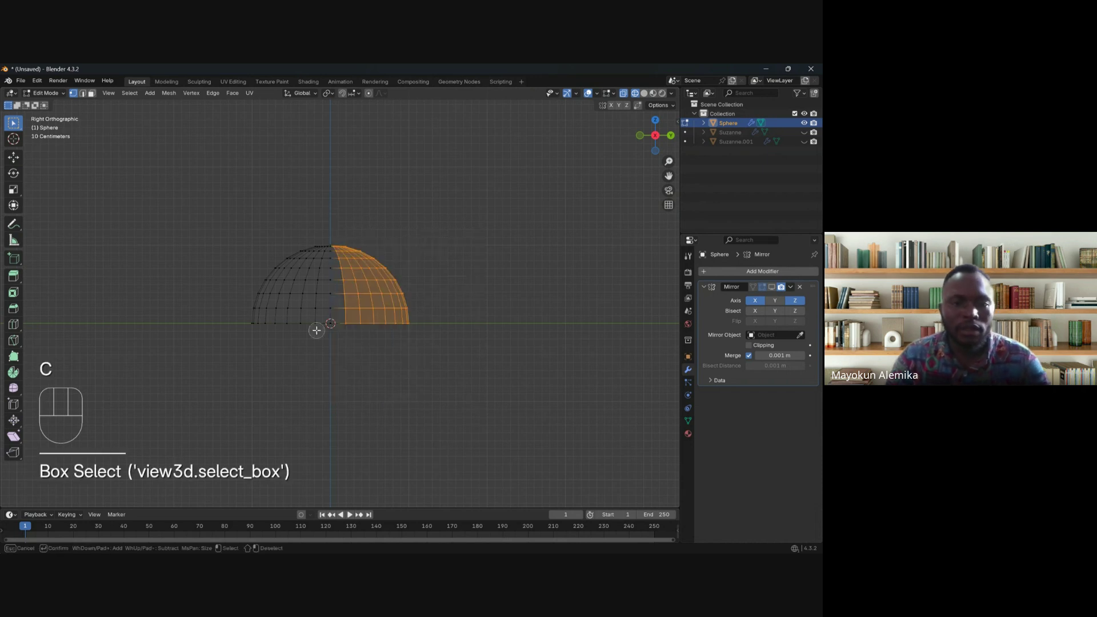
{"action": "right_click", "coordinate": [316, 330]}
{"action": "key", "text": "x"}
{"action": "left_click", "coordinate": [393, 324]}
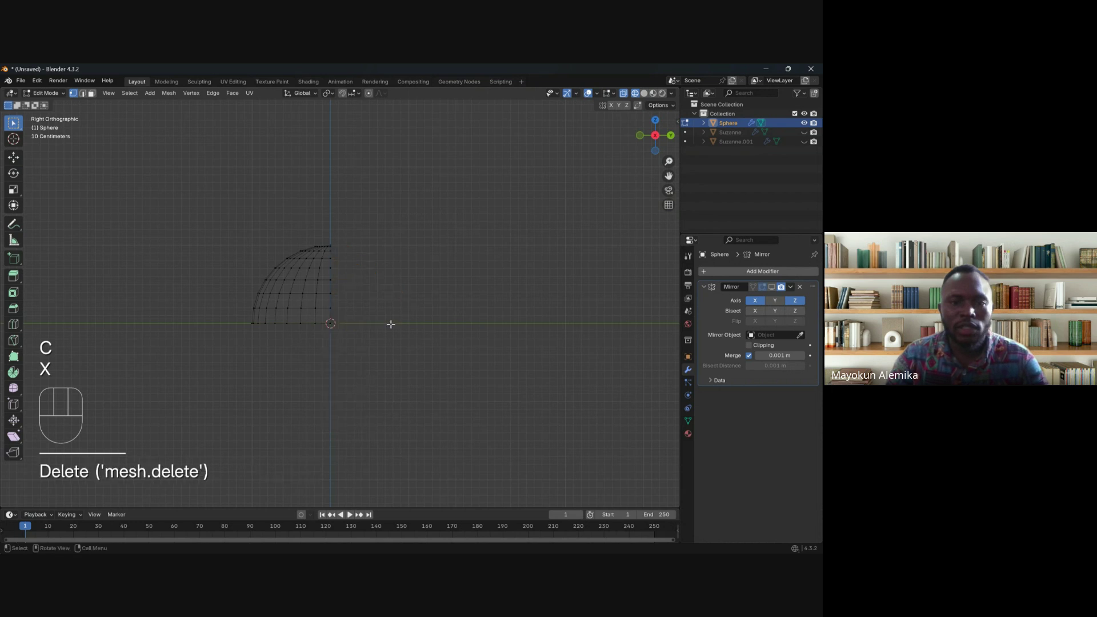
{"action": "key", "text": "z"}
{"action": "middle_click_drag", "start_coordinate": [431, 345], "coordinate": [477, 356]}
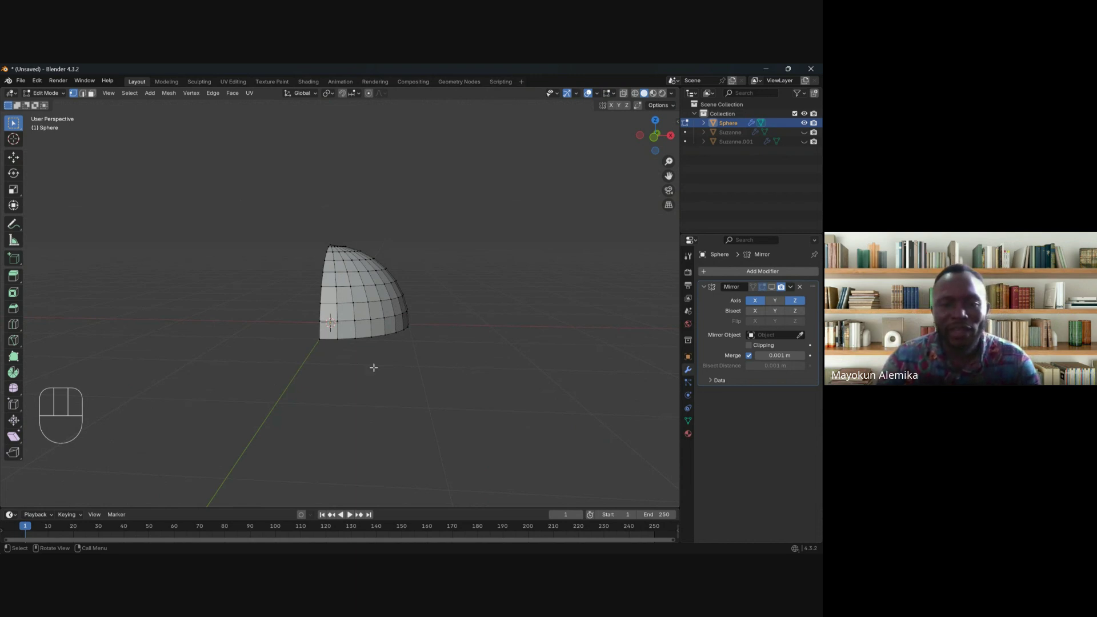
{"action": "middle_click_drag", "start_coordinate": [357, 343], "coordinate": [400, 340]}
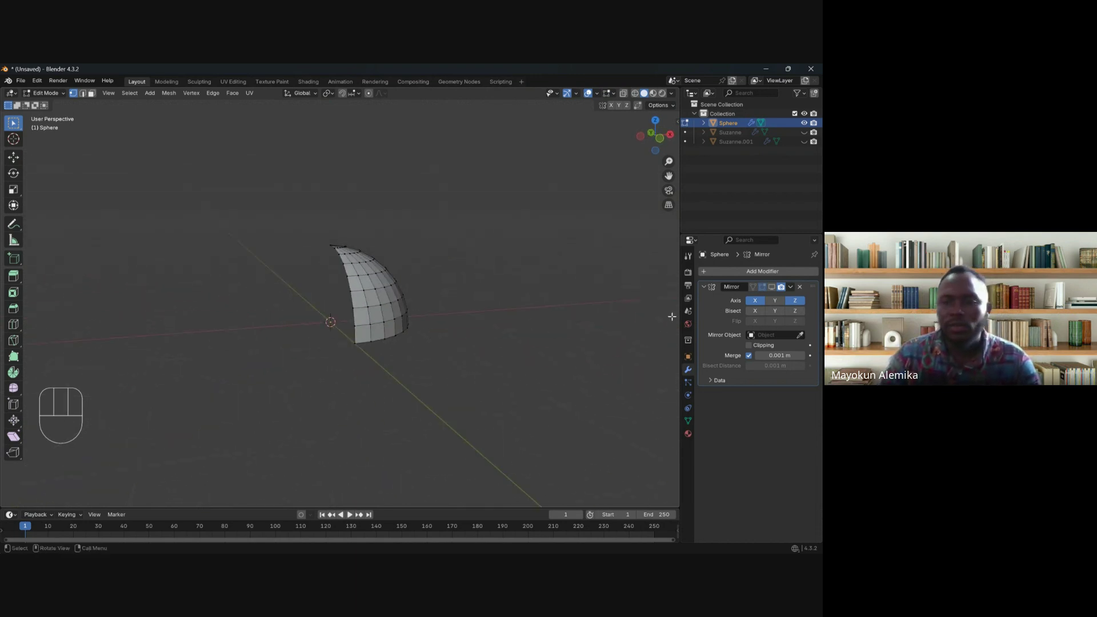
Step: Show the Mirror modifier in the viewport again and turn off its Z and X axes
{"action": "left_click", "coordinate": [771, 286]}
{"action": "left_click", "coordinate": [796, 301]}
{"action": "left_click", "coordinate": [755, 301]}
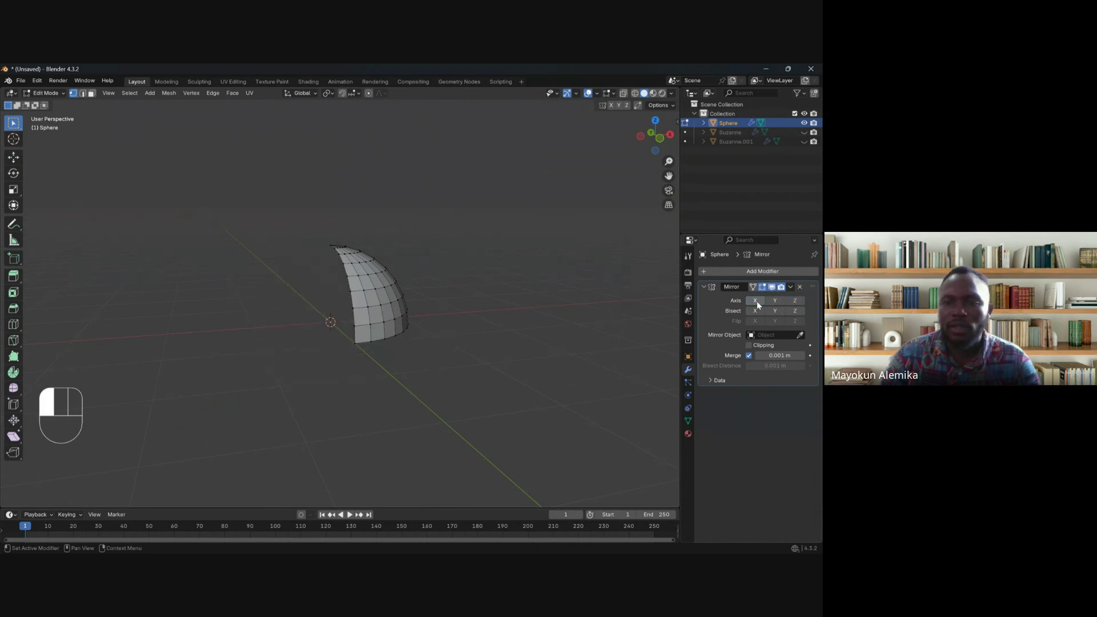
{"action": "middle_click_drag", "start_coordinate": [384, 342], "coordinate": [414, 349]}
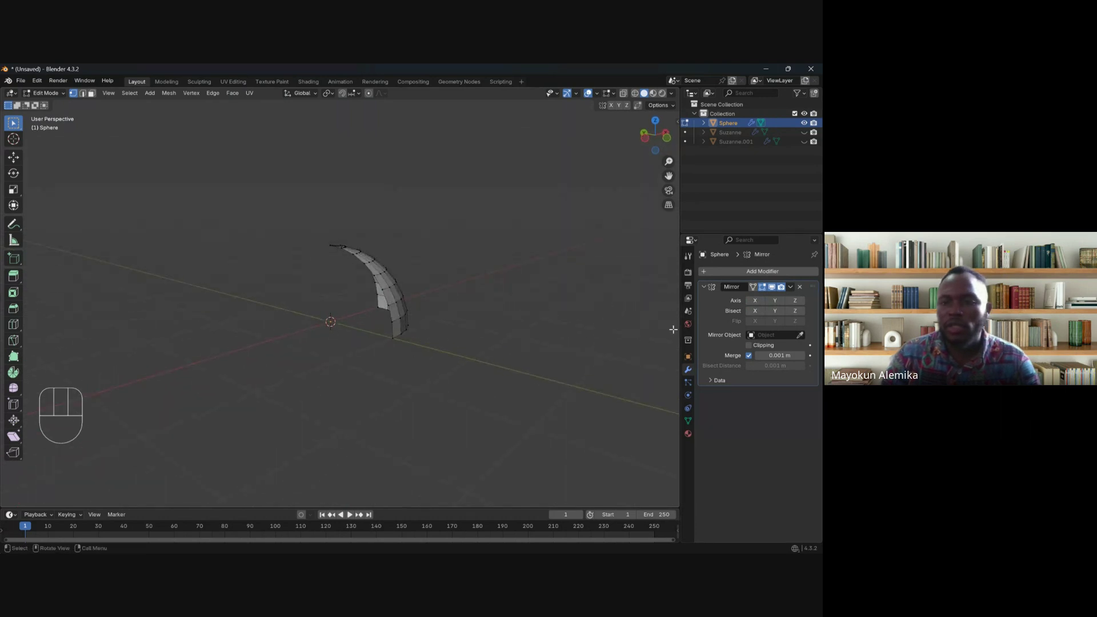
Step: Enable the Mirror modifier's X, Z and Y axes one at a time, inspecting how the eighth is mirrored
{"action": "left_click", "coordinate": [753, 300]}
{"action": "middle_click_drag", "start_coordinate": [224, 319], "coordinate": [302, 324]}
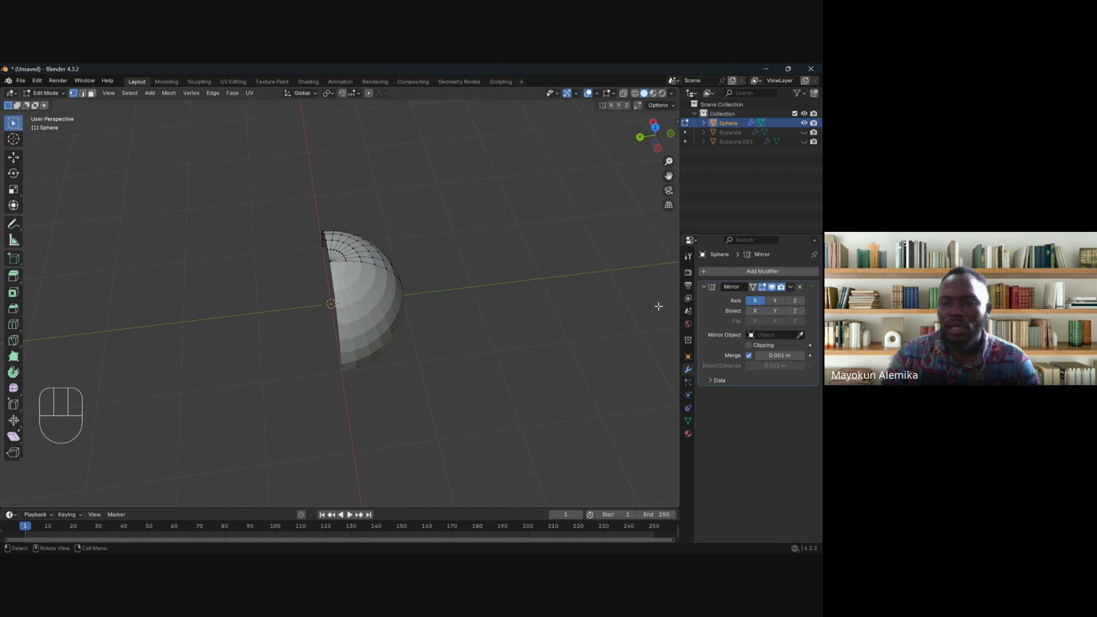
{"action": "middle_click_drag", "start_coordinate": [403, 311], "coordinate": [408, 306]}
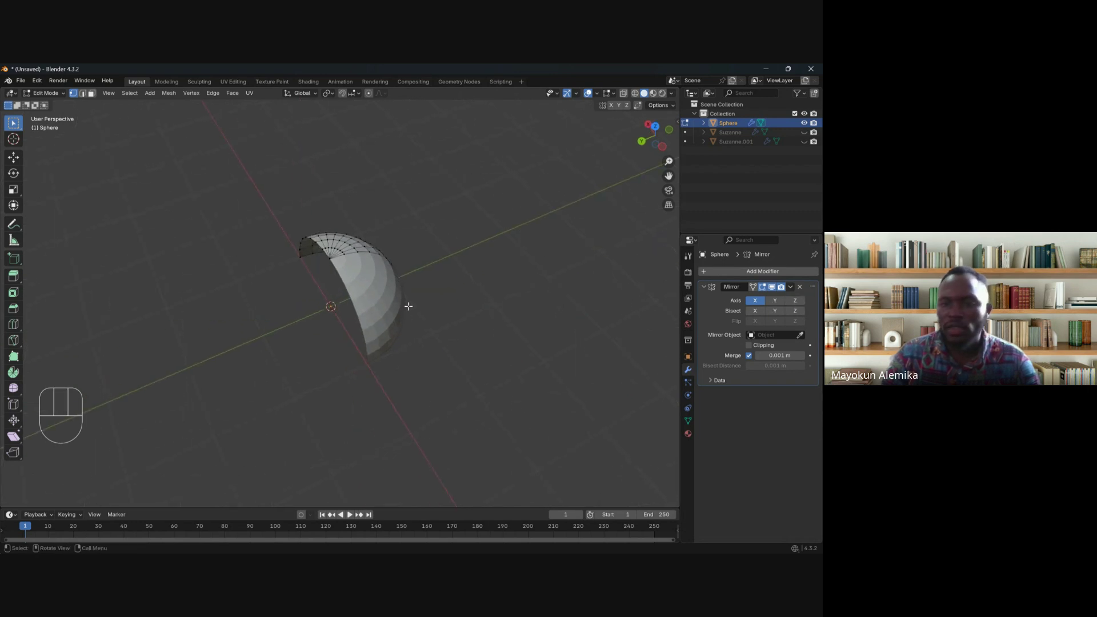
{"action": "left_click", "coordinate": [796, 301]}
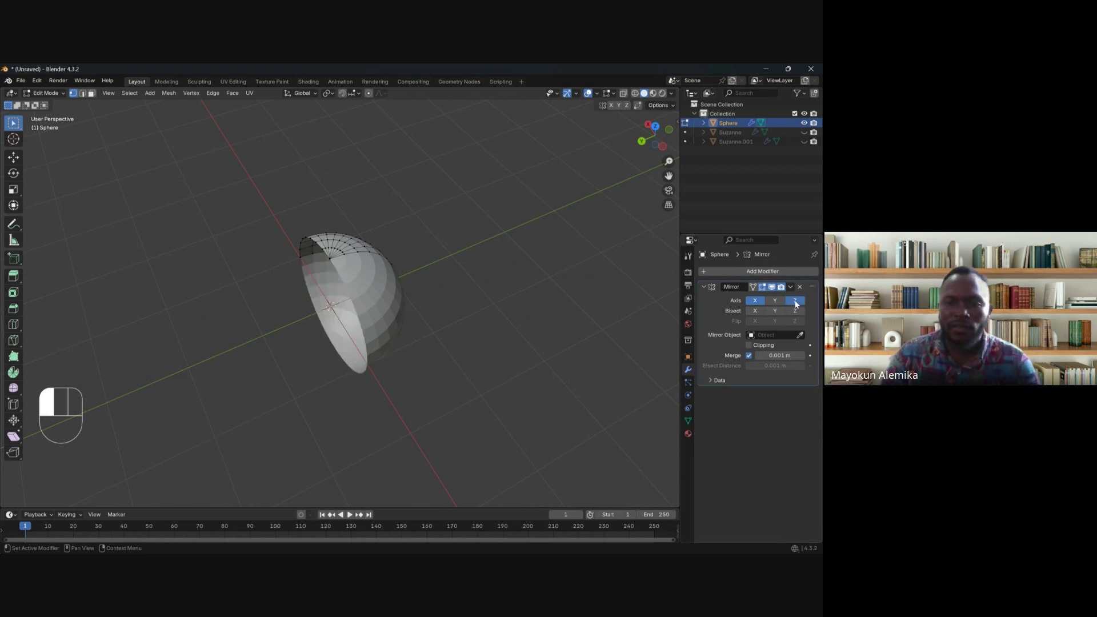
{"action": "middle_click_drag", "start_coordinate": [534, 343], "coordinate": [440, 332]}
{"action": "middle_click_drag", "start_coordinate": [384, 372], "coordinate": [416, 294]}
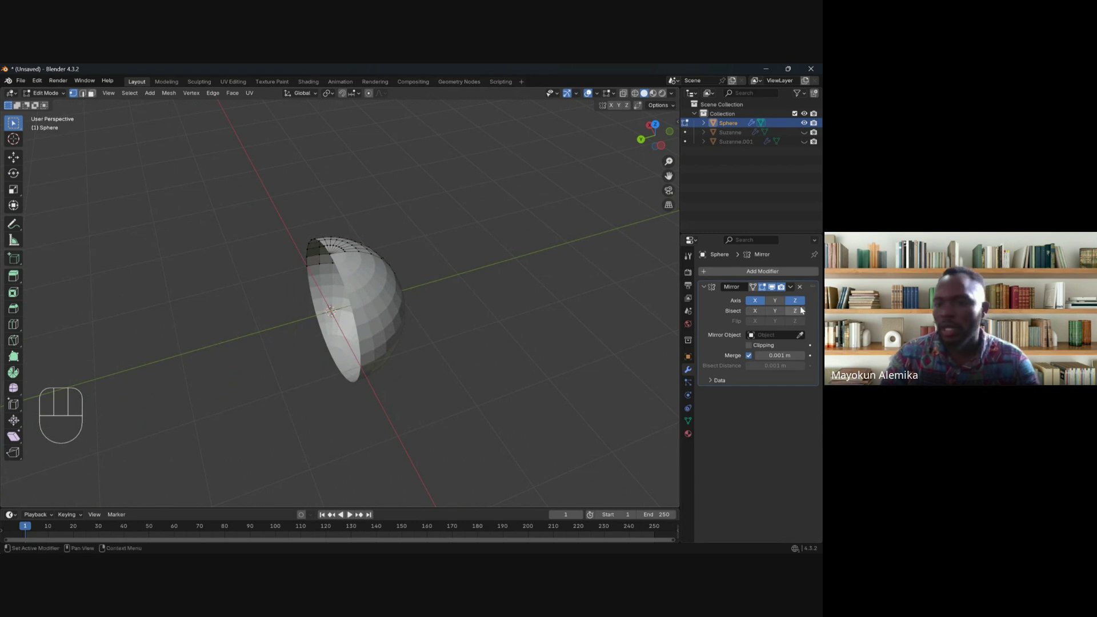
{"action": "left_click", "coordinate": [775, 300]}
{"action": "middle_click_drag", "start_coordinate": [192, 237], "coordinate": [166, 294]}
Step: Pull one vertex on the upper part of the eighth outward into a spike and inspect its mirrored copies around the sphere
{"action": "left_click", "coordinate": [344, 282]}
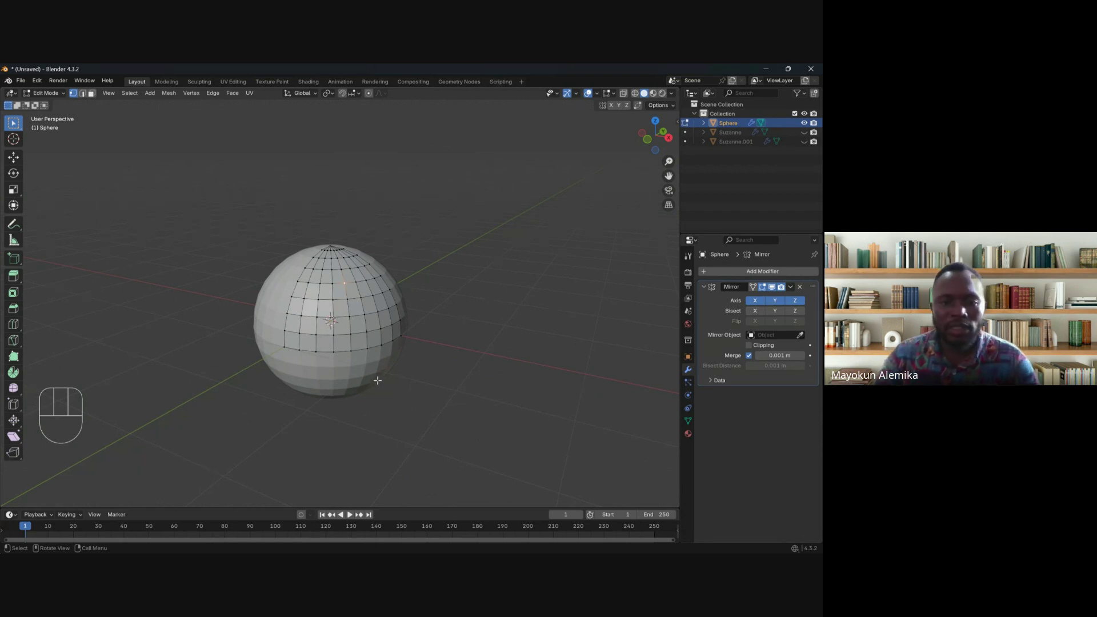
{"action": "middle_click_drag", "start_coordinate": [378, 381], "coordinate": [372, 397]}
{"action": "scroll", "coordinate": [346, 294], "scroll_direction": "up", "scroll_amount": 5}
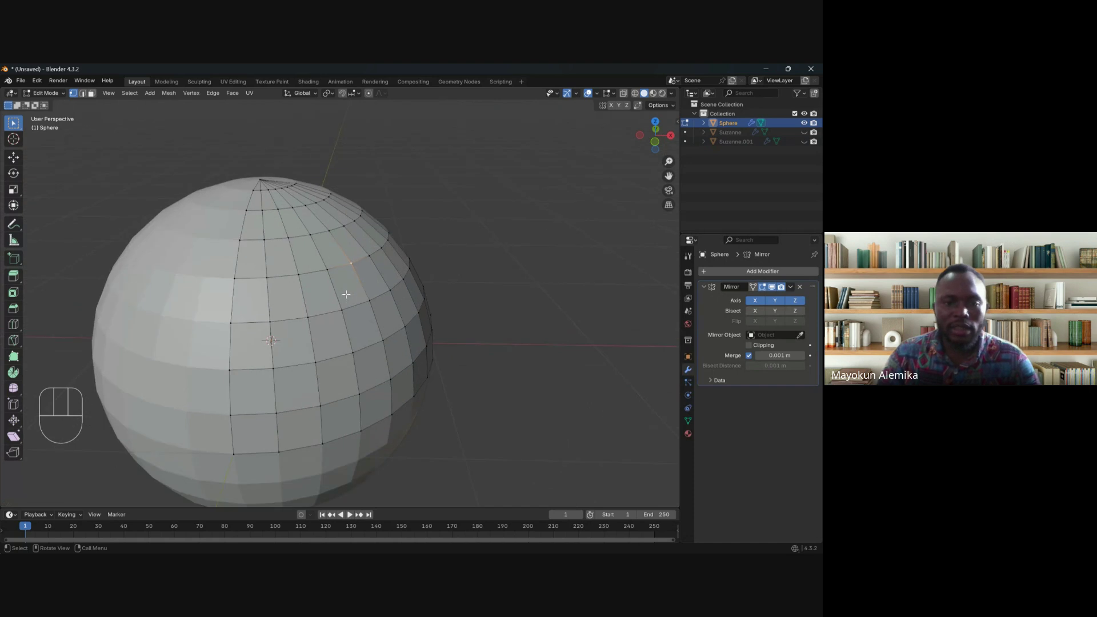
{"action": "key", "text": "KP_1"}
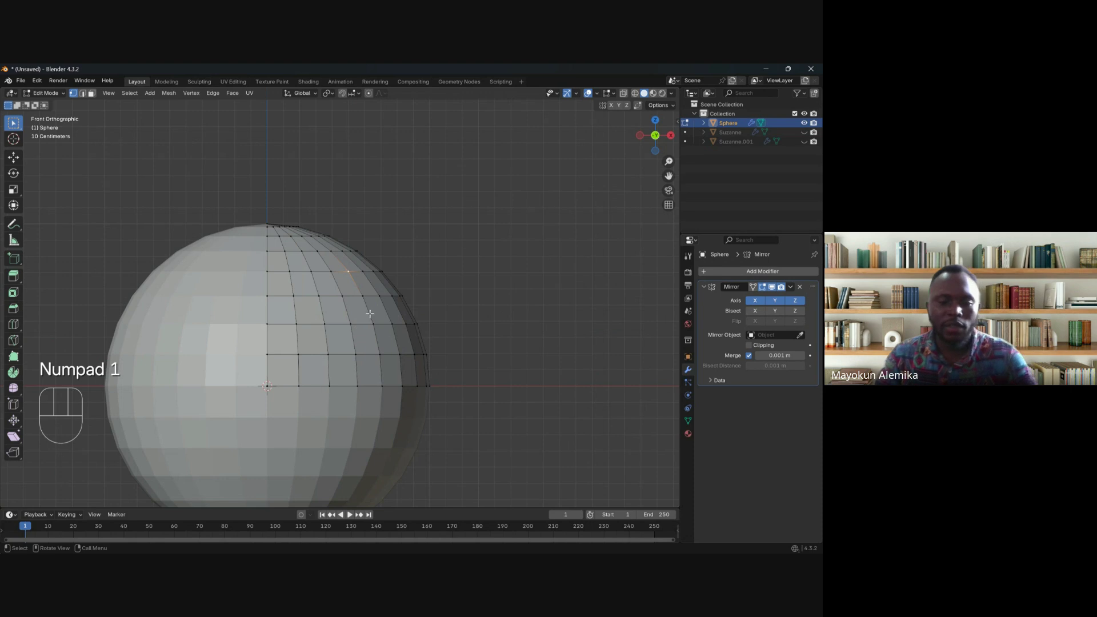
{"action": "key", "text": "g"}
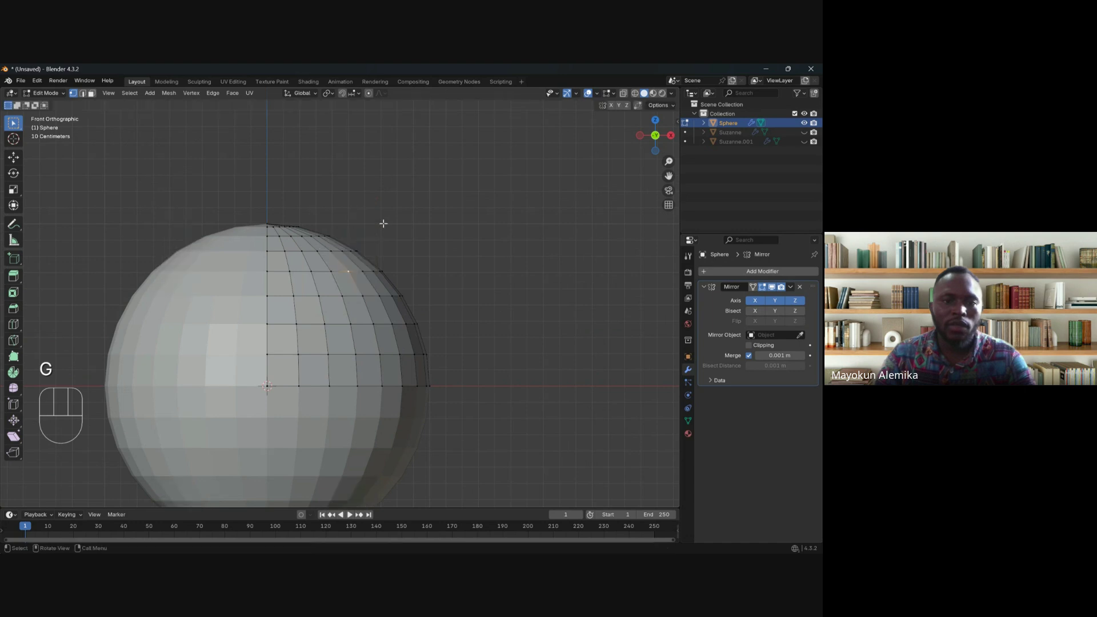
{"action": "middle_click_drag", "start_coordinate": [383, 225], "coordinate": [354, 310]}
{"action": "left_click", "coordinate": [362, 272]}
{"action": "middle_click_drag", "start_coordinate": [422, 366], "coordinate": [401, 399]}
{"action": "scroll", "coordinate": [398, 375], "scroll_direction": "up", "scroll_amount": 1}
{"action": "scroll", "coordinate": [394, 380], "scroll_direction": "down", "scroll_amount": 3}
{"action": "scroll", "coordinate": [401, 399], "scroll_direction": "up", "scroll_amount": 1}
{"action": "middle_click_drag", "start_coordinate": [402, 399], "coordinate": [400, 311]}
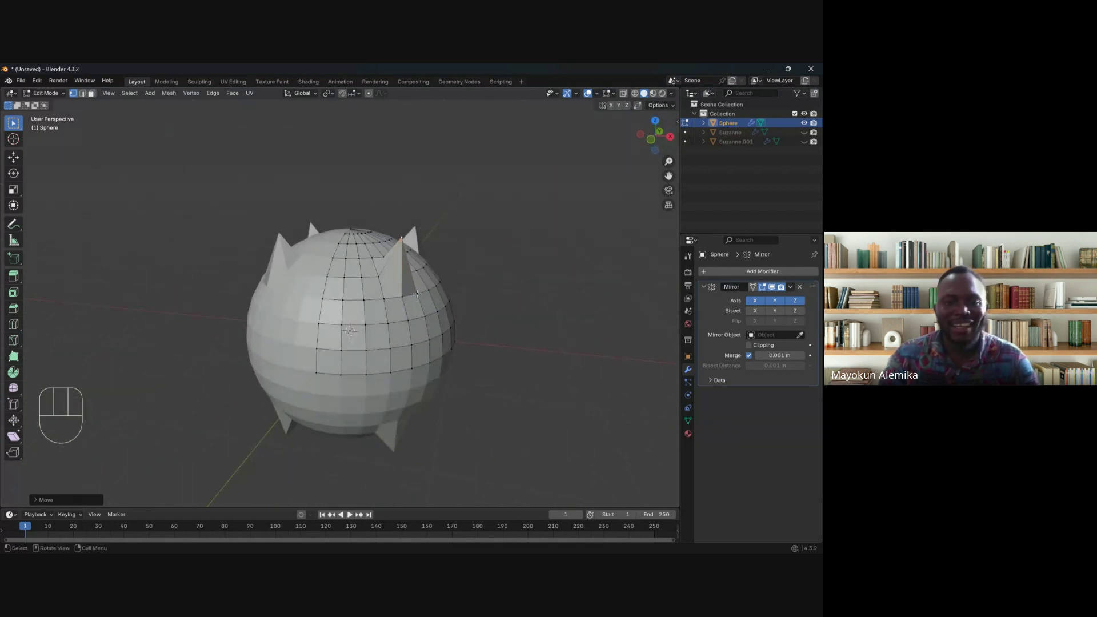
{"action": "scroll", "coordinate": [399, 309], "scroll_direction": "up", "scroll_amount": 2}
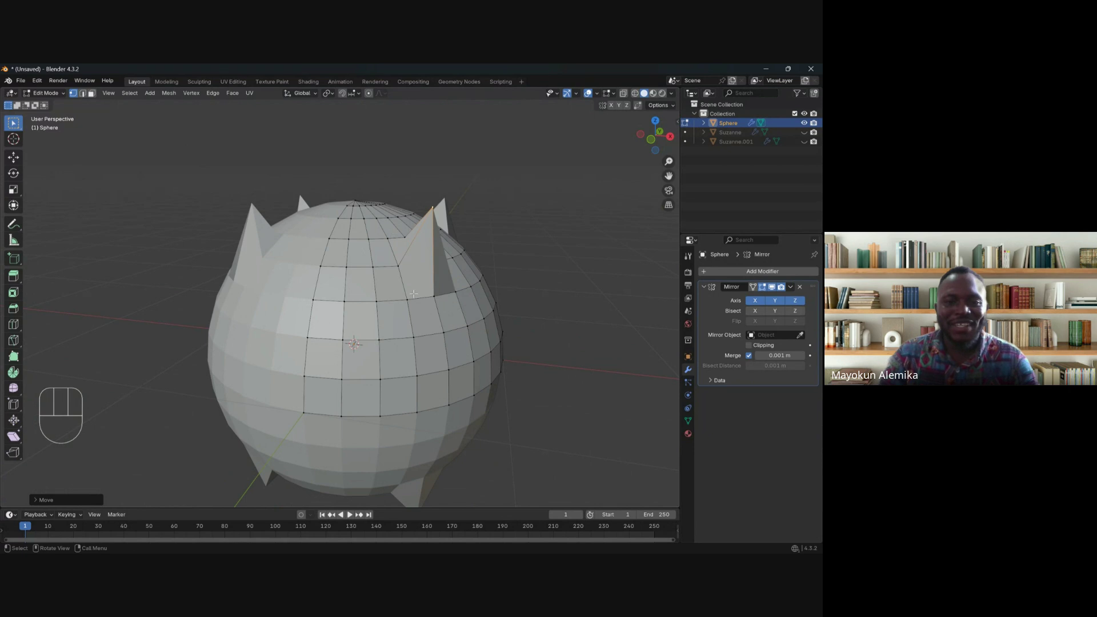
Step: Move the face beside the spike up and outward by about 0.27 m and inspect the mirrored shape from several angles and the front
{"action": "left_click", "coordinate": [376, 301]}
{"action": "left_click", "coordinate": [377, 271], "text": "shift"}
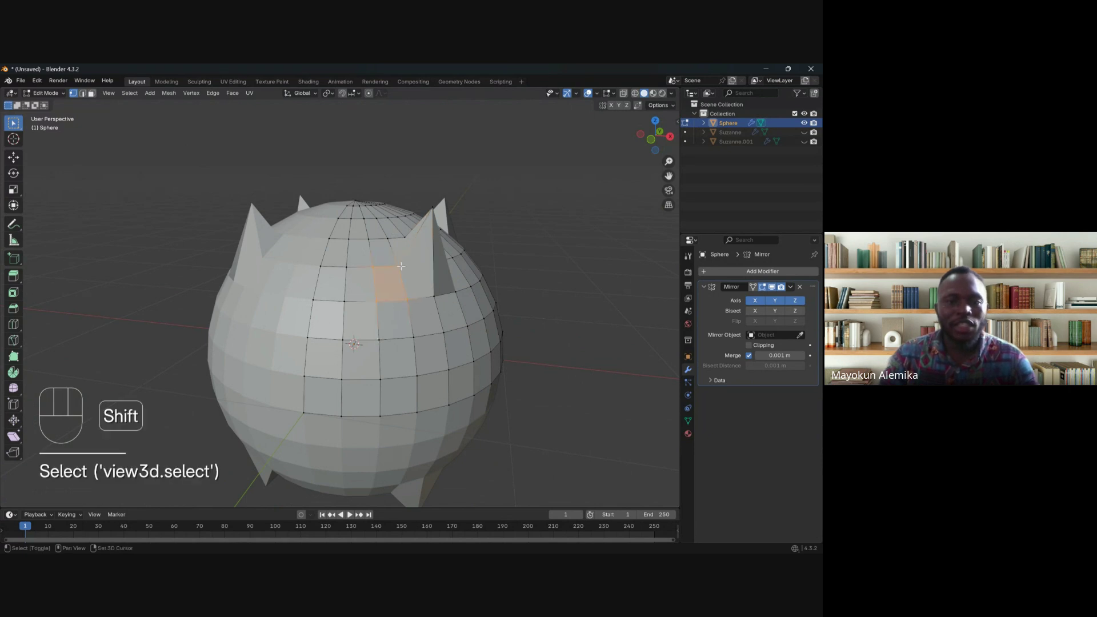
{"action": "key", "text": "g"}
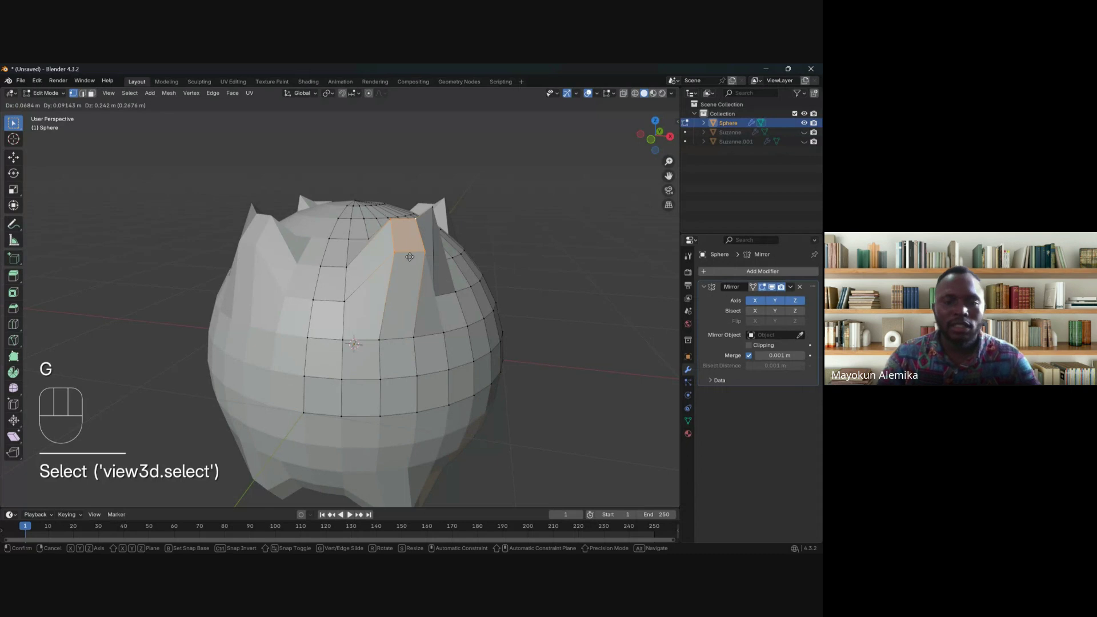
{"action": "left_click", "coordinate": [410, 257]}
{"action": "scroll", "coordinate": [400, 268], "scroll_direction": "down", "scroll_amount": 4}
{"action": "middle_click_drag", "start_coordinate": [309, 355], "coordinate": [375, 348]}
{"action": "scroll", "coordinate": [343, 360], "scroll_direction": "up", "scroll_amount": 4}
{"action": "scroll", "coordinate": [374, 348], "scroll_direction": "up", "scroll_amount": 3}
{"action": "middle_click_drag", "start_coordinate": [374, 349], "coordinate": [305, 346]}
{"action": "scroll", "coordinate": [391, 353], "scroll_direction": "down", "scroll_amount": 6}
{"action": "scroll", "coordinate": [340, 377], "scroll_direction": "up", "scroll_amount": 3}
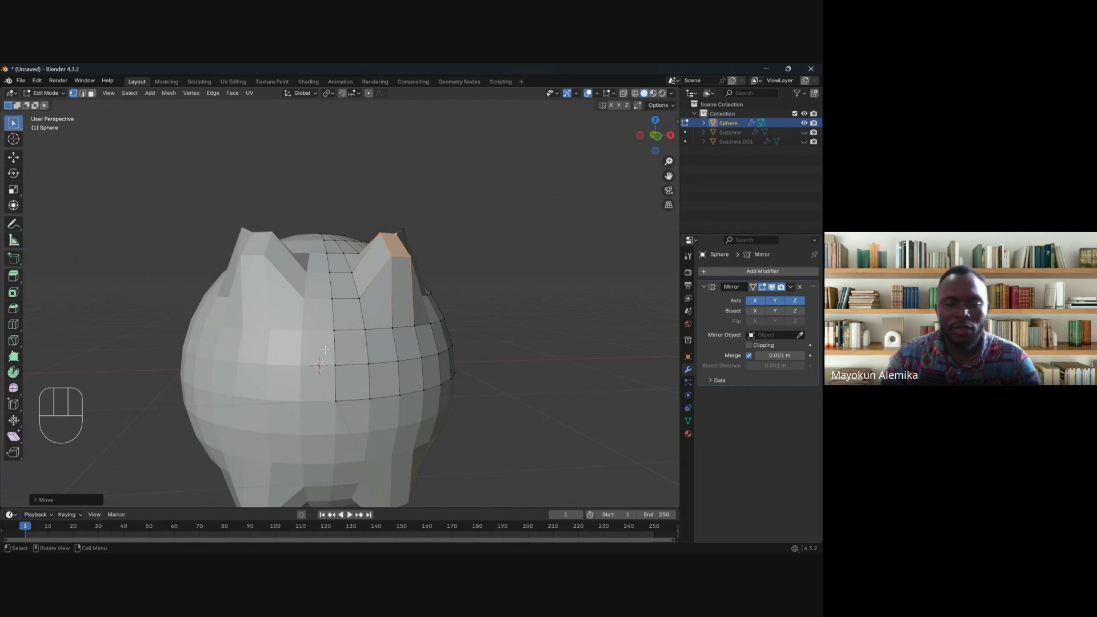
{"action": "key", "text": "KP_1"}
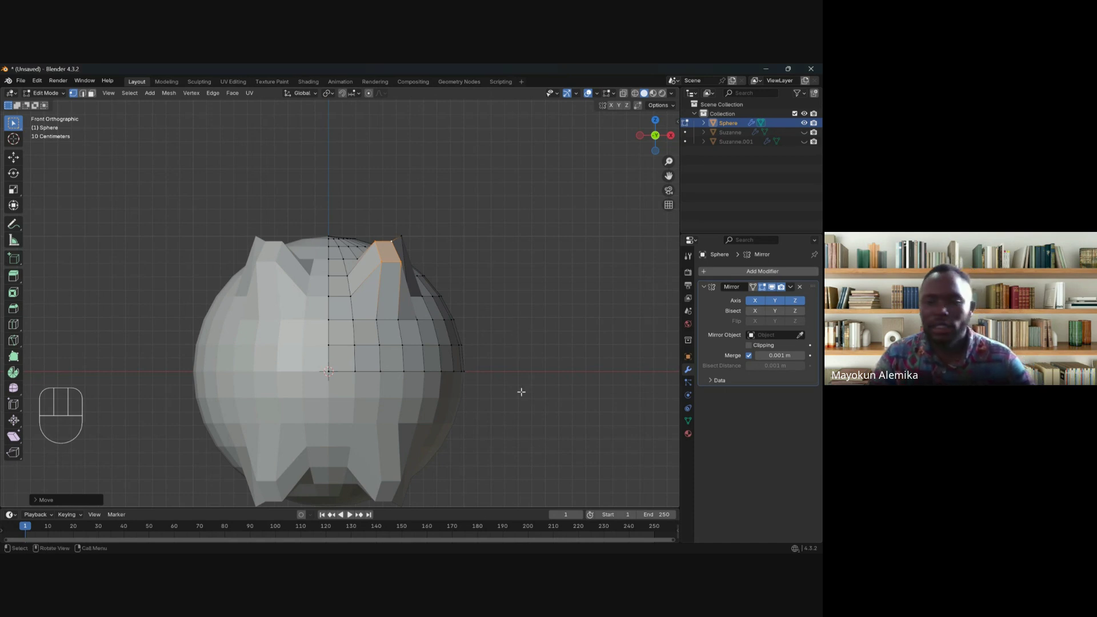
Step: Remove the Mirror modifier from the sphere, return to Object Mode and delete the sphere
{"action": "left_click", "coordinate": [799, 287]}
{"action": "key", "text": "Tab"}
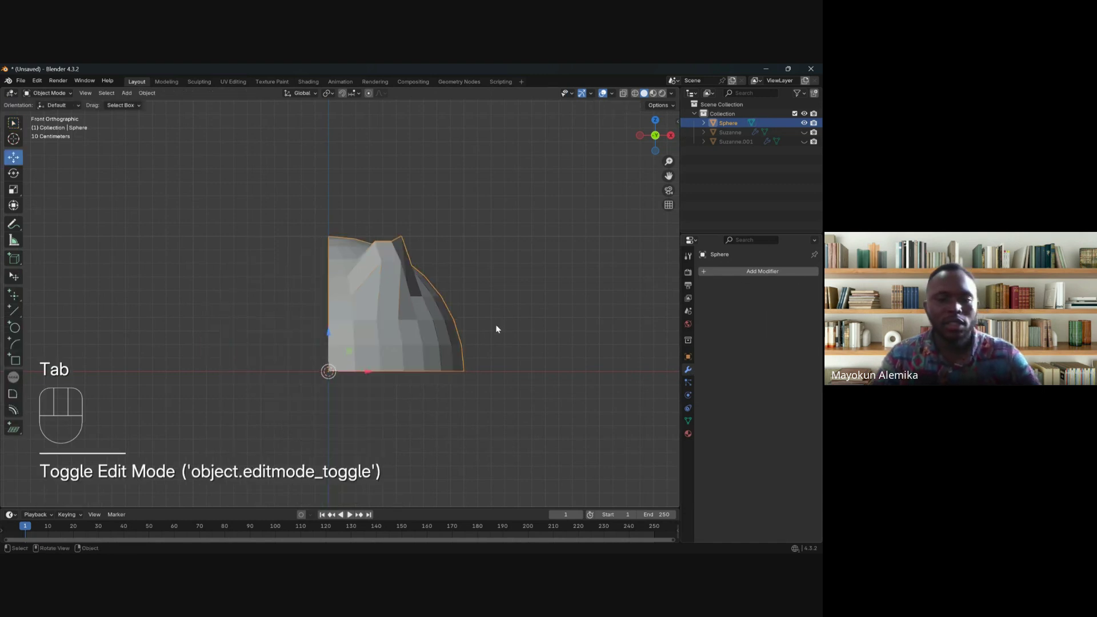
{"action": "key", "text": "x"}
{"action": "left_click", "coordinate": [491, 318]}
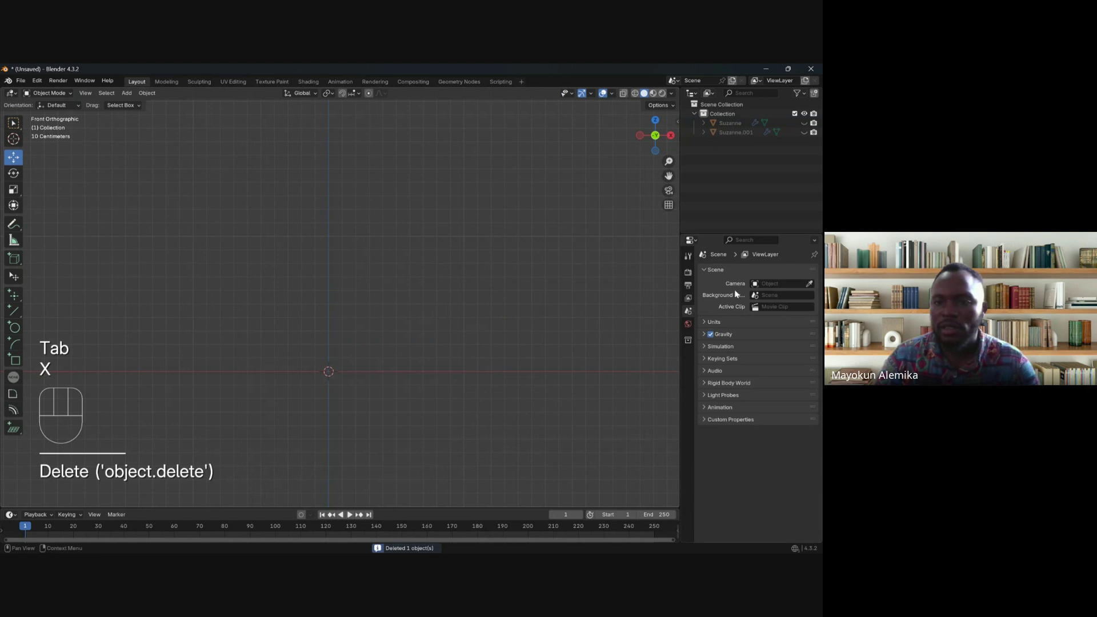
{"action": "key", "text": "shift+a"}
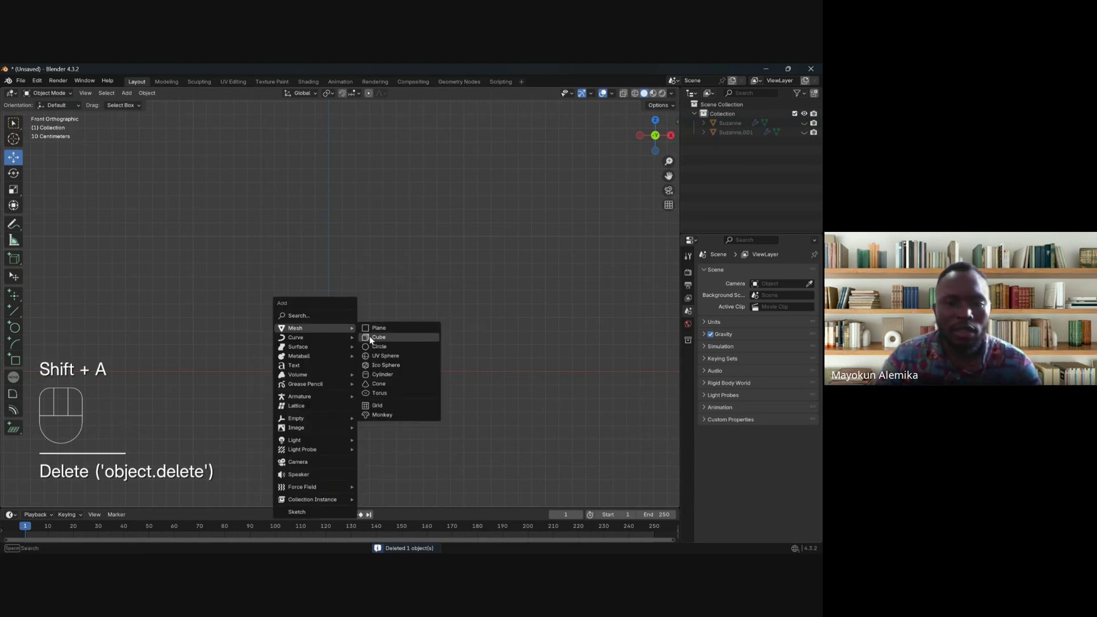
{"action": "left_click", "coordinate": [369, 337]}
{"action": "scroll", "coordinate": [399, 359], "scroll_direction": "down", "scroll_amount": 2}
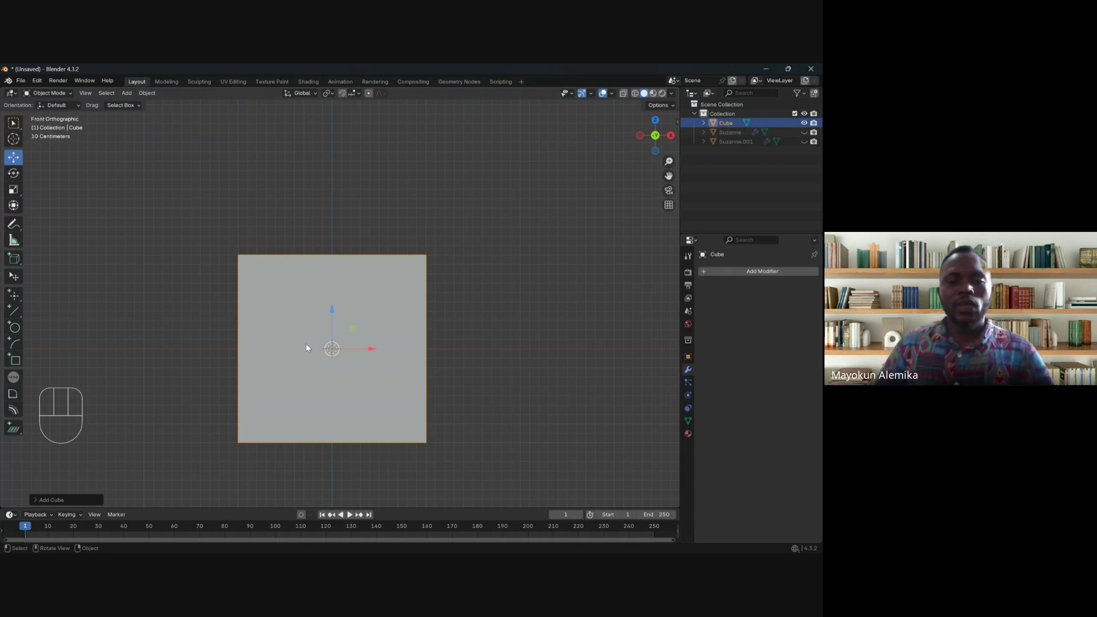
{"action": "middle_click_drag", "start_coordinate": [306, 345], "coordinate": [375, 342]}
{"action": "scroll", "coordinate": [335, 303], "scroll_direction": "up", "scroll_amount": 3}
{"action": "key", "text": "Tab"}
{"action": "scroll", "coordinate": [377, 320], "scroll_direction": "down", "scroll_amount": 4}
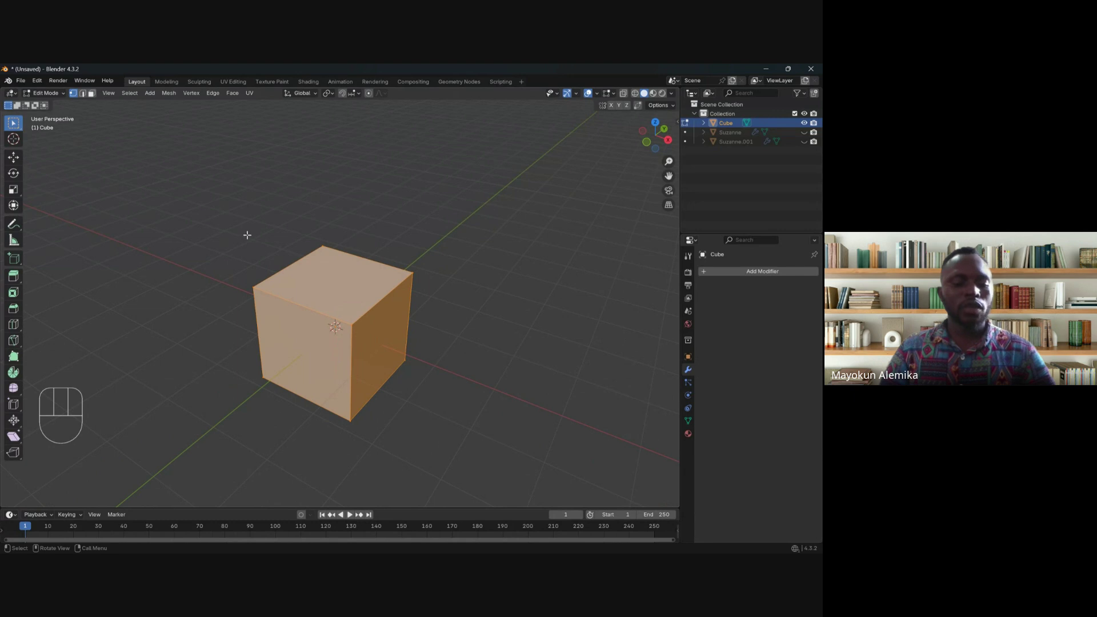
{"action": "key", "text": "Tab"}
{"action": "key", "text": "x"}
{"action": "left_click", "coordinate": [256, 264]}
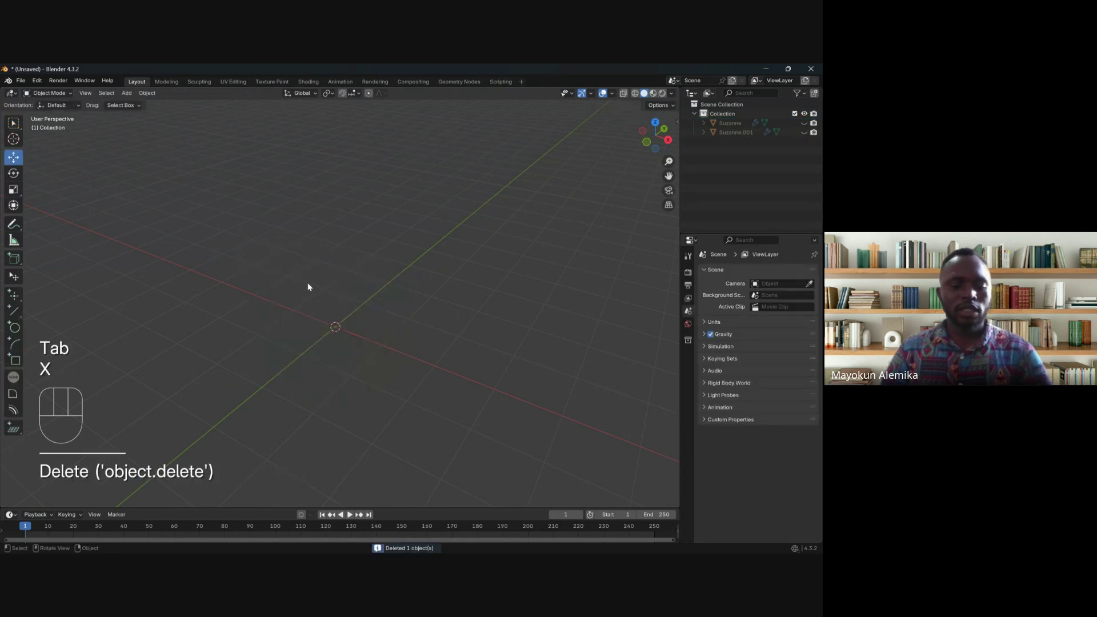
Step: Add a cylinder mesh at the origin and show it in front view
{"action": "key", "text": "shift+a"}
{"action": "mouse_move", "coordinate": [307, 287]}
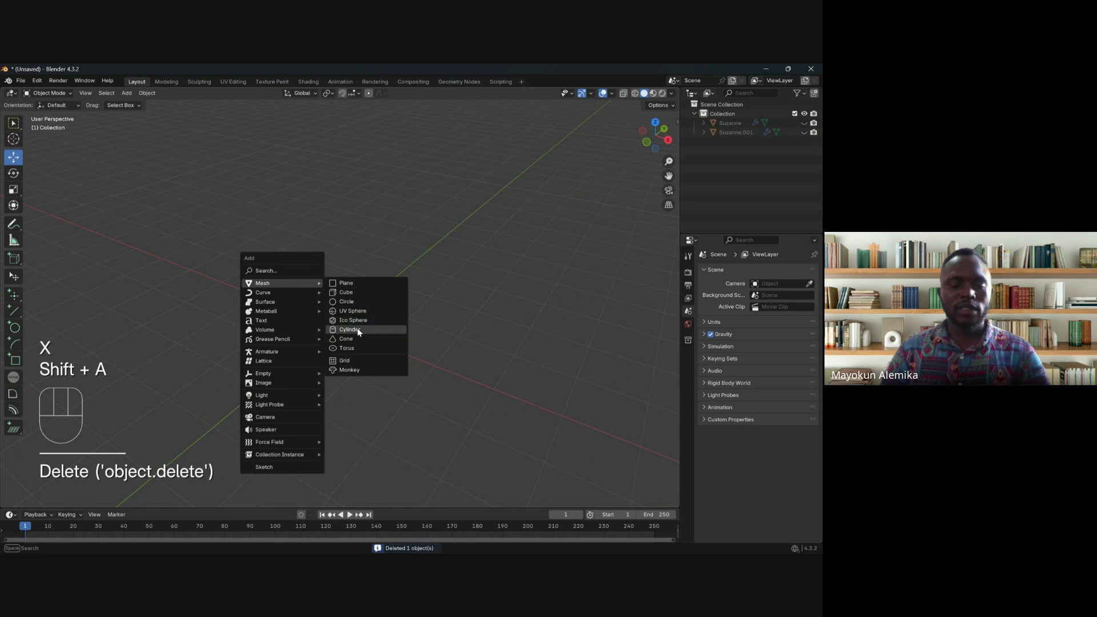
{"action": "left_click", "coordinate": [357, 328]}
{"action": "scroll", "coordinate": [358, 326], "scroll_direction": "up", "scroll_amount": 4}
{"action": "middle_click_drag", "start_coordinate": [359, 324], "coordinate": [400, 350]}
{"action": "key", "text": "KP_1"}
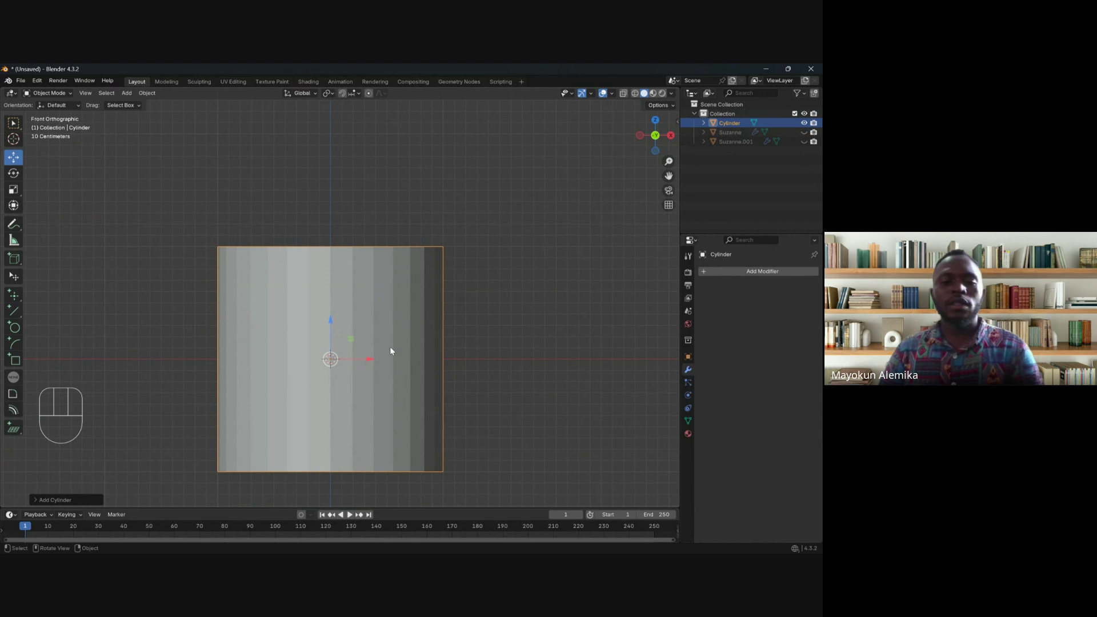
Step: Enter Edit Mode on the cylinder, switch to face selection and select its top face
{"action": "mouse_move", "coordinate": [390, 350]}
{"action": "middle_mouse_down"}
{"action": "mouse_move", "coordinate": [403, 343]}
{"action": "mouse_move", "coordinate": [385, 370]}
{"action": "middle_mouse_up"}
{"action": "key", "text": "Tab"}
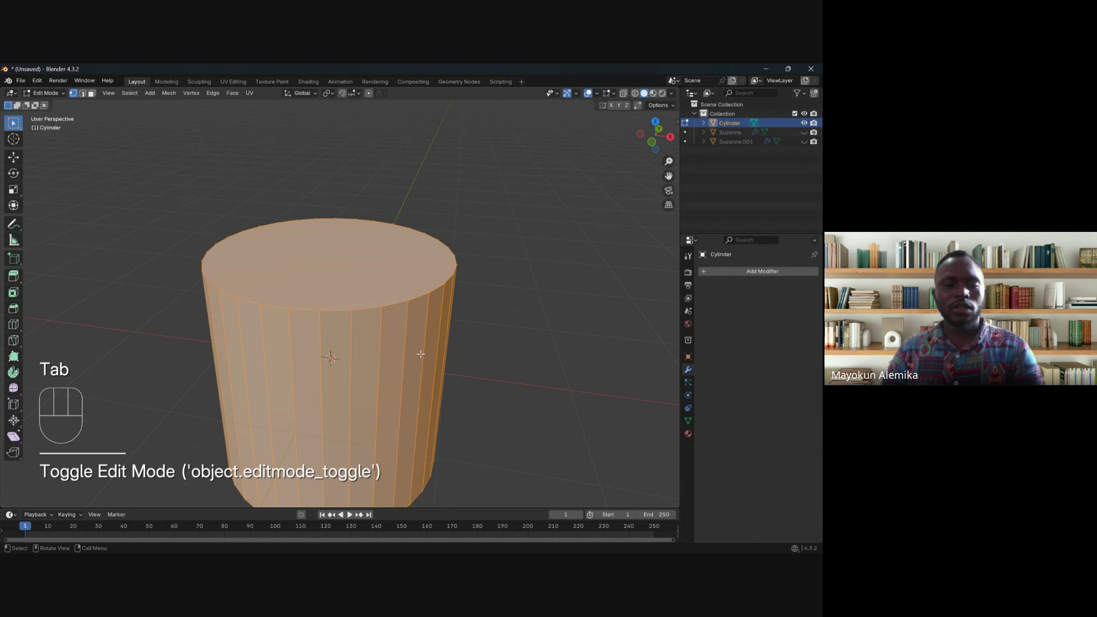
{"action": "left_click", "coordinate": [92, 93]}
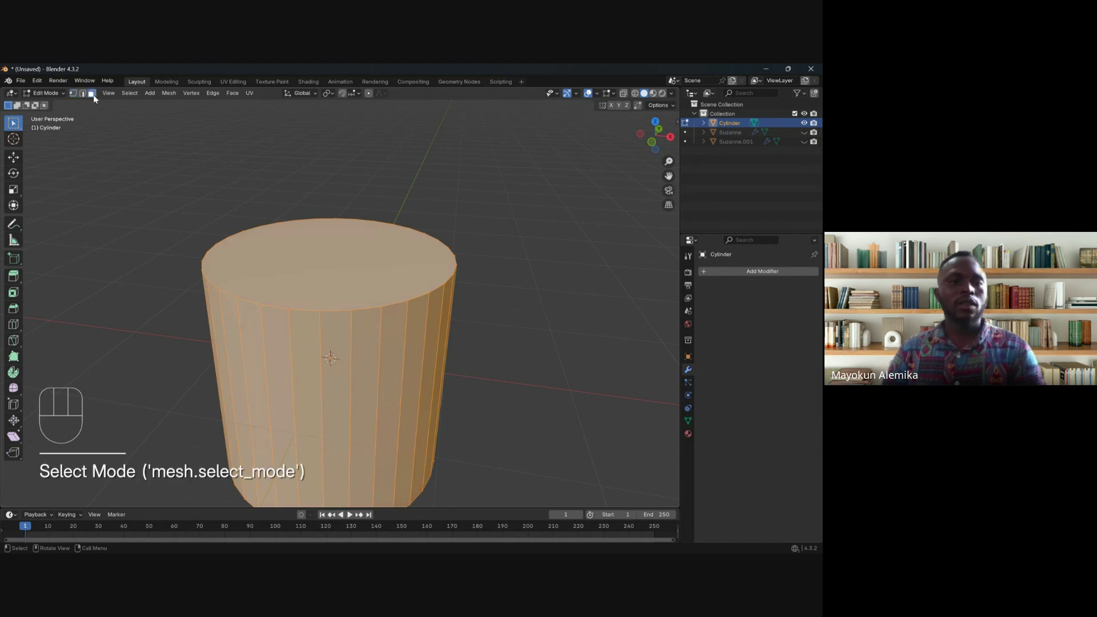
{"action": "left_click", "coordinate": [319, 258]}
{"action": "middle_click_drag", "start_coordinate": [379, 277], "coordinate": [514, 343]}
{"action": "middle_click_drag", "start_coordinate": [394, 316], "coordinate": [416, 321]}
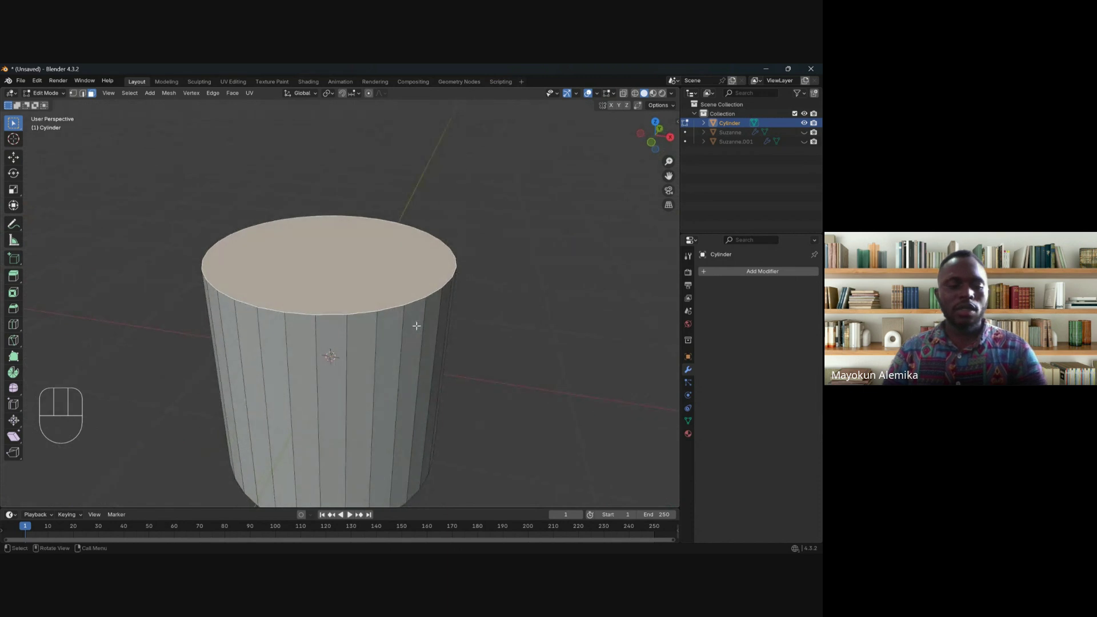
Step: In front view, move the top face straight up along Z to make the cylinder about twice as tall
{"action": "key", "text": "KP_1"}
{"action": "key", "text": "g"}
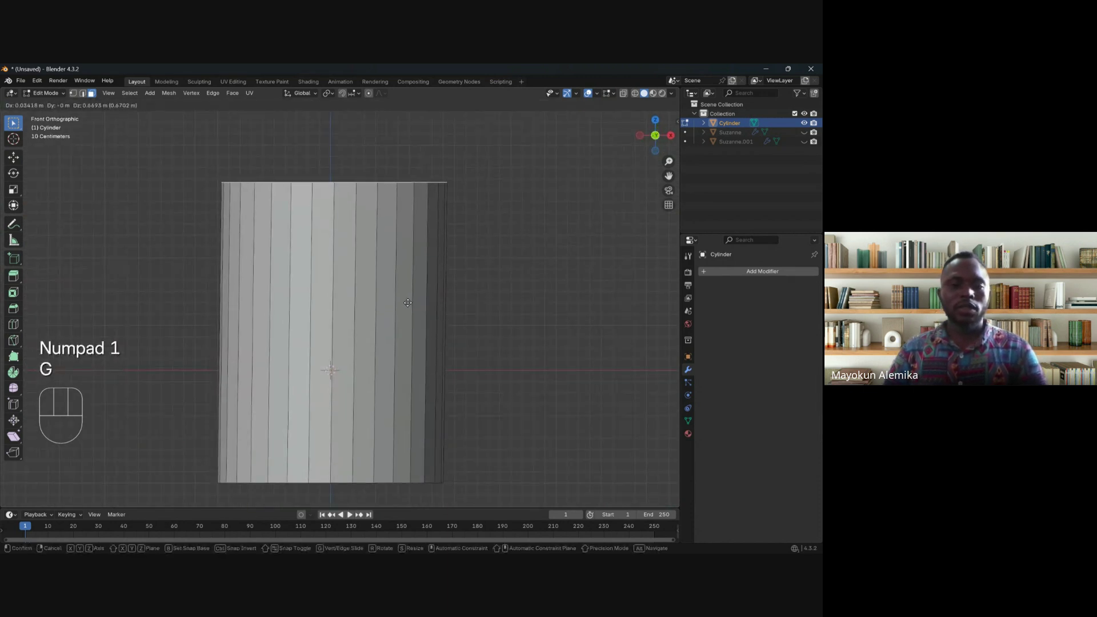
{"action": "right_click", "coordinate": [404, 290]}
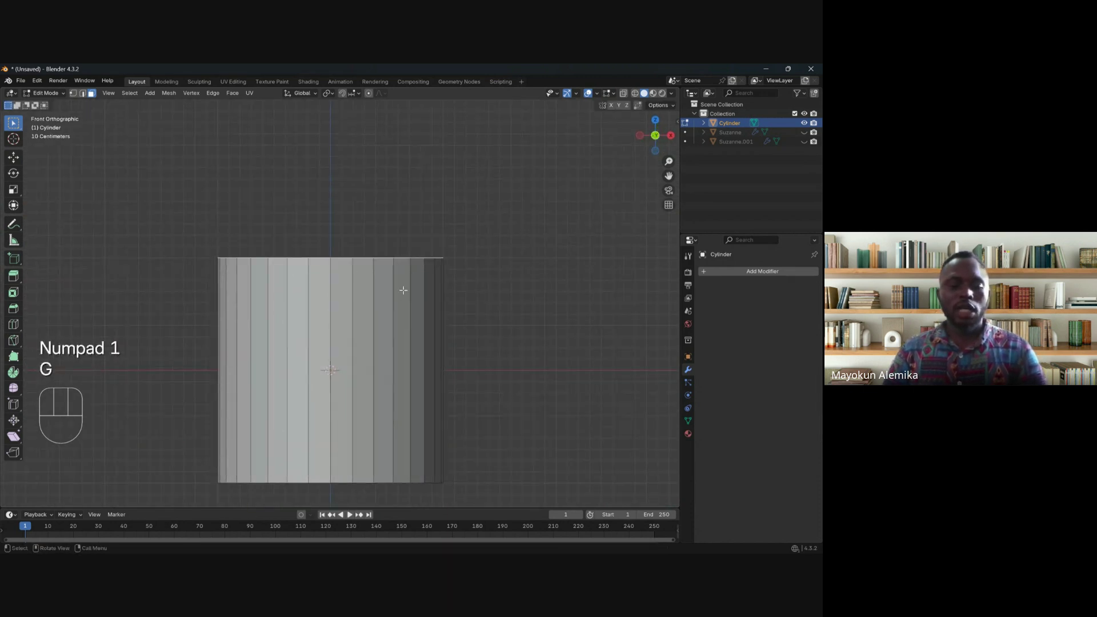
{"action": "left_click", "coordinate": [13, 157]}
{"action": "left_click_drag", "start_coordinate": [330, 257], "coordinate": [330, 169]}
{"action": "scroll", "coordinate": [331, 169], "scroll_direction": "down", "scroll_amount": 3}
{"action": "left_click_drag", "start_coordinate": [337, 231], "coordinate": [340, 127]}
Step: Select the cylinder's bottom face and scale it down to about 0.7 to taper the body like a cup
{"action": "middle_click_drag", "start_coordinate": [340, 127], "coordinate": [337, 366]}
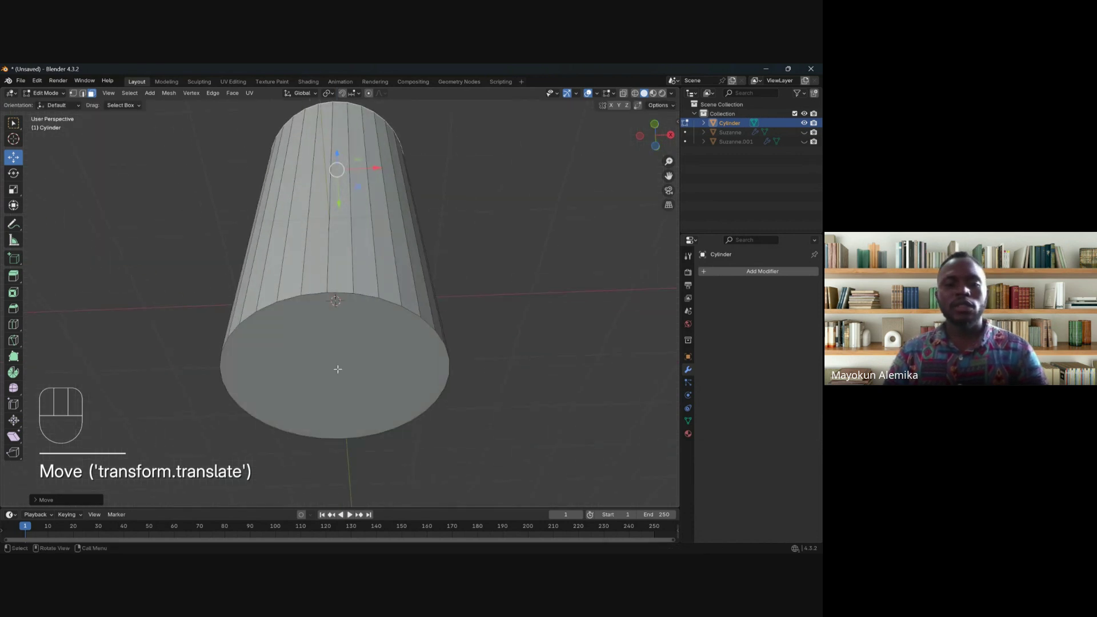
{"action": "left_click", "coordinate": [337, 369]}
{"action": "key", "text": "KP_1"}
{"action": "scroll", "coordinate": [381, 374], "scroll_direction": "down", "scroll_amount": 3}
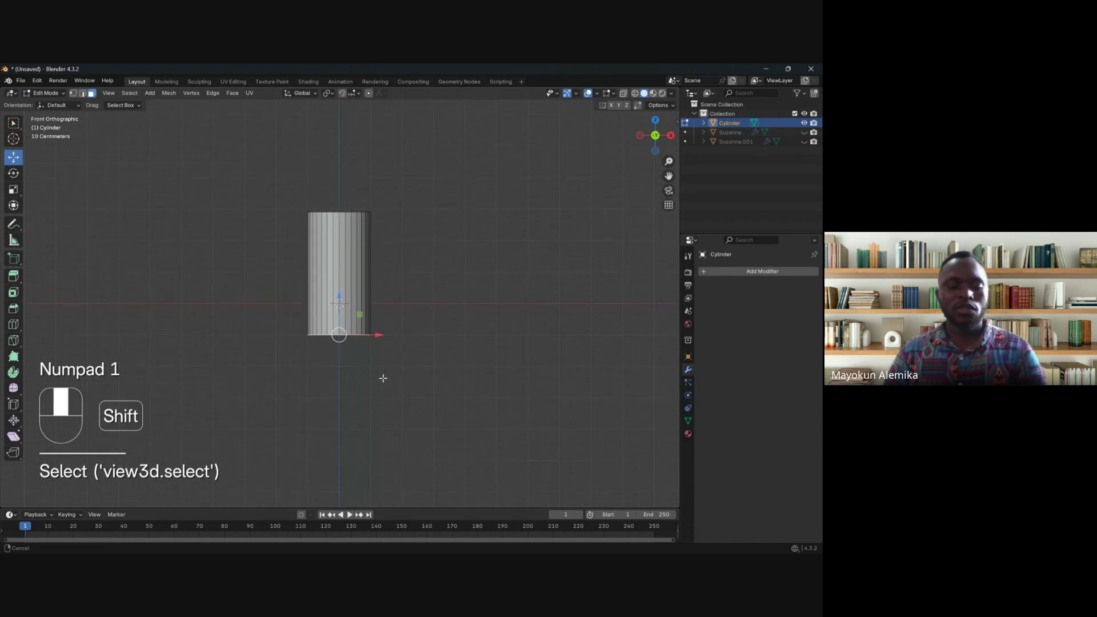
{"action": "scroll", "coordinate": [382, 377], "scroll_direction": "up", "scroll_amount": 1, "text": "shift"}
{"action": "key", "text": "s"}
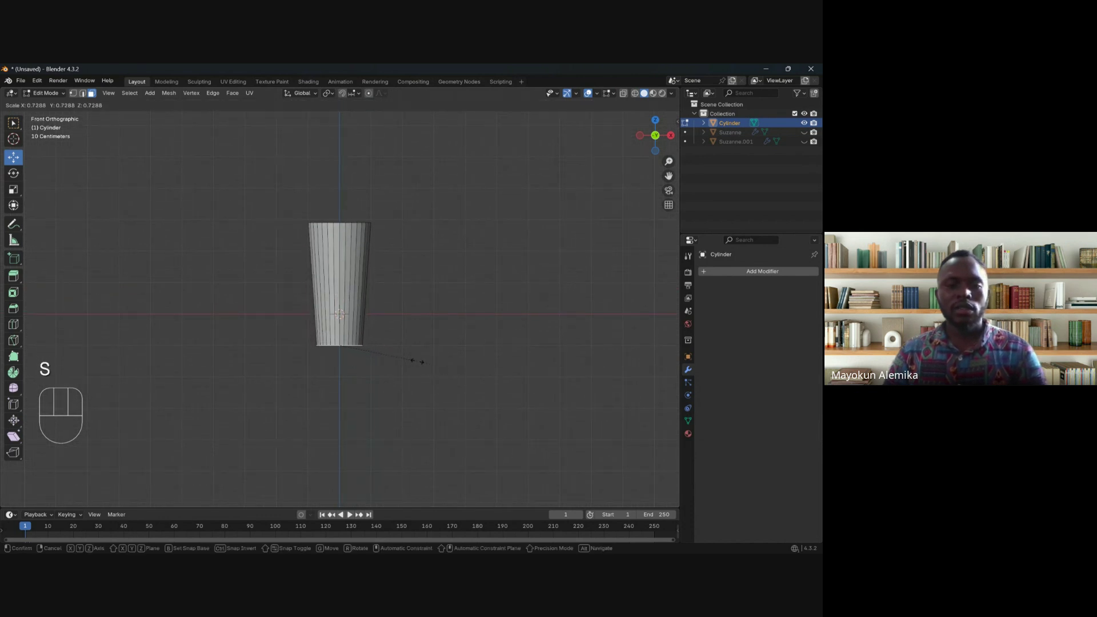
{"action": "left_click", "coordinate": [416, 358]}
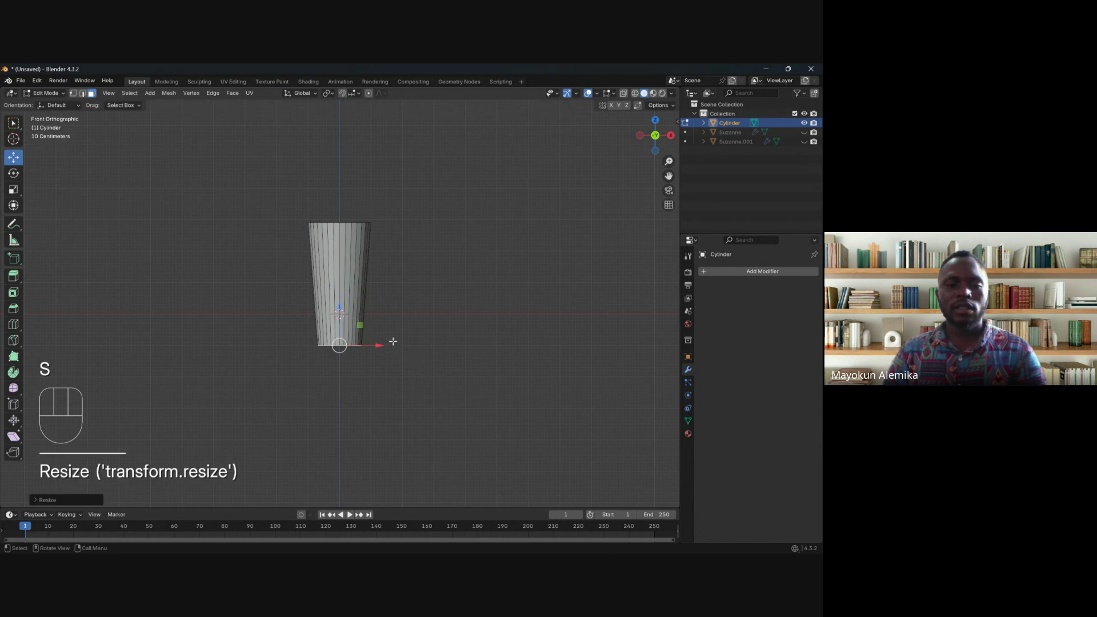
Step: Delete the cylinder's top face to open the cup
{"action": "middle_click_drag", "start_coordinate": [400, 349], "coordinate": [337, 294]}
{"action": "scroll", "coordinate": [355, 326], "scroll_direction": "up", "scroll_amount": 3}
{"action": "left_click", "coordinate": [337, 293]}
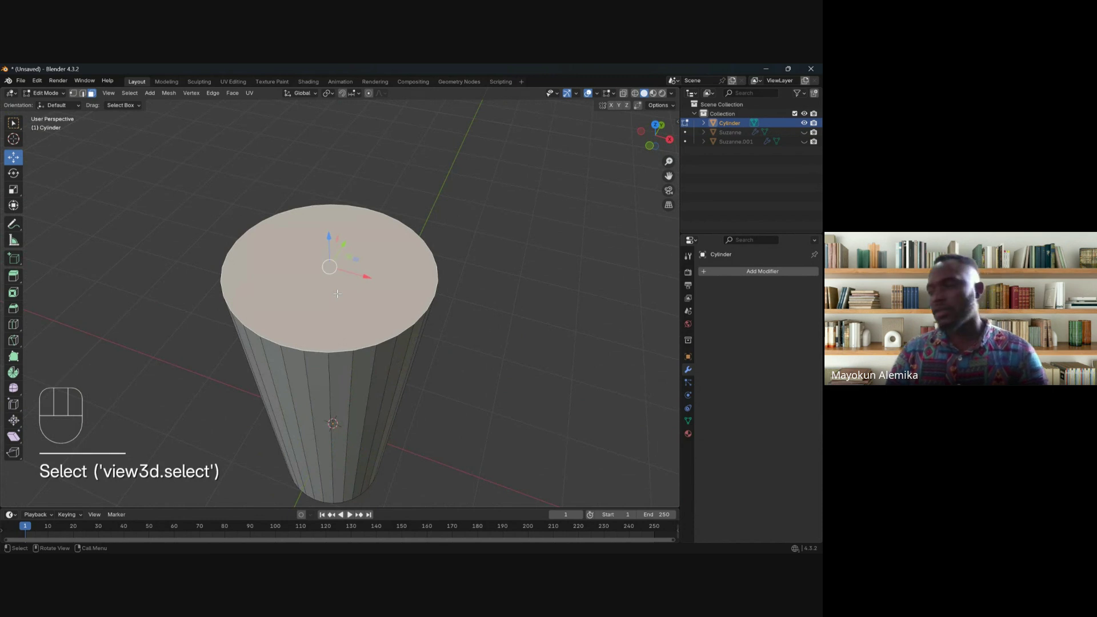
{"action": "key", "text": "x"}
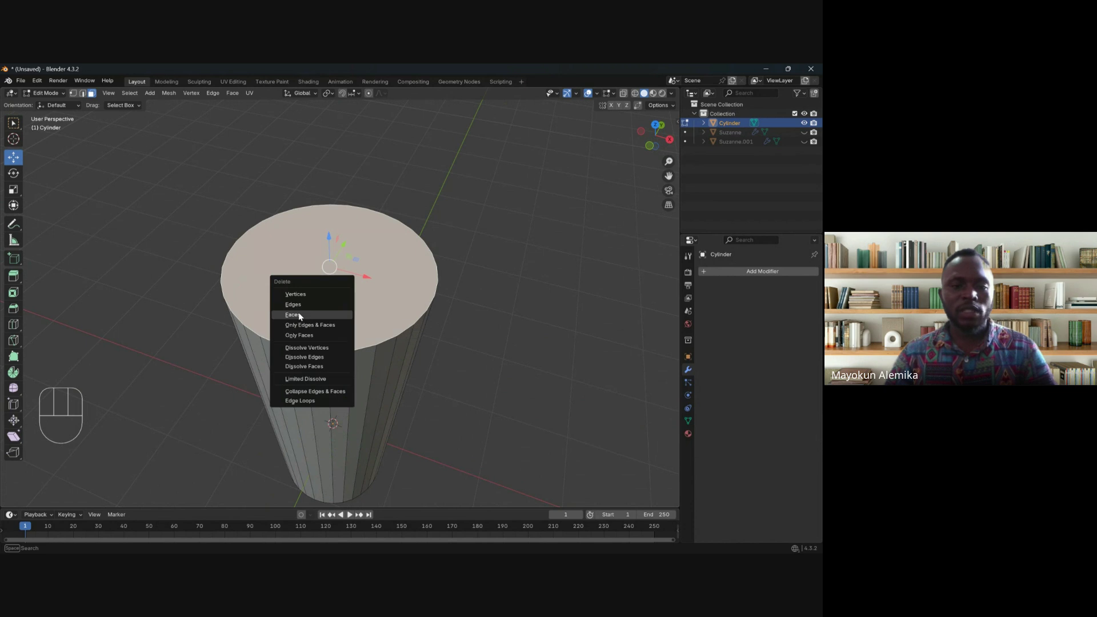
{"action": "left_click", "coordinate": [293, 314]}
Step: Examine the open cup's rim, inner walls and base to check the wall thickness
{"action": "middle_click_drag", "start_coordinate": [298, 312], "coordinate": [306, 264]}
{"action": "scroll", "coordinate": [380, 355], "scroll_direction": "up", "scroll_amount": 4}
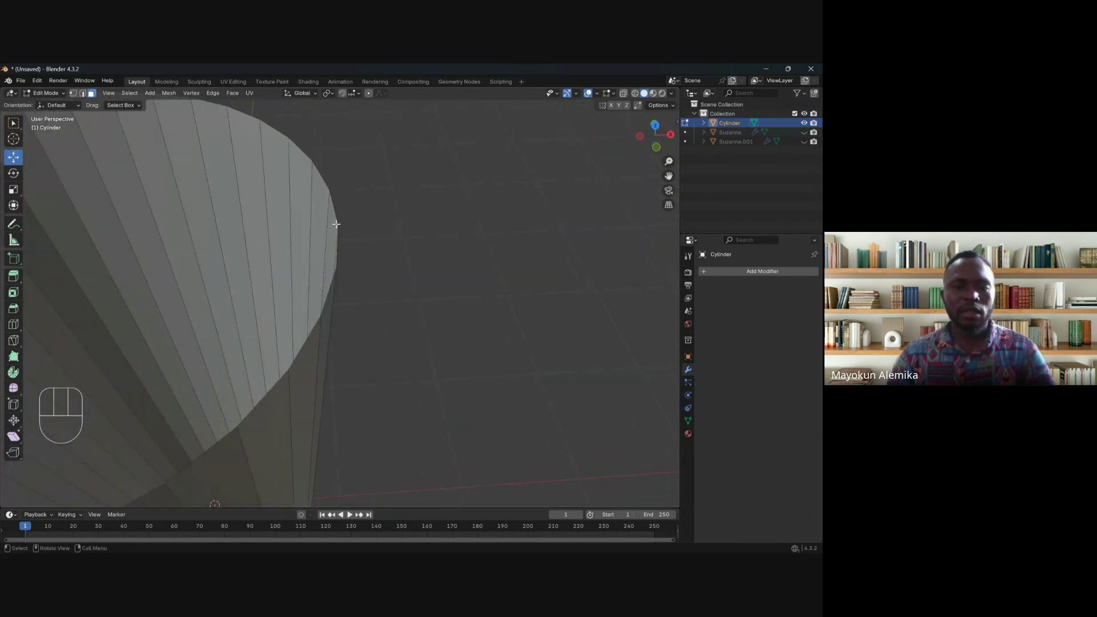
{"action": "middle_click_drag", "start_coordinate": [319, 323], "coordinate": [381, 303], "text": "shift"}
{"action": "left_click", "coordinate": [317, 304]}
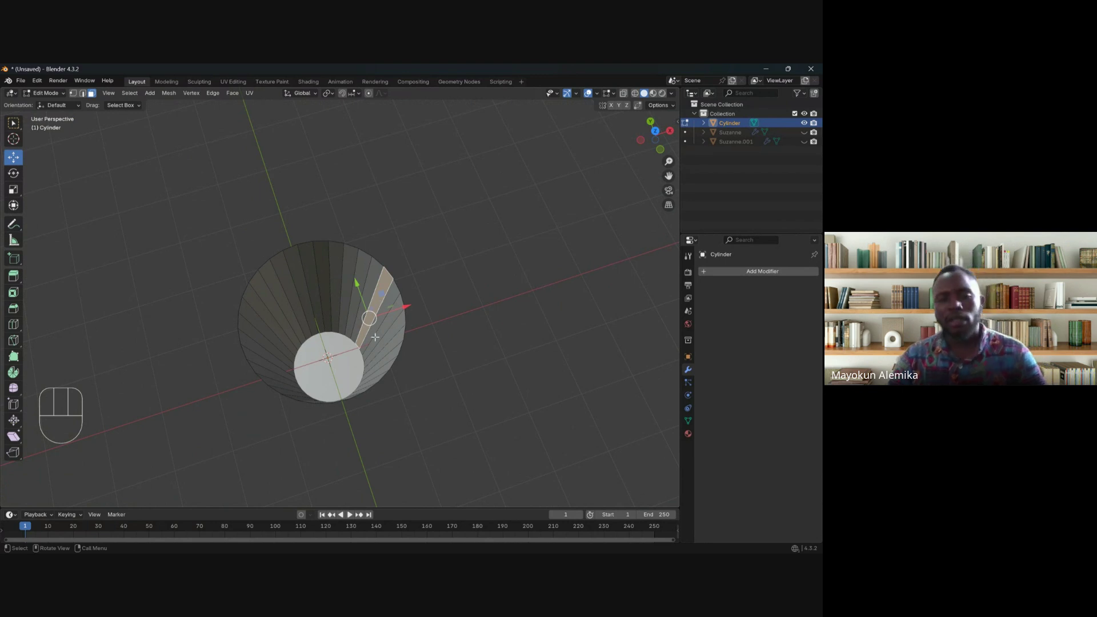
{"action": "scroll", "coordinate": [371, 331], "scroll_direction": "up", "scroll_amount": 3}
{"action": "scroll", "coordinate": [381, 337], "scroll_direction": "down", "scroll_amount": 2}
{"action": "mouse_move", "coordinate": [381, 336]}
{"action": "middle_mouse_down"}
{"action": "mouse_move", "coordinate": [375, 320]}
{"action": "mouse_move", "coordinate": [380, 340]}
{"action": "middle_mouse_up"}
Step: Select the whole cup mesh, extrude it in place and scale the extrusion to about 0.87 for an inner shell
{"action": "key", "text": "KP_1"}
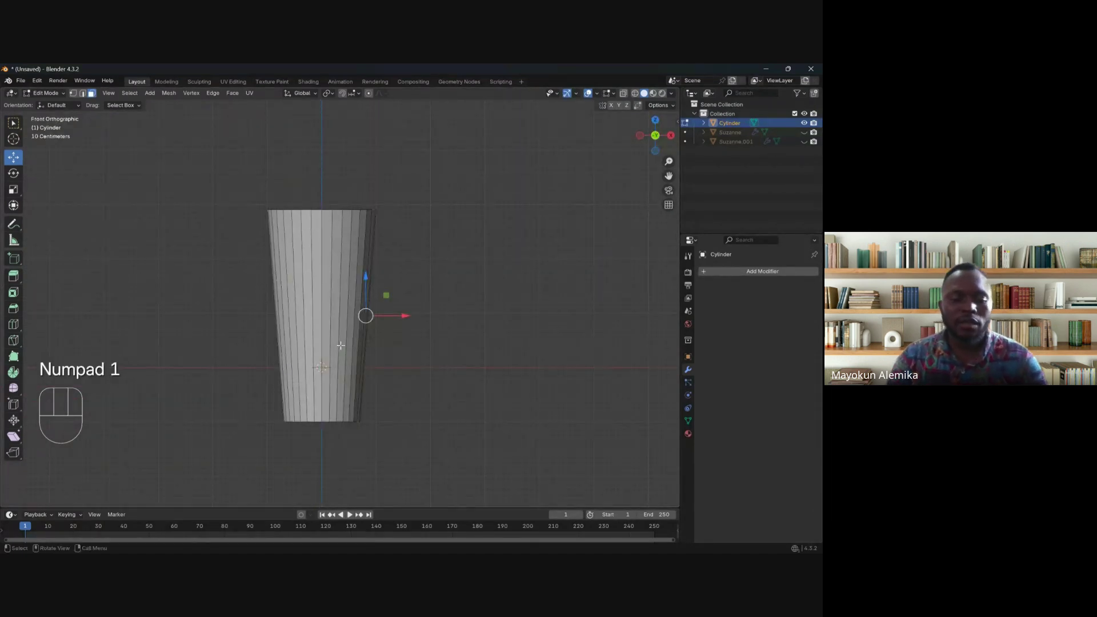
{"action": "key", "text": "a"}
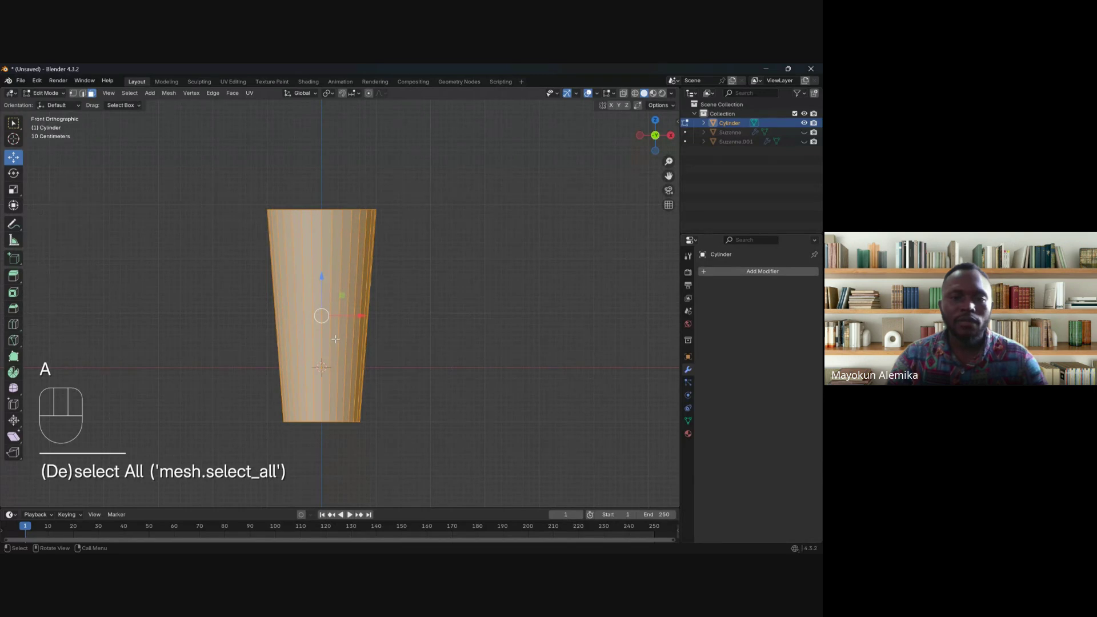
{"action": "middle_click_drag", "start_coordinate": [416, 326], "coordinate": [427, 368]}
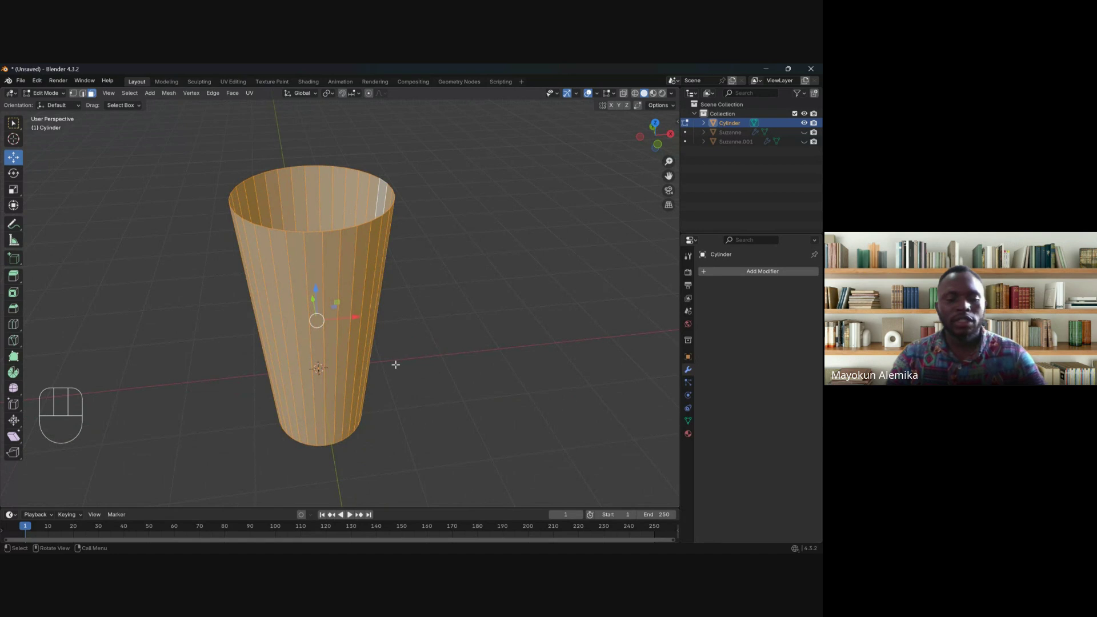
{"action": "key", "text": "e"}
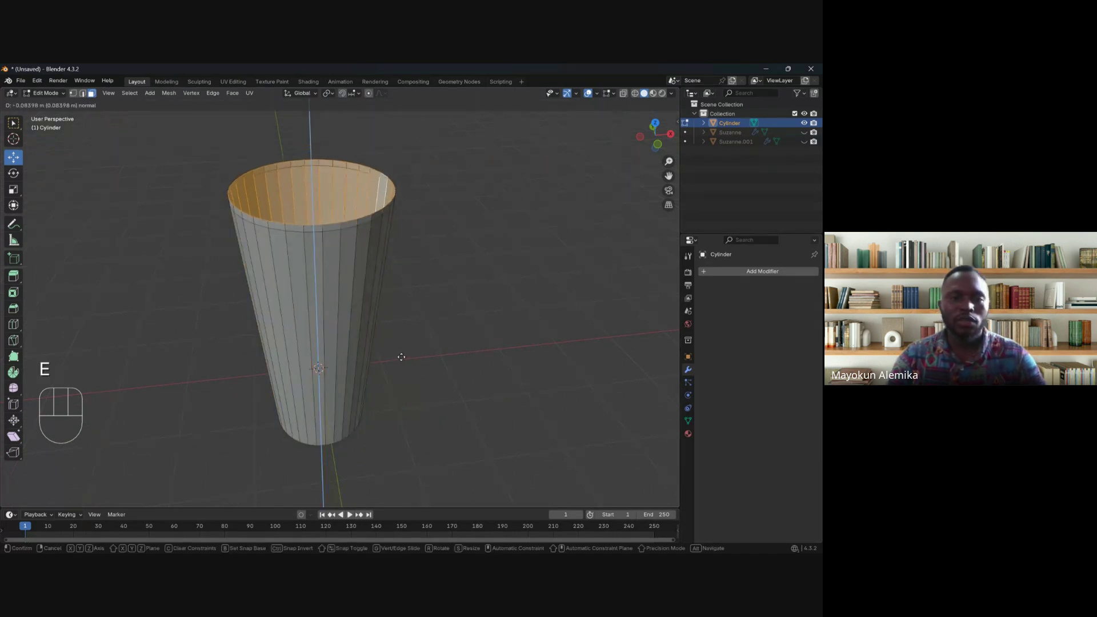
{"action": "key", "text": "s"}
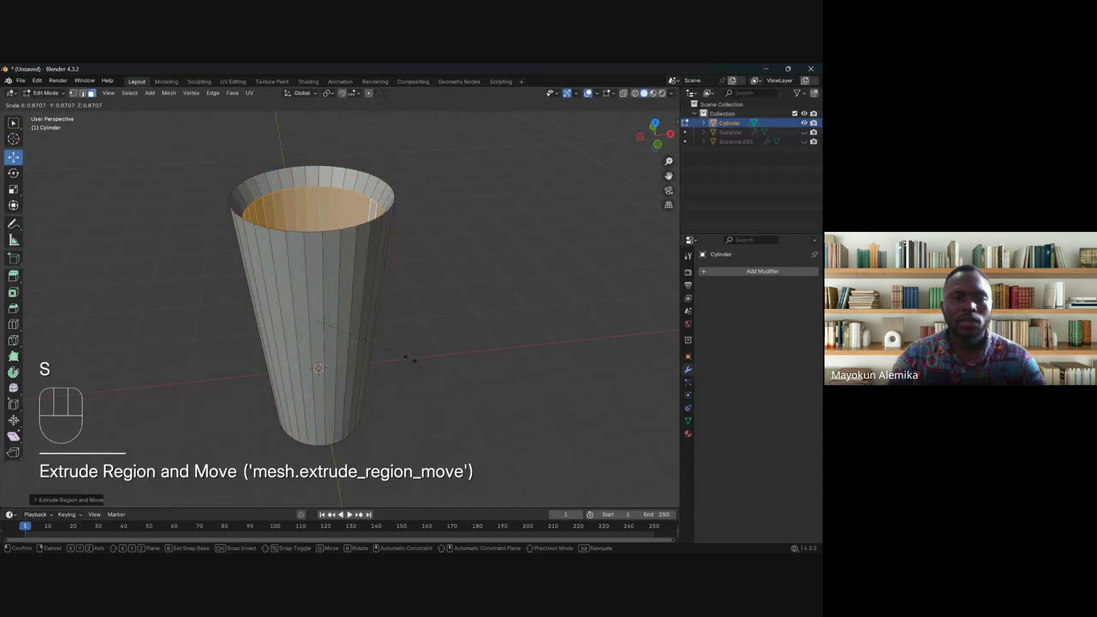
{"action": "left_click", "coordinate": [409, 359]}
Step: In wireframe front view, move the inner shell up along Z to the height of the outer rim
{"action": "key", "text": "z"}
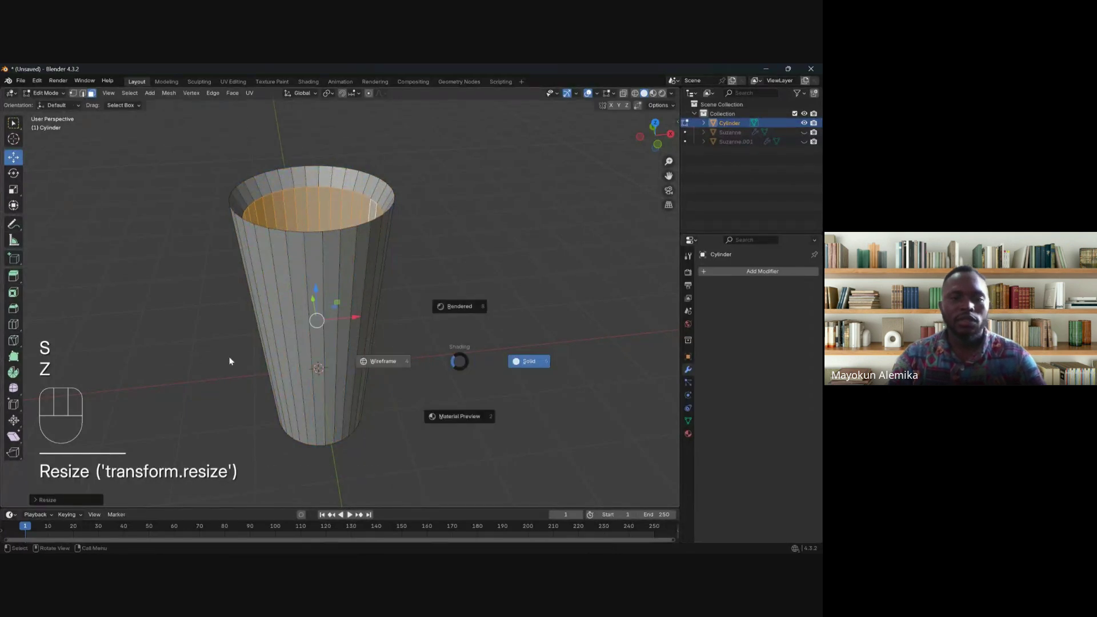
{"action": "left_click", "coordinate": [380, 360]}
{"action": "middle_click_drag", "start_coordinate": [343, 340], "coordinate": [329, 332]}
{"action": "key", "text": "KP_1"}
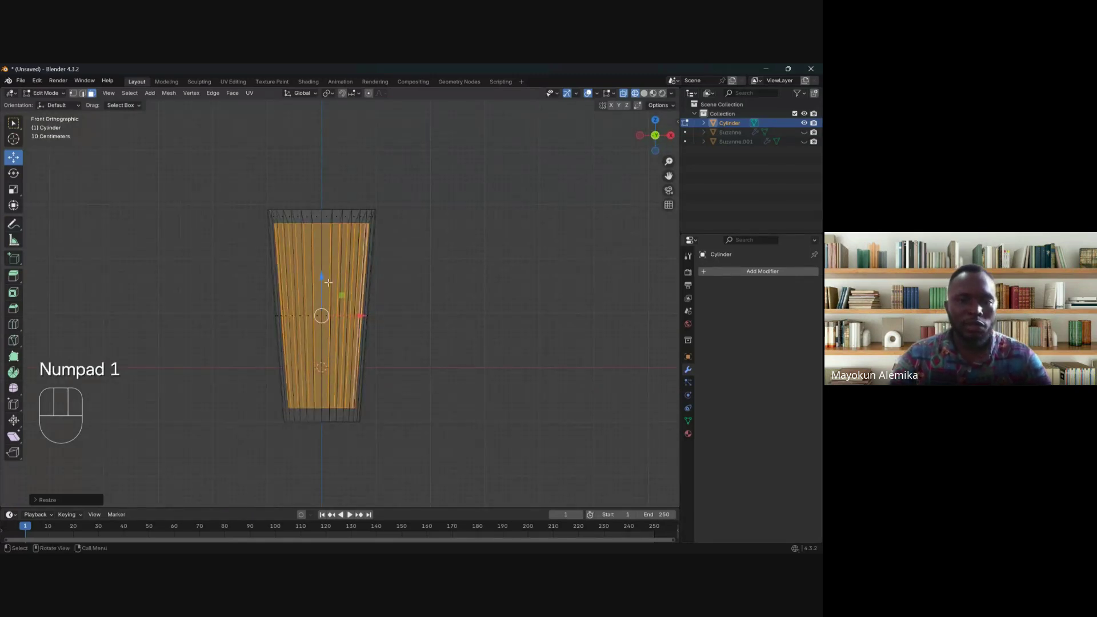
{"action": "left_click_drag", "start_coordinate": [321, 278], "coordinate": [318, 259]}
Step: Inspect the cup's rim and inner wall in solid shading from several angles
{"action": "key", "text": "z"}
{"action": "left_click", "coordinate": [439, 295]}
{"action": "mouse_move", "coordinate": [406, 306]}
{"action": "middle_mouse_down"}
{"action": "mouse_move", "coordinate": [384, 343]}
{"action": "mouse_move", "coordinate": [346, 369]}
{"action": "mouse_move", "coordinate": [347, 336]}
{"action": "mouse_move", "coordinate": [401, 350]}
{"action": "middle_mouse_up"}
{"action": "scroll", "coordinate": [402, 350], "scroll_direction": "up", "scroll_amount": 5}
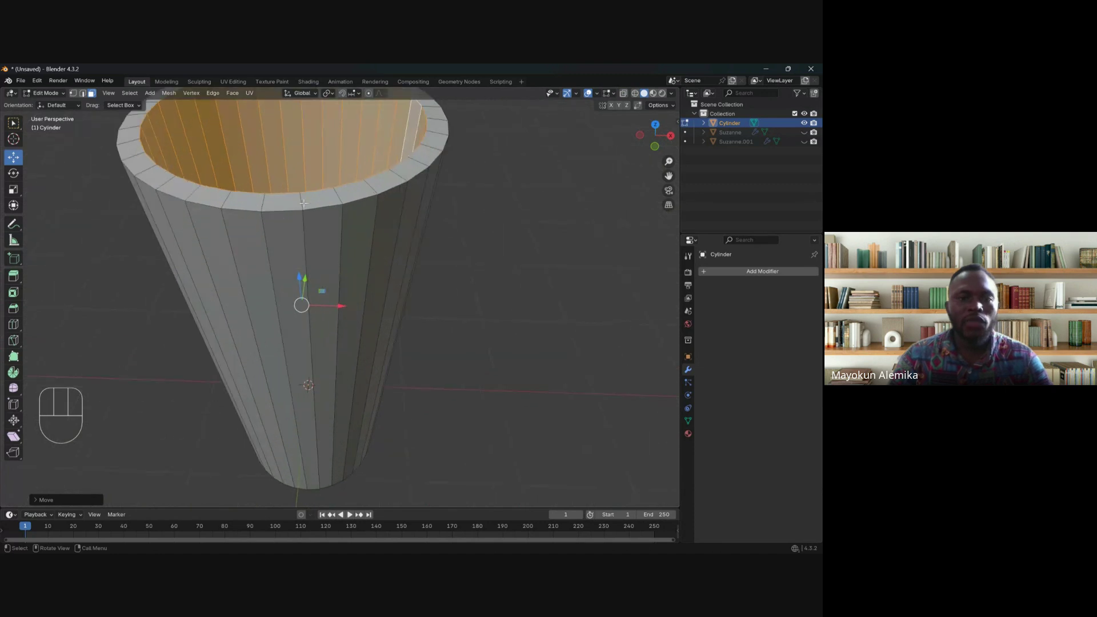
{"action": "middle_click_drag", "start_coordinate": [322, 251], "coordinate": [409, 246]}
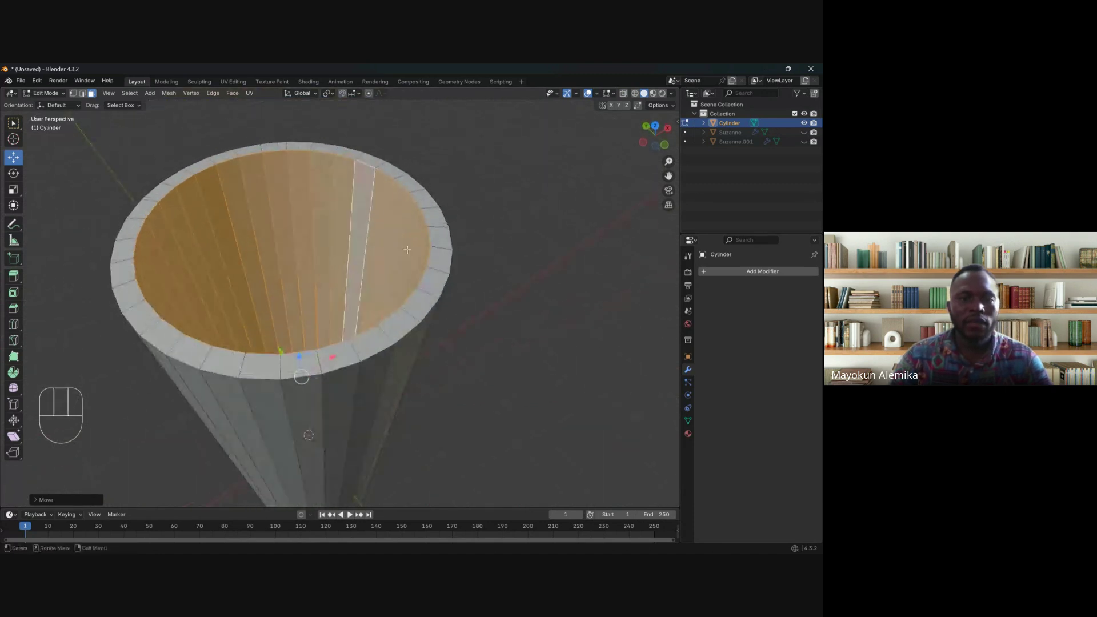
{"action": "left_click", "coordinate": [438, 236]}
{"action": "middle_click_drag", "start_coordinate": [460, 288], "coordinate": [422, 320]}
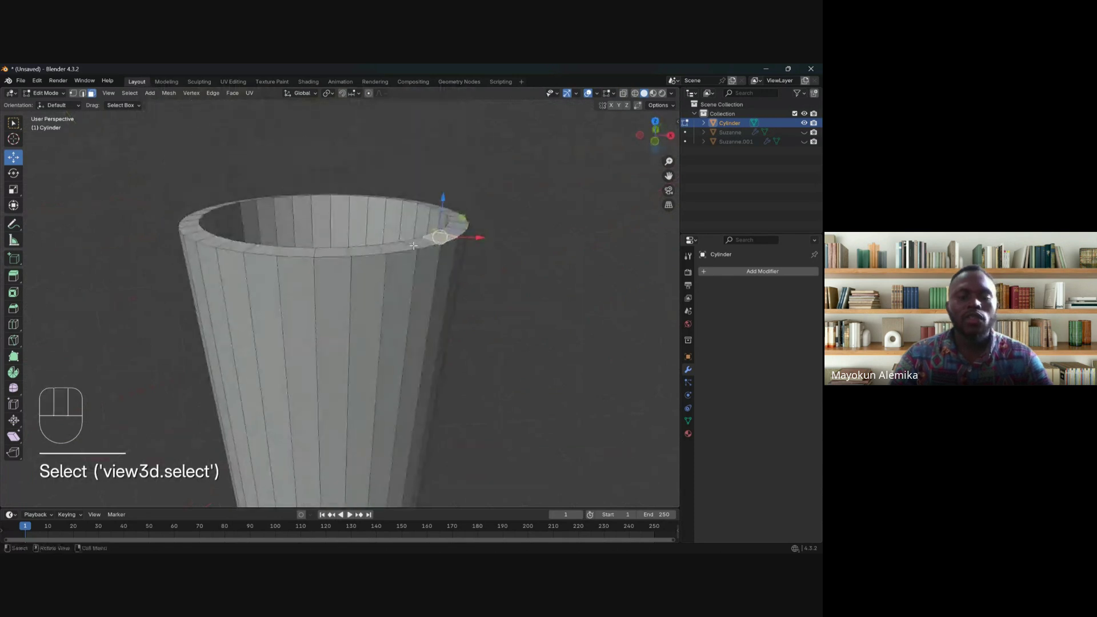
{"action": "scroll", "coordinate": [423, 320], "scroll_direction": "down", "scroll_amount": 3}
{"action": "middle_click_drag", "start_coordinate": [377, 366], "coordinate": [385, 286], "text": "shift"}
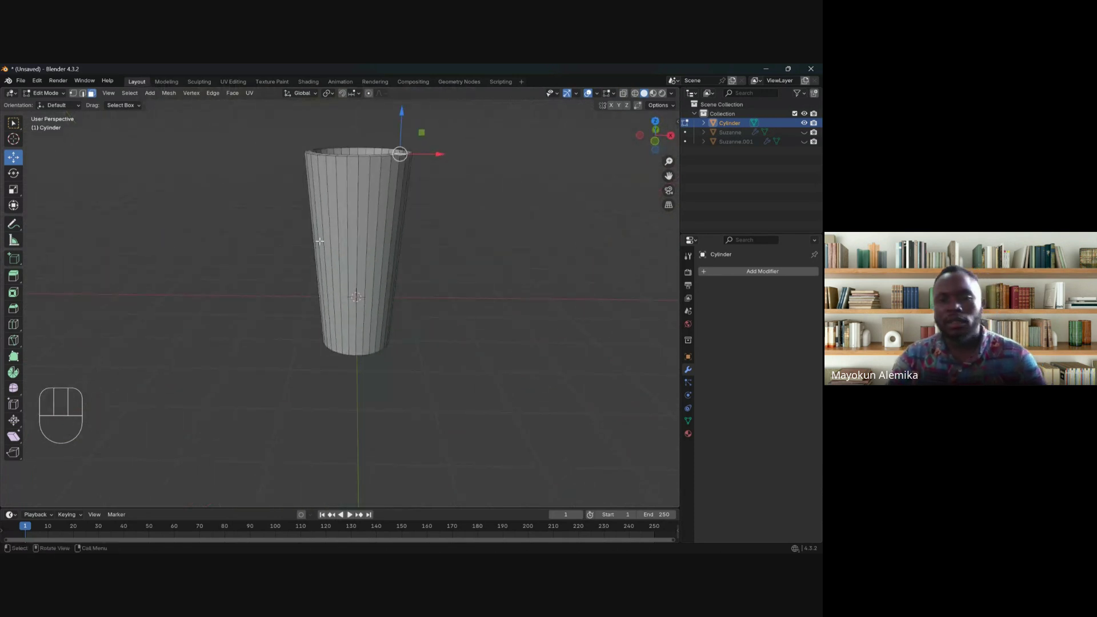
{"action": "mouse_move", "coordinate": [377, 328]}
{"action": "middle_mouse_down"}
{"action": "mouse_move", "coordinate": [335, 276]}
{"action": "mouse_move", "coordinate": [323, 288]}
{"action": "mouse_move", "coordinate": [336, 339]}
{"action": "mouse_move", "coordinate": [361, 334]}
{"action": "mouse_move", "coordinate": [394, 349]}
{"action": "mouse_move", "coordinate": [343, 349]}
{"action": "middle_mouse_up"}
Step: Return to the wireframe front view and undo the rim face selection and the inner shell's upward move
{"action": "key", "text": "KP_1"}
{"action": "key", "text": "z"}
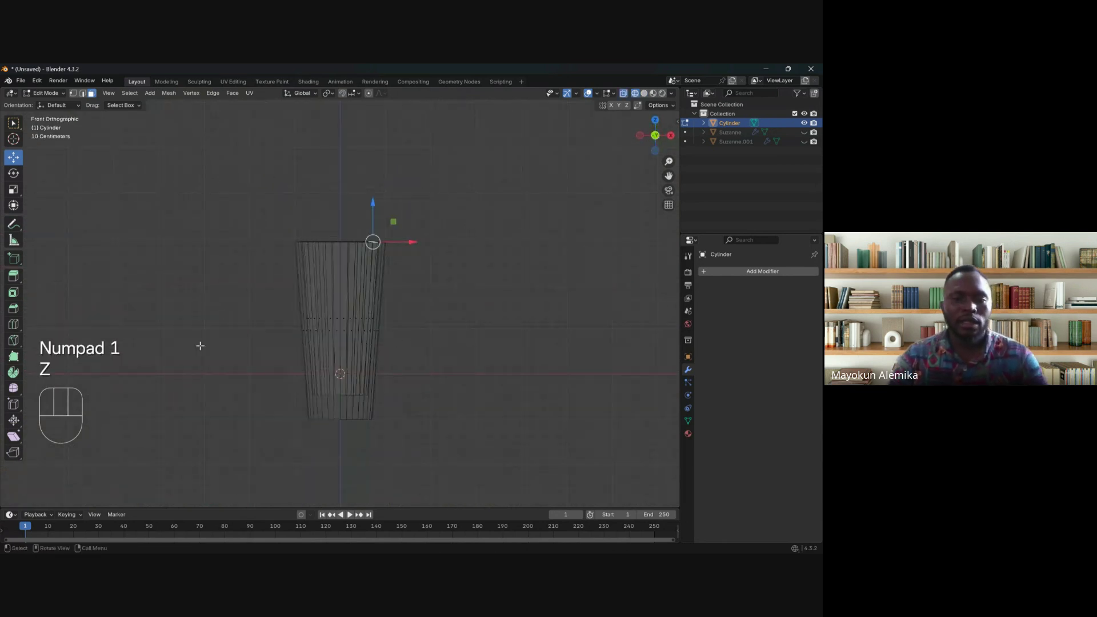
{"action": "key", "text": "ctrl+z"}
{"action": "key", "text": "ctrl+z"}
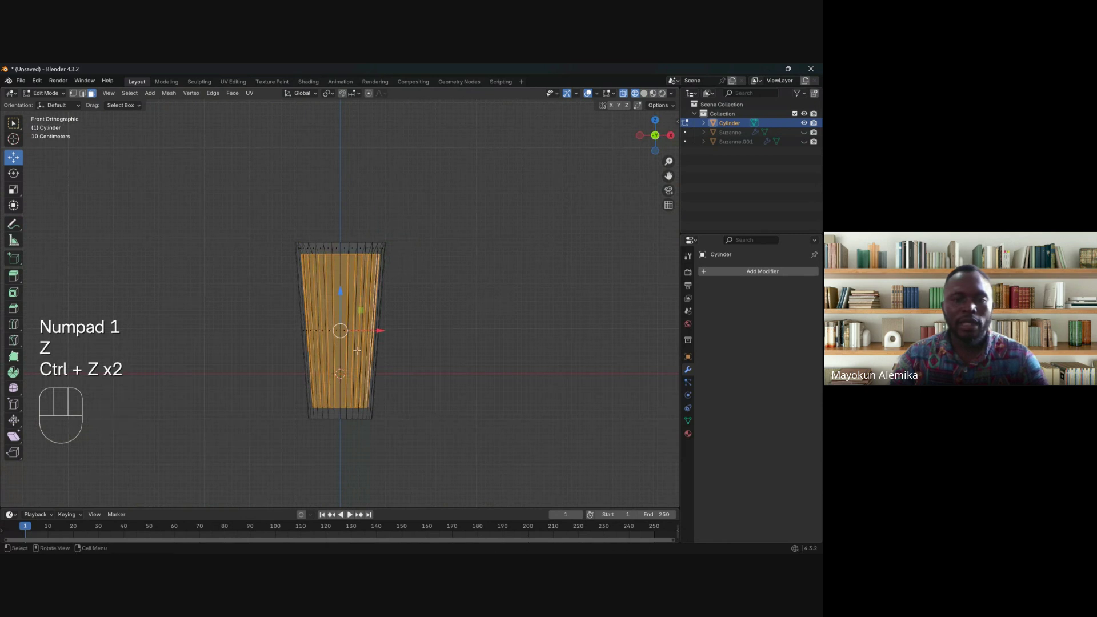
Step: Scale the inner shell down further to widen the gap between it and the outer wall
{"action": "key", "text": "s"}
{"action": "left_click", "coordinate": [406, 363]}
{"action": "scroll", "coordinate": [341, 283], "scroll_direction": "up", "scroll_amount": 2}
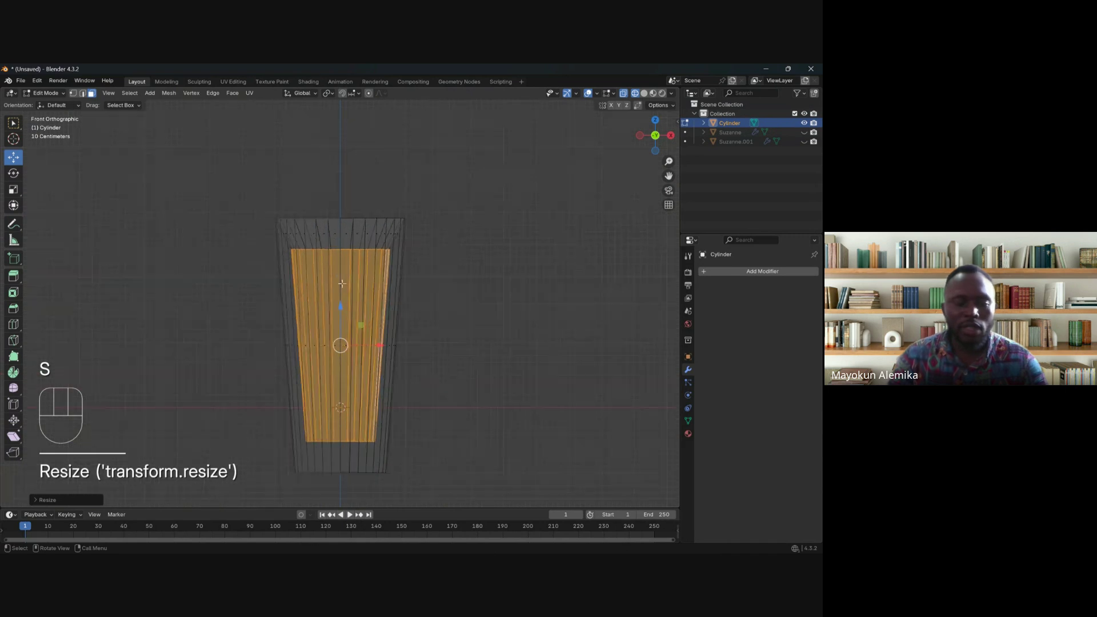
Step: Examine the gap between the inner shell and the outer cup at the rim and base in wireframe and solid shading
{"action": "middle_click_drag", "start_coordinate": [455, 369], "coordinate": [389, 360]}
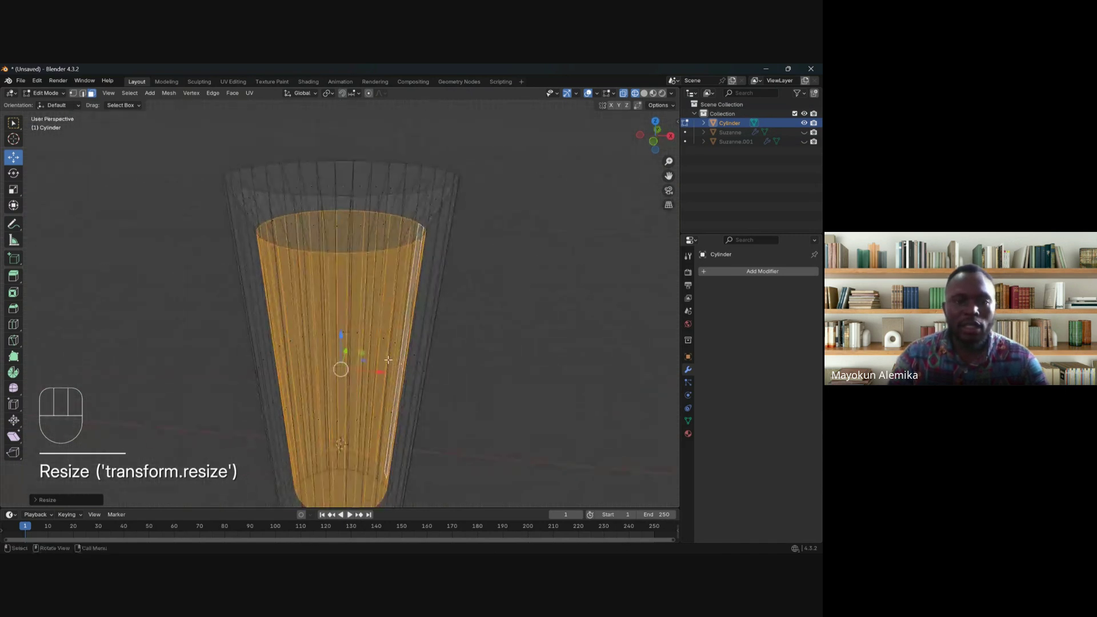
{"action": "key", "text": "KP_1"}
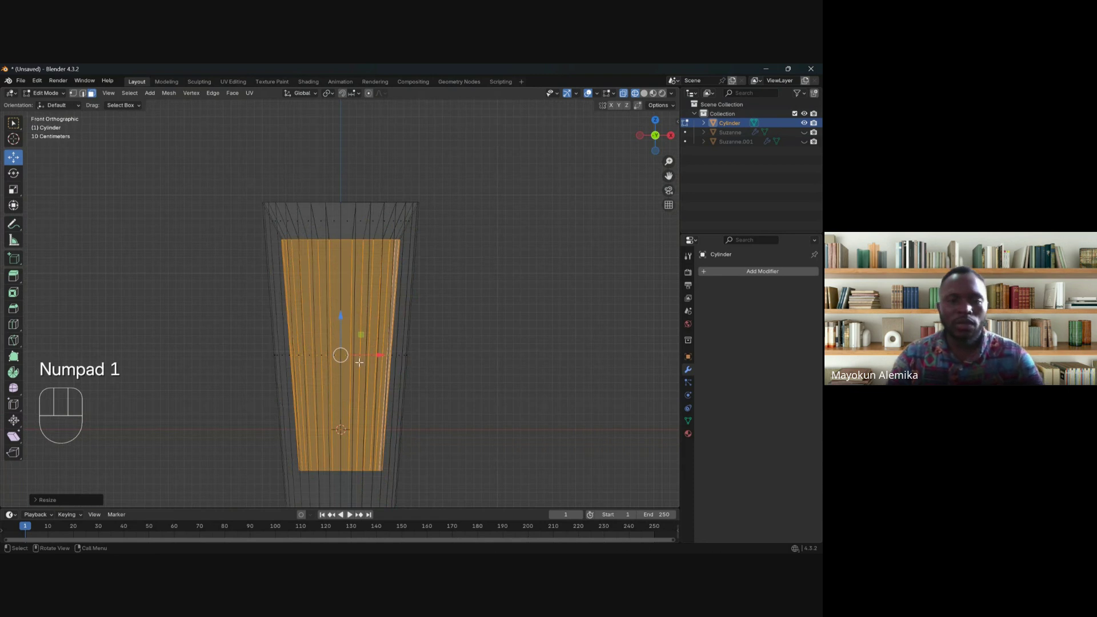
{"action": "middle_click_drag", "start_coordinate": [368, 366], "coordinate": [379, 339], "text": "shift"}
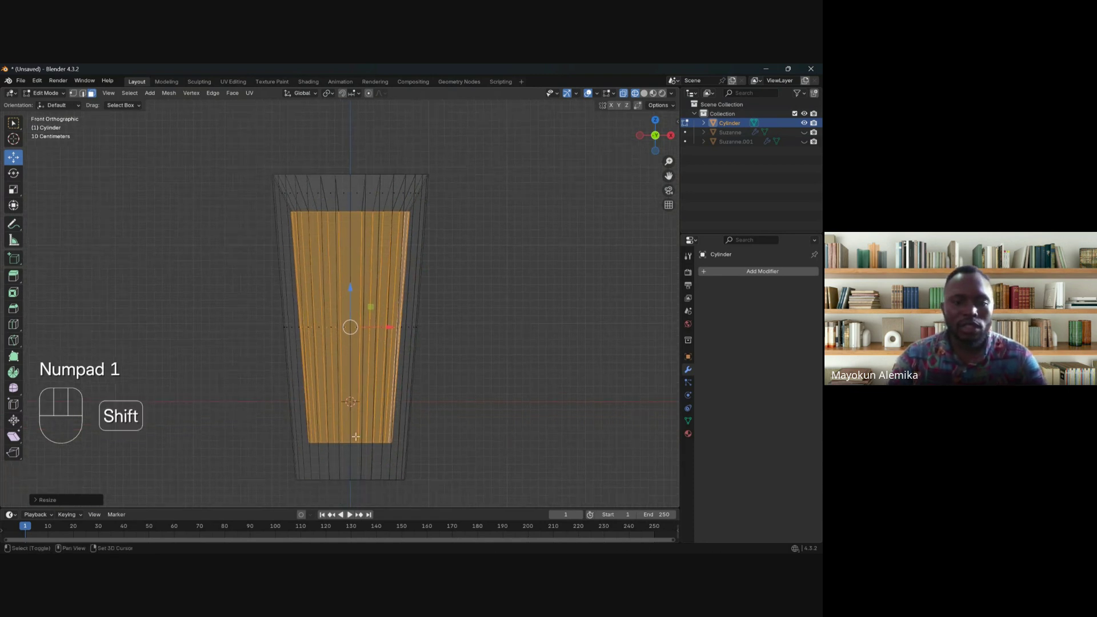
{"action": "mouse_move", "coordinate": [356, 436]}
{"action": "middle_mouse_down", "text": "shift"}
{"action": "mouse_move", "coordinate": [352, 400]}
{"action": "mouse_move", "coordinate": [348, 453]}
{"action": "middle_mouse_up", "text": "shift"}
{"action": "key", "text": "z"}
{"action": "left_click", "coordinate": [579, 432]}
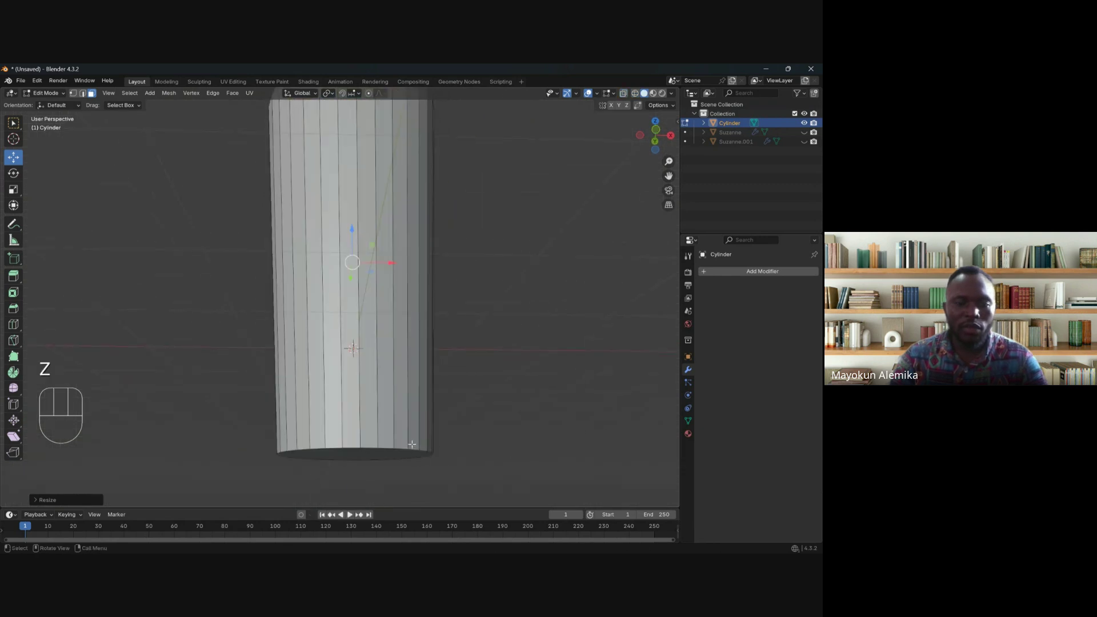
{"action": "key", "text": "z"}
{"action": "left_click", "coordinate": [300, 434]}
{"action": "mouse_move", "coordinate": [346, 401]}
{"action": "middle_mouse_down"}
{"action": "mouse_move", "coordinate": [355, 391]}
{"action": "mouse_move", "coordinate": [331, 391]}
{"action": "mouse_move", "coordinate": [367, 384]}
{"action": "mouse_move", "coordinate": [358, 414]}
{"action": "middle_mouse_up"}
{"action": "key", "text": "KP_1"}
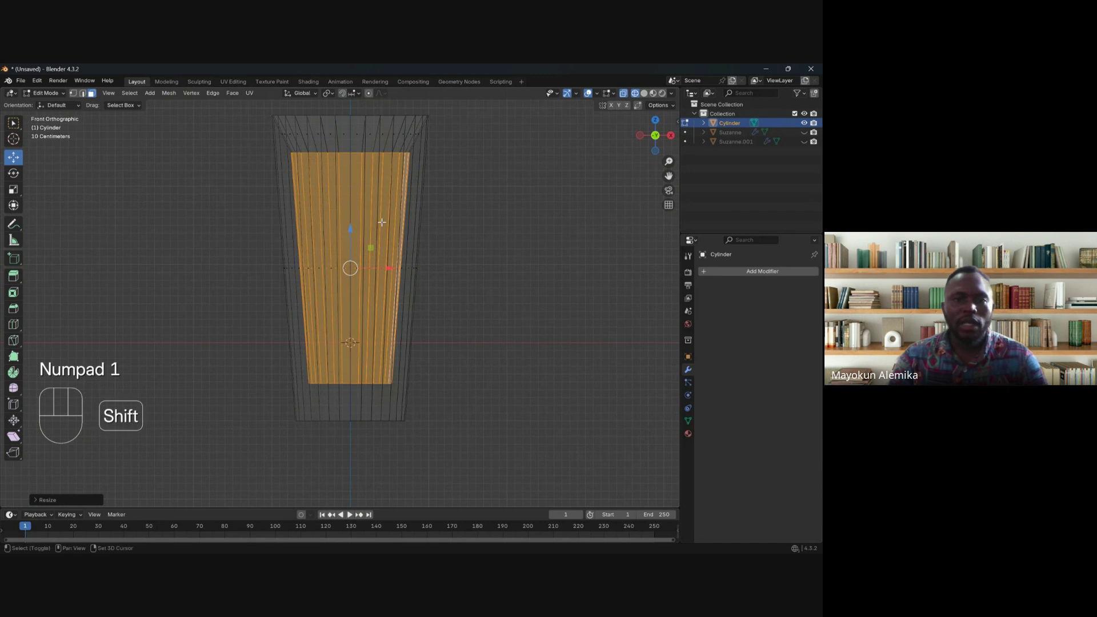
{"action": "middle_click_drag", "start_coordinate": [378, 221], "coordinate": [379, 300], "text": "shift"}
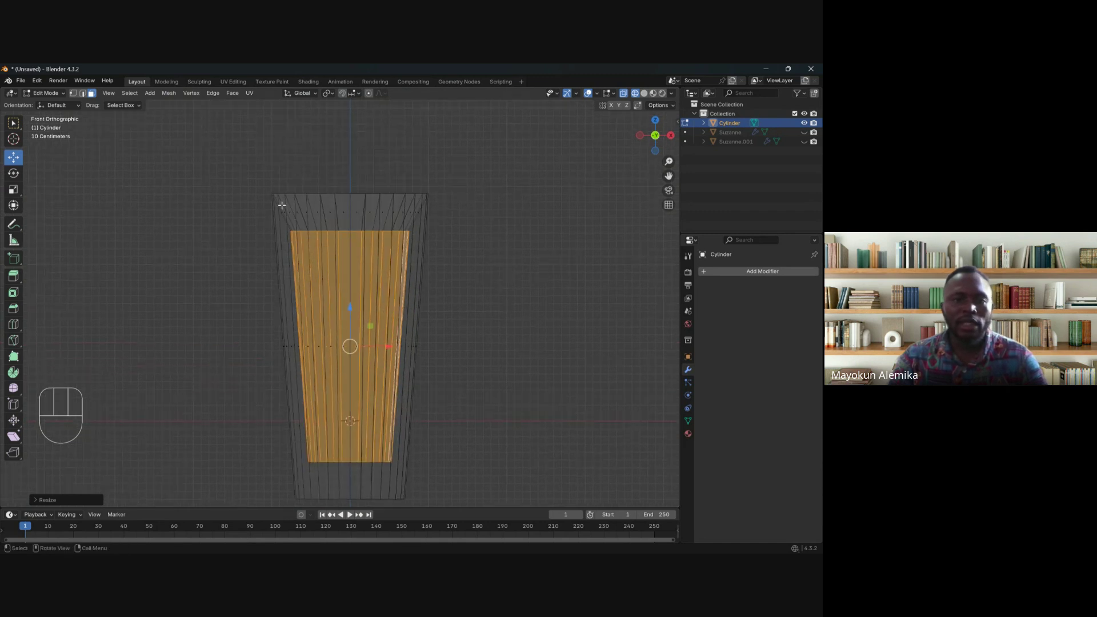
Step: Switch the viewport back to solid shading and view the cup in perspective
{"action": "middle_click_drag", "start_coordinate": [333, 246], "coordinate": [329, 311]}
{"action": "key", "text": "z"}
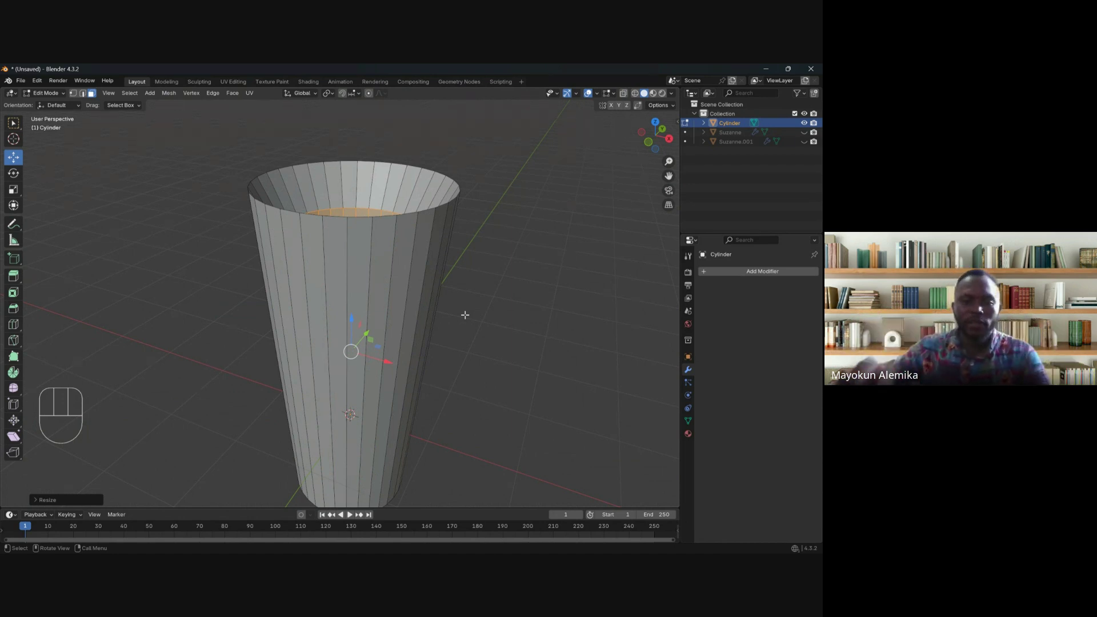
{"action": "middle_click_drag", "start_coordinate": [388, 427], "coordinate": [412, 409]}
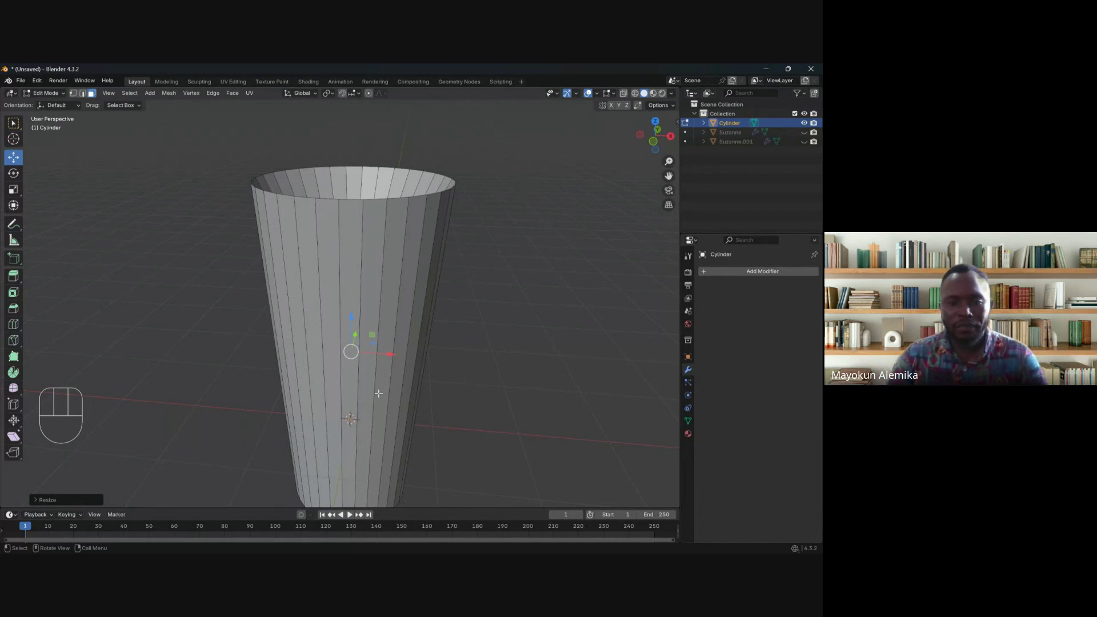
Step: Move the selected inner shell straight up along Z until its top edge is level with the cup's outer rim
{"action": "mouse_move", "coordinate": [380, 393]}
{"action": "middle_mouse_down"}
{"action": "mouse_move", "coordinate": [368, 428]}
{"action": "mouse_move", "coordinate": [387, 393]}
{"action": "mouse_move", "coordinate": [391, 412]}
{"action": "middle_mouse_up"}
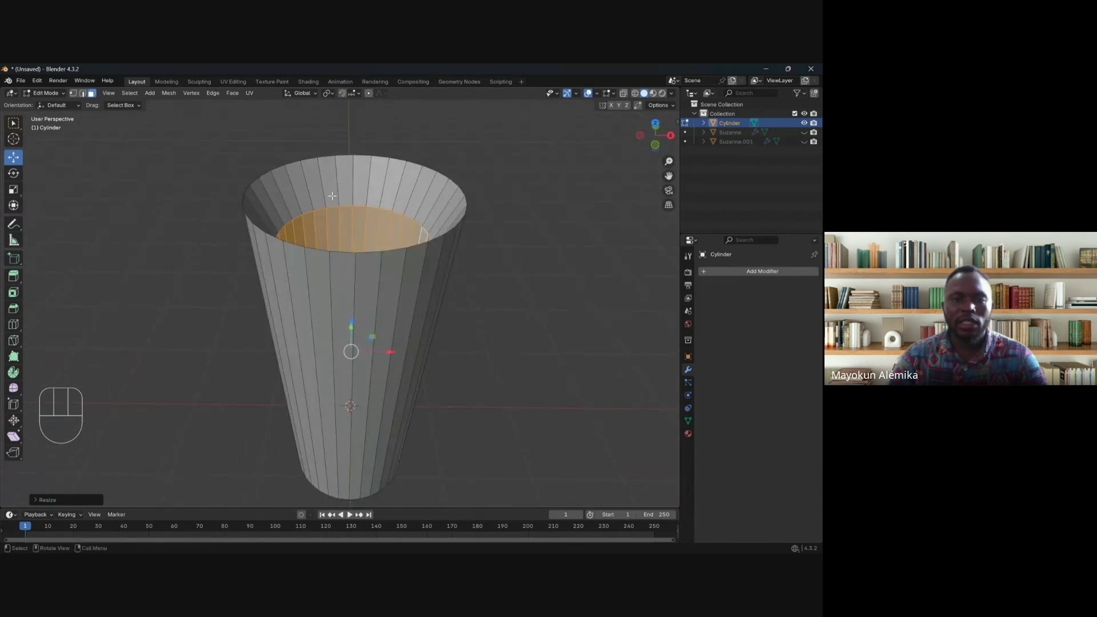
{"action": "scroll", "coordinate": [345, 241], "scroll_direction": "down", "scroll_amount": 1}
{"action": "middle_click_drag", "start_coordinate": [350, 311], "coordinate": [348, 304]}
{"action": "left_click_drag", "start_coordinate": [348, 303], "coordinate": [349, 271]}
{"action": "mouse_move", "coordinate": [349, 271]}
{"action": "middle_mouse_down"}
{"action": "mouse_move", "coordinate": [442, 285]}
{"action": "mouse_move", "coordinate": [400, 282]}
{"action": "middle_mouse_up"}
Step: Select only the inner shell's floor in a wireframe front view and lower it to just above the cup's base
{"action": "key", "text": "KP_1"}
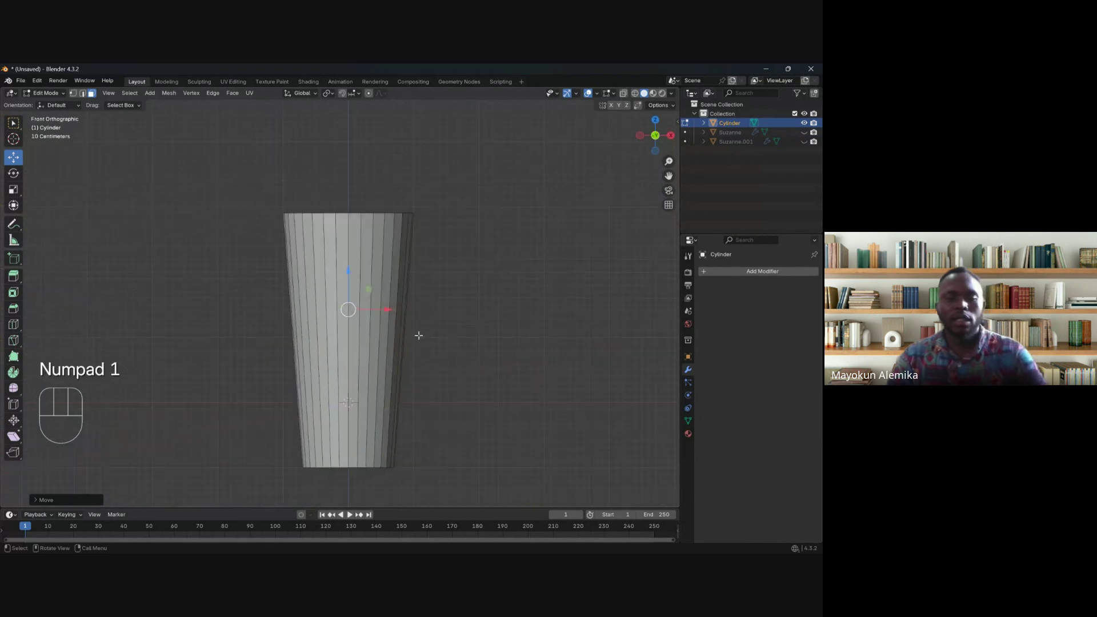
{"action": "key", "text": "z"}
{"action": "left_click", "coordinate": [255, 409]}
{"action": "left_click", "coordinate": [295, 380]}
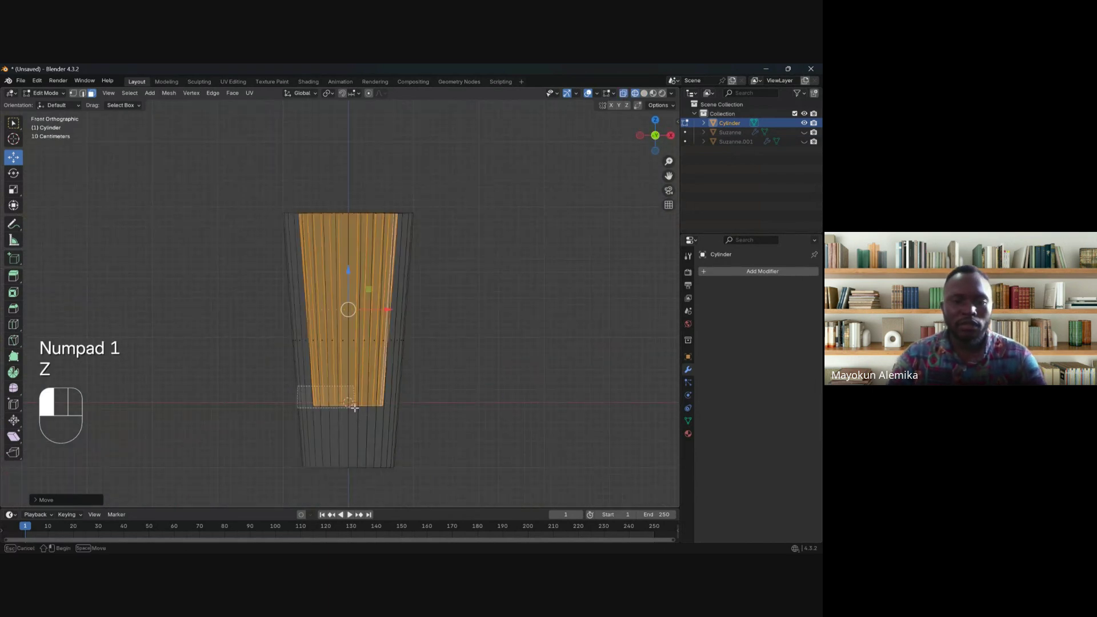
{"action": "left_click_drag", "start_coordinate": [350, 364], "coordinate": [359, 408]}
{"action": "key", "text": "z"}
{"action": "left_click", "coordinate": [522, 404]}
Step: Examine the cup's rim thickness, hollow interior and inner floor from above and in a wireframe front view
{"action": "middle_click_drag", "start_coordinate": [522, 404], "coordinate": [377, 350]}
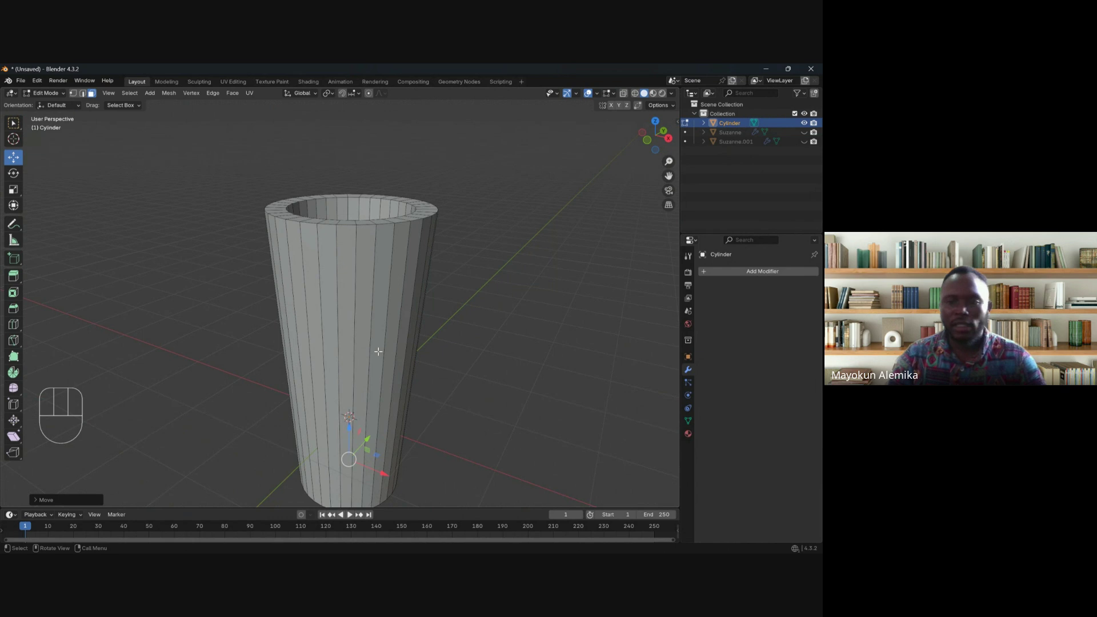
{"action": "middle_click_drag", "start_coordinate": [378, 351], "coordinate": [371, 391]}
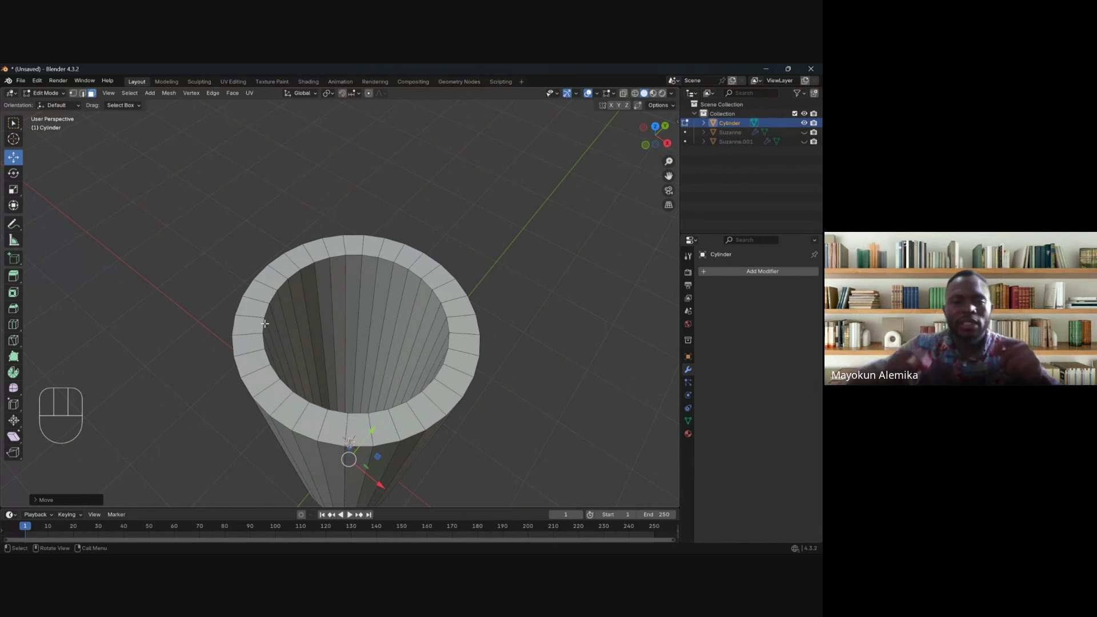
{"action": "middle_click_drag", "start_coordinate": [283, 362], "coordinate": [355, 436]}
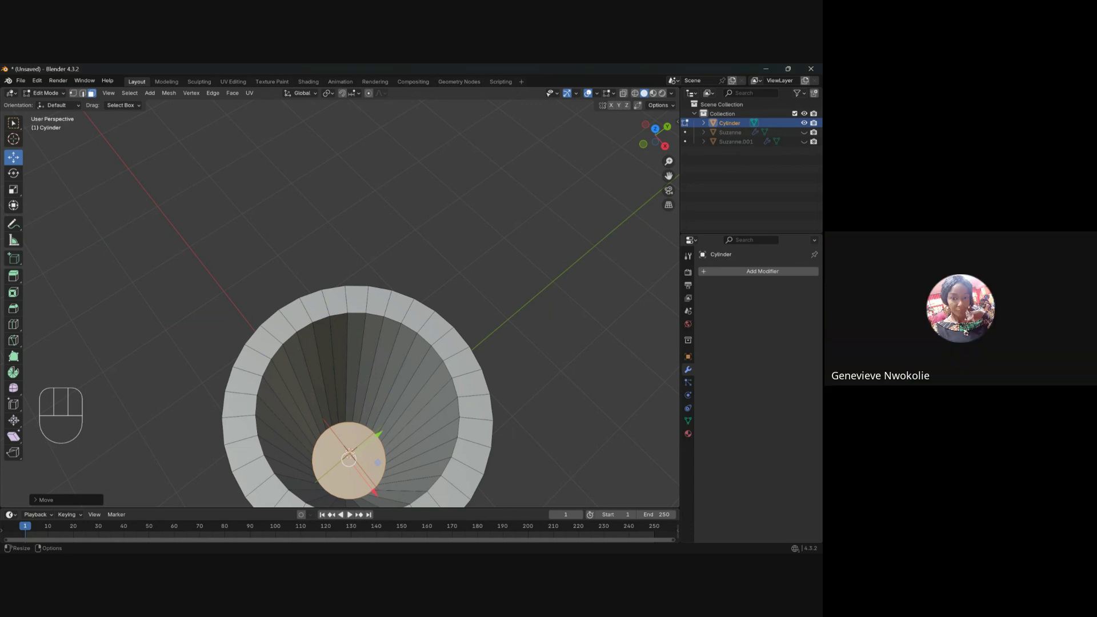
{"action": "scroll", "coordinate": [431, 412], "scroll_direction": "down", "scroll_amount": 4}
{"action": "middle_click_drag", "start_coordinate": [431, 411], "coordinate": [439, 400], "text": "shift"}
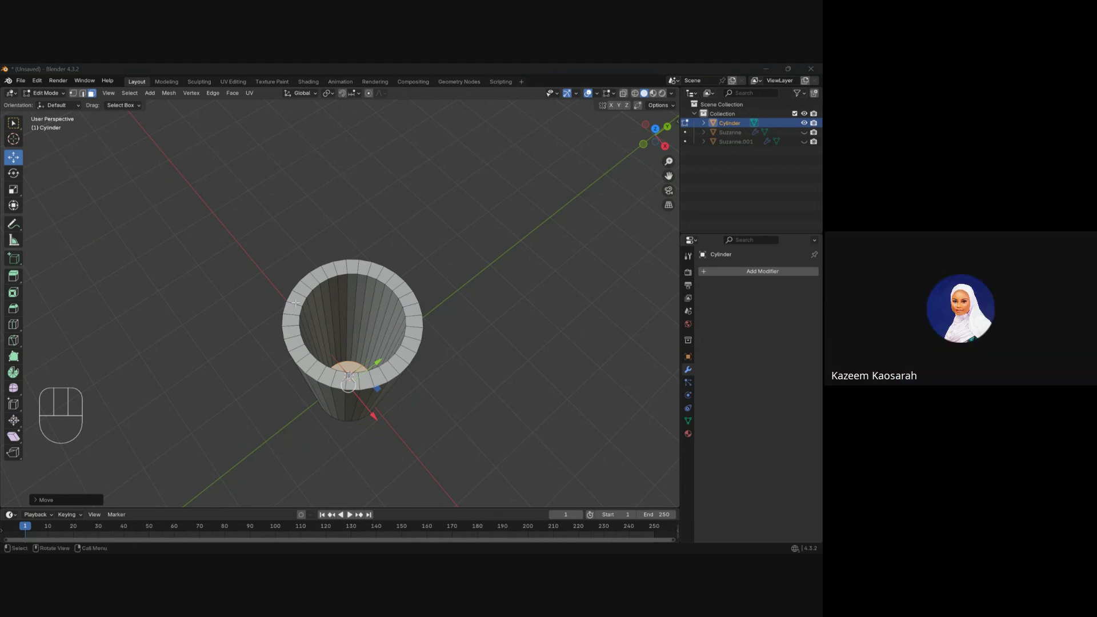
{"action": "middle_click_drag", "start_coordinate": [450, 445], "coordinate": [451, 435]}
{"action": "key", "text": "KP_1"}
{"action": "scroll", "coordinate": [360, 334], "scroll_direction": "up", "scroll_amount": 3}
{"action": "key", "text": "z"}
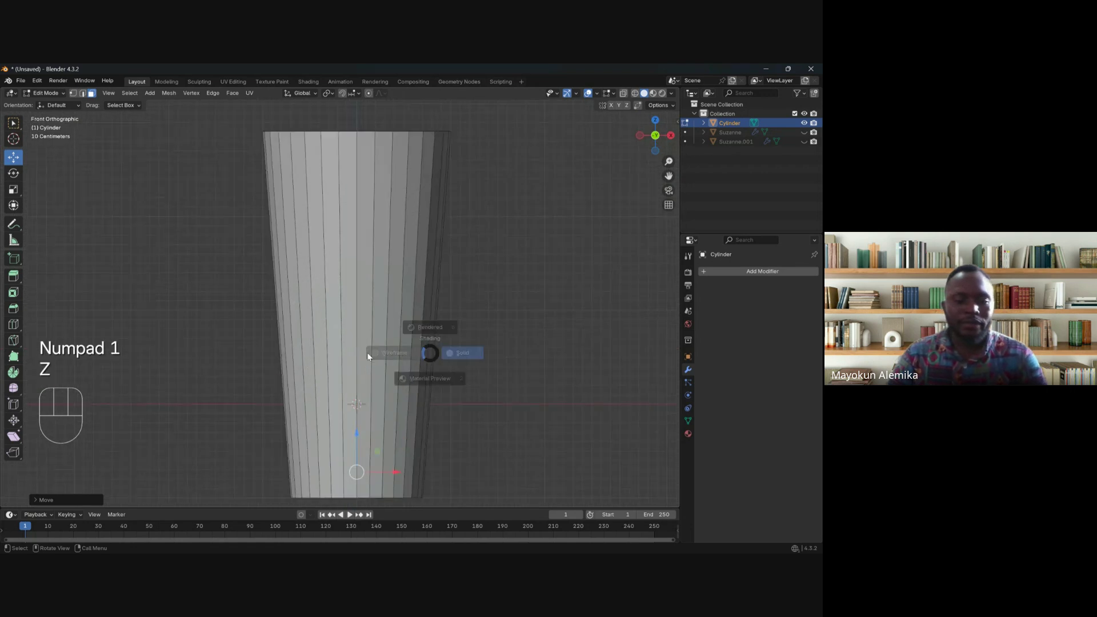
{"action": "left_click", "coordinate": [367, 350]}
{"action": "scroll", "coordinate": [358, 342], "scroll_direction": "down", "scroll_amount": 2}
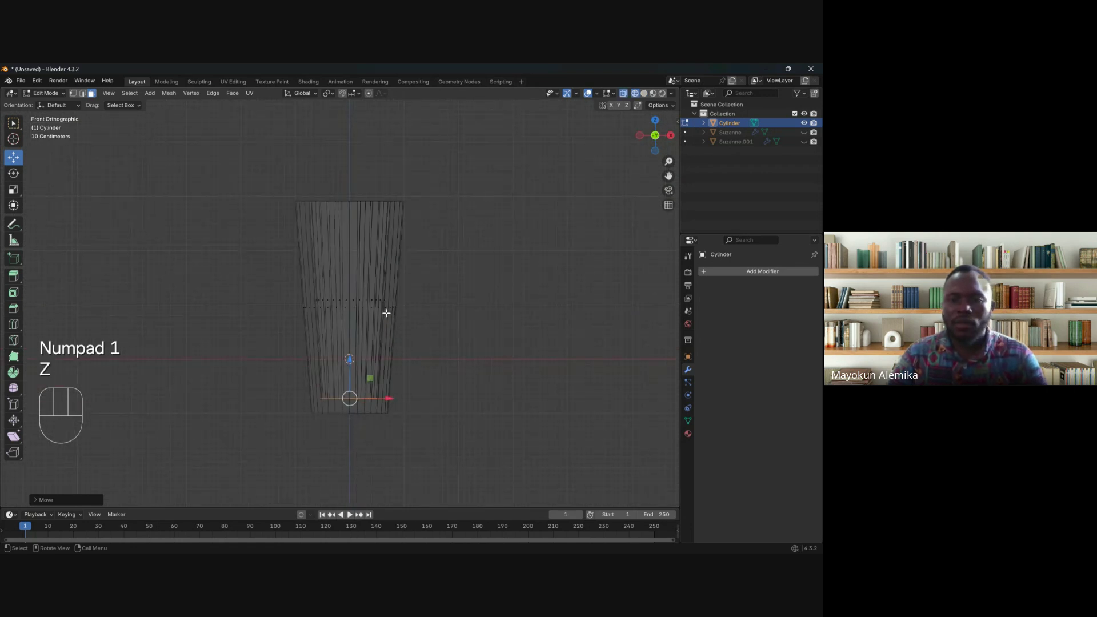
{"action": "key", "text": "z"}
{"action": "middle_click_drag", "start_coordinate": [431, 313], "coordinate": [323, 376]}
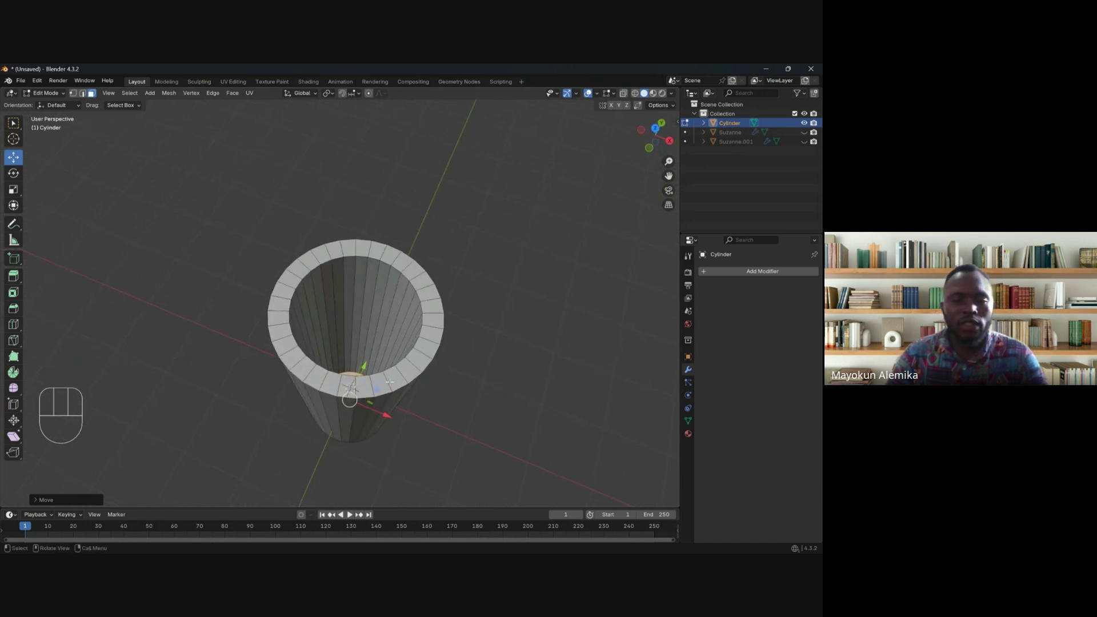
Step: Delete the selected inner floor together with the attached inner walls, leaving the outer wall and the rim ring
{"action": "middle_click_drag", "start_coordinate": [389, 382], "coordinate": [386, 261]}
{"action": "key", "text": "Tab"}
{"action": "key", "text": "Tab"}
{"action": "key", "text": "x"}
{"action": "left_click", "coordinate": [365, 350]}
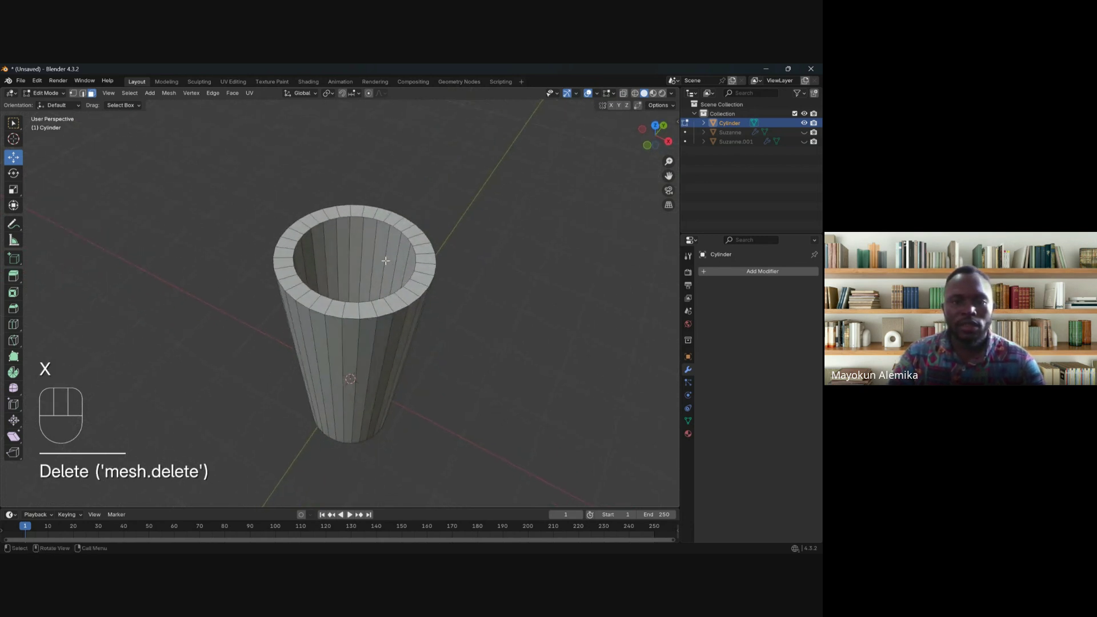
Step: Select the flat ring of faces around the rim and delete those faces to leave a single-walled open cup
{"action": "left_click", "coordinate": [389, 219], "text": "alt"}
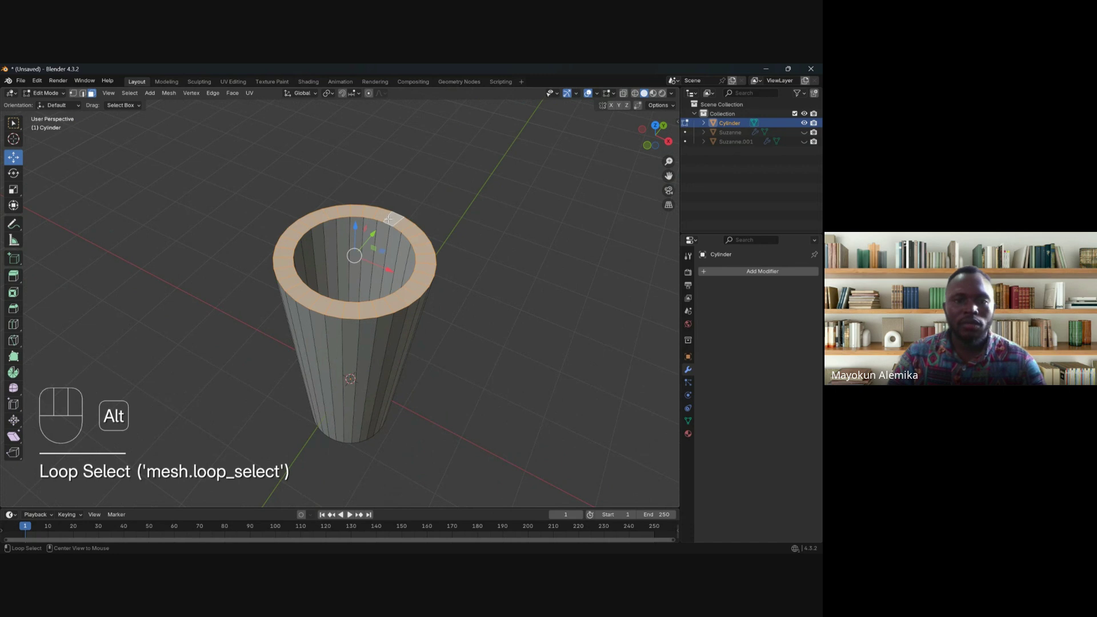
{"action": "key", "text": "x"}
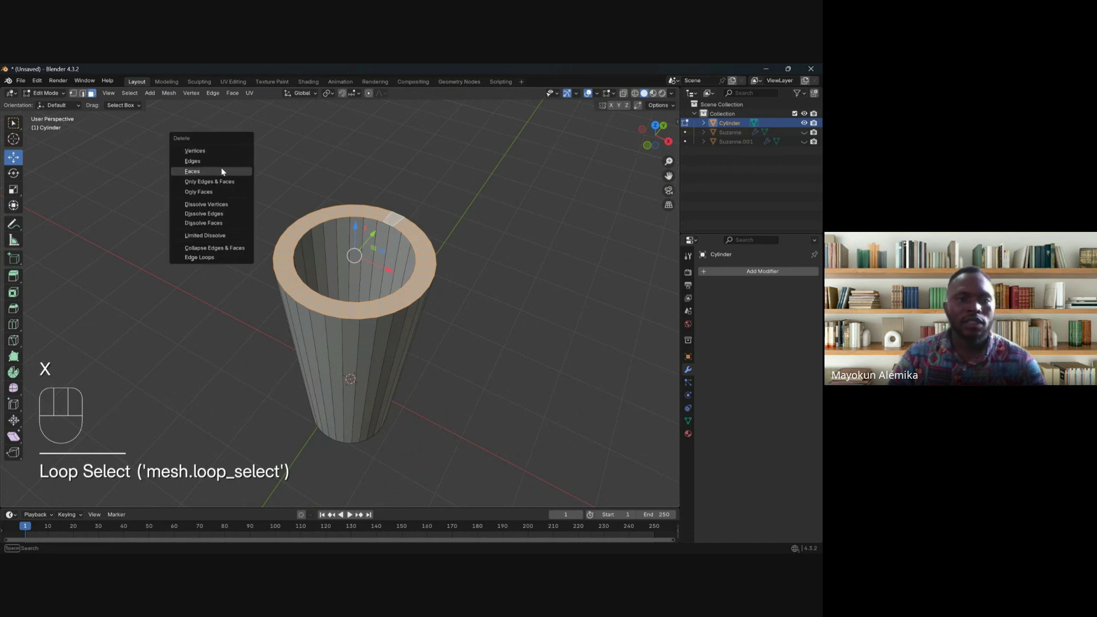
{"action": "left_click", "coordinate": [221, 168]}
{"action": "middle_click_drag", "start_coordinate": [274, 240], "coordinate": [360, 286]}
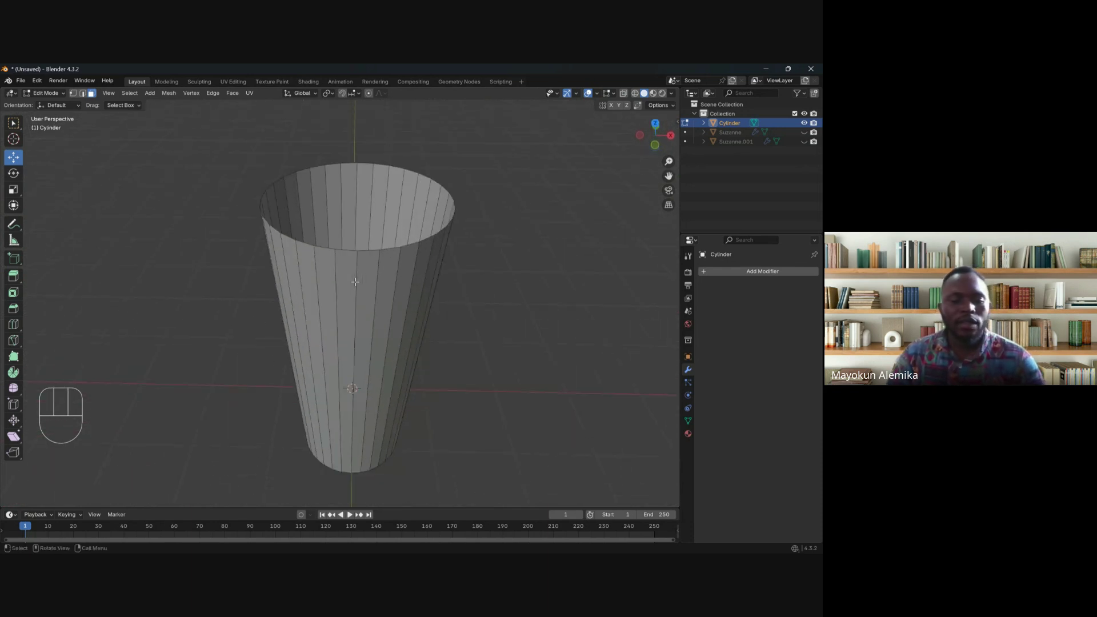
Step: Return to Object Mode and add a Solidify modifier to the cup
{"action": "key", "text": "Tab"}
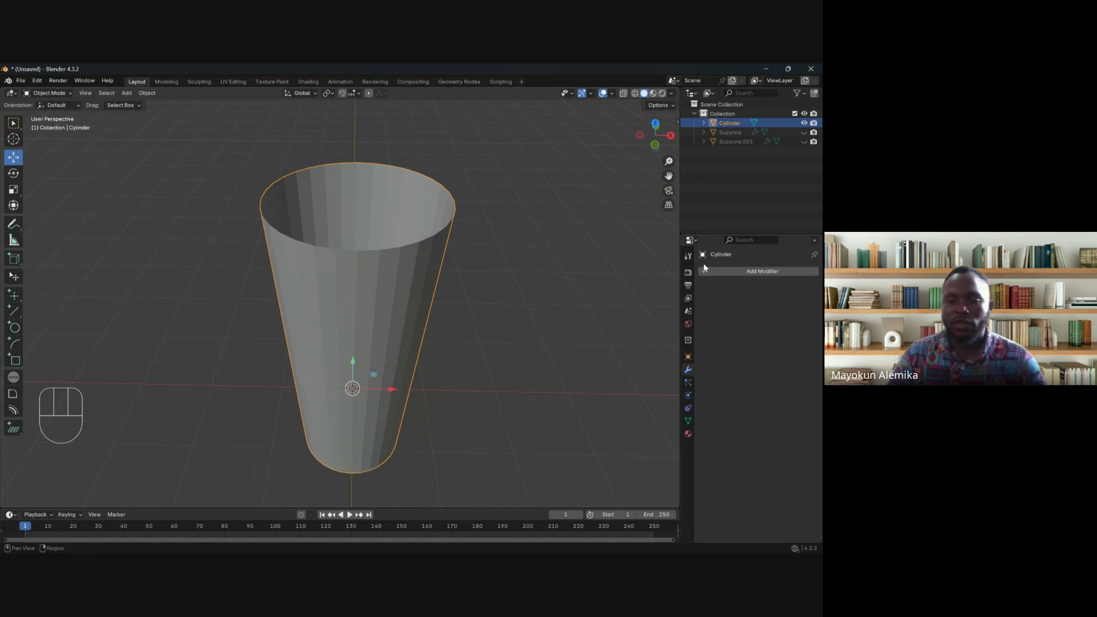
{"action": "left_click", "coordinate": [728, 270]}
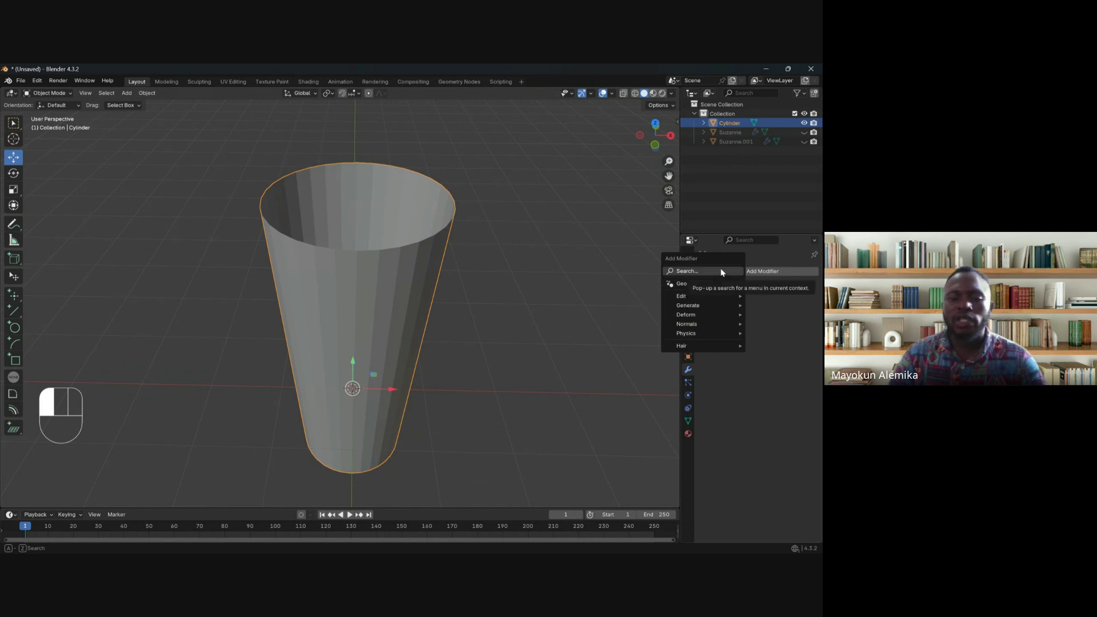
{"action": "left_click", "coordinate": [722, 273]}
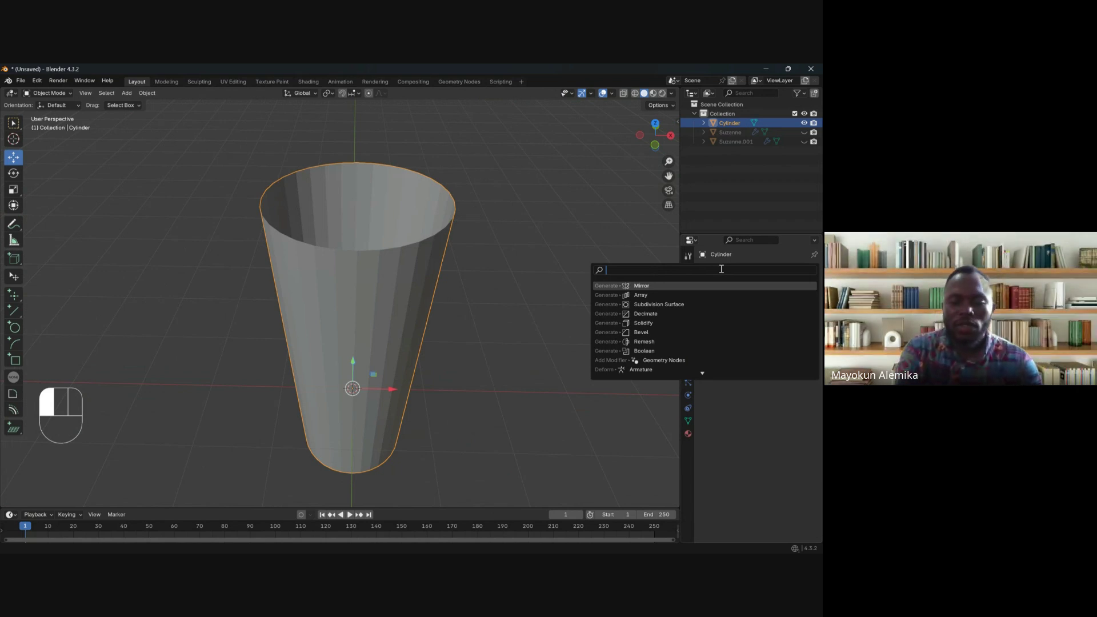
{"action": "type", "text": "sol"}
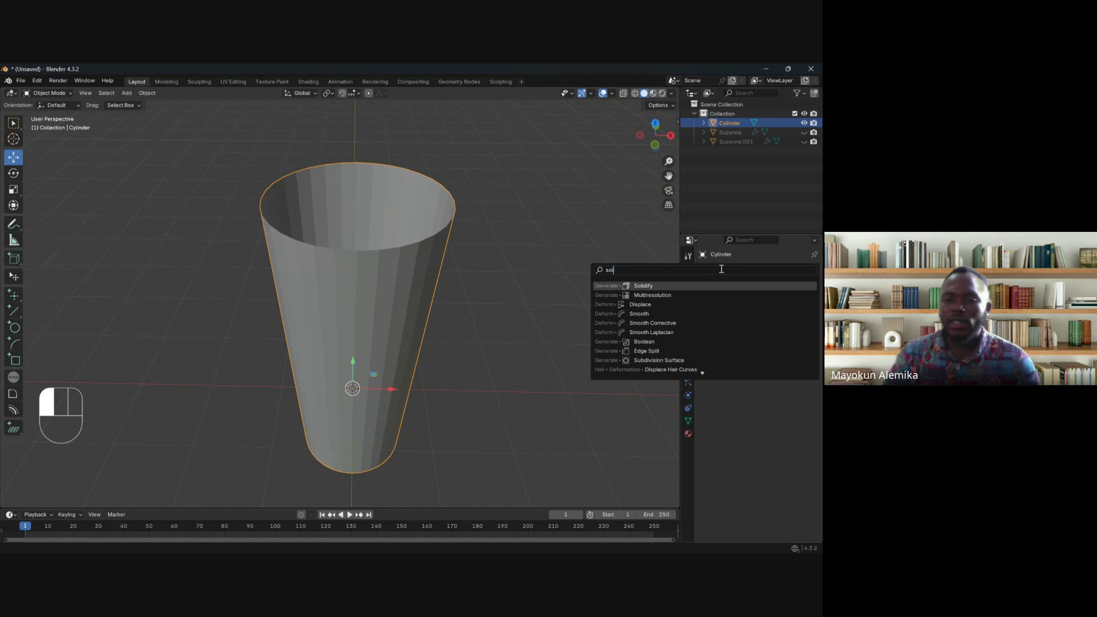
{"action": "left_click", "coordinate": [644, 285]}
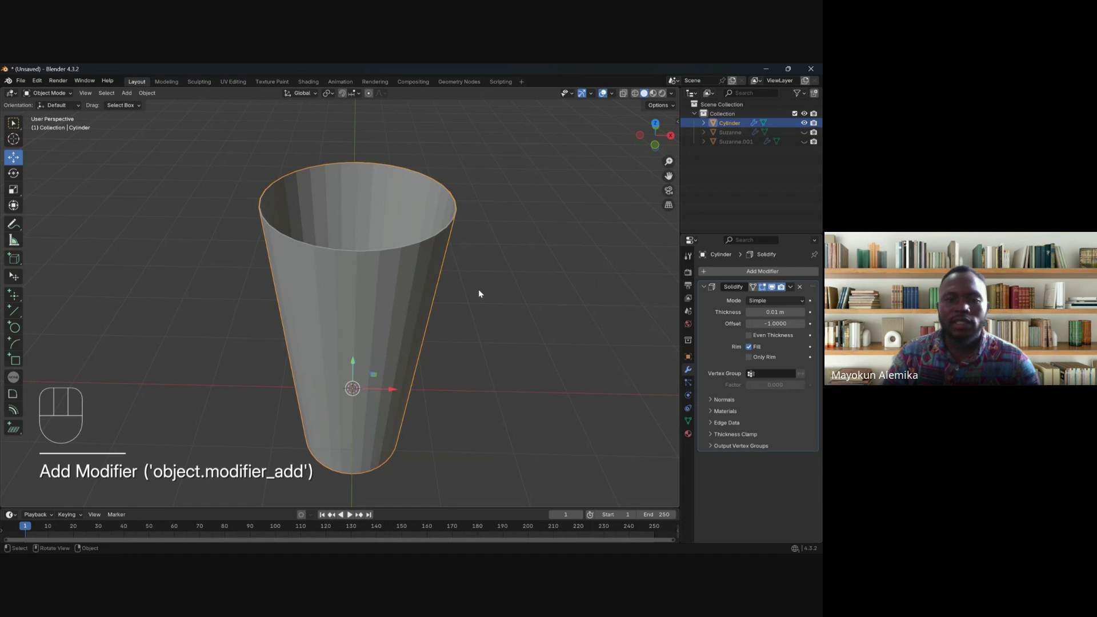
Step: Inspect the rim up close to judge the wall thickness produced by the Solidify modifier
{"action": "scroll", "coordinate": [480, 293], "scroll_direction": "down", "scroll_amount": 3}
{"action": "scroll", "coordinate": [399, 297], "scroll_direction": "up", "scroll_amount": 6}
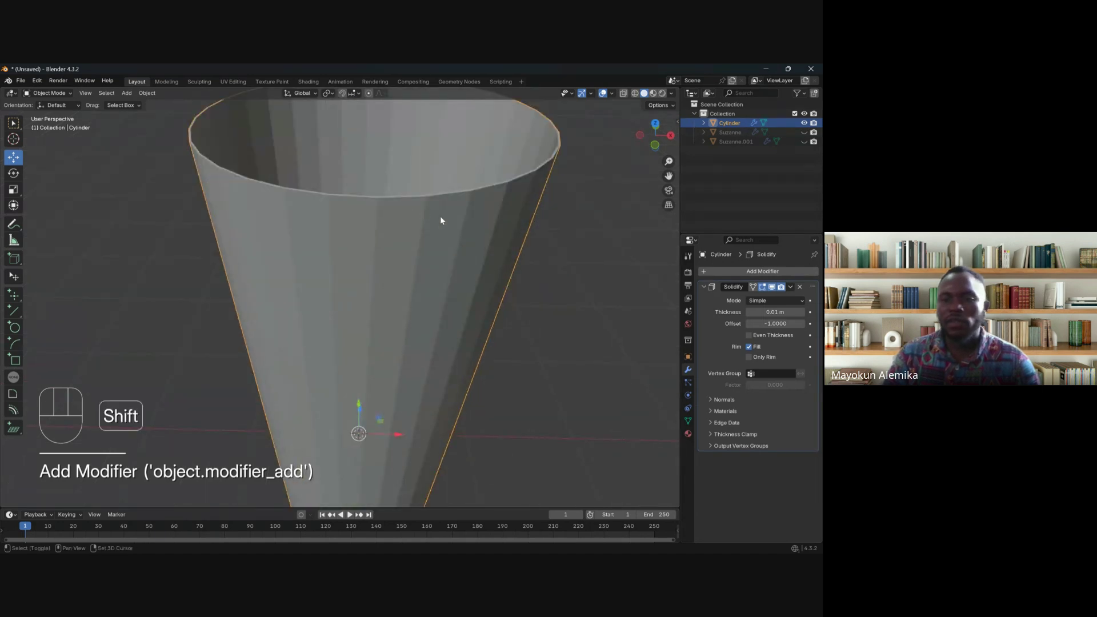
{"action": "middle_click_drag", "start_coordinate": [440, 216], "coordinate": [381, 279], "text": "shift"}
{"action": "scroll", "coordinate": [514, 285], "scroll_direction": "up", "scroll_amount": 5}
{"action": "mouse_move", "coordinate": [503, 333]}
{"action": "middle_mouse_down", "text": "shift"}
{"action": "mouse_move", "coordinate": [465, 325]}
{"action": "mouse_move", "coordinate": [514, 313]}
{"action": "middle_mouse_up", "text": "shift"}
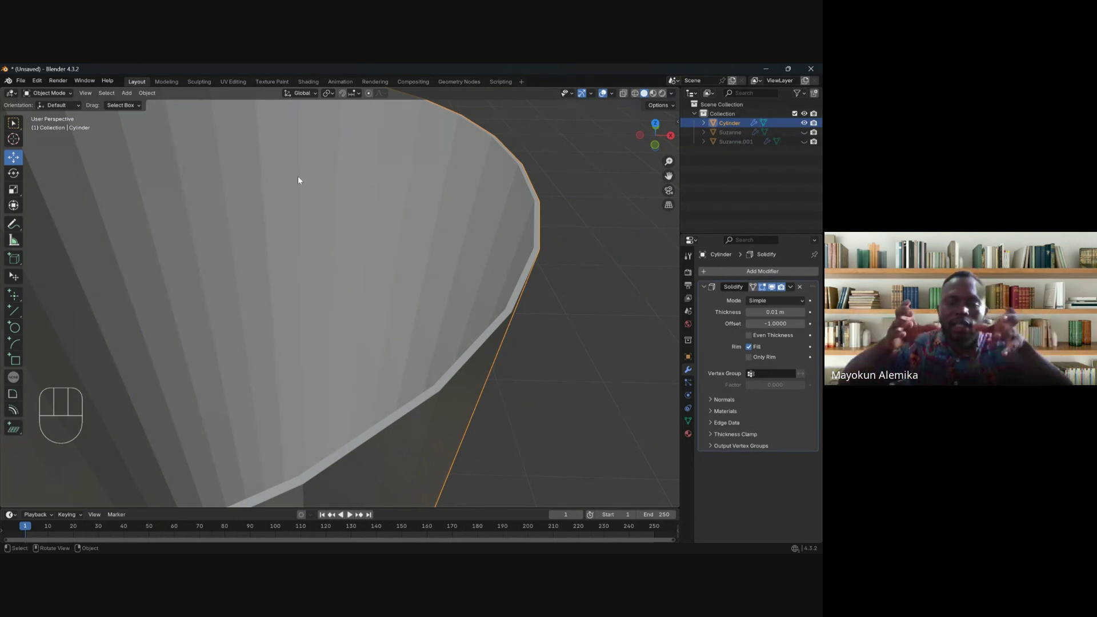
{"action": "scroll", "coordinate": [326, 297], "scroll_direction": "down", "scroll_amount": 5}
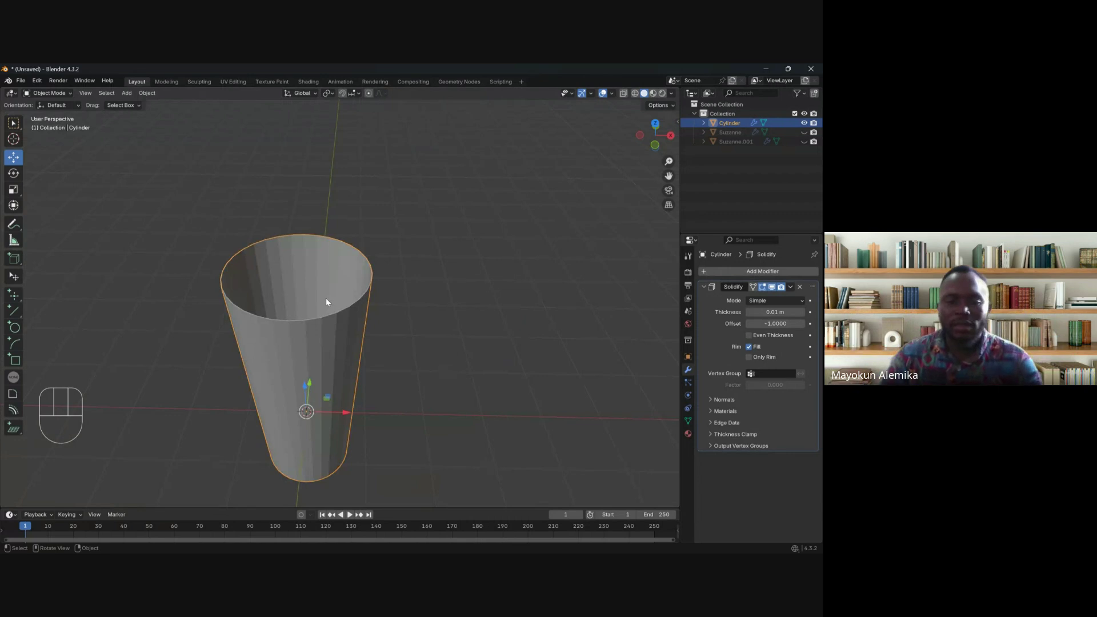
{"action": "scroll", "coordinate": [304, 308], "scroll_direction": "up", "scroll_amount": 5}
{"action": "middle_click_drag", "start_coordinate": [313, 316], "coordinate": [338, 317], "text": "shift"}
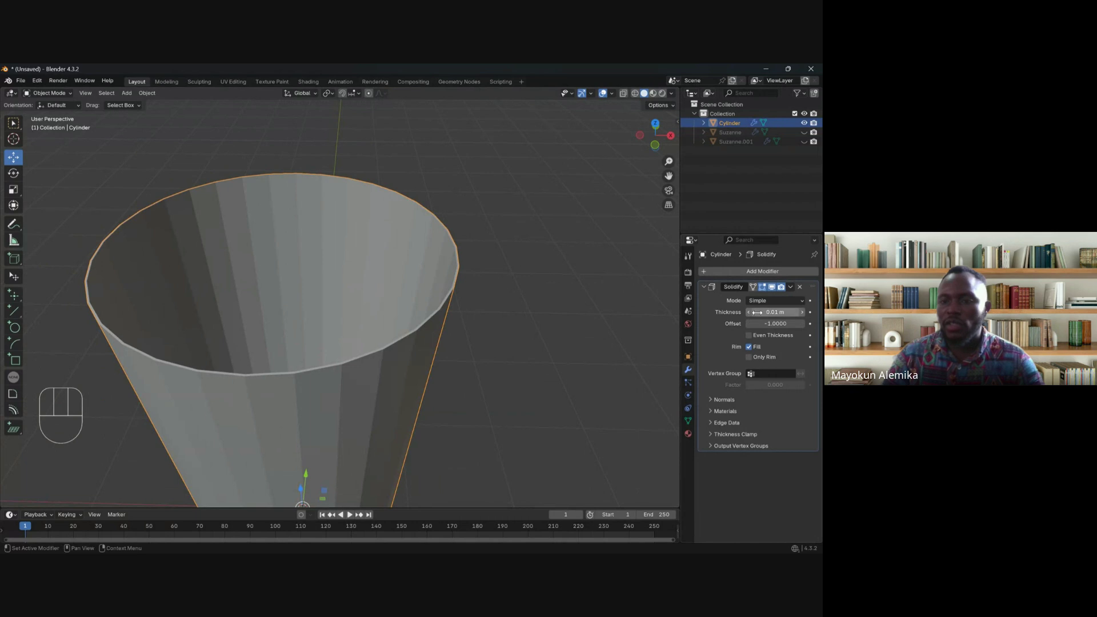
Step: Increase the Solidify thickness in small increments to 0.14 m and check the thicker rim
{"action": "left_click", "coordinate": [802, 313]}
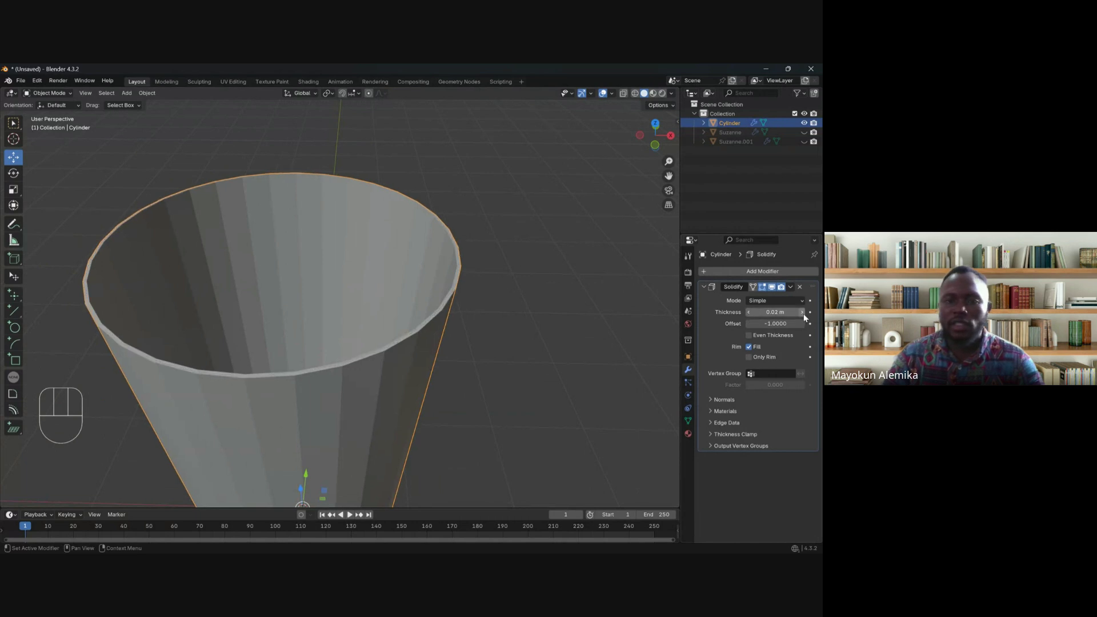
{"action": "left_click", "coordinate": [802, 313]}
{"action": "left_click", "coordinate": [802, 313]}
{"action": "left_click", "coordinate": [802, 313]}
{"action": "left_click", "coordinate": [802, 313]}
{"action": "left_click", "coordinate": [802, 313]}
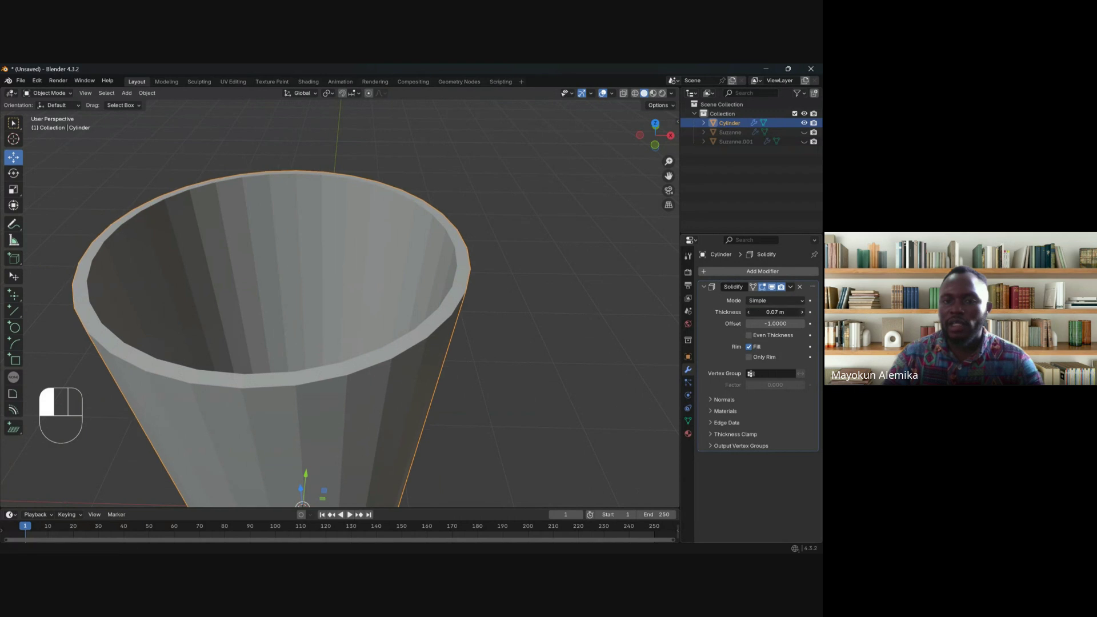
{"action": "left_click", "coordinate": [802, 312]}
{"action": "left_click", "coordinate": [802, 312]}
{"action": "left_click", "coordinate": [802, 312]}
{"action": "left_click", "coordinate": [803, 313]}
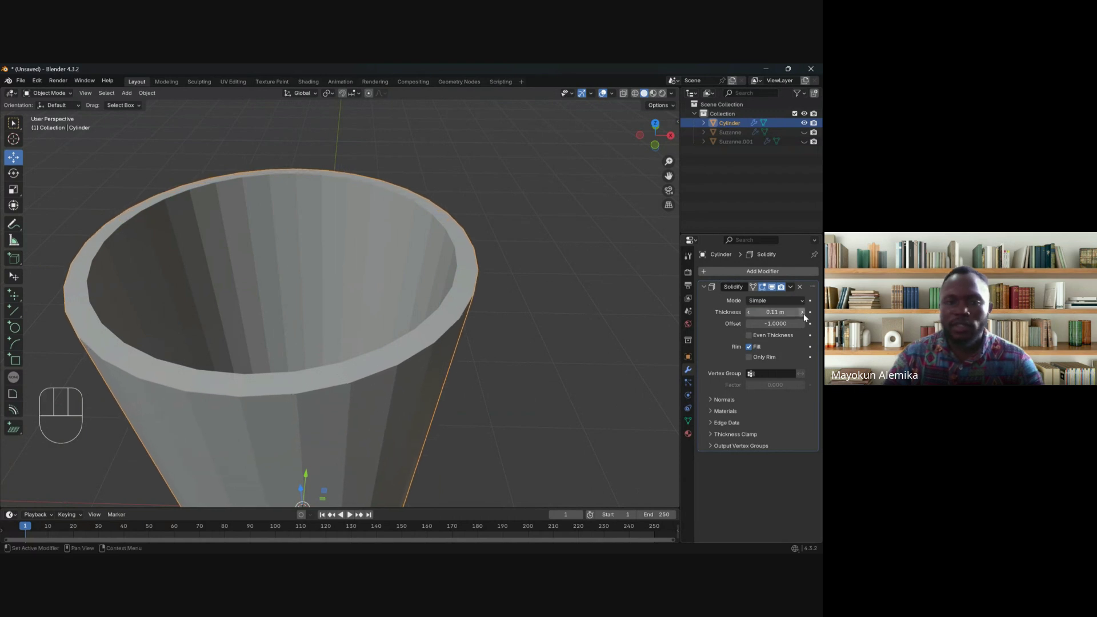
{"action": "left_click", "coordinate": [802, 313]}
{"action": "left_click", "coordinate": [802, 313]}
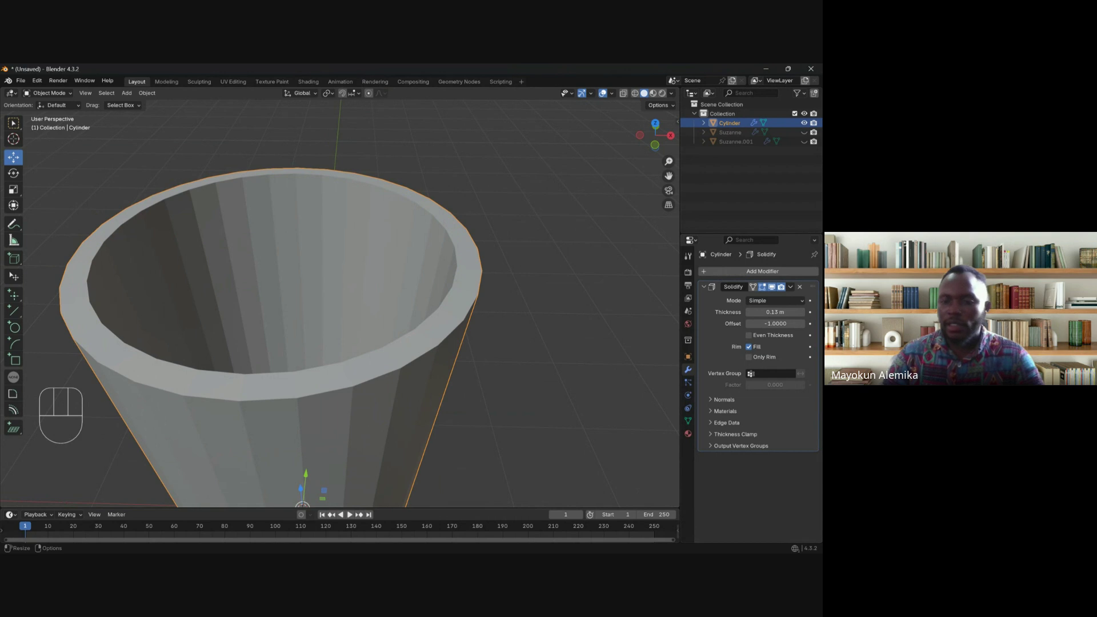
{"action": "left_click", "coordinate": [801, 312]}
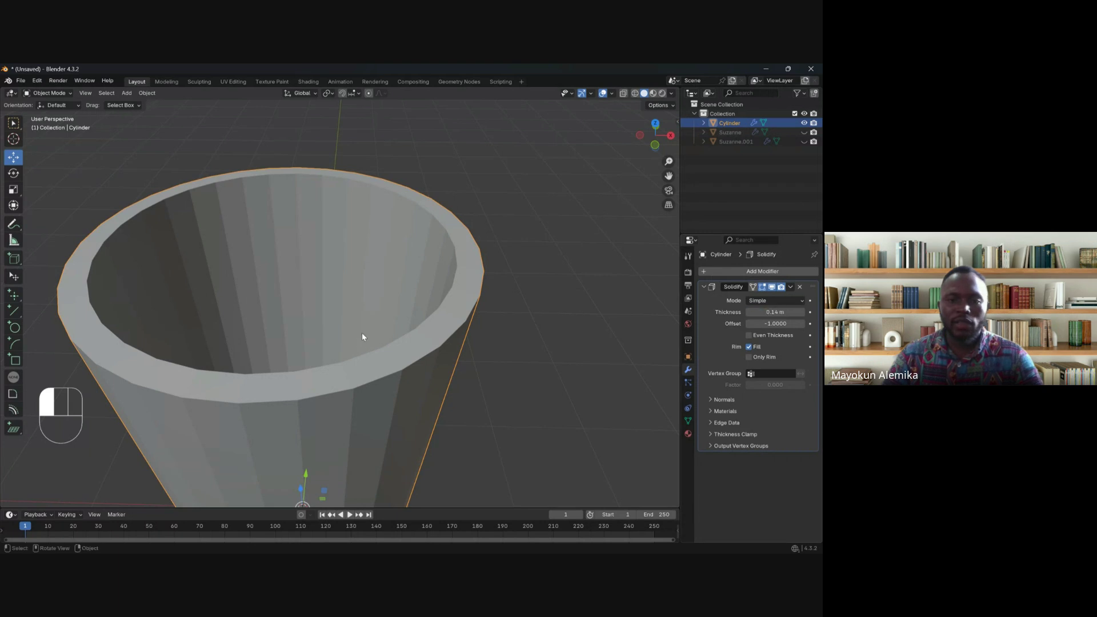
{"action": "middle_click_drag", "start_coordinate": [361, 332], "coordinate": [400, 341]}
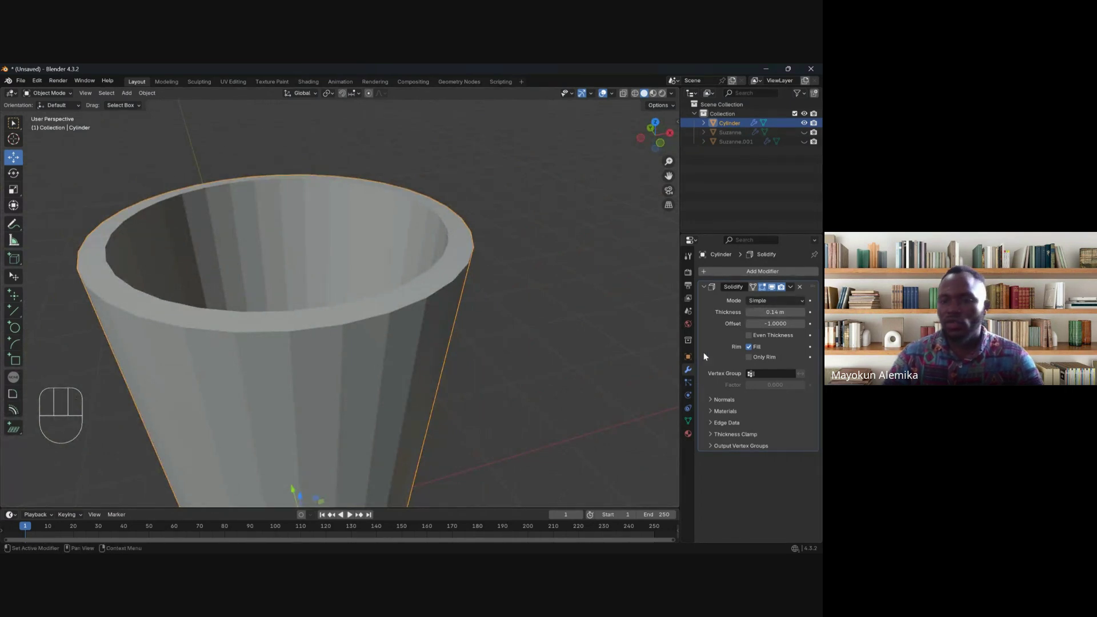
Step: Lower the Solidify thickness to -0.14 m so the wall thickens inward, and check the rim
{"action": "left_click", "coordinate": [748, 312]}
{"action": "left_click", "coordinate": [748, 312]}
{"action": "left_click", "coordinate": [749, 312]}
{"action": "left_click", "coordinate": [748, 312]}
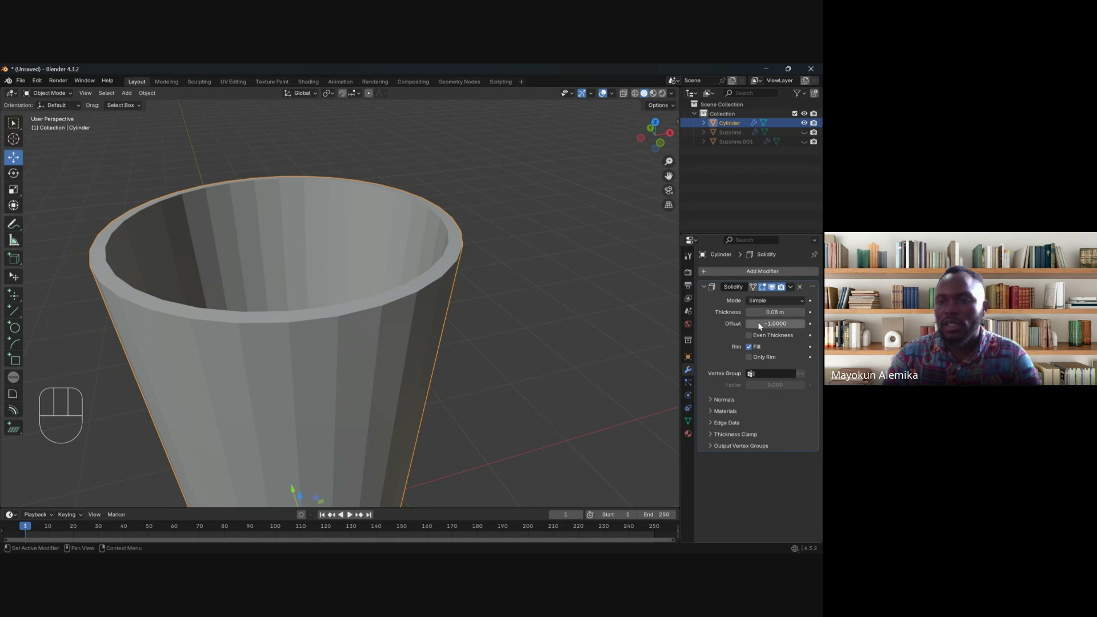
{"action": "left_click_drag", "start_coordinate": [746, 309], "coordinate": [694, 312]}
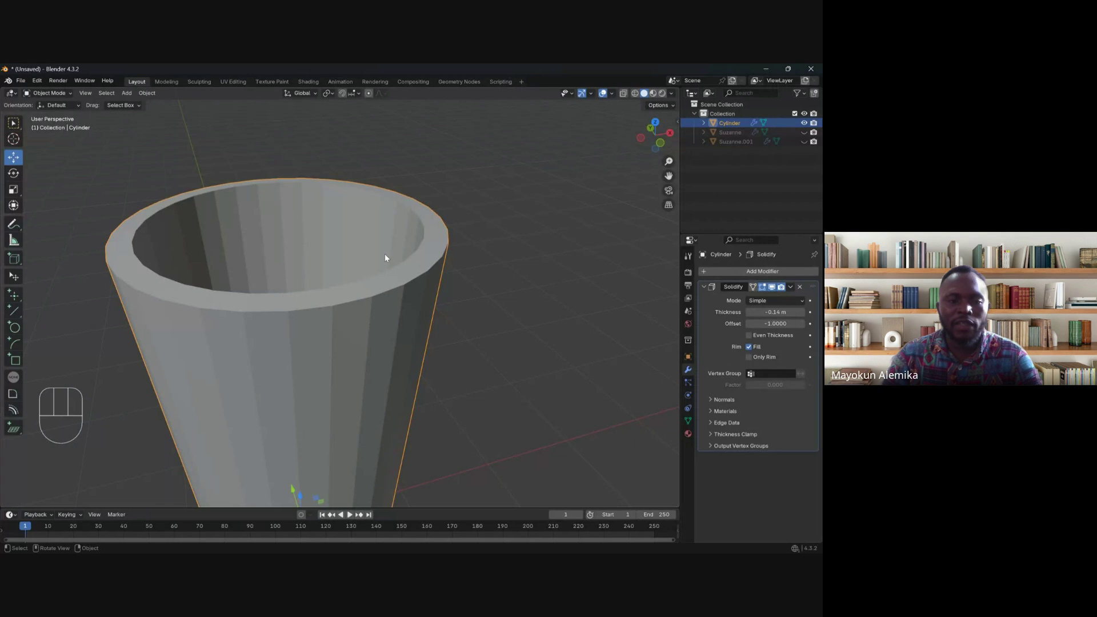
{"action": "middle_click_drag", "start_coordinate": [385, 254], "coordinate": [435, 265]}
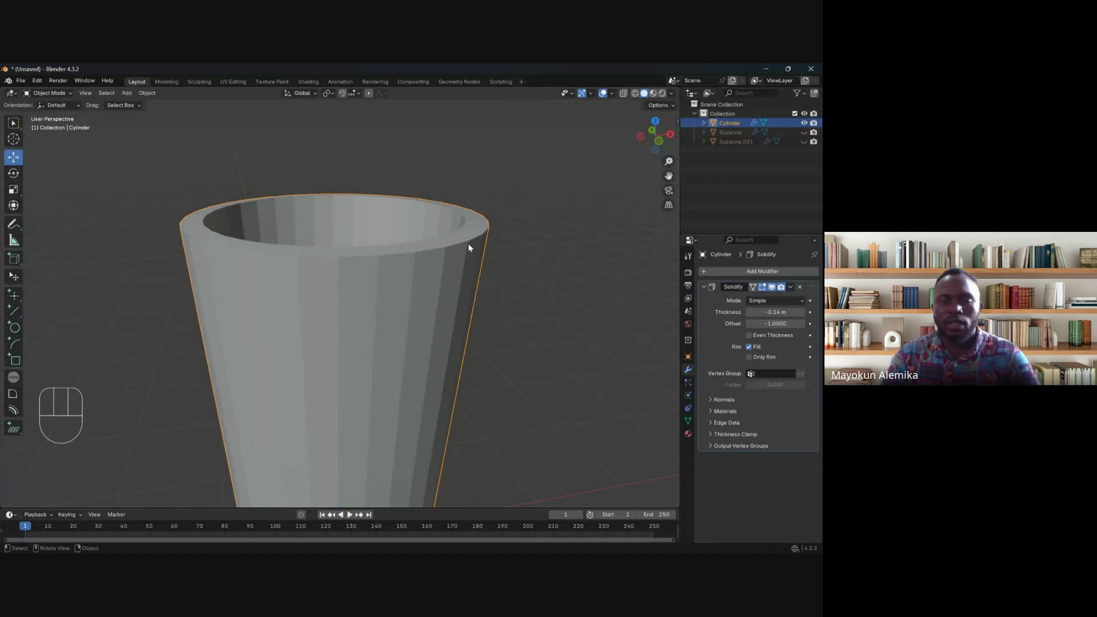
Step: Examine the cup's wall and base thickness in a front wireframe view, comparing the modifier's inner shell with the editable mesh
{"action": "key", "text": "KP_1"}
{"action": "key", "text": "z"}
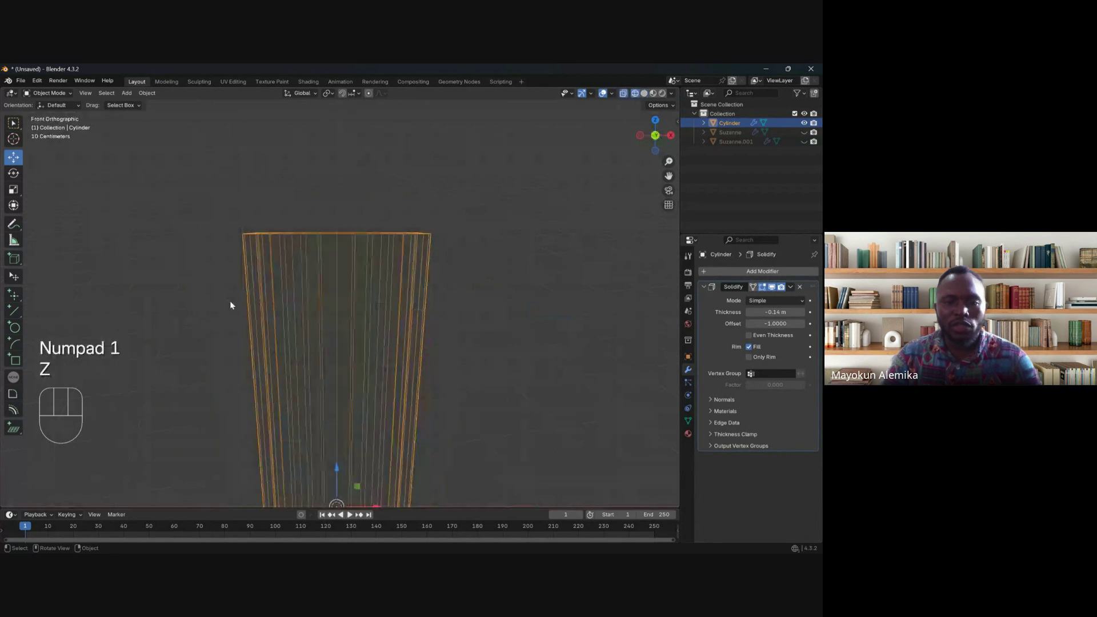
{"action": "middle_click_drag", "start_coordinate": [377, 329], "coordinate": [383, 245], "text": "shift"}
{"action": "middle_click_drag", "start_coordinate": [362, 365], "coordinate": [360, 374], "text": "shift"}
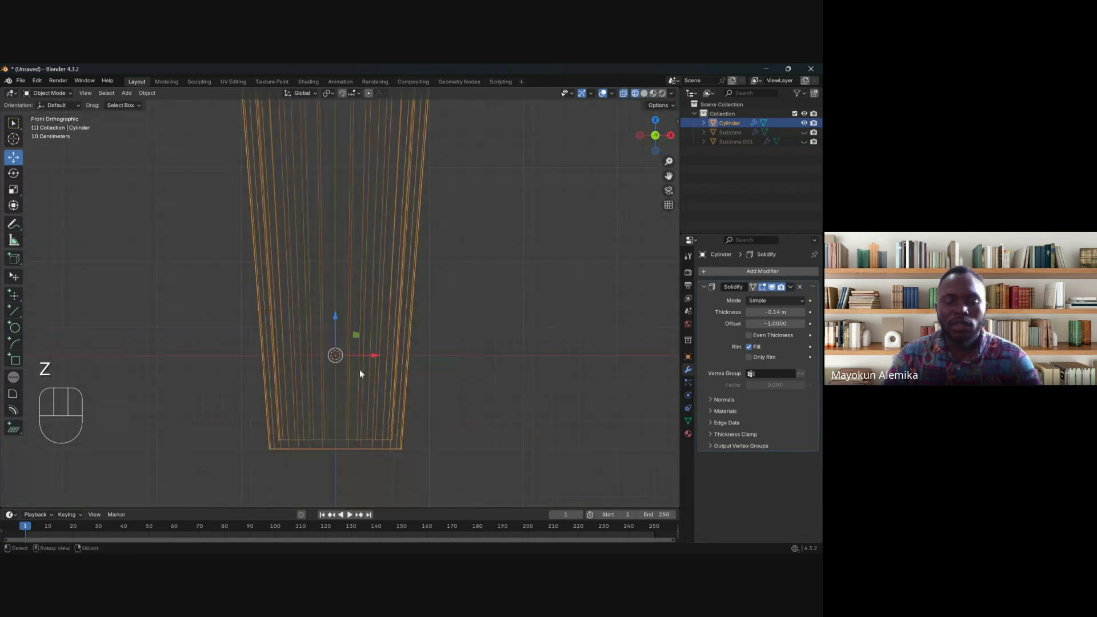
{"action": "key", "text": "Tab"}
{"action": "key", "text": "a"}
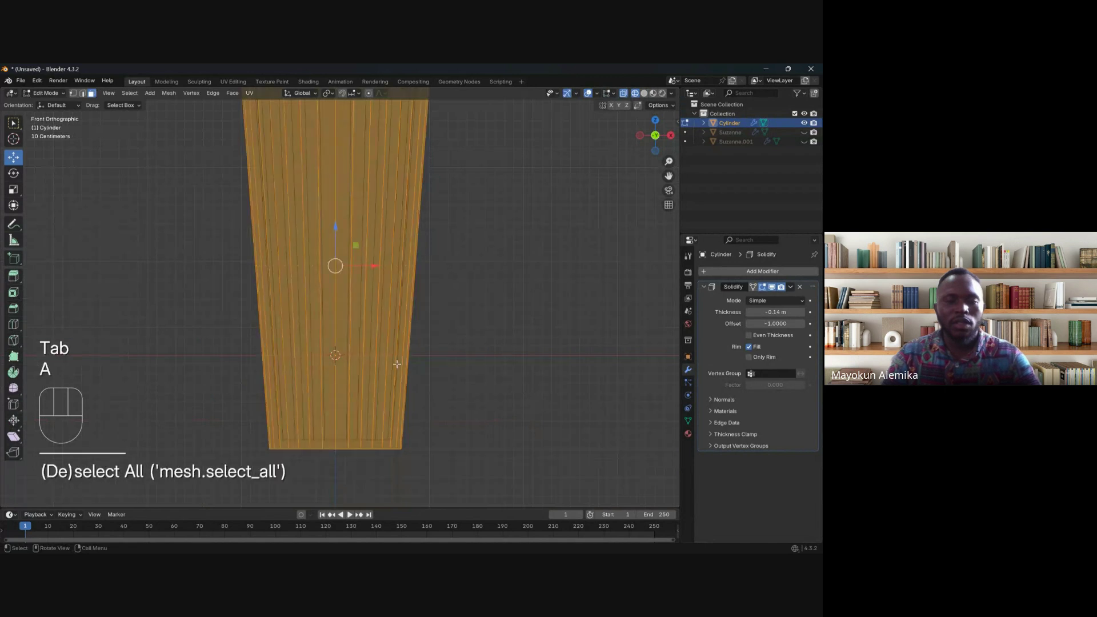
{"action": "key", "text": "Tab"}
{"action": "middle_click_drag", "start_coordinate": [401, 358], "coordinate": [413, 363], "text": "shift"}
{"action": "middle_click_drag", "start_coordinate": [328, 444], "coordinate": [328, 451]}
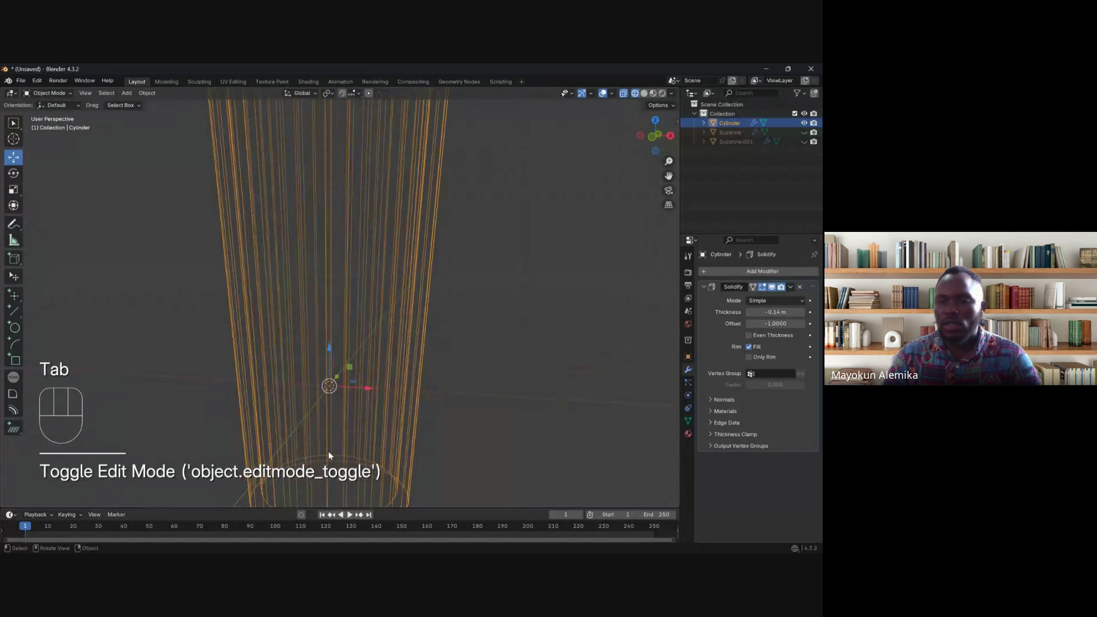
Step: Enable Even Thickness on the cup's Solidify modifier, check the base in wireframe, and inspect the rim in solid shading
{"action": "left_click", "coordinate": [748, 335]}
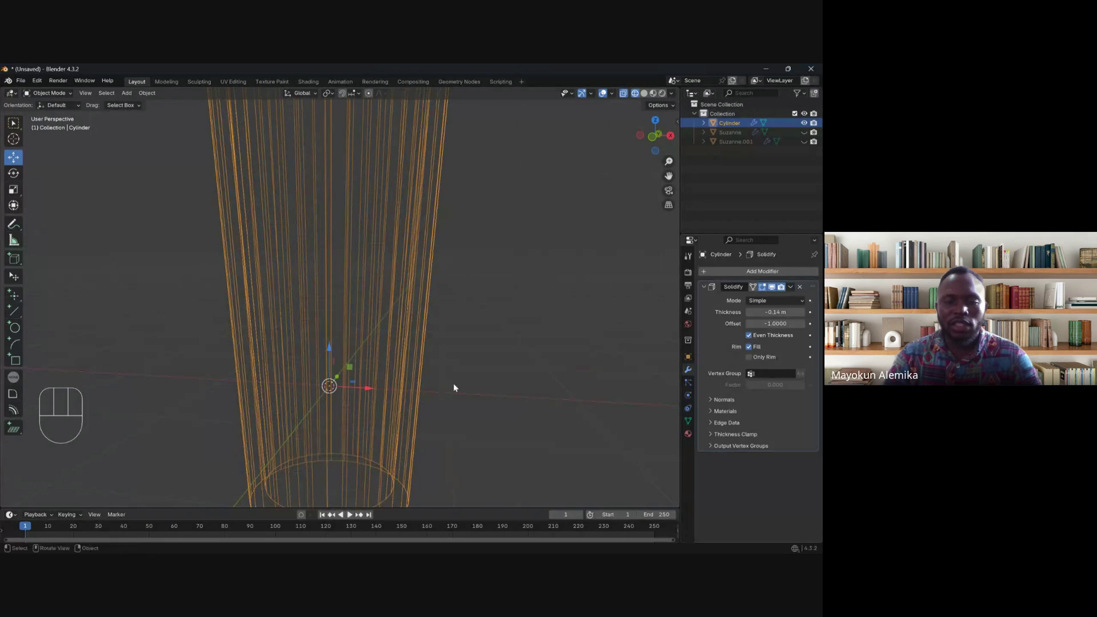
{"action": "middle_click_drag", "start_coordinate": [453, 383], "coordinate": [423, 410], "text": "shift"}
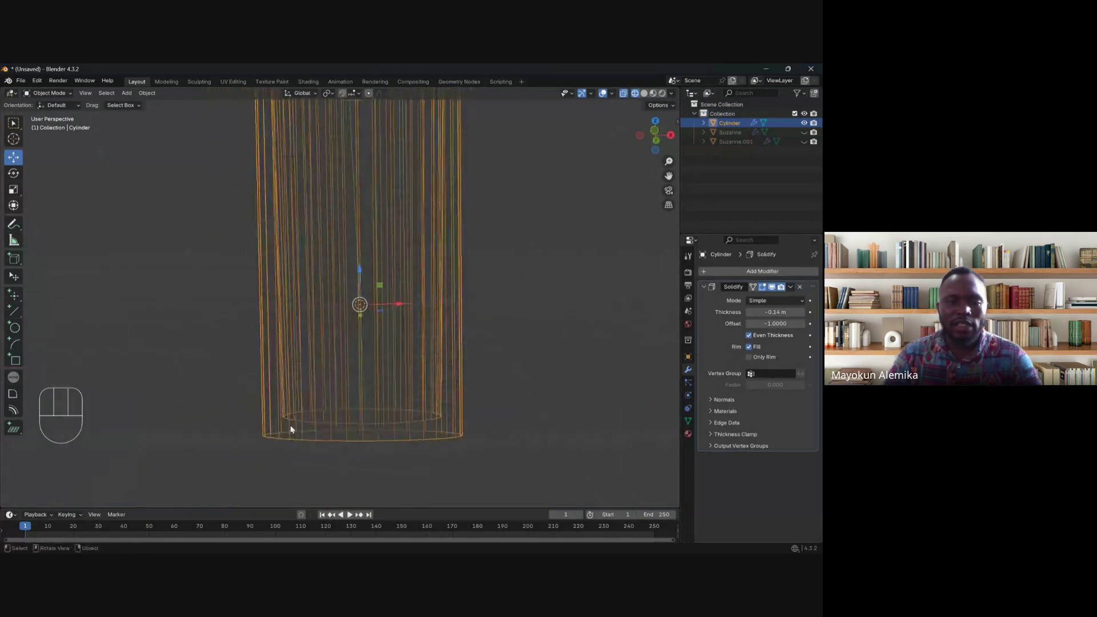
{"action": "mouse_move", "coordinate": [289, 326]}
{"action": "middle_mouse_down", "text": "shift"}
{"action": "mouse_move", "coordinate": [292, 368]}
{"action": "mouse_move", "coordinate": [273, 410]}
{"action": "middle_mouse_up", "text": "shift"}
{"action": "key", "text": "z"}
{"action": "scroll", "coordinate": [447, 342], "scroll_direction": "down", "scroll_amount": 5}
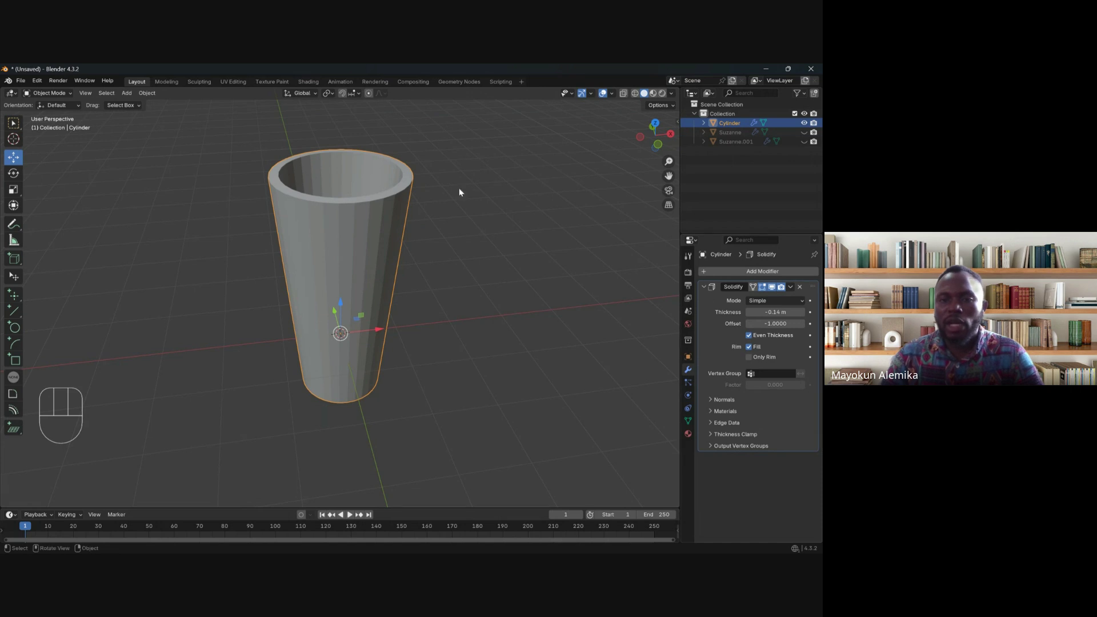
{"action": "middle_click_drag", "start_coordinate": [407, 193], "coordinate": [401, 344]}
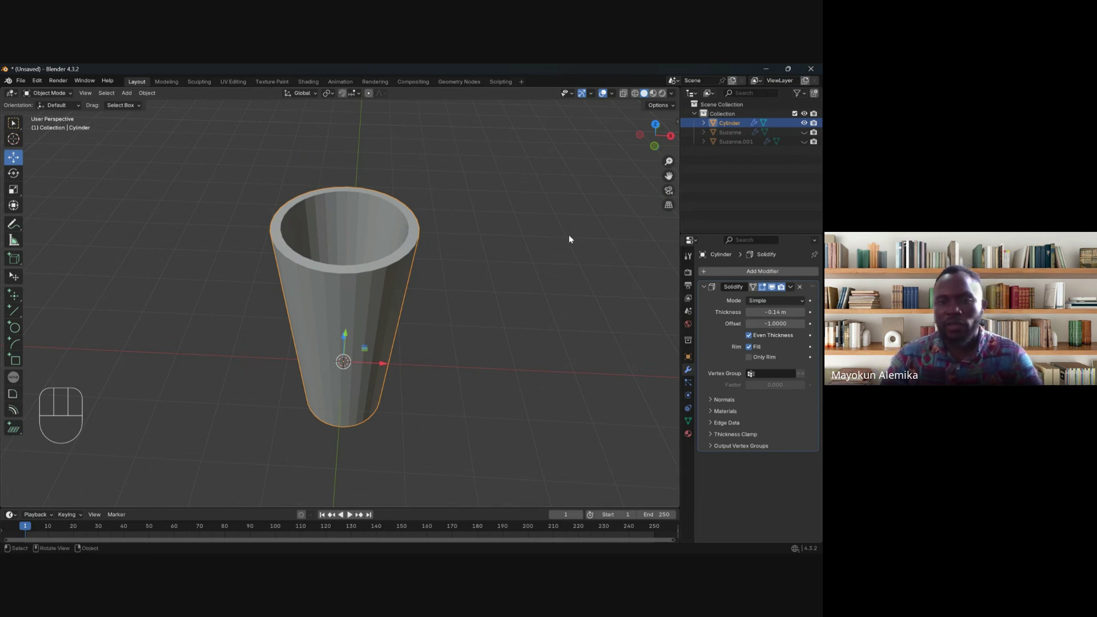
{"action": "middle_click_drag", "start_coordinate": [363, 239], "coordinate": [350, 307]}
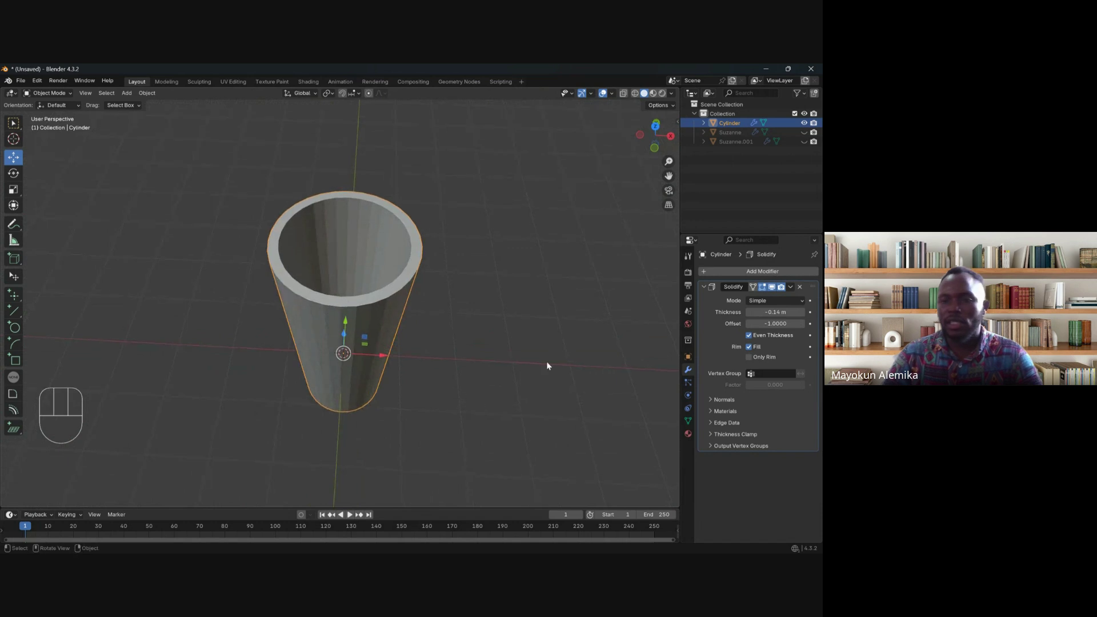
{"action": "scroll", "coordinate": [240, 247], "scroll_direction": "up", "scroll_amount": 3}
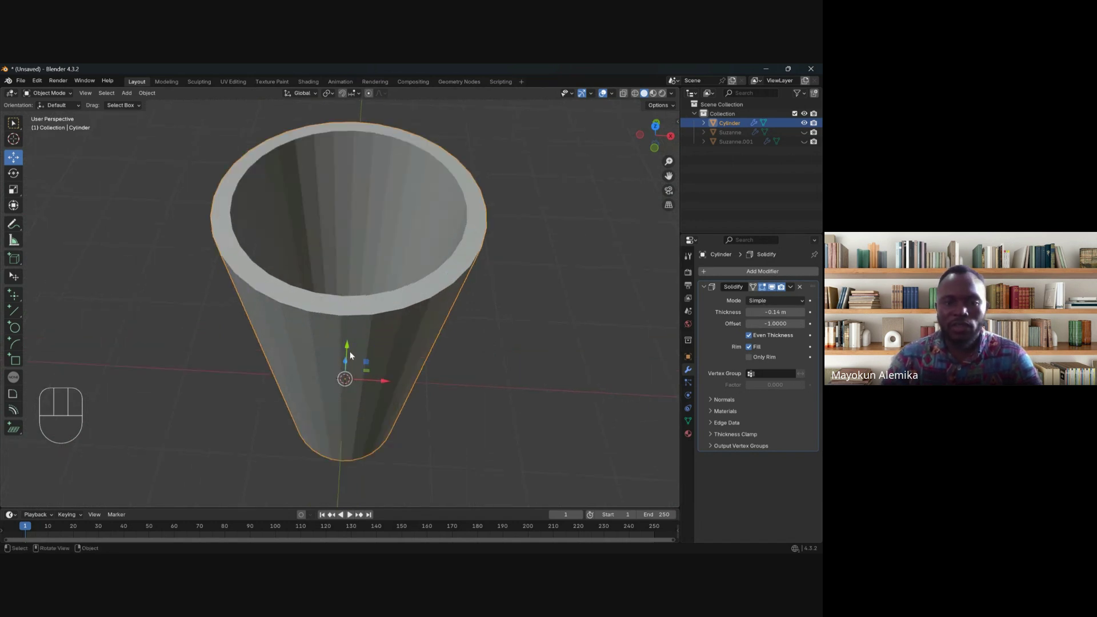
{"action": "middle_click_drag", "start_coordinate": [349, 352], "coordinate": [368, 337]}
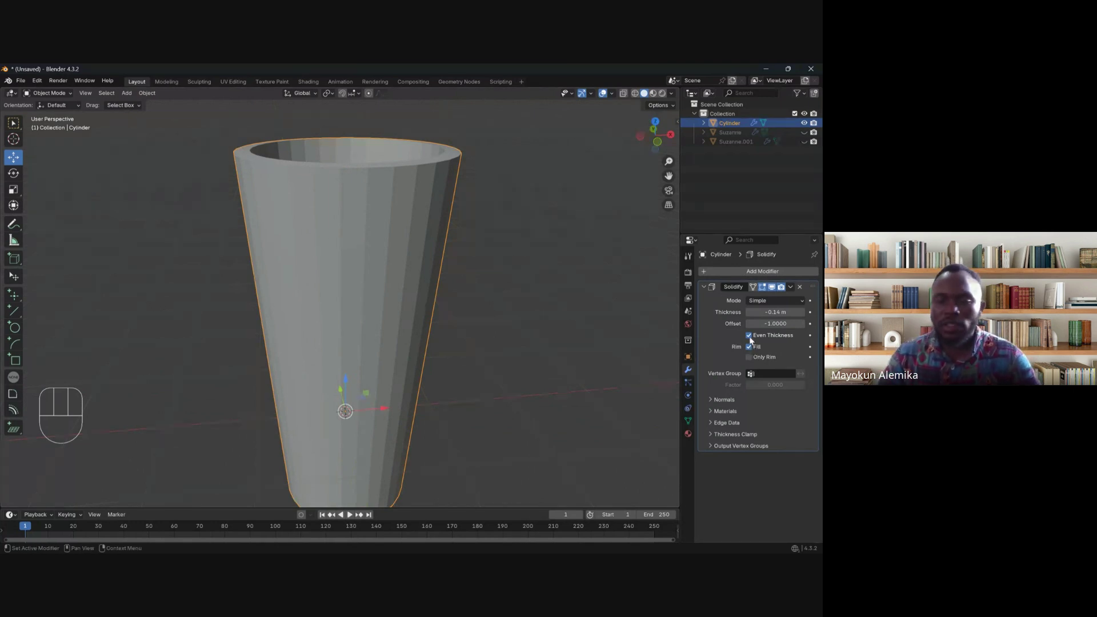
{"action": "middle_click_drag", "start_coordinate": [396, 250], "coordinate": [399, 268]}
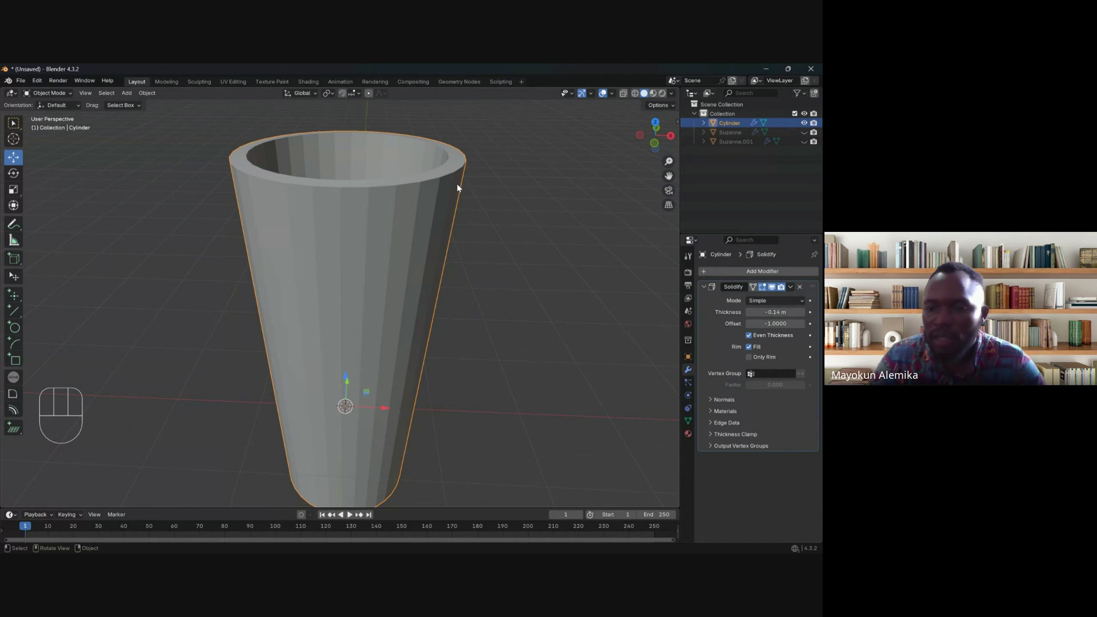
Step: Try the Solidify modifier's Only Rim option, inspect the rim from several angles, and turn the option off again
{"action": "left_click", "coordinate": [749, 357]}
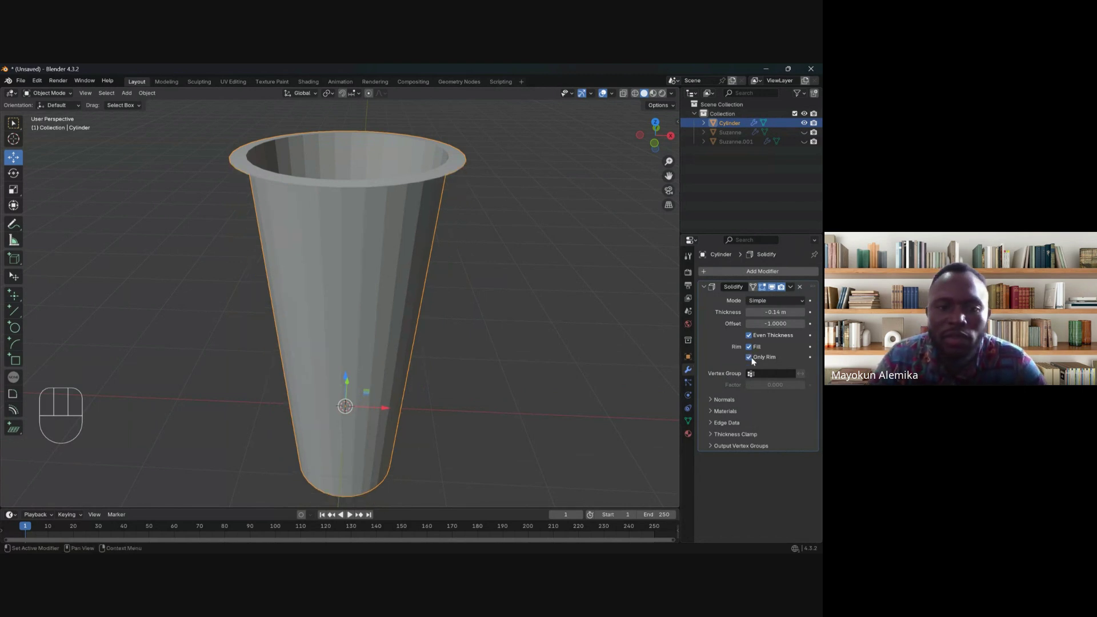
{"action": "middle_click_drag", "start_coordinate": [366, 337], "coordinate": [296, 177]}
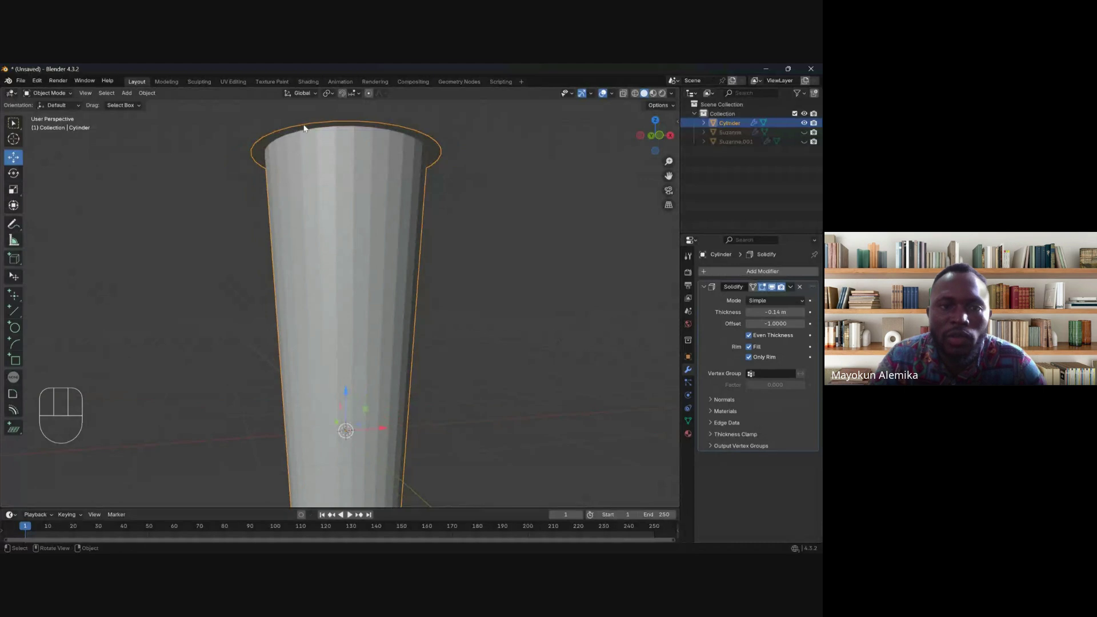
{"action": "middle_click_drag", "start_coordinate": [304, 128], "coordinate": [296, 259], "text": "shift"}
{"action": "scroll", "coordinate": [288, 207], "scroll_direction": "up", "scroll_amount": 4}
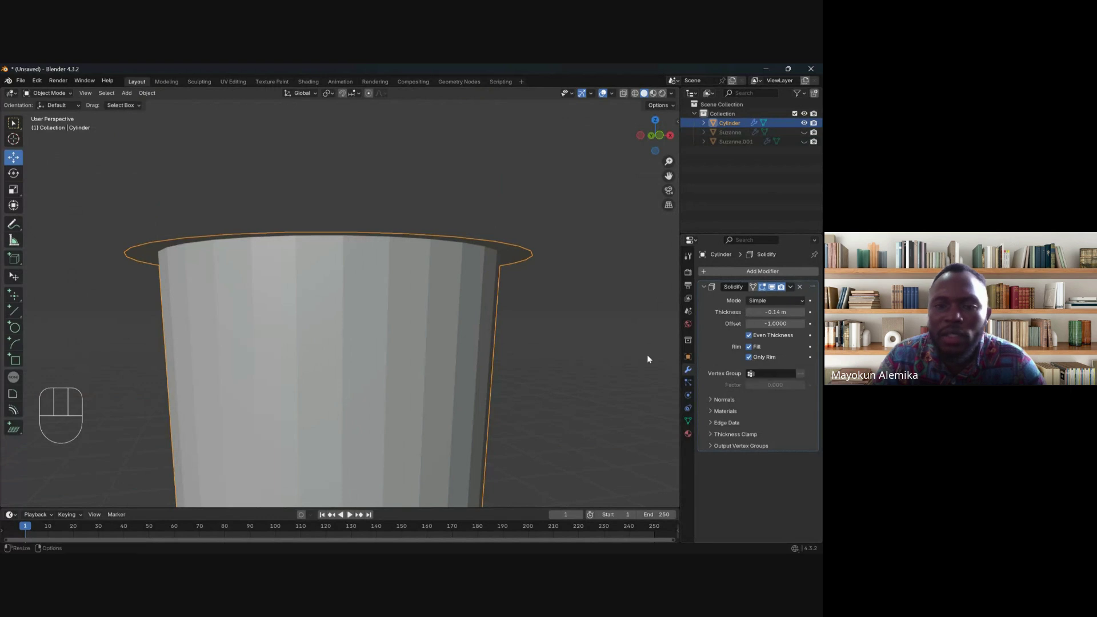
{"action": "scroll", "coordinate": [460, 327], "scroll_direction": "down", "scroll_amount": 3}
{"action": "middle_click_drag", "start_coordinate": [512, 365], "coordinate": [457, 294]}
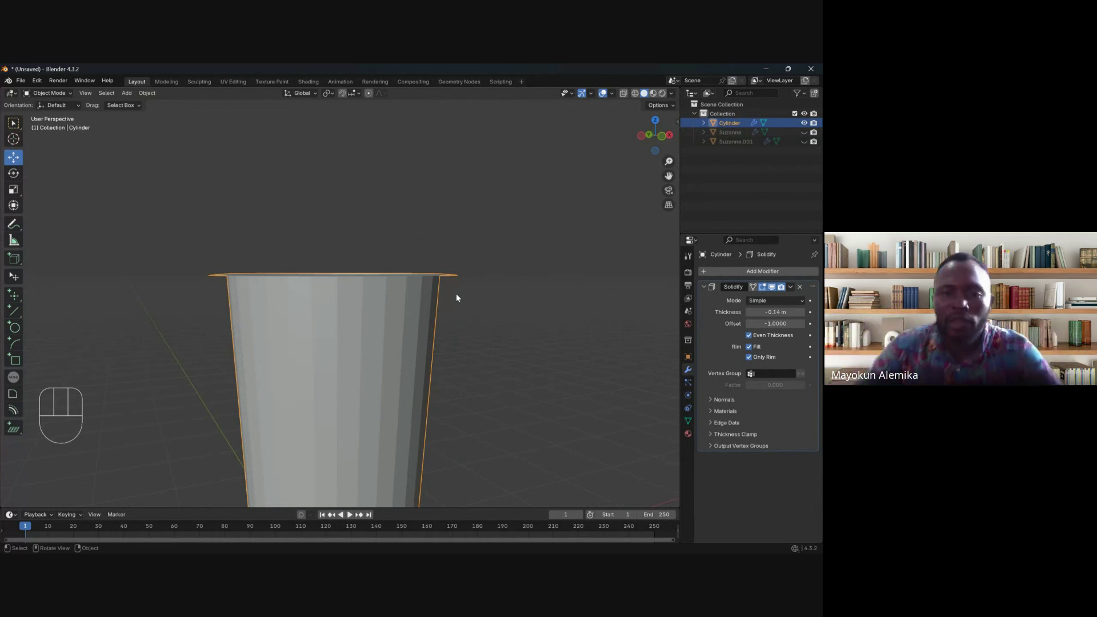
{"action": "mouse_move", "coordinate": [456, 293]}
{"action": "middle_mouse_down"}
{"action": "mouse_move", "coordinate": [434, 285]}
{"action": "mouse_move", "coordinate": [451, 284]}
{"action": "middle_mouse_up"}
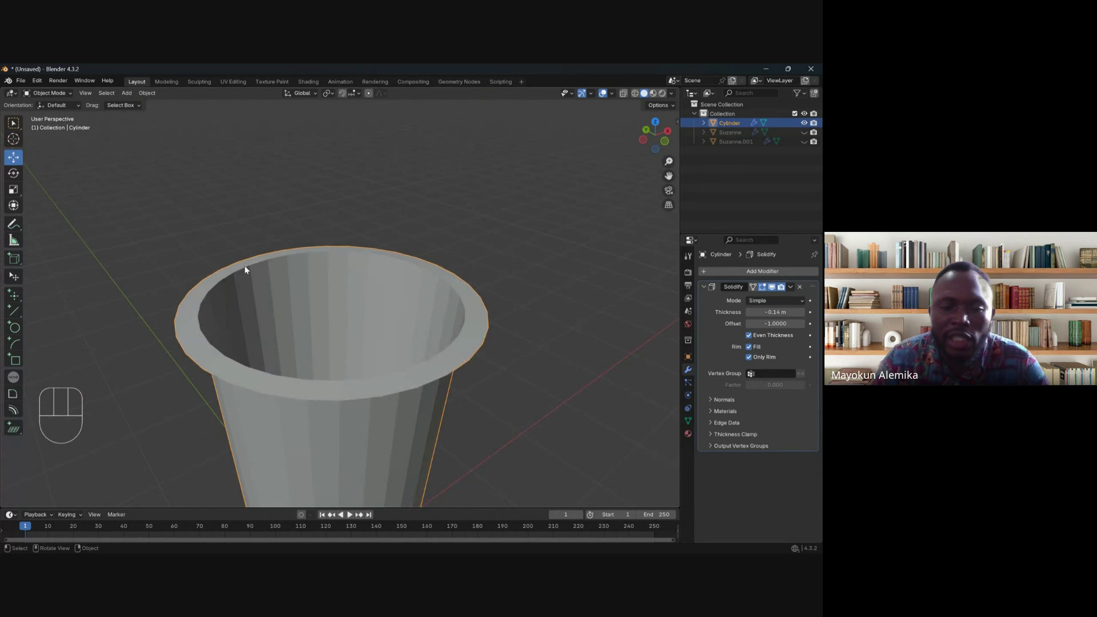
{"action": "middle_click_drag", "start_coordinate": [421, 427], "coordinate": [393, 402]}
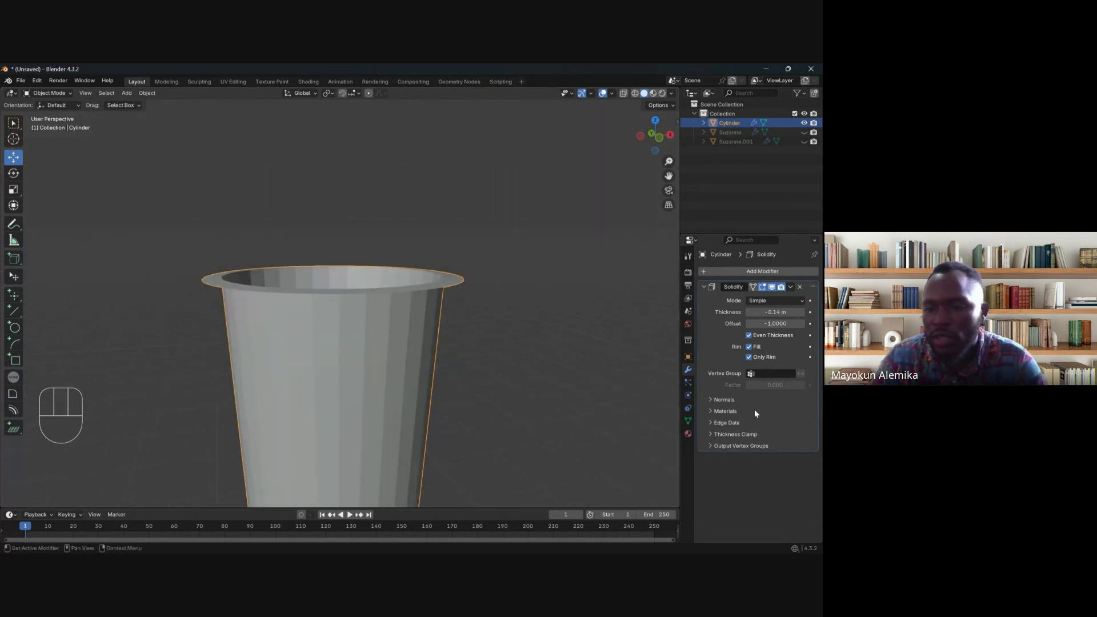
{"action": "left_click", "coordinate": [749, 357]}
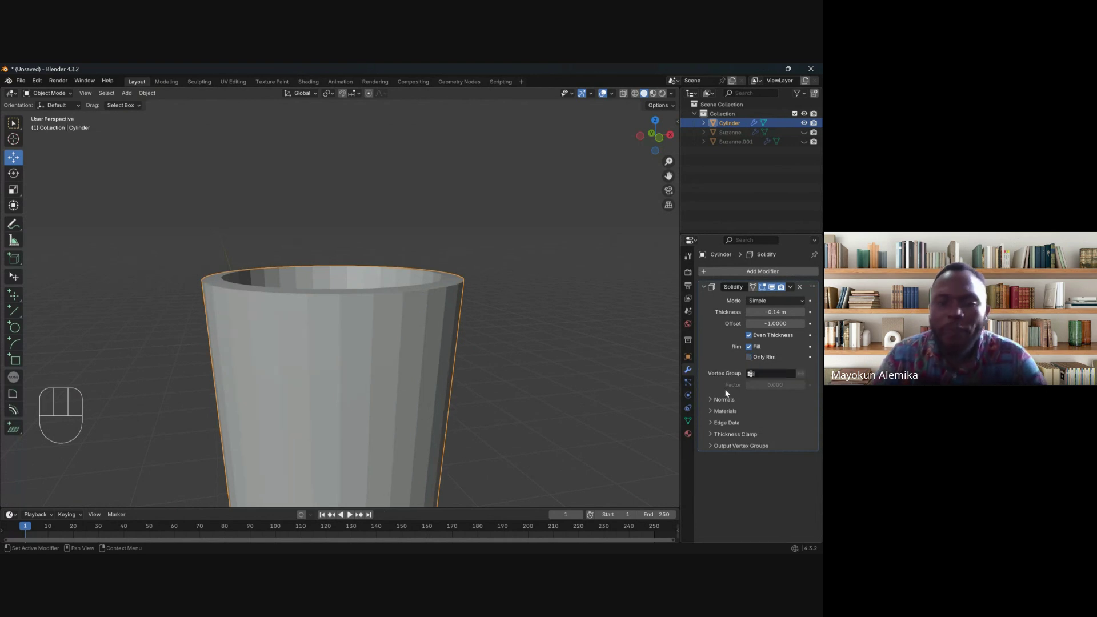
Step: Delete the cup object from the scene
{"action": "middle_click_drag", "start_coordinate": [482, 375], "coordinate": [448, 370]}
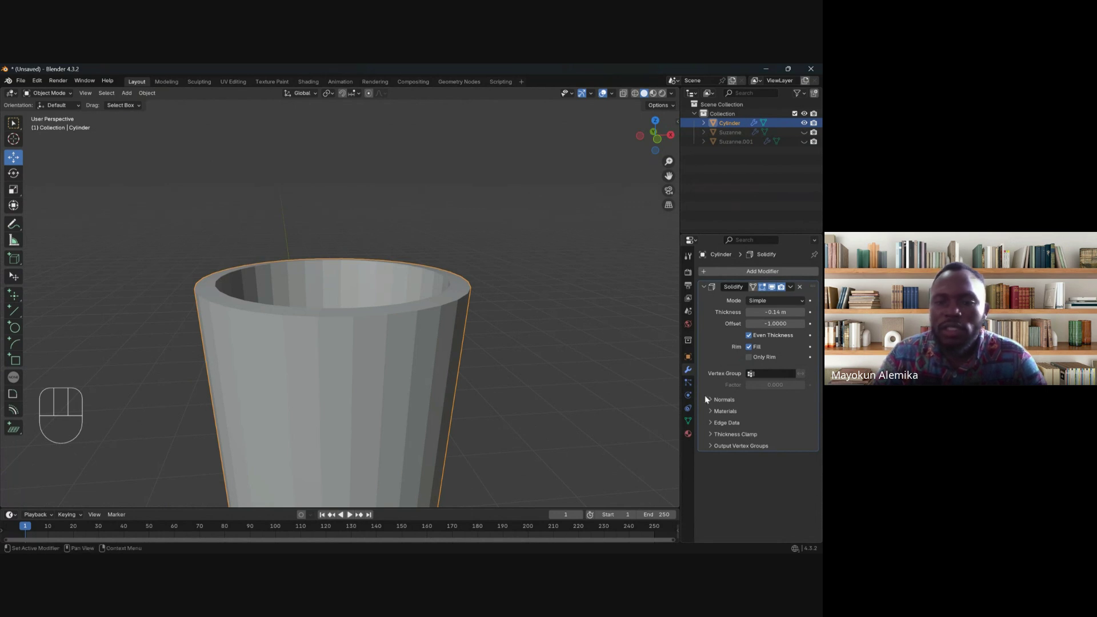
{"action": "middle_click_drag", "start_coordinate": [468, 306], "coordinate": [461, 321]}
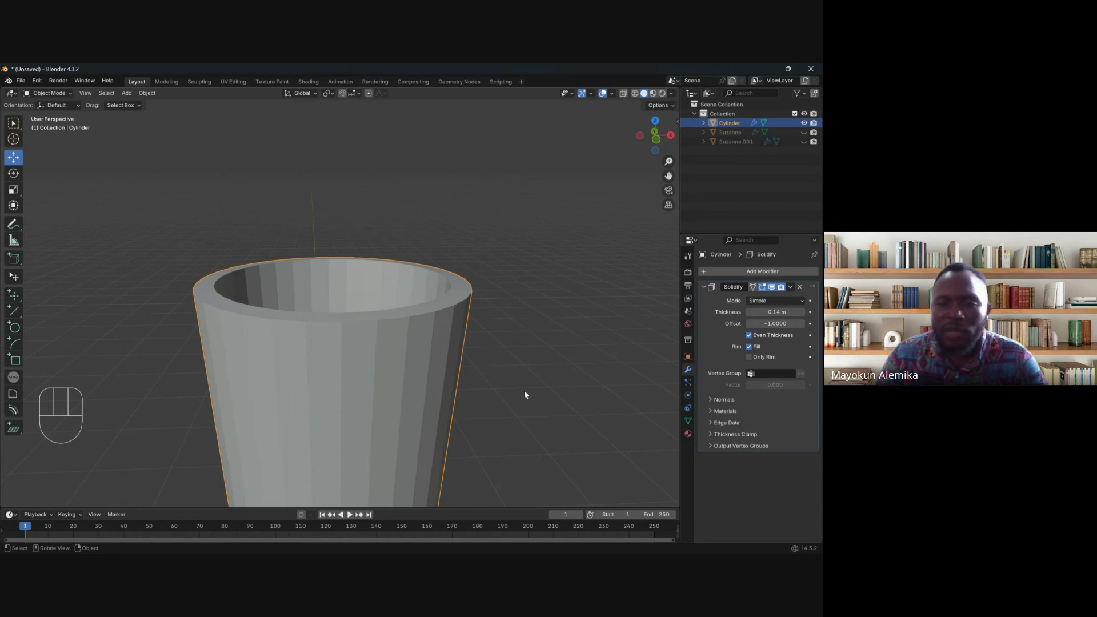
{"action": "middle_click_drag", "start_coordinate": [525, 395], "coordinate": [482, 447]}
{"action": "middle_click_drag", "start_coordinate": [465, 450], "coordinate": [450, 407]}
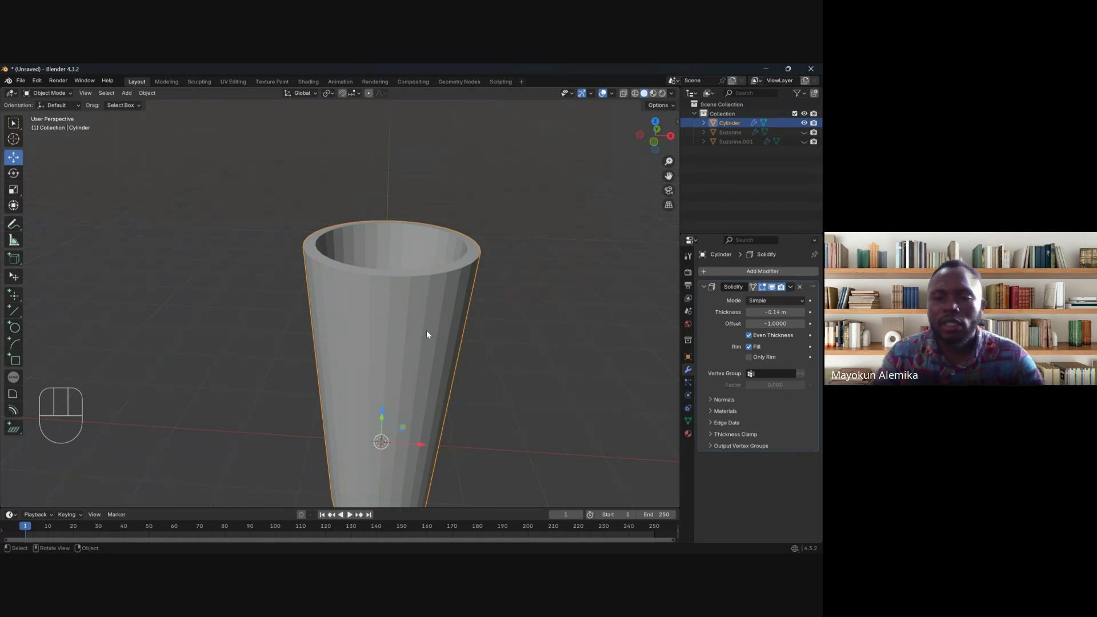
{"action": "key", "text": "x"}
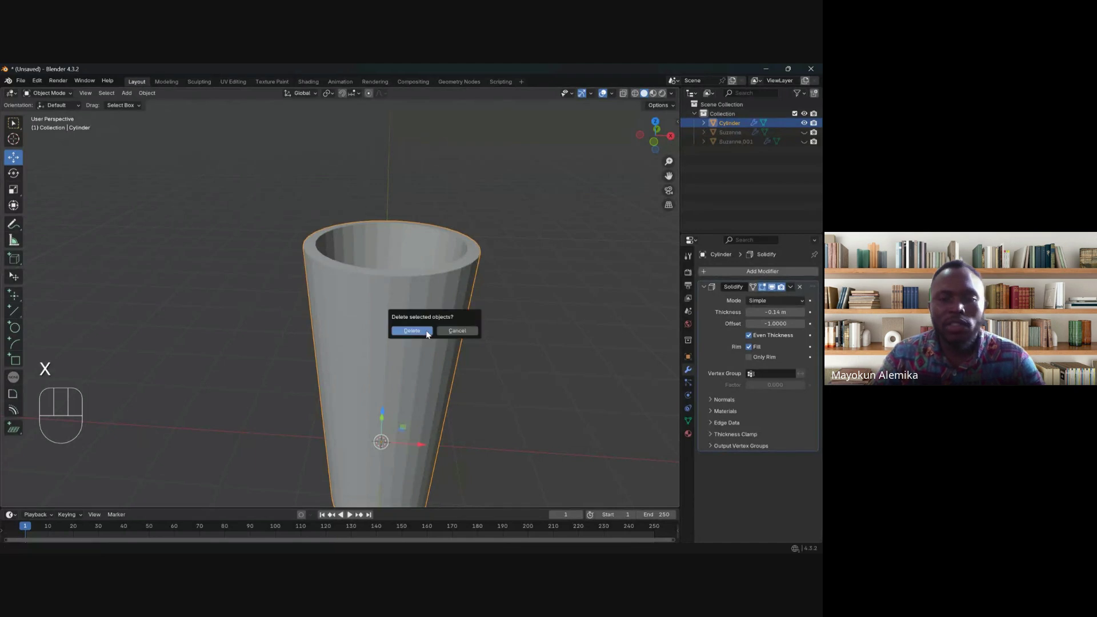
{"action": "left_click", "coordinate": [426, 330]}
{"action": "scroll", "coordinate": [386, 419], "scroll_direction": "down", "scroll_amount": 5, "text": "shift"}
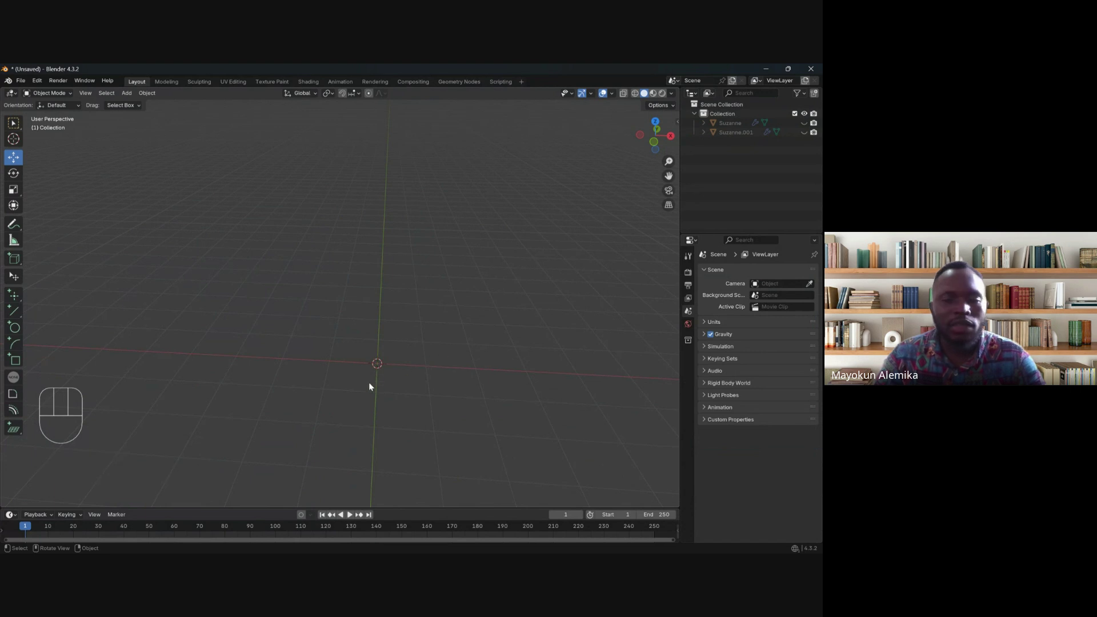
Step: Add a plane mesh at the scene origin and enter Edit Mode on it
{"action": "key", "text": "shift"}
{"action": "key", "text": "shift+a"}
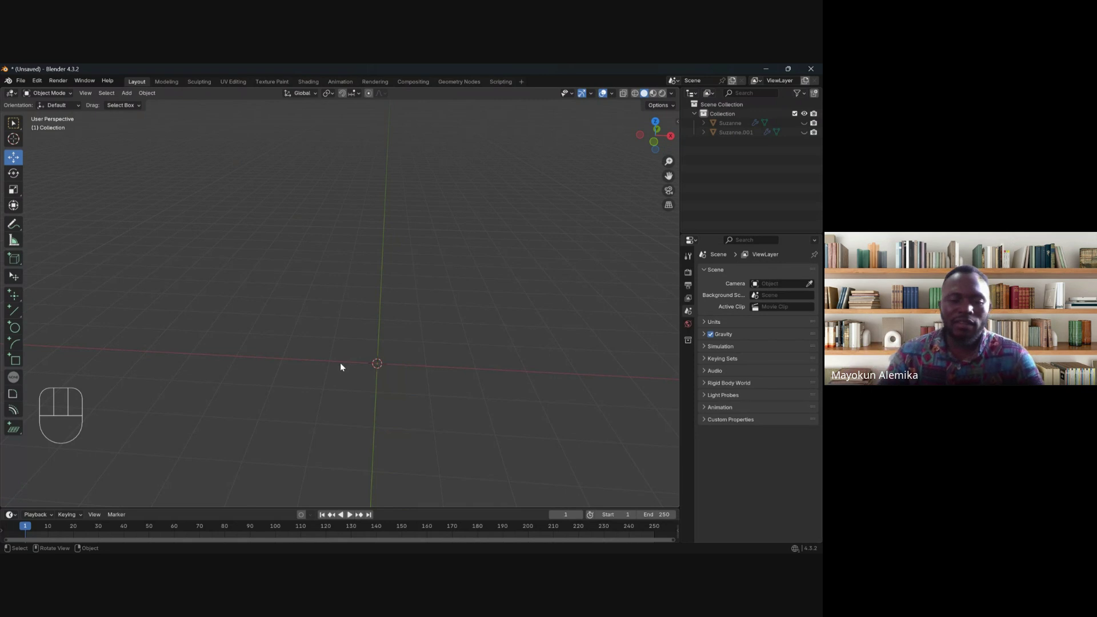
{"action": "key", "text": "shift+a"}
{"action": "mouse_move", "coordinate": [356, 318]}
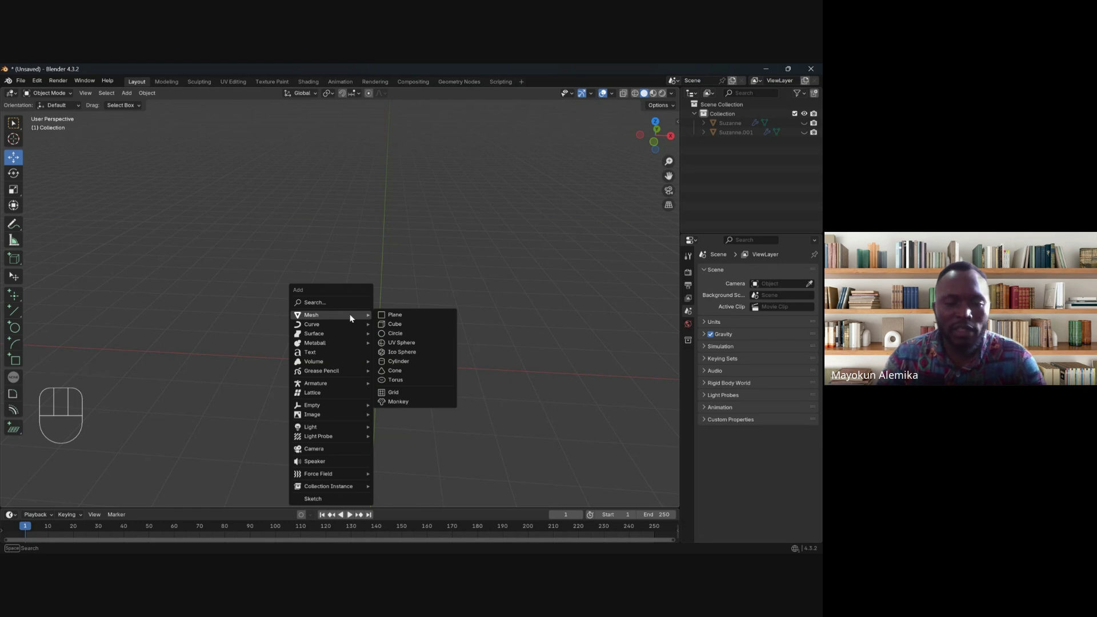
{"action": "left_click", "coordinate": [399, 315]}
{"action": "scroll", "coordinate": [379, 352], "scroll_direction": "up", "scroll_amount": 6}
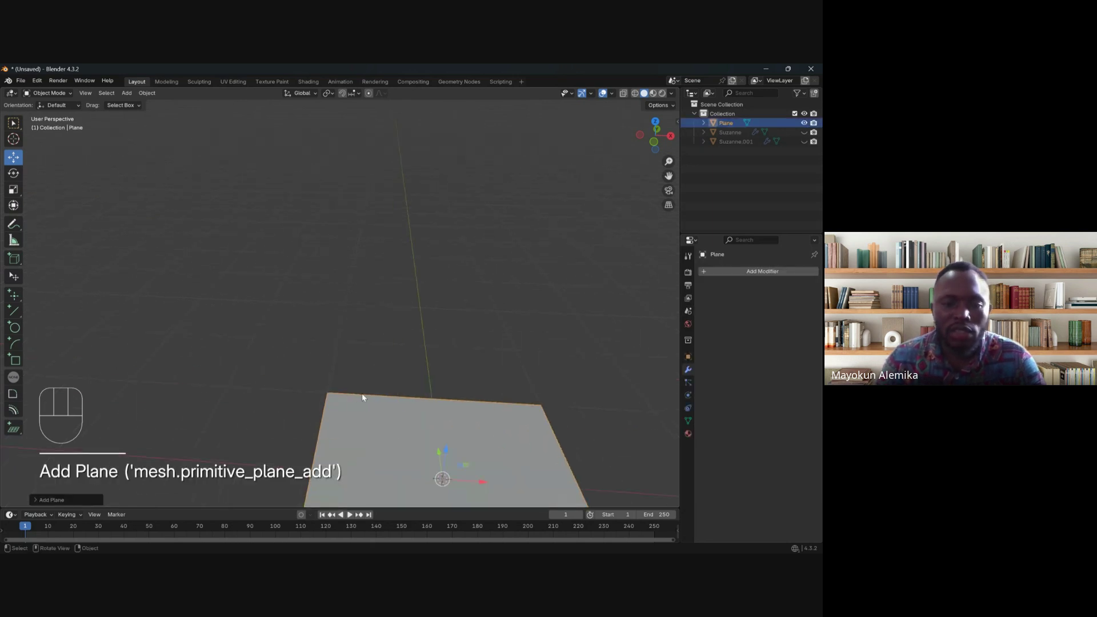
{"action": "middle_click_drag", "start_coordinate": [362, 393], "coordinate": [332, 361], "text": "shift"}
{"action": "key", "text": "Tab"}
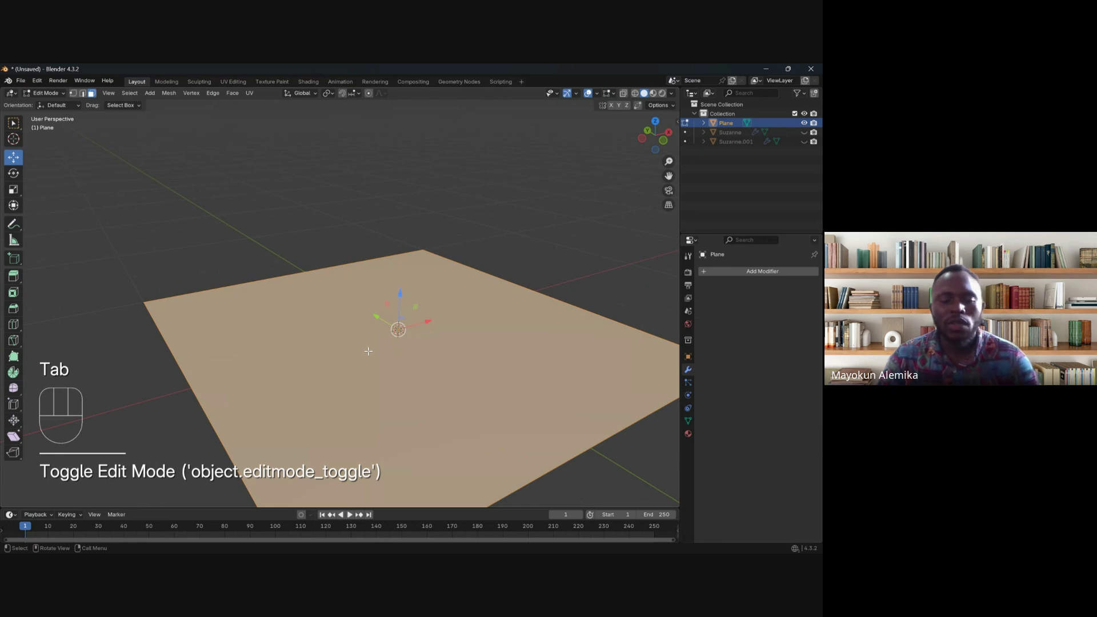
{"action": "scroll", "coordinate": [369, 351], "scroll_direction": "down", "scroll_amount": 4}
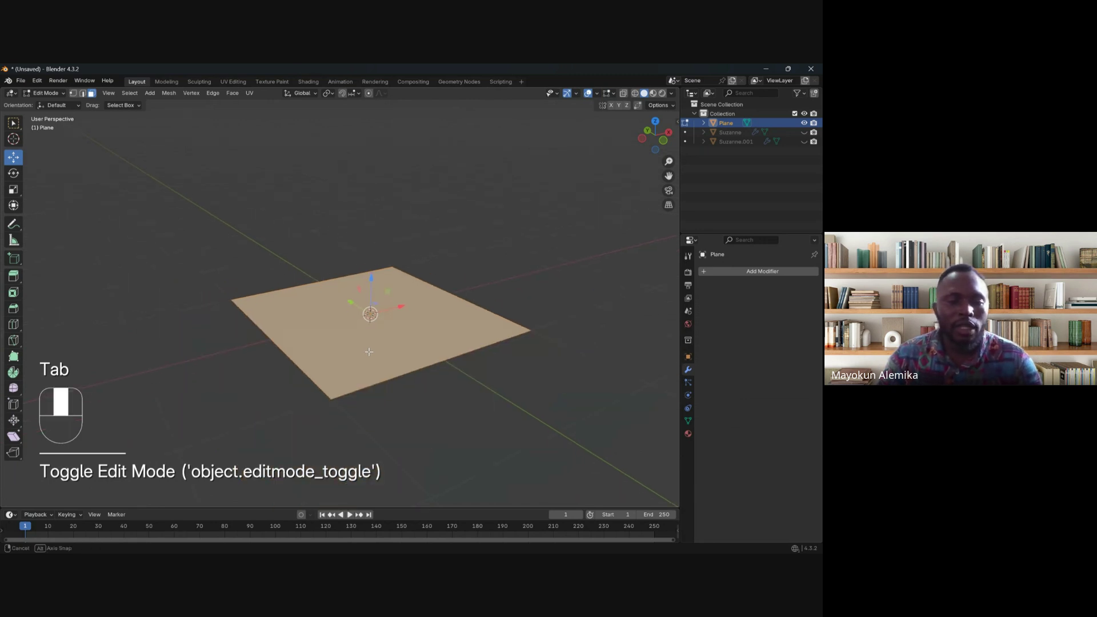
{"action": "middle_click_drag", "start_coordinate": [368, 351], "coordinate": [417, 344]}
{"action": "key", "text": "r"}
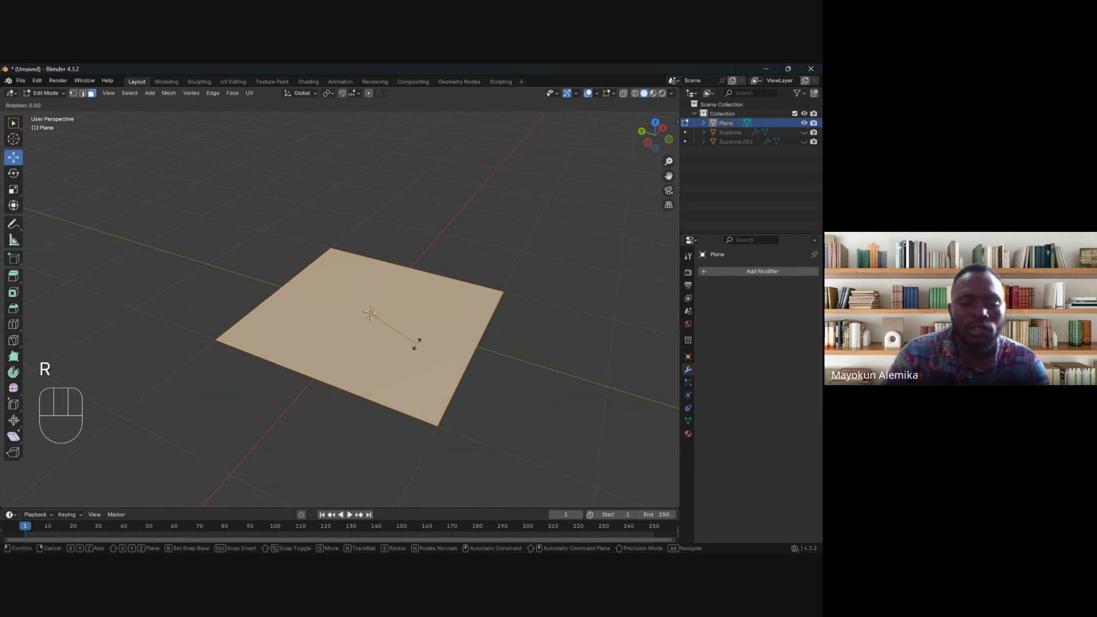
{"action": "key", "text": "y"}
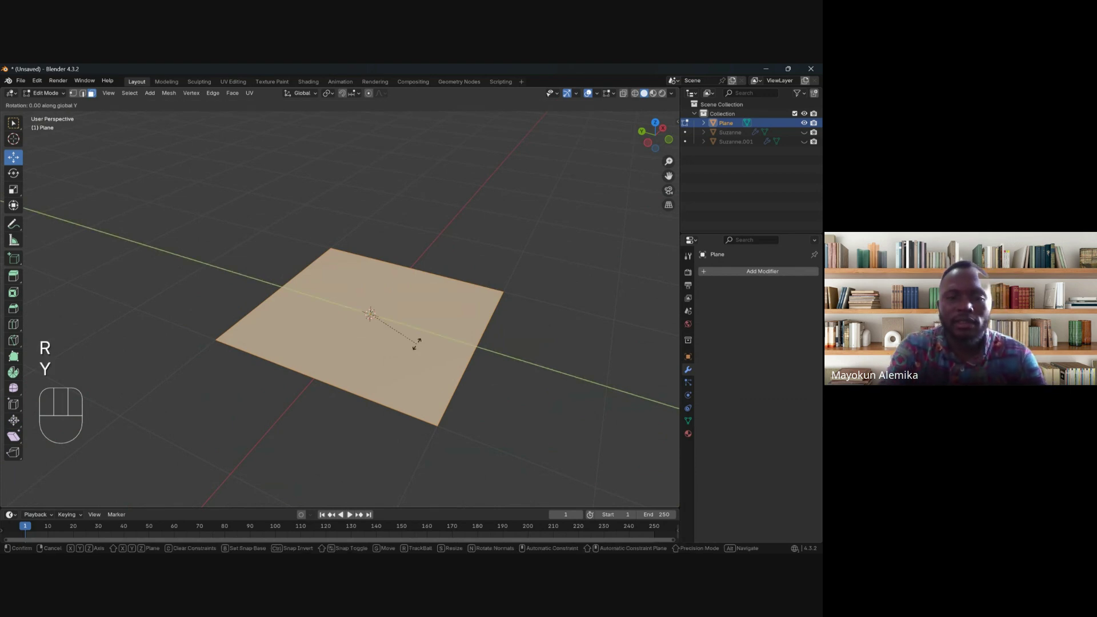
{"action": "key", "text": "KP_9"}
{"action": "key", "text": "KP_9"}
{"action": "right_click", "coordinate": [417, 343]}
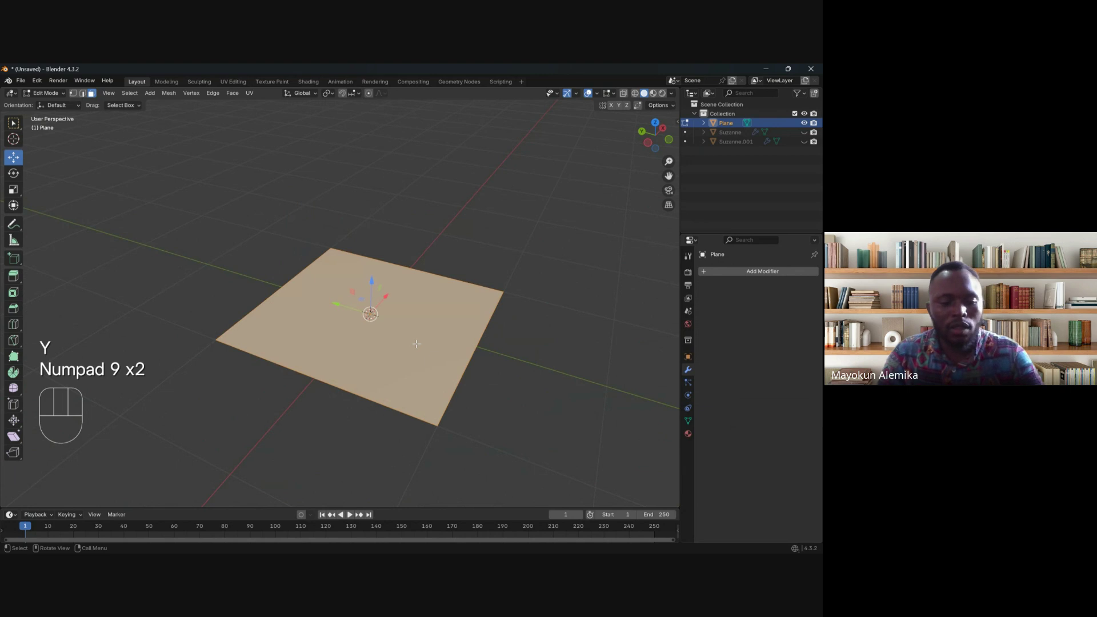
{"action": "key", "text": "r"}
{"action": "key", "text": "x"}
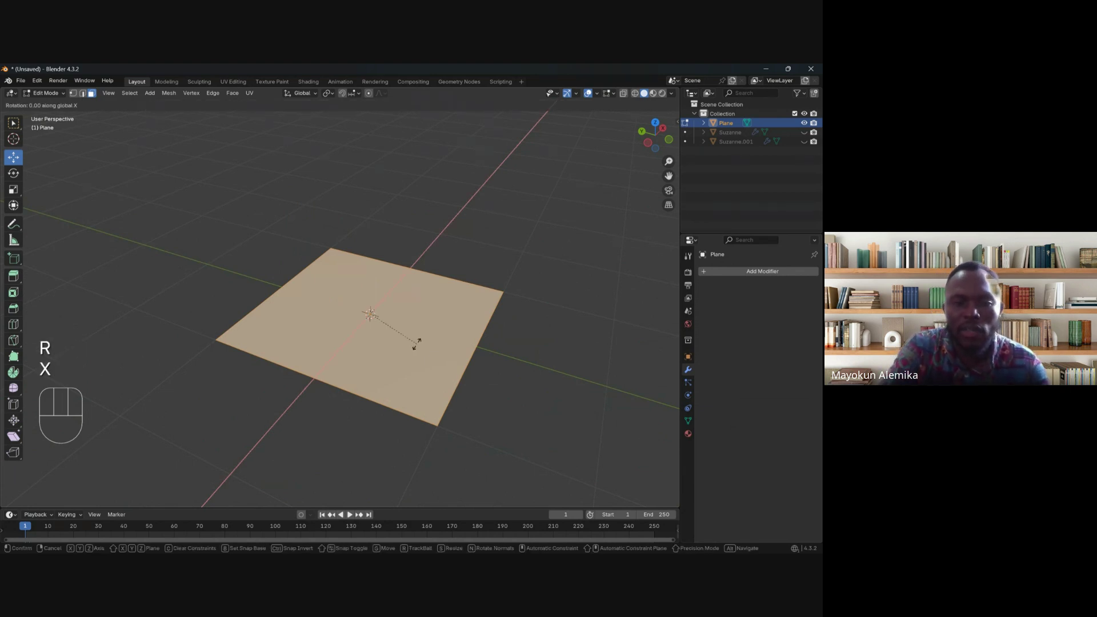
{"action": "key", "text": "KP_9"}
{"action": "key", "text": "KP_0"}
{"action": "key", "text": "KP_1"}
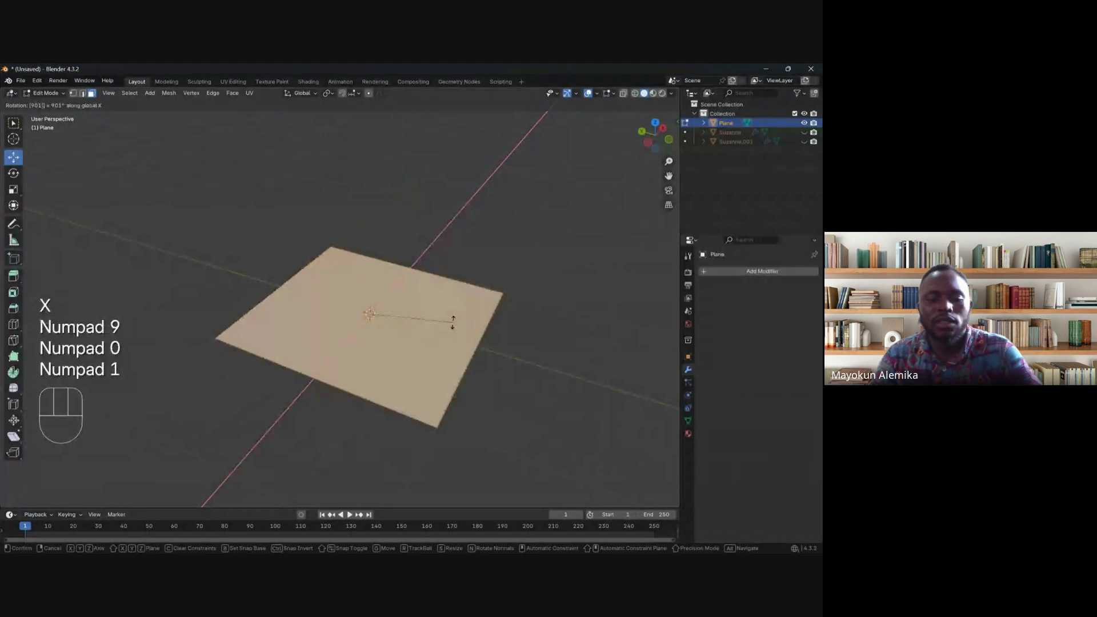
{"action": "right_click", "coordinate": [452, 322]}
{"action": "right_click", "coordinate": [452, 323]}
Step: Rotate the plane's mesh 90 degrees around the global X axis so it stands upright
{"action": "key", "text": "r"}
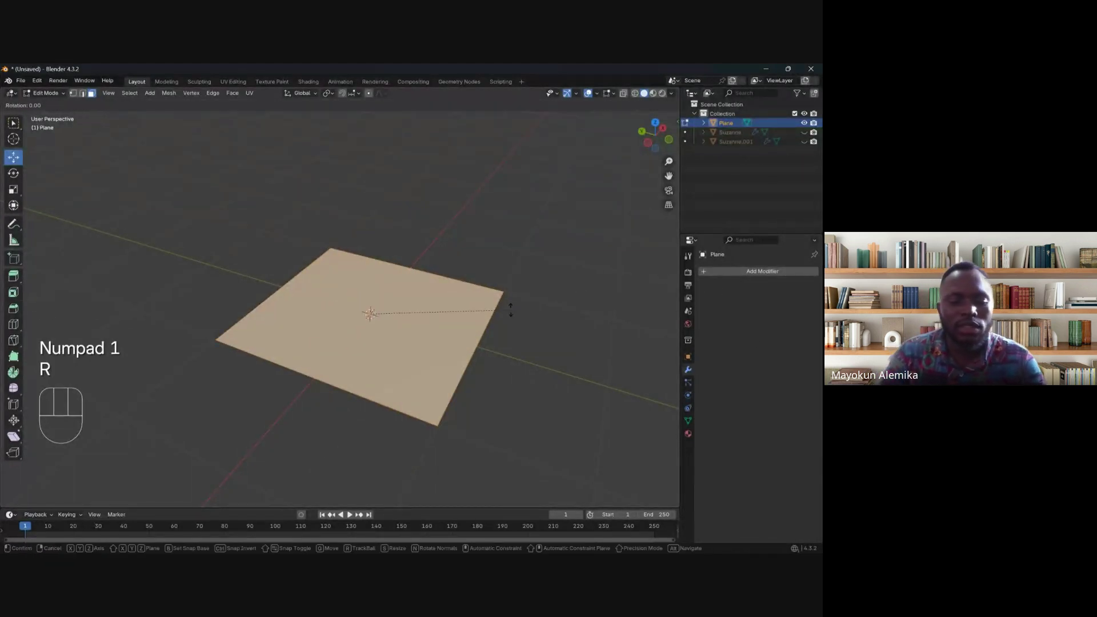
{"action": "type", "text": "x"}
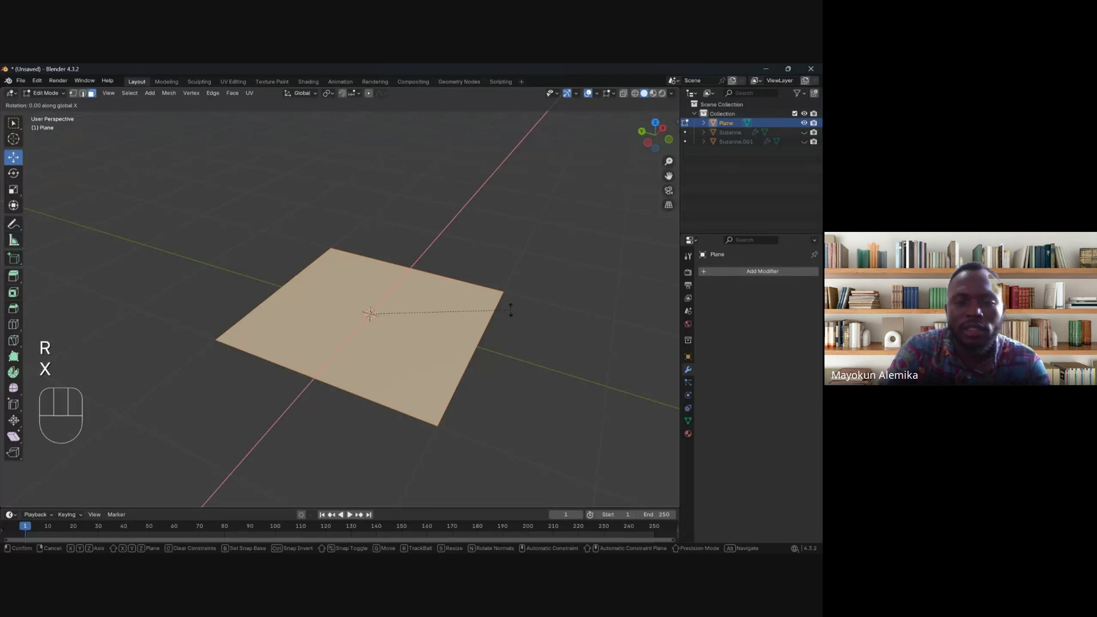
{"action": "type", "text": "90"}
{"action": "key", "text": "Return"}
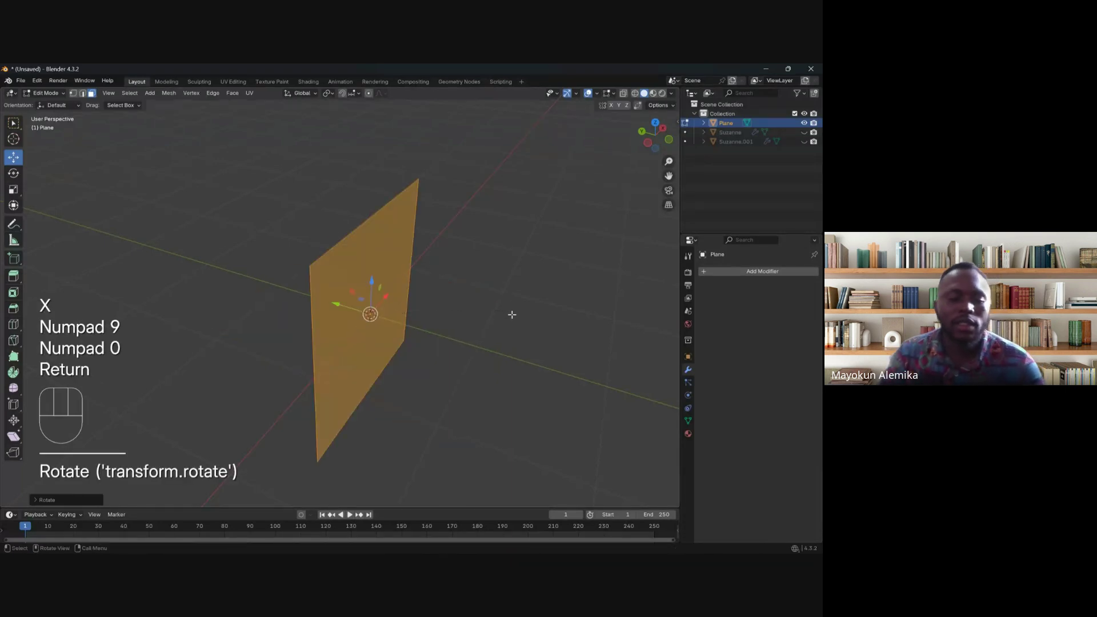
Step: In front view, raise the upright plane along Z until its lower edge rests on the X axis, and switch to edge selection
{"action": "key", "text": "KP_1"}
{"action": "left_click_drag", "start_coordinate": [366, 274], "coordinate": [377, 178]}
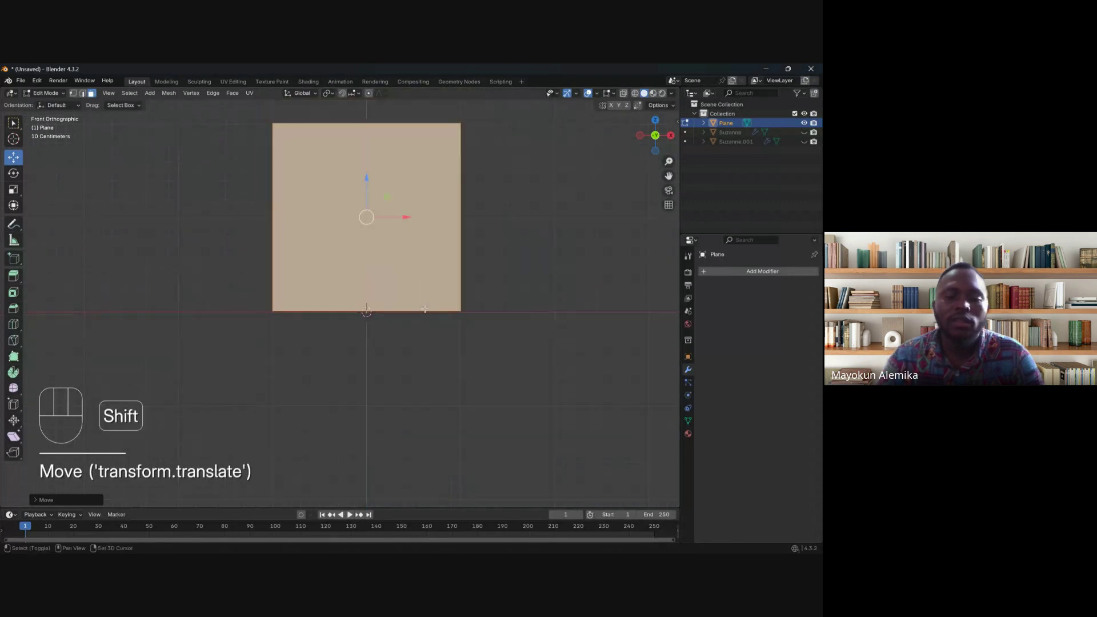
{"action": "middle_click_drag", "start_coordinate": [419, 314], "coordinate": [373, 325], "text": "shift"}
{"action": "scroll", "coordinate": [407, 340], "scroll_direction": "down", "scroll_amount": 2}
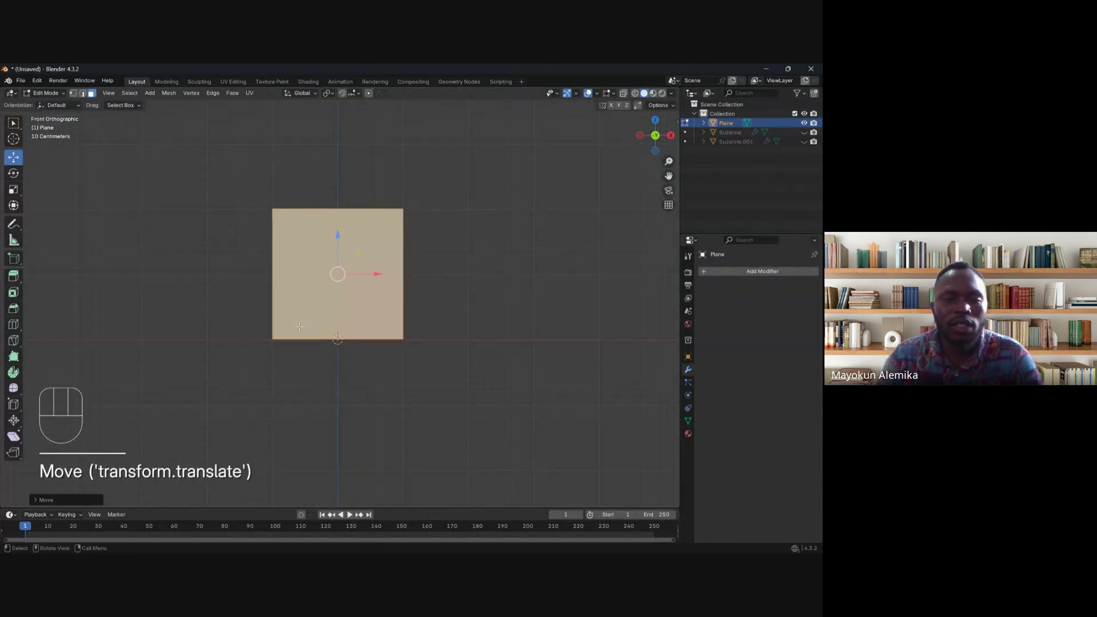
{"action": "left_click", "coordinate": [82, 93]}
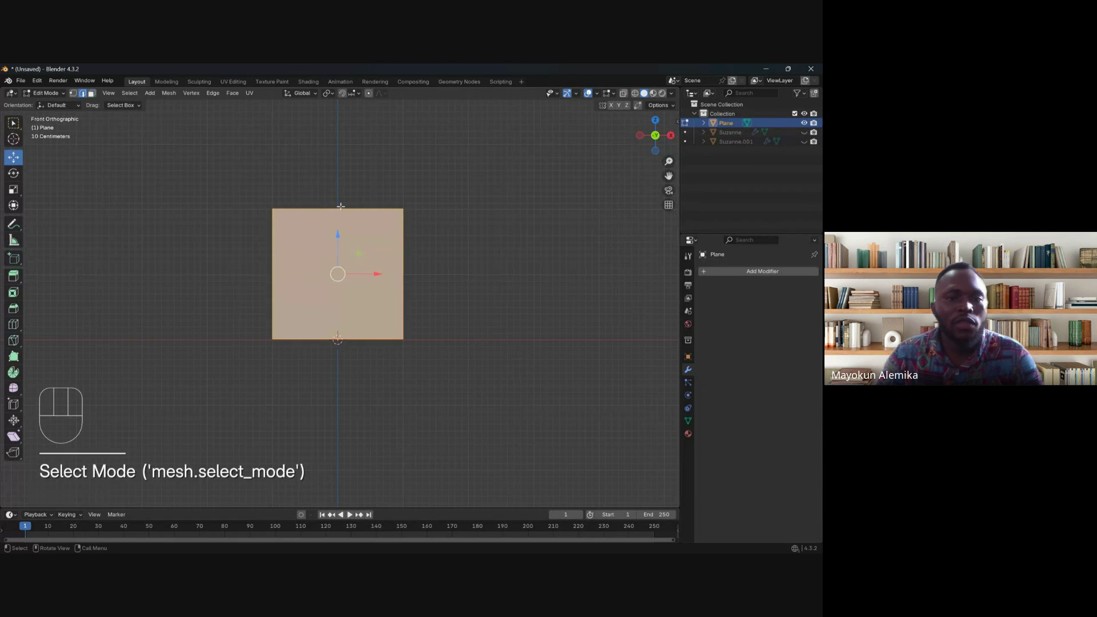
{"action": "middle_click_drag", "start_coordinate": [434, 291], "coordinate": [366, 294]}
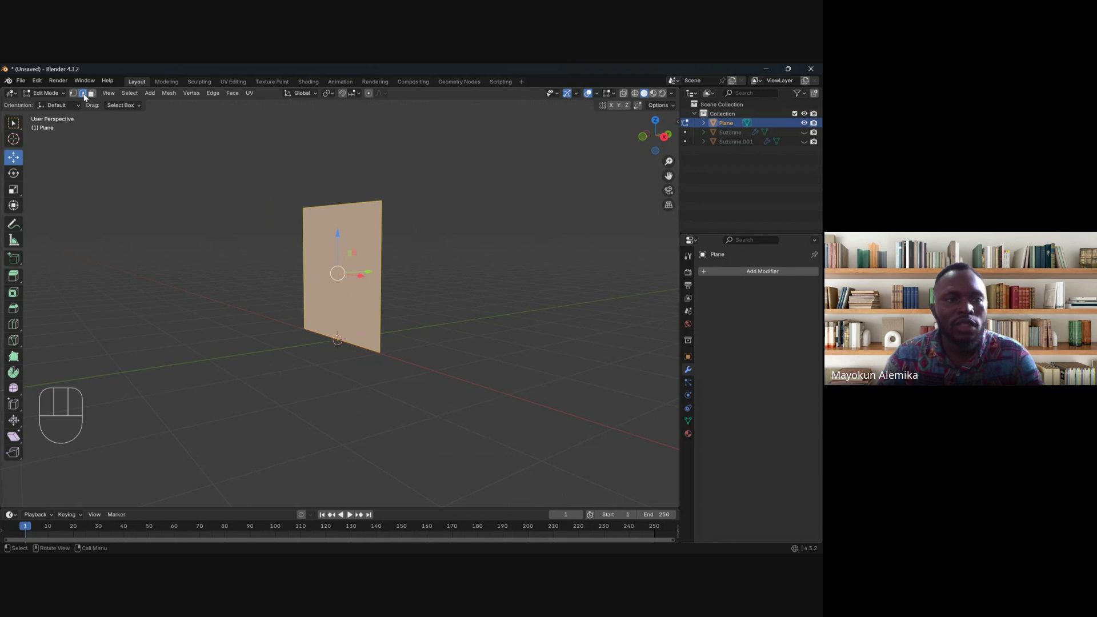
Step: Select the plane's bottom edge and scale it to less than half its width in front view
{"action": "left_click", "coordinate": [295, 374]}
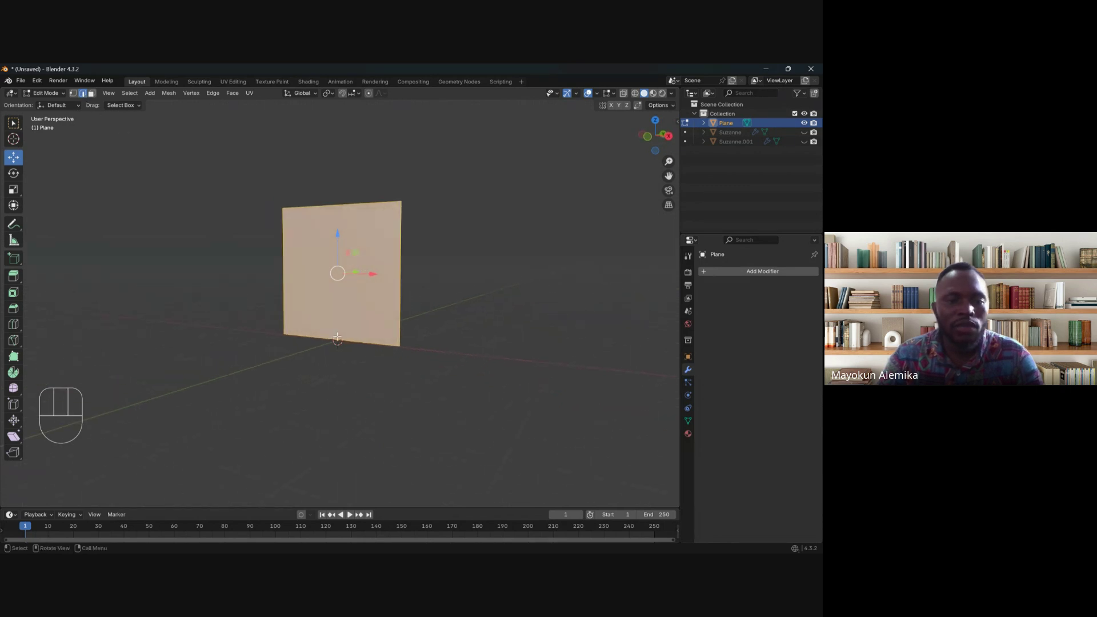
{"action": "key", "text": "KP_1"}
{"action": "key", "text": "s"}
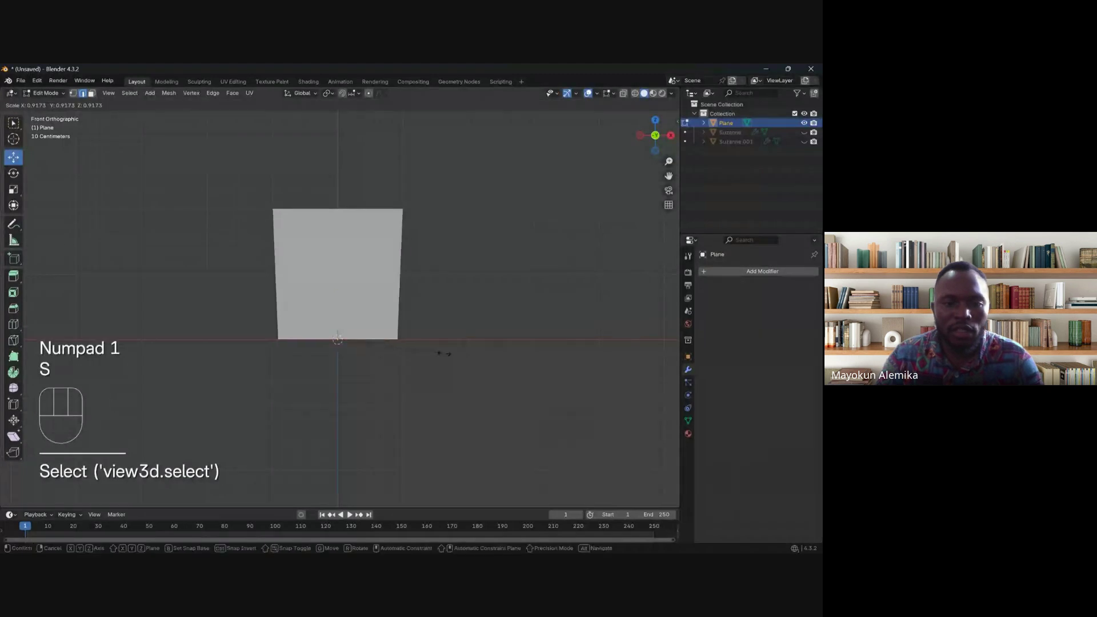
{"action": "left_click", "coordinate": [388, 339]}
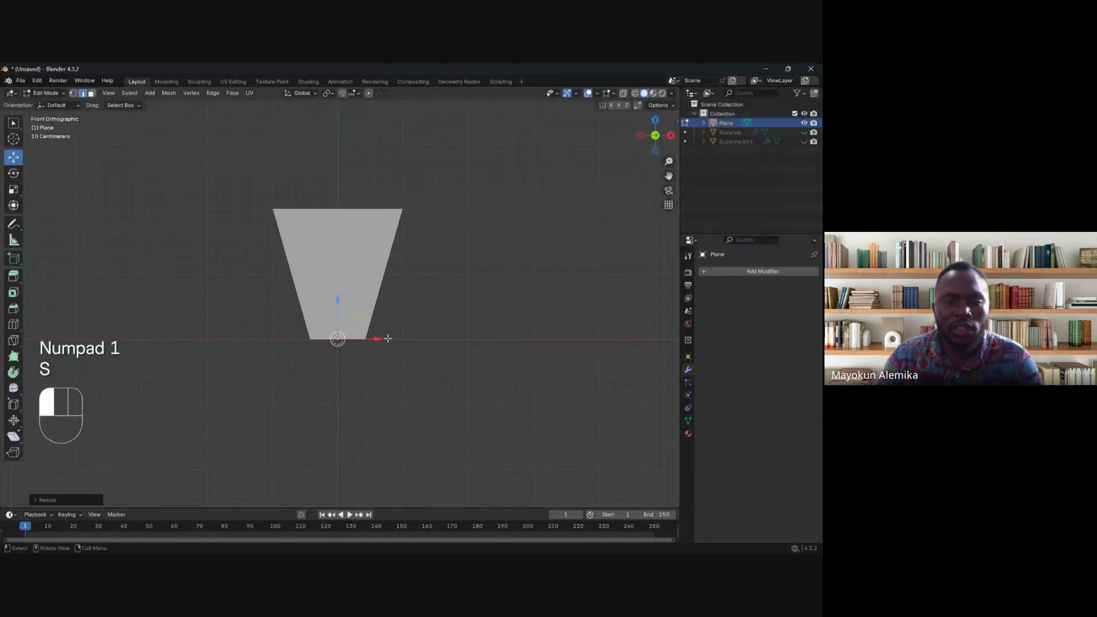
Step: Select the tapered plane's top edge and move it up about 1.45 m along Z
{"action": "left_click", "coordinate": [343, 210]}
{"action": "left_click_drag", "start_coordinate": [341, 169], "coordinate": [344, 72]}
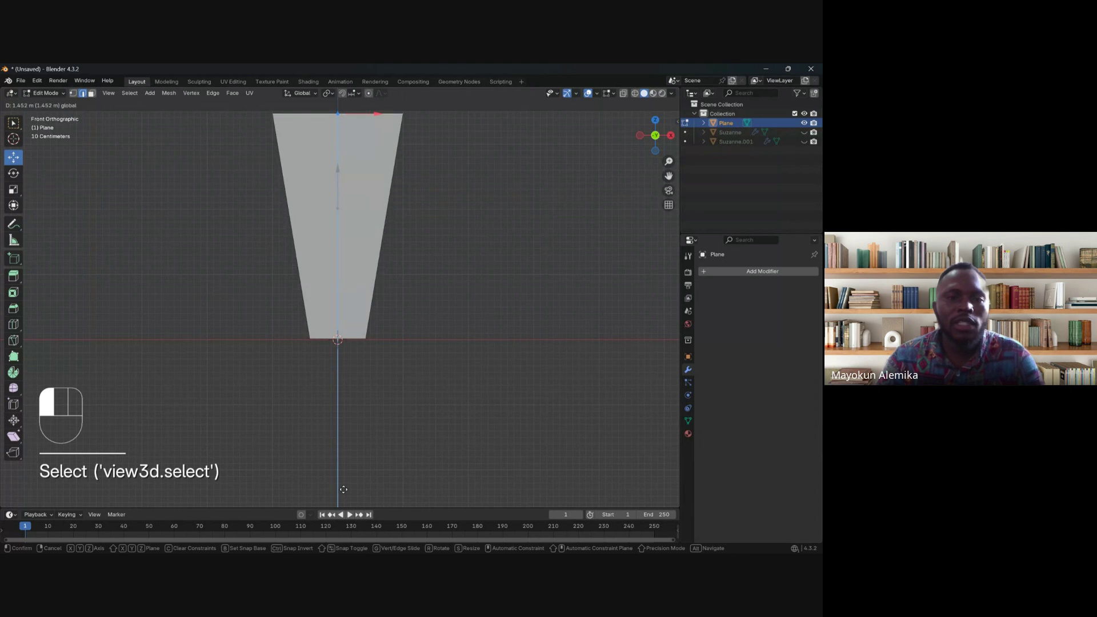
{"action": "middle_click_drag", "start_coordinate": [397, 407], "coordinate": [392, 454], "text": "shift"}
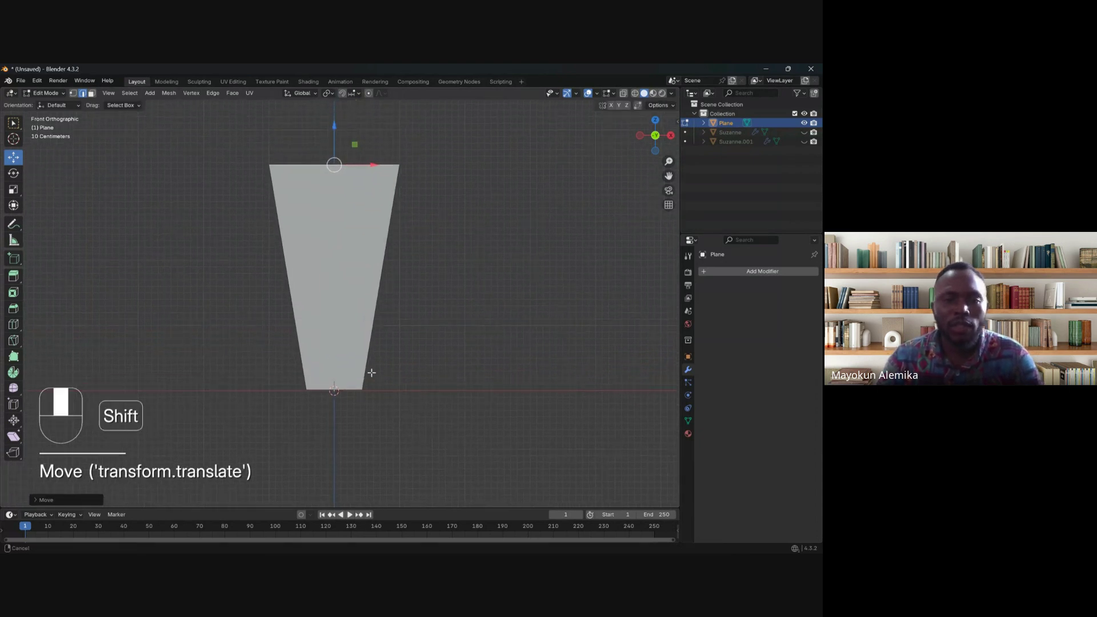
{"action": "middle_click_drag", "start_coordinate": [371, 383], "coordinate": [344, 433], "text": "shift"}
{"action": "mouse_move", "coordinate": [378, 303]}
{"action": "middle_mouse_down"}
{"action": "mouse_move", "coordinate": [400, 310]}
{"action": "mouse_move", "coordinate": [368, 319]}
{"action": "middle_mouse_up"}
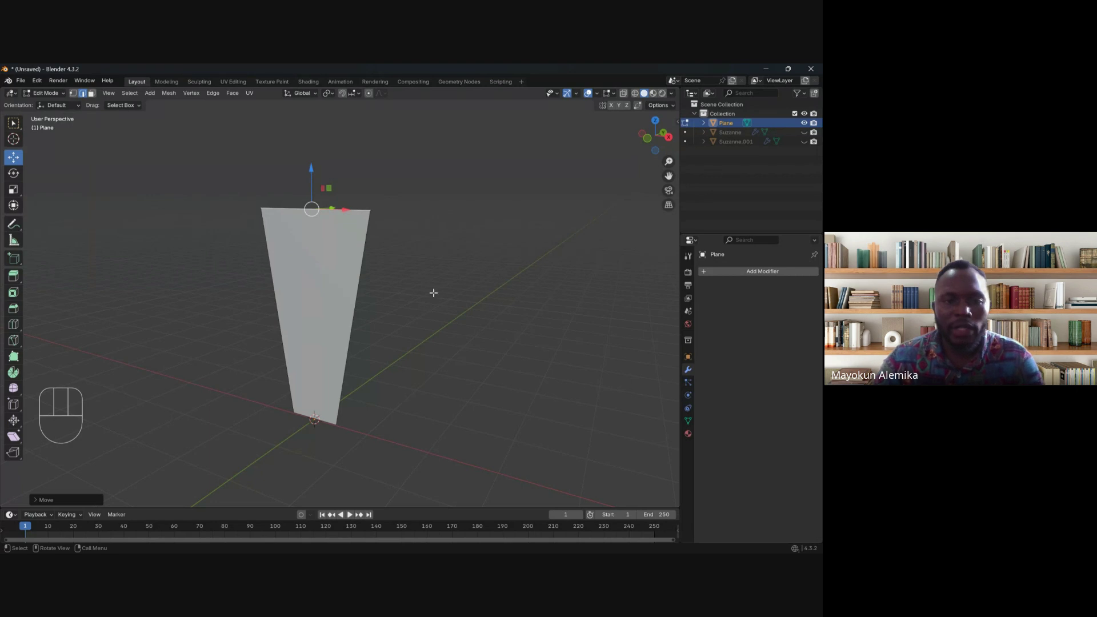
Step: Scale the top edge slightly narrower and raise it about 0.78 m along Z
{"action": "key", "text": "s"}
{"action": "left_click", "coordinate": [413, 303]}
{"action": "key", "text": "KP_1"}
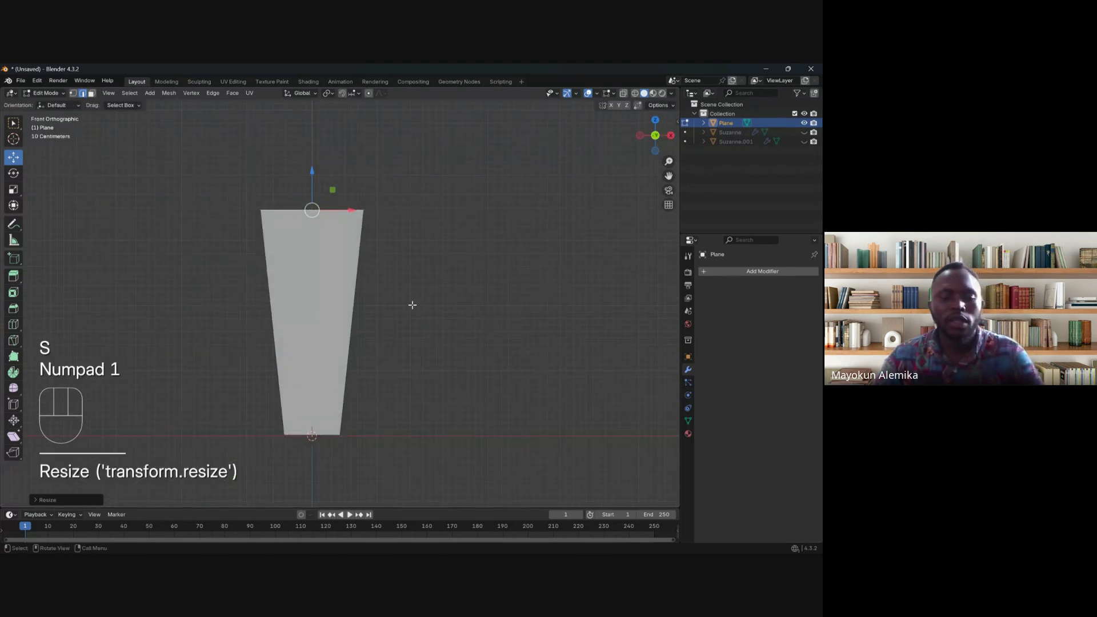
{"action": "key", "text": "g"}
{"action": "key", "text": "z"}
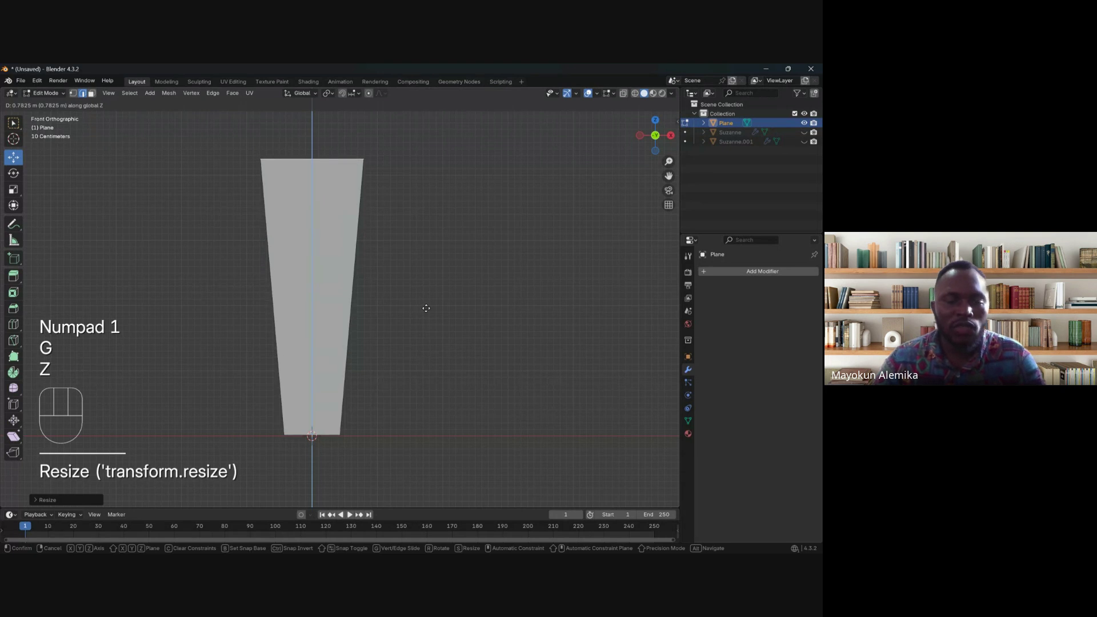
{"action": "left_click", "coordinate": [425, 308]}
{"action": "middle_click_drag", "start_coordinate": [411, 333], "coordinate": [328, 367]}
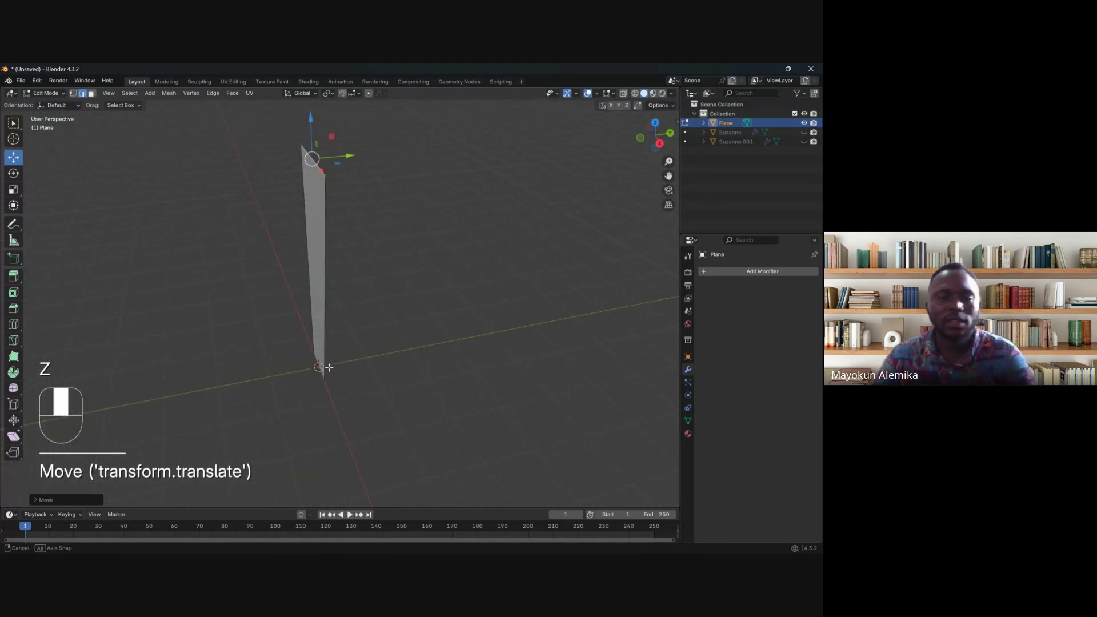
{"action": "scroll", "coordinate": [276, 300], "scroll_direction": "up", "scroll_amount": 2}
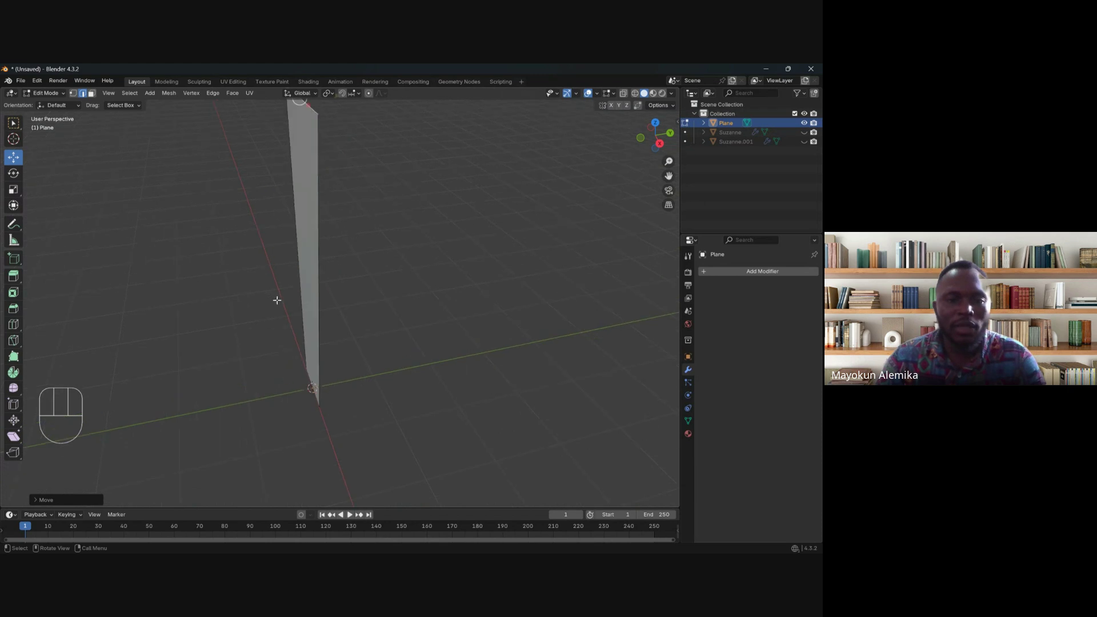
{"action": "middle_click_drag", "start_coordinate": [277, 300], "coordinate": [334, 263]}
{"action": "scroll", "coordinate": [318, 257], "scroll_direction": "down", "scroll_amount": 1}
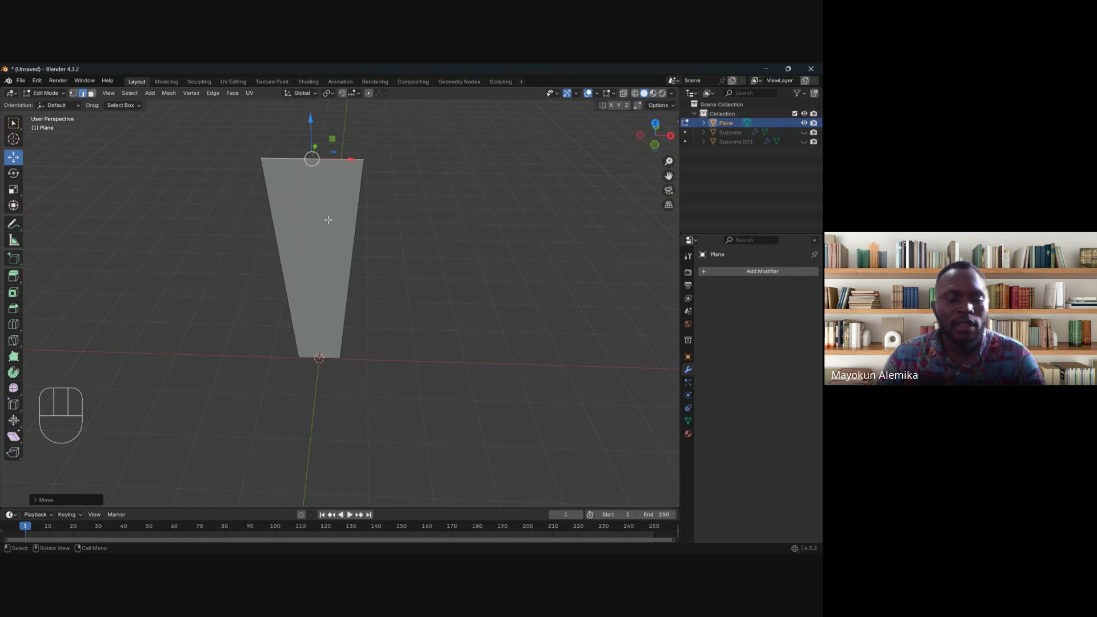
Step: Add four vertical loop cuts to the tapered plane without sliding them, and view them from the top
{"action": "key", "text": "ctrl+r"}
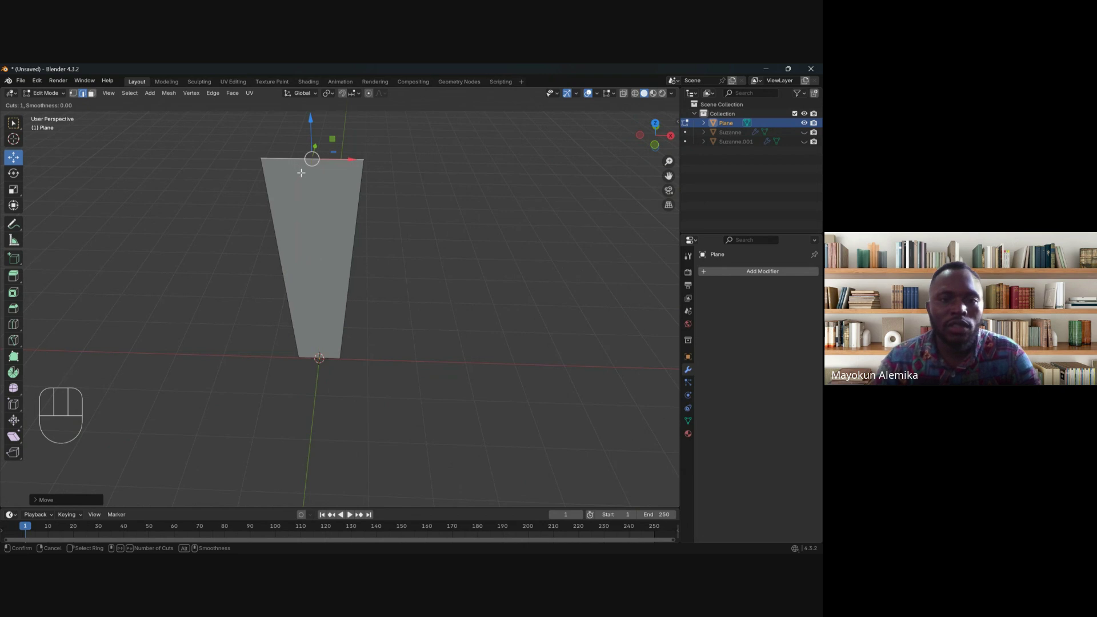
{"action": "scroll", "coordinate": [303, 164], "scroll_direction": "up", "scroll_amount": 3}
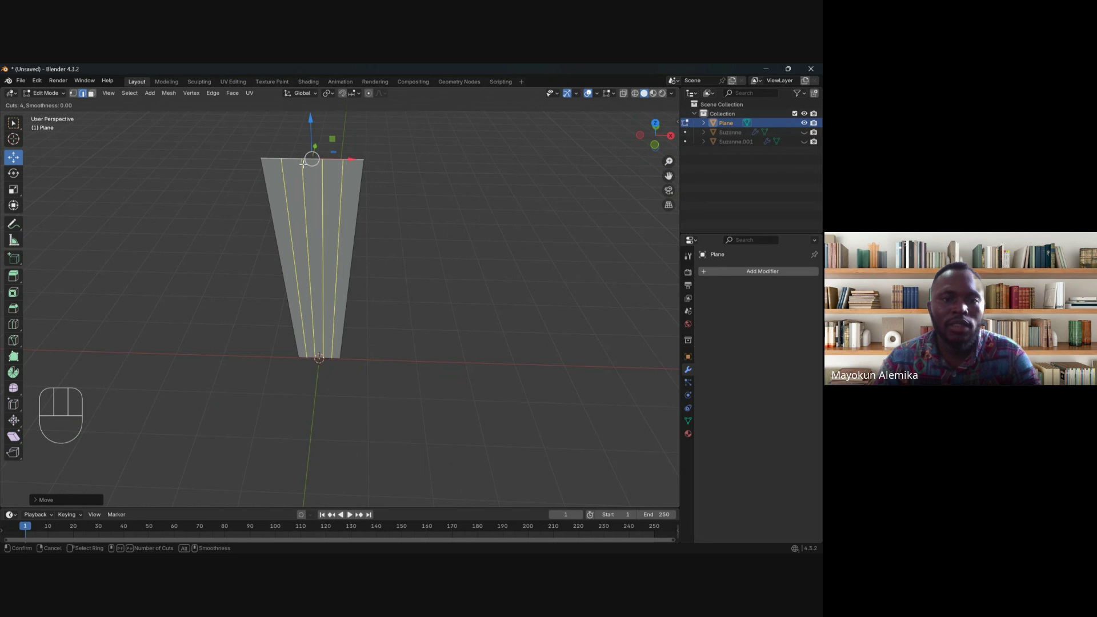
{"action": "left_click", "coordinate": [303, 164]}
{"action": "key", "text": "KP_7"}
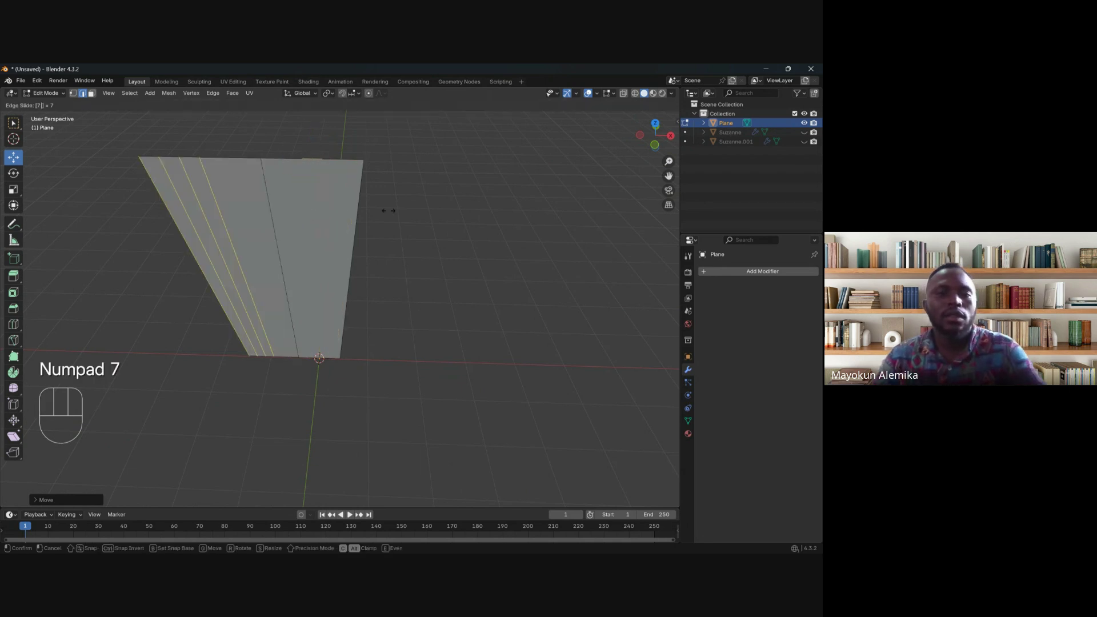
{"action": "right_click", "coordinate": [358, 246]}
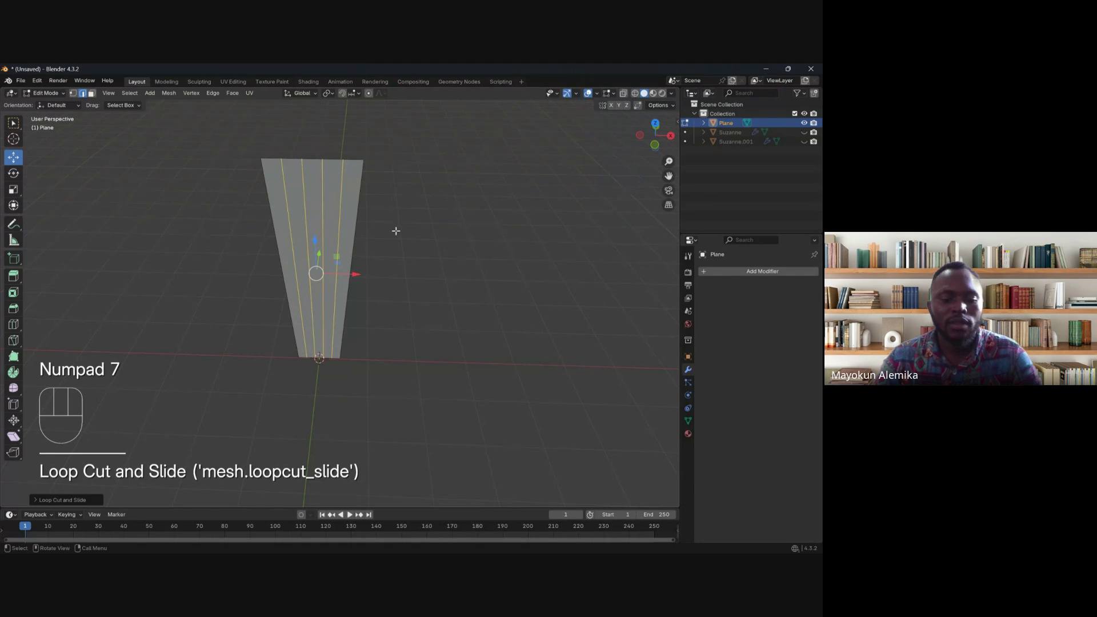
{"action": "key", "text": "g"}
{"action": "right_click", "coordinate": [385, 272]}
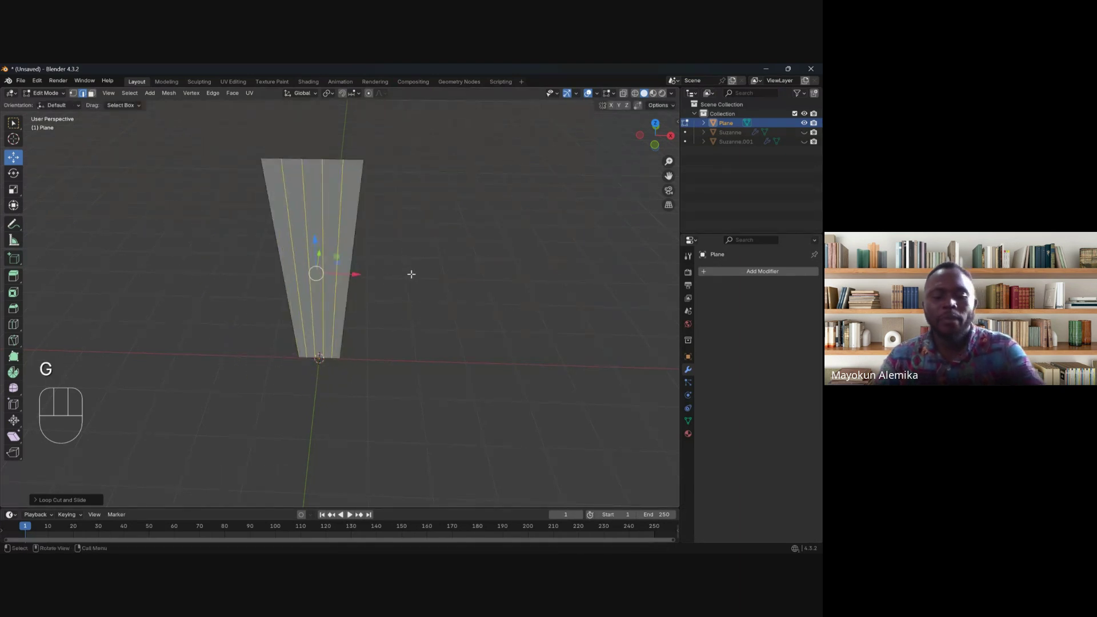
{"action": "key", "text": "KP_7"}
{"action": "scroll", "coordinate": [303, 291], "scroll_direction": "up", "scroll_amount": 3}
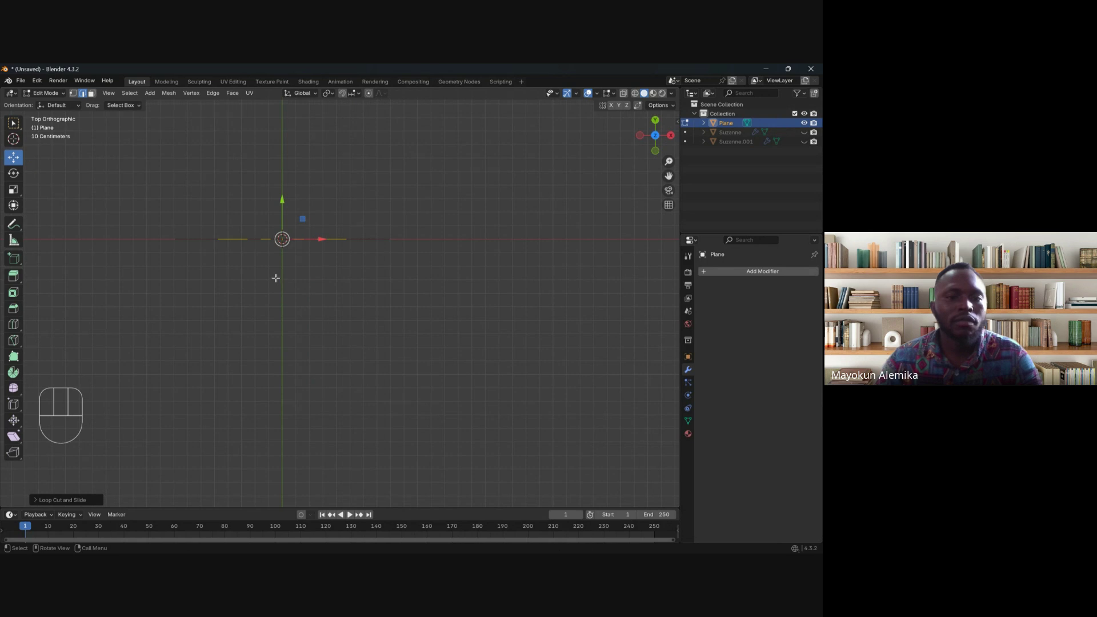
{"action": "middle_click_drag", "start_coordinate": [276, 277], "coordinate": [280, 225]}
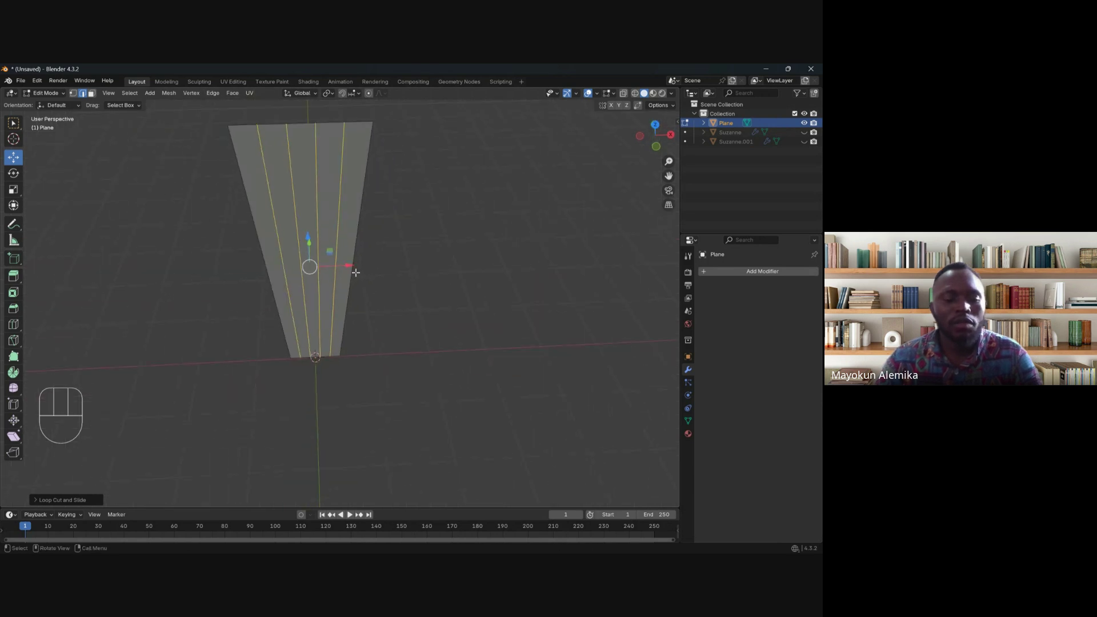
Step: Undo the loop cuts and all edge scaling and moves, back to the upright square plane
{"action": "key", "text": "ctrl+z"}
{"action": "key", "text": "ctrl+z"}
{"action": "key", "text": "ctrl+z"}
{"action": "key", "text": "ctrl+z"}
{"action": "key", "text": "ctrl+z"}
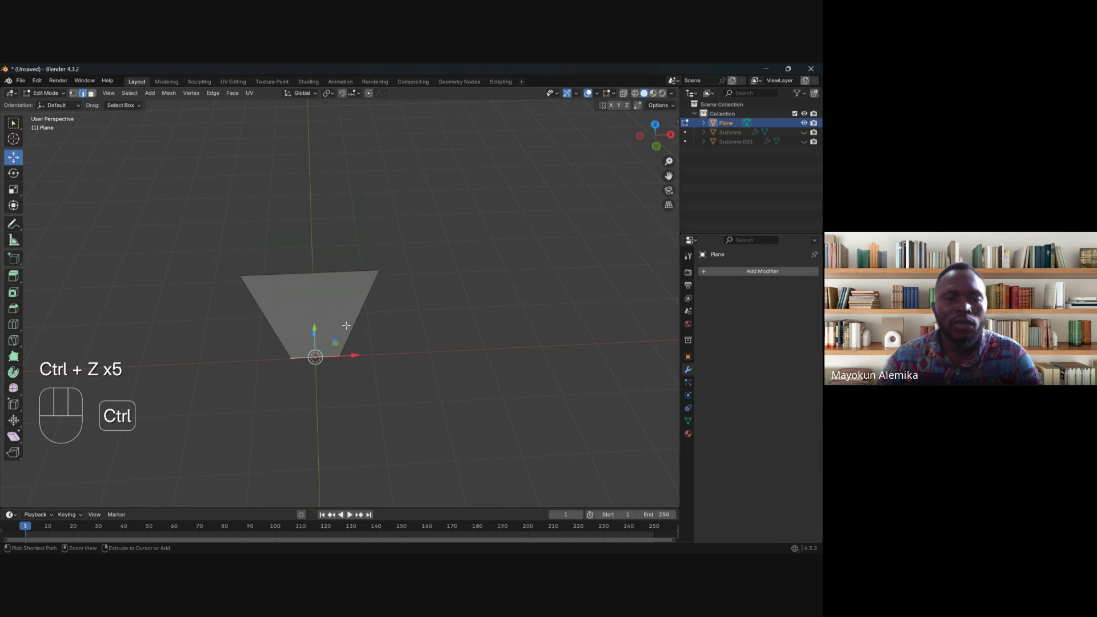
{"action": "key", "text": "KP_1"}
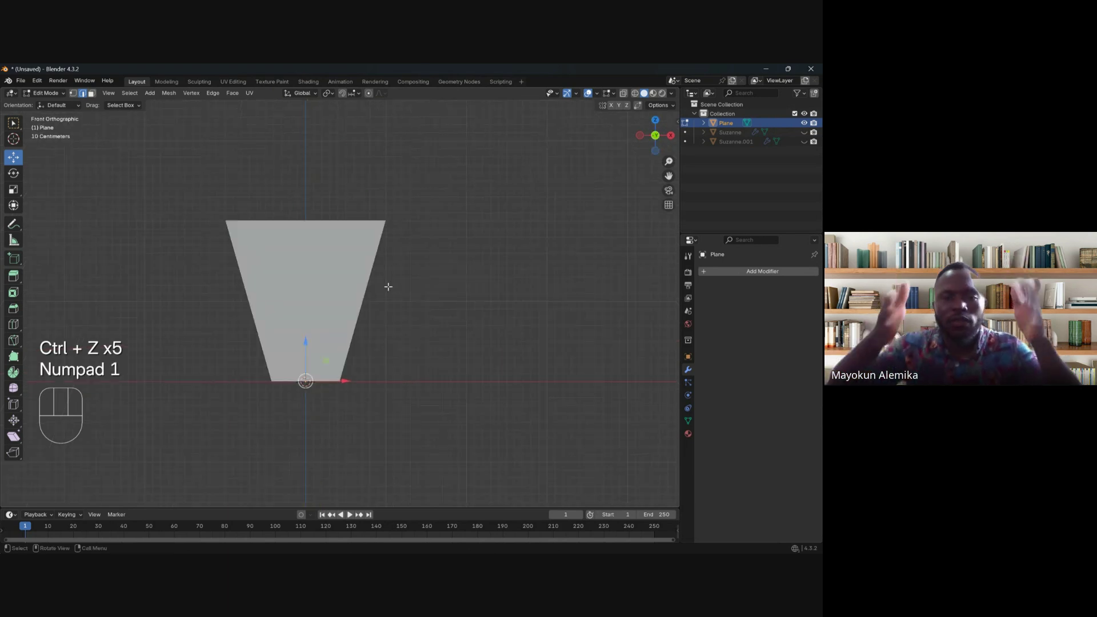
{"action": "key", "text": "ctrl"}
{"action": "key", "text": "ctrl+z"}
{"action": "key", "text": "ctrl+z"}
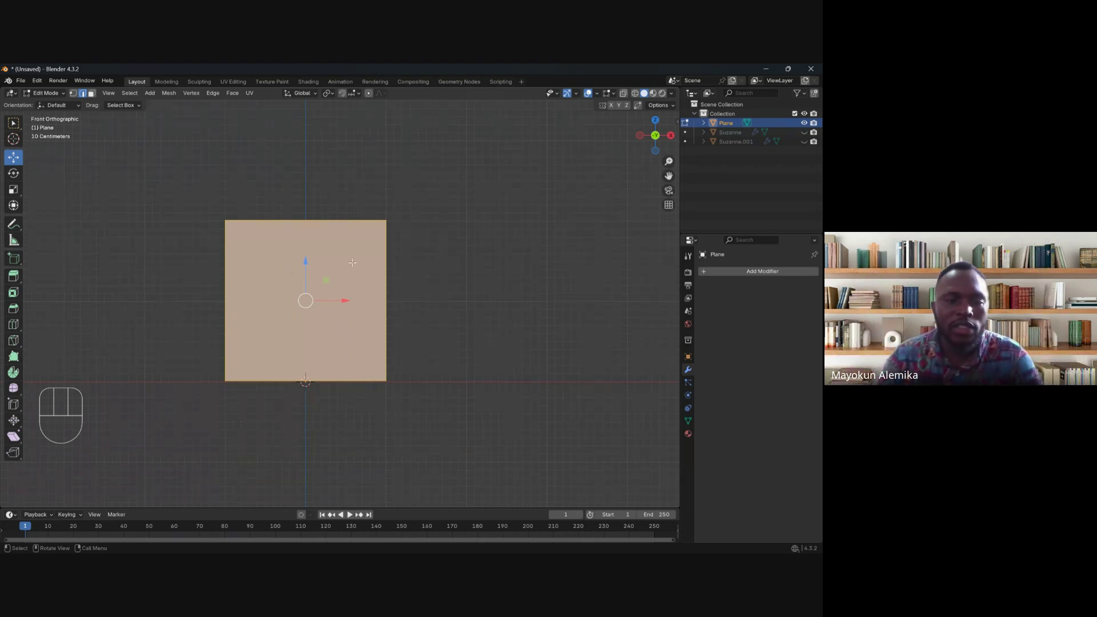
Step: Move the square plane's top edge up along Z to form a rectangle nearly three times as tall as wide
{"action": "middle_click_drag", "start_coordinate": [284, 348], "coordinate": [287, 357], "text": "shift"}
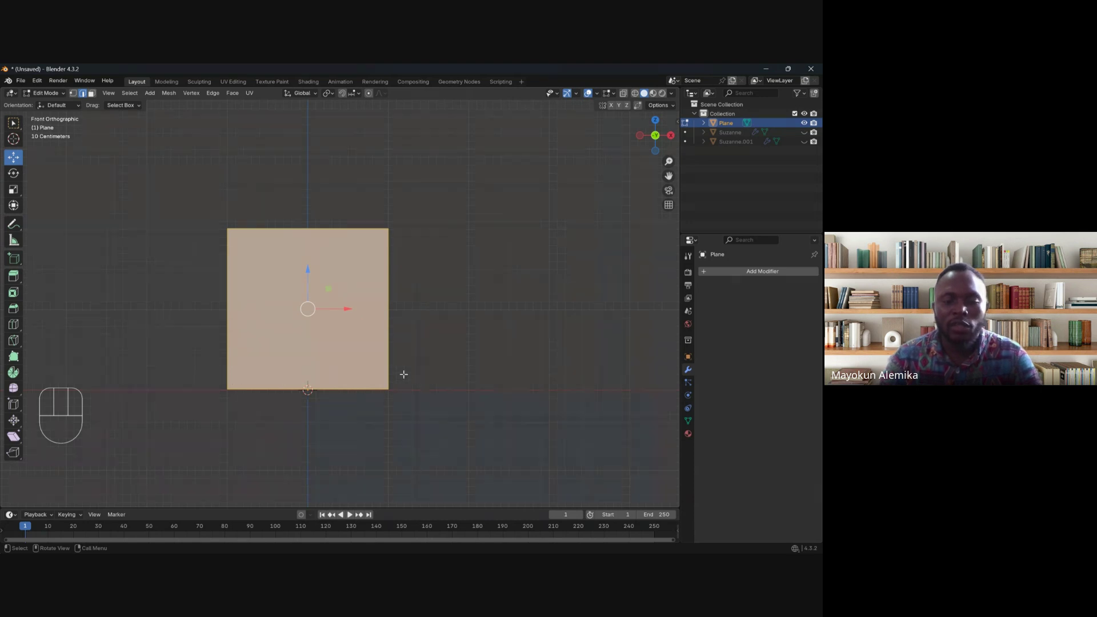
{"action": "scroll", "coordinate": [339, 313], "scroll_direction": "down", "scroll_amount": 2}
{"action": "middle_click_drag", "start_coordinate": [264, 287], "coordinate": [260, 301], "text": "shift"}
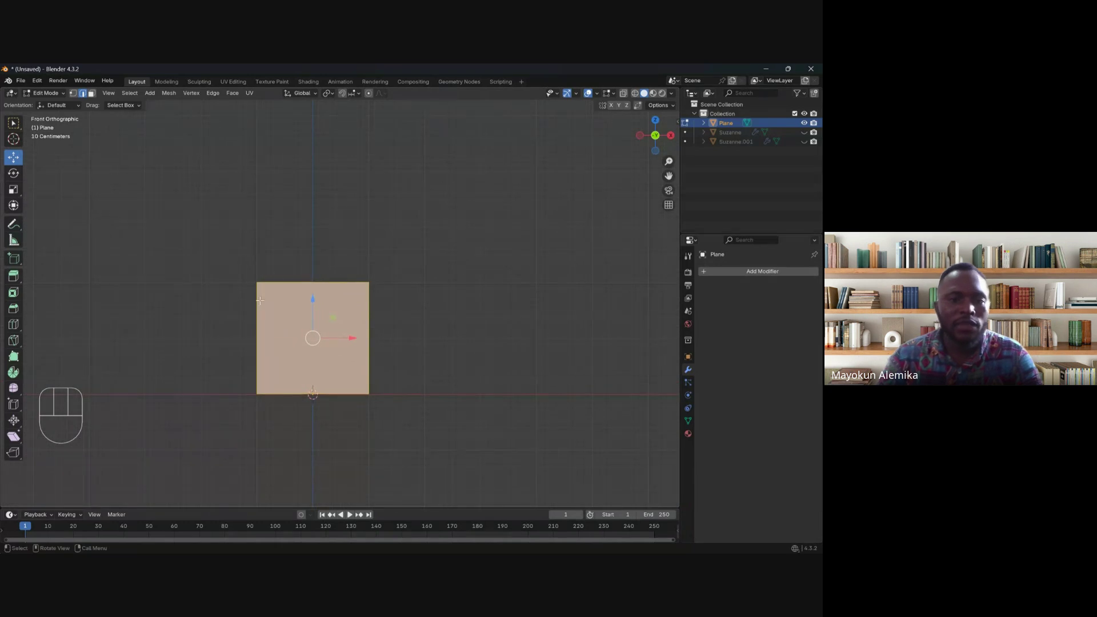
{"action": "left_click", "coordinate": [292, 282]}
{"action": "left_click_drag", "start_coordinate": [309, 246], "coordinate": [309, 63]}
{"action": "scroll", "coordinate": [343, 434], "scroll_direction": "down", "scroll_amount": 2}
{"action": "middle_click_drag", "start_coordinate": [342, 435], "coordinate": [350, 444], "text": "shift"}
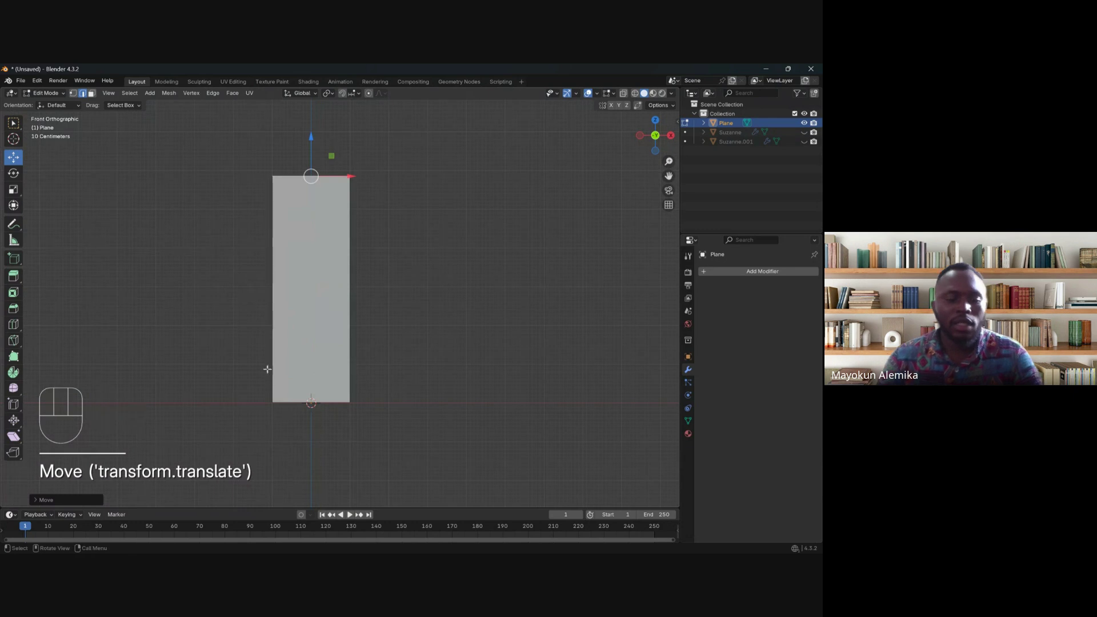
Step: Add four vertical loop cuts across the tall rectangle and switch to vertex selection
{"action": "key", "text": "ctrl+r"}
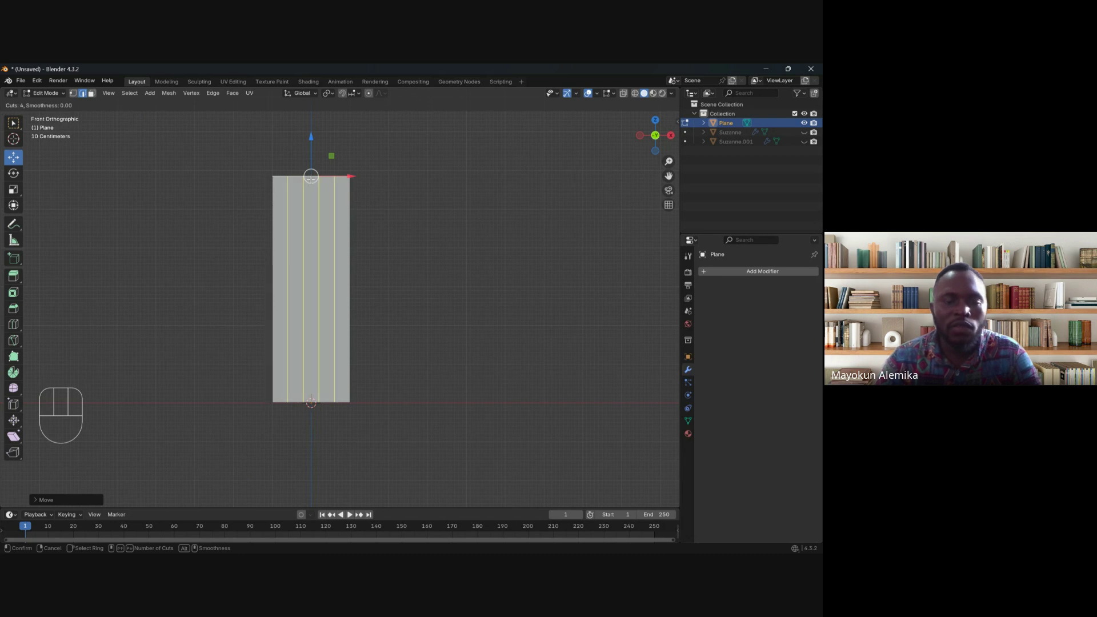
{"action": "left_click", "coordinate": [309, 183]}
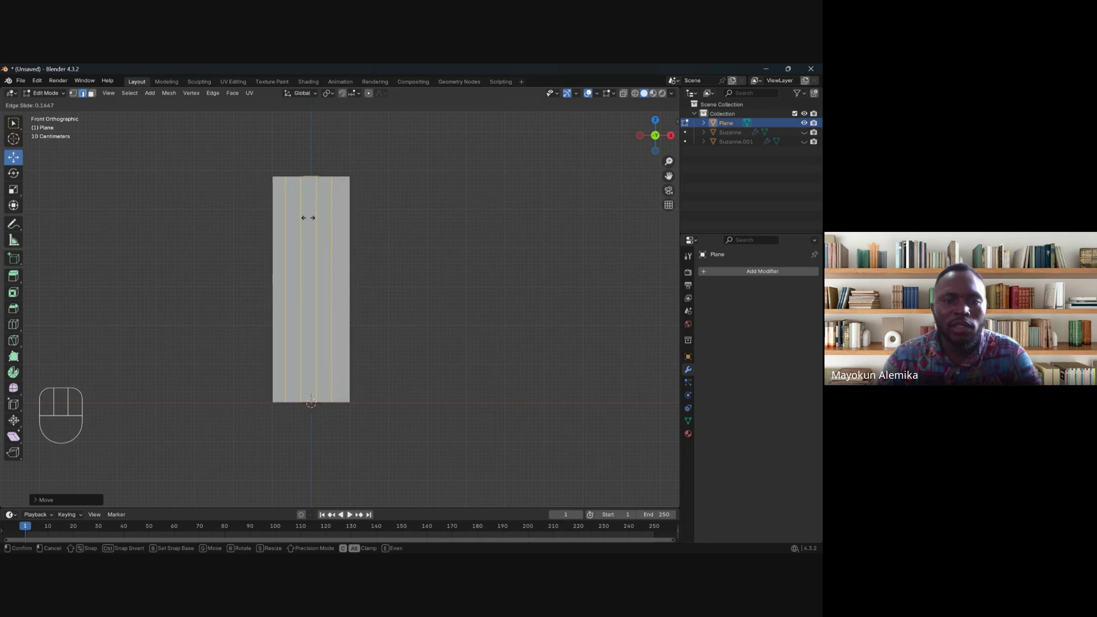
{"action": "left_click", "coordinate": [312, 245]}
{"action": "middle_click_drag", "start_coordinate": [311, 245], "coordinate": [285, 319]}
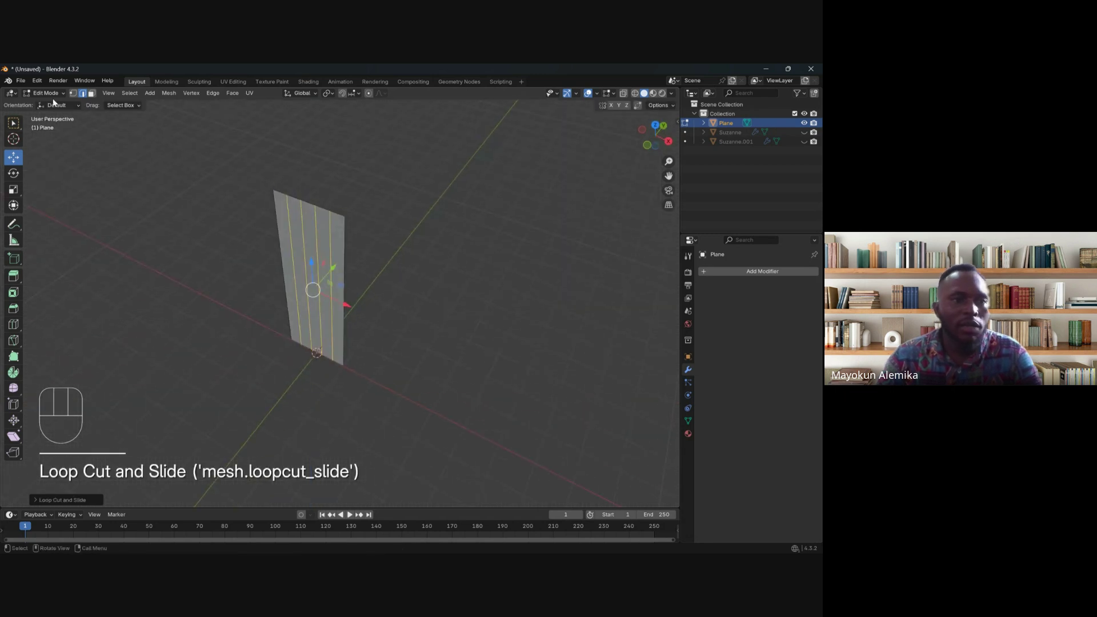
{"action": "left_click", "coordinate": [72, 93]}
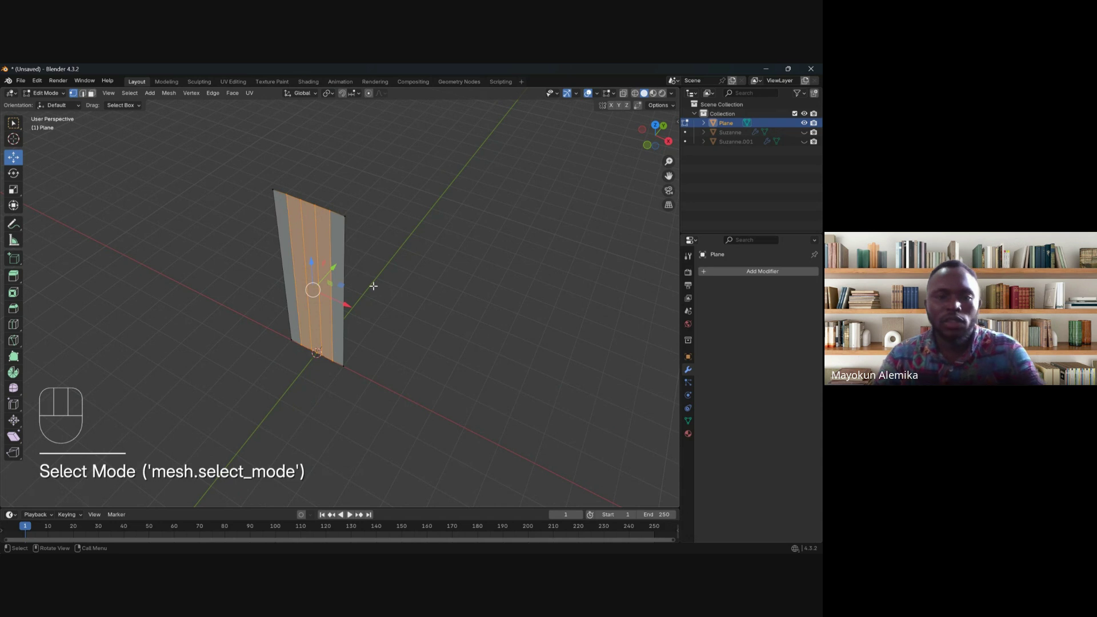
Step: Show the subdivided plane from the top in wireframe shading so overlapping vertices can be selected together
{"action": "left_click", "coordinate": [330, 211]}
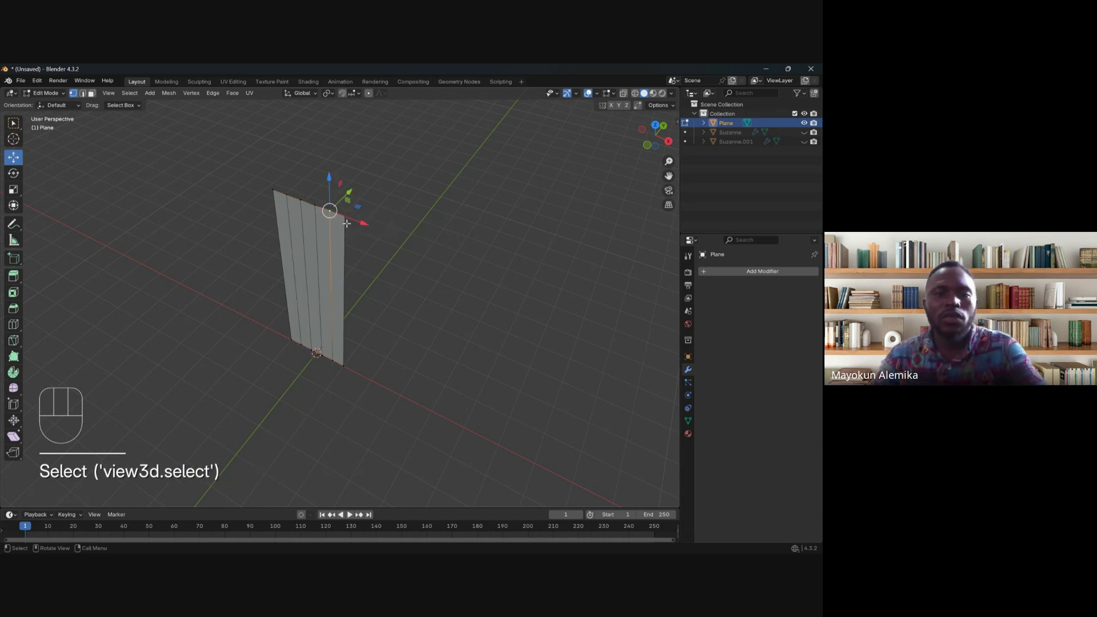
{"action": "key", "text": "KP_7"}
{"action": "scroll", "coordinate": [309, 230], "scroll_direction": "down", "scroll_amount": 3, "text": "shift"}
{"action": "scroll", "coordinate": [310, 230], "scroll_direction": "up", "scroll_amount": 3}
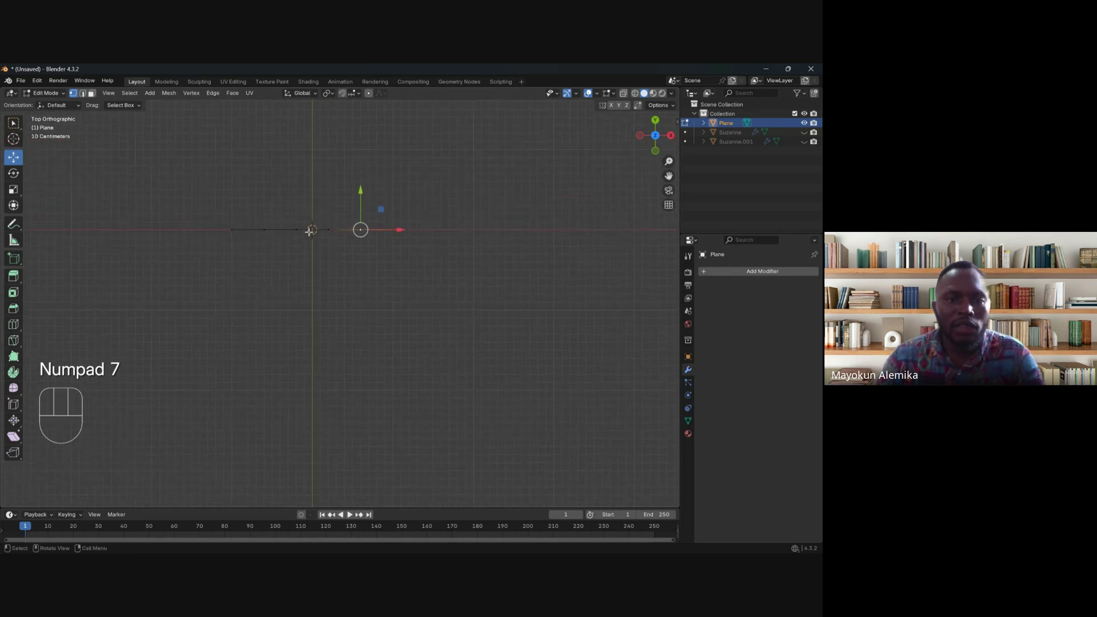
{"action": "scroll", "coordinate": [310, 231], "scroll_direction": "down", "scroll_amount": 3, "text": "shift"}
{"action": "scroll", "coordinate": [302, 217], "scroll_direction": "up", "scroll_amount": 3}
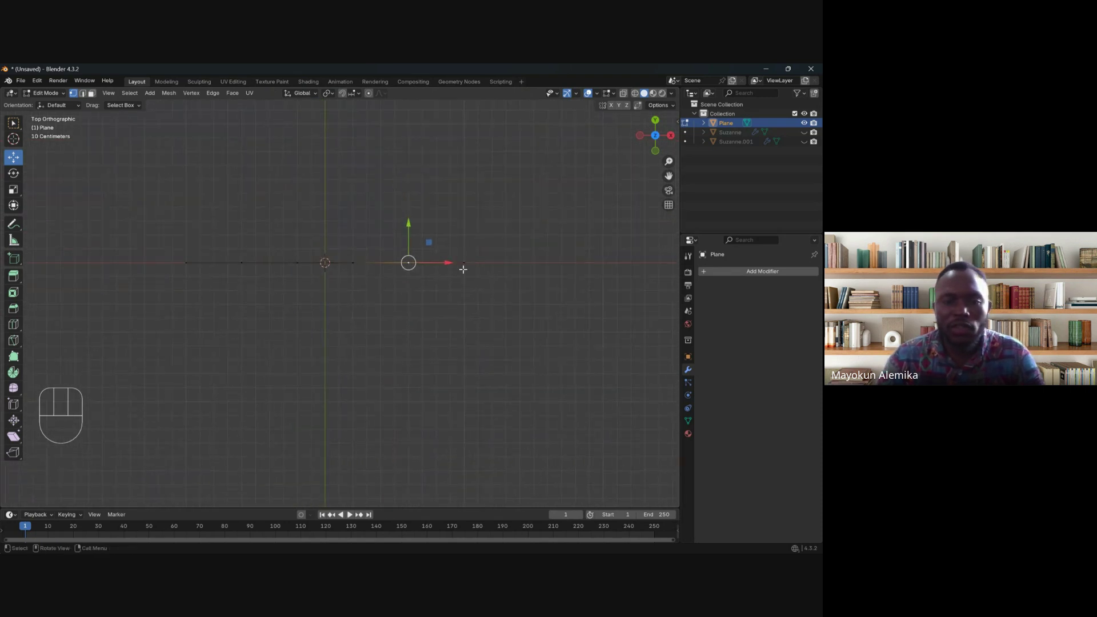
{"action": "left_click", "coordinate": [408, 279]}
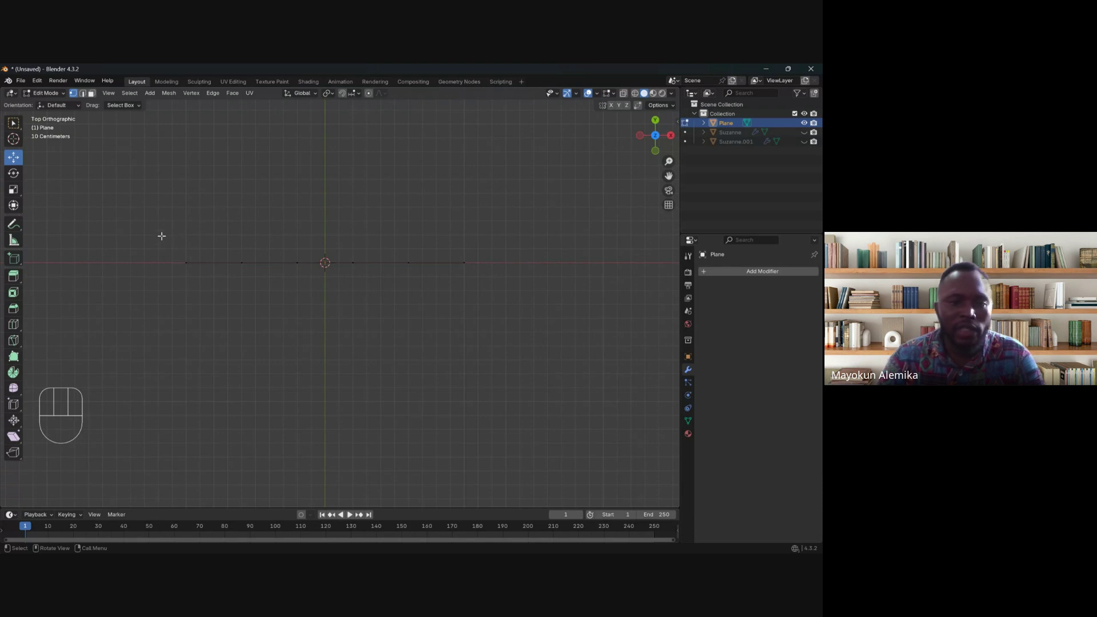
{"action": "left_click", "coordinate": [456, 261]}
{"action": "left_click_drag", "start_coordinate": [433, 214], "coordinate": [520, 304]}
{"action": "key", "text": "z"}
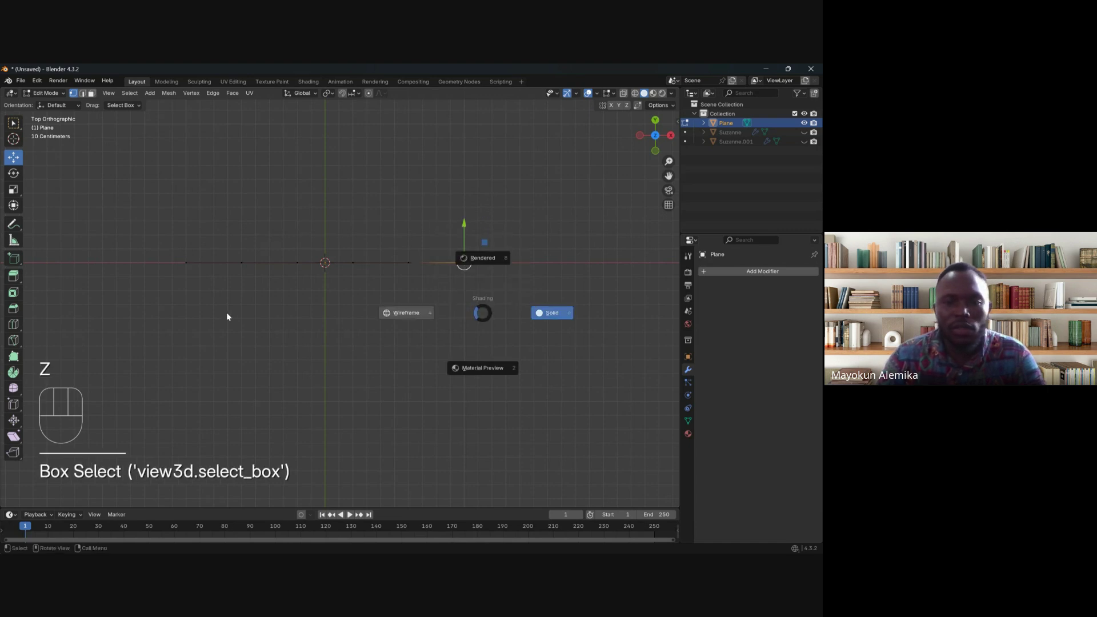
{"action": "left_click", "coordinate": [226, 312]}
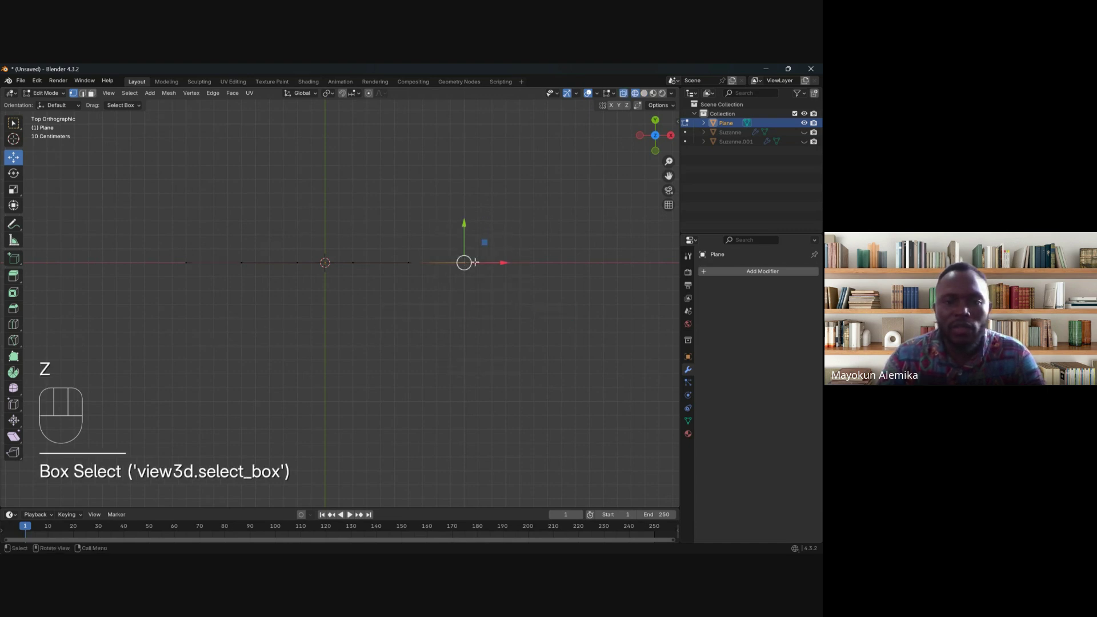
Step: Viewed from the top, move the plane's +X end column of vertices along negative Y, and the adjacent column by about half as much
{"action": "left_click", "coordinate": [514, 339]}
{"action": "middle_click_drag", "start_coordinate": [537, 310], "coordinate": [519, 314]}
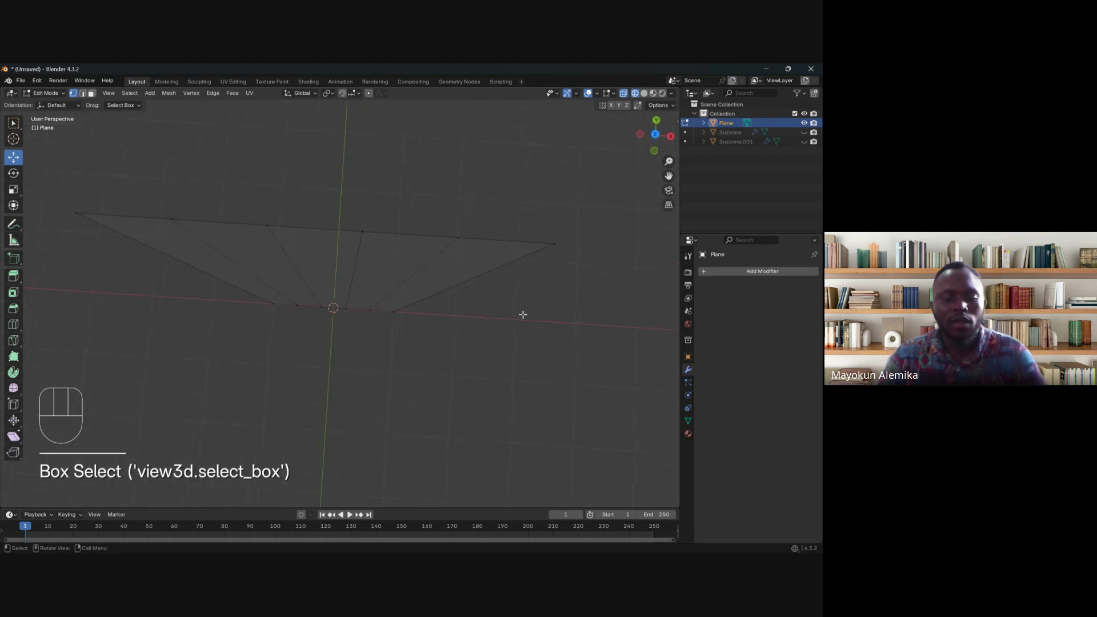
{"action": "key", "text": "KP_7"}
{"action": "left_click_drag", "start_coordinate": [550, 222], "coordinate": [441, 350]}
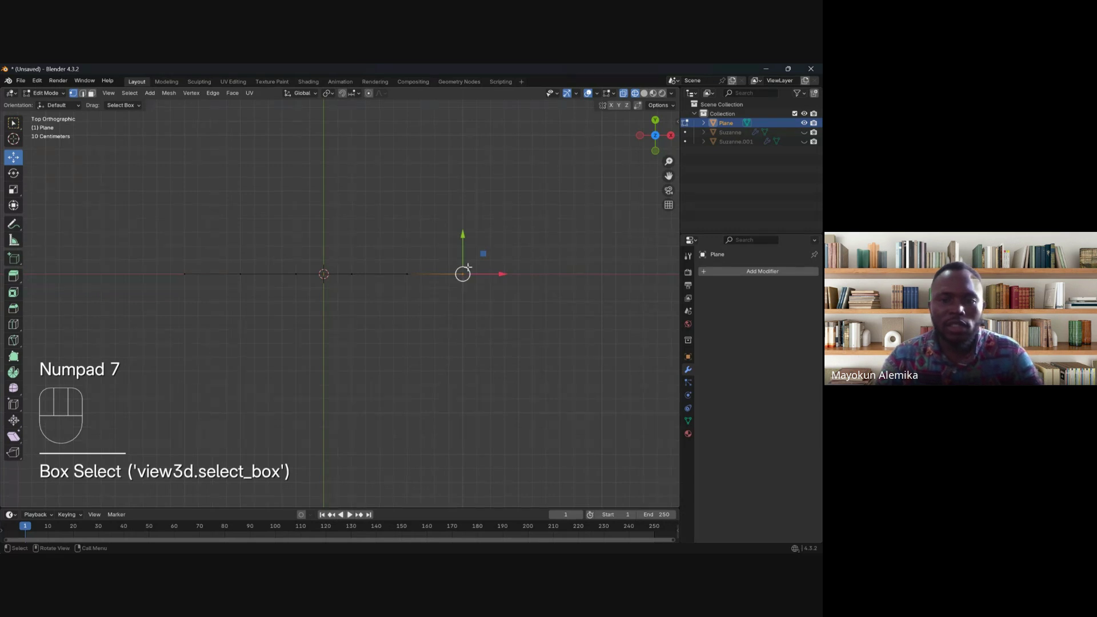
{"action": "left_click_drag", "start_coordinate": [463, 241], "coordinate": [462, 267]}
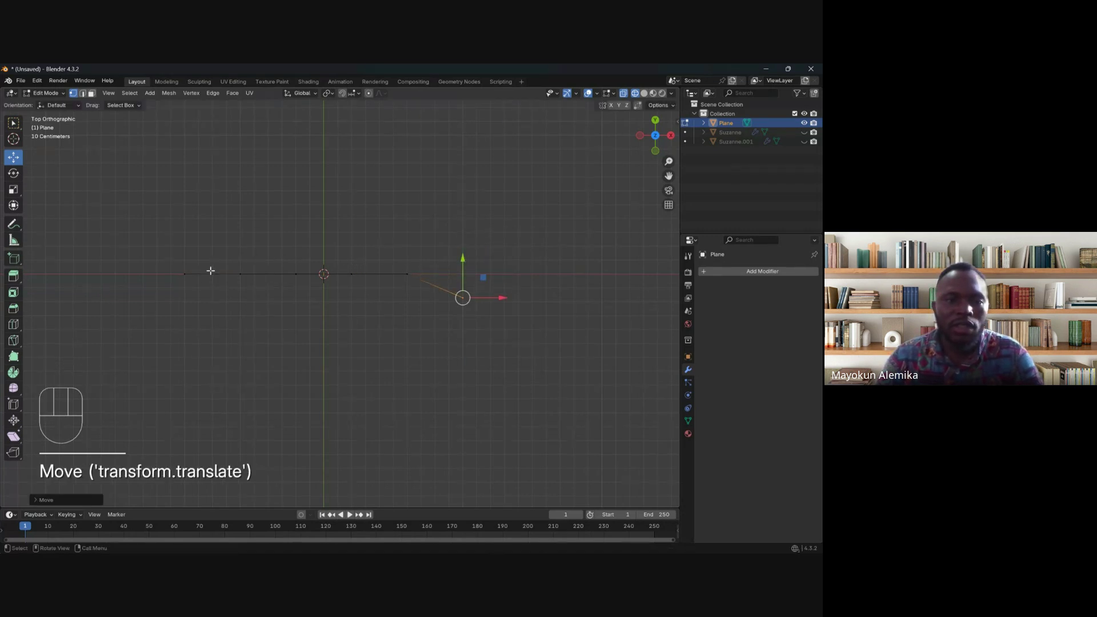
{"action": "left_click_drag", "start_coordinate": [393, 255], "coordinate": [423, 296]}
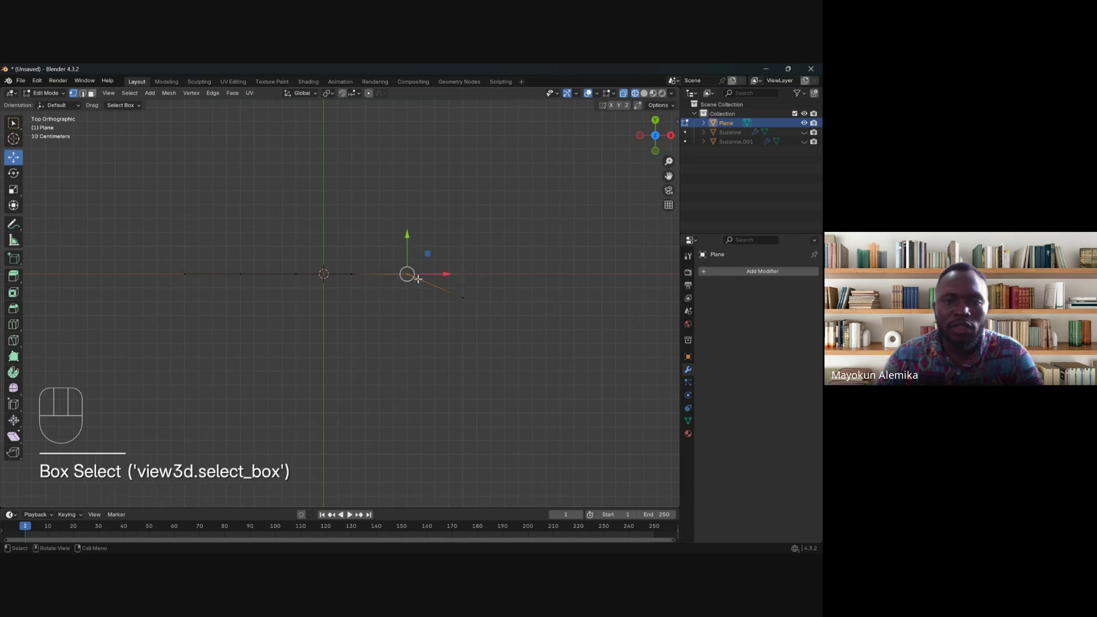
{"action": "left_click_drag", "start_coordinate": [406, 236], "coordinate": [408, 247]}
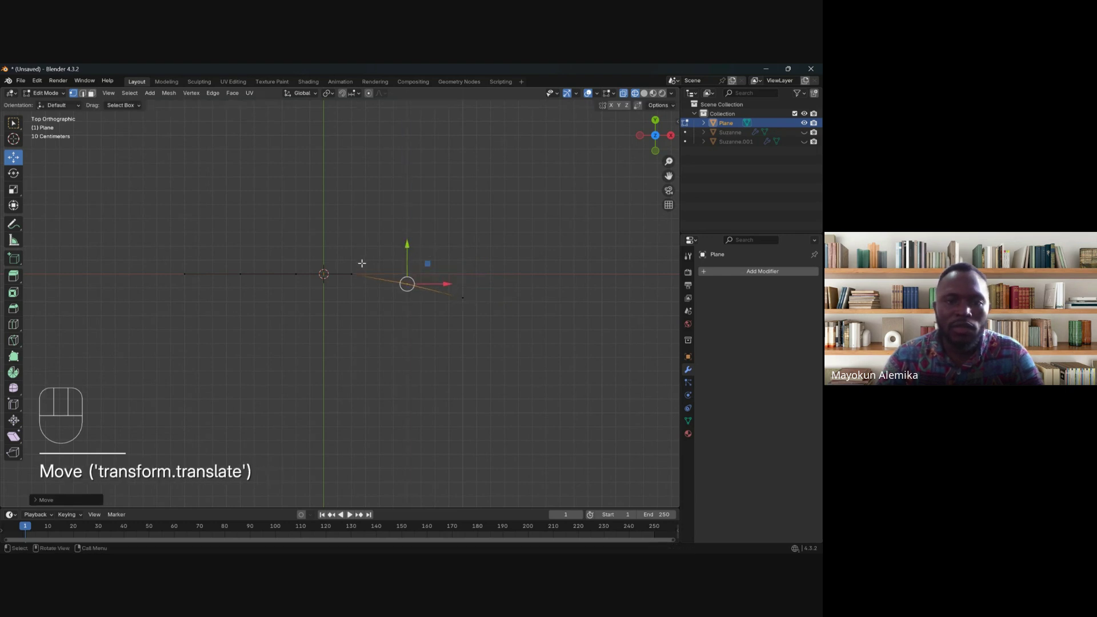
Step: Move the two inner vertex columns on the -X side slightly along positive Y, and adjust the two on the +X side to smooth the curve
{"action": "left_click_drag", "start_coordinate": [262, 255], "coordinate": [301, 276]}
{"action": "right_click", "coordinate": [280, 259]}
{"action": "left_click_drag", "start_coordinate": [297, 238], "coordinate": [297, 229]}
{"action": "left_click_drag", "start_coordinate": [213, 261], "coordinate": [249, 285]}
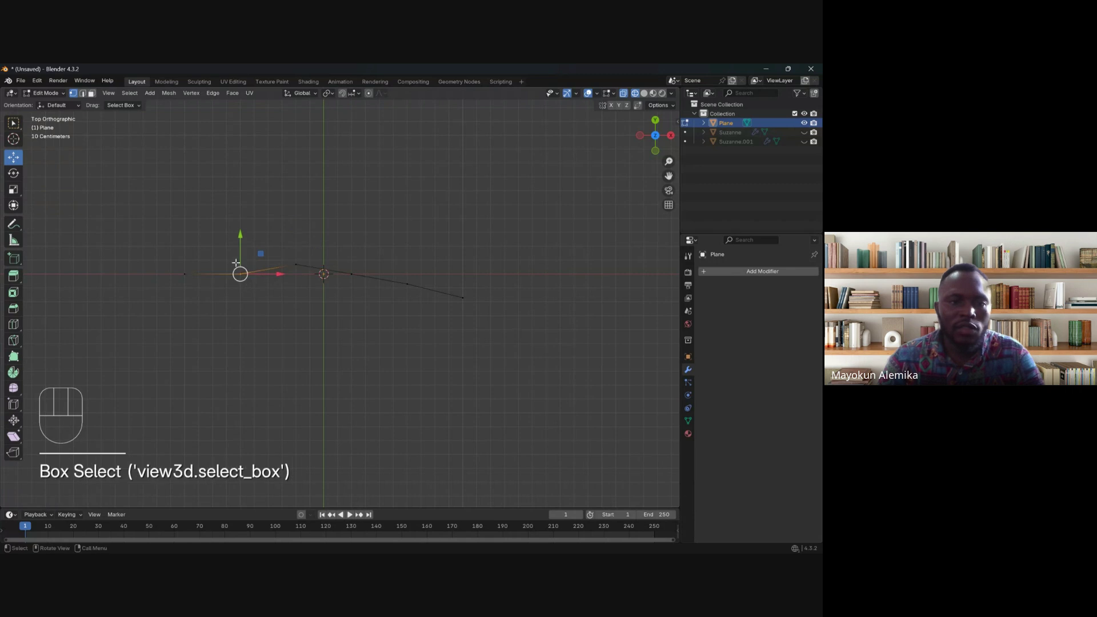
{"action": "left_click_drag", "start_coordinate": [240, 237], "coordinate": [240, 228]}
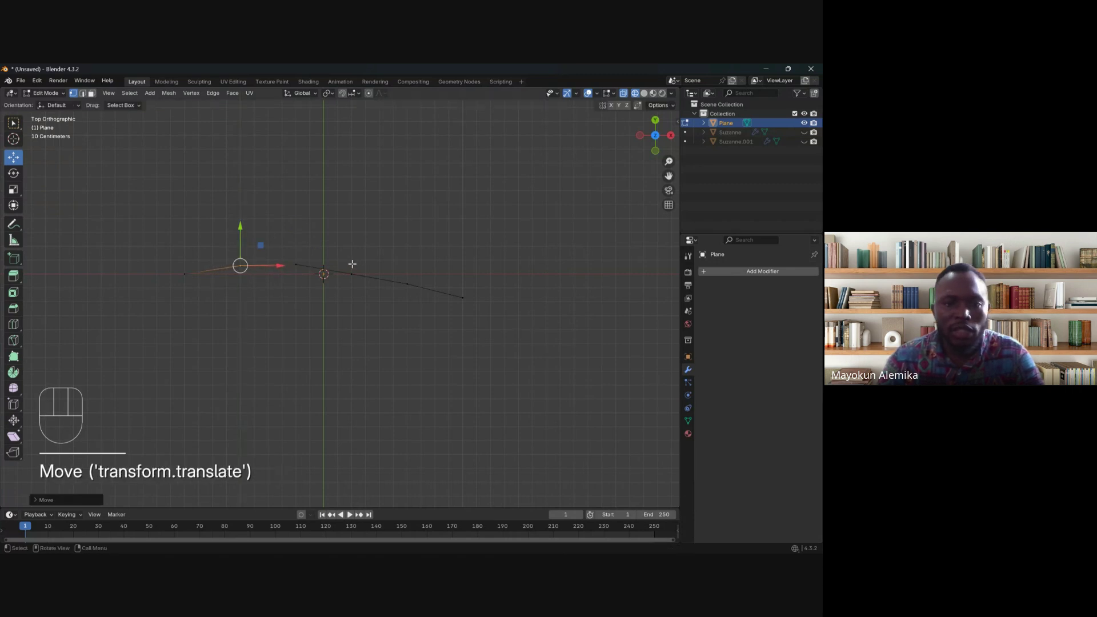
{"action": "left_click_drag", "start_coordinate": [342, 254], "coordinate": [365, 286]}
{"action": "left_click_drag", "start_coordinate": [369, 258], "coordinate": [432, 264]}
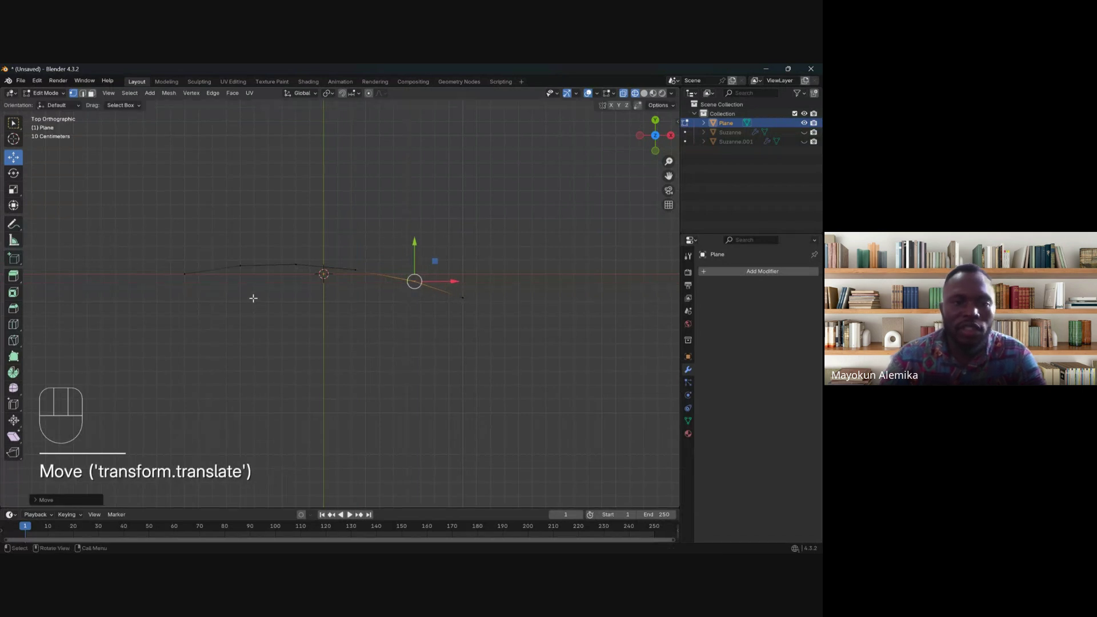
Step: Return the viewport to solid shading and view the curved plane in perspective
{"action": "scroll", "coordinate": [286, 286], "scroll_direction": "up", "scroll_amount": 2}
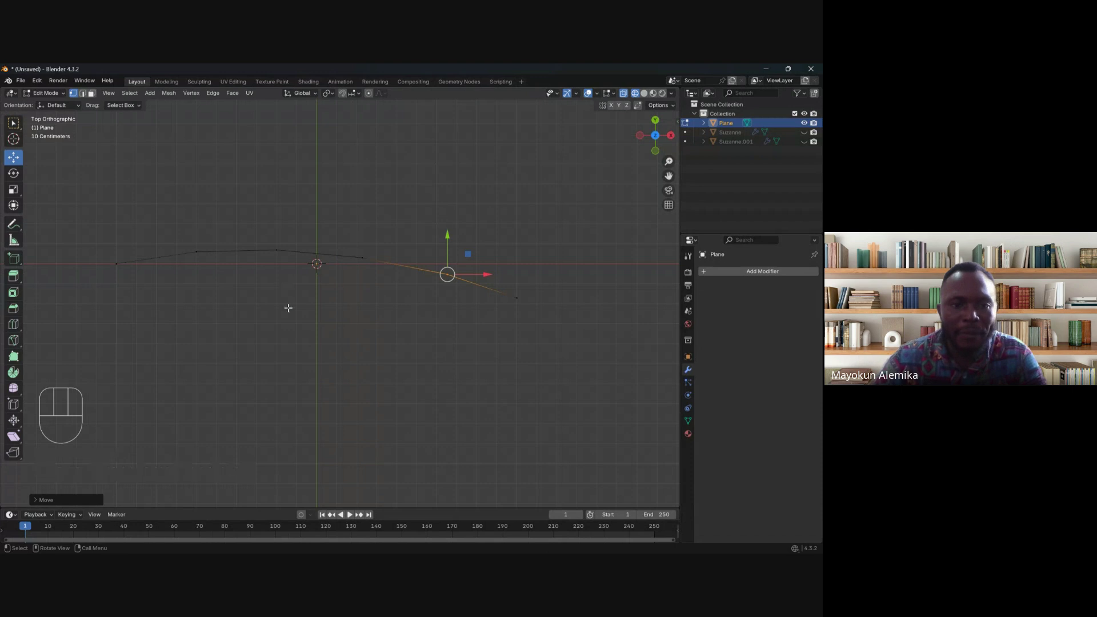
{"action": "middle_click_drag", "start_coordinate": [308, 317], "coordinate": [325, 289]}
{"action": "key", "text": "z"}
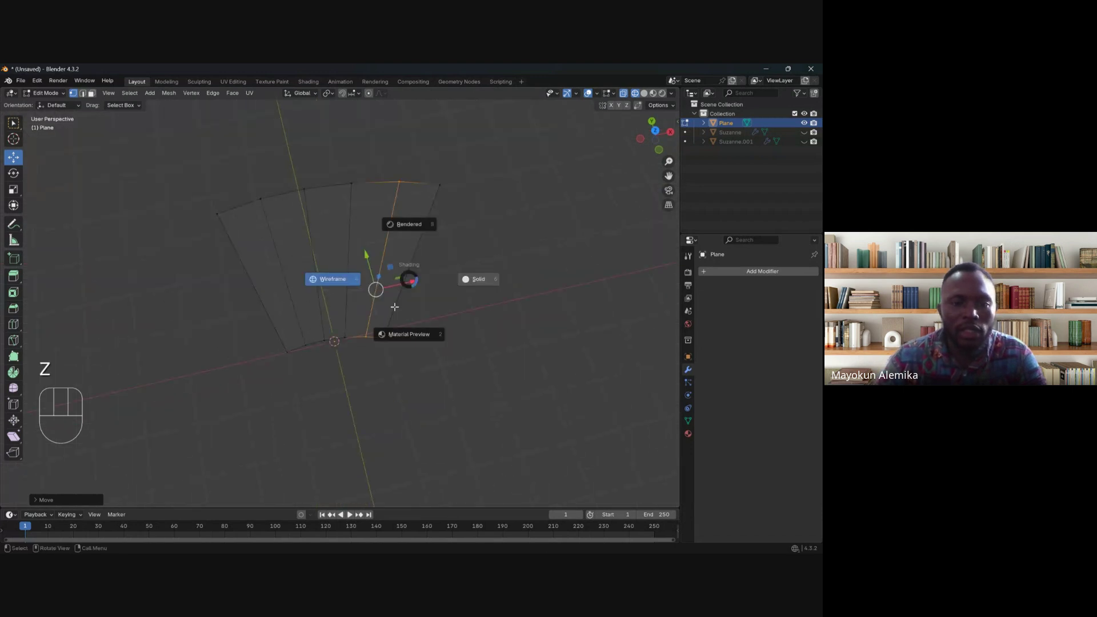
{"action": "mouse_move", "coordinate": [406, 276]}
{"action": "middle_mouse_down"}
{"action": "mouse_move", "coordinate": [391, 354]}
{"action": "mouse_move", "coordinate": [407, 345]}
{"action": "mouse_move", "coordinate": [354, 337]}
{"action": "middle_mouse_up"}
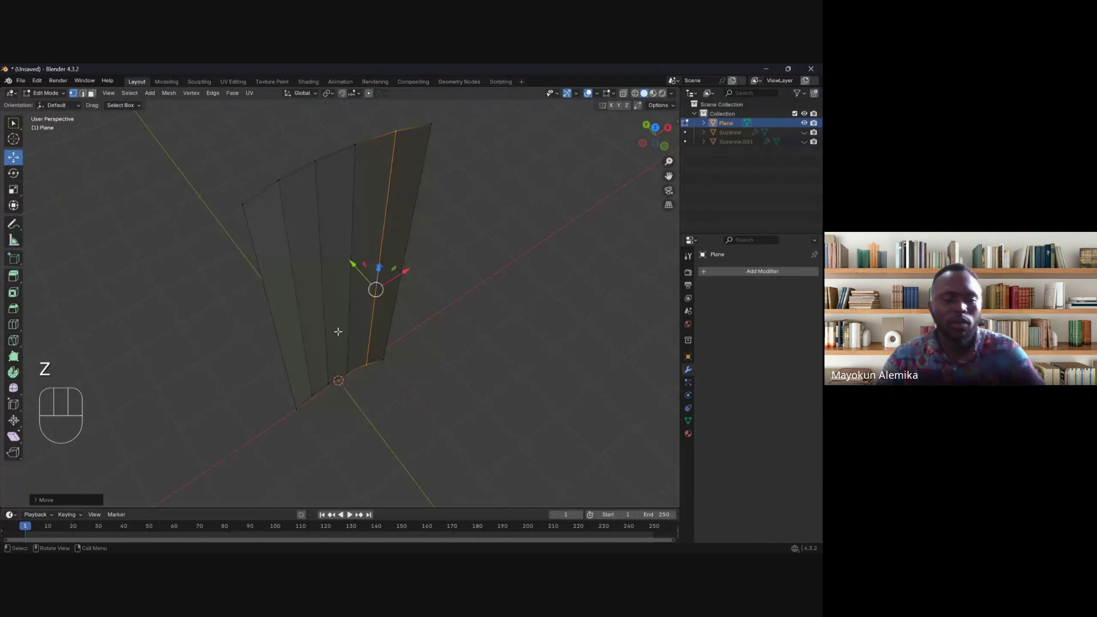
Step: In front view, scale the plane's bottom vertex row down to less than half its width to form a taper
{"action": "key", "text": "KP_1"}
{"action": "scroll", "coordinate": [336, 311], "scroll_direction": "down", "scroll_amount": 5}
{"action": "left_click_drag", "start_coordinate": [265, 374], "coordinate": [417, 412]}
{"action": "scroll", "coordinate": [411, 402], "scroll_direction": "up", "scroll_amount": 3}
{"action": "key", "text": "s"}
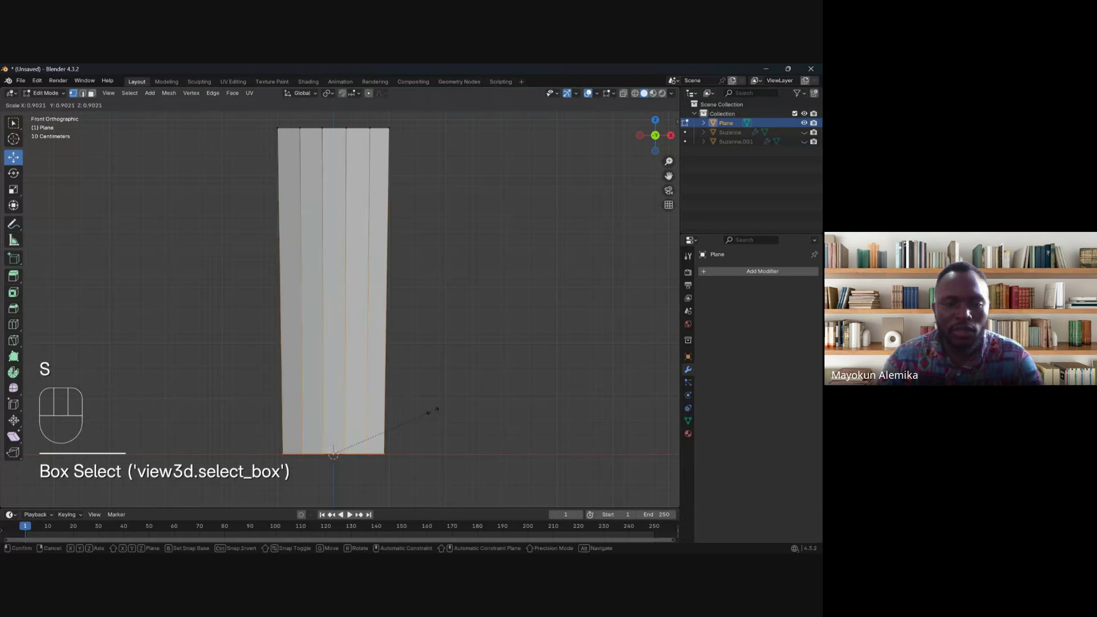
{"action": "left_click", "coordinate": [376, 429]}
Step: Add six horizontal loop cuts evenly across the height of the tapered, curved plane
{"action": "key", "text": "ctrl+r"}
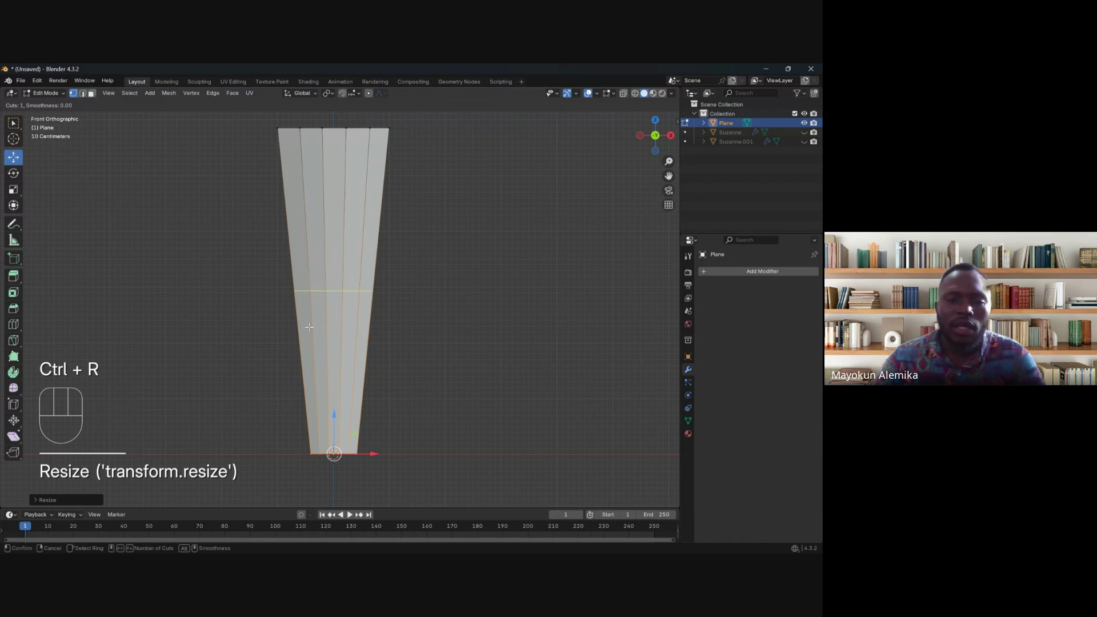
{"action": "scroll", "coordinate": [309, 327], "scroll_direction": "up", "scroll_amount": 2}
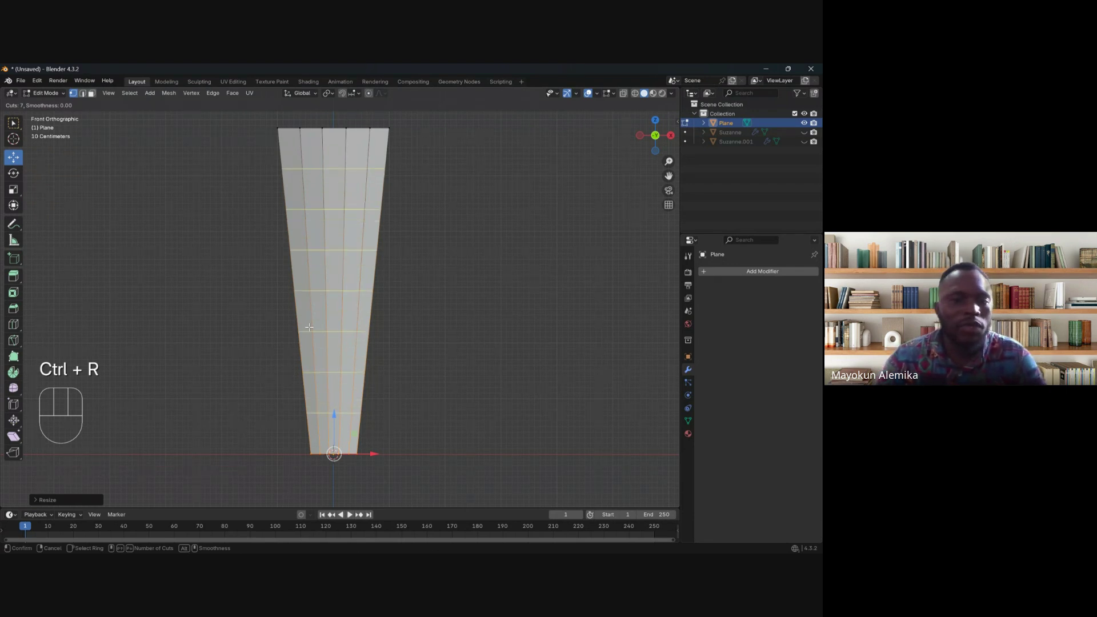
{"action": "scroll", "coordinate": [309, 326], "scroll_direction": "down", "scroll_amount": 1}
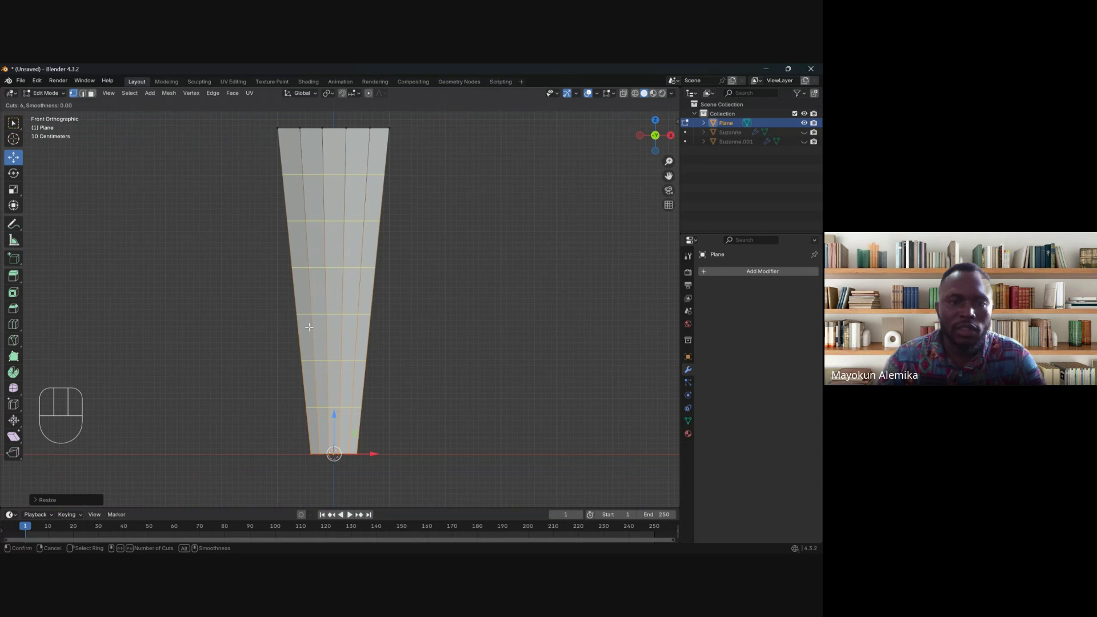
{"action": "left_click", "coordinate": [309, 326]}
{"action": "left_click", "coordinate": [334, 331]}
{"action": "middle_click_drag", "start_coordinate": [437, 337], "coordinate": [404, 389]}
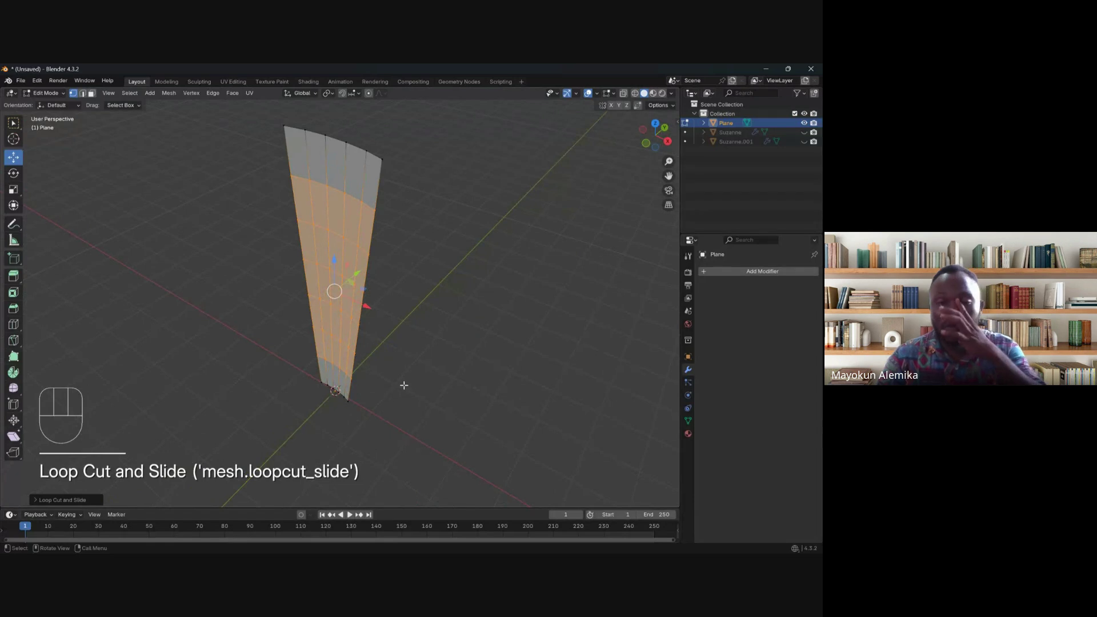
Step: Select the lowest horizontal edge loop above the base and rotate it 10° about the global Z axis
{"action": "scroll", "coordinate": [394, 313], "scroll_direction": "up", "scroll_amount": 2}
{"action": "left_click", "coordinate": [388, 319]}
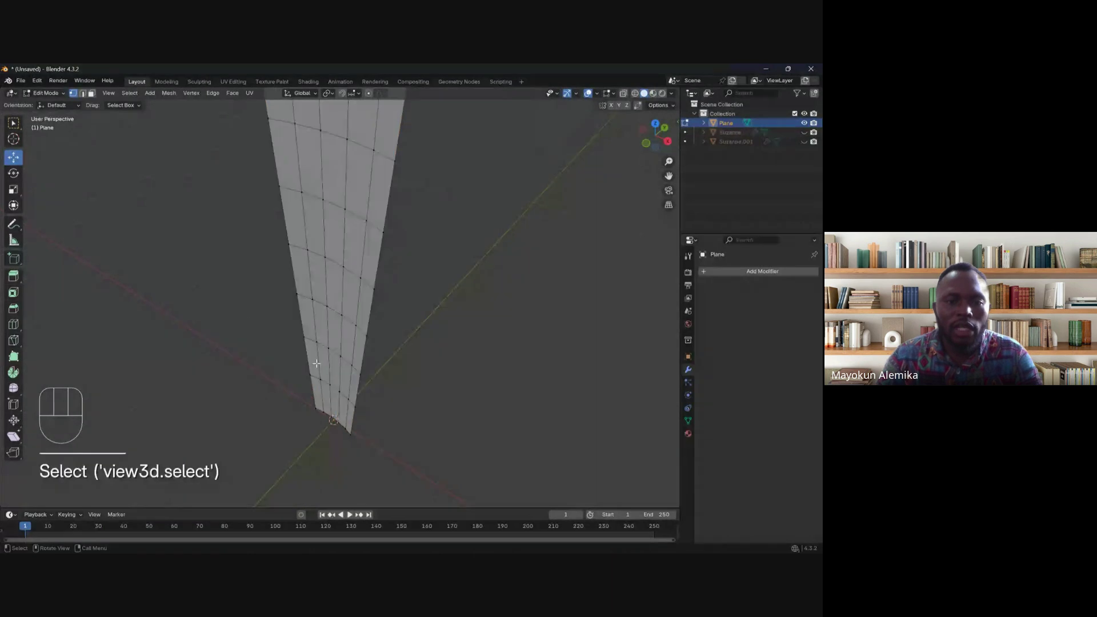
{"action": "middle_click_drag", "start_coordinate": [341, 393], "coordinate": [396, 360]}
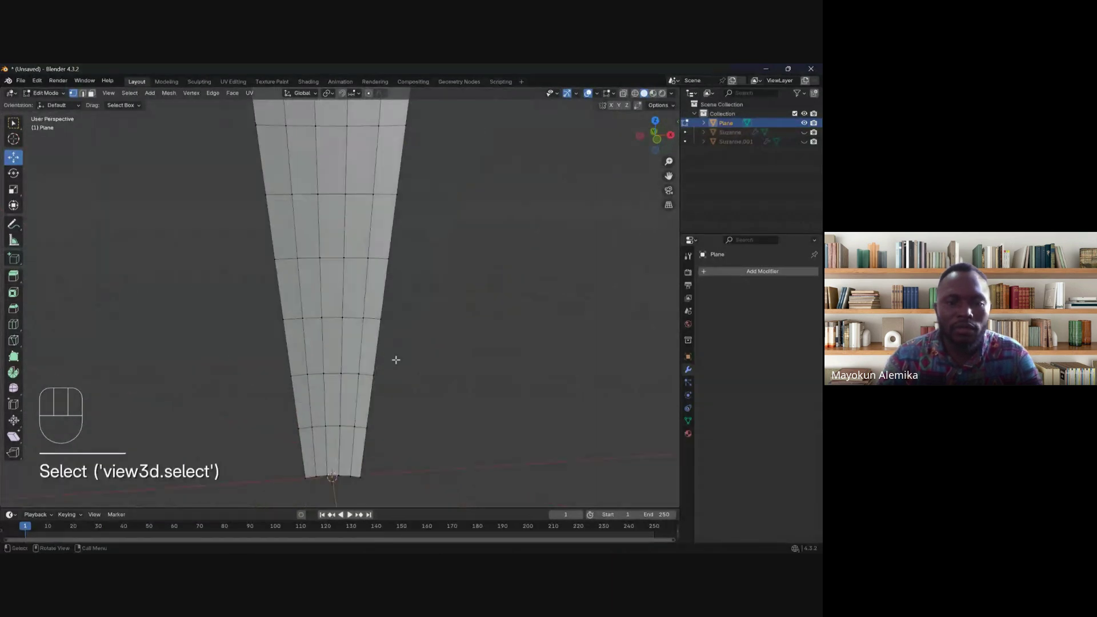
{"action": "left_click", "coordinate": [360, 429], "text": "alt"}
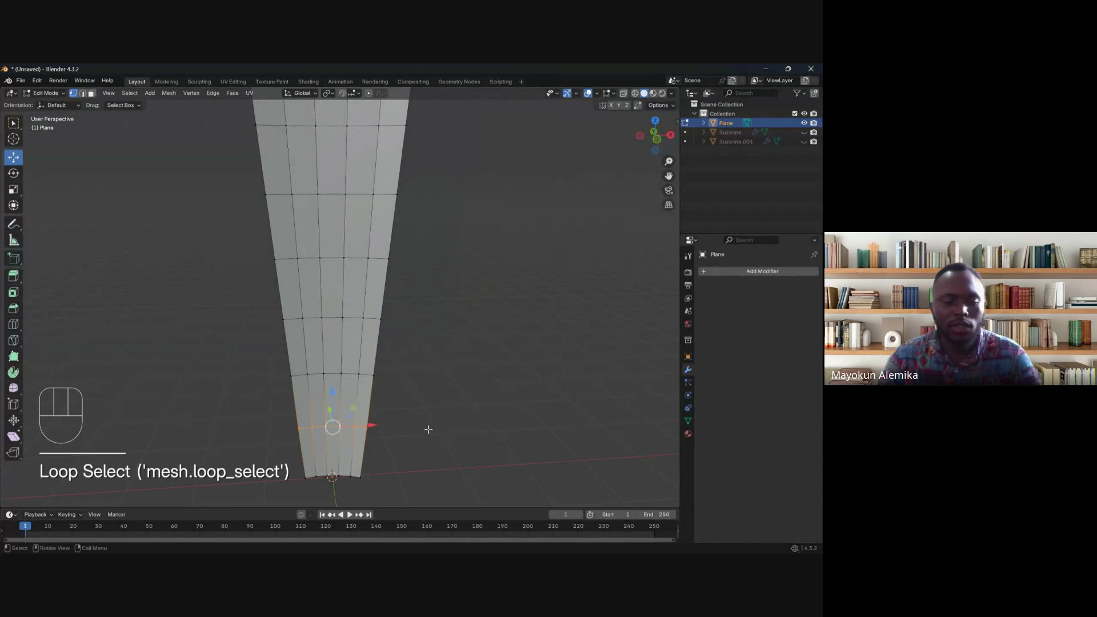
{"action": "scroll", "coordinate": [423, 296], "scroll_direction": "down", "scroll_amount": 2}
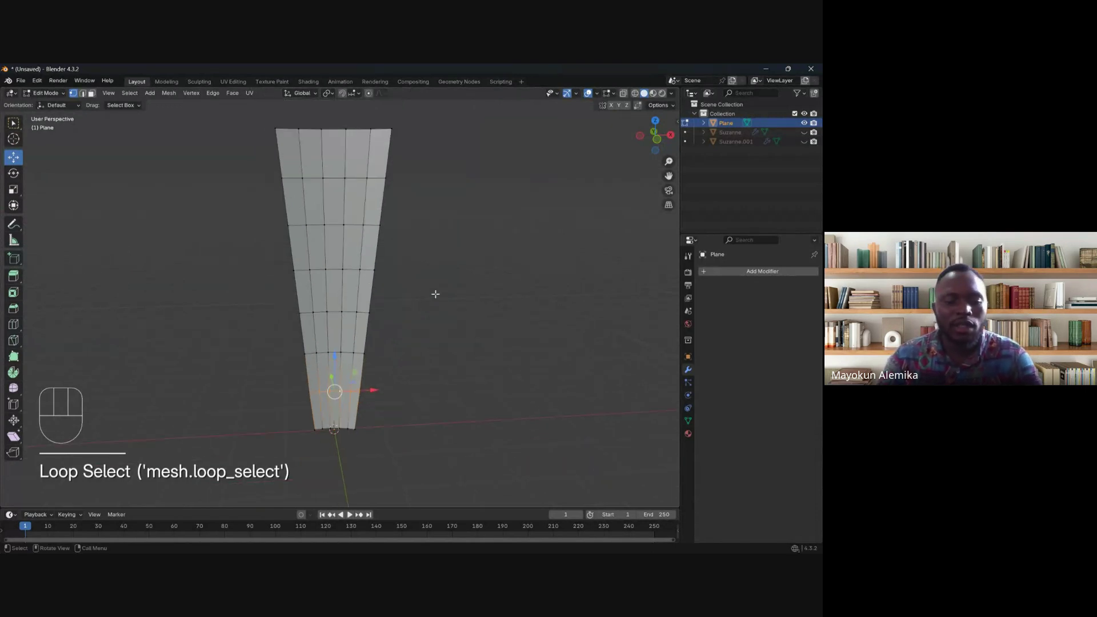
{"action": "key", "text": "r"}
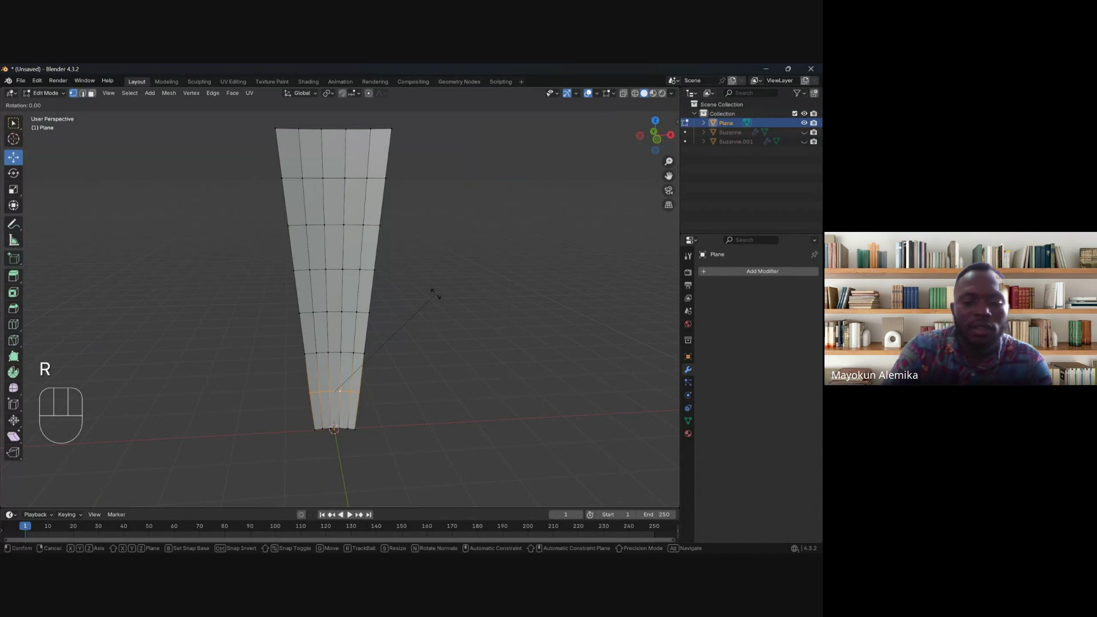
{"action": "type", "text": "z"}
{"action": "type", "text": "10"}
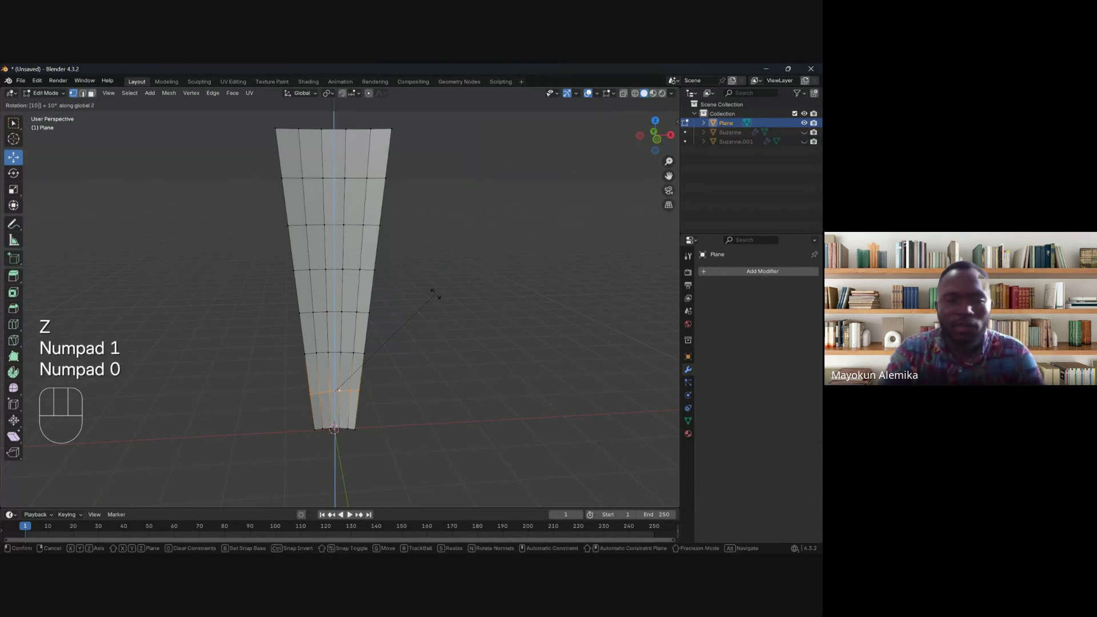
{"action": "key", "text": "Return"}
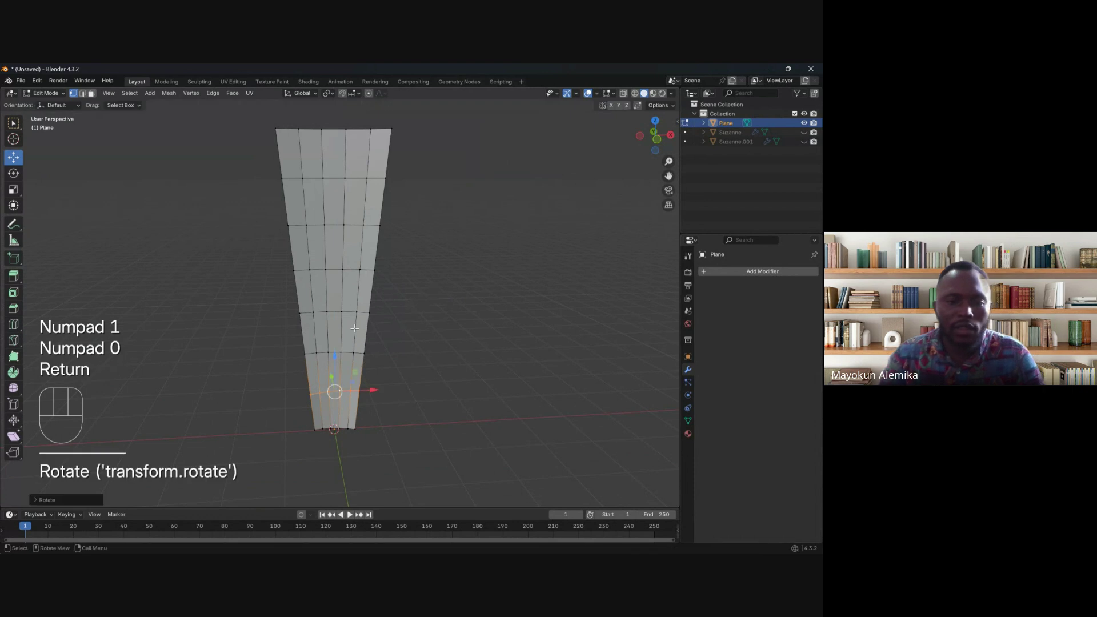
Step: Select the second horizontal loop from the base and rotate it 20° about the global Z axis
{"action": "left_click", "coordinate": [416, 345], "text": "alt"}
{"action": "key", "text": "r"}
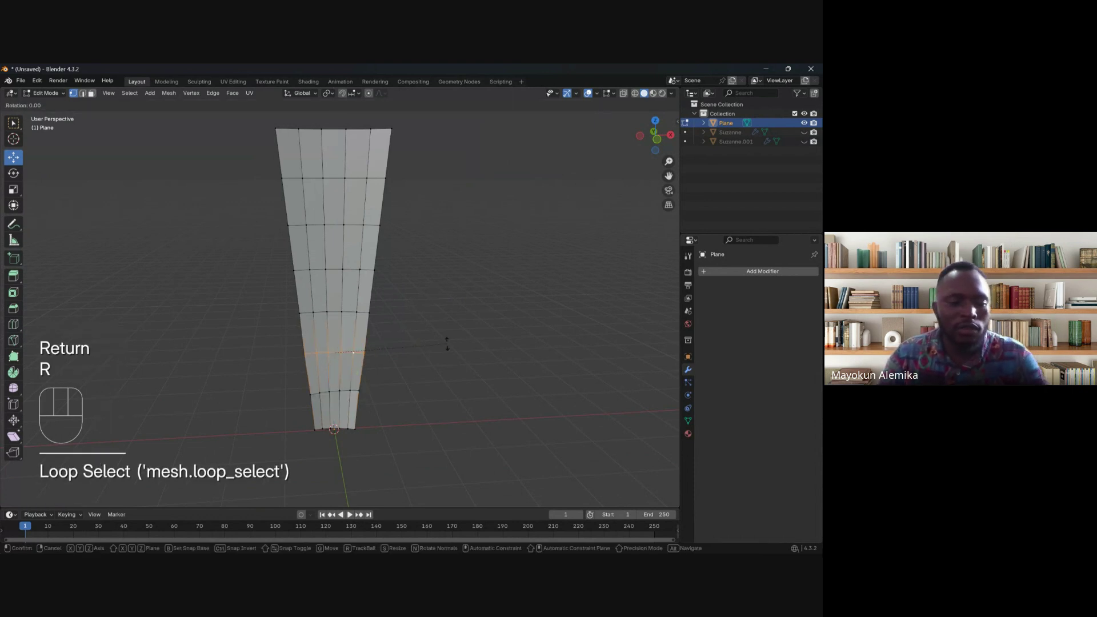
{"action": "key", "text": "z"}
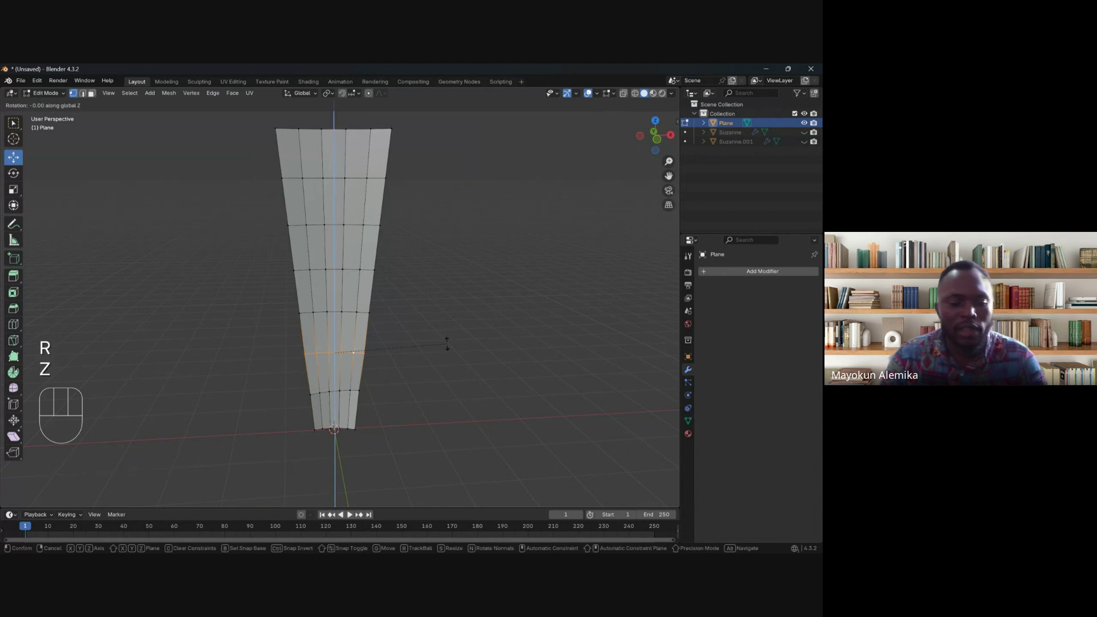
{"action": "key", "text": "KP_2"}
{"action": "key", "text": "KP_0"}
{"action": "key", "text": "Return"}
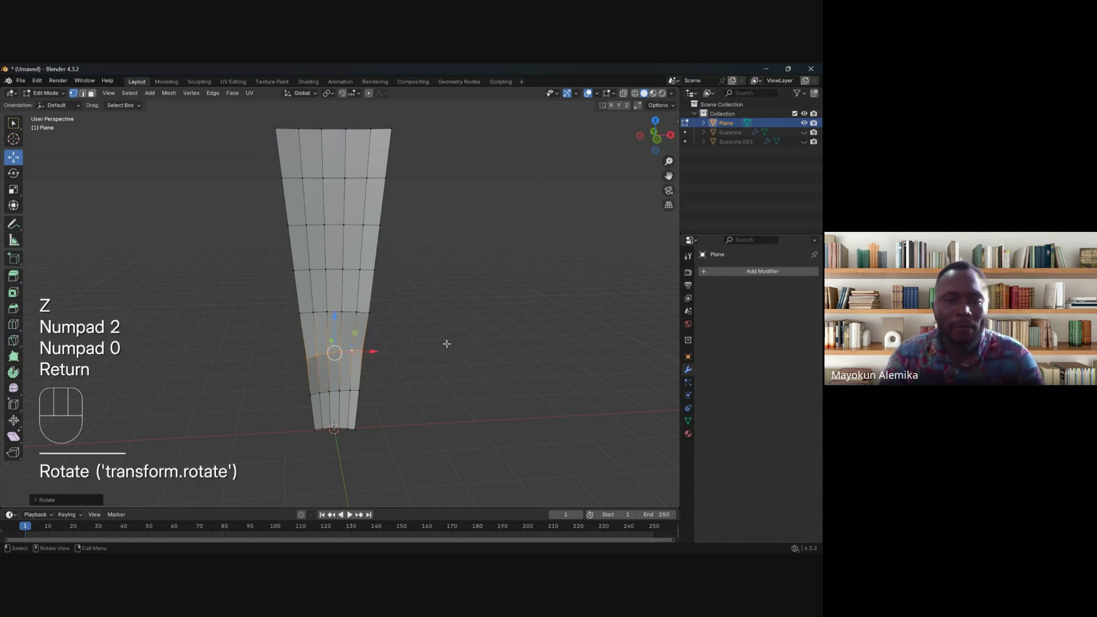
Step: Select the third horizontal loop from the base and rotate it 30° about the global Z axis
{"action": "left_click", "coordinate": [358, 310], "text": "alt"}
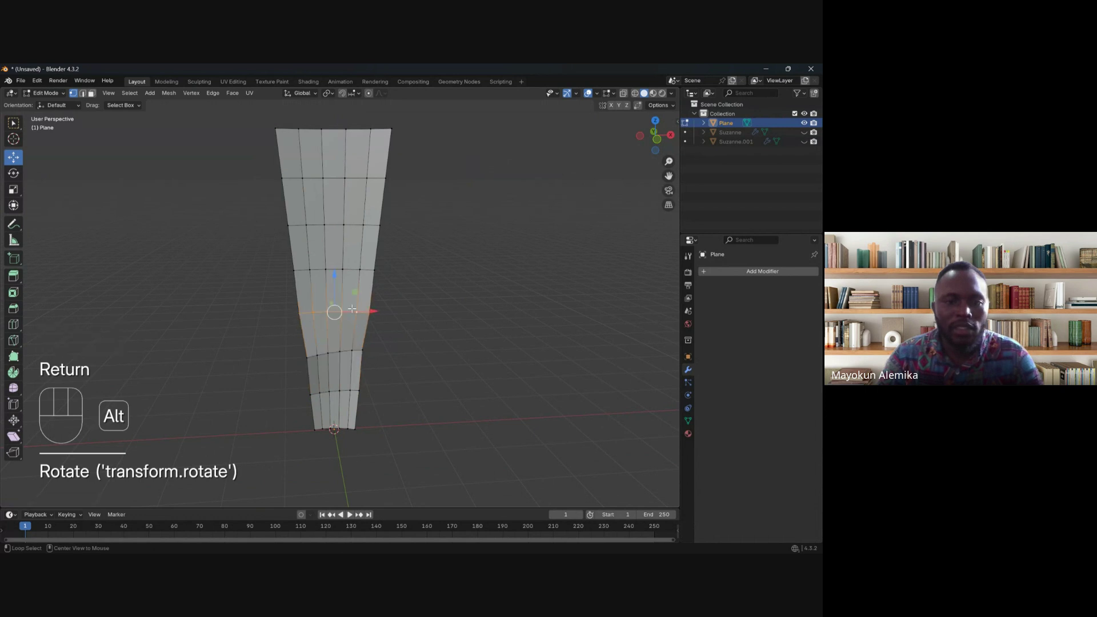
{"action": "key", "text": "r"}
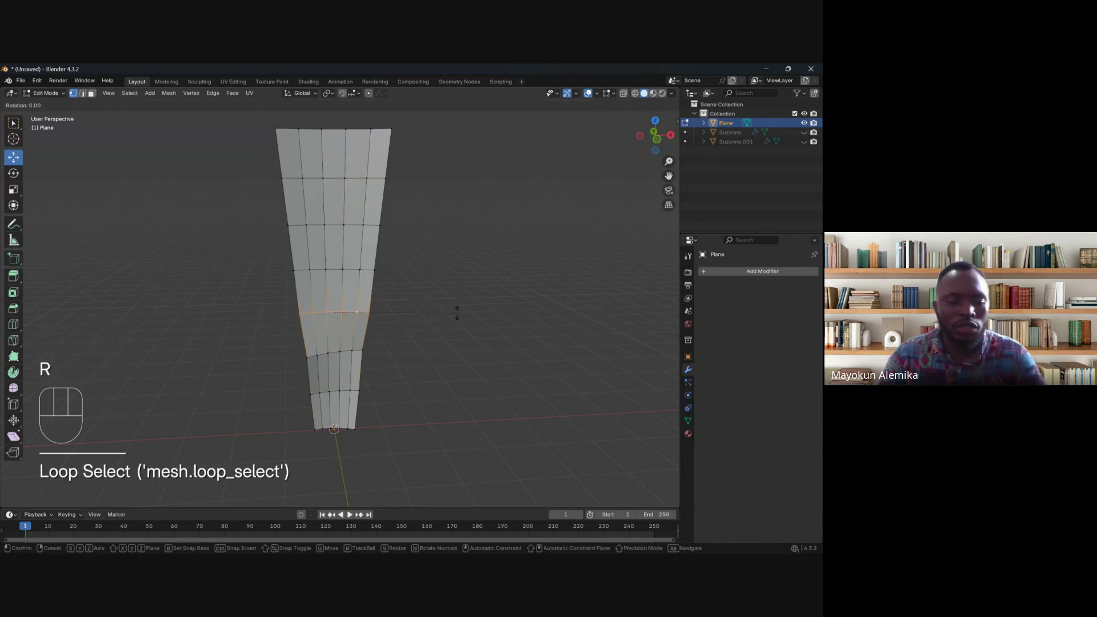
{"action": "key", "text": "z"}
{"action": "key", "text": "KP_3"}
{"action": "key", "text": "KP_0"}
{"action": "key", "text": "Return"}
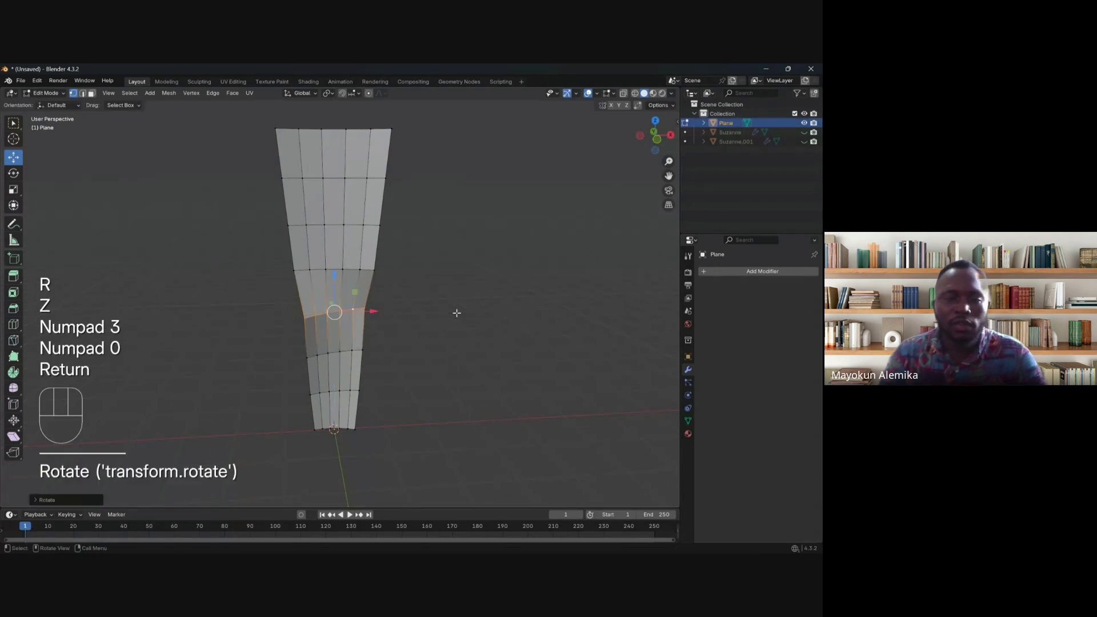
Step: Select the fourth horizontal loop from the base and rotate it 40° about the global Z axis
{"action": "left_click", "coordinate": [351, 267], "text": "alt"}
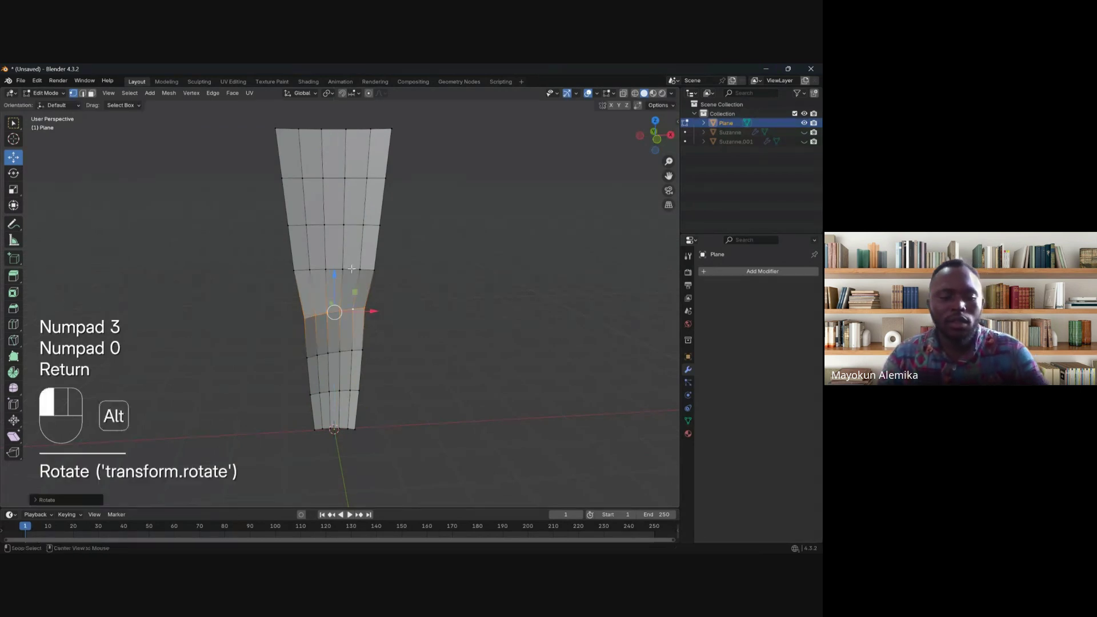
{"action": "key", "text": "r"}
{"action": "key", "text": "z"}
{"action": "key", "text": "KP_4"}
{"action": "key", "text": "KP_0"}
{"action": "key", "text": "Return"}
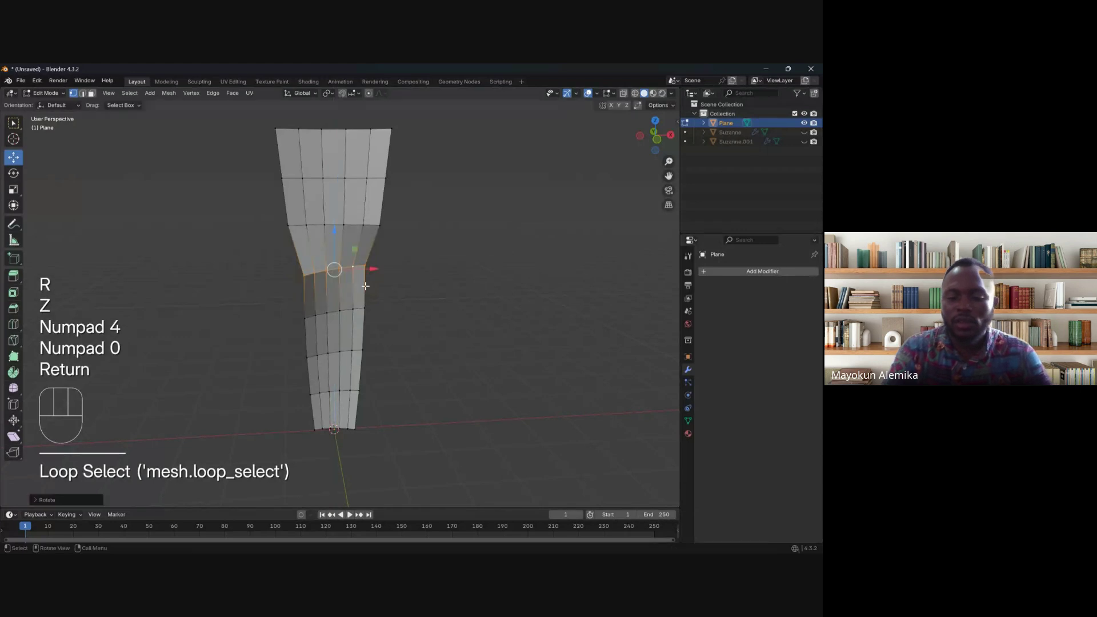
Step: Select the fifth horizontal loop from the base and rotate it 50° about the global Z axis
{"action": "left_click", "coordinate": [357, 225], "text": "alt"}
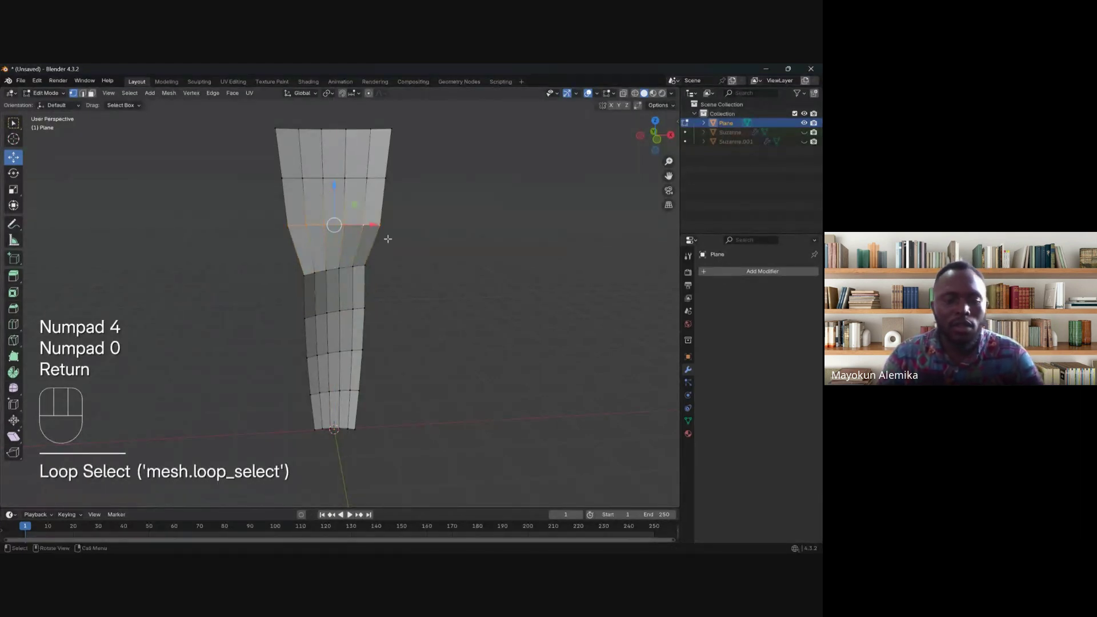
{"action": "key", "text": "r"}
{"action": "key", "text": "z"}
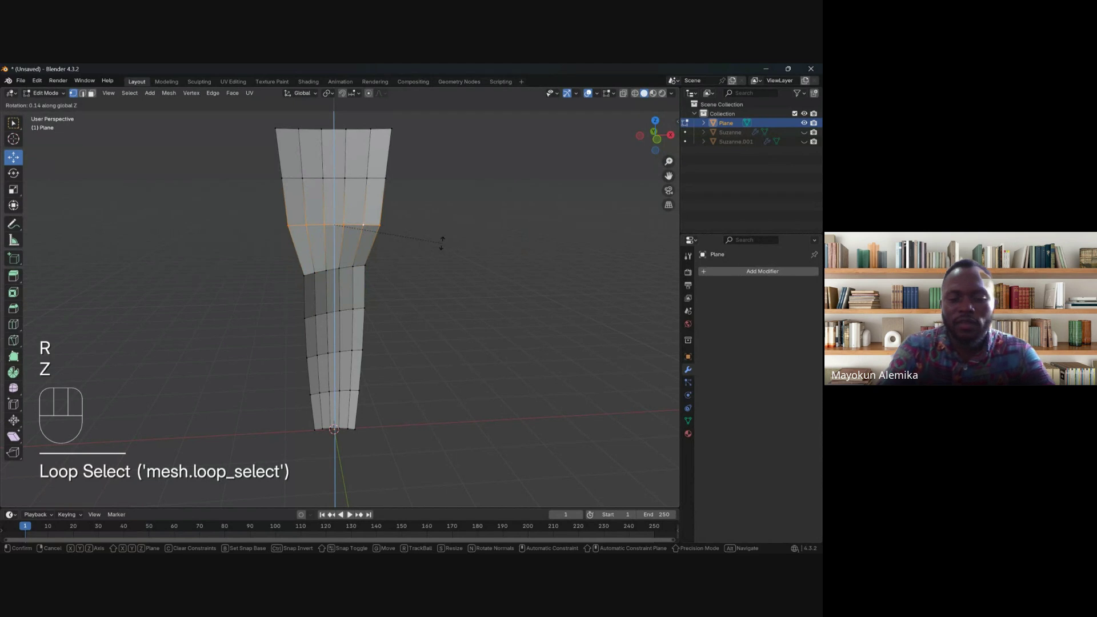
{"action": "key", "text": "KP_5"}
{"action": "key", "text": "KP_0"}
{"action": "key", "text": "Return"}
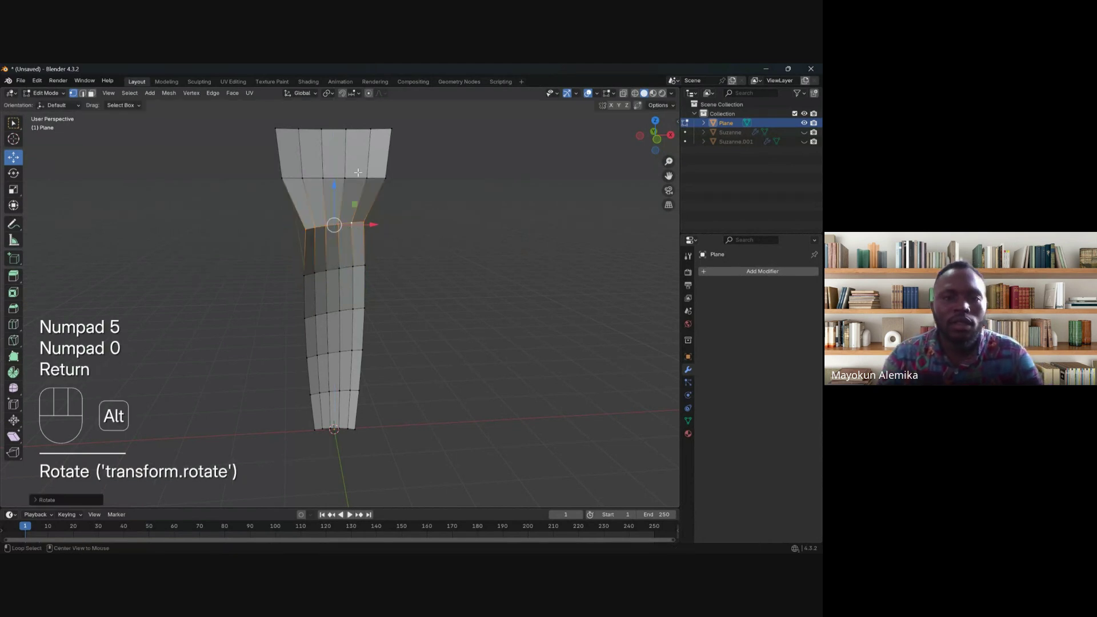
Step: Select the sixth horizontal loop from the base and rotate it 60° about the global Z axis
{"action": "left_click", "coordinate": [375, 179], "text": "alt"}
{"action": "key", "text": "r"}
{"action": "key", "text": "z"}
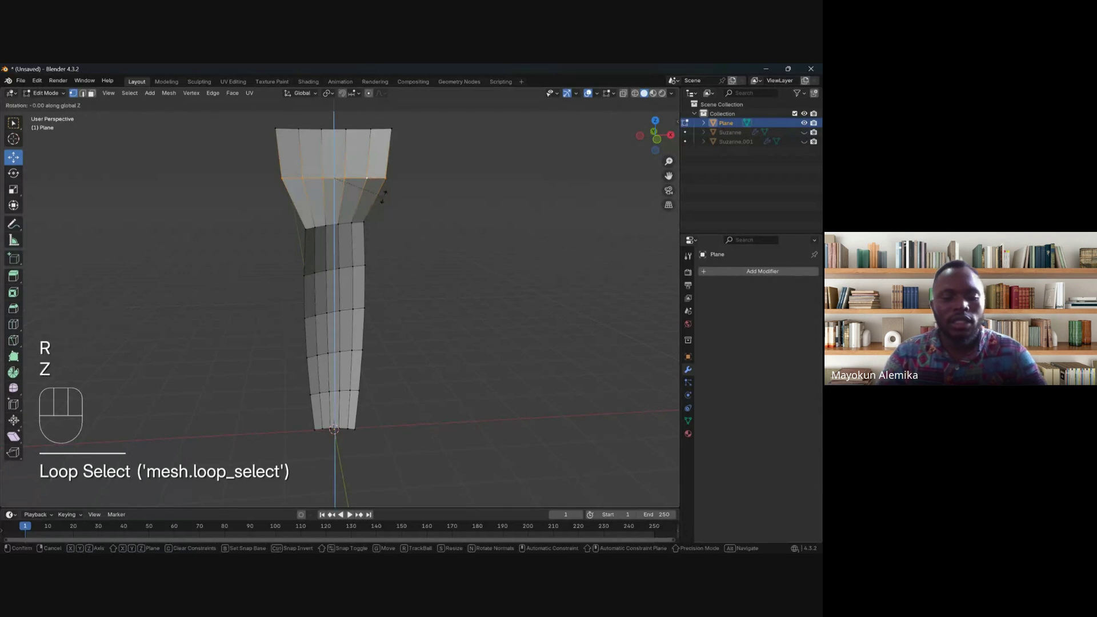
{"action": "key", "text": "KP_6"}
{"action": "key", "text": "KP_0"}
{"action": "key", "text": "Return"}
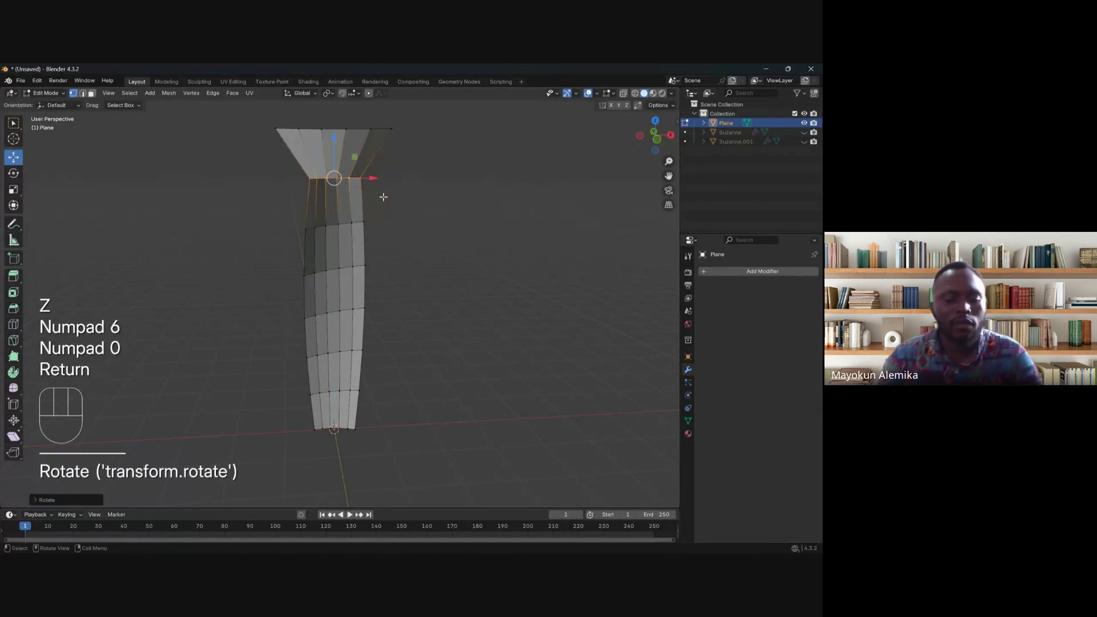
Step: Select the topmost horizontal edge loop of the plane and rotate it 70° about the global Z axis
{"action": "left_click", "coordinate": [379, 170], "text": "alt"}
{"action": "key", "text": "r"}
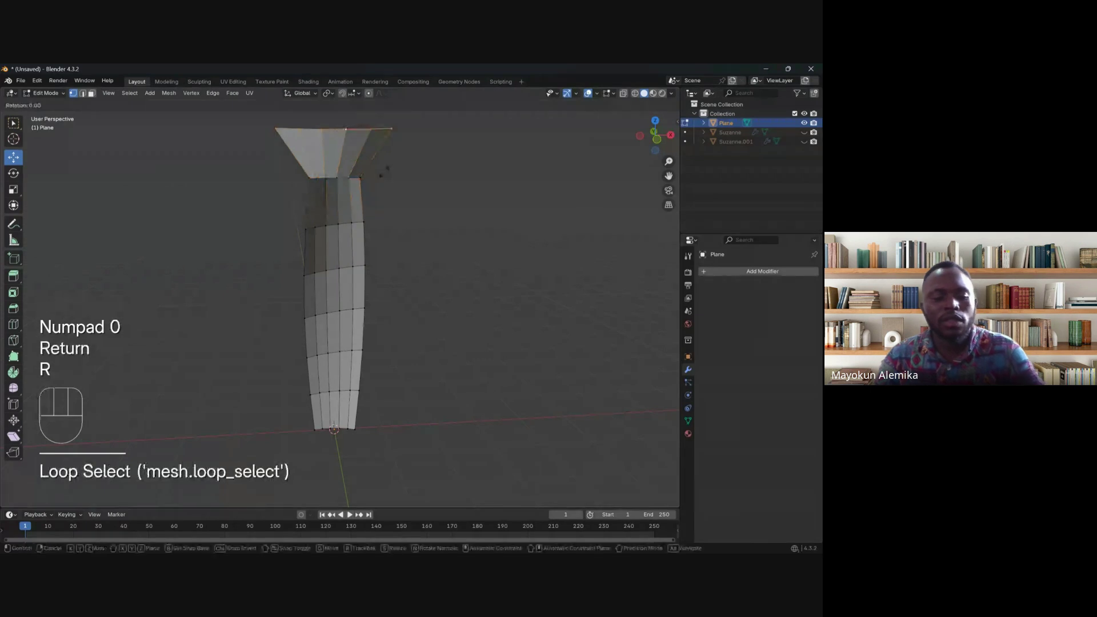
{"action": "key", "text": "z"}
{"action": "key", "text": "KP_7"}
{"action": "key", "text": "KP_0"}
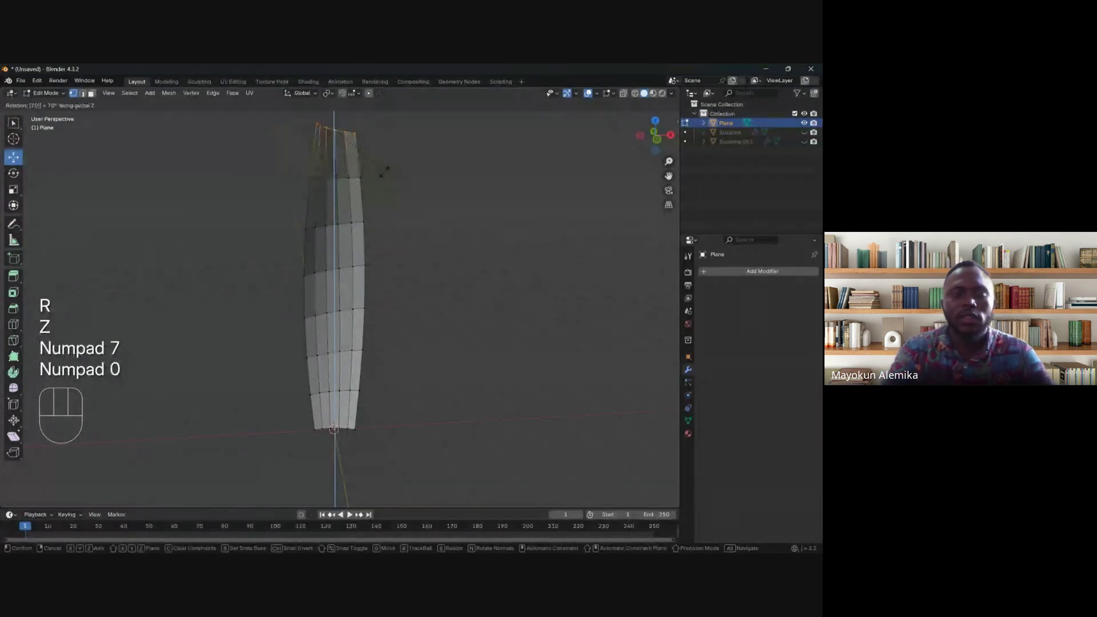
{"action": "key", "text": "Return"}
Step: Return to Object Mode and add a Solidify modifier to the twisted plane
{"action": "middle_click_drag", "start_coordinate": [431, 218], "coordinate": [428, 314]}
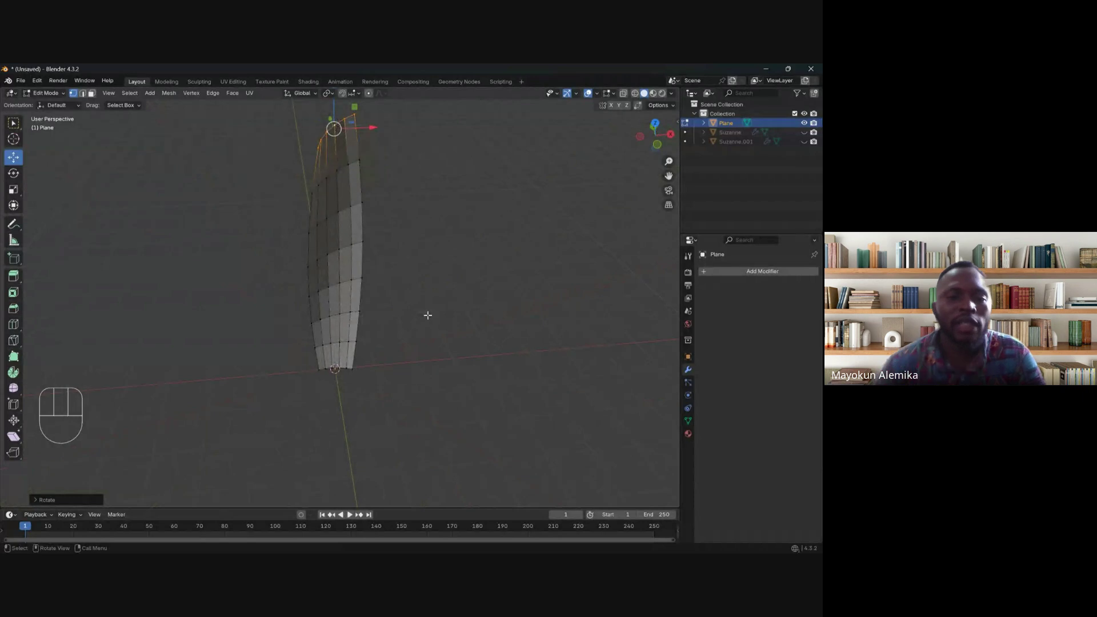
{"action": "key", "text": "Tab"}
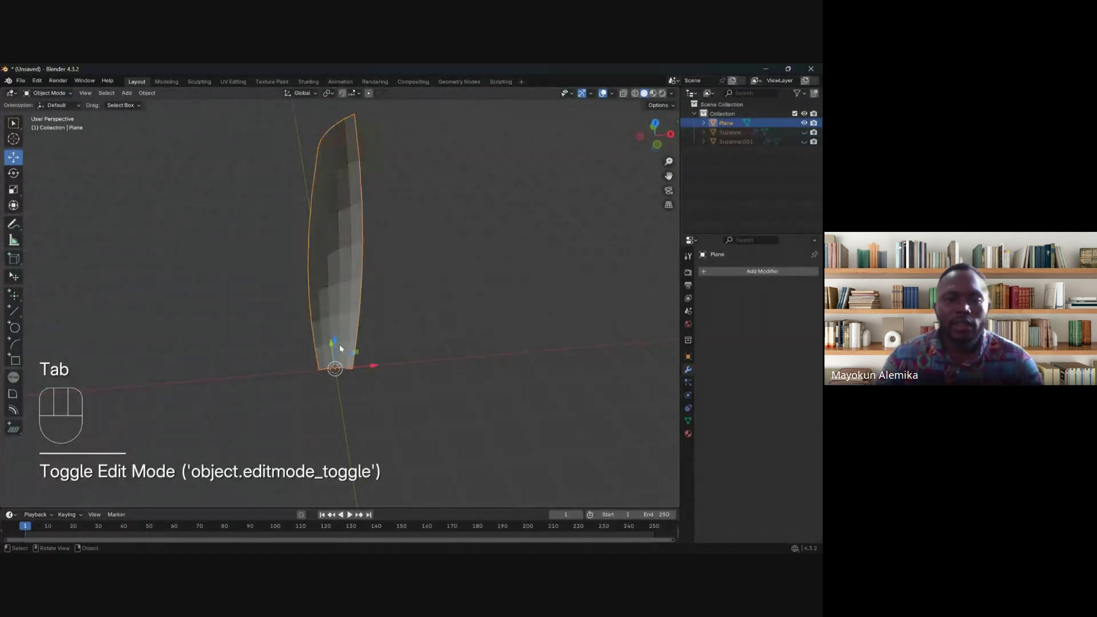
{"action": "middle_click_drag", "start_coordinate": [418, 324], "coordinate": [336, 250]}
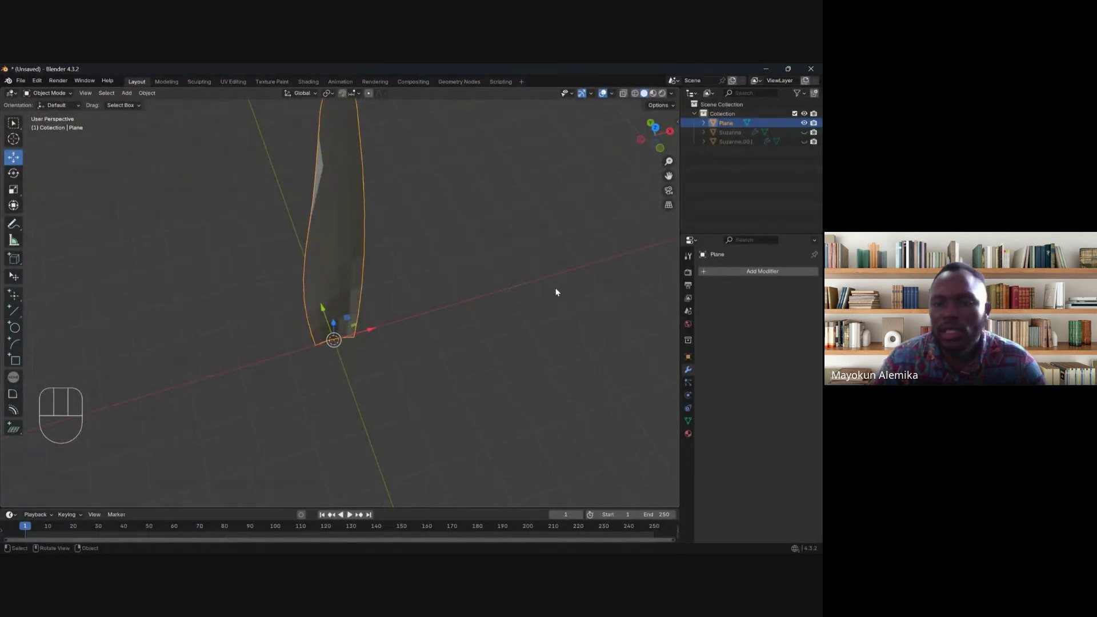
{"action": "middle_click_drag", "start_coordinate": [371, 362], "coordinate": [344, 355]}
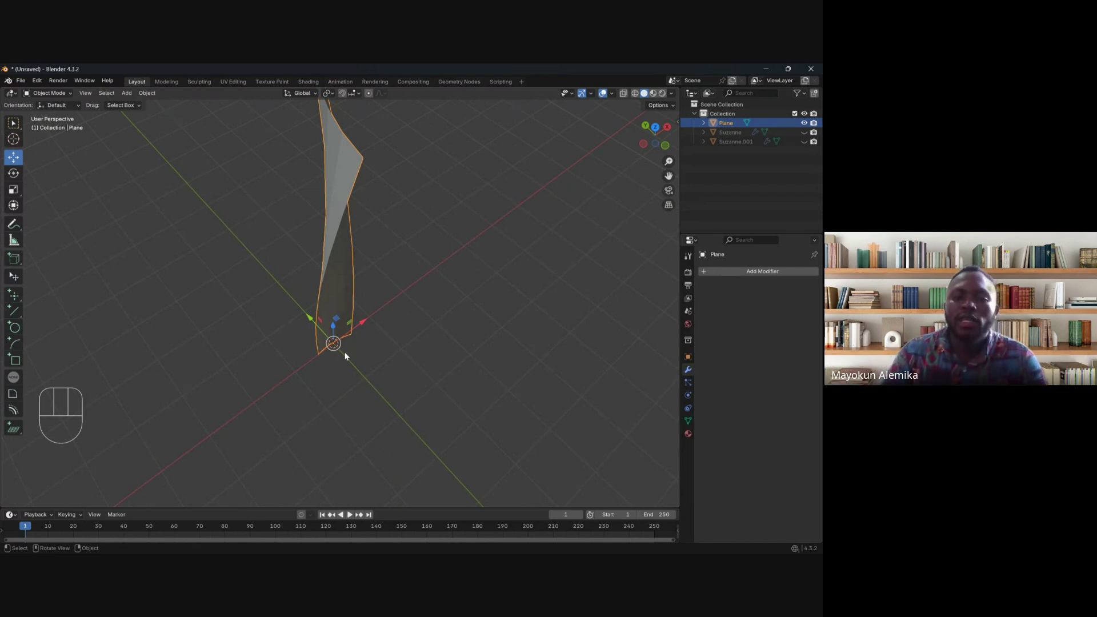
{"action": "left_click", "coordinate": [722, 272]}
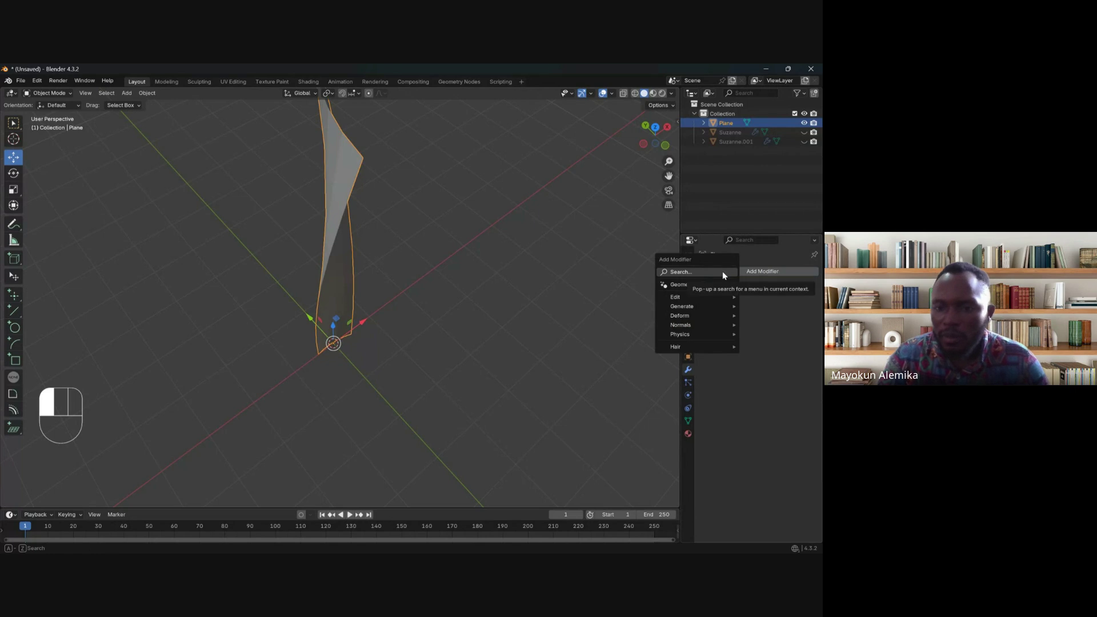
{"action": "left_click", "coordinate": [723, 272]}
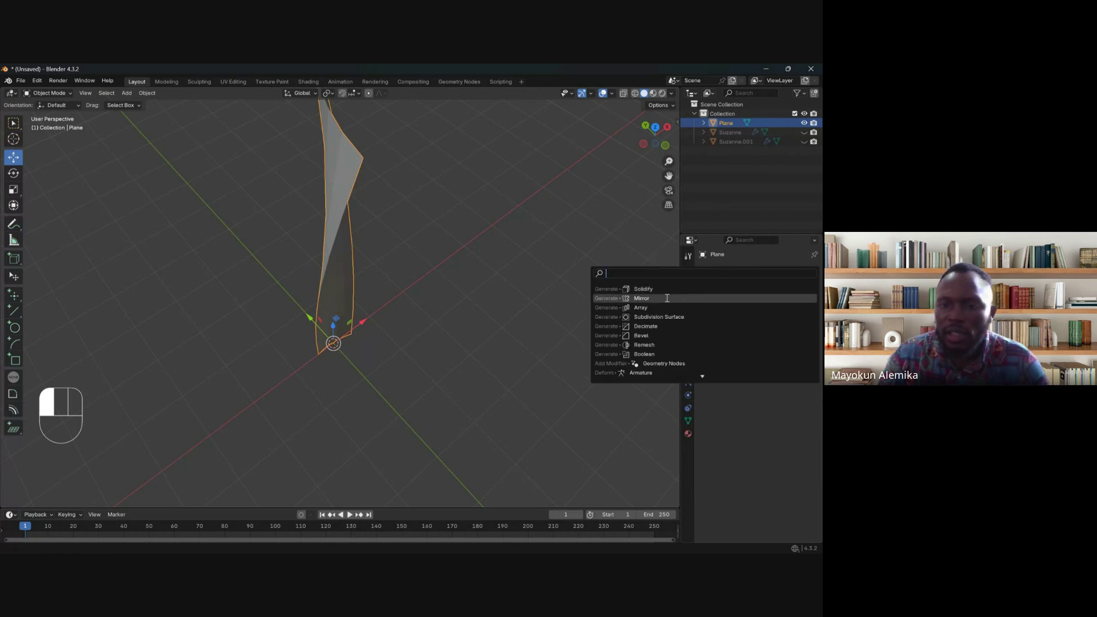
{"action": "left_click", "coordinate": [643, 289]}
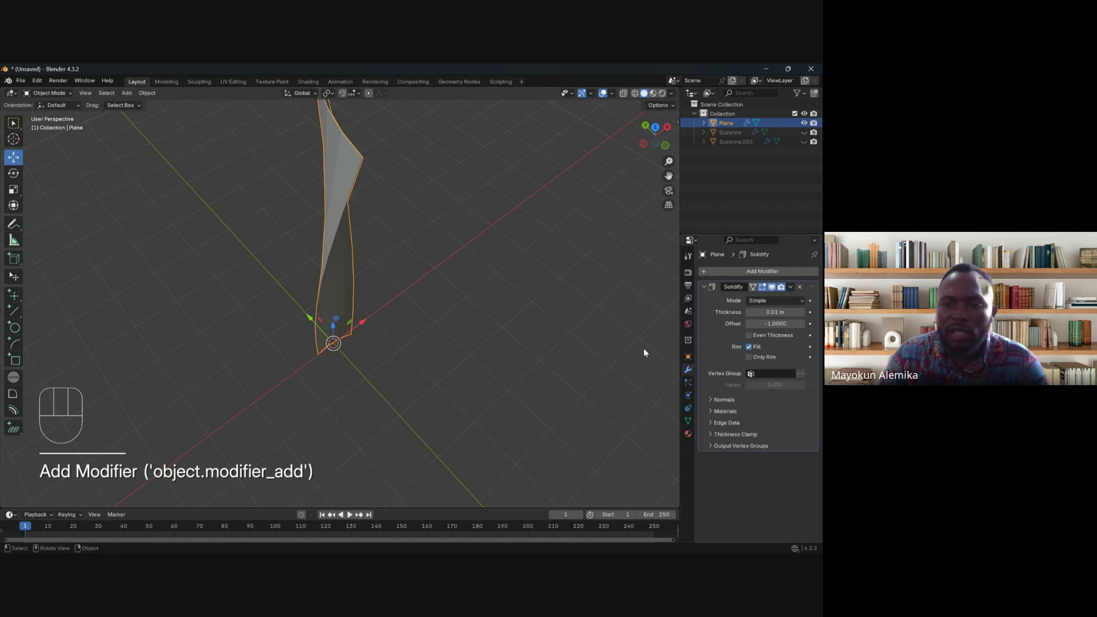
Step: Switch the Solidify modifier's viewport display off and back on to compare the plane with and without thickness
{"action": "middle_click_drag", "start_coordinate": [381, 245], "coordinate": [389, 283], "text": "shift"}
{"action": "scroll", "coordinate": [354, 222], "scroll_direction": "up", "scroll_amount": 4}
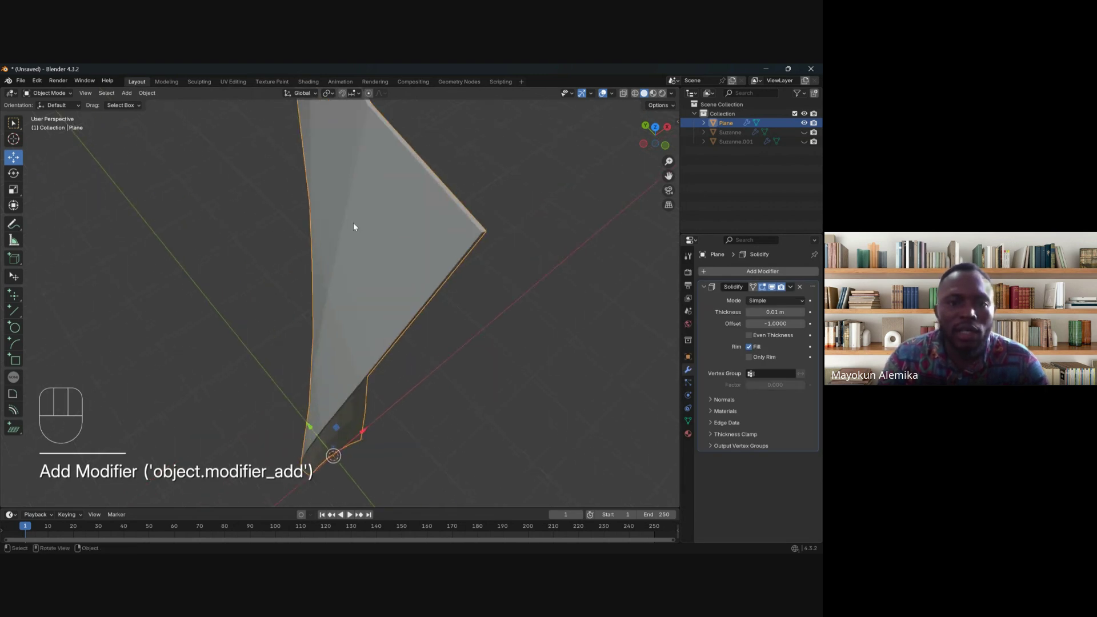
{"action": "middle_click_drag", "start_coordinate": [452, 213], "coordinate": [405, 245], "text": "shift"}
{"action": "left_click", "coordinate": [771, 287]}
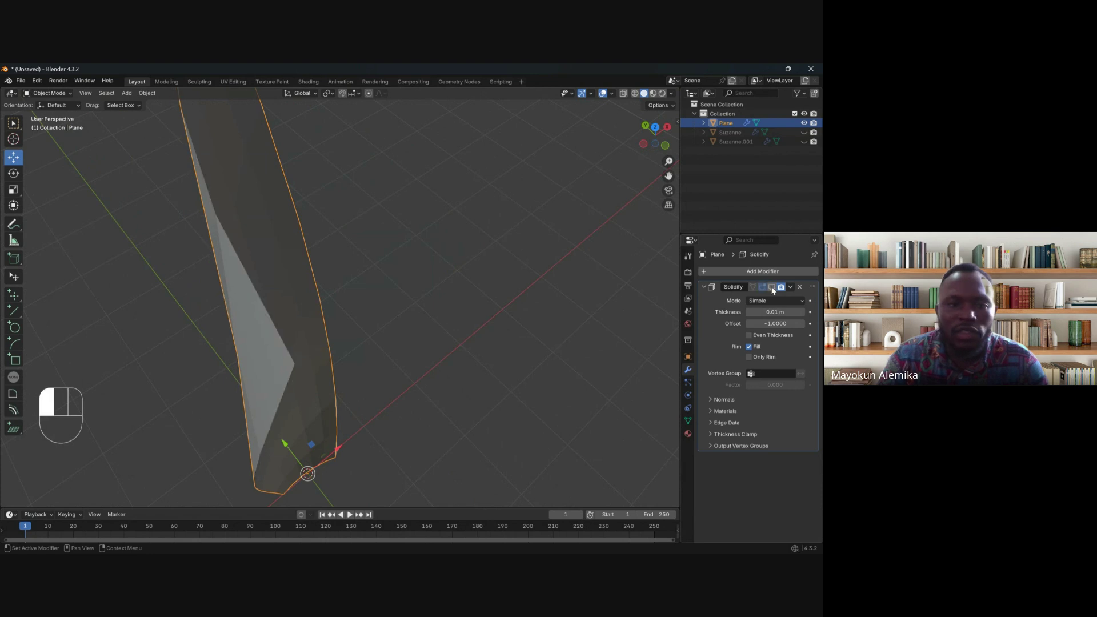
{"action": "left_click", "coordinate": [771, 288]}
{"action": "mouse_move", "coordinate": [301, 369]}
{"action": "middle_mouse_down"}
{"action": "mouse_move", "coordinate": [283, 375]}
{"action": "mouse_move", "coordinate": [316, 372]}
{"action": "middle_mouse_up"}
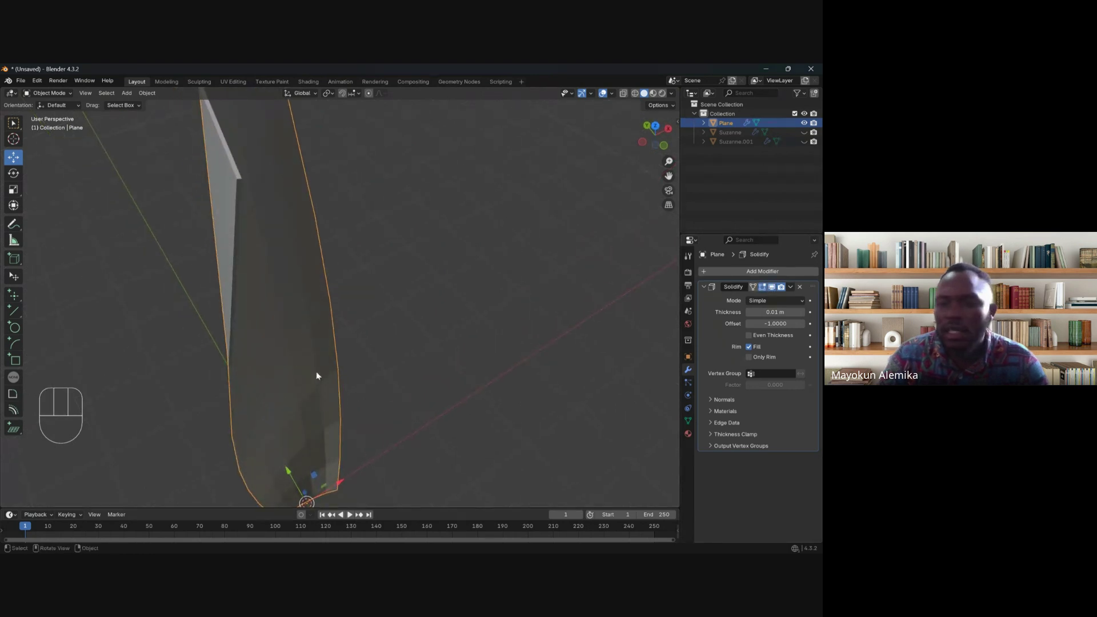
Step: Increase the Solidify thickness of the twisted plane in small increments to 0.25 m
{"action": "left_click", "coordinate": [802, 313]}
{"action": "left_click", "coordinate": [802, 313]}
{"action": "left_click", "coordinate": [802, 312]}
{"action": "left_click", "coordinate": [802, 312]}
{"action": "left_click", "coordinate": [802, 313]}
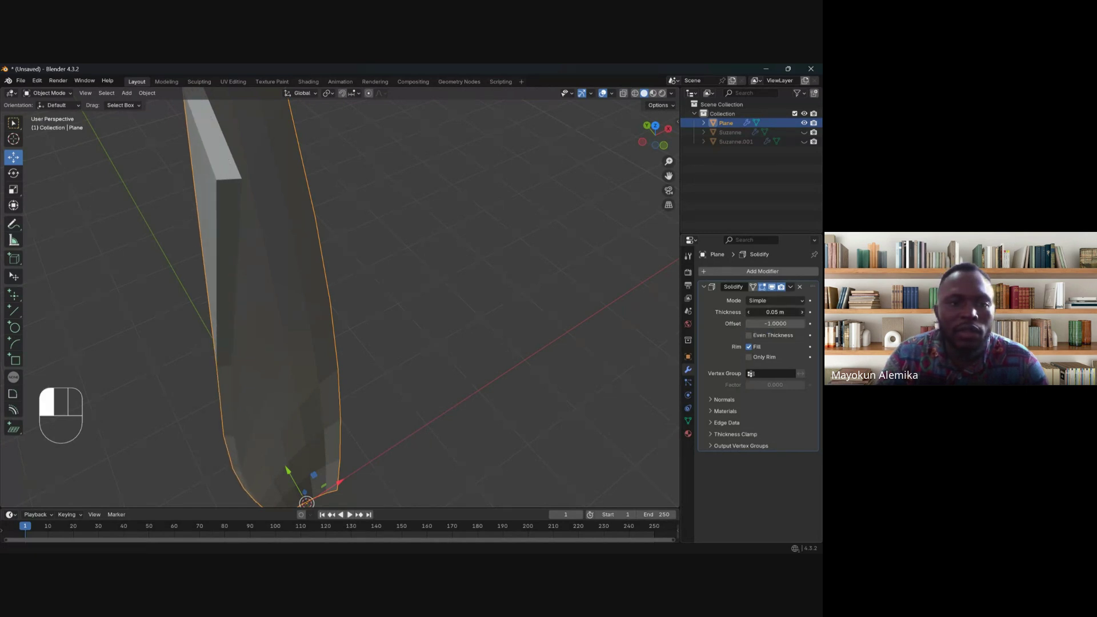
{"action": "left_click", "coordinate": [802, 313]}
{"action": "left_click", "coordinate": [802, 312]}
{"action": "left_click", "coordinate": [802, 313]}
{"action": "left_click", "coordinate": [802, 312]}
{"action": "left_click", "coordinate": [802, 313]}
{"action": "left_click", "coordinate": [802, 313]}
{"action": "left_click", "coordinate": [802, 313]}
{"action": "left_click", "coordinate": [802, 313]}
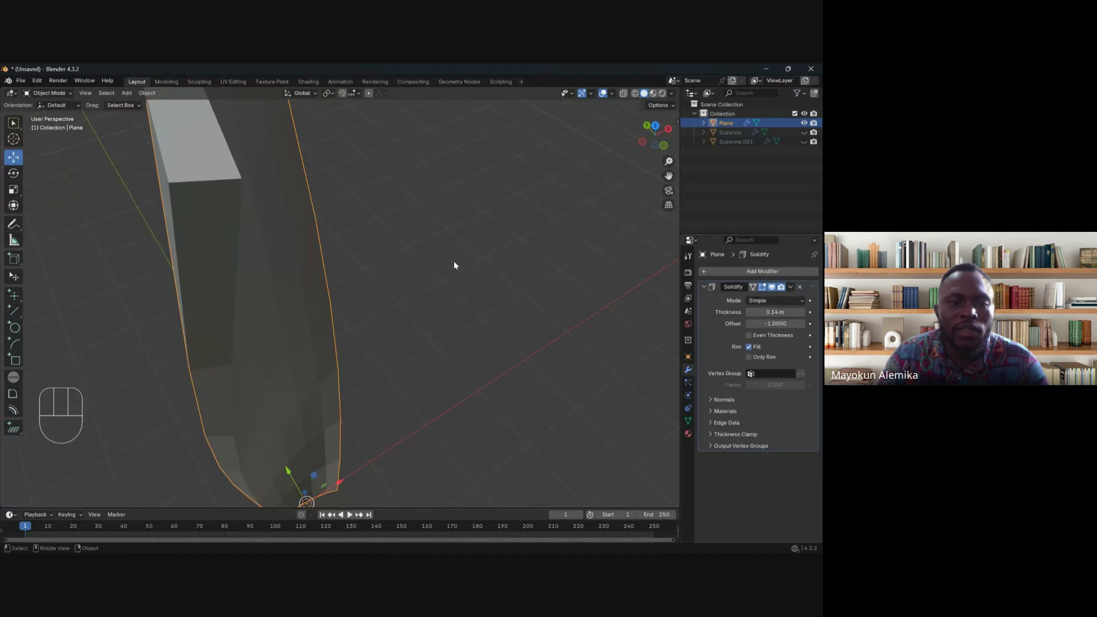
{"action": "middle_click_drag", "start_coordinate": [453, 262], "coordinate": [340, 291]}
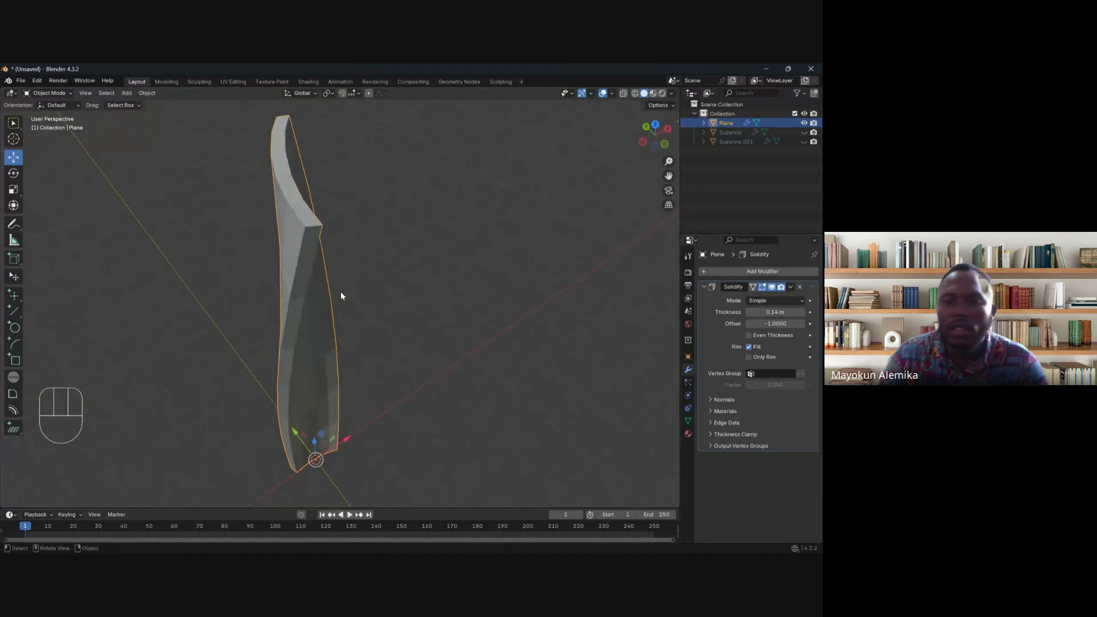
{"action": "left_click", "coordinate": [802, 313]}
{"action": "left_click", "coordinate": [802, 312]}
{"action": "left_click", "coordinate": [803, 312]}
{"action": "left_click", "coordinate": [802, 312]}
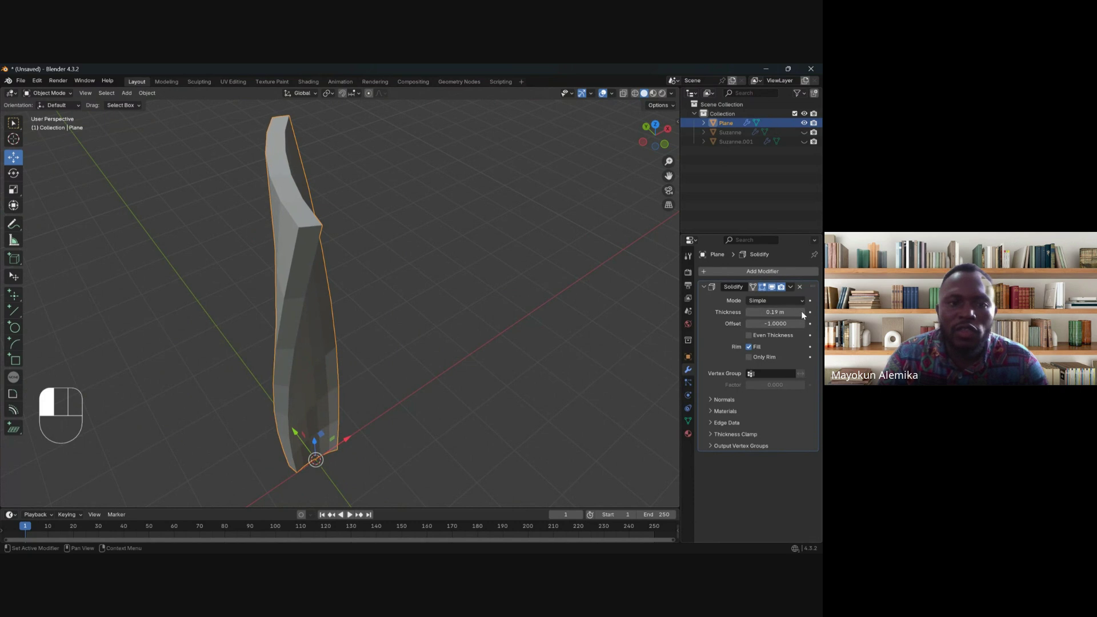
{"action": "left_click", "coordinate": [802, 313]}
{"action": "left_click", "coordinate": [802, 312]}
{"action": "left_click", "coordinate": [802, 312]}
{"action": "left_click", "coordinate": [802, 312]}
{"action": "left_click", "coordinate": [802, 313]}
{"action": "middle_click_drag", "start_coordinate": [409, 330], "coordinate": [377, 324]}
{"action": "middle_click_drag", "start_coordinate": [343, 218], "coordinate": [289, 333]}
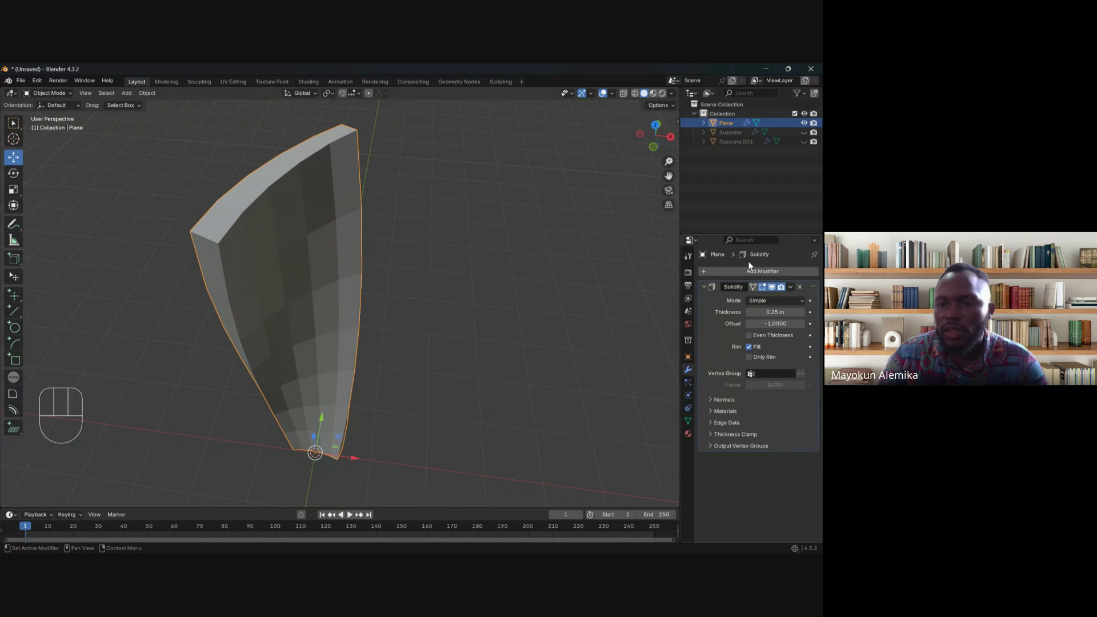
Step: Add a Subdivision Surface modifier after Solidify and set its viewport levels to 3
{"action": "left_click", "coordinate": [751, 271]}
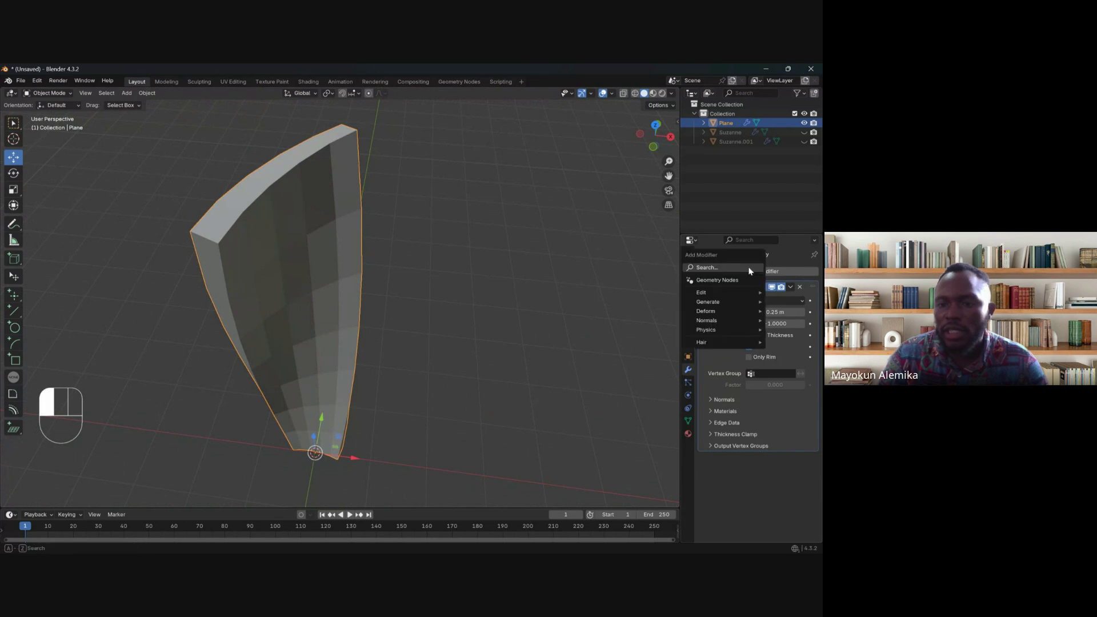
{"action": "left_click", "coordinate": [714, 269]}
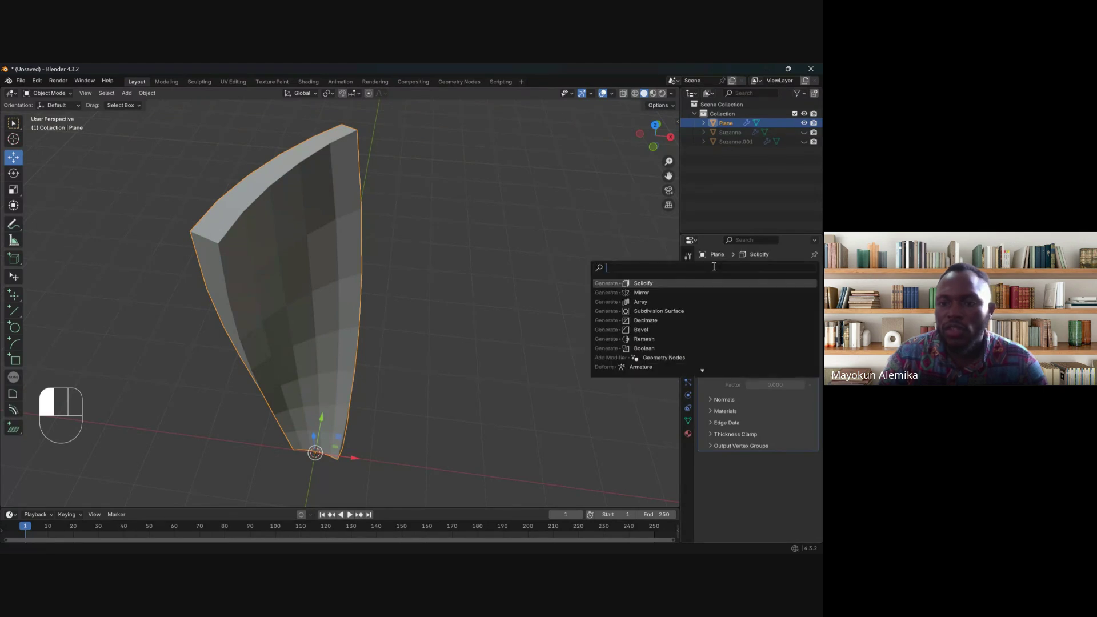
{"action": "left_click", "coordinate": [675, 310]}
{"action": "middle_click_drag", "start_coordinate": [476, 338], "coordinate": [303, 297]}
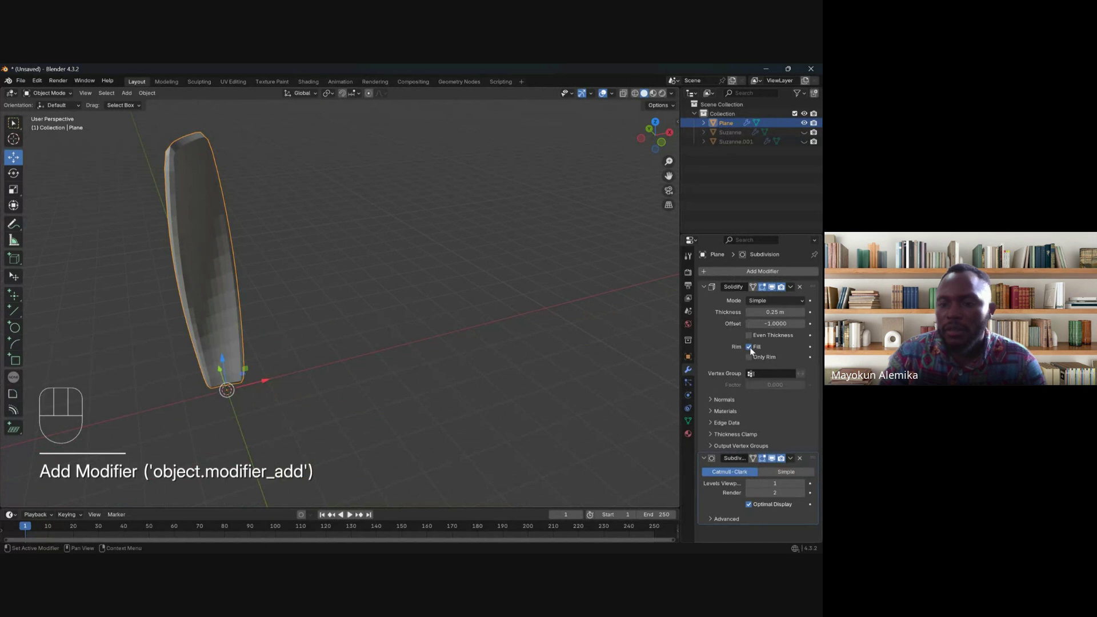
{"action": "left_click", "coordinate": [803, 484]}
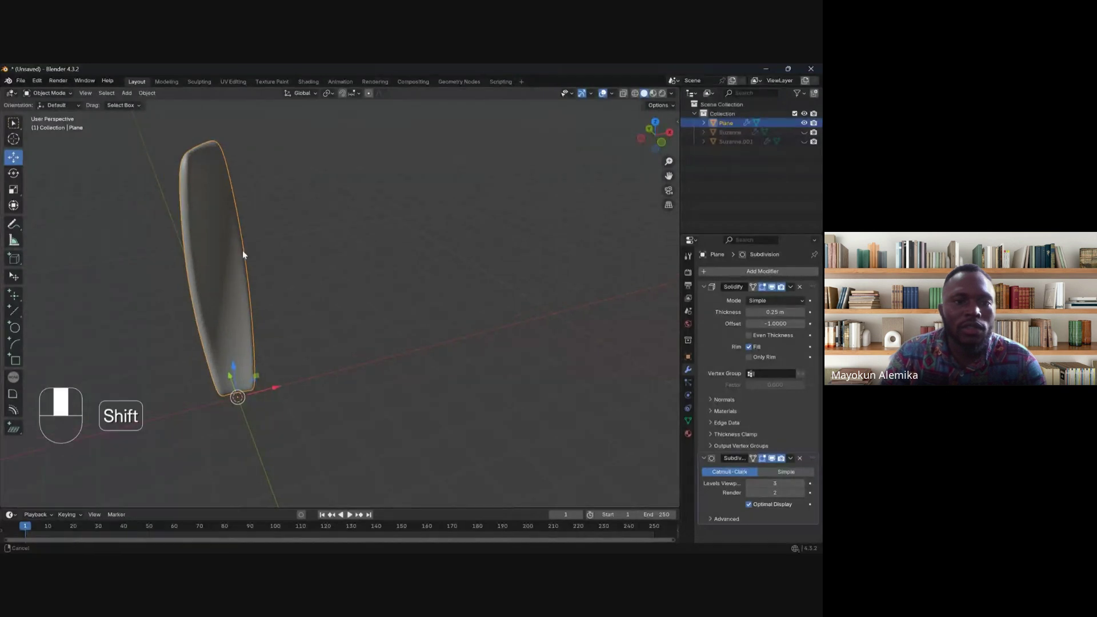
Step: Set the Solidify thickness to 0.13 m and apply smooth shading to the blade-shaped object
{"action": "middle_click_drag", "start_coordinate": [242, 250], "coordinate": [343, 315], "text": "shift"}
{"action": "scroll", "coordinate": [354, 276], "scroll_direction": "up", "scroll_amount": 3}
{"action": "scroll", "coordinate": [338, 265], "scroll_direction": "down", "scroll_amount": 3}
{"action": "scroll", "coordinate": [334, 314], "scroll_direction": "up", "scroll_amount": 2}
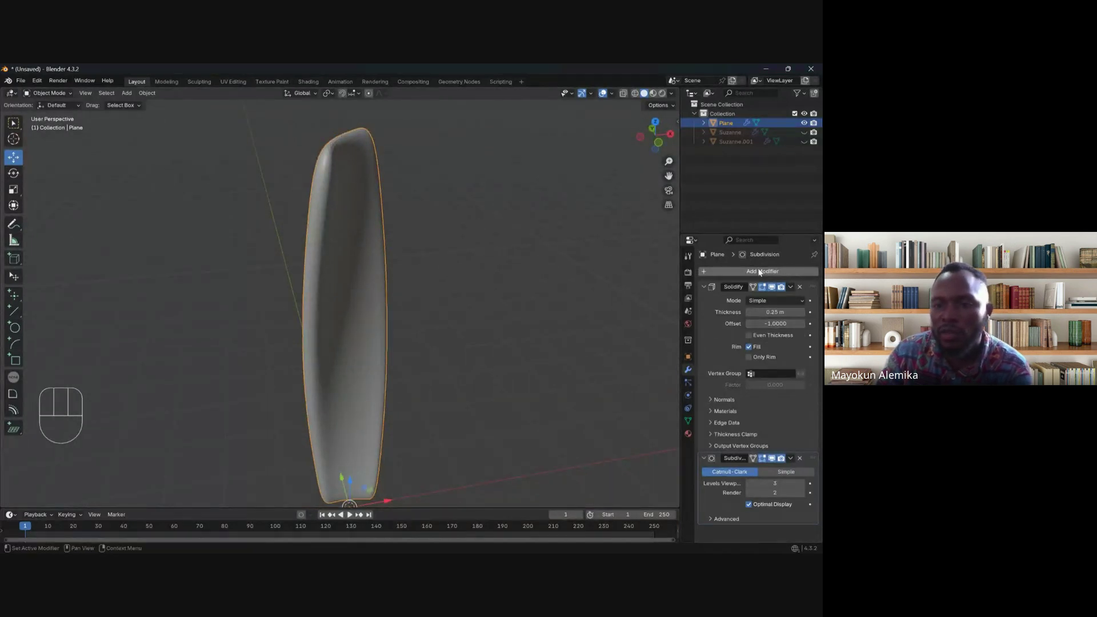
{"action": "mouse_move", "coordinate": [771, 312]}
{"action": "left_mouse_down"}
{"action": "mouse_move", "coordinate": [800, 312]}
{"action": "mouse_move", "coordinate": [759, 309]}
{"action": "left_mouse_up"}
{"action": "right_click_drag", "start_coordinate": [341, 277], "coordinate": [311, 120]}
{"action": "mouse_move", "coordinate": [310, 120]}
{"action": "middle_mouse_down"}
{"action": "mouse_move", "coordinate": [319, 235]}
{"action": "mouse_move", "coordinate": [334, 234]}
{"action": "mouse_move", "coordinate": [405, 313]}
{"action": "mouse_move", "coordinate": [358, 289]}
{"action": "mouse_move", "coordinate": [369, 319]}
{"action": "mouse_move", "coordinate": [446, 343]}
{"action": "mouse_move", "coordinate": [512, 336]}
{"action": "middle_mouse_up"}
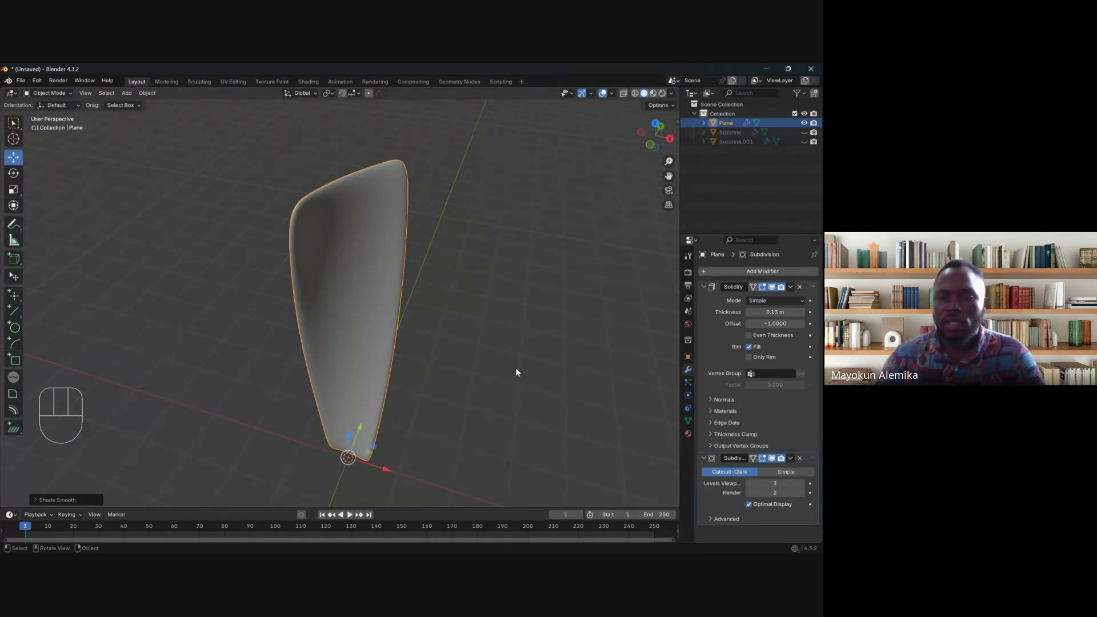
{"action": "left_click", "coordinate": [689, 370]}
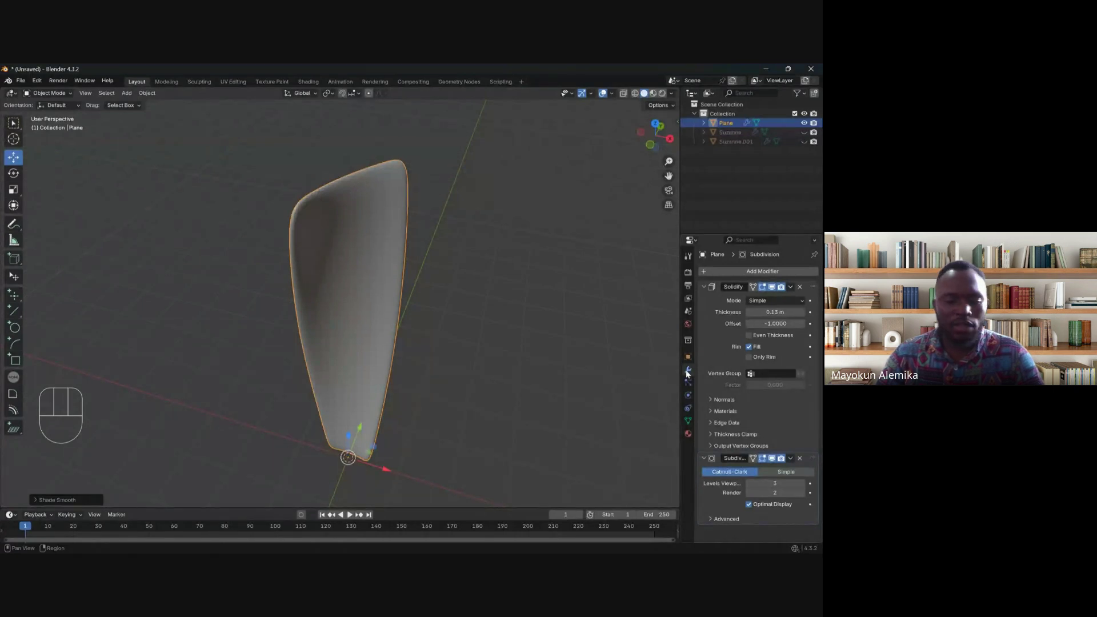
{"action": "left_click", "coordinate": [688, 372]}
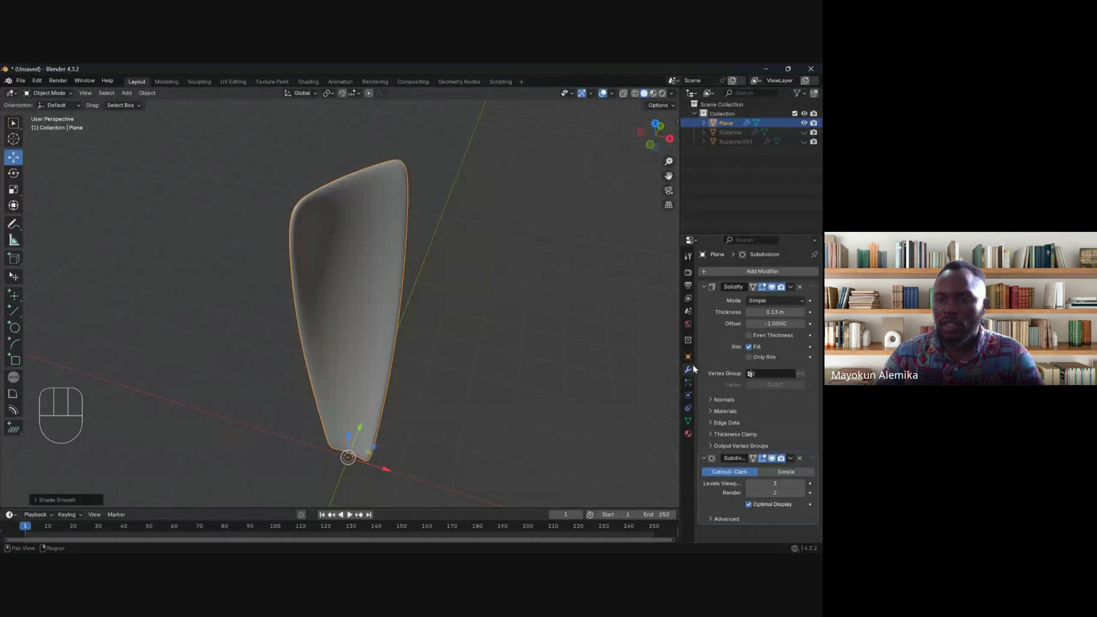
{"action": "left_click", "coordinate": [760, 271]}
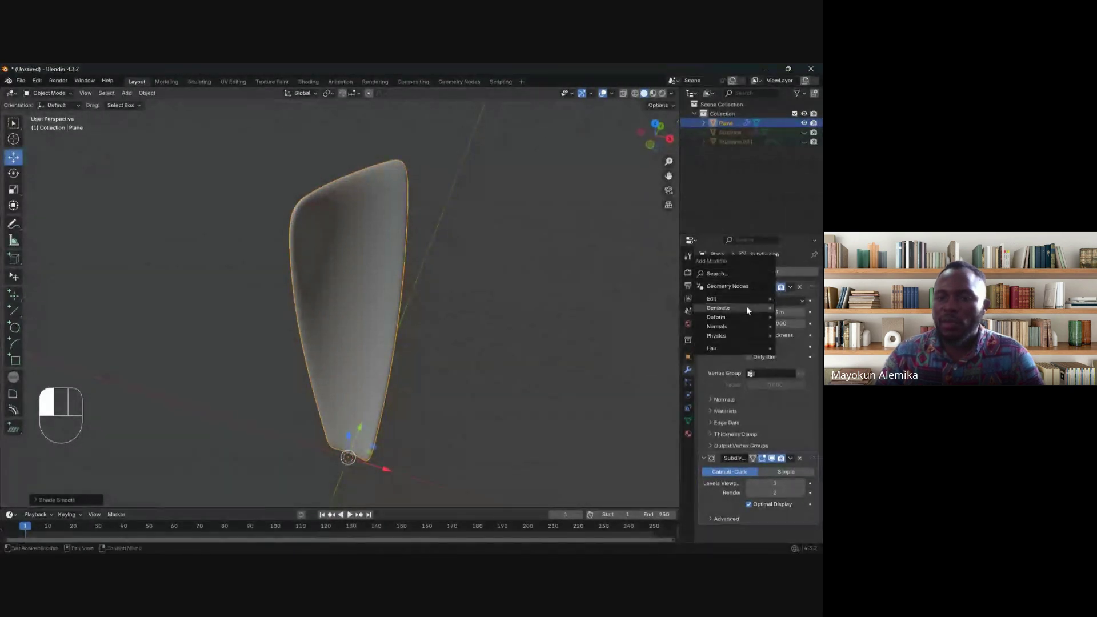
{"action": "mouse_move", "coordinate": [747, 310]}
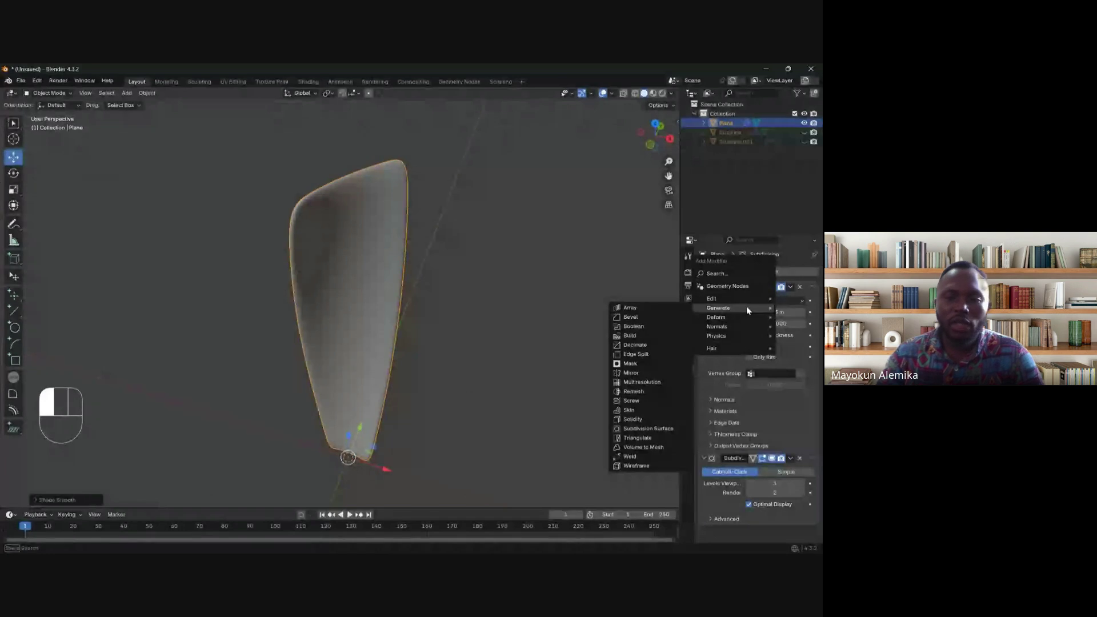
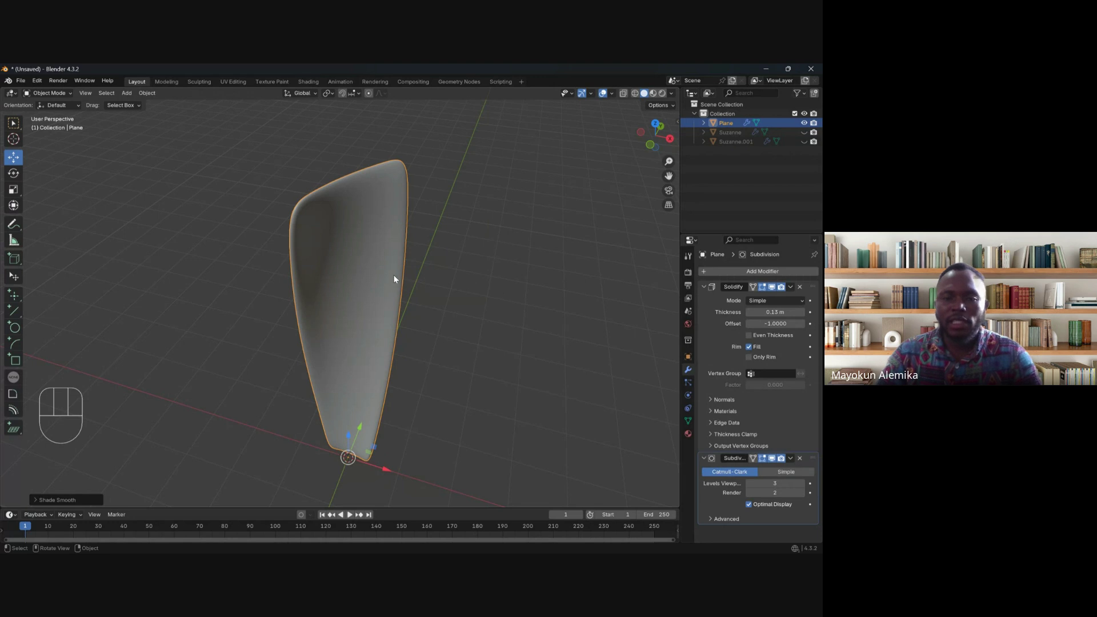
Step: Delete the blade-shaped plane from the scene
{"action": "middle_click_drag", "start_coordinate": [394, 279], "coordinate": [444, 286]}
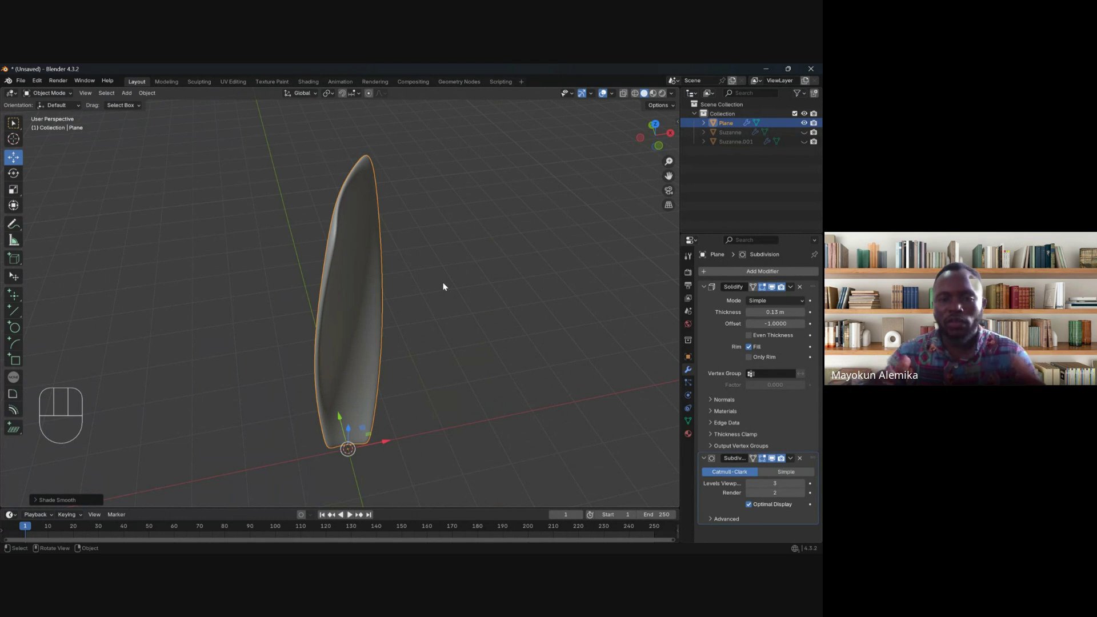
{"action": "middle_click_drag", "start_coordinate": [379, 250], "coordinate": [399, 288]}
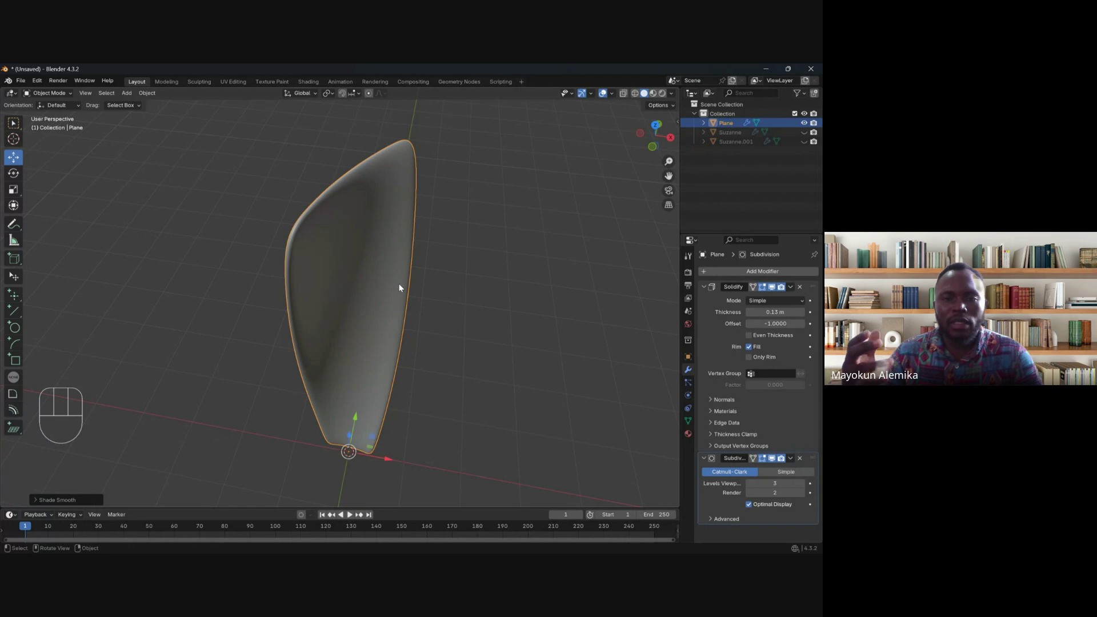
{"action": "scroll", "coordinate": [390, 289], "scroll_direction": "down", "scroll_amount": 2}
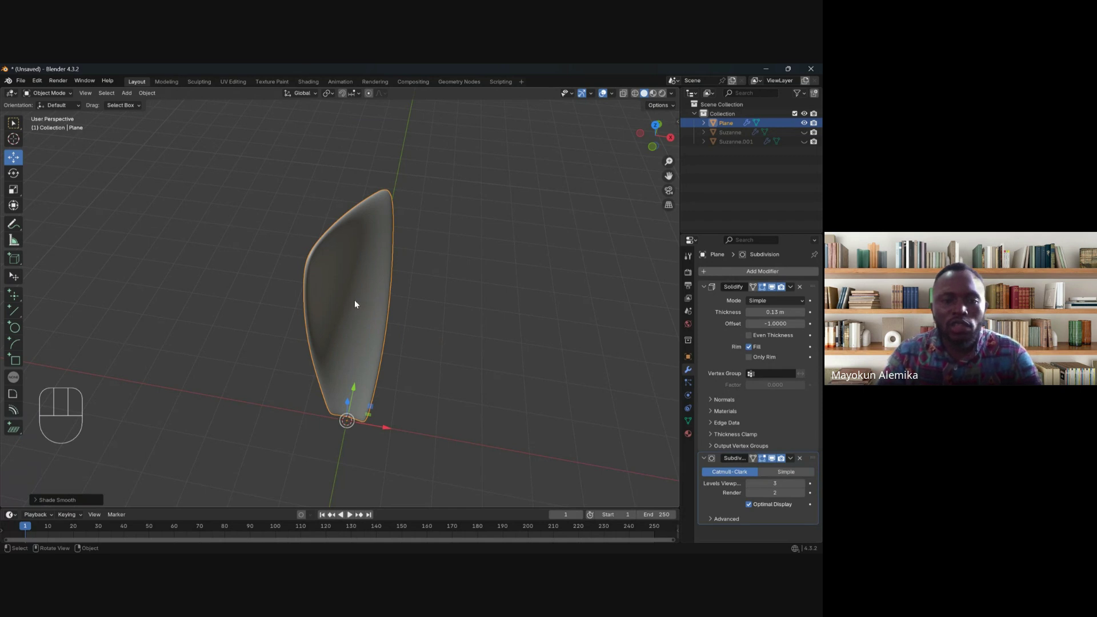
{"action": "middle_click_drag", "start_coordinate": [354, 300], "coordinate": [335, 272]}
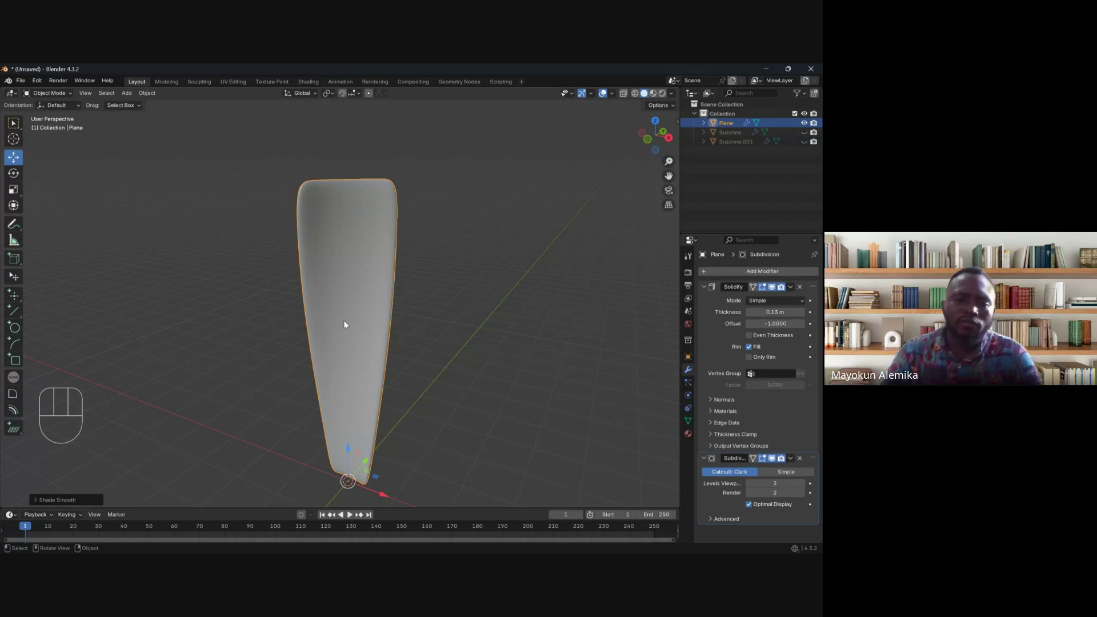
{"action": "scroll", "coordinate": [343, 323], "scroll_direction": "up", "scroll_amount": 4}
{"action": "scroll", "coordinate": [361, 292], "scroll_direction": "down", "scroll_amount": 4}
{"action": "key", "text": "x"}
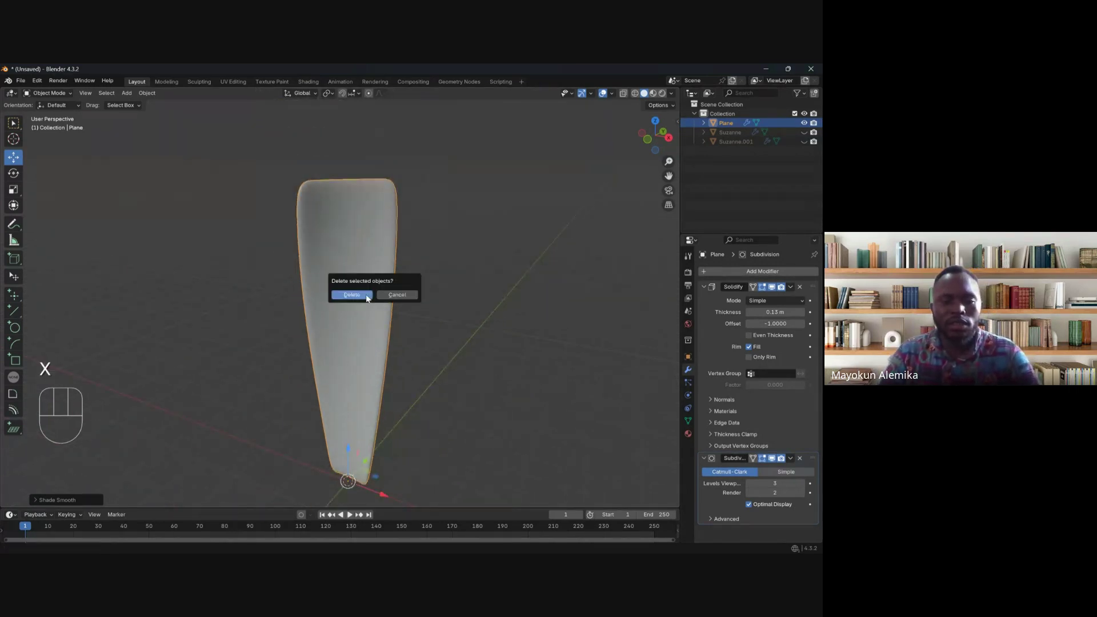
{"action": "left_click", "coordinate": [365, 294]}
Step: Add a cylinder mesh at the scene origin
{"action": "key", "text": "shift+a"}
{"action": "mouse_move", "coordinate": [393, 357]}
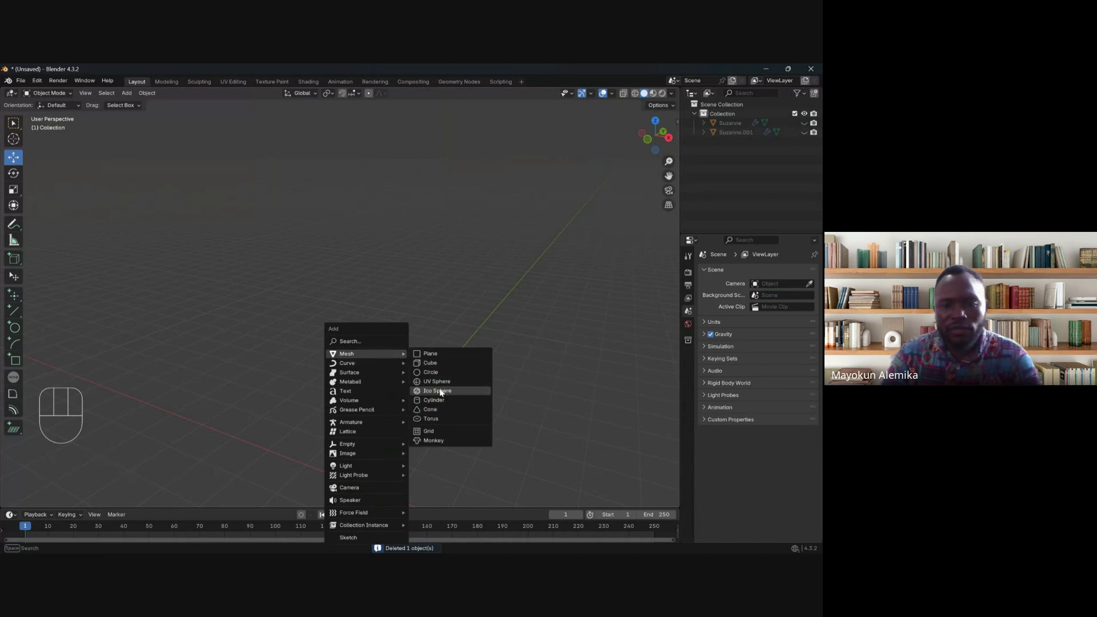
{"action": "left_click", "coordinate": [440, 402]}
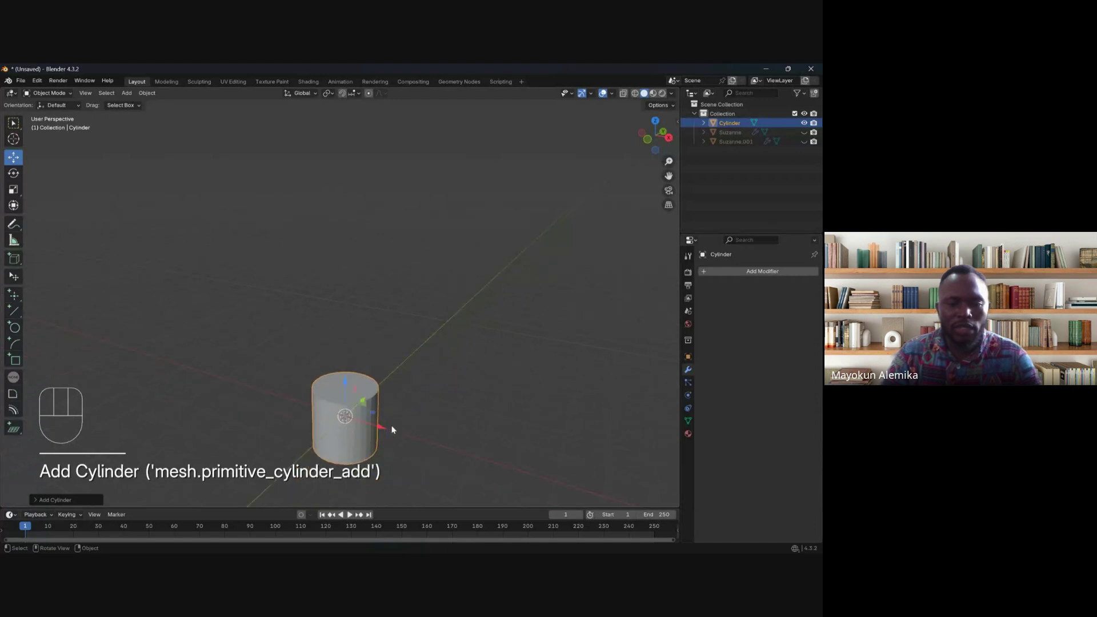
Step: Add a cube mesh and move it straight up along Z until it floats clear above the cylinder
{"action": "key", "text": "shift+a"}
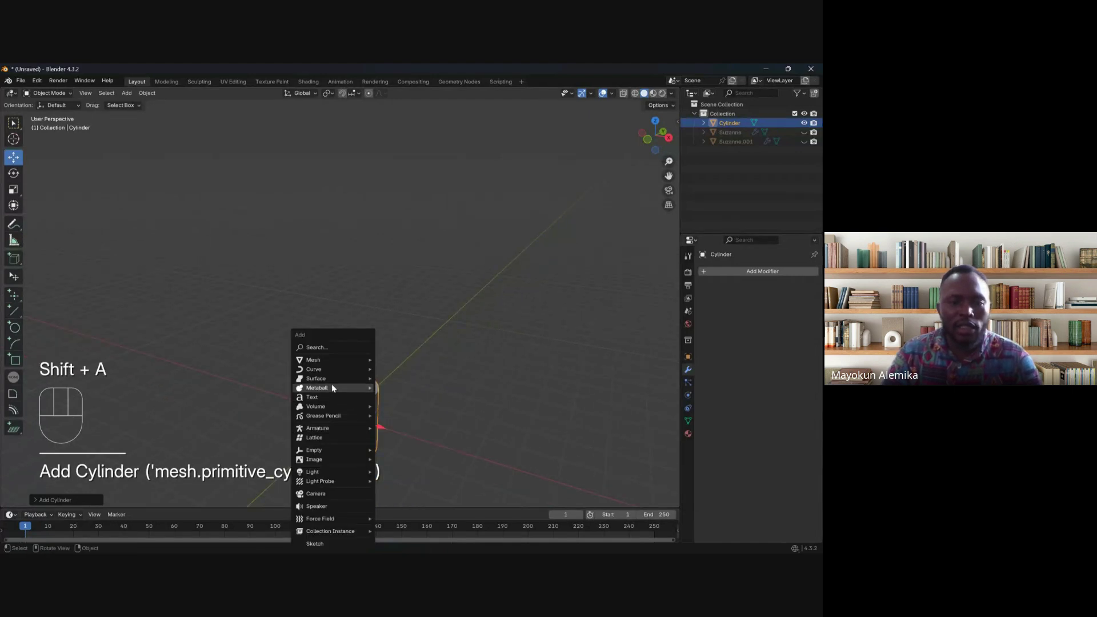
{"action": "mouse_move", "coordinate": [337, 360]}
{"action": "left_click", "coordinate": [407, 370]}
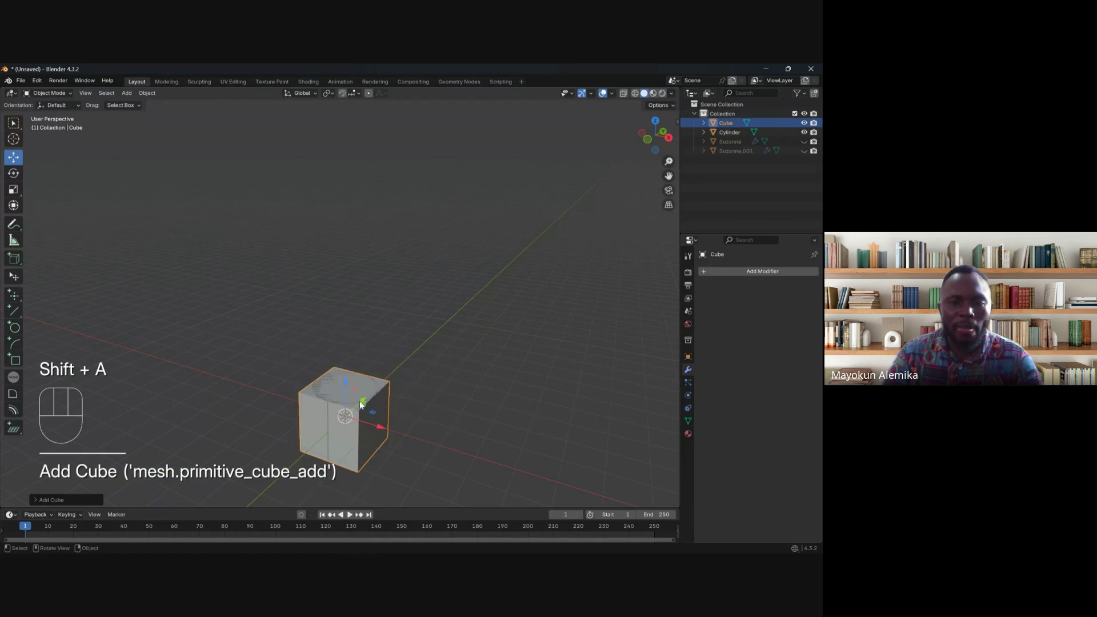
{"action": "left_click_drag", "start_coordinate": [345, 392], "coordinate": [349, 218]}
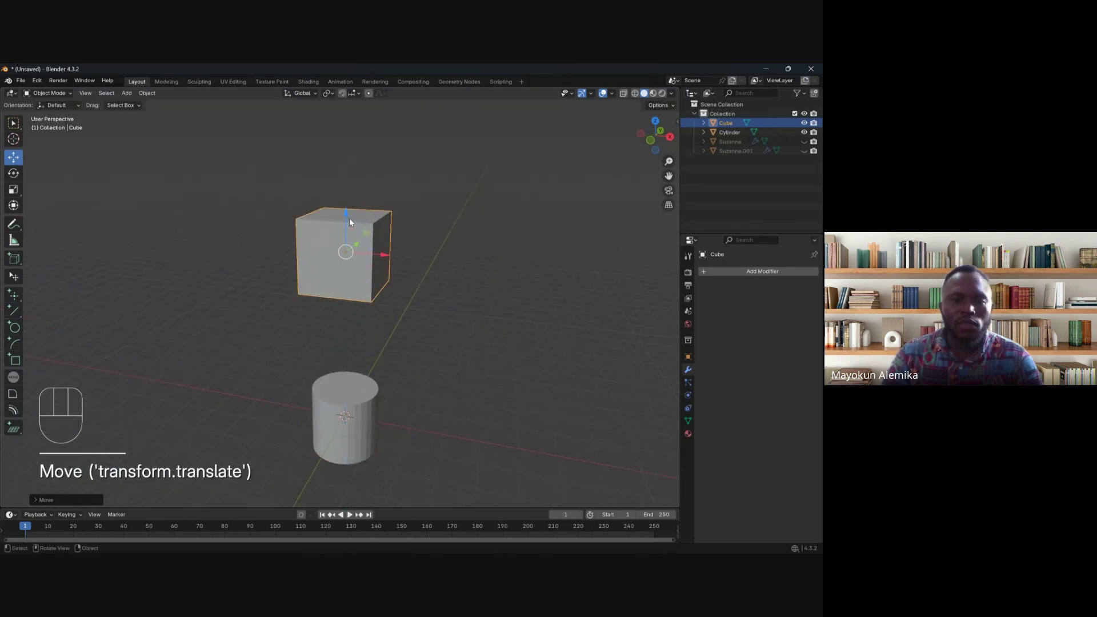
Step: Enter Edit Mode on the cube and select two opposite side faces in face selection mode
{"action": "middle_click_drag", "start_coordinate": [348, 217], "coordinate": [444, 350]}
{"action": "scroll", "coordinate": [401, 289], "scroll_direction": "up", "scroll_amount": 3}
{"action": "mouse_move", "coordinate": [400, 283]}
{"action": "middle_mouse_down", "text": "shift"}
{"action": "mouse_move", "coordinate": [394, 343]}
{"action": "mouse_move", "coordinate": [398, 323]}
{"action": "middle_mouse_up", "text": "shift"}
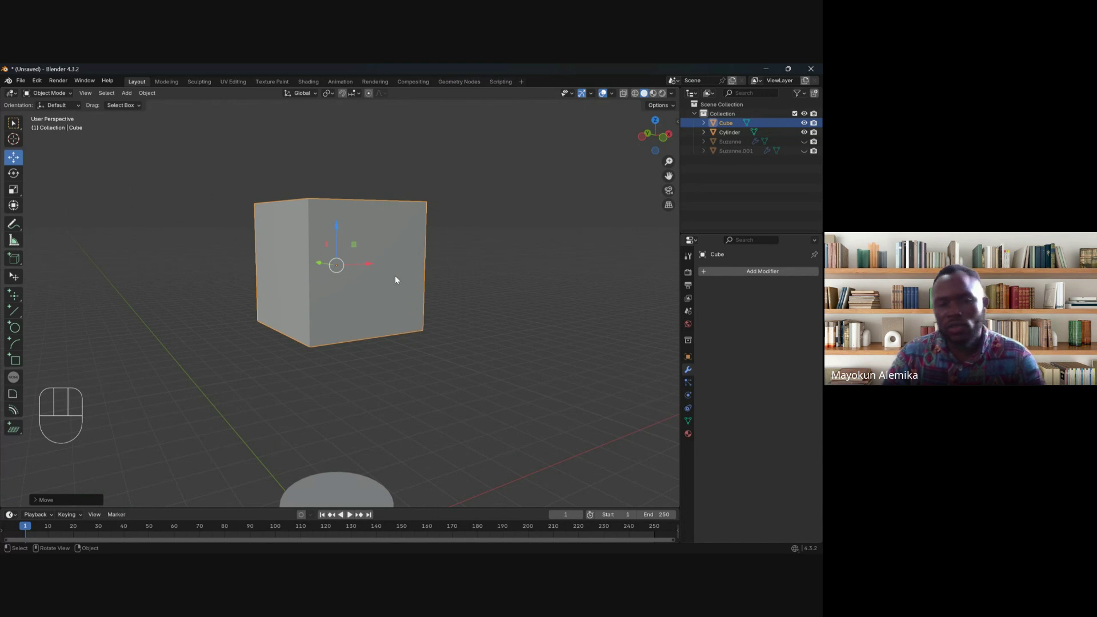
{"action": "mouse_move", "coordinate": [348, 284]}
{"action": "middle_mouse_down"}
{"action": "mouse_move", "coordinate": [400, 311]}
{"action": "mouse_move", "coordinate": [324, 307]}
{"action": "mouse_move", "coordinate": [337, 298]}
{"action": "middle_mouse_up"}
{"action": "key", "text": "Tab"}
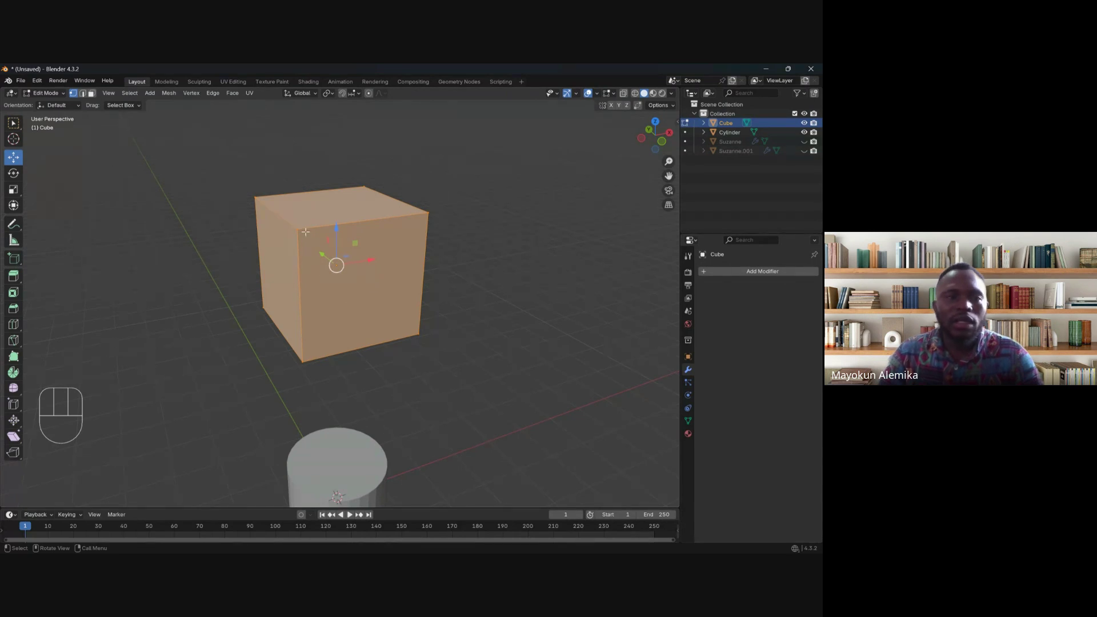
{"action": "left_click", "coordinate": [91, 93]}
{"action": "left_click", "coordinate": [364, 291]}
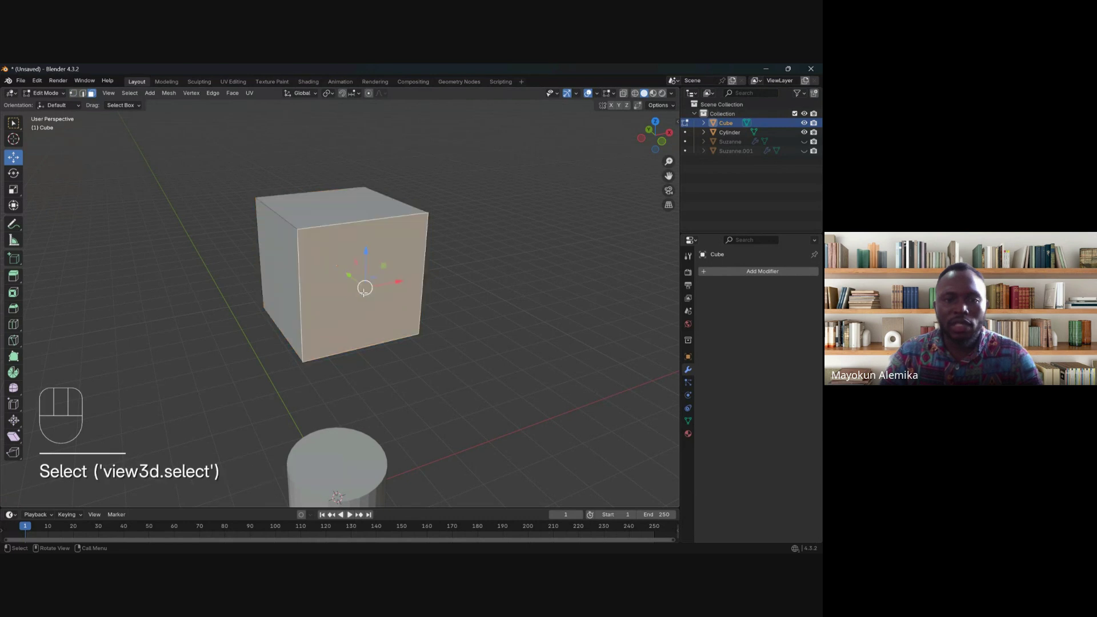
{"action": "middle_click_drag", "start_coordinate": [204, 364], "coordinate": [373, 339]}
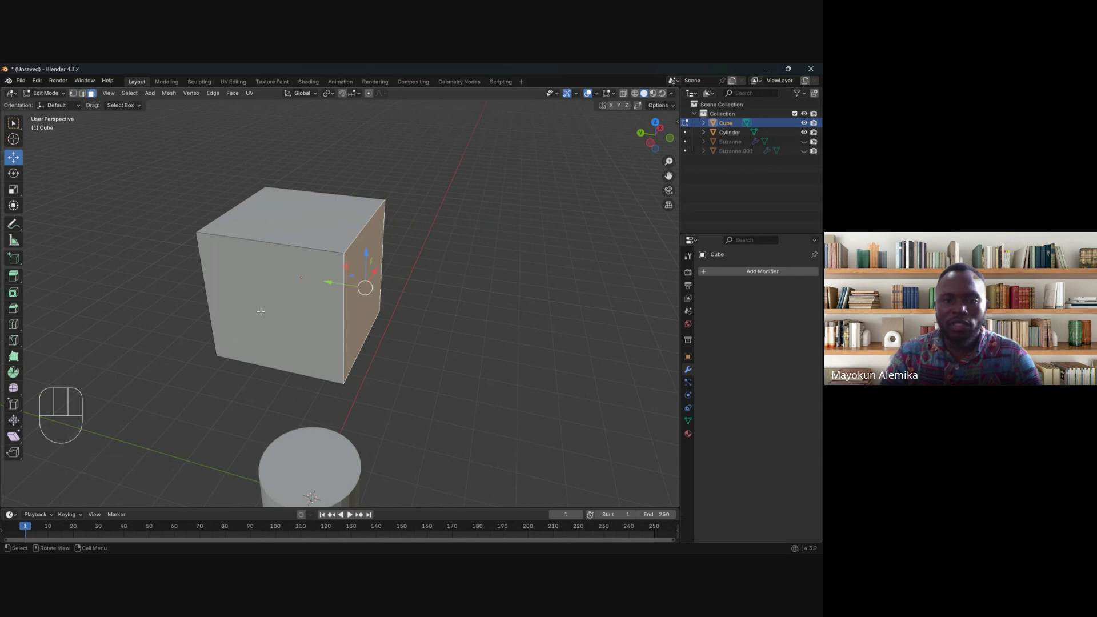
{"action": "middle_click_drag", "start_coordinate": [261, 312], "coordinate": [361, 301]}
{"action": "left_click", "coordinate": [325, 336], "text": "shift"}
{"action": "middle_click_drag", "start_coordinate": [451, 355], "coordinate": [289, 351]}
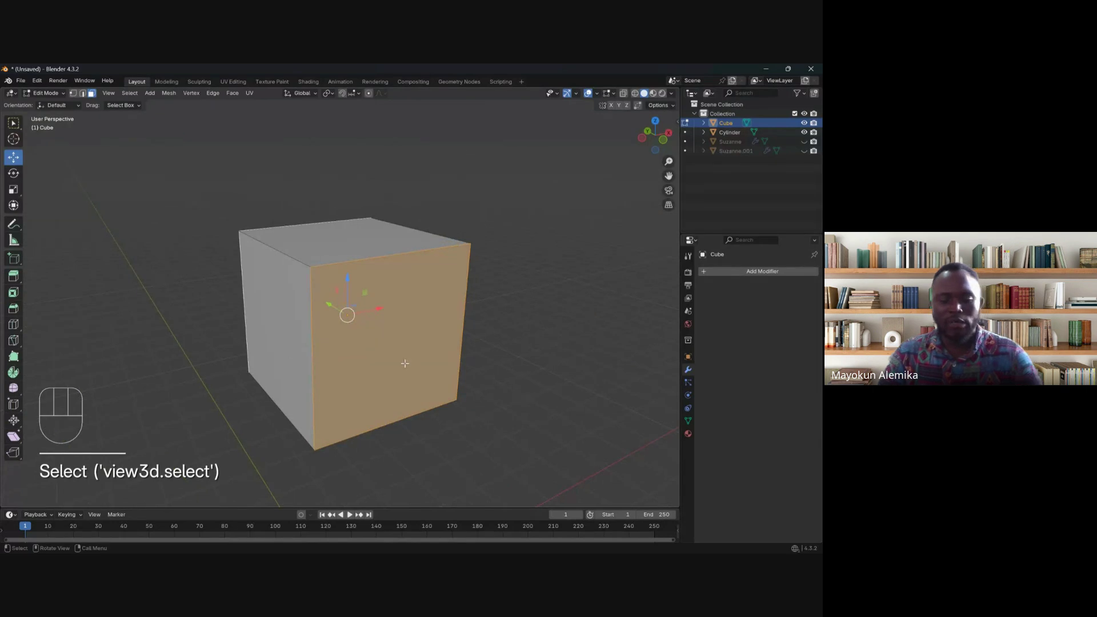
Step: Inset the two selected side faces with a narrow border and delete the inner faces to open the cube
{"action": "key", "text": "i"}
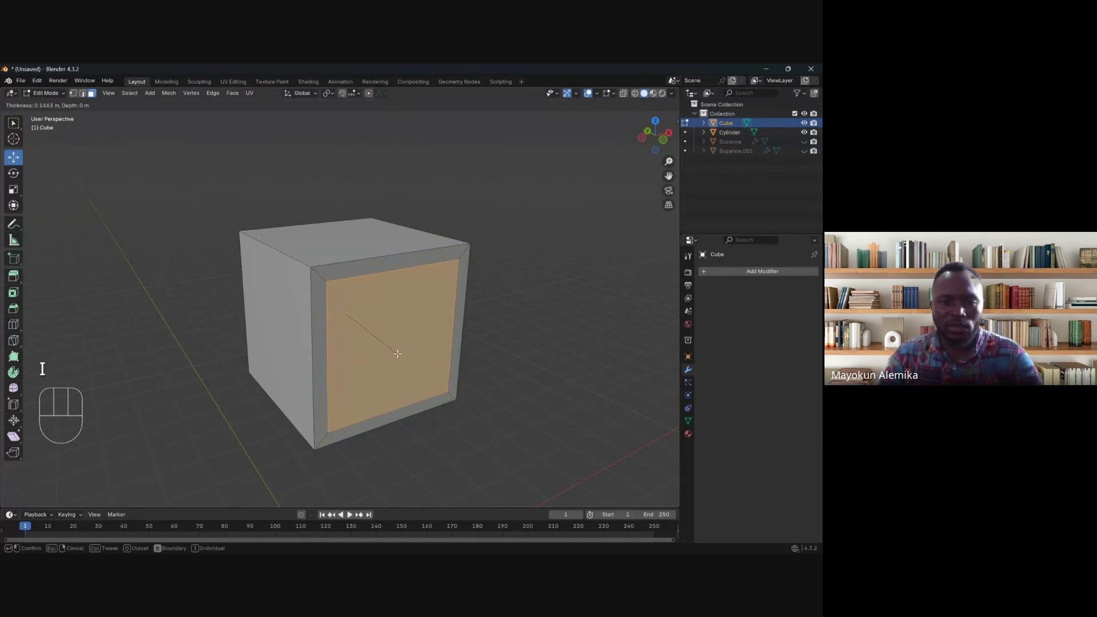
{"action": "left_click", "coordinate": [397, 353]}
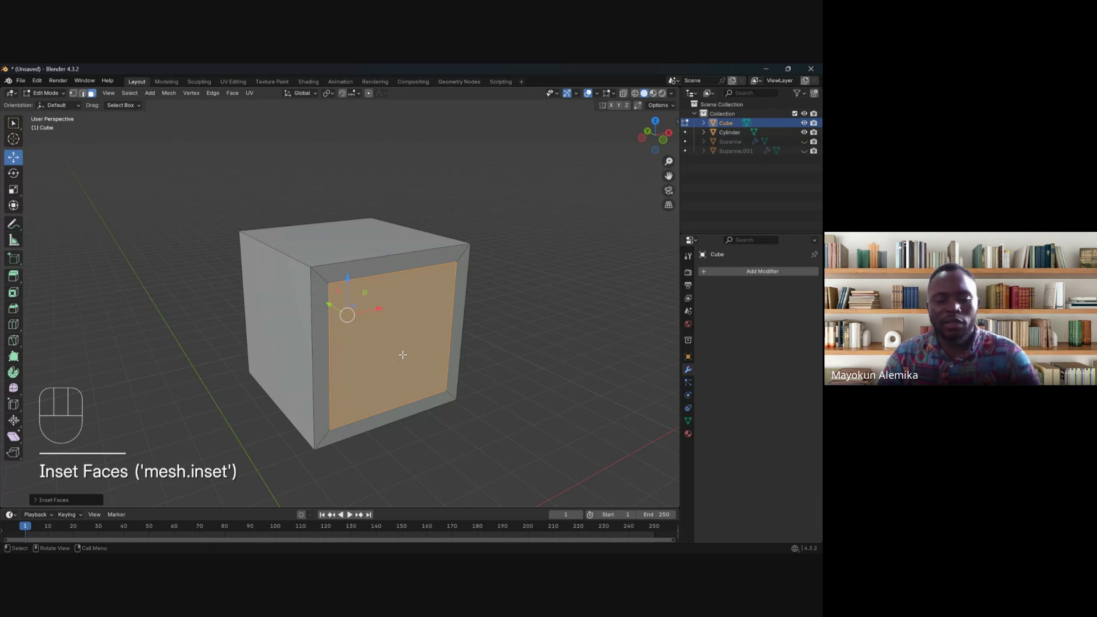
{"action": "key", "text": "x"}
{"action": "left_click", "coordinate": [402, 357]}
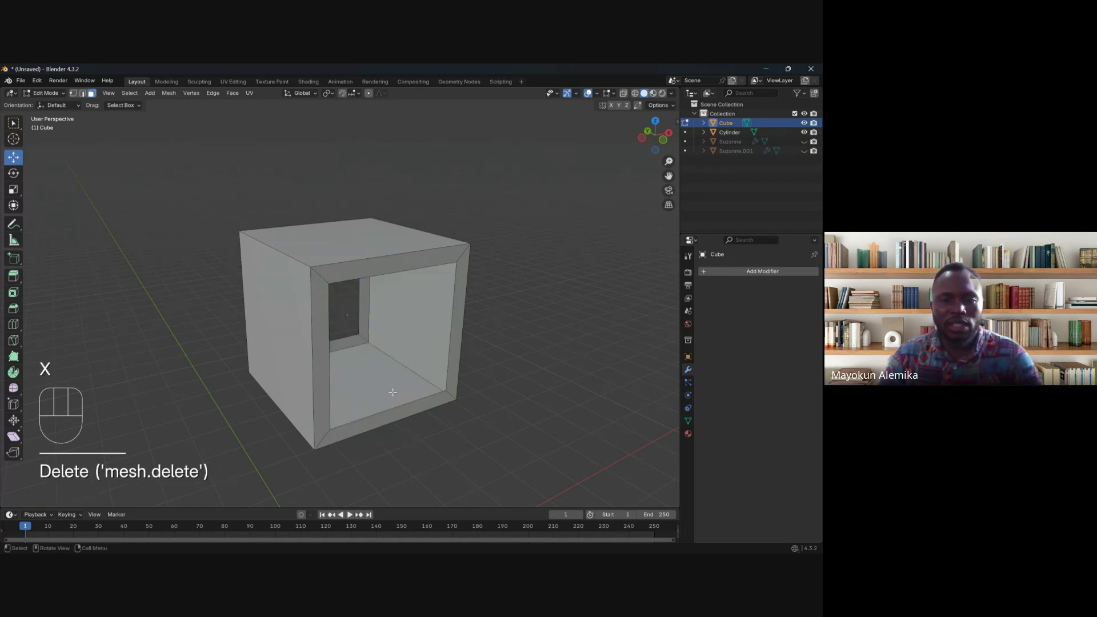
Step: Examine the square opening through the cube and its thin walls from several angles and distances
{"action": "middle_click_drag", "start_coordinate": [401, 357], "coordinate": [385, 311]}
{"action": "scroll", "coordinate": [409, 319], "scroll_direction": "up", "scroll_amount": 5}
{"action": "scroll", "coordinate": [349, 390], "scroll_direction": "down", "scroll_amount": 3}
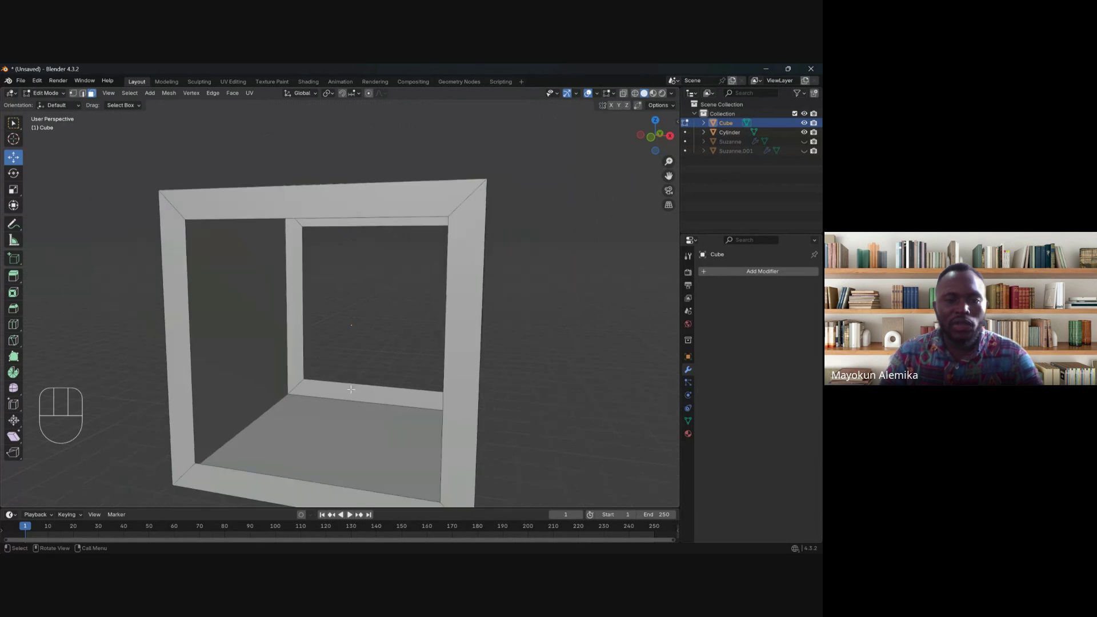
{"action": "scroll", "coordinate": [349, 390], "scroll_direction": "up", "scroll_amount": 1}
{"action": "scroll", "coordinate": [372, 373], "scroll_direction": "down", "scroll_amount": 5}
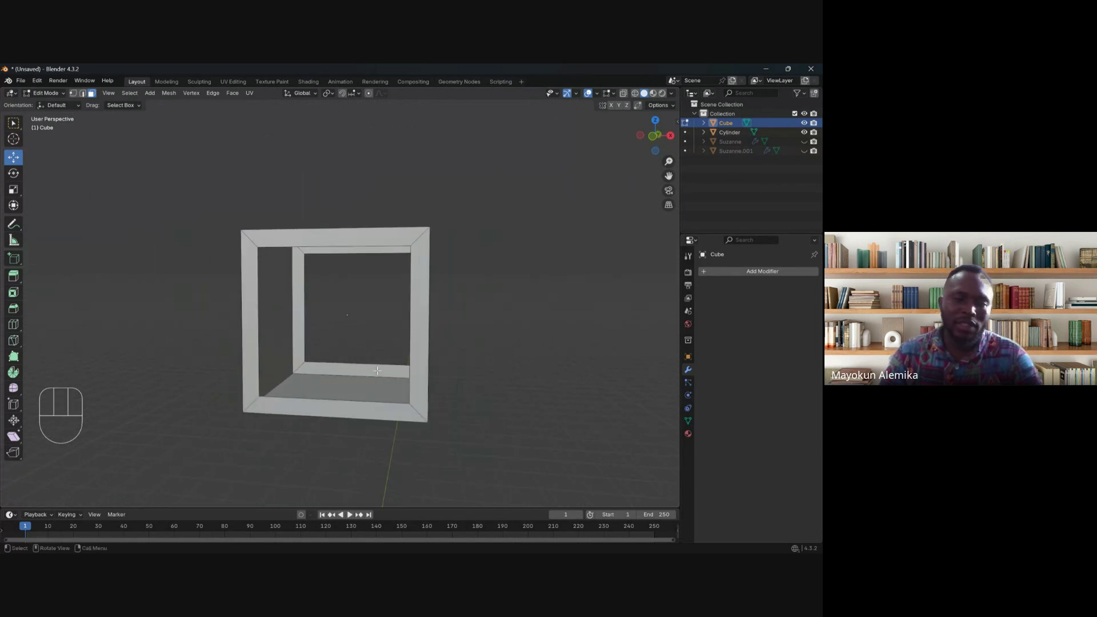
{"action": "middle_click_drag", "start_coordinate": [377, 387], "coordinate": [394, 391]}
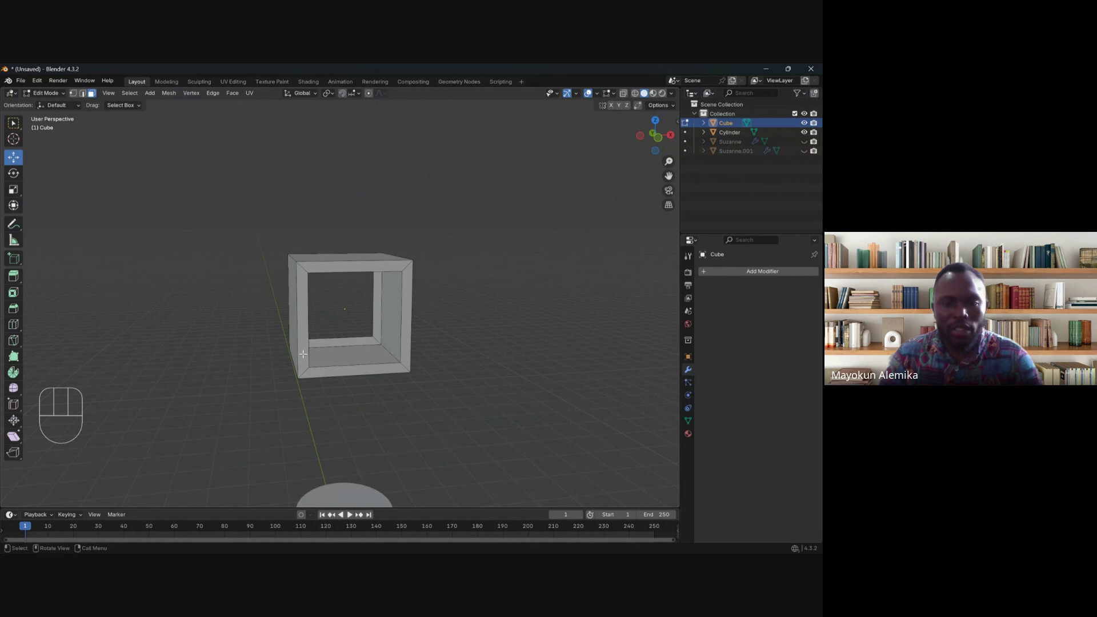
{"action": "scroll", "coordinate": [337, 340], "scroll_direction": "up", "scroll_amount": 3}
{"action": "middle_click_drag", "start_coordinate": [400, 389], "coordinate": [417, 316], "text": "shift"}
{"action": "scroll", "coordinate": [418, 316], "scroll_direction": "down", "scroll_amount": 4}
{"action": "middle_click_drag", "start_coordinate": [391, 436], "coordinate": [387, 446]}
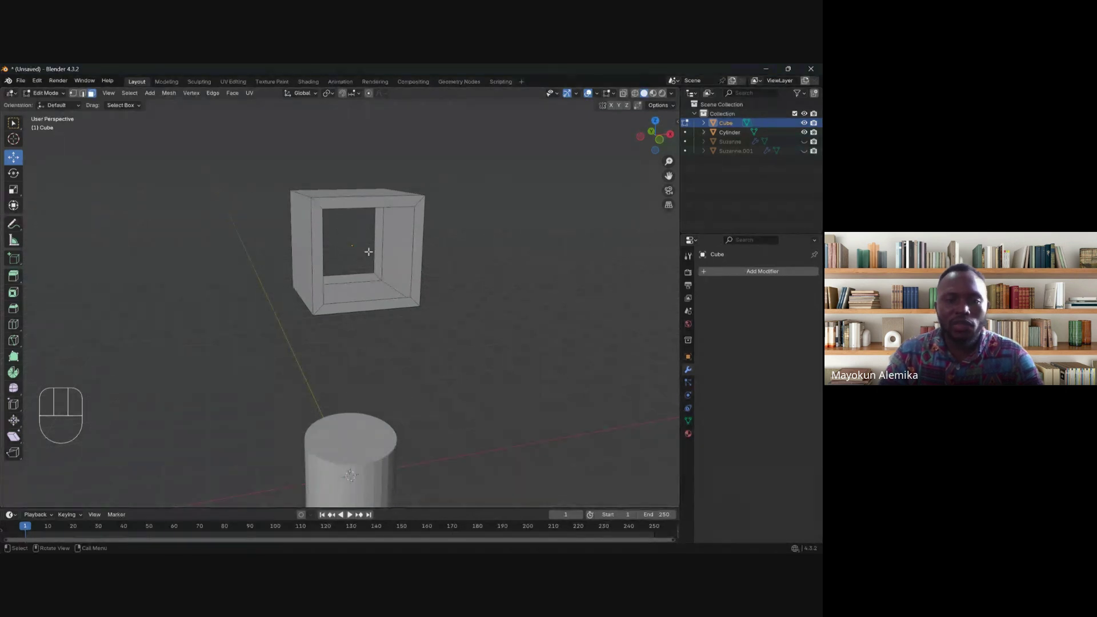
{"action": "scroll", "coordinate": [376, 236], "scroll_direction": "up", "scroll_amount": 2}
{"action": "middle_click_drag", "start_coordinate": [405, 282], "coordinate": [382, 285]}
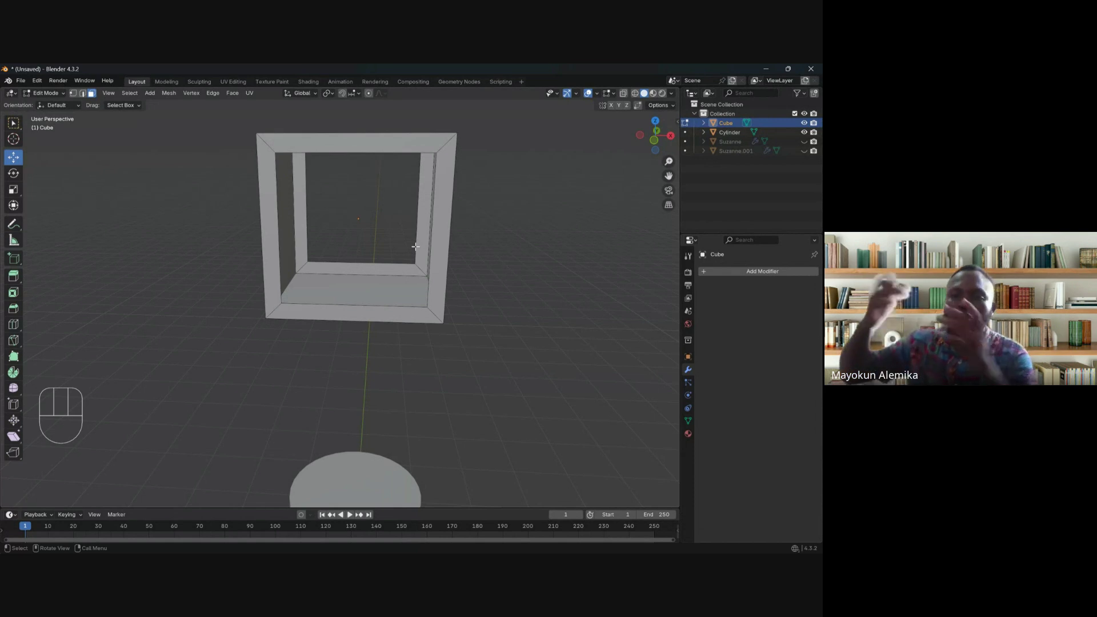
Step: Undo the face deletion and the inset on the cube, and return to Object Mode
{"action": "key", "text": "ctrl+z"}
{"action": "key", "text": "ctrl+z"}
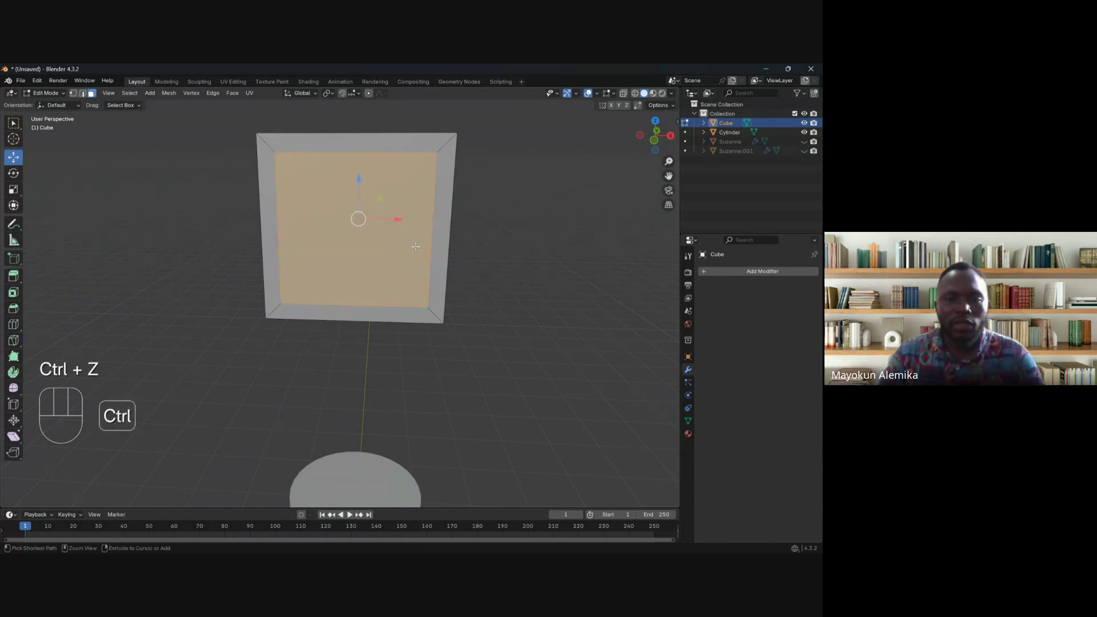
{"action": "scroll", "coordinate": [415, 246], "scroll_direction": "down", "scroll_amount": 5}
{"action": "middle_click_drag", "start_coordinate": [416, 246], "coordinate": [422, 283]}
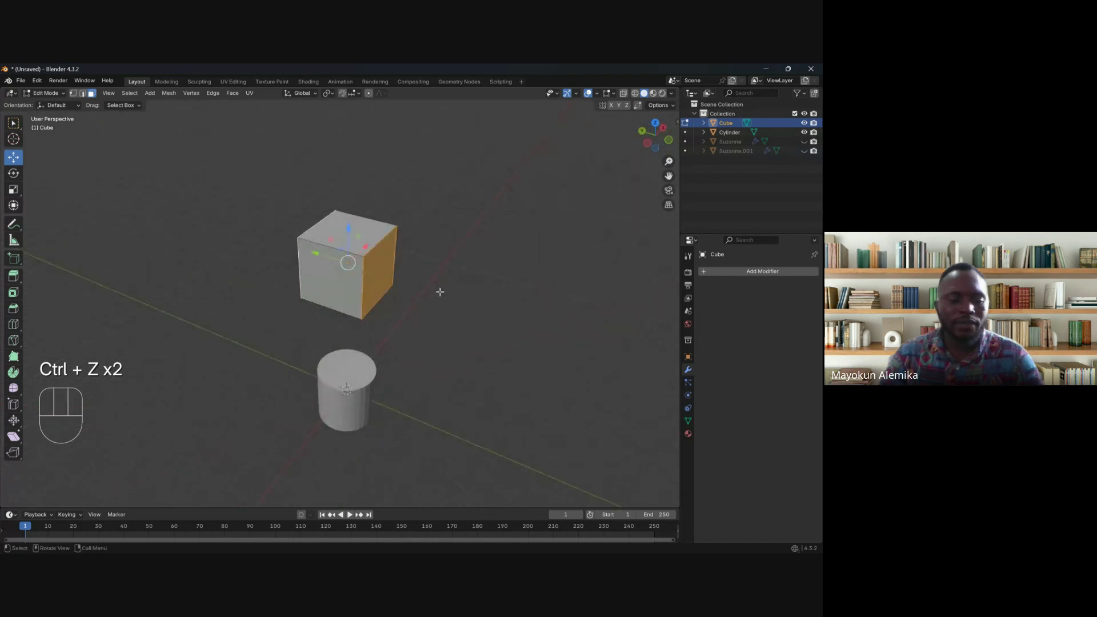
{"action": "key", "text": "Tab"}
Step: Move the cylinder straight up along Z until it sits inside the cube
{"action": "left_click", "coordinate": [350, 375]}
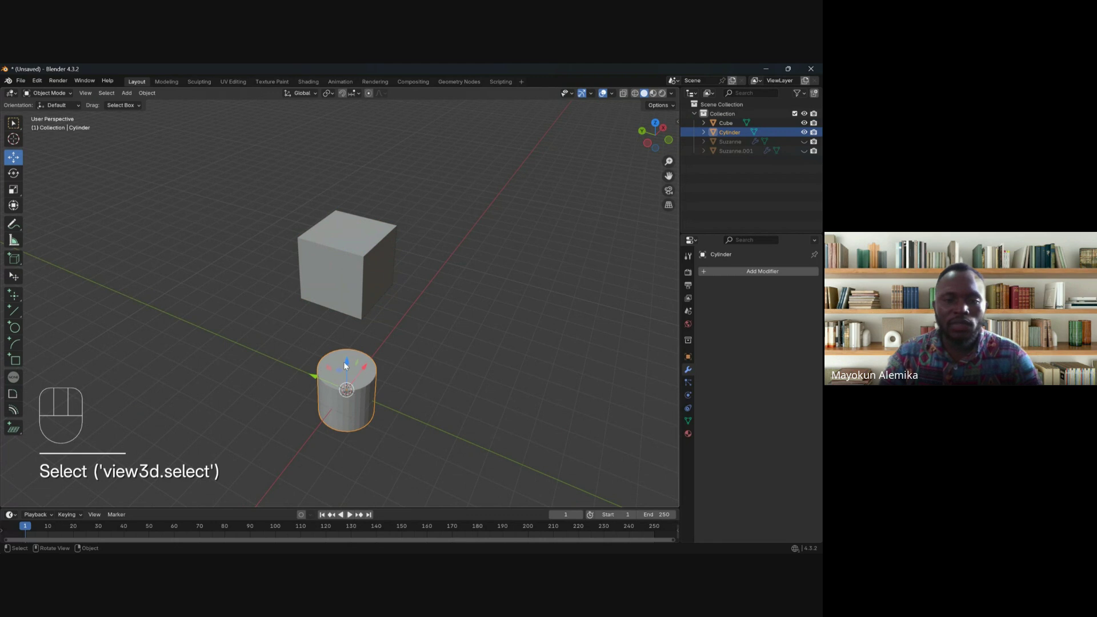
{"action": "left_click_drag", "start_coordinate": [345, 365], "coordinate": [362, 331]}
{"action": "left_click", "coordinate": [346, 265]}
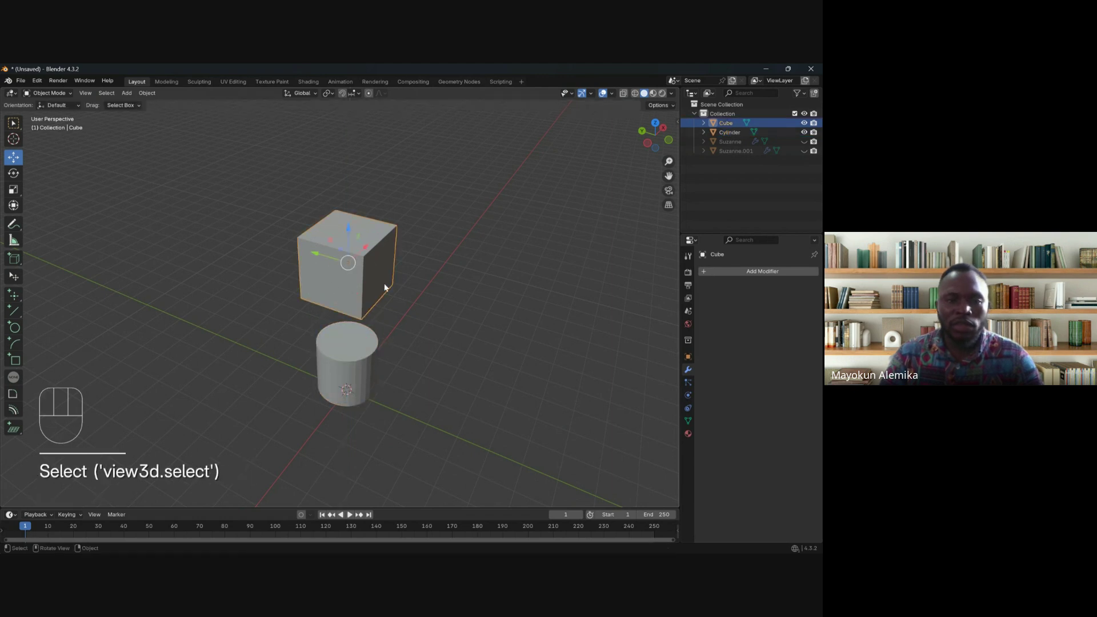
{"action": "left_click", "coordinate": [352, 364]}
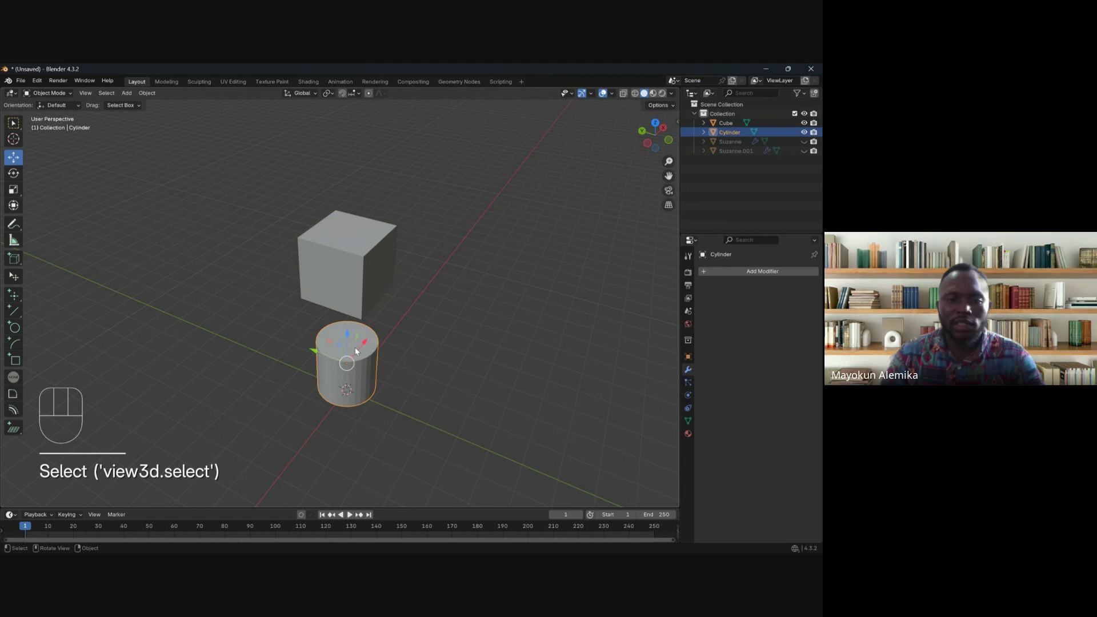
{"action": "left_click_drag", "start_coordinate": [346, 334], "coordinate": [337, 232]}
{"action": "middle_click_drag", "start_coordinate": [337, 232], "coordinate": [354, 308]}
{"action": "key", "text": "r"}
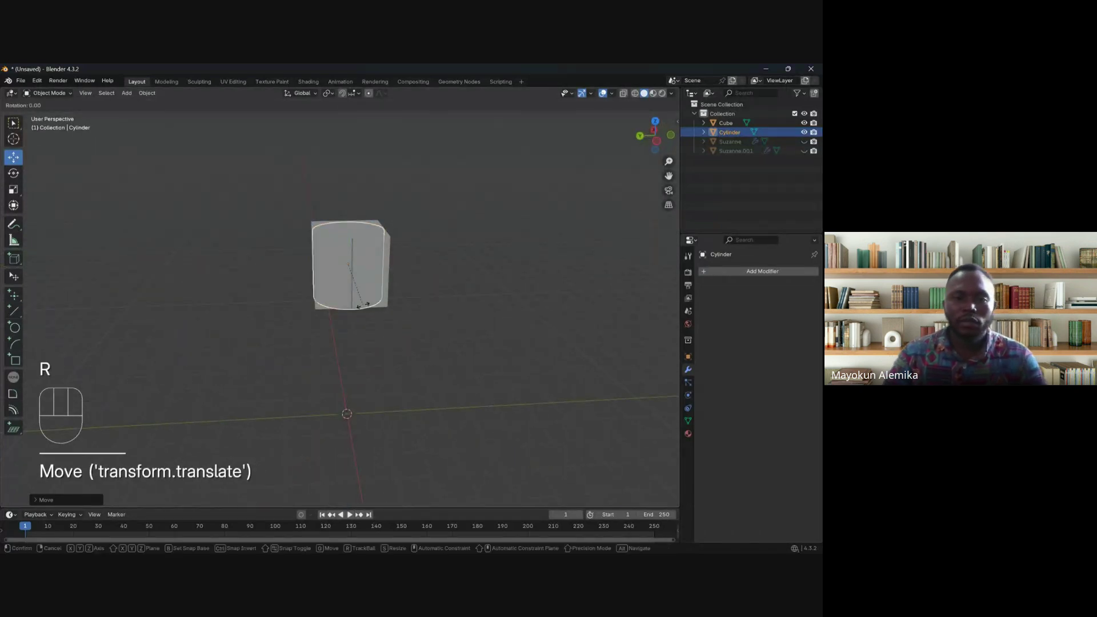
{"action": "key", "text": "s"}
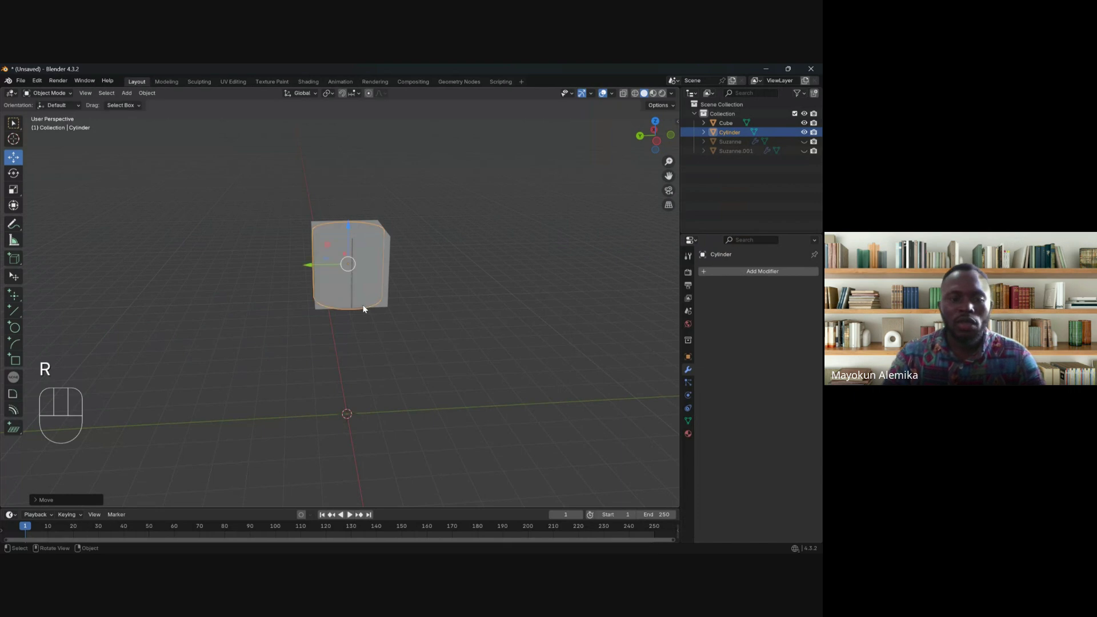
{"action": "right_click", "coordinate": [457, 348]}
Step: Narrow the cylinder to about half its width in X and Y, and enlarge it uniformly until it protrudes above and below the cube
{"action": "key", "text": "s"}
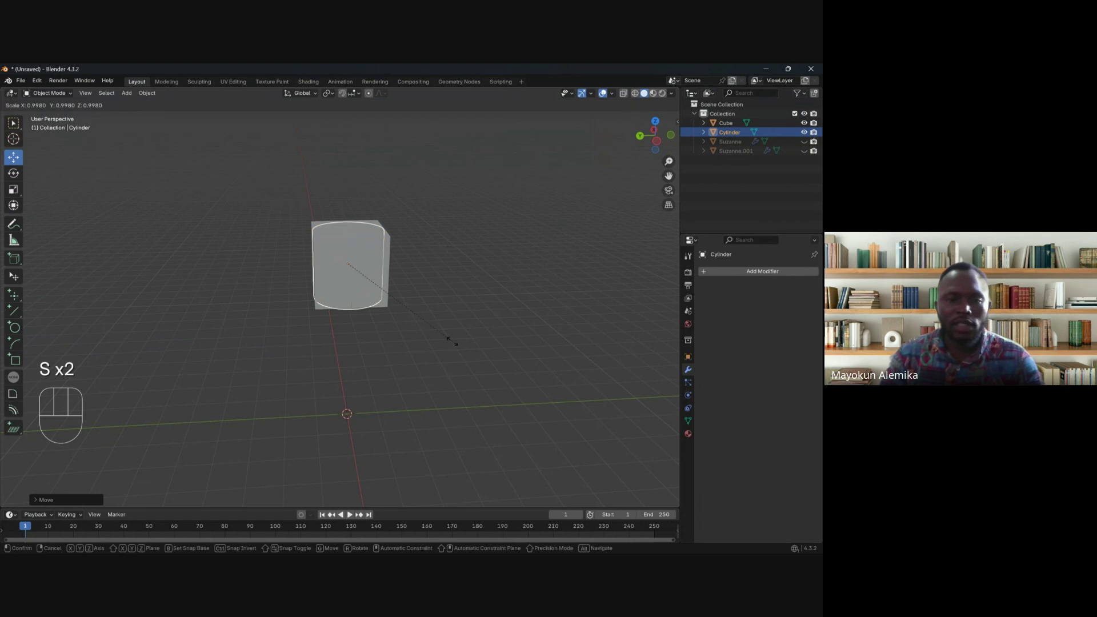
{"action": "key", "text": "shift+z"}
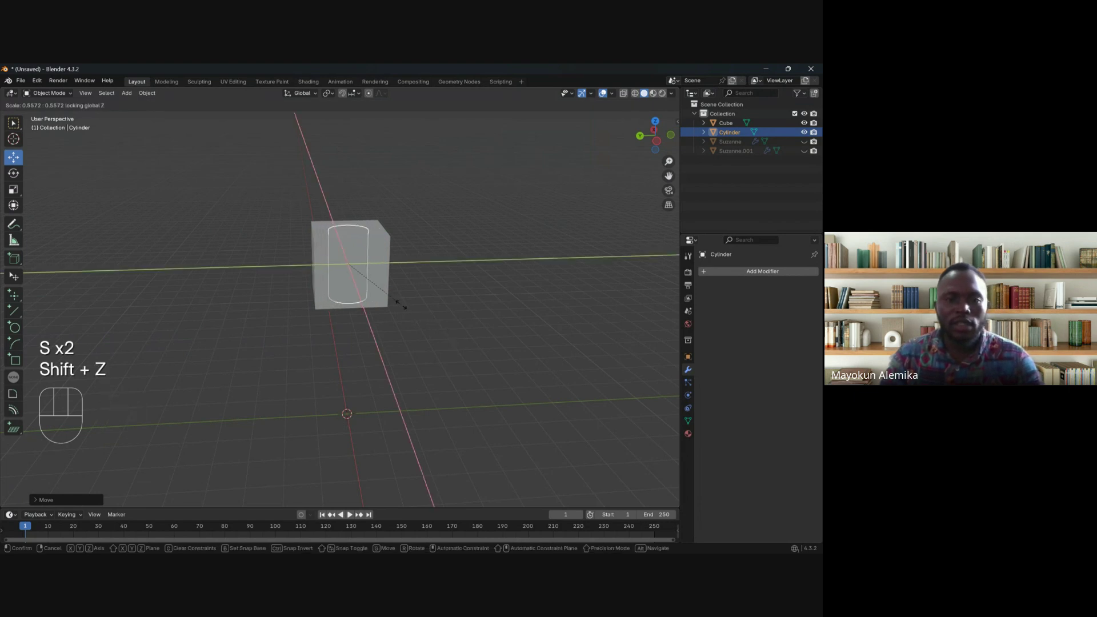
{"action": "left_click", "coordinate": [393, 296]}
{"action": "key", "text": "s"}
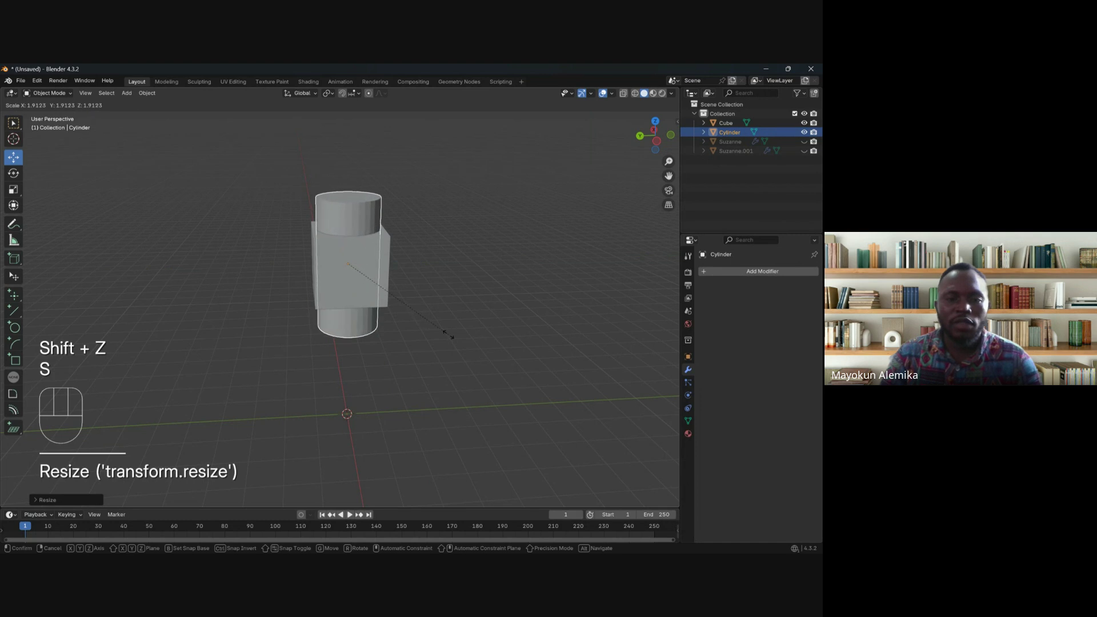
{"action": "left_click", "coordinate": [400, 294]}
Step: Select the cube that surrounds the cylinder
{"action": "middle_click_drag", "start_coordinate": [395, 287], "coordinate": [378, 250]}
{"action": "scroll", "coordinate": [344, 234], "scroll_direction": "up", "scroll_amount": 3}
{"action": "scroll", "coordinate": [429, 227], "scroll_direction": "down", "scroll_amount": 4}
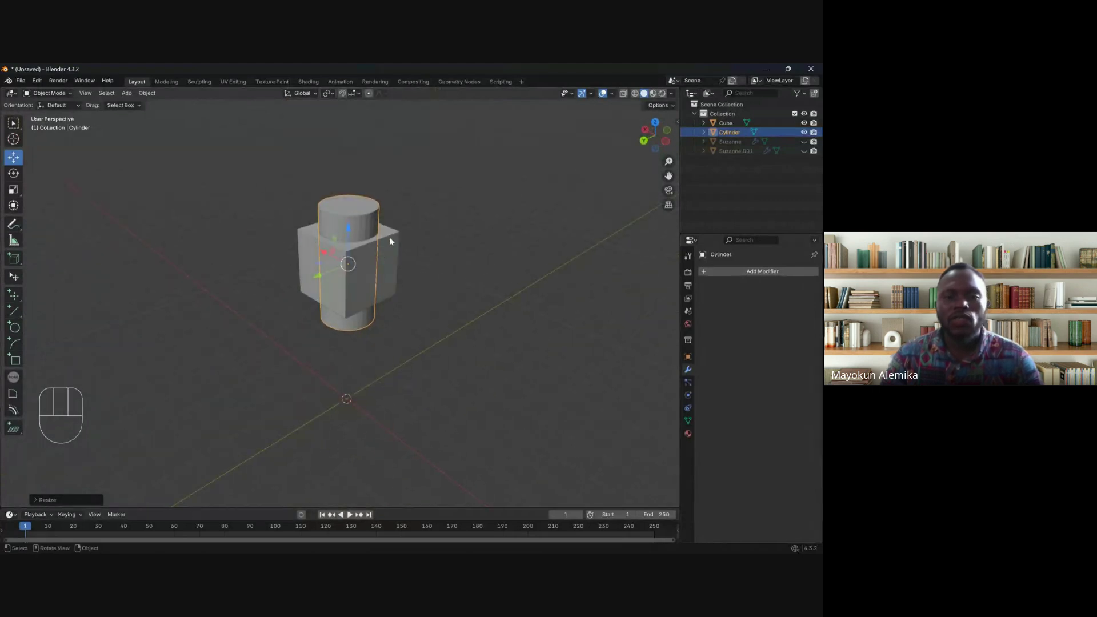
{"action": "left_click", "coordinate": [392, 239]}
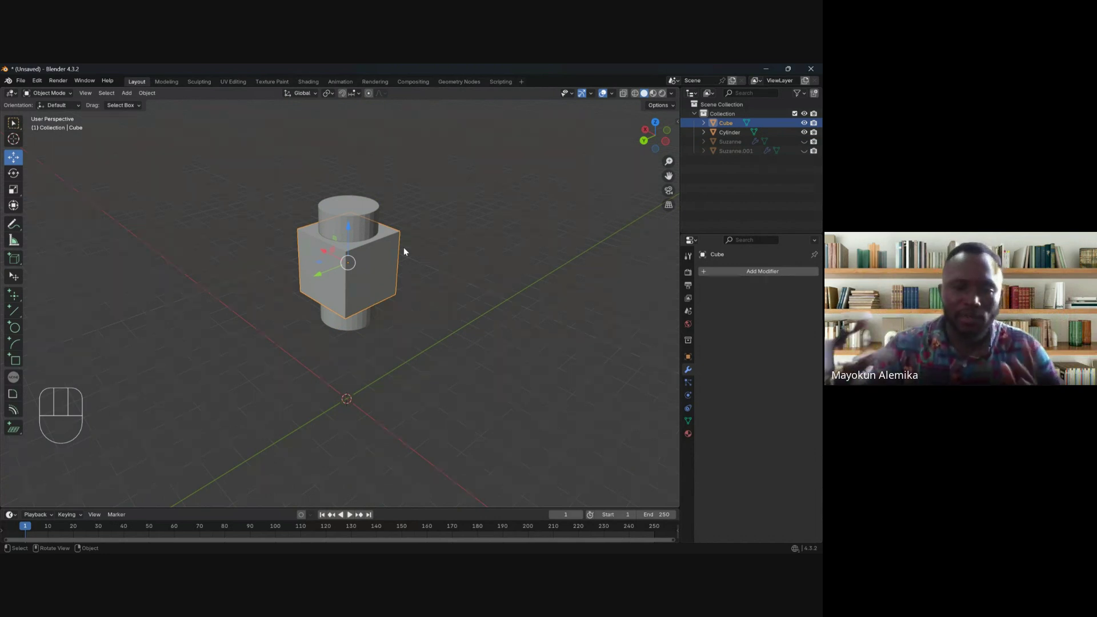
Step: Add a Boolean modifier to the cube around the cylinder
{"action": "scroll", "coordinate": [397, 238], "scroll_direction": "up", "scroll_amount": 4}
{"action": "middle_click_drag", "start_coordinate": [334, 252], "coordinate": [356, 316], "text": "shift"}
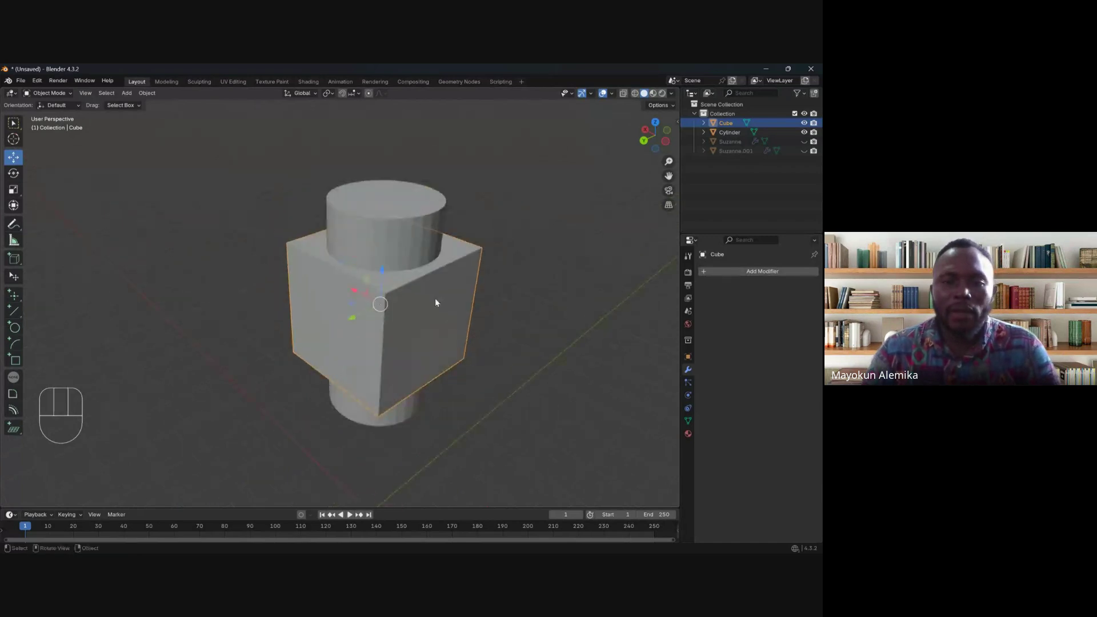
{"action": "left_click", "coordinate": [462, 259]}
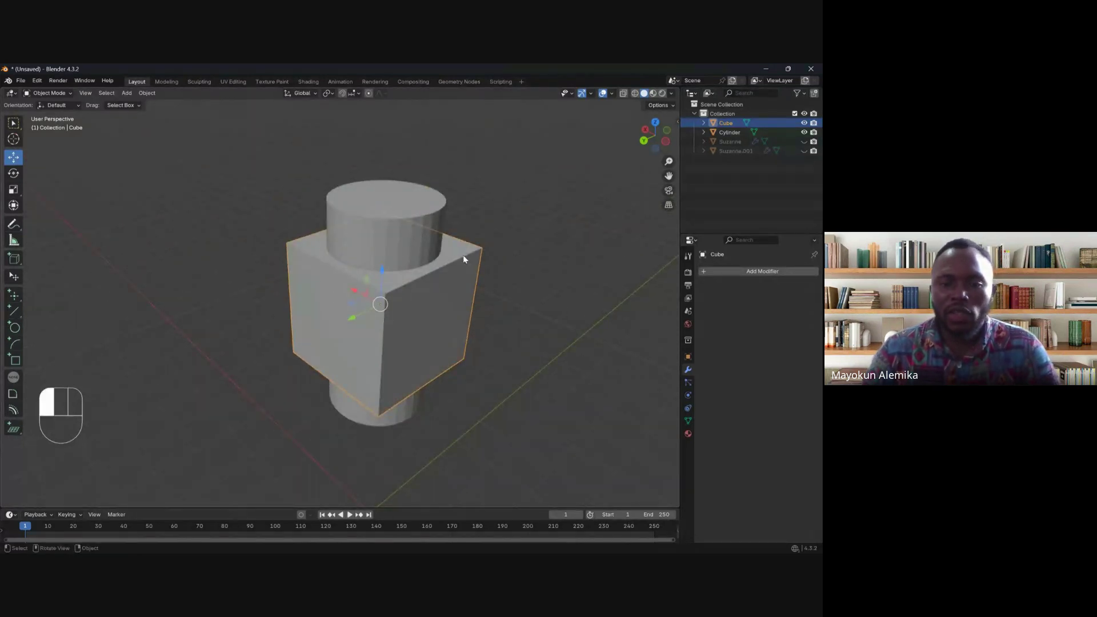
{"action": "left_click", "coordinate": [775, 273]}
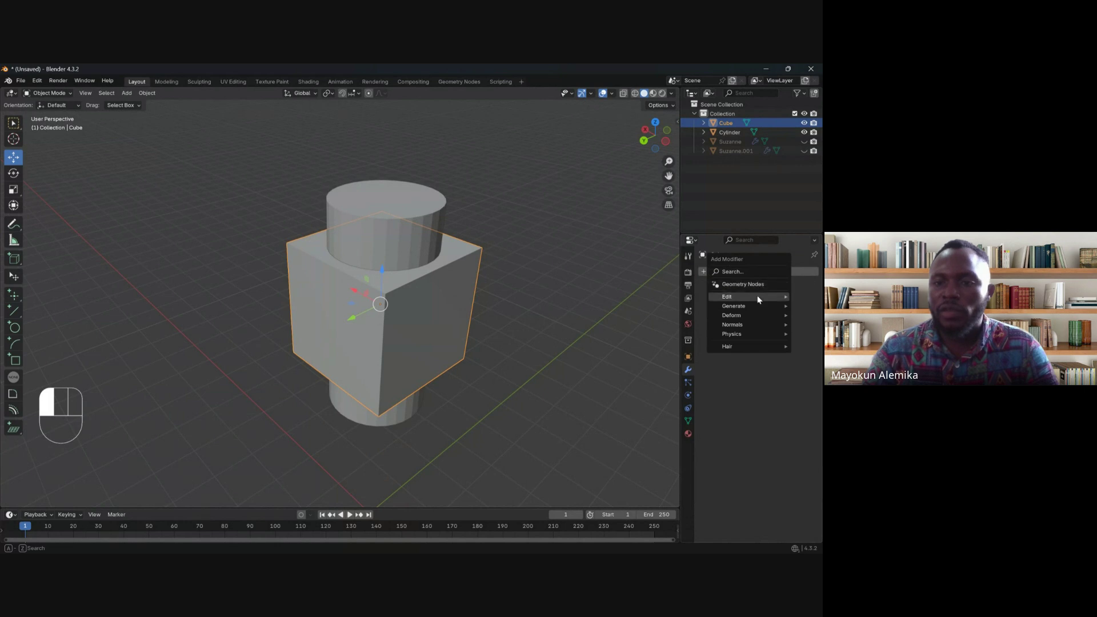
{"action": "mouse_move", "coordinate": [753, 305]}
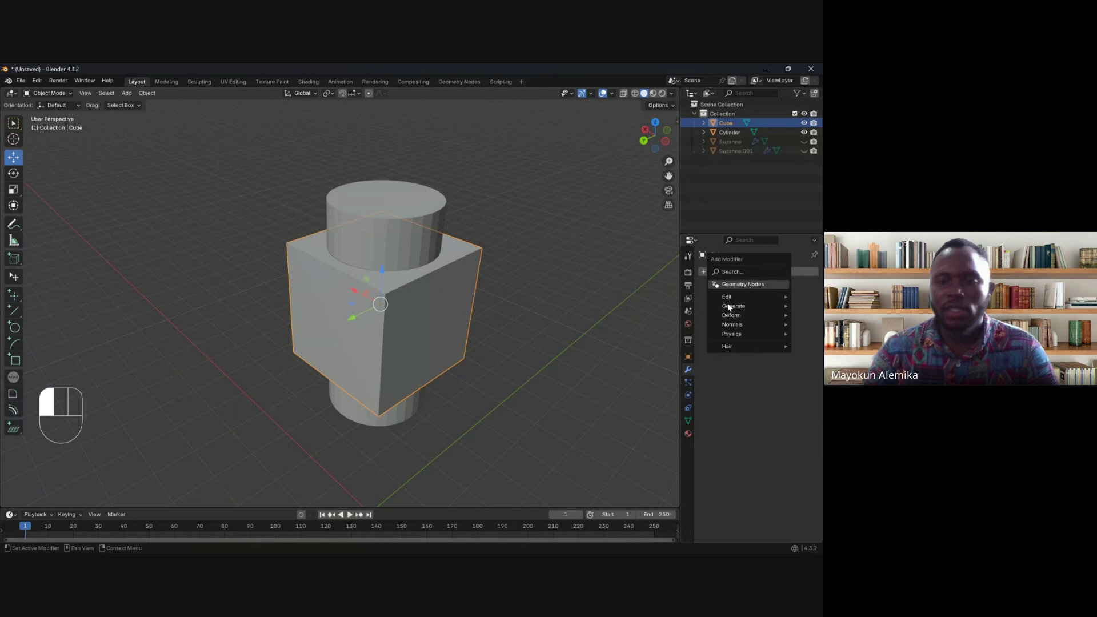
{"action": "left_click", "coordinate": [742, 271]}
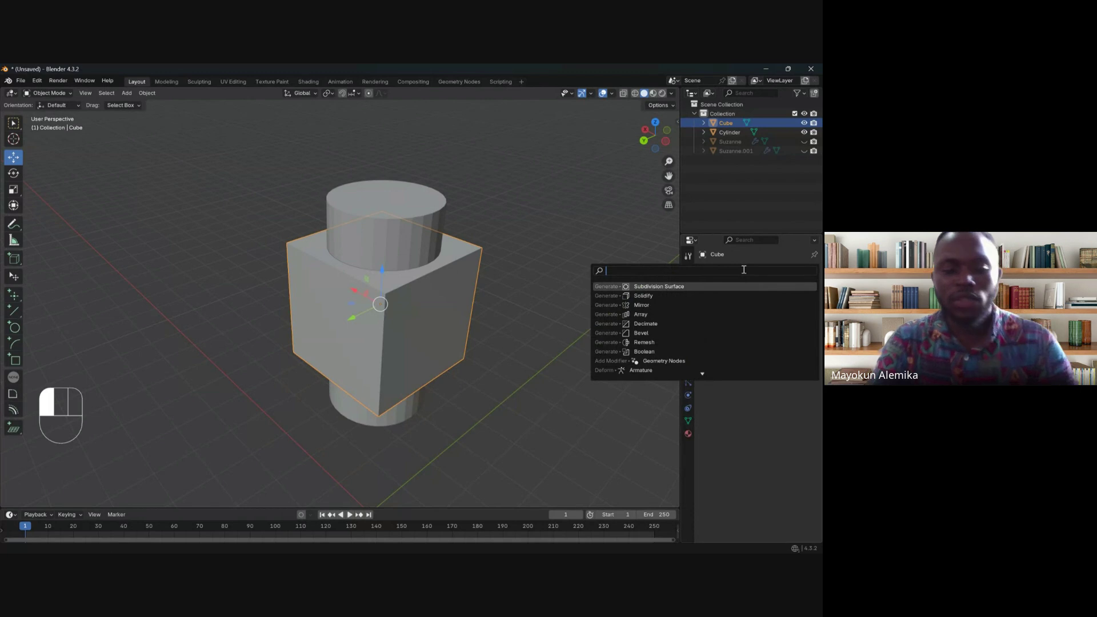
{"action": "type", "text": "boo"}
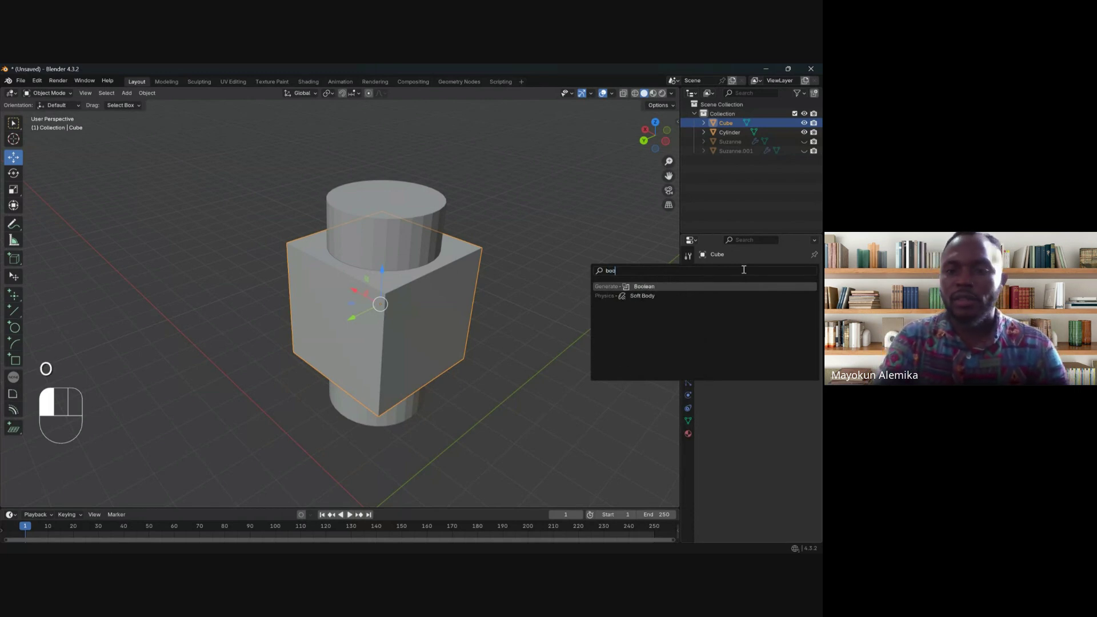
{"action": "type", "text": "l"}
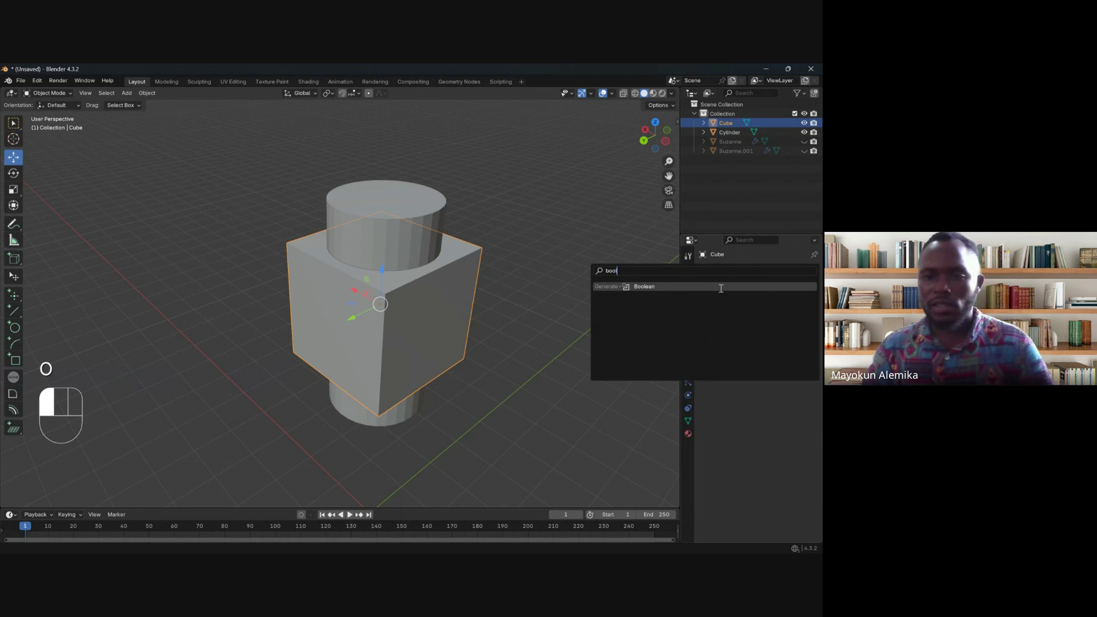
{"action": "left_click", "coordinate": [643, 286]}
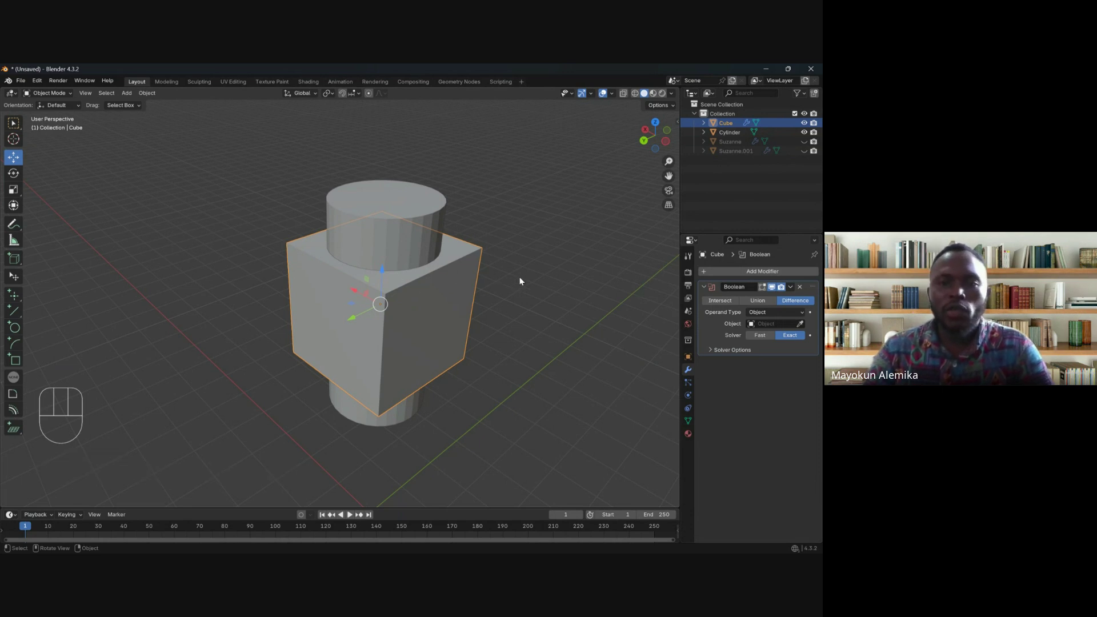
Step: Switch the viewport shading to Wireframe to see the cylinder inside the cube
{"action": "key", "text": "z"}
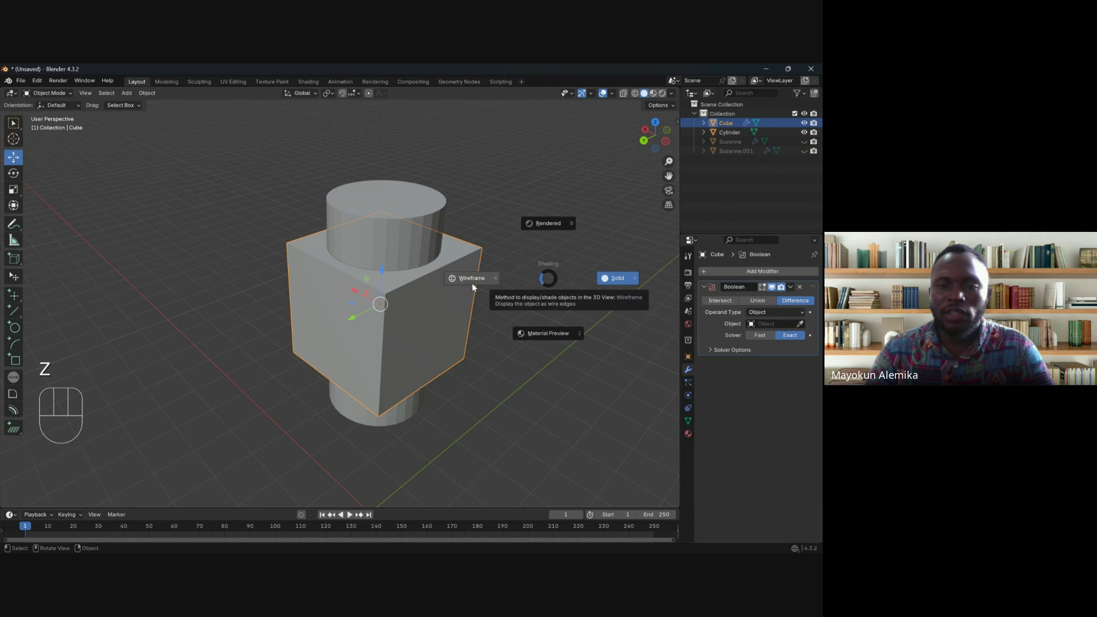
{"action": "left_click", "coordinate": [473, 280]}
{"action": "mouse_move", "coordinate": [425, 301]}
{"action": "middle_mouse_down"}
{"action": "mouse_move", "coordinate": [399, 330]}
{"action": "mouse_move", "coordinate": [444, 292]}
{"action": "mouse_move", "coordinate": [400, 292]}
{"action": "mouse_move", "coordinate": [441, 287]}
{"action": "middle_mouse_up"}
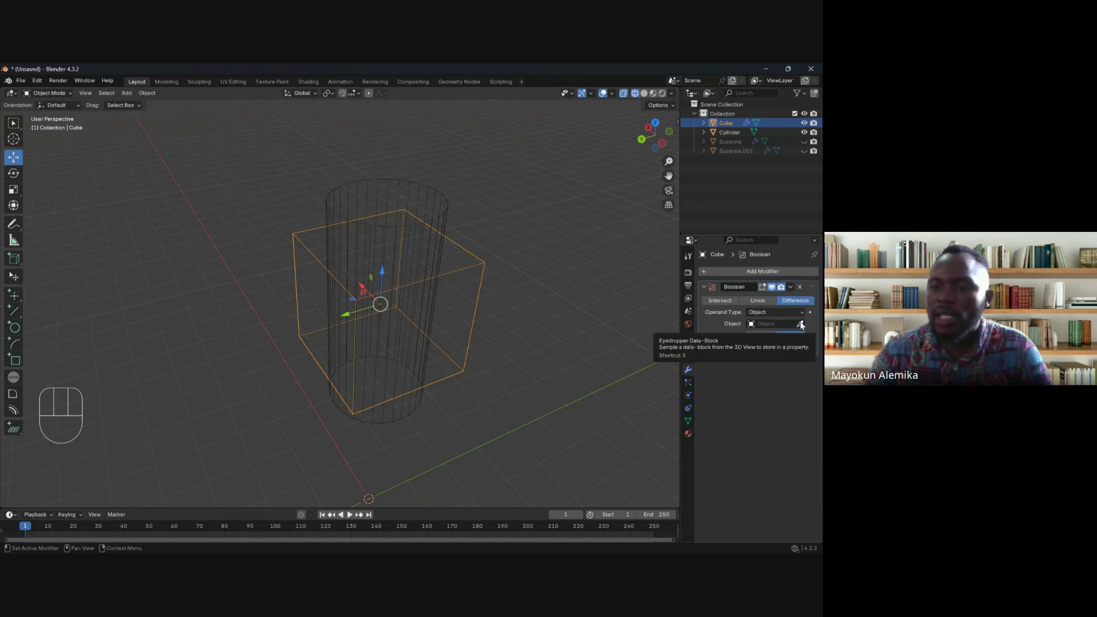
Step: Choose Cylinder by name as the Boolean modifier's object, and clear that choice again
{"action": "left_click", "coordinate": [777, 325]}
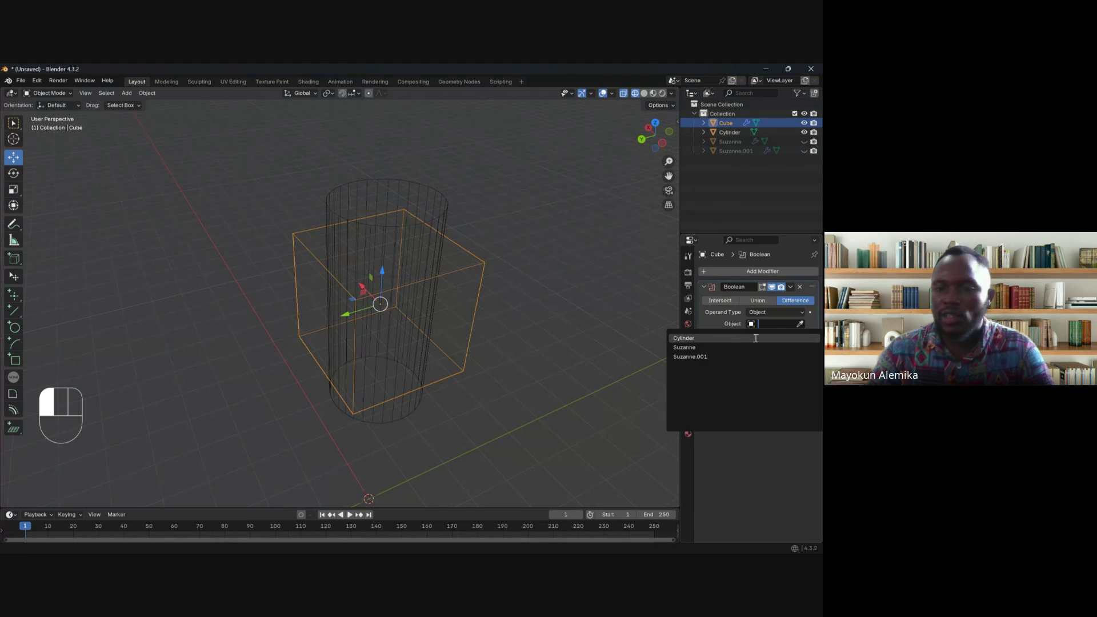
{"action": "left_click", "coordinate": [727, 339]}
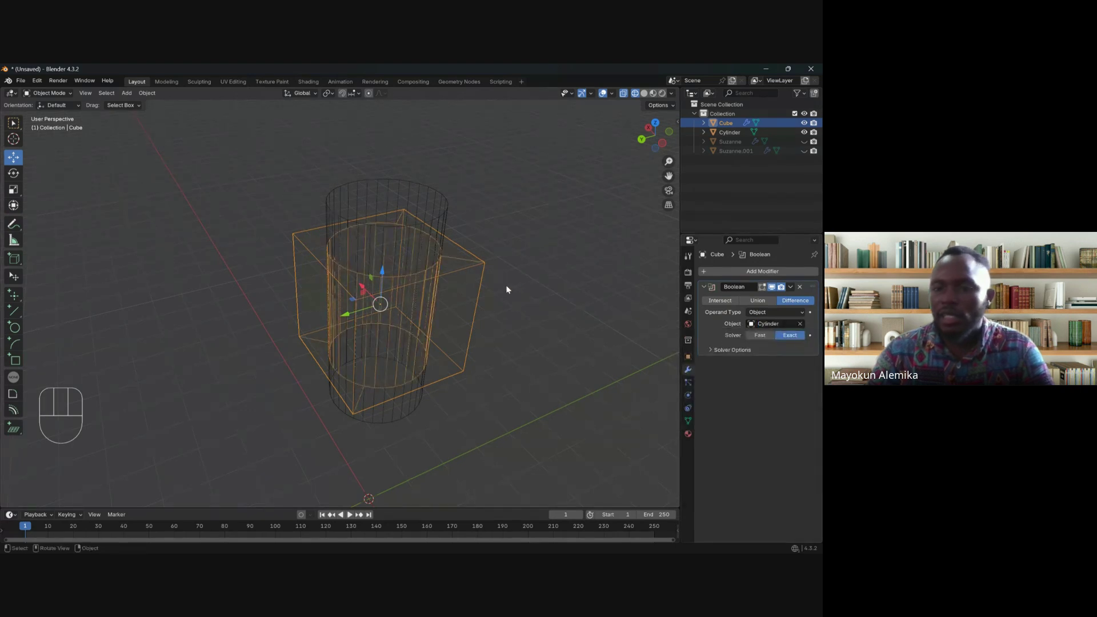
{"action": "left_click", "coordinate": [800, 324]}
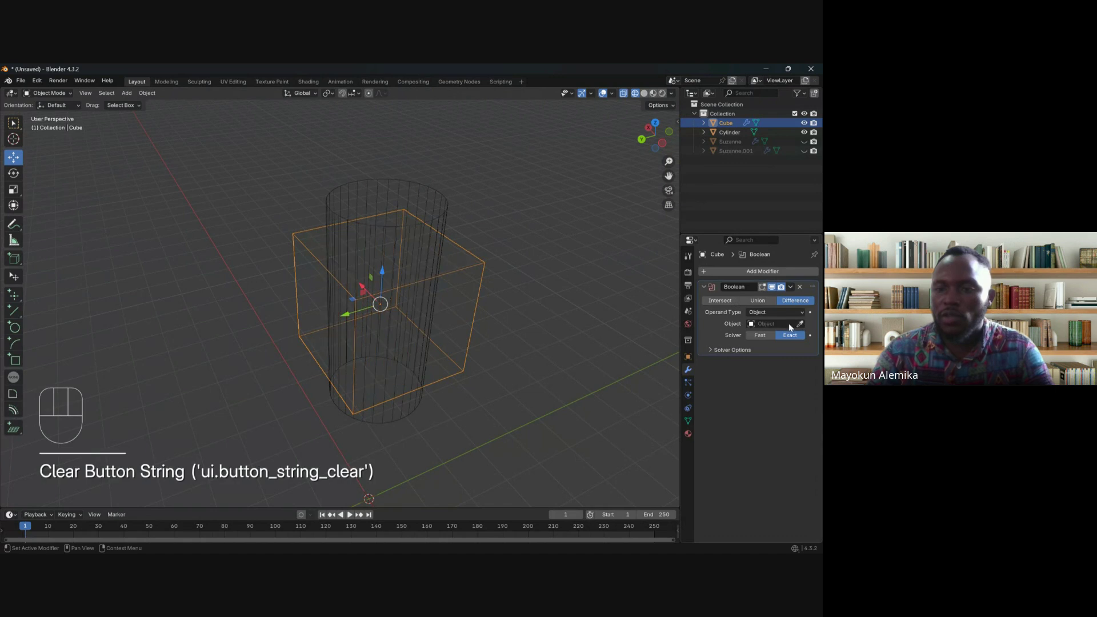
Step: Assign the cylinder as the object of the cube's Difference Boolean by sampling it with the eyedropper in the viewport
{"action": "left_click", "coordinate": [800, 324]}
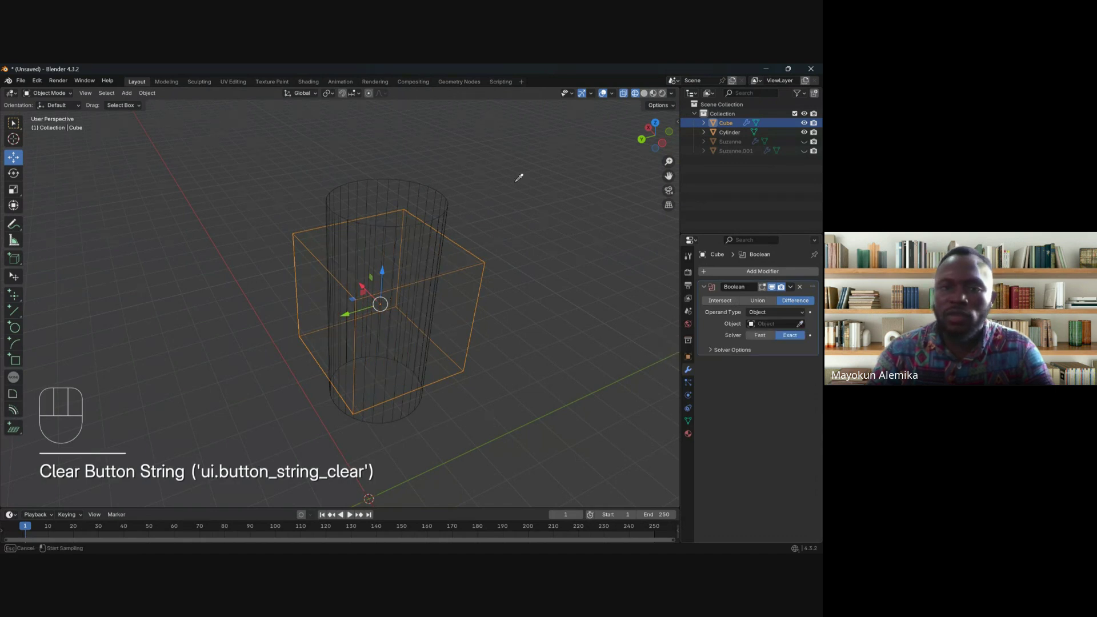
{"action": "left_click", "coordinate": [443, 189]}
{"action": "scroll", "coordinate": [396, 276], "scroll_direction": "up", "scroll_amount": 5}
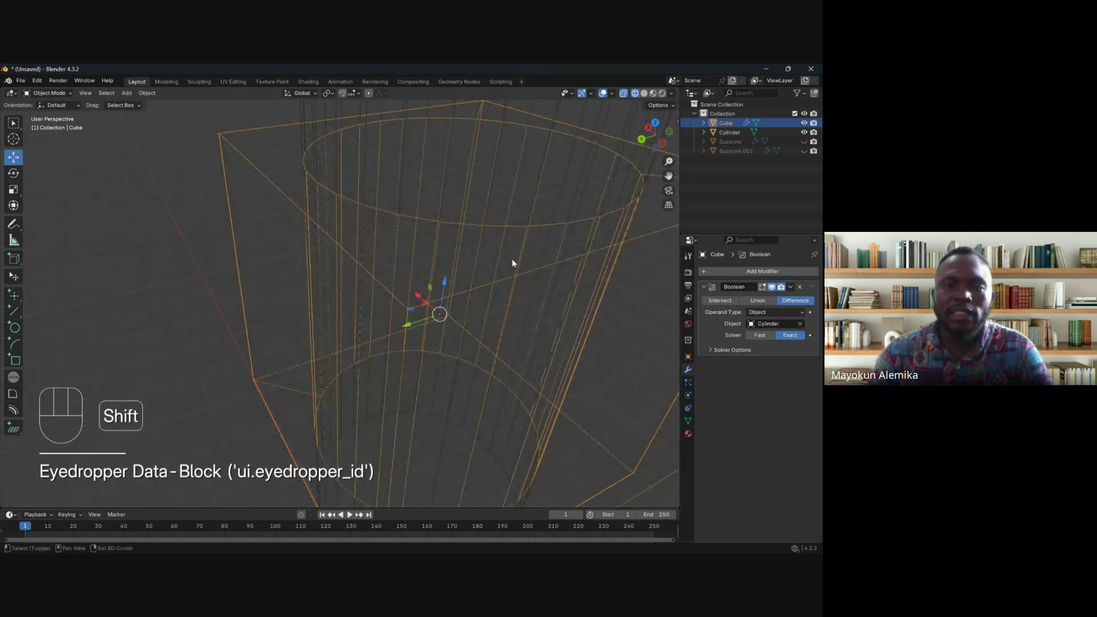
{"action": "scroll", "coordinate": [472, 269], "scroll_direction": "down", "scroll_amount": 5}
{"action": "middle_click_drag", "start_coordinate": [512, 262], "coordinate": [379, 298], "text": "shift"}
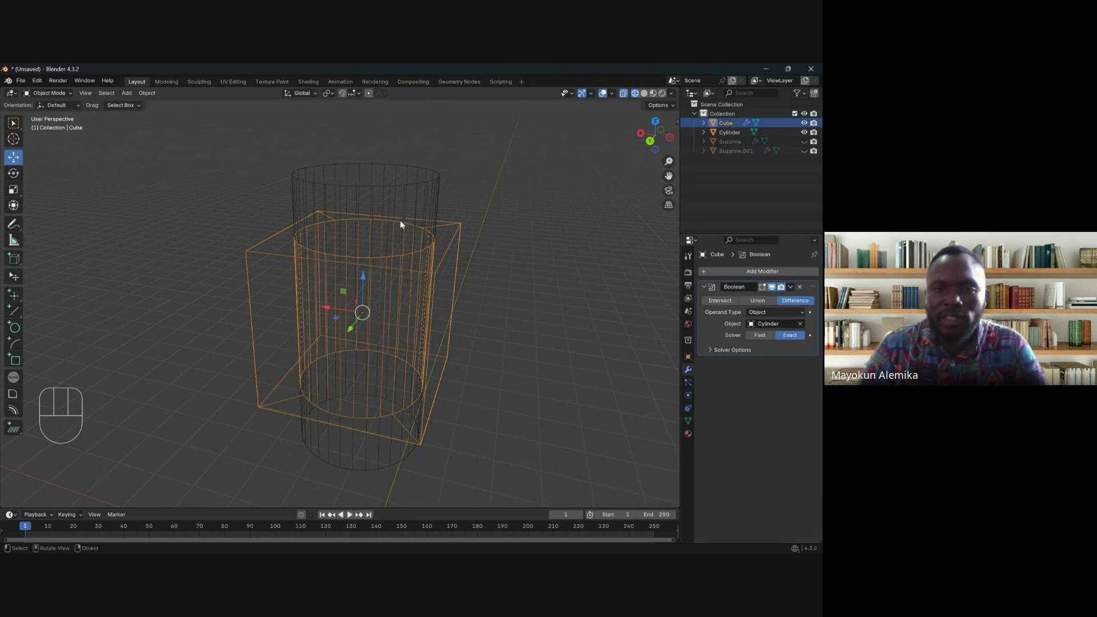
Step: Select the cylinder that cuts through the cube, leaving it in place
{"action": "middle_click_drag", "start_coordinate": [437, 318], "coordinate": [358, 244]}
{"action": "left_click", "coordinate": [405, 184]}
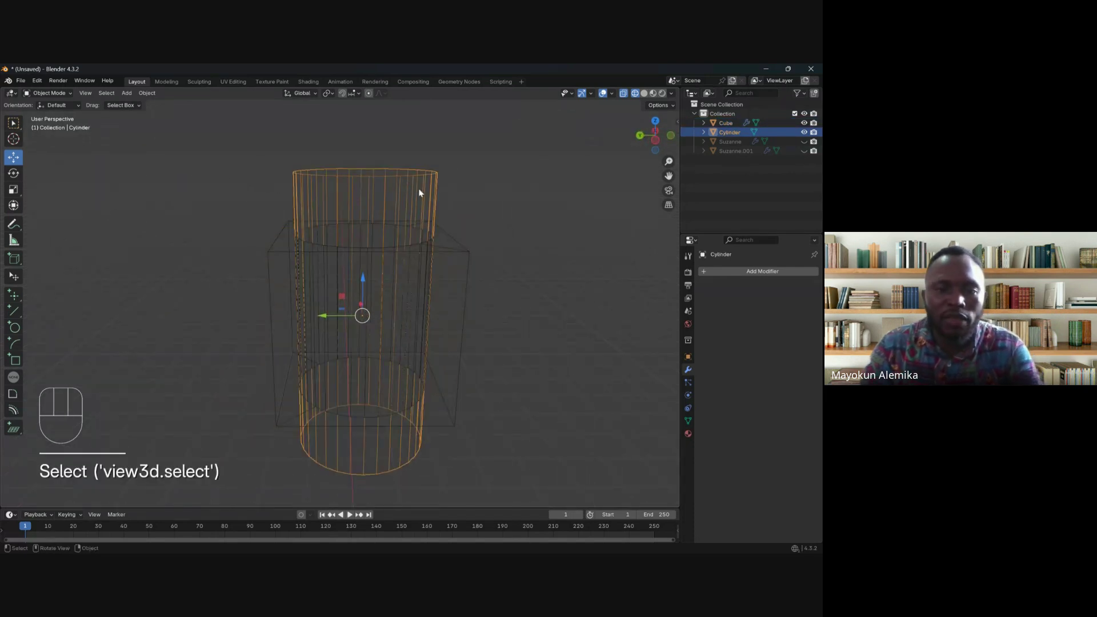
{"action": "key", "text": "g"}
{"action": "right_click", "coordinate": [448, 205]}
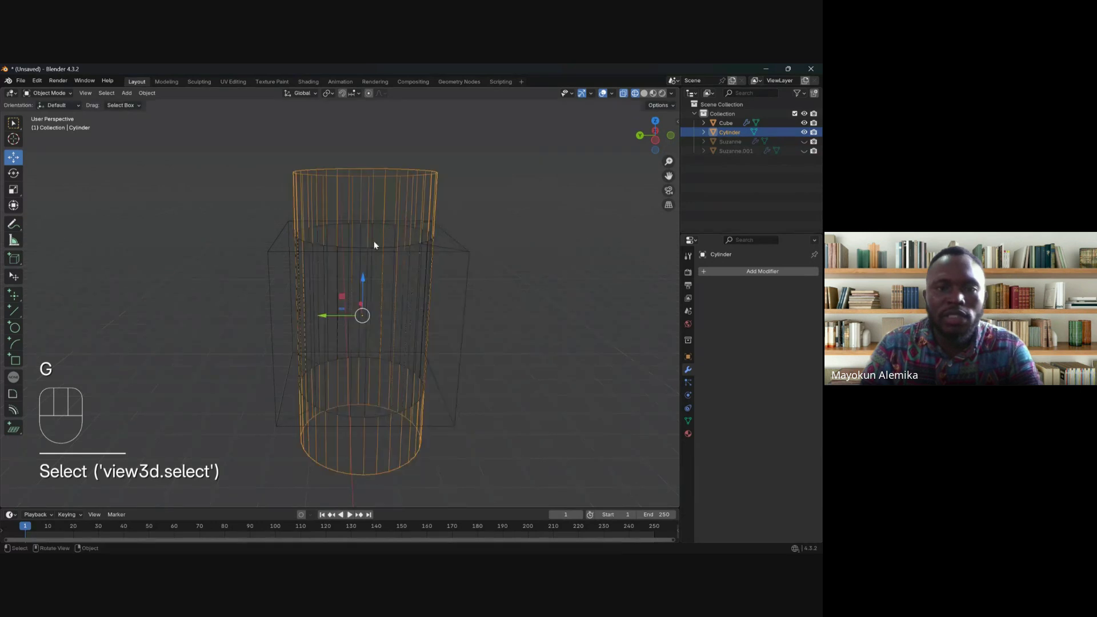
Step: Check the cylinder and cube in Solid shading, and return the viewport to Wireframe
{"action": "middle_click_drag", "start_coordinate": [374, 241], "coordinate": [331, 293]}
{"action": "scroll", "coordinate": [384, 300], "scroll_direction": "up", "scroll_amount": 3}
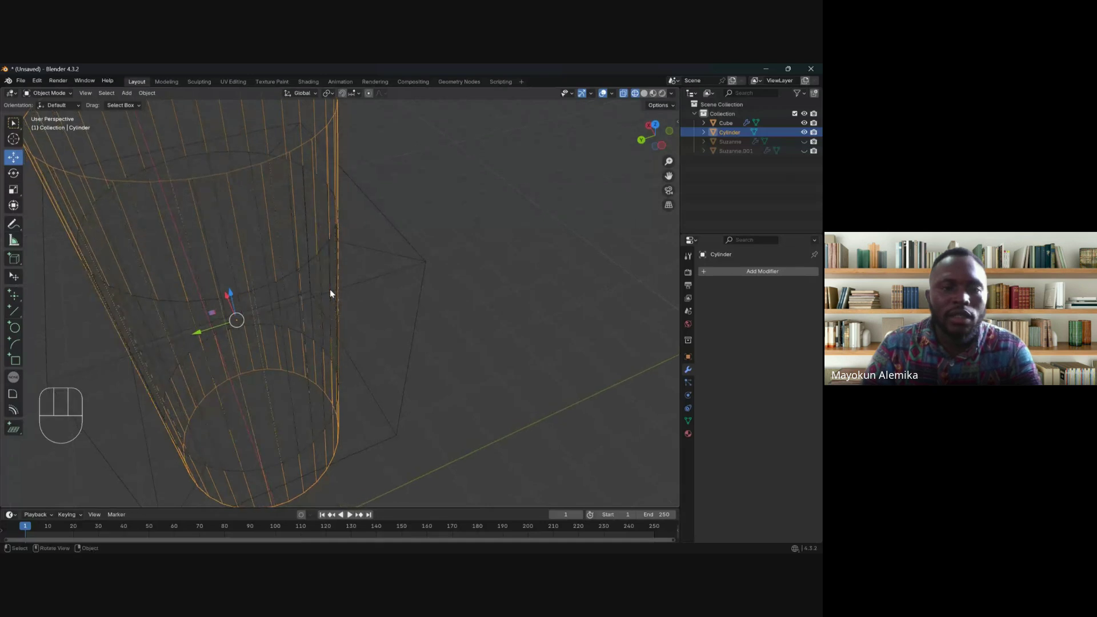
{"action": "key", "text": "z"}
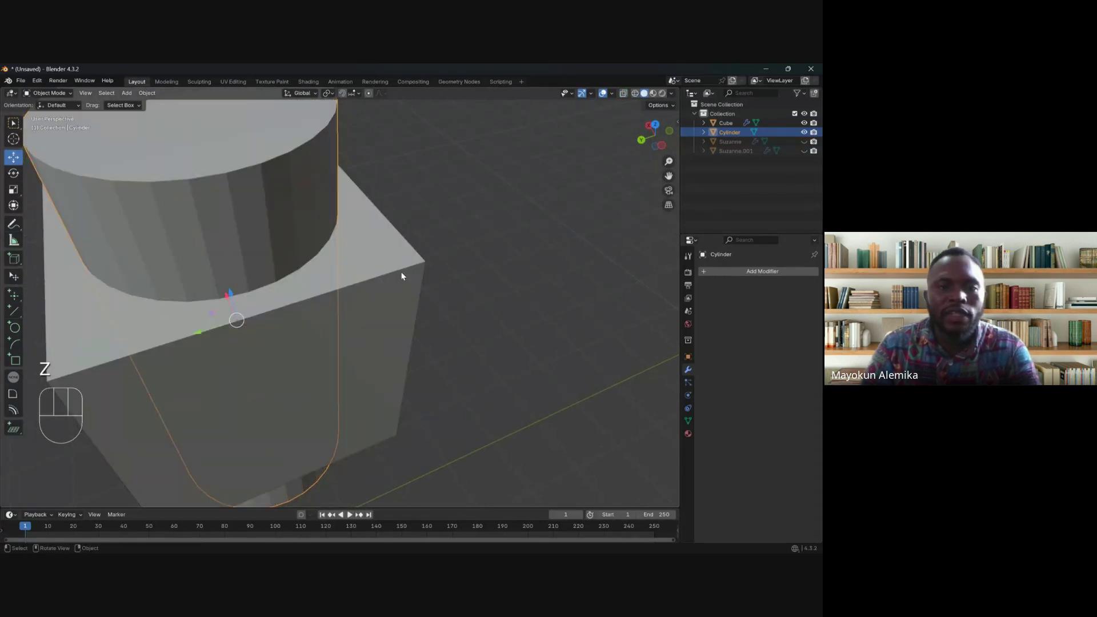
{"action": "key", "text": "z"}
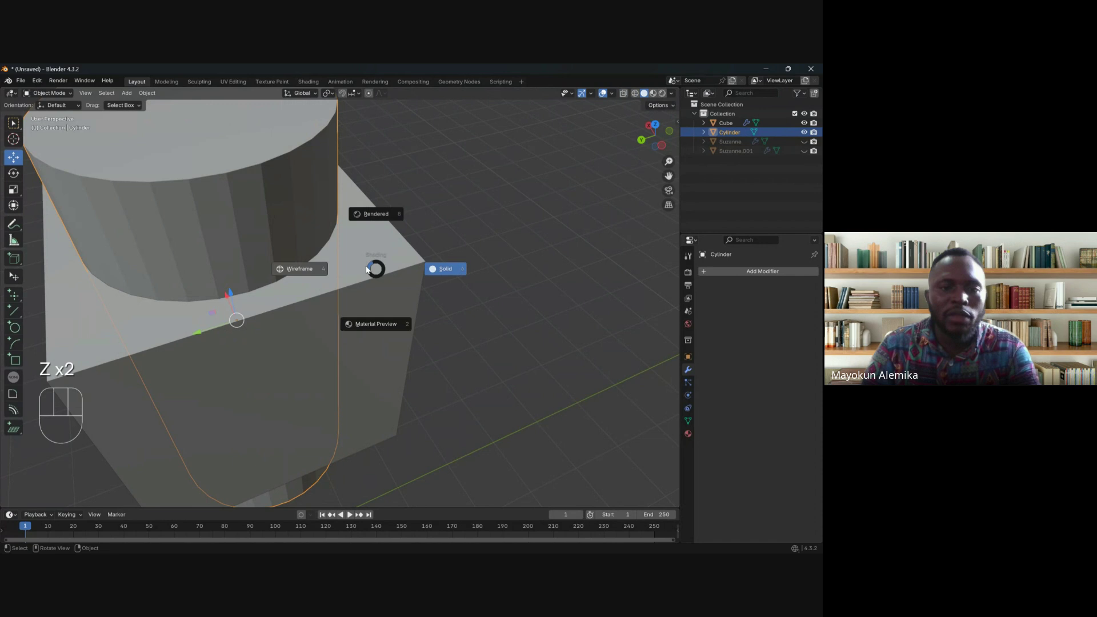
{"action": "left_click", "coordinate": [298, 268]}
{"action": "scroll", "coordinate": [303, 241], "scroll_direction": "down", "scroll_amount": 3}
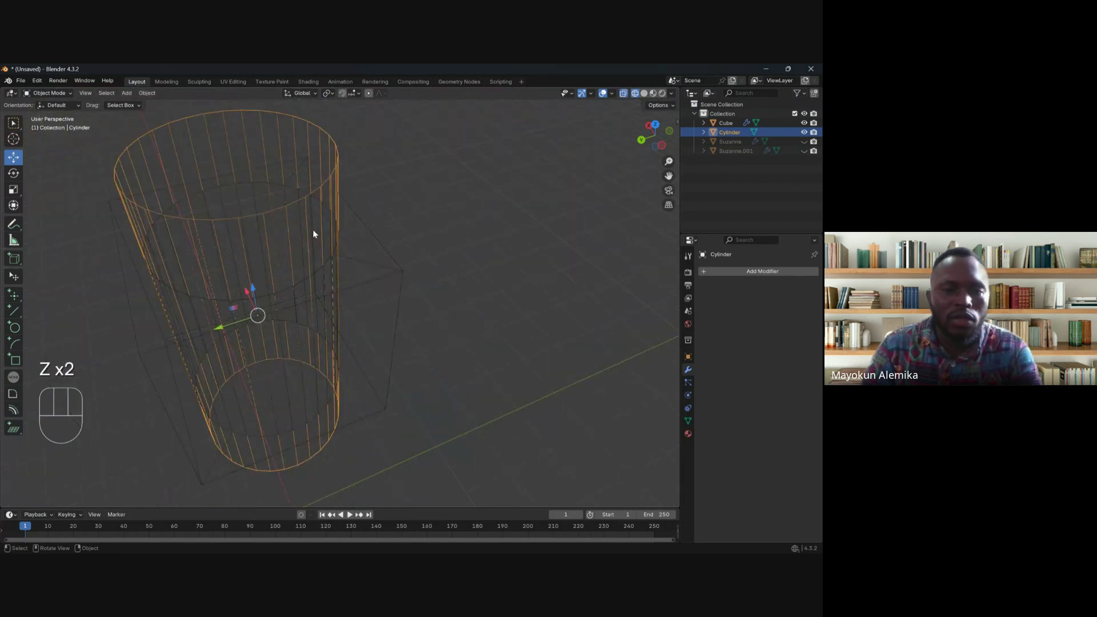
Step: Move the cylinder freely off-centre within the cube and inspect how the cut follows it
{"action": "key", "text": "g"}
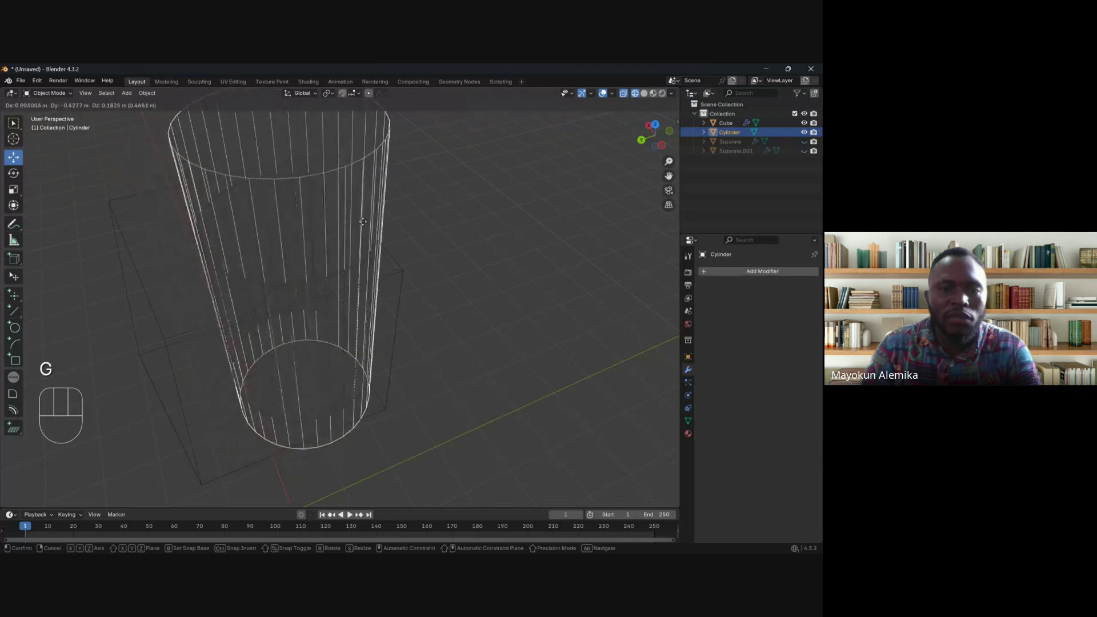
{"action": "left_click", "coordinate": [362, 224]}
{"action": "scroll", "coordinate": [360, 228], "scroll_direction": "up", "scroll_amount": 1}
{"action": "middle_click_drag", "start_coordinate": [359, 228], "coordinate": [431, 267]}
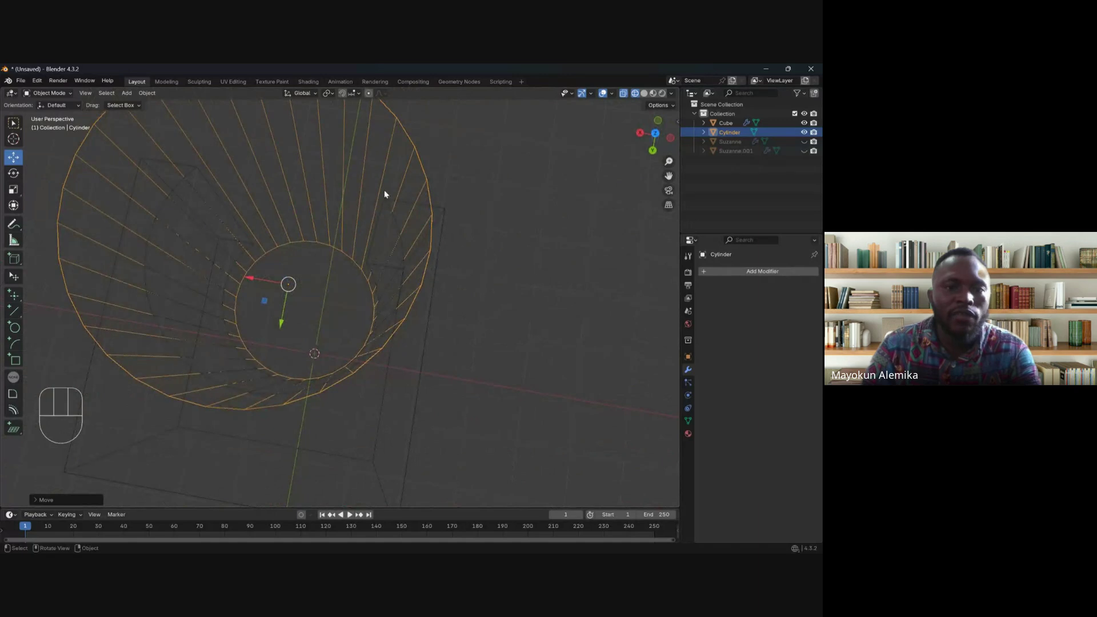
{"action": "middle_click_drag", "start_coordinate": [341, 320], "coordinate": [307, 272]}
{"action": "scroll", "coordinate": [307, 272], "scroll_direction": "down", "scroll_amount": 3}
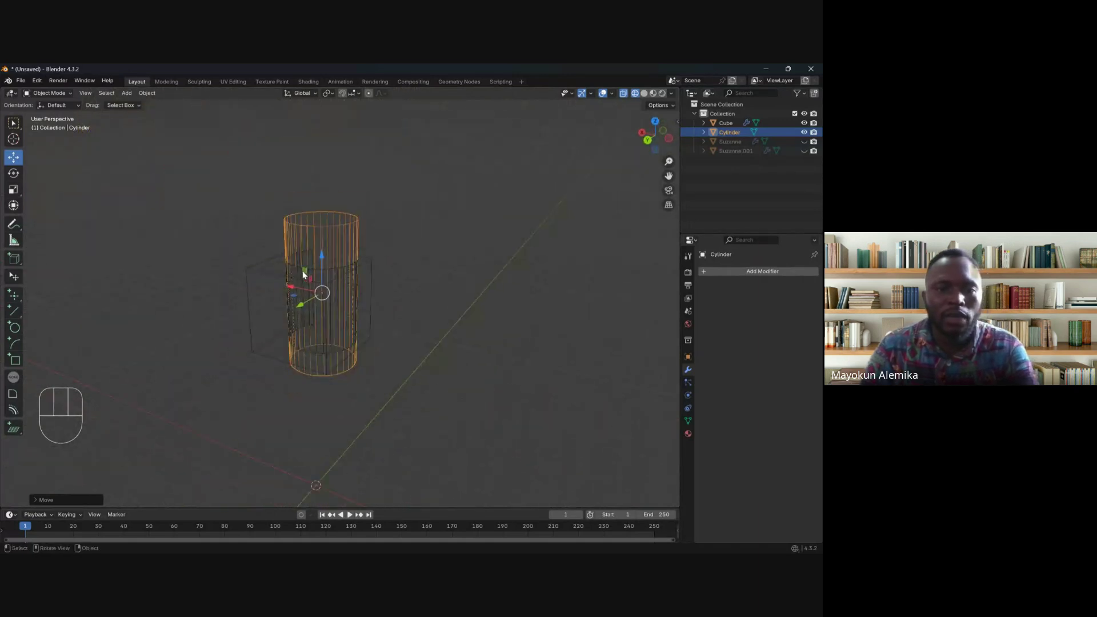
Step: Rotate the cylinder so it passes diagonally through the cube, and select the cube to inspect the slanted cut
{"action": "key", "text": "r"}
{"action": "left_click", "coordinate": [345, 360]}
{"action": "scroll", "coordinate": [316, 331], "scroll_direction": "up", "scroll_amount": 4}
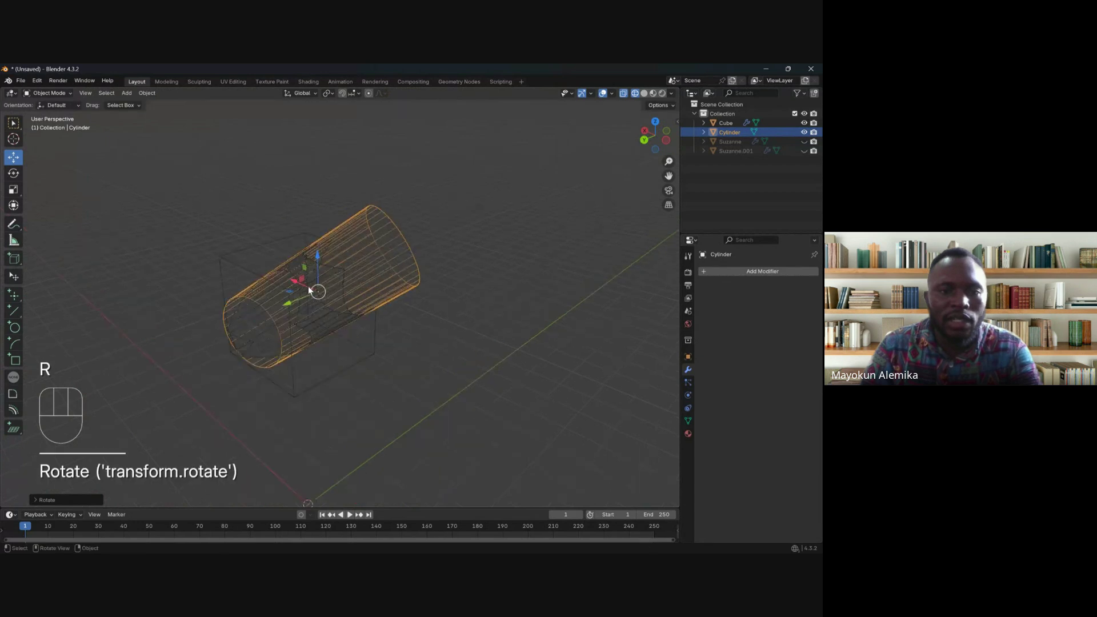
{"action": "middle_click_drag", "start_coordinate": [279, 326], "coordinate": [297, 327]}
{"action": "left_click", "coordinate": [366, 360]}
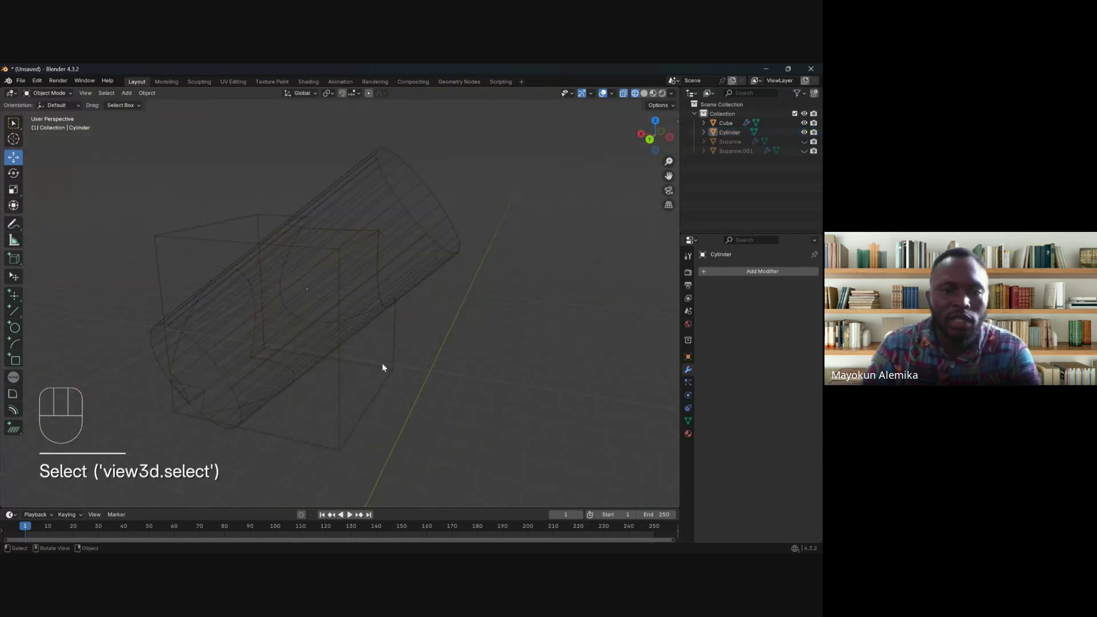
{"action": "left_click", "coordinate": [381, 363]}
{"action": "middle_click_drag", "start_coordinate": [382, 363], "coordinate": [318, 354]}
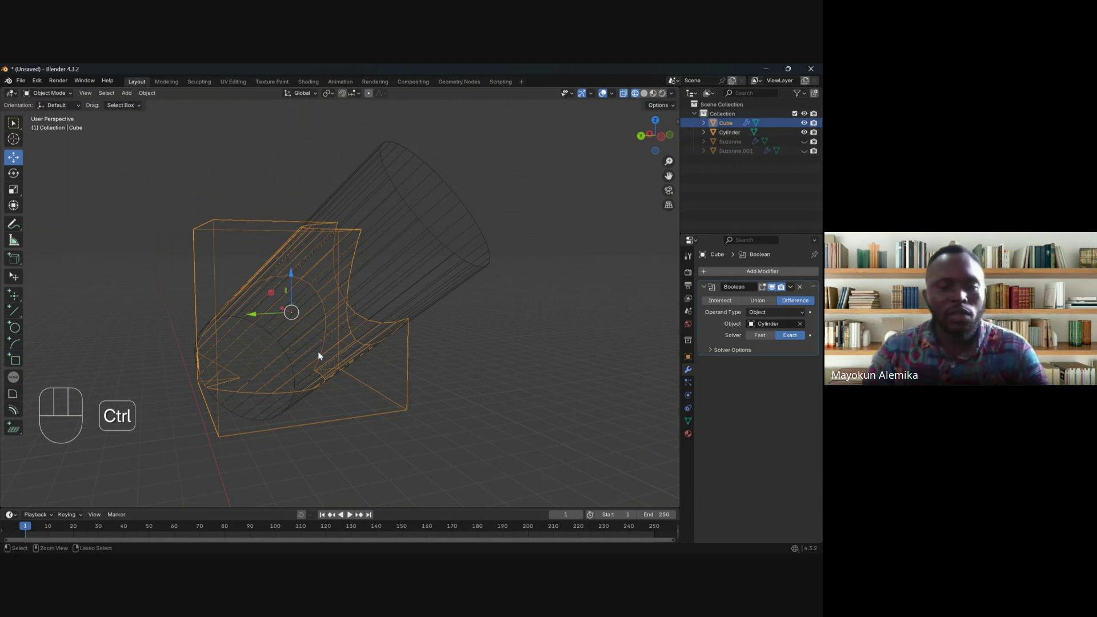
Step: Undo the selection changes, the rotation and the move of the cylinder
{"action": "key", "text": "ctrl+z"}
{"action": "key", "text": "ctrl+z"}
{"action": "key", "text": "ctrl+z"}
{"action": "key", "text": "ctrl+z"}
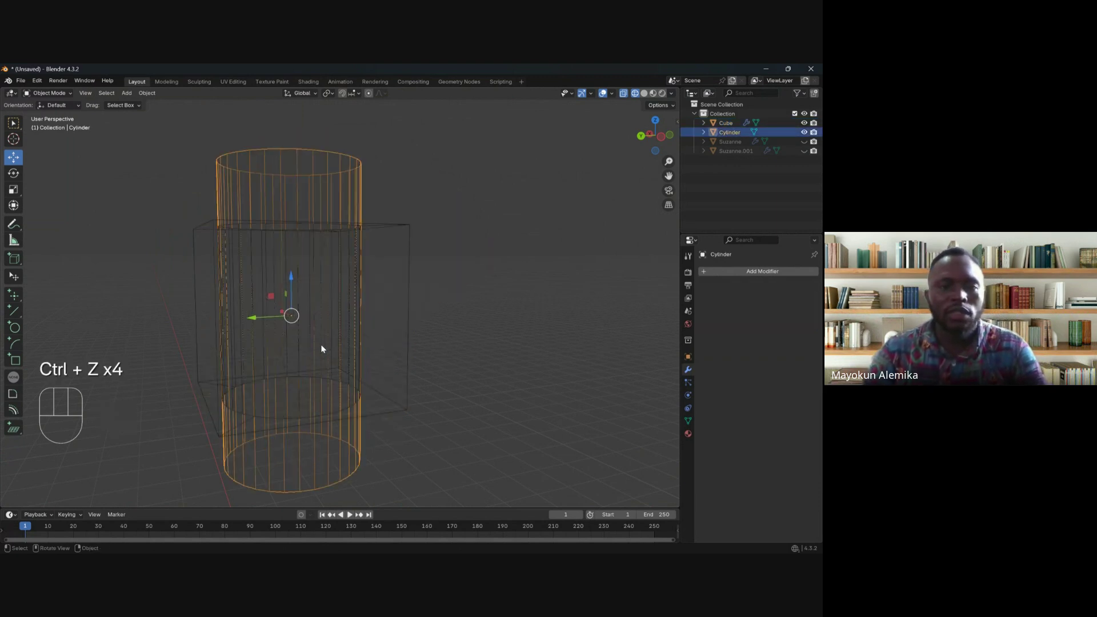
Step: Select the cube and apply its Boolean modifier
{"action": "middle_click_drag", "start_coordinate": [320, 344], "coordinate": [337, 278]}
{"action": "middle_click_drag", "start_coordinate": [294, 313], "coordinate": [313, 289]}
{"action": "left_click", "coordinate": [397, 228]}
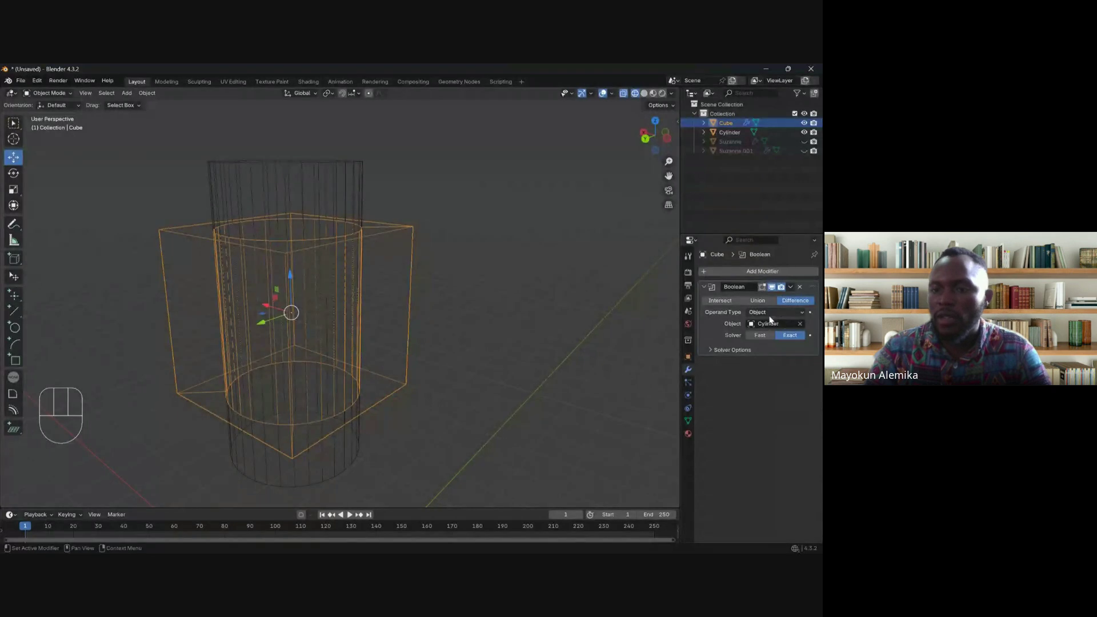
{"action": "left_click", "coordinate": [790, 287]}
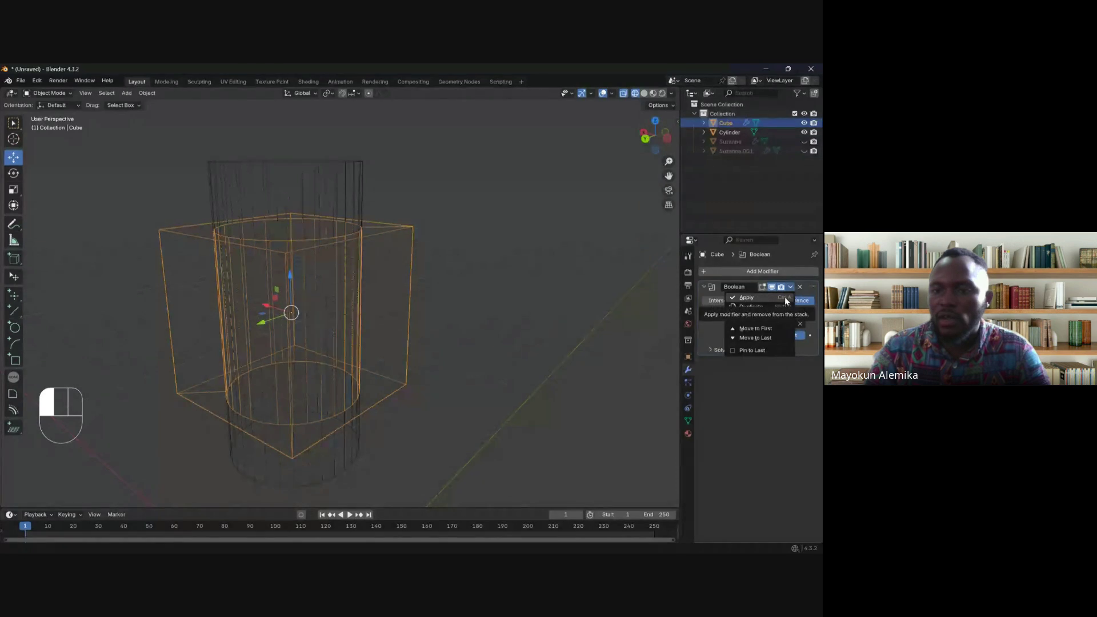
{"action": "key", "text": "Escape"}
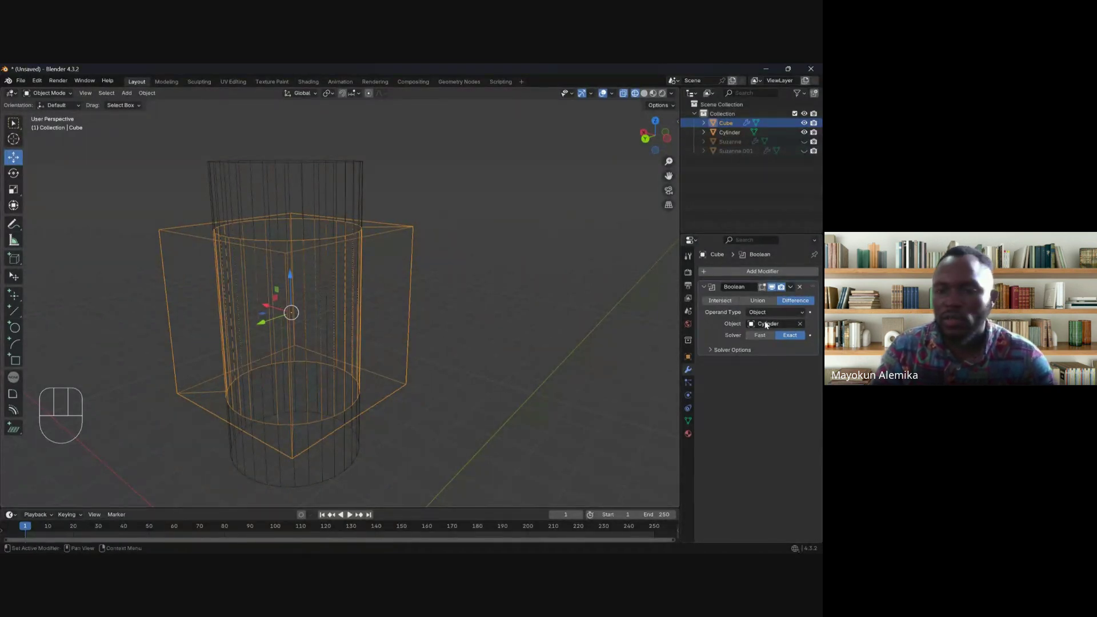
{"action": "left_click", "coordinate": [791, 287]}
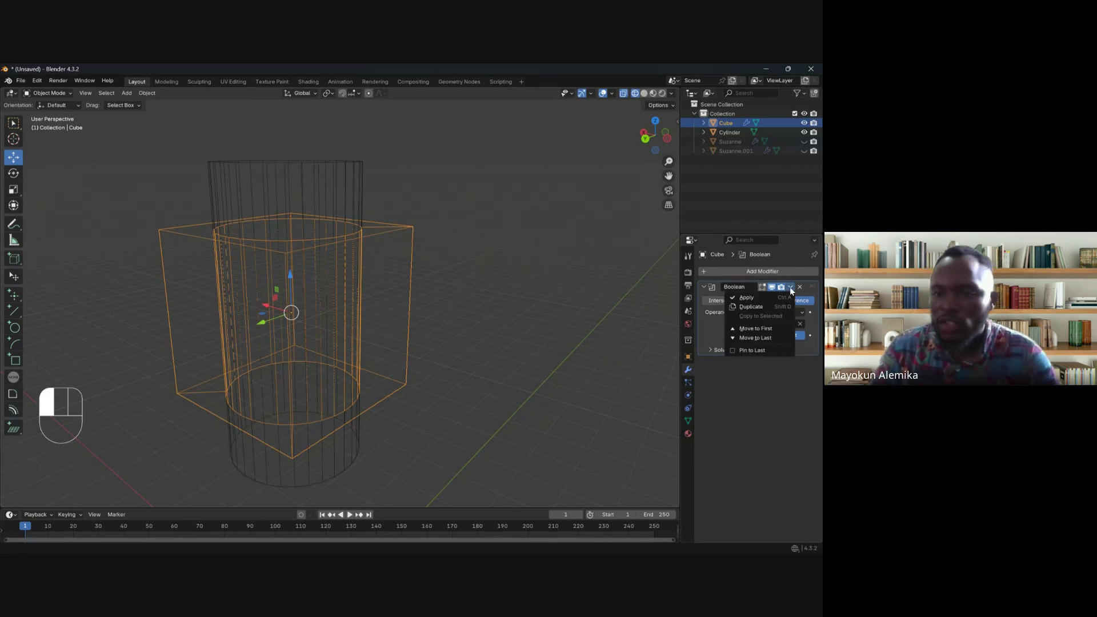
{"action": "left_click", "coordinate": [747, 298]}
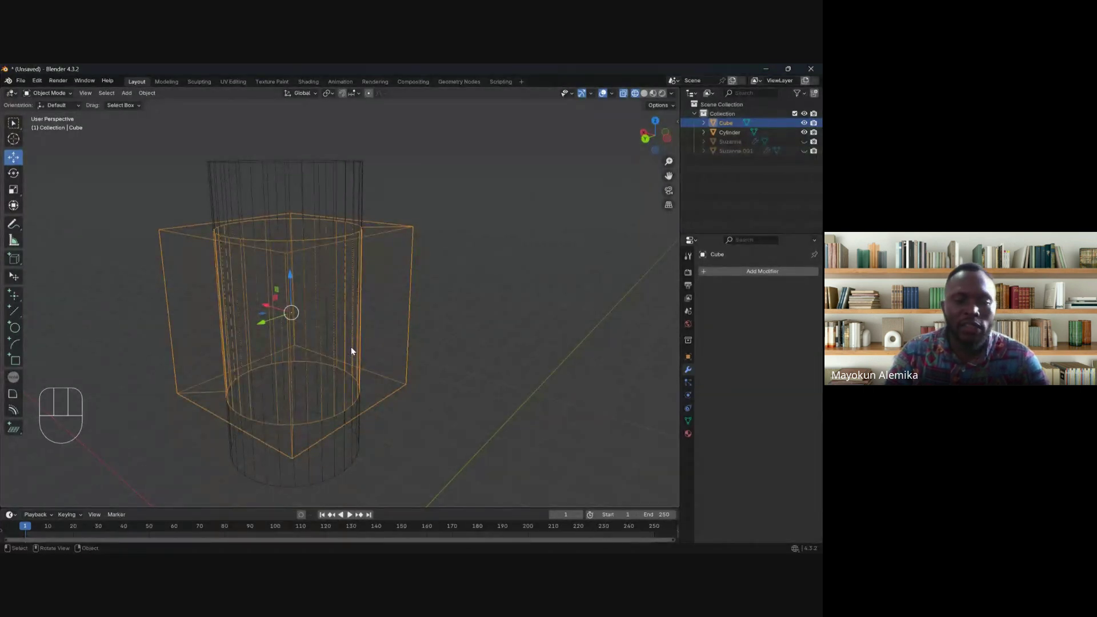
Step: Switch the viewport from wireframe to Solid shading
{"action": "middle_click_drag", "start_coordinate": [351, 351], "coordinate": [257, 335]}
{"action": "key", "text": "z"}
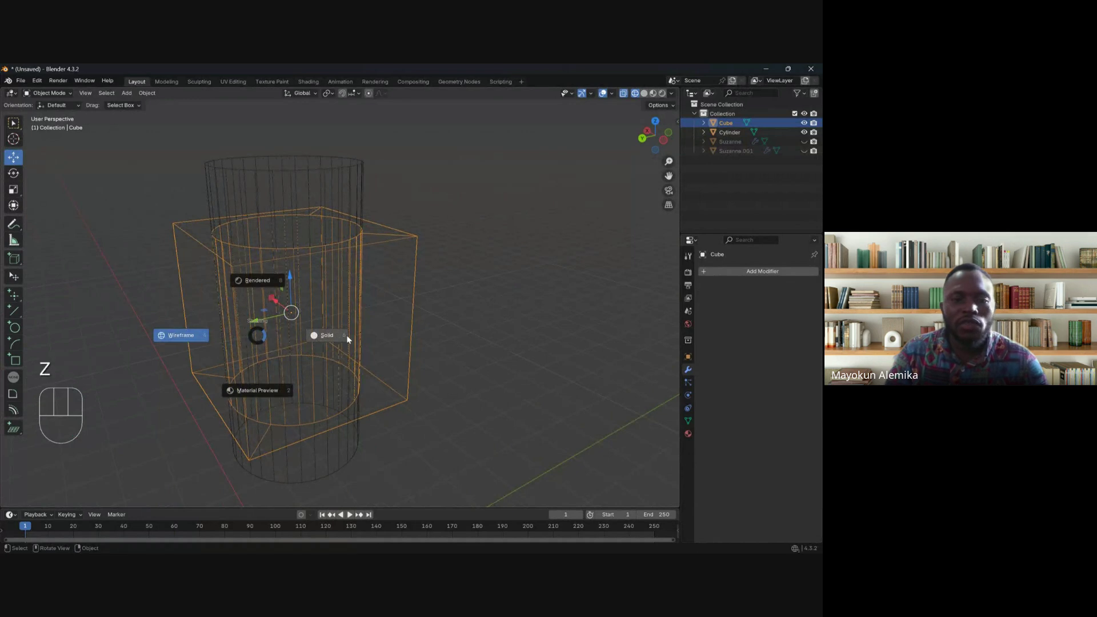
{"action": "left_click", "coordinate": [346, 335]}
Step: Move the cylinder freely out of the cube to stand beside it, and inspect the hole cut through the cube
{"action": "left_click", "coordinate": [313, 204]}
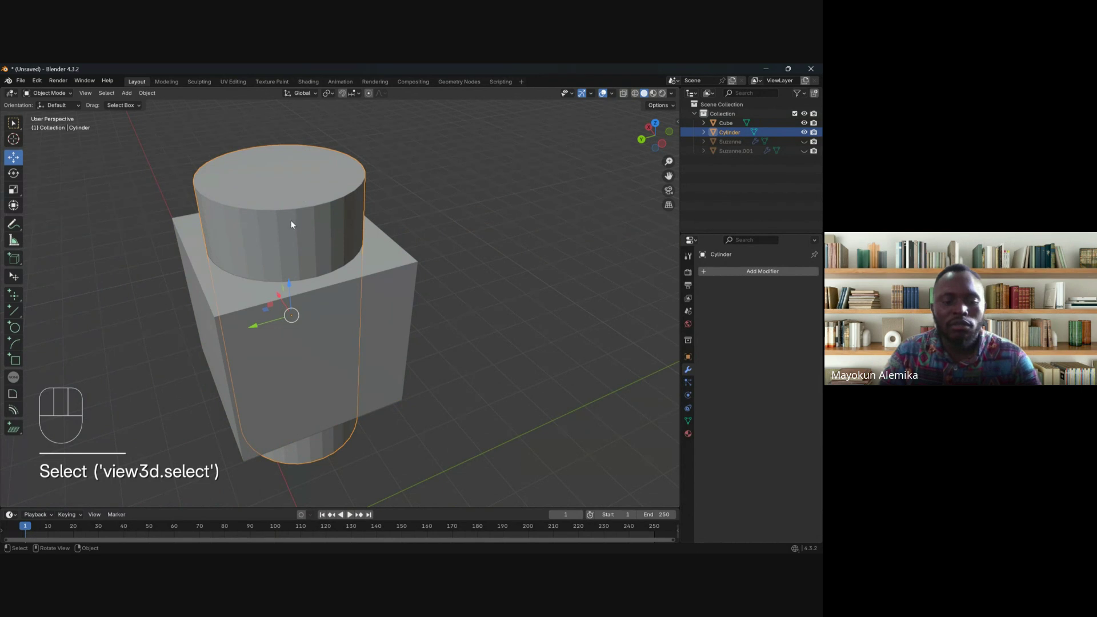
{"action": "key", "text": "g"}
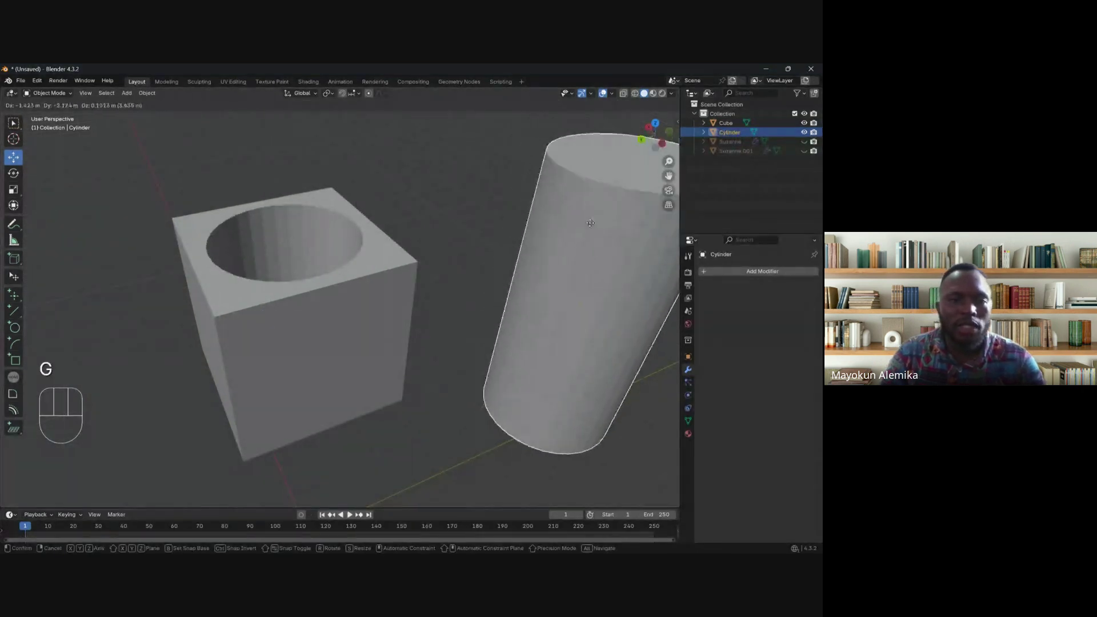
{"action": "middle_click_drag", "start_coordinate": [428, 272], "coordinate": [450, 289]}
{"action": "scroll", "coordinate": [448, 281], "scroll_direction": "down", "scroll_amount": 4}
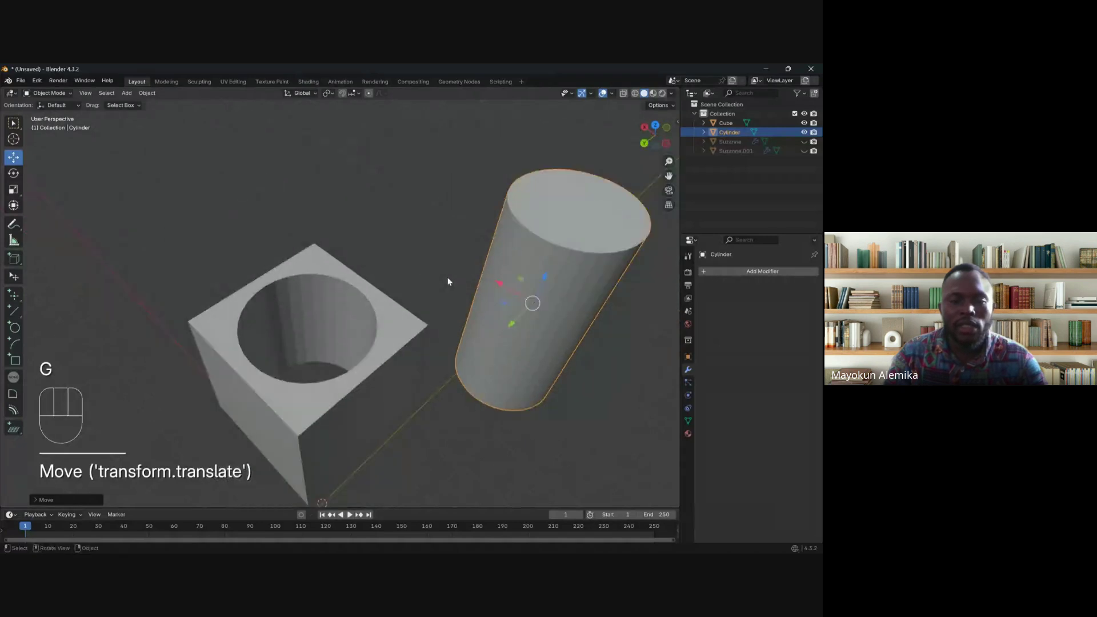
{"action": "middle_click_drag", "start_coordinate": [405, 321], "coordinate": [347, 339]}
{"action": "scroll", "coordinate": [335, 325], "scroll_direction": "up", "scroll_amount": 4}
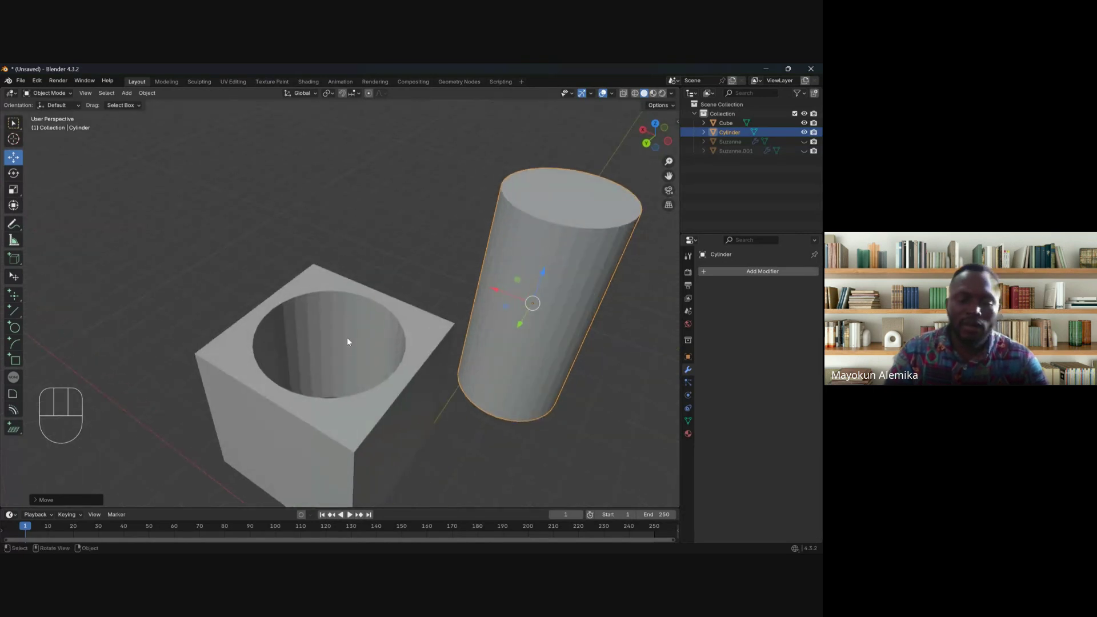
Step: Open the cube in Edit Mode to examine the mesh around and inside the hole, and return to Object Mode
{"action": "left_click", "coordinate": [325, 303]}
{"action": "key", "text": "Tab"}
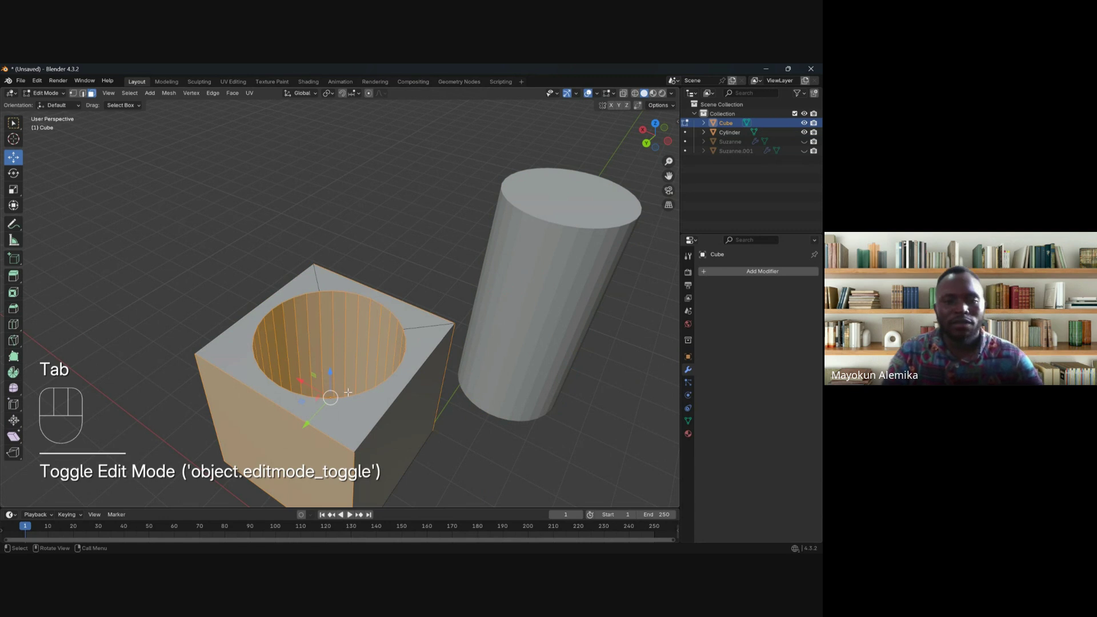
{"action": "middle_click_drag", "start_coordinate": [346, 408], "coordinate": [402, 378]}
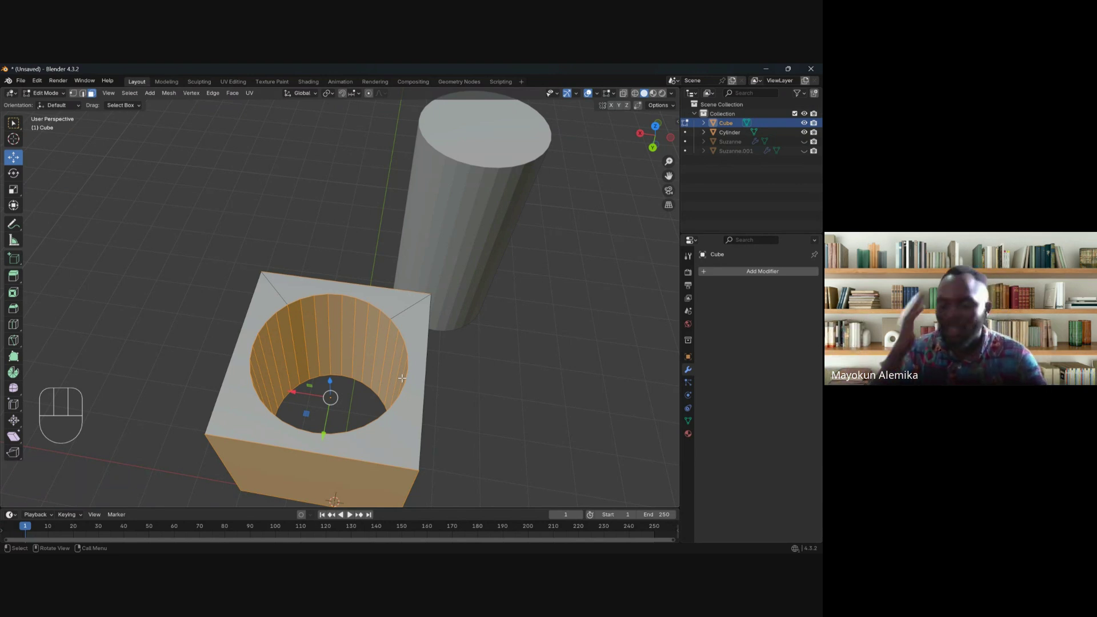
{"action": "middle_click_drag", "start_coordinate": [367, 411], "coordinate": [326, 400]}
{"action": "scroll", "coordinate": [331, 400], "scroll_direction": "down", "scroll_amount": 4}
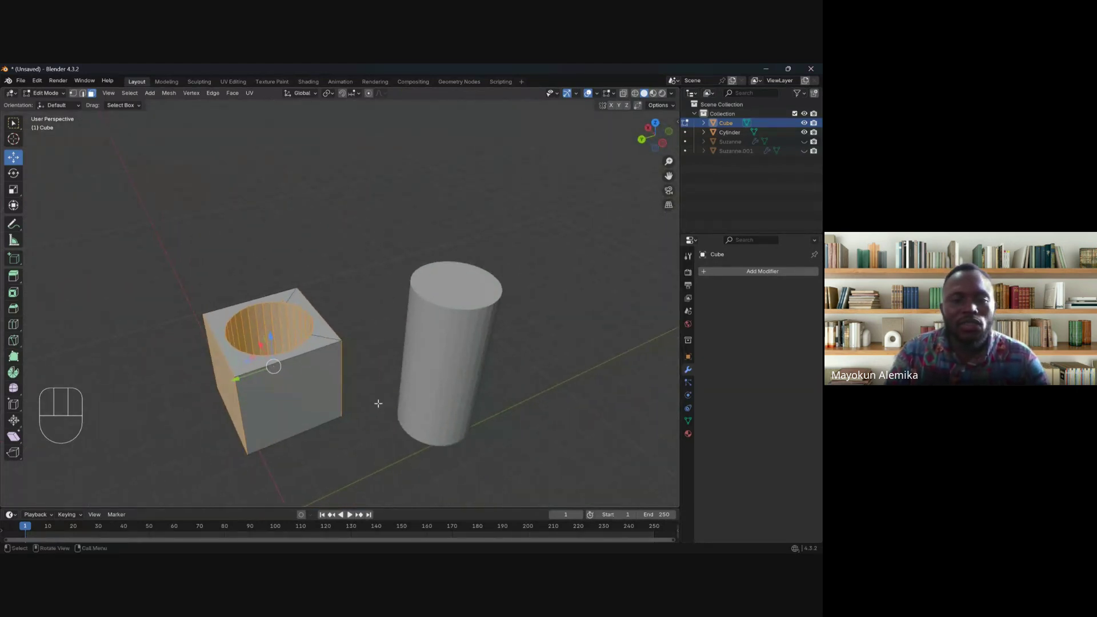
{"action": "left_click", "coordinate": [358, 377]}
{"action": "key", "text": "Tab"}
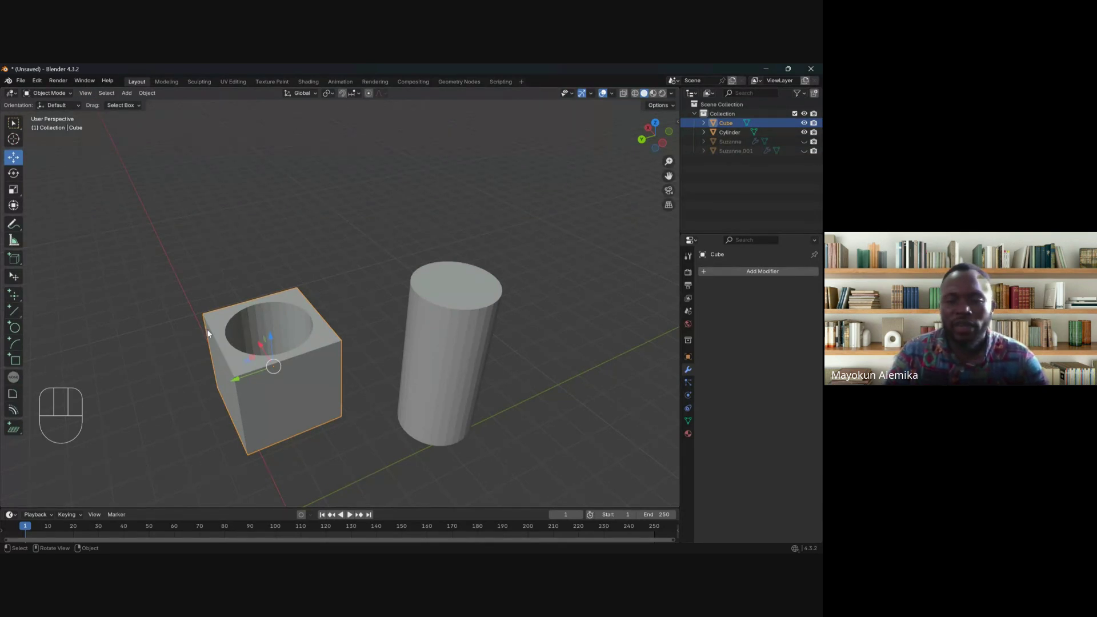
Step: Select the cylinder and examine its faceted sides alongside the hole in the cube
{"action": "left_click", "coordinate": [452, 346]}
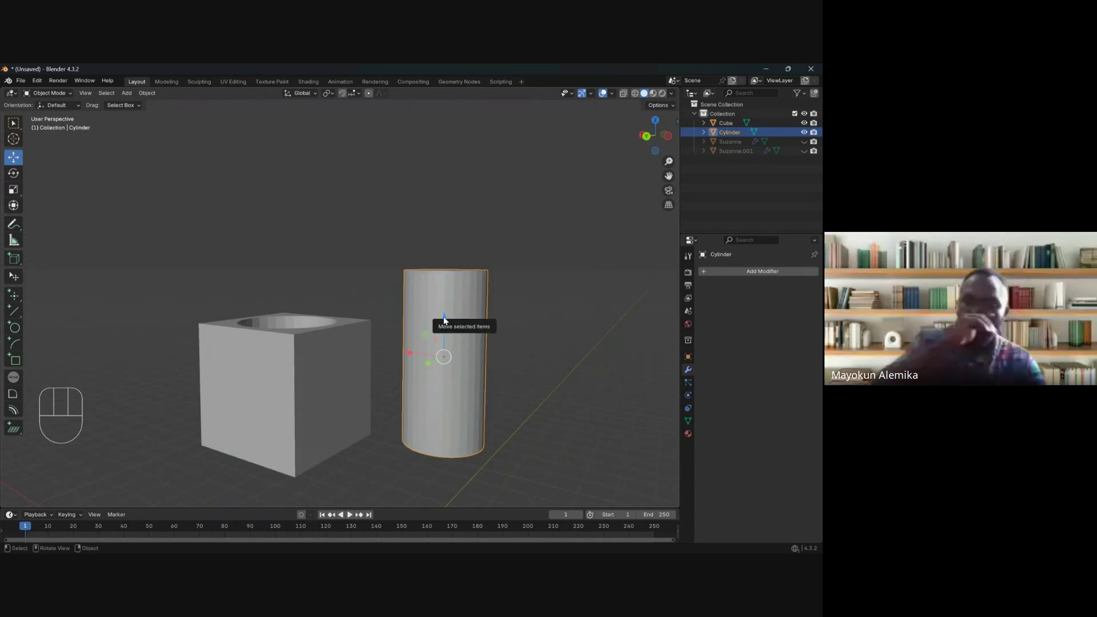
{"action": "scroll", "coordinate": [482, 343], "scroll_direction": "up", "scroll_amount": 5}
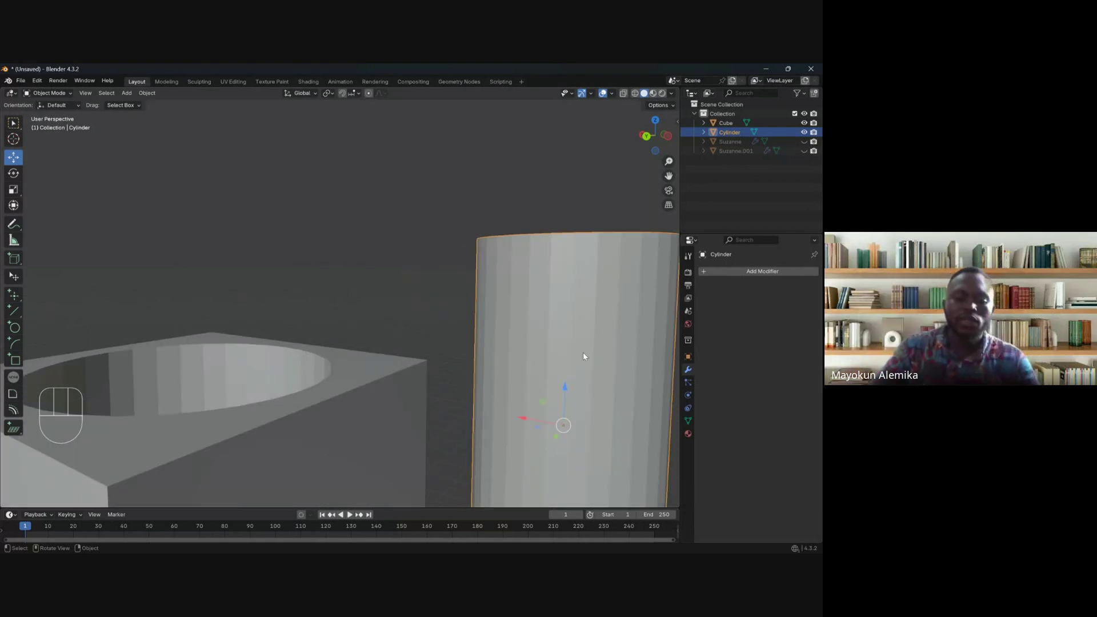
{"action": "scroll", "coordinate": [363, 348], "scroll_direction": "down", "scroll_amount": 6}
{"action": "mouse_move", "coordinate": [272, 429]}
{"action": "middle_mouse_down"}
{"action": "mouse_move", "coordinate": [313, 426]}
{"action": "mouse_move", "coordinate": [286, 428]}
{"action": "middle_mouse_up"}
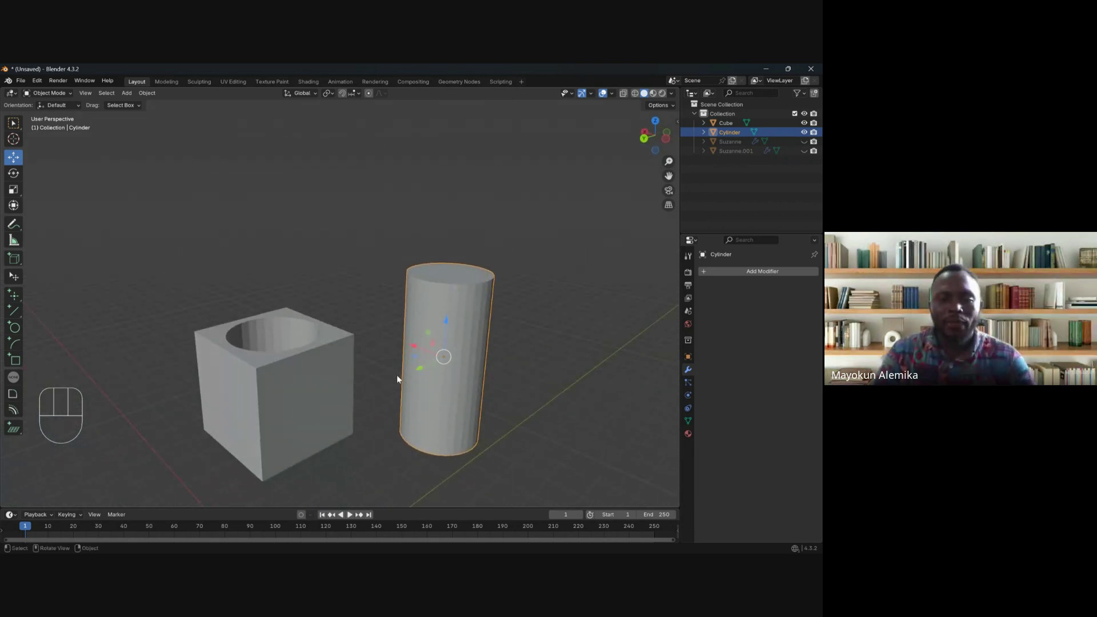
Step: Select both the cube and the cylinder
{"action": "left_click_drag", "start_coordinate": [197, 278], "coordinate": [526, 419]}
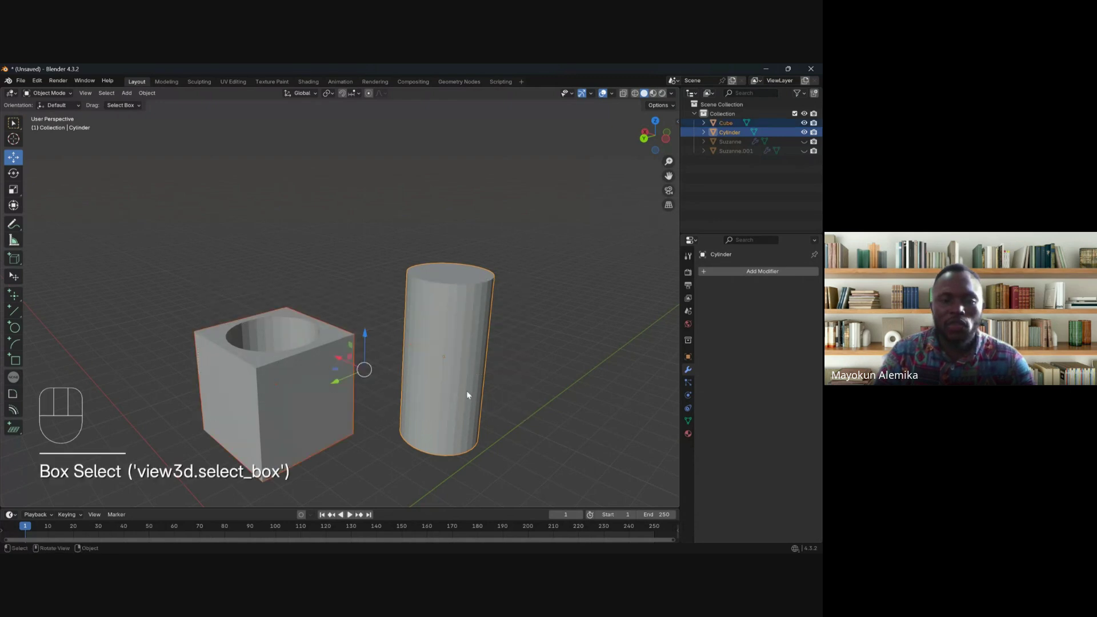
Step: Examine the round hole cut through the cube from several angles and compare it with the separate cylinder
{"action": "left_click", "coordinate": [413, 332]}
{"action": "middle_click_drag", "start_coordinate": [253, 367], "coordinate": [296, 417]}
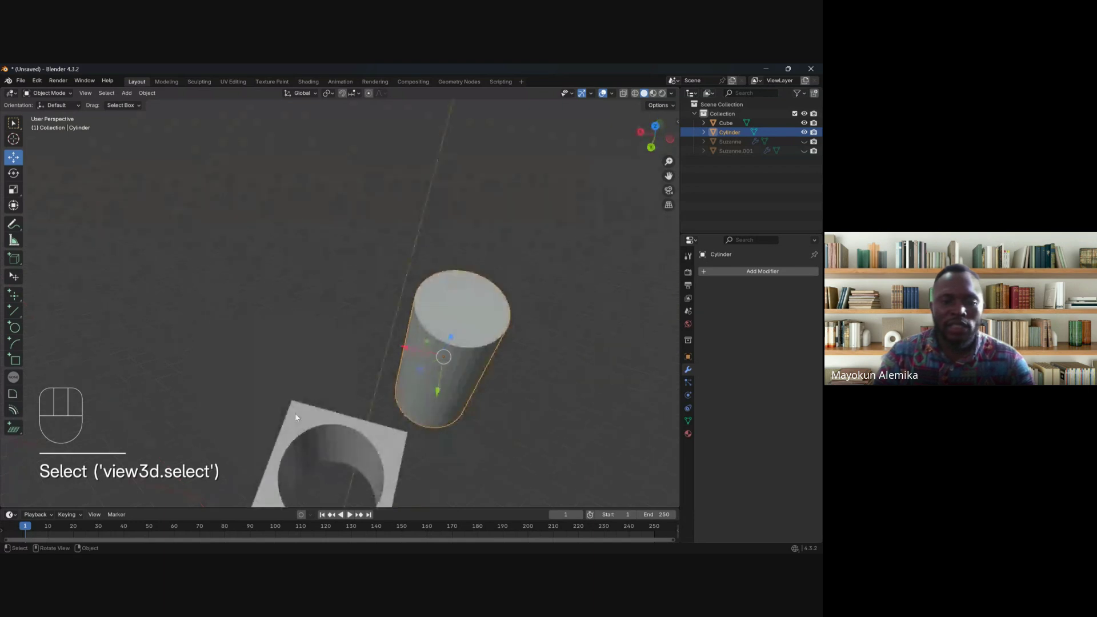
{"action": "middle_click_drag", "start_coordinate": [313, 466], "coordinate": [336, 366]}
{"action": "left_click", "coordinate": [296, 250]}
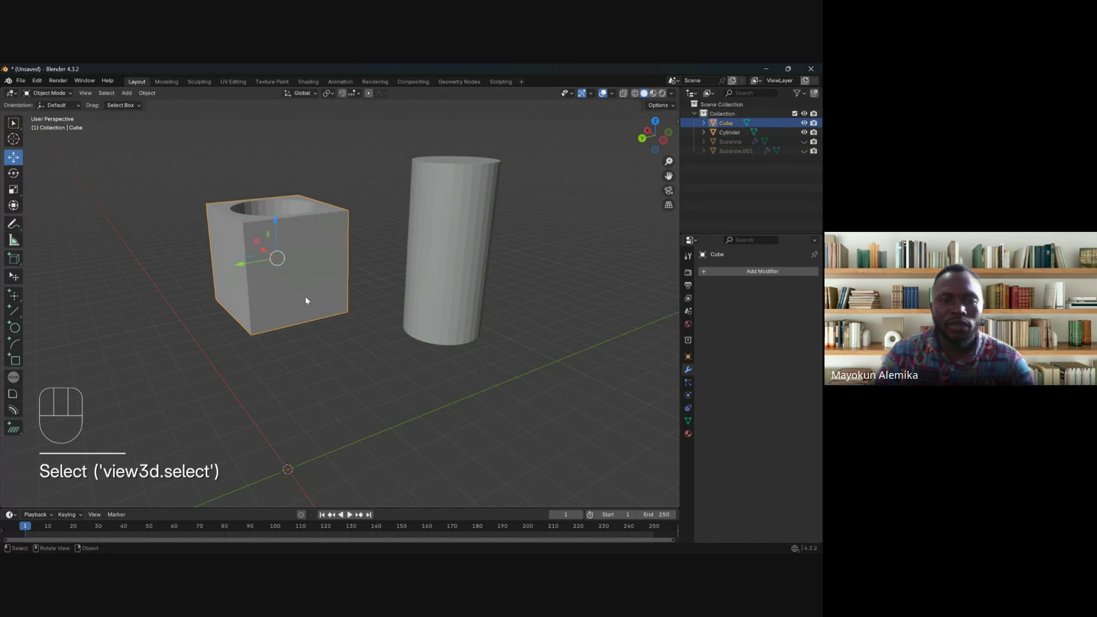
{"action": "middle_click_drag", "start_coordinate": [265, 249], "coordinate": [362, 325]}
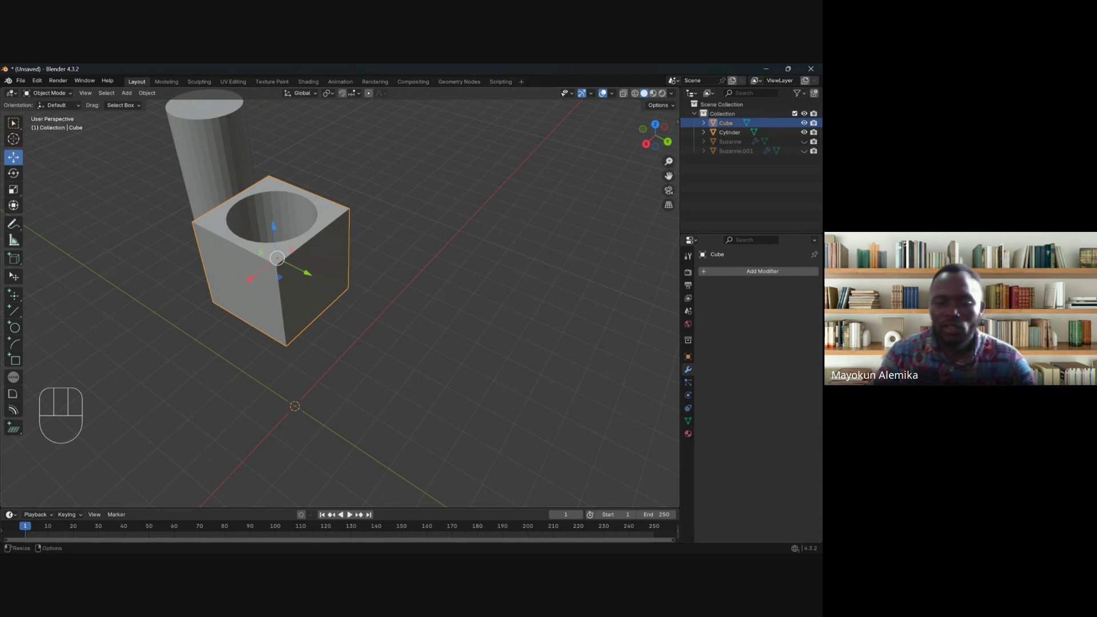
{"action": "middle_click_drag", "start_coordinate": [396, 365], "coordinate": [309, 410]}
{"action": "scroll", "coordinate": [269, 400], "scroll_direction": "up", "scroll_amount": 3}
{"action": "scroll", "coordinate": [274, 400], "scroll_direction": "up", "scroll_amount": 1}
{"action": "scroll", "coordinate": [291, 392], "scroll_direction": "down", "scroll_amount": 3}
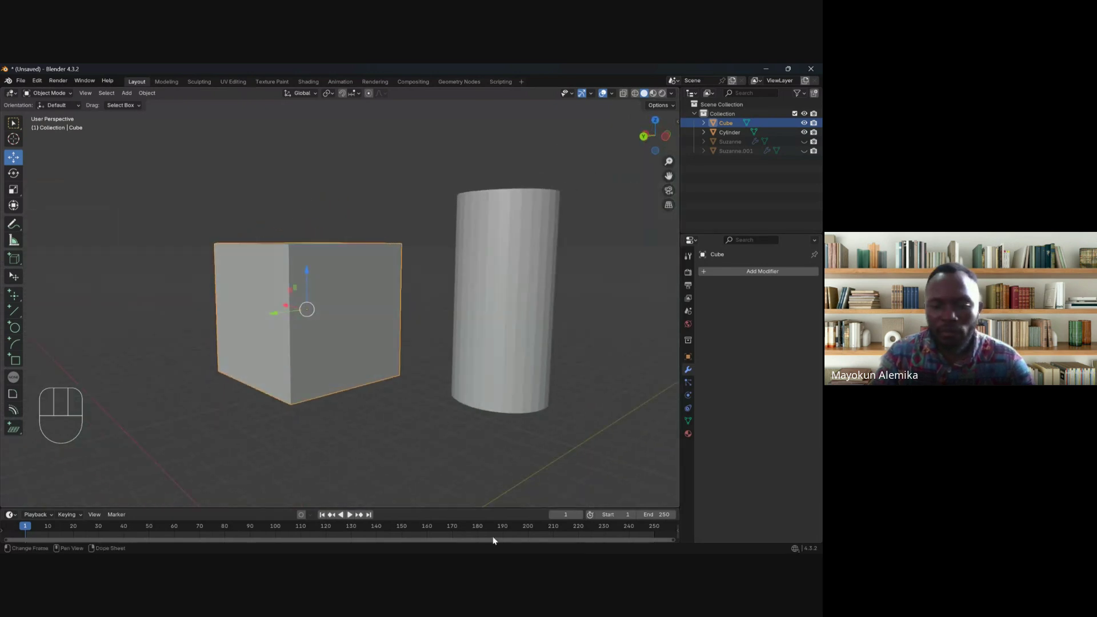
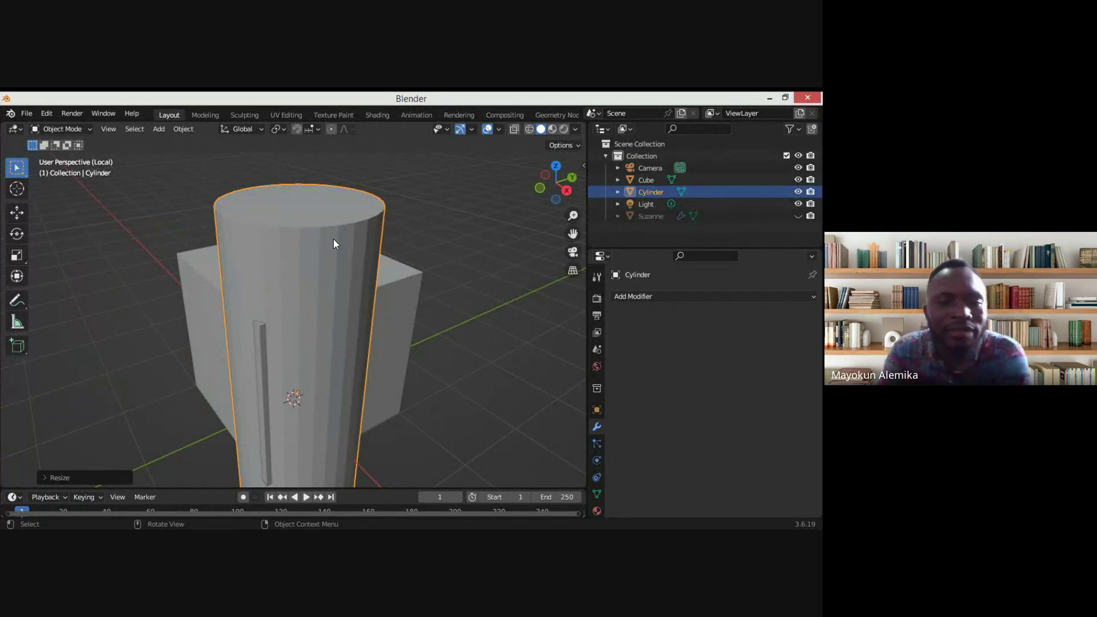
Step: Shift the cylinder in front of the cube and check their overlap in wireframe shading, returning to solid shading
{"action": "key", "text": "g"}
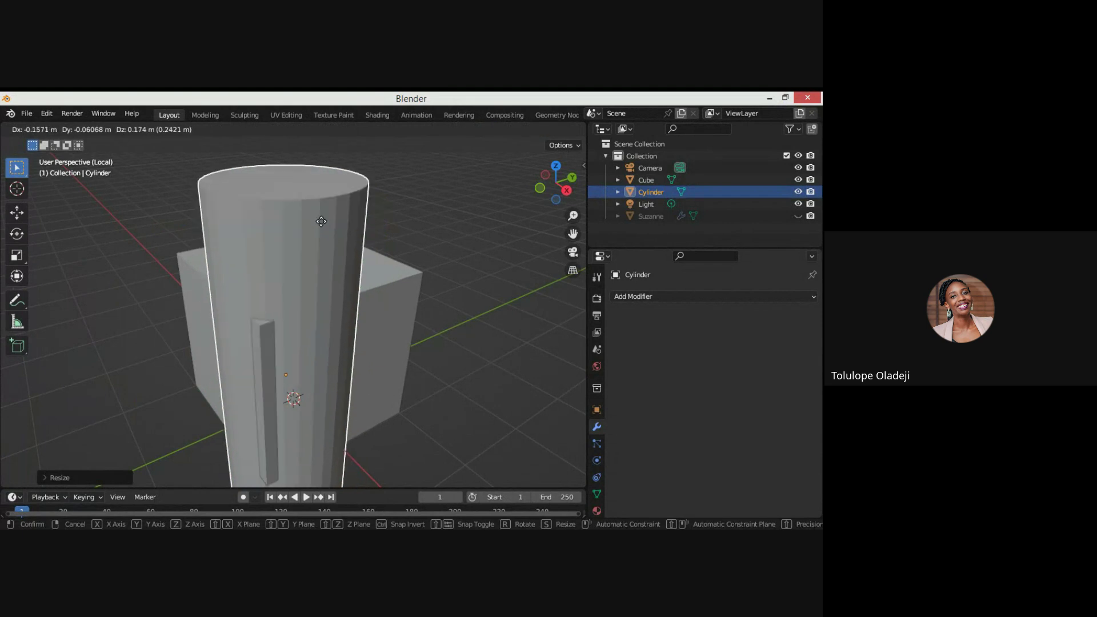
{"action": "left_click", "coordinate": [315, 249]}
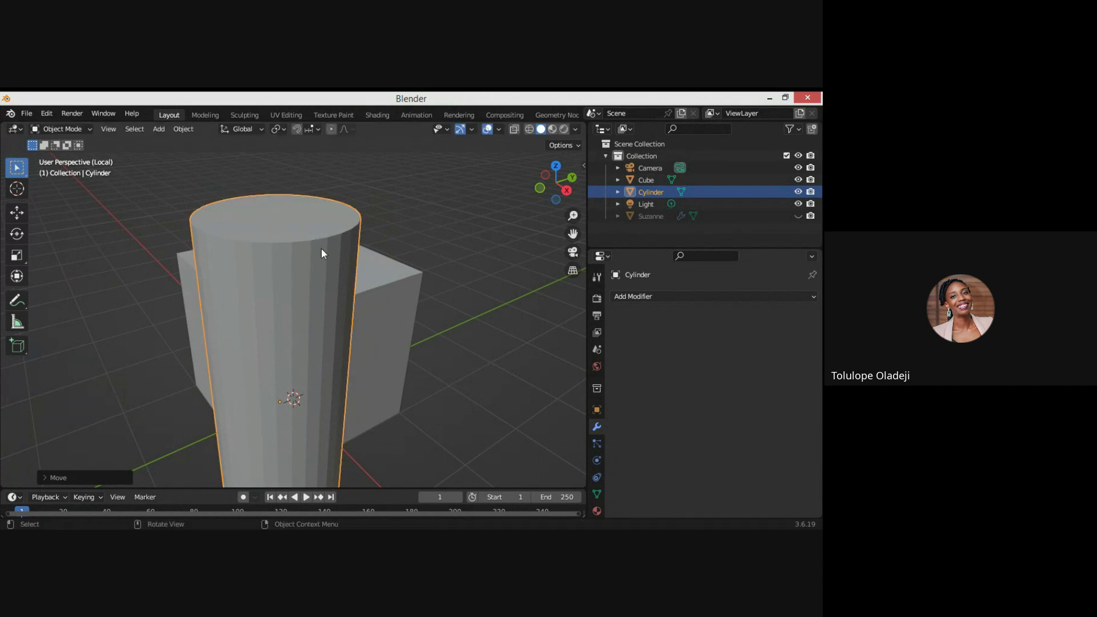
{"action": "left_click", "coordinate": [529, 130]}
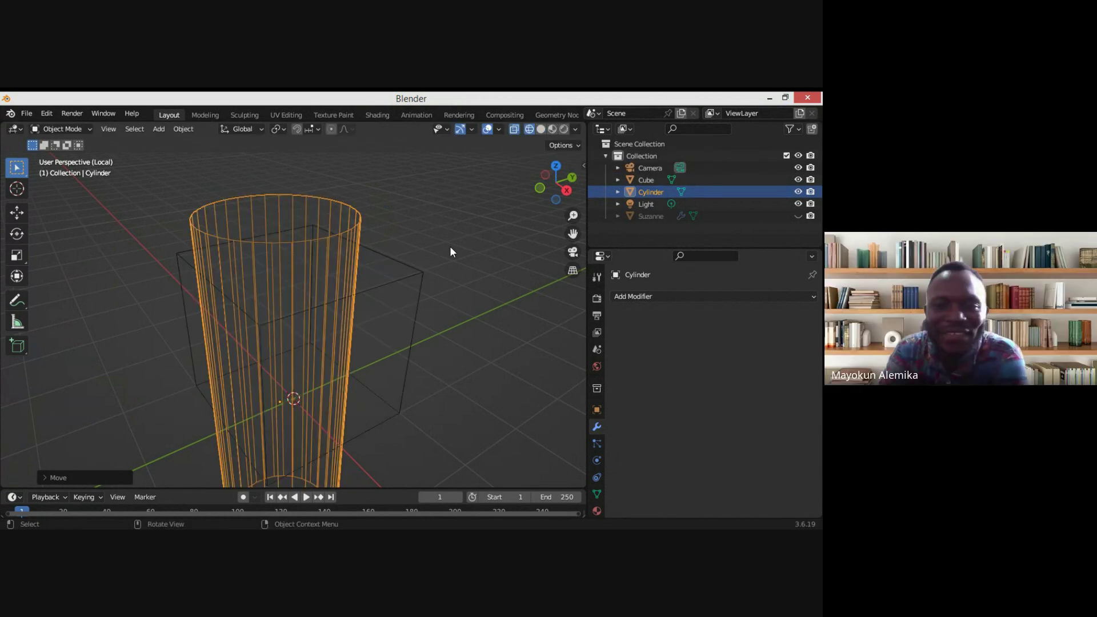
{"action": "left_click", "coordinate": [410, 299]}
{"action": "scroll", "coordinate": [391, 311], "scroll_direction": "down", "scroll_amount": 2}
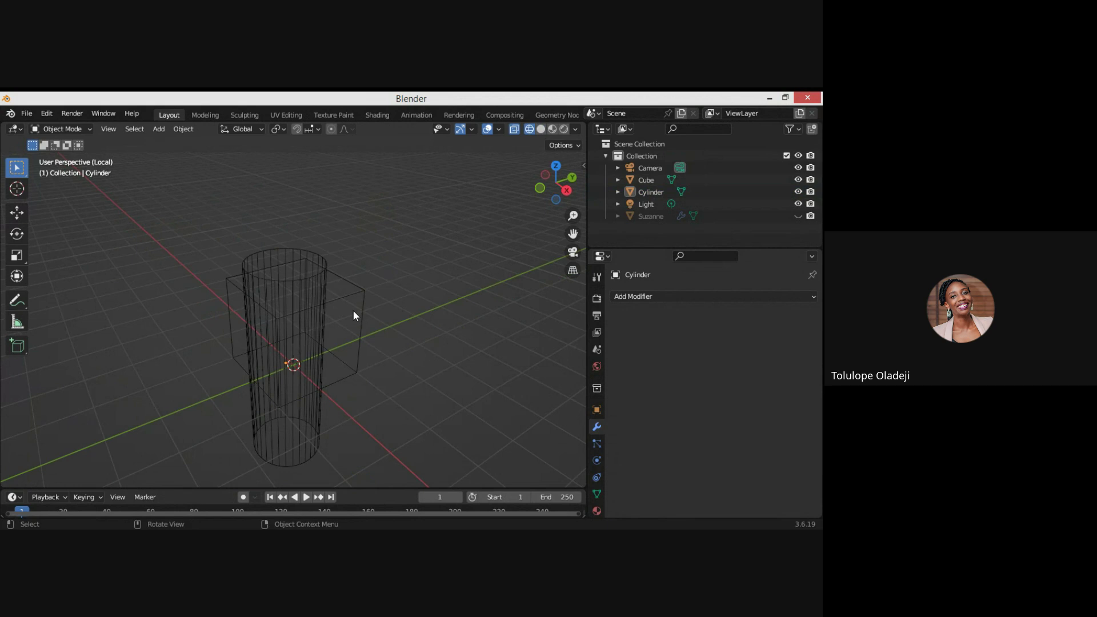
{"action": "left_click", "coordinate": [366, 313]}
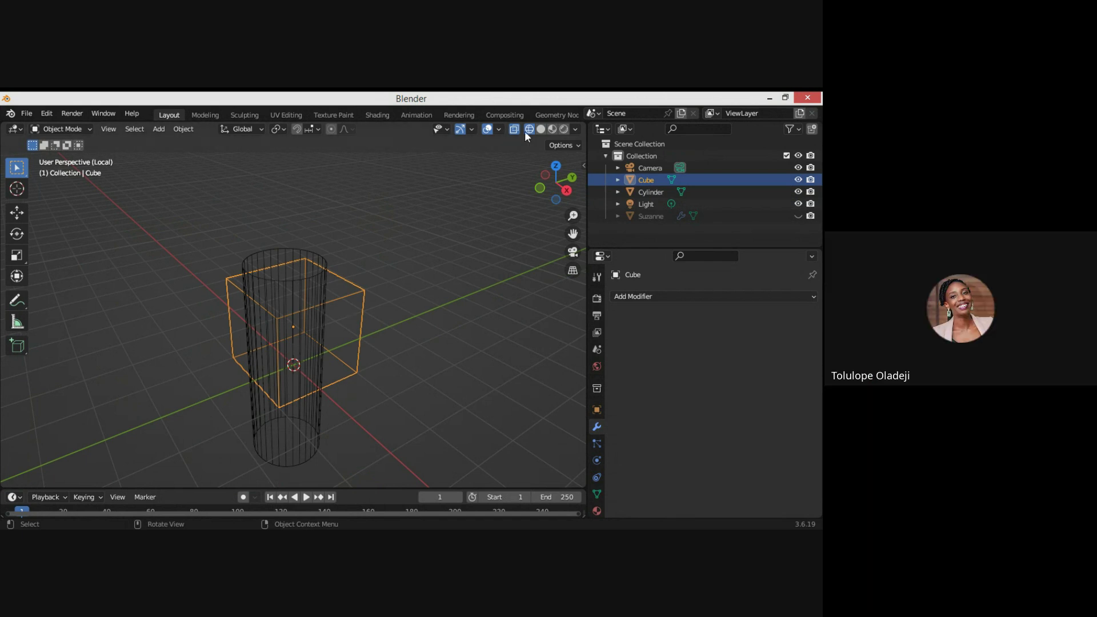
{"action": "left_click", "coordinate": [540, 130]}
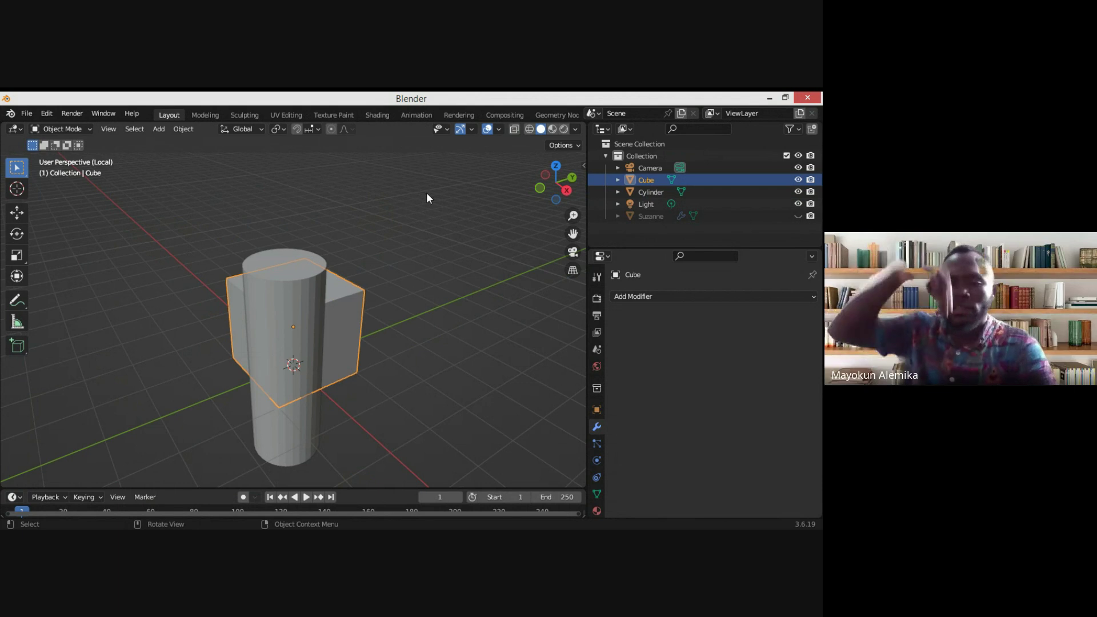
Step: Move the cylinder about 1.3 m, mostly upward, so it passes vertically through the cube
{"action": "left_click", "coordinate": [286, 292]}
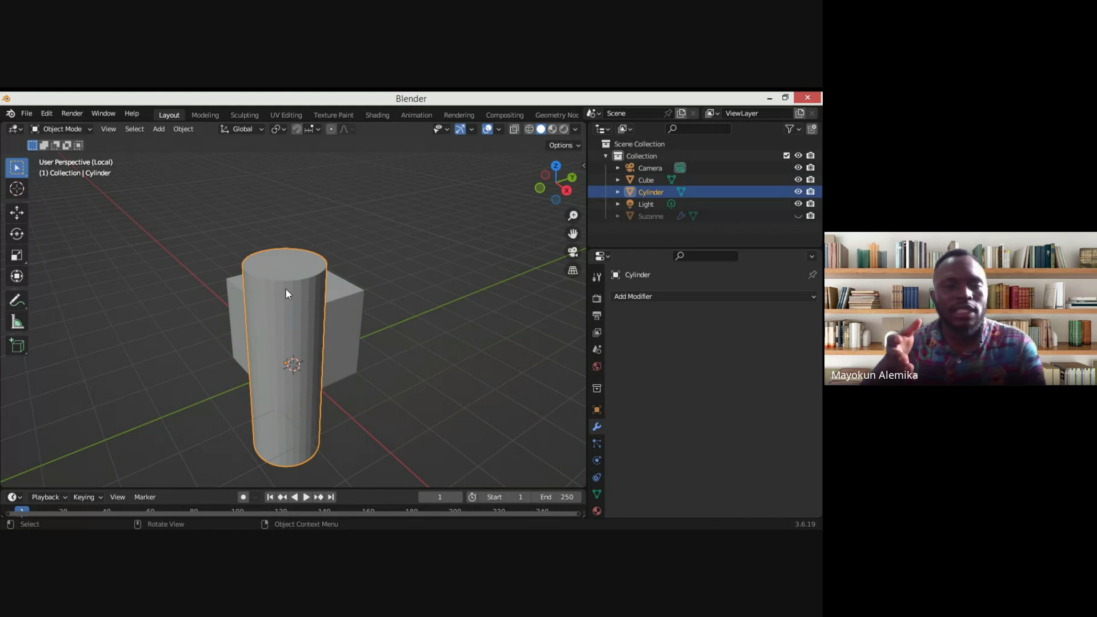
{"action": "key", "text": "g"}
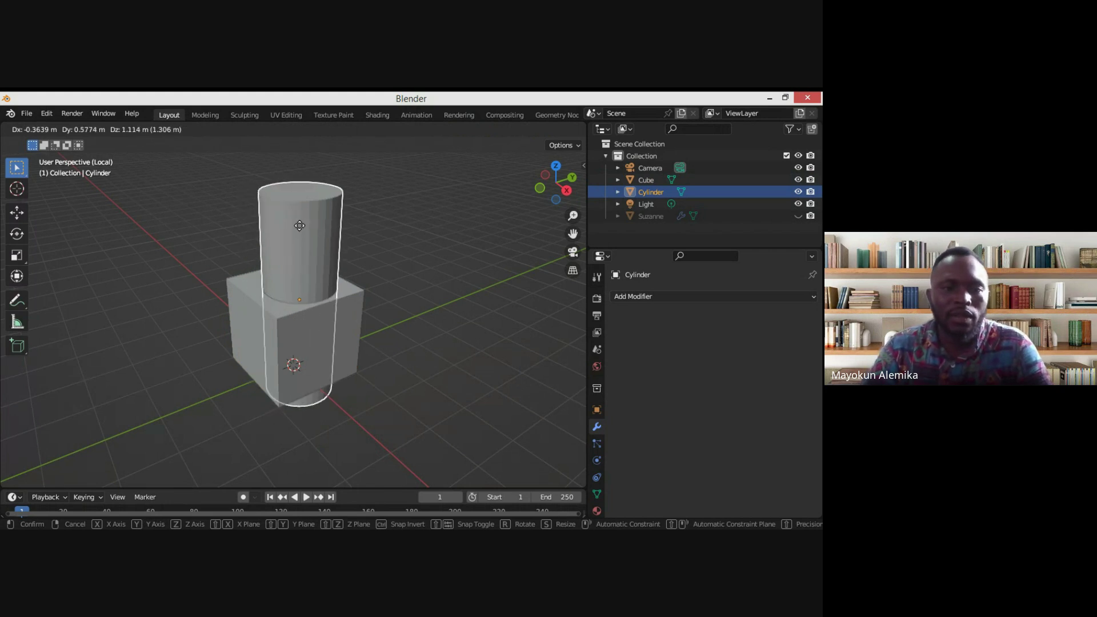
{"action": "left_click", "coordinate": [299, 225]}
{"action": "middle_click_drag", "start_coordinate": [283, 333], "coordinate": [312, 313]}
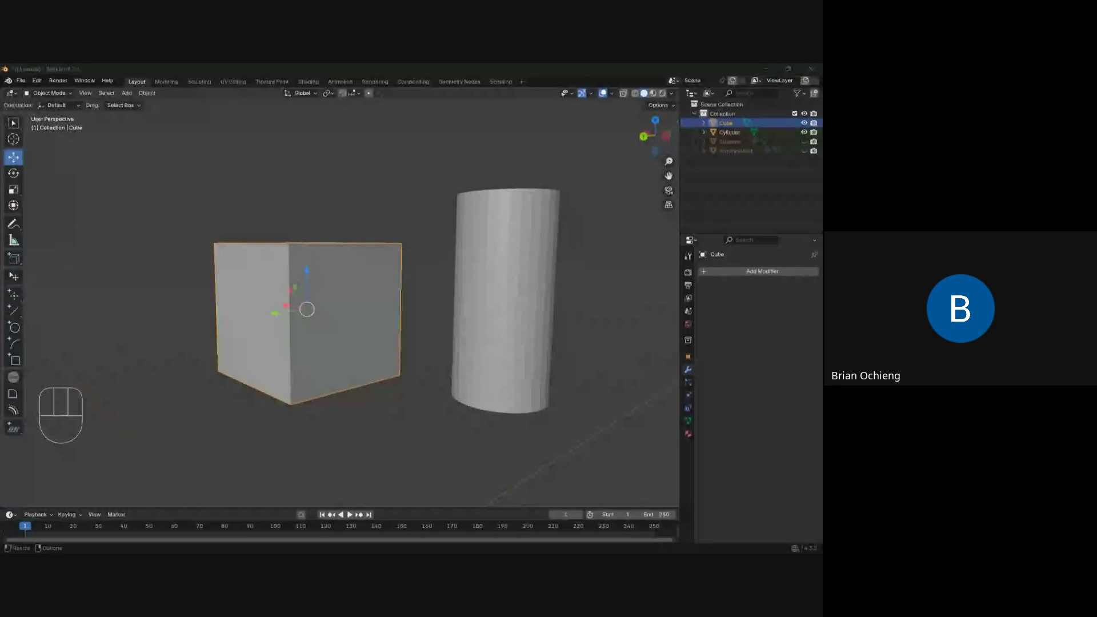
Step: Examine the separate cylinder and the cut cube up close in the other Blender scene, selecting each in turn
{"action": "scroll", "coordinate": [304, 284], "scroll_direction": "down", "scroll_amount": 5}
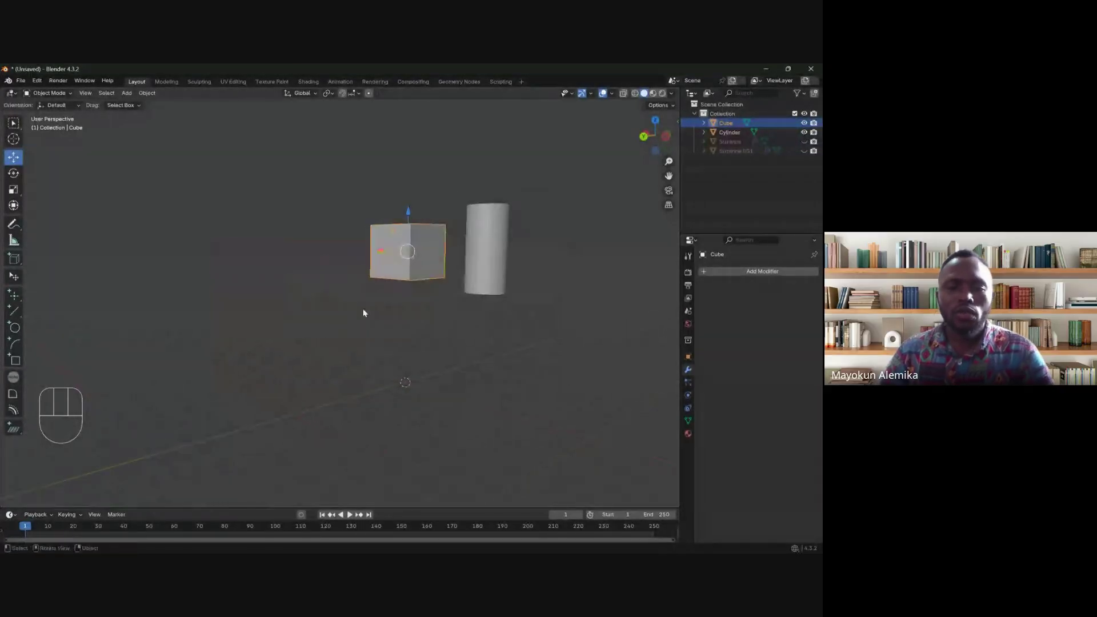
{"action": "middle_click_drag", "start_coordinate": [392, 372], "coordinate": [326, 280], "text": "shift"}
{"action": "scroll", "coordinate": [349, 320], "scroll_direction": "up", "scroll_amount": 4}
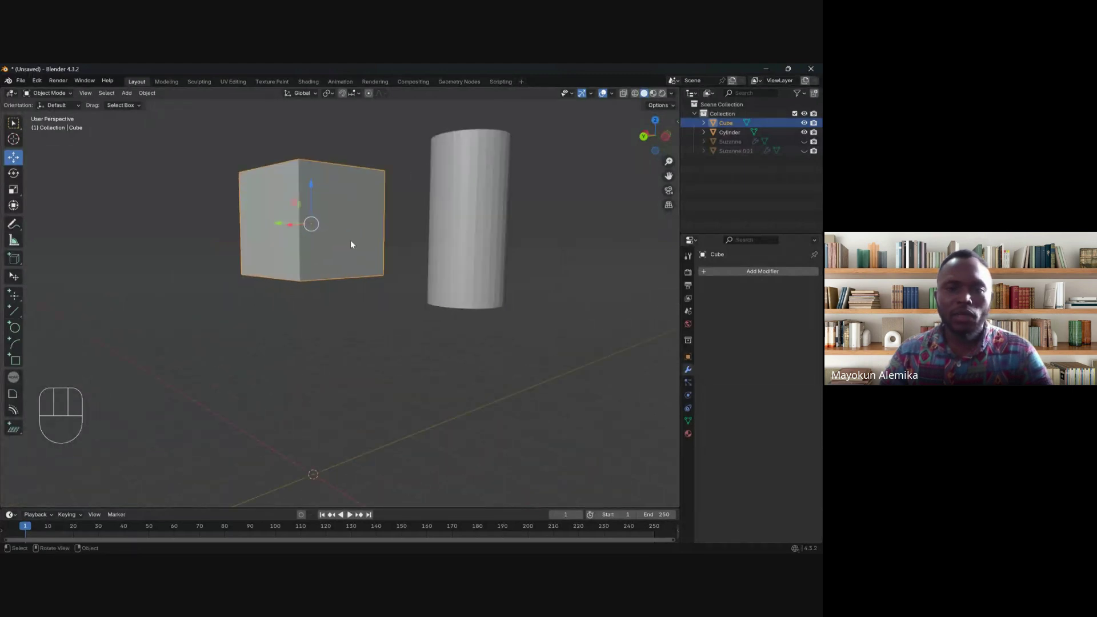
{"action": "left_click", "coordinate": [457, 233]}
{"action": "scroll", "coordinate": [455, 227], "scroll_direction": "up", "scroll_amount": 3}
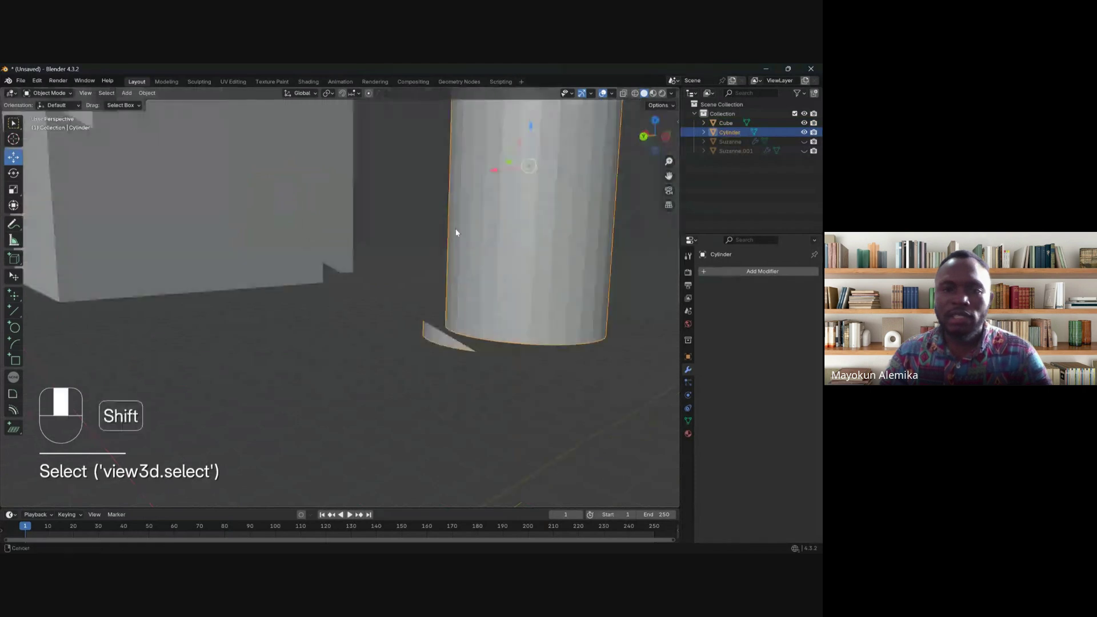
{"action": "middle_click_drag", "start_coordinate": [455, 229], "coordinate": [378, 284], "text": "shift"}
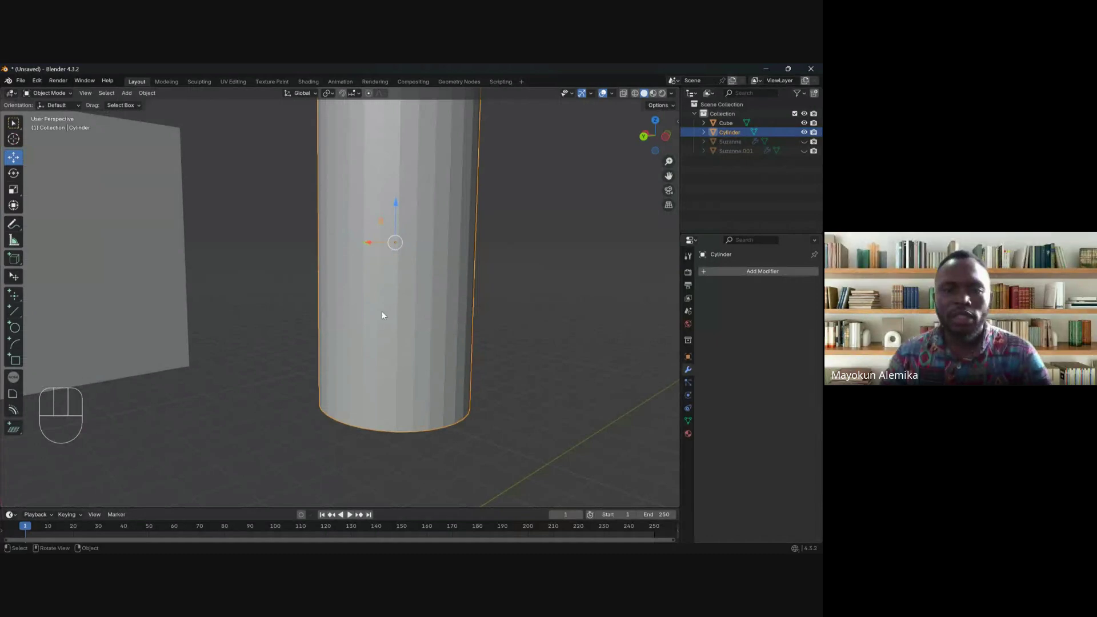
{"action": "mouse_move", "coordinate": [397, 334]}
{"action": "middle_mouse_down"}
{"action": "mouse_move", "coordinate": [389, 315]}
{"action": "mouse_move", "coordinate": [393, 322]}
{"action": "middle_mouse_up"}
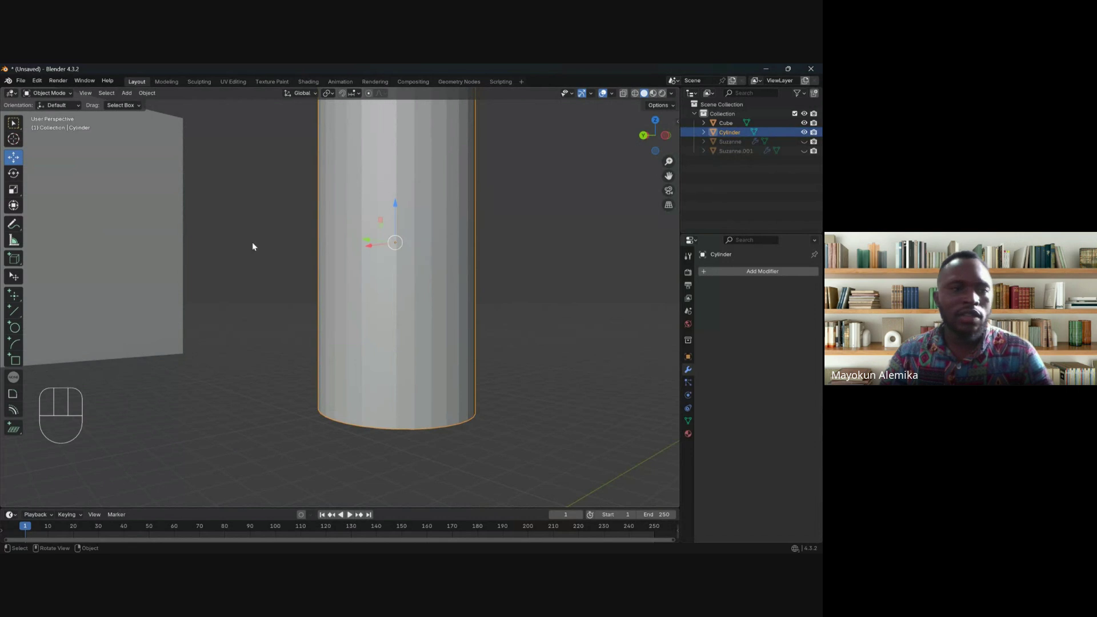
{"action": "left_click", "coordinate": [93, 222]}
{"action": "scroll", "coordinate": [93, 222], "scroll_direction": "down", "scroll_amount": 1}
{"action": "middle_click_drag", "start_coordinate": [94, 221], "coordinate": [204, 258], "text": "shift"}
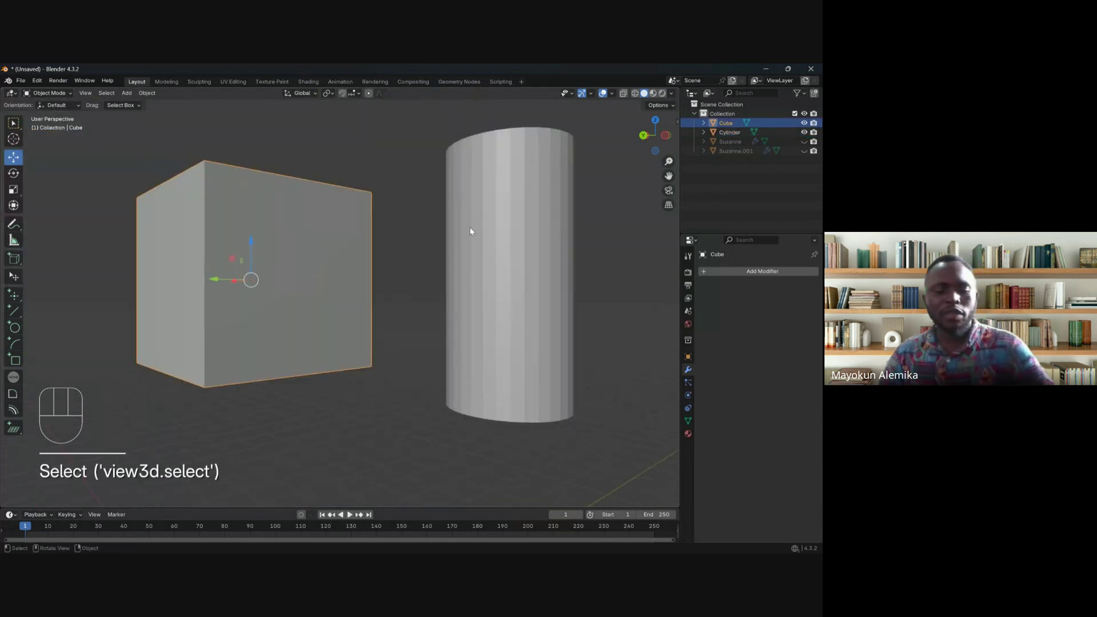
Step: Reveal all hidden objects and raise the cube and cylinder together along Z, clear of the monkey heads
{"action": "key", "text": "alt+h"}
{"action": "scroll", "coordinate": [463, 248], "scroll_direction": "down", "scroll_amount": 5}
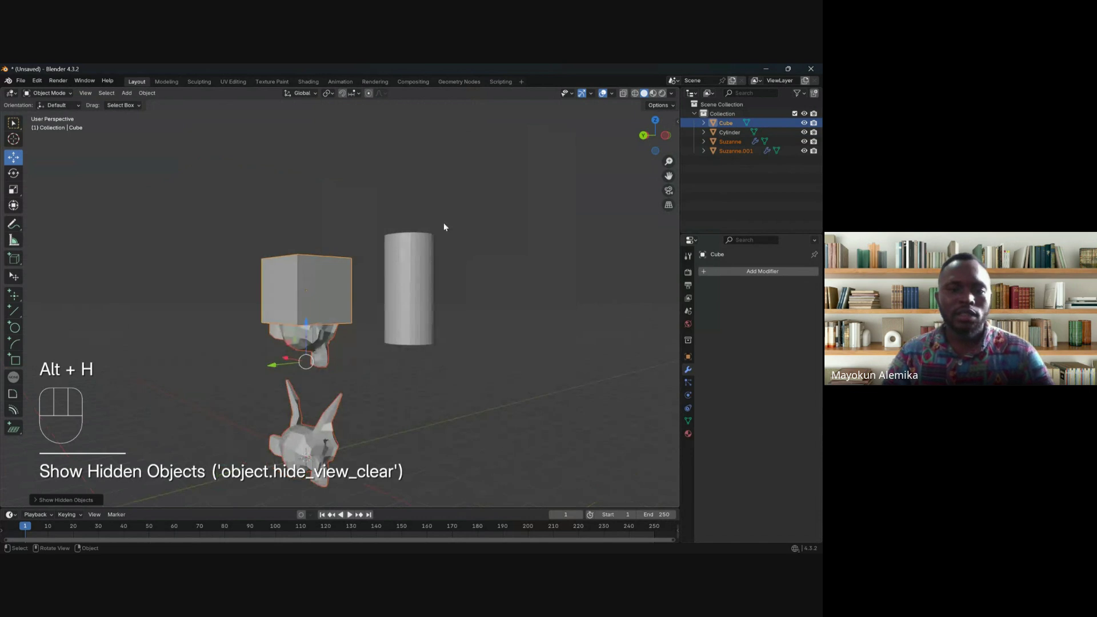
{"action": "left_click", "coordinate": [322, 292]}
{"action": "left_click", "coordinate": [399, 277], "text": "shift"}
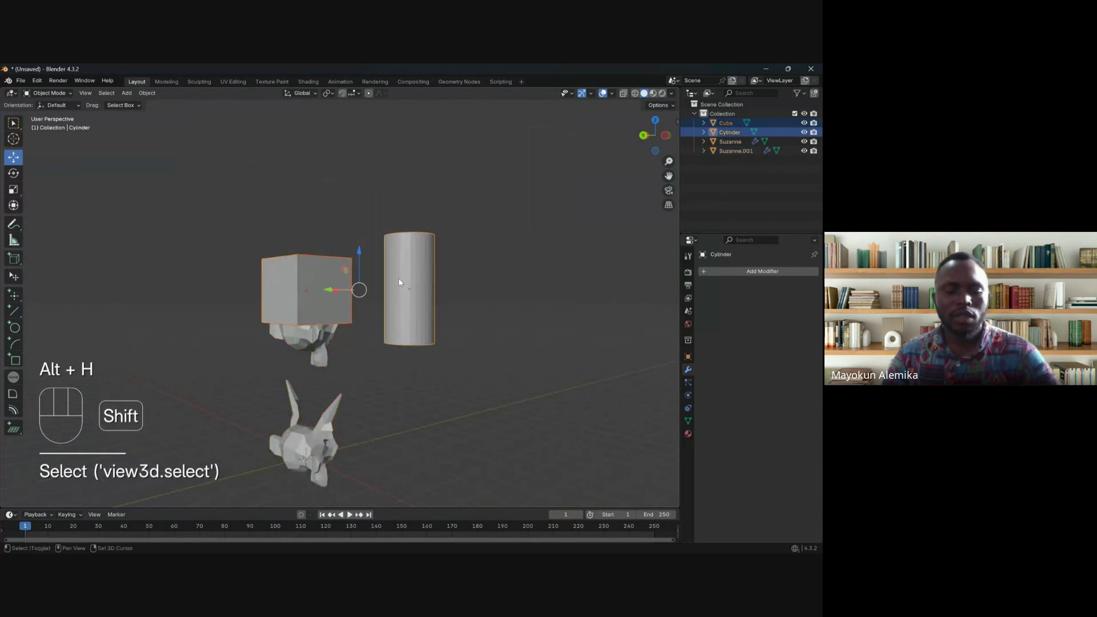
{"action": "key", "text": "g"}
{"action": "key", "text": "z"}
{"action": "left_click", "coordinate": [395, 199]}
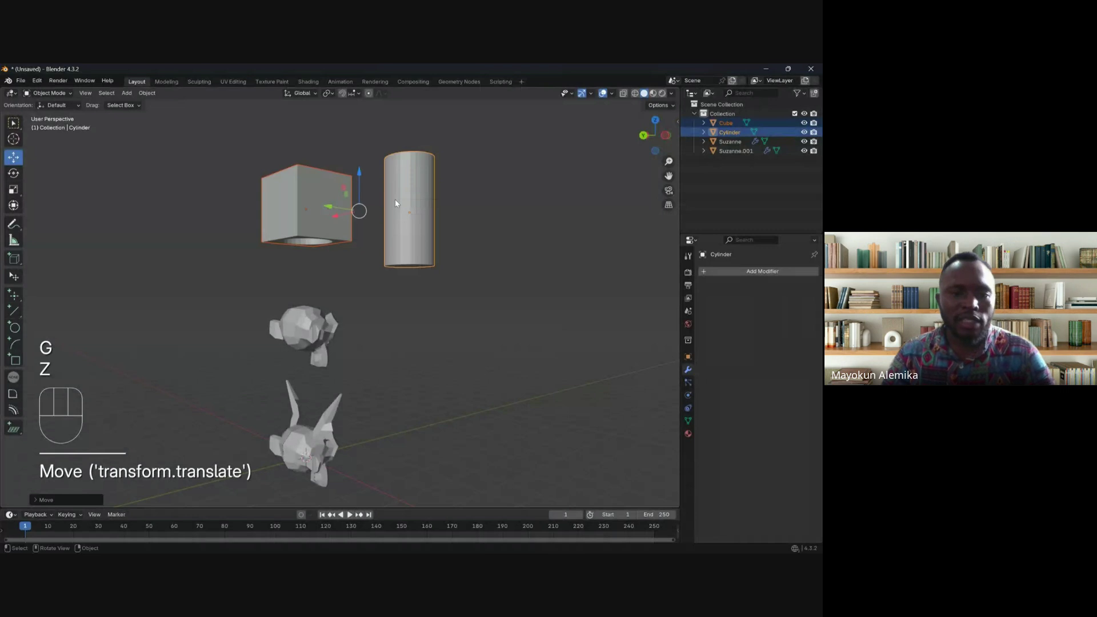
Step: Inspect the two monkey heads and their Mirror modifiers, comparing them with the cube and cylinder above
{"action": "middle_click_drag", "start_coordinate": [396, 199], "coordinate": [359, 200]}
{"action": "scroll", "coordinate": [342, 285], "scroll_direction": "up", "scroll_amount": 4}
{"action": "left_click", "coordinate": [318, 330]}
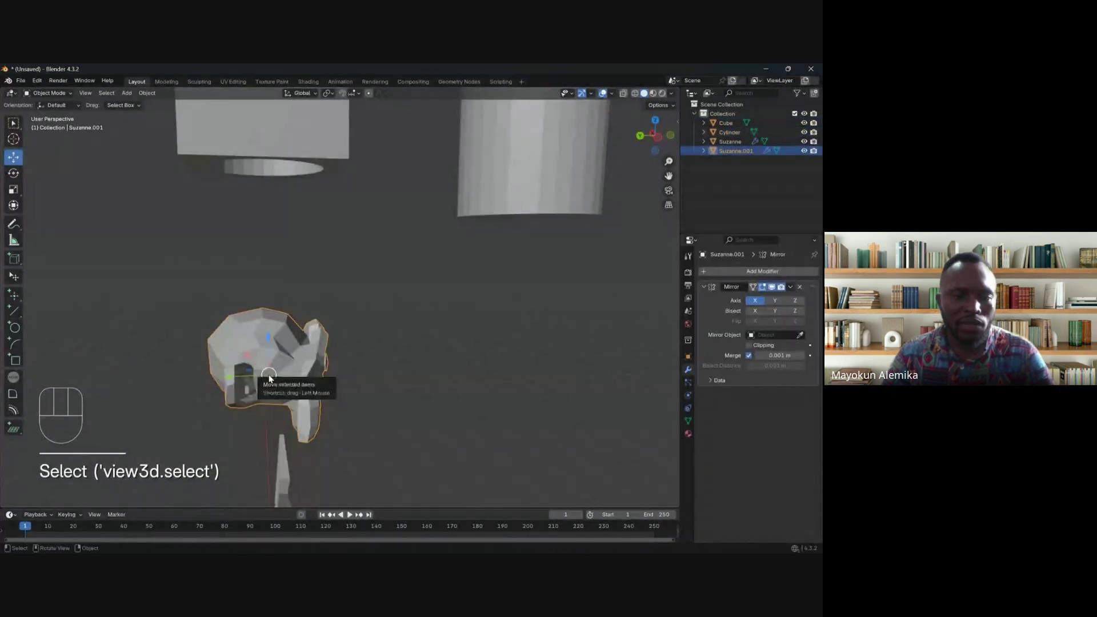
{"action": "scroll", "coordinate": [267, 395], "scroll_direction": "up", "scroll_amount": 3}
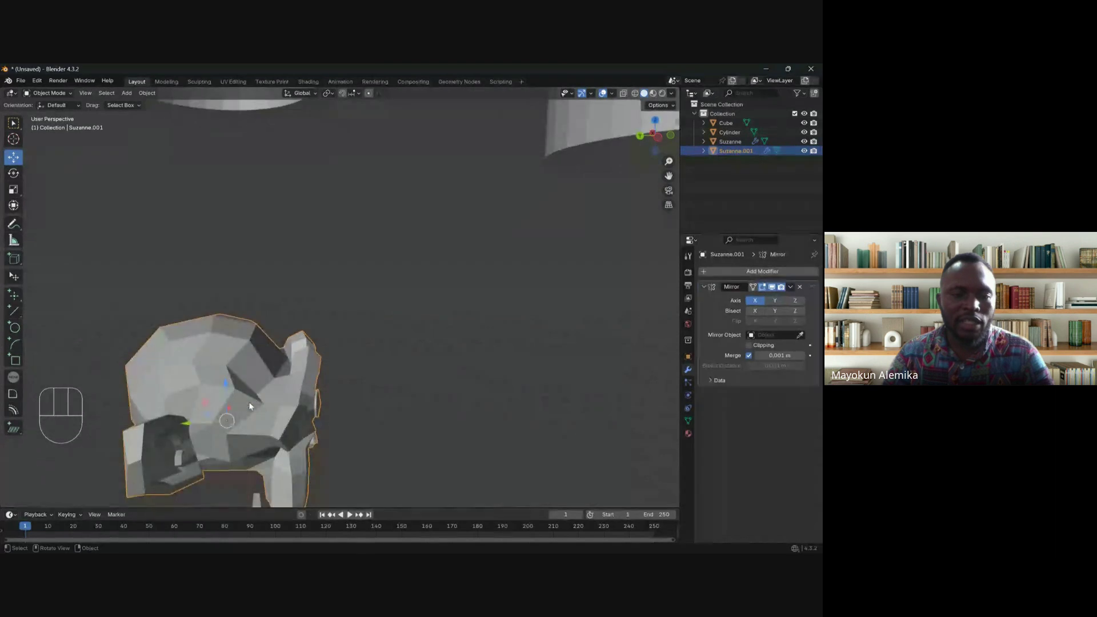
{"action": "middle_click_drag", "start_coordinate": [247, 421], "coordinate": [304, 340], "text": "shift"}
{"action": "scroll", "coordinate": [284, 392], "scroll_direction": "down", "scroll_amount": 5}
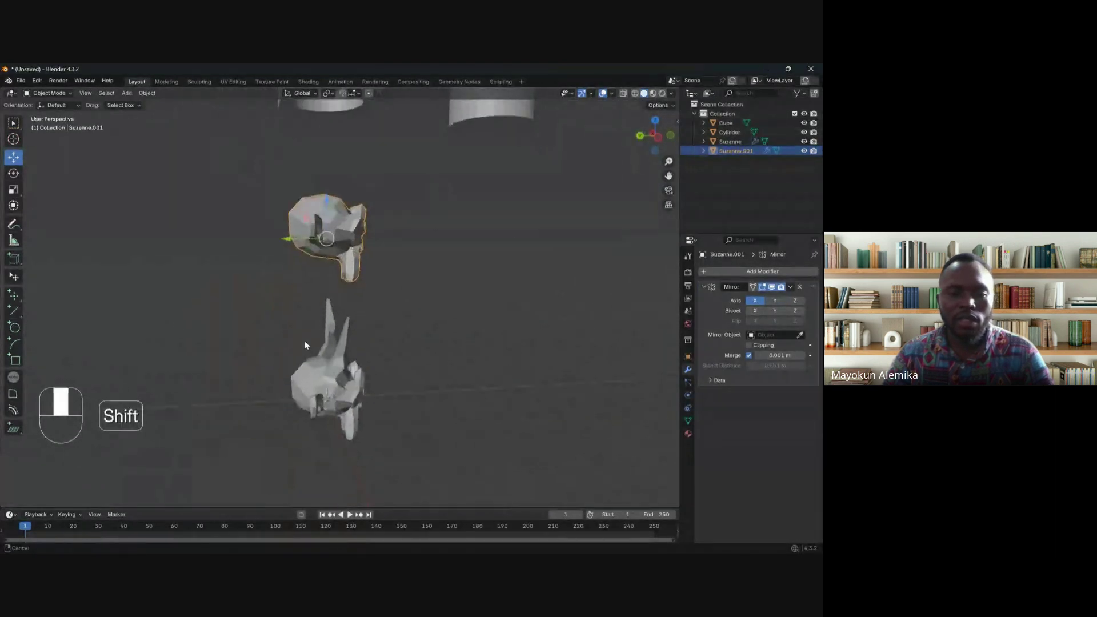
{"action": "left_click", "coordinate": [320, 391]}
{"action": "middle_click_drag", "start_coordinate": [365, 382], "coordinate": [297, 360], "text": "shift"}
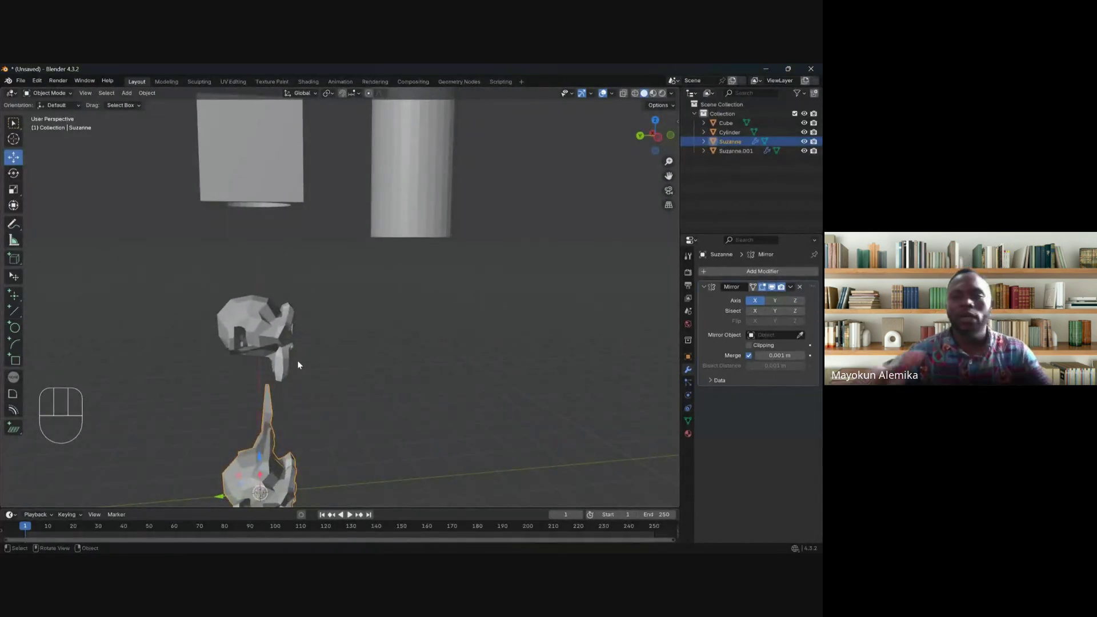
{"action": "scroll", "coordinate": [215, 321], "scroll_direction": "down", "scroll_amount": 2}
{"action": "middle_click_drag", "start_coordinate": [215, 321], "coordinate": [205, 356], "text": "shift"}
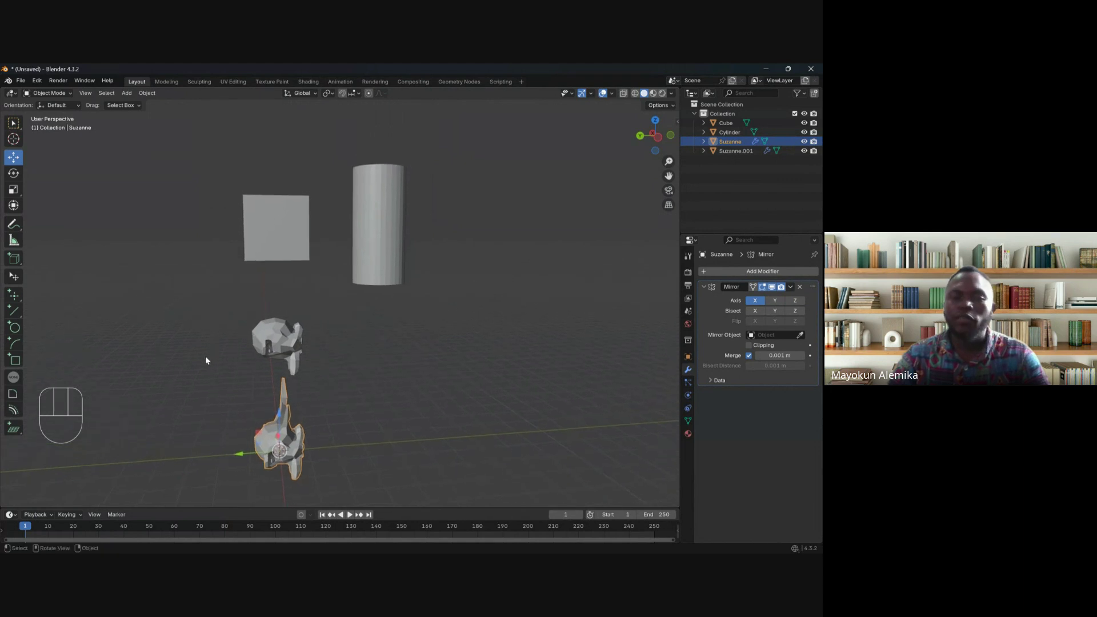
Step: Try rotating and scaling the whole cylinder in Object Mode
{"action": "left_click", "coordinate": [376, 252]}
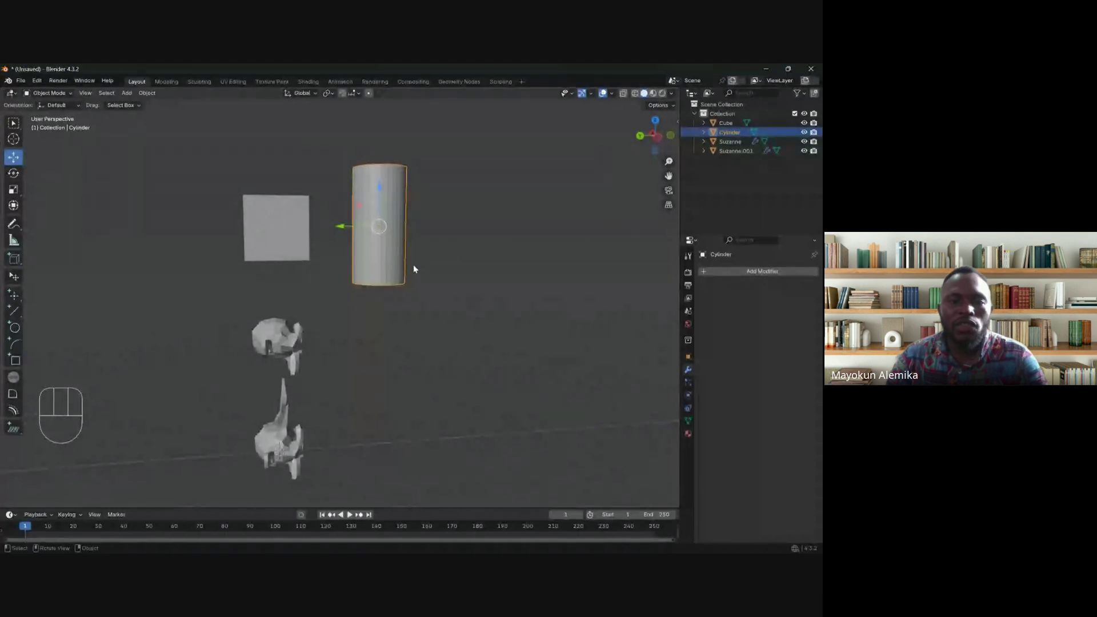
{"action": "scroll", "coordinate": [384, 229], "scroll_direction": "up", "scroll_amount": 4}
{"action": "middle_click_drag", "start_coordinate": [384, 220], "coordinate": [294, 313], "text": "shift"}
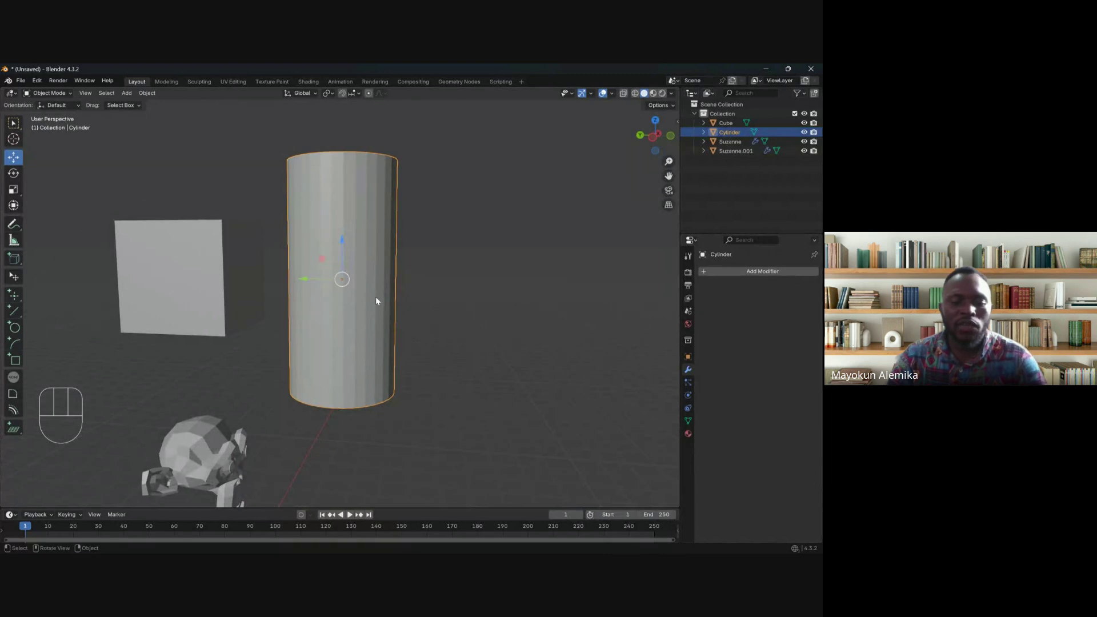
{"action": "key", "text": "r"}
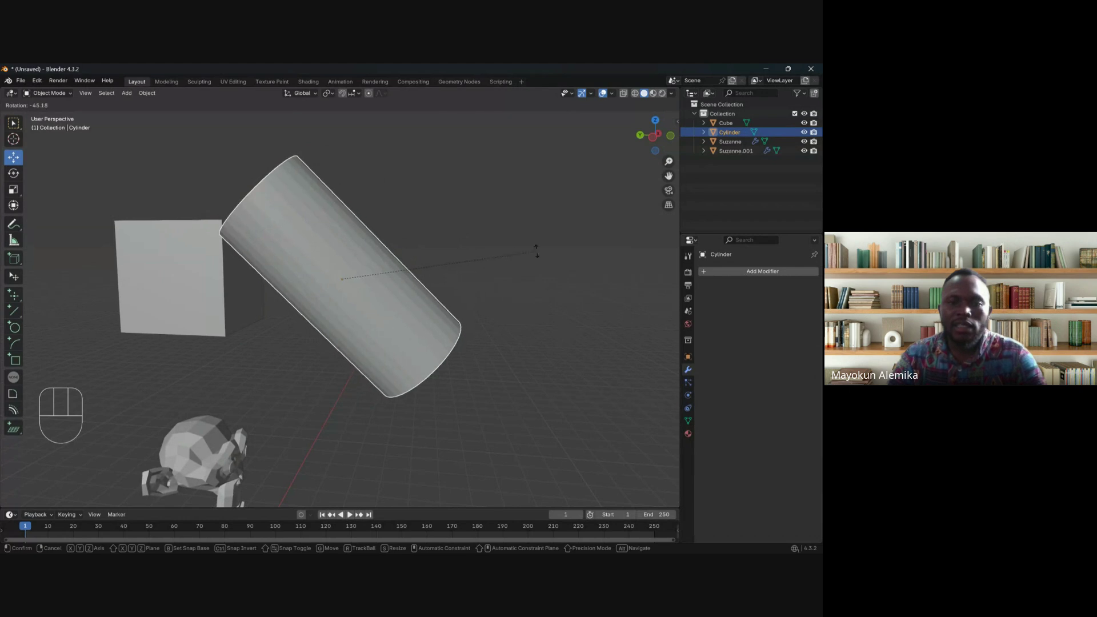
{"action": "right_click", "coordinate": [599, 231]}
{"action": "key", "text": "s"}
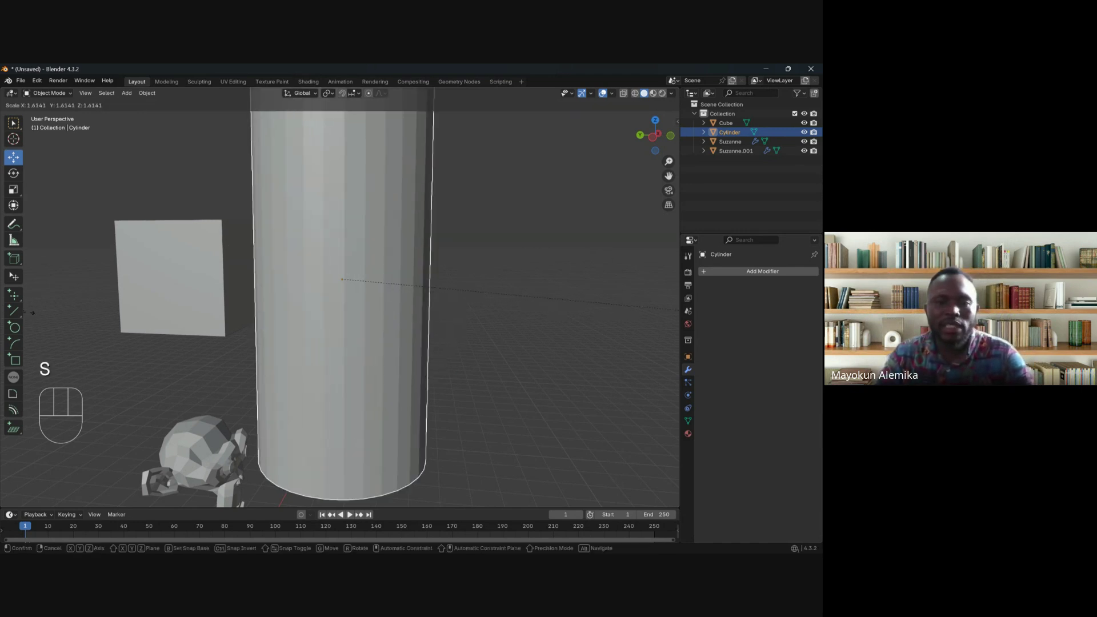
{"action": "right_click", "coordinate": [494, 285]}
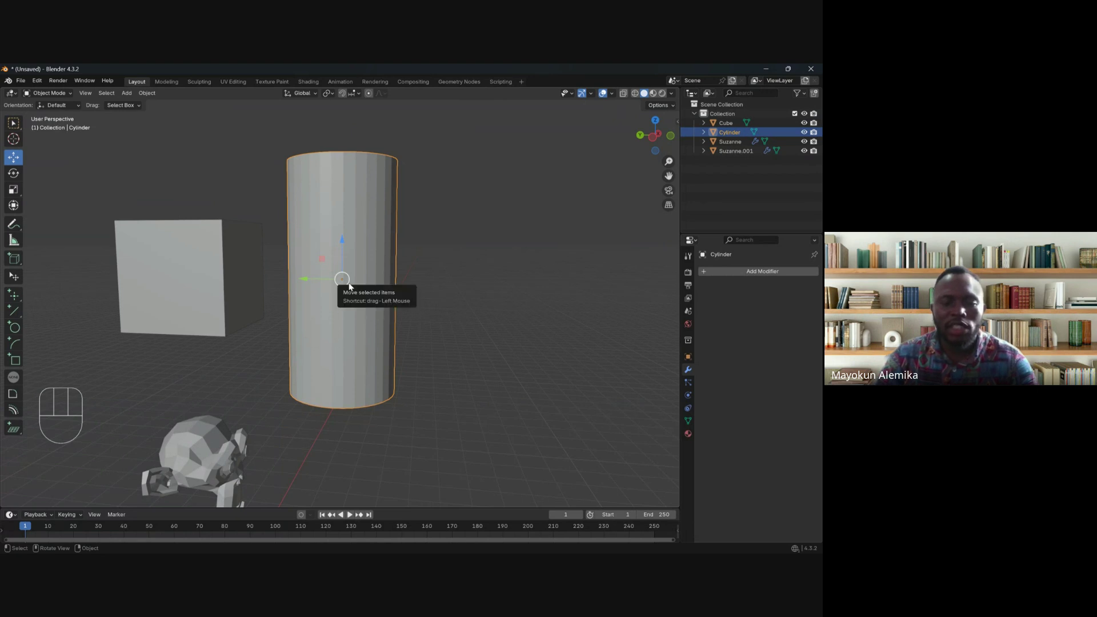
Step: Enter Edit Mode on the cylinder and return to Object Mode
{"action": "key", "text": "Tab"}
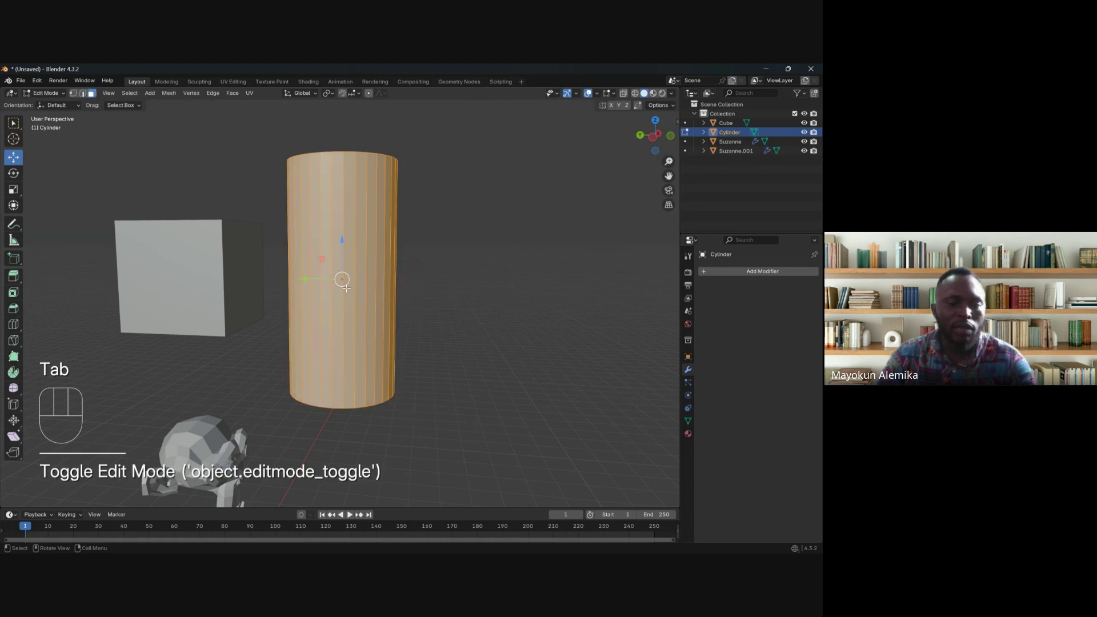
{"action": "key", "text": "Tab"}
{"action": "scroll", "coordinate": [330, 294], "scroll_direction": "down", "scroll_amount": 2}
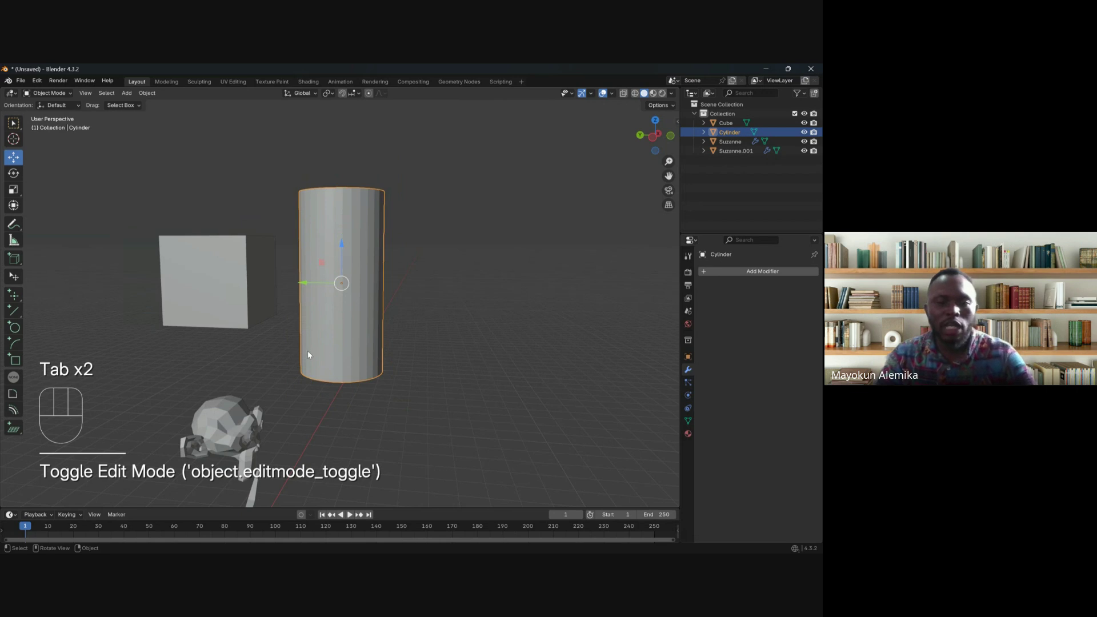
Step: Move the whole cylinder in Object Mode, and shift its mesh away from its origin in Edit Mode before returning to Object Mode
{"action": "key", "text": "g"}
{"action": "left_click", "coordinate": [456, 342]}
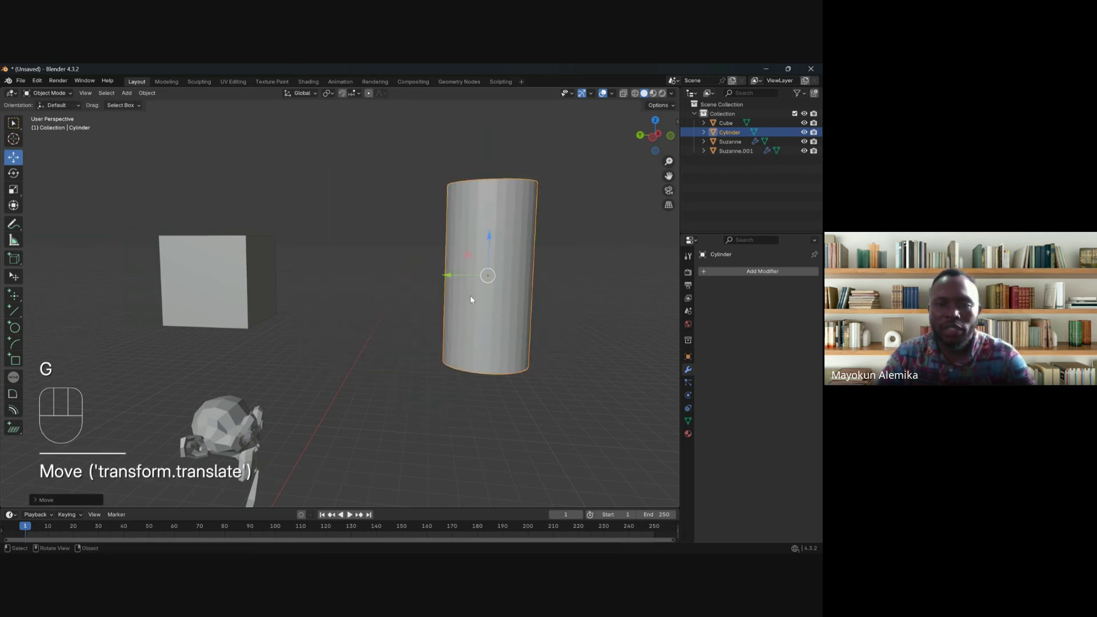
{"action": "key", "text": "Tab"}
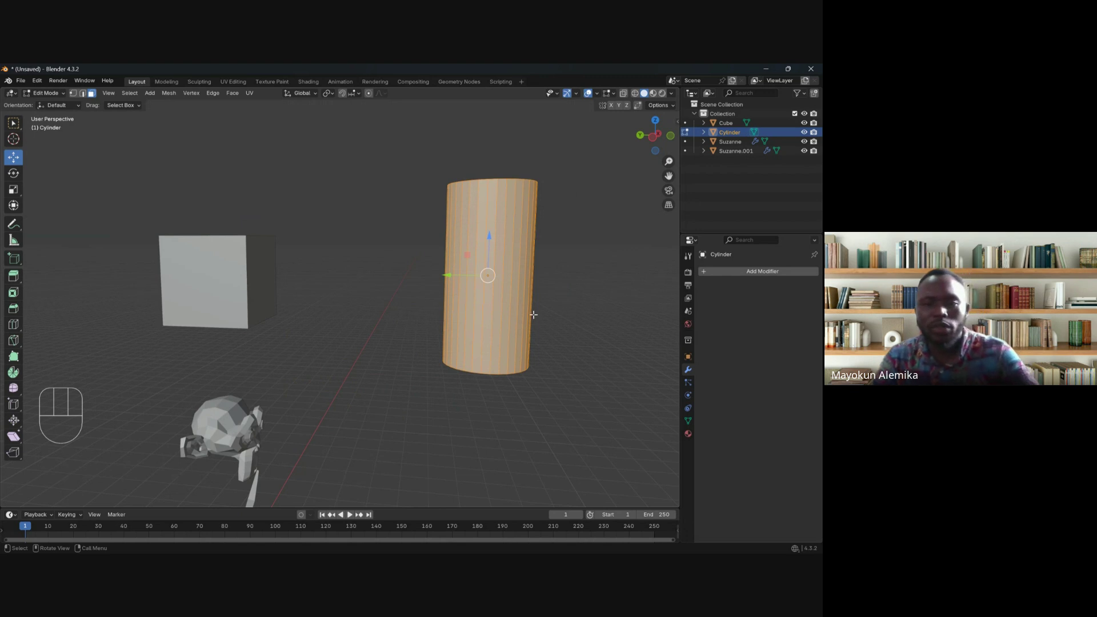
{"action": "key", "text": "g"}
{"action": "right_click", "coordinate": [431, 229]}
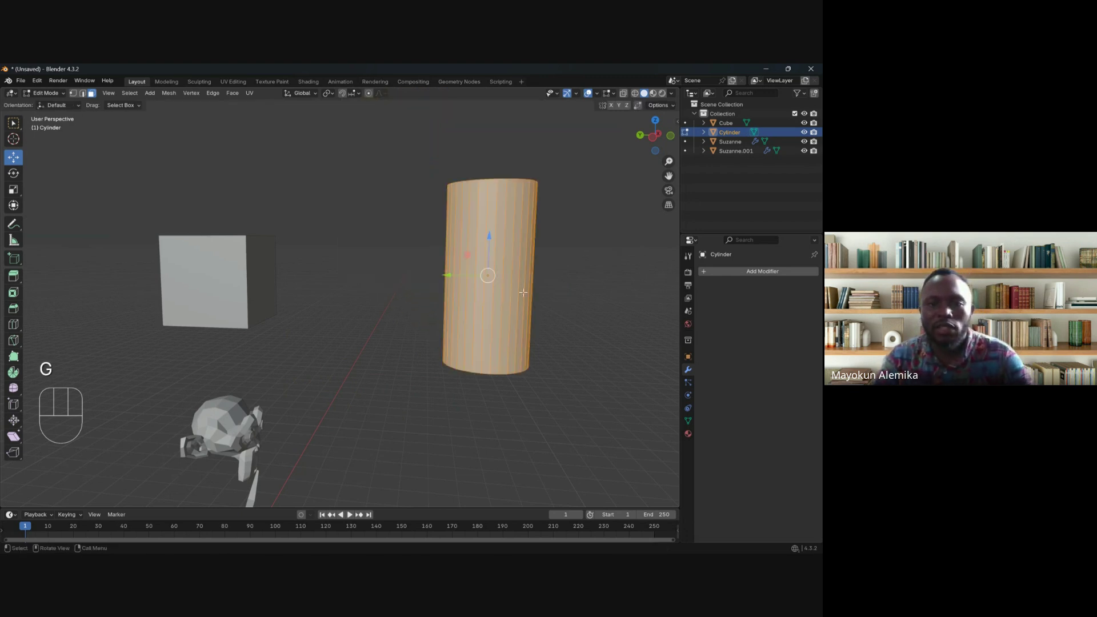
{"action": "key", "text": "g"}
{"action": "left_click", "coordinate": [398, 243]}
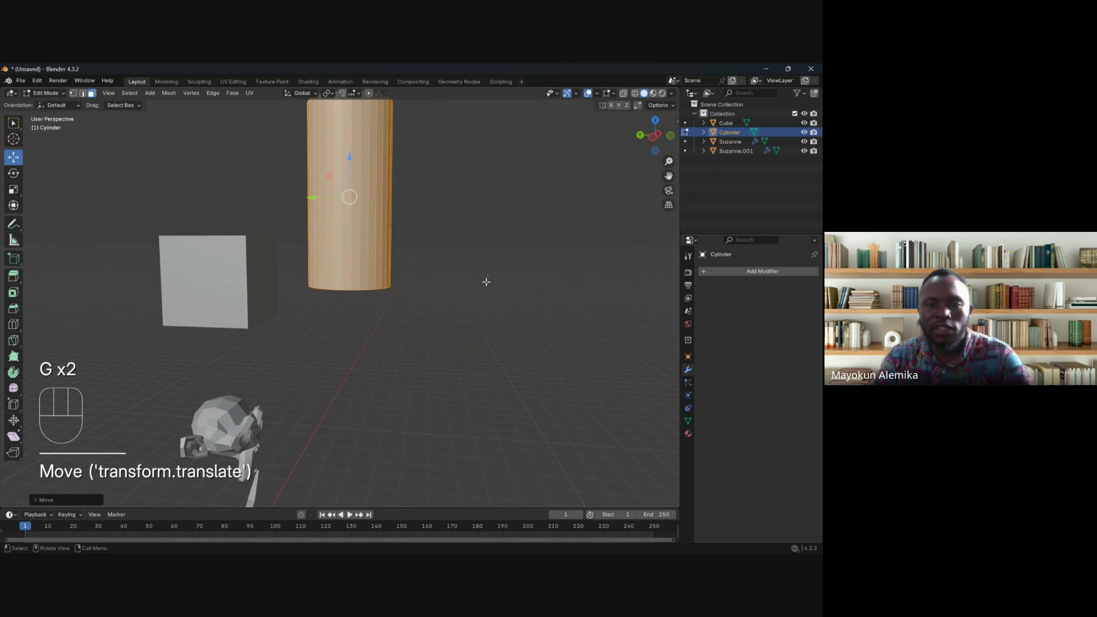
{"action": "middle_click_drag", "start_coordinate": [495, 282], "coordinate": [463, 333], "text": "shift"}
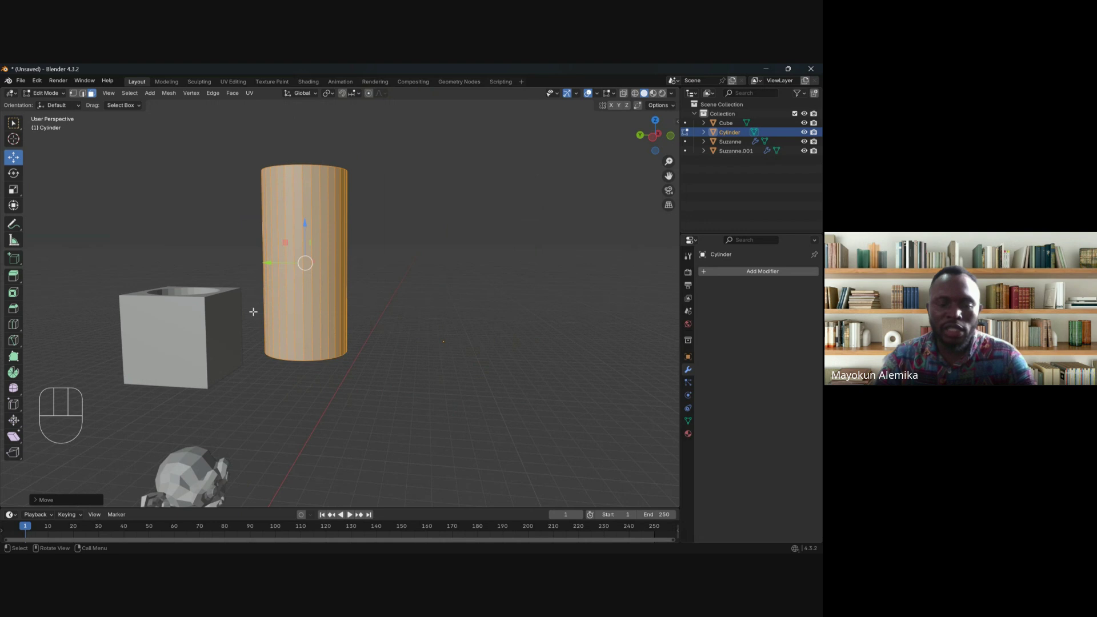
{"action": "key", "text": "Tab"}
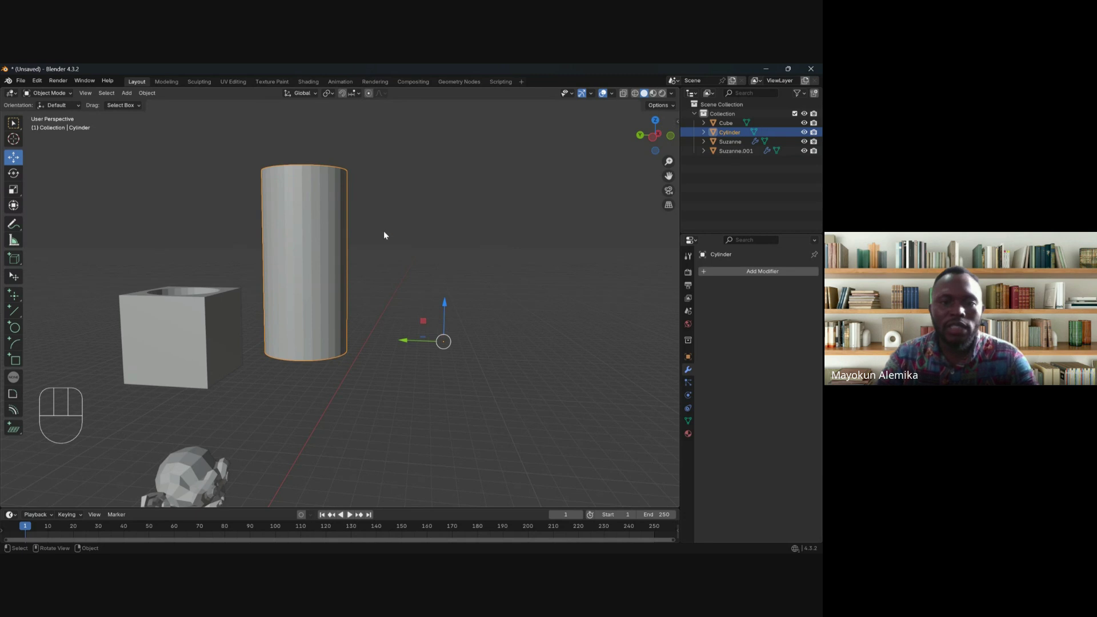
Step: Try rotating the cylinder around its offset origin in Object Mode
{"action": "left_click", "coordinate": [16, 173]}
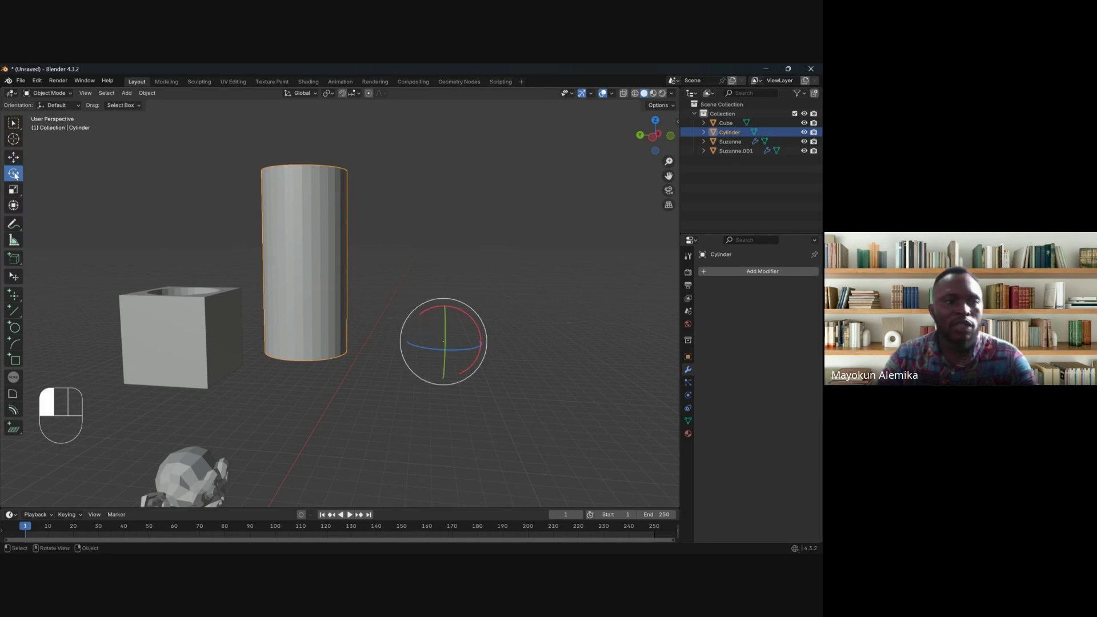
{"action": "left_click", "coordinate": [17, 168]}
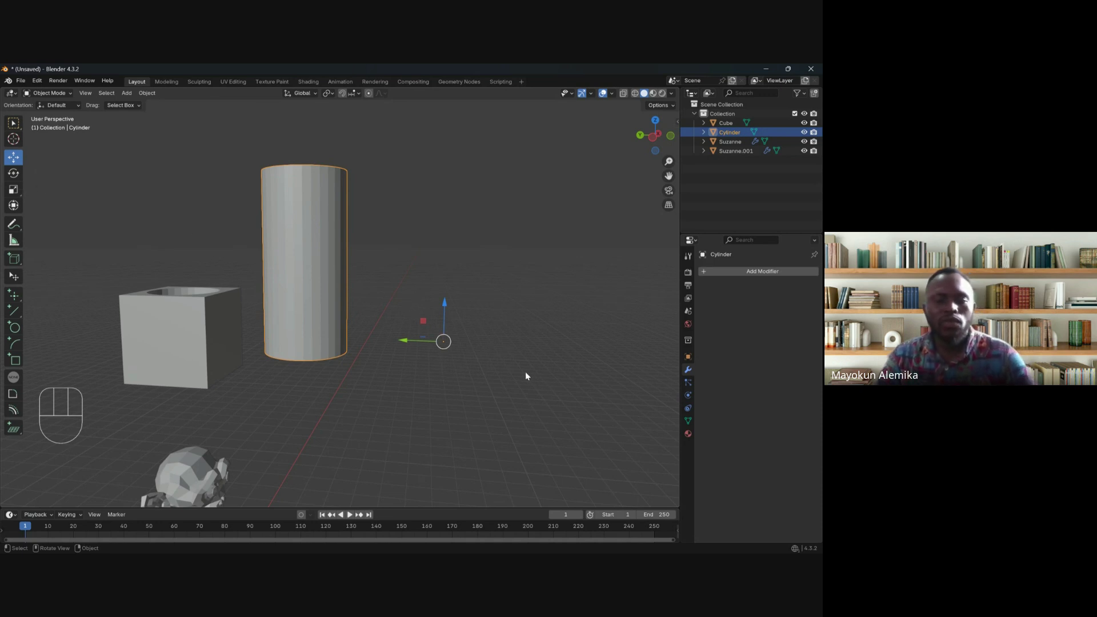
{"action": "key", "text": "r"}
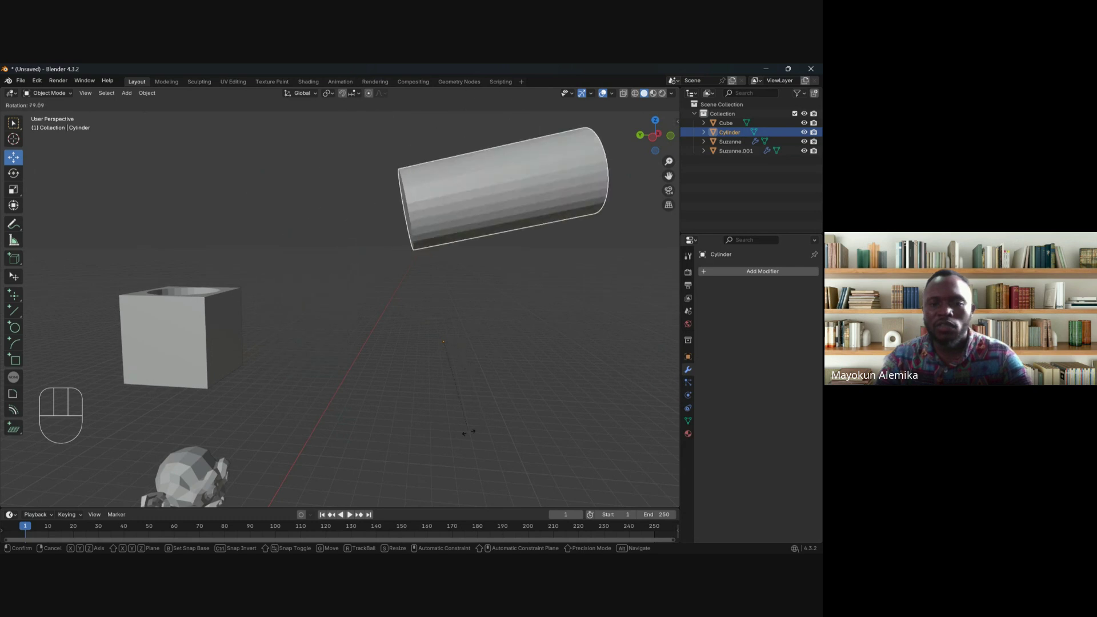
{"action": "right_click", "coordinate": [563, 353]}
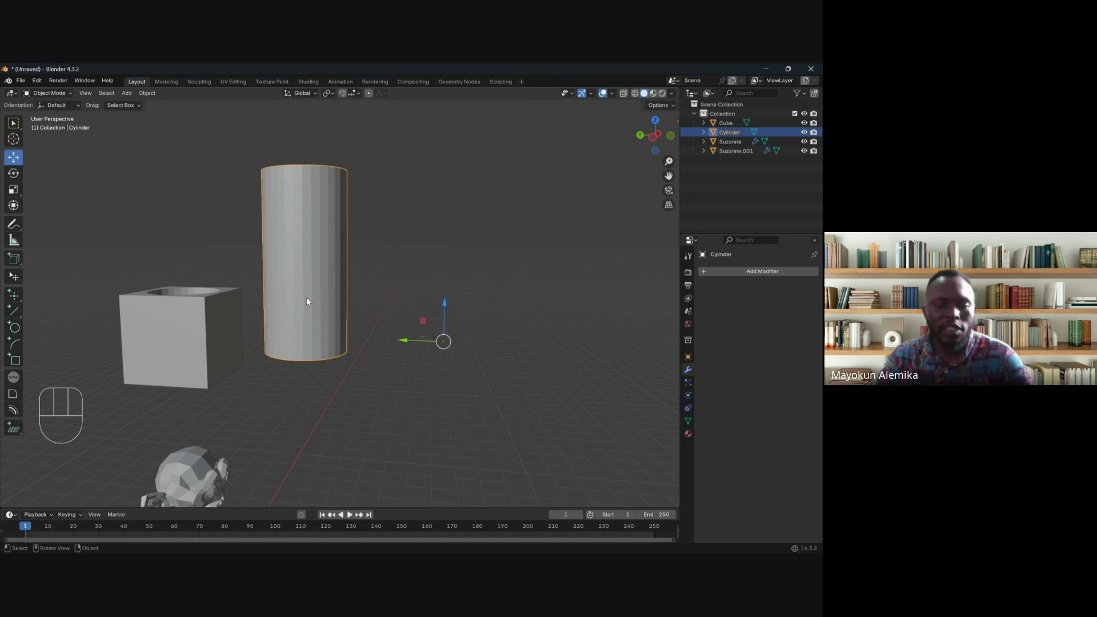
Step: Try rotating and scaling the cylinder's mesh in Edit Mode, and return to Object Mode
{"action": "key", "text": "Tab"}
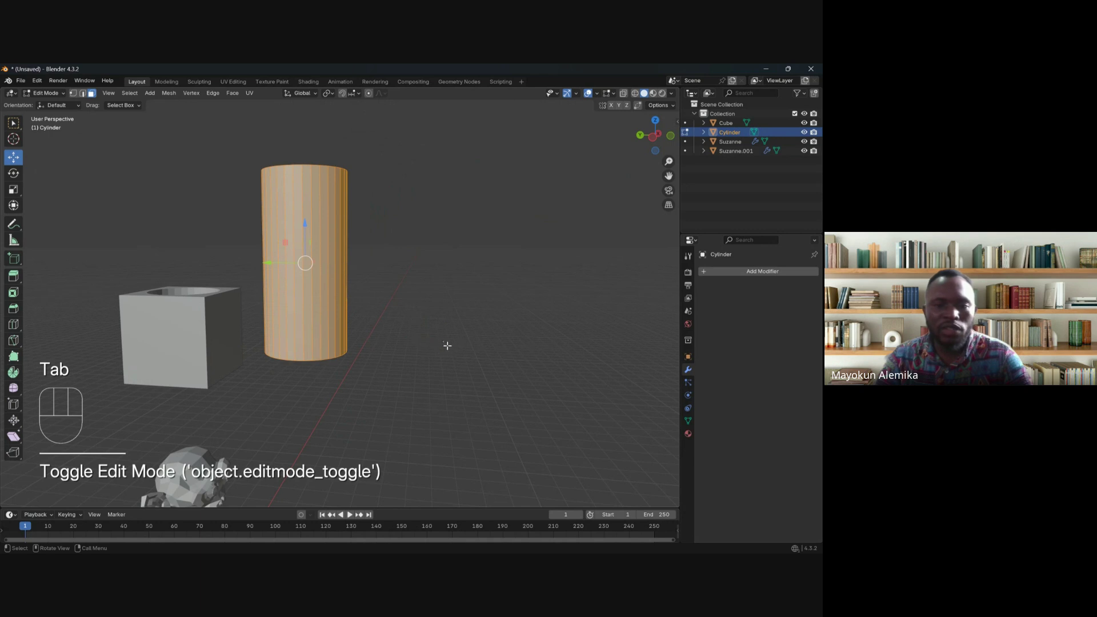
{"action": "key", "text": "r"}
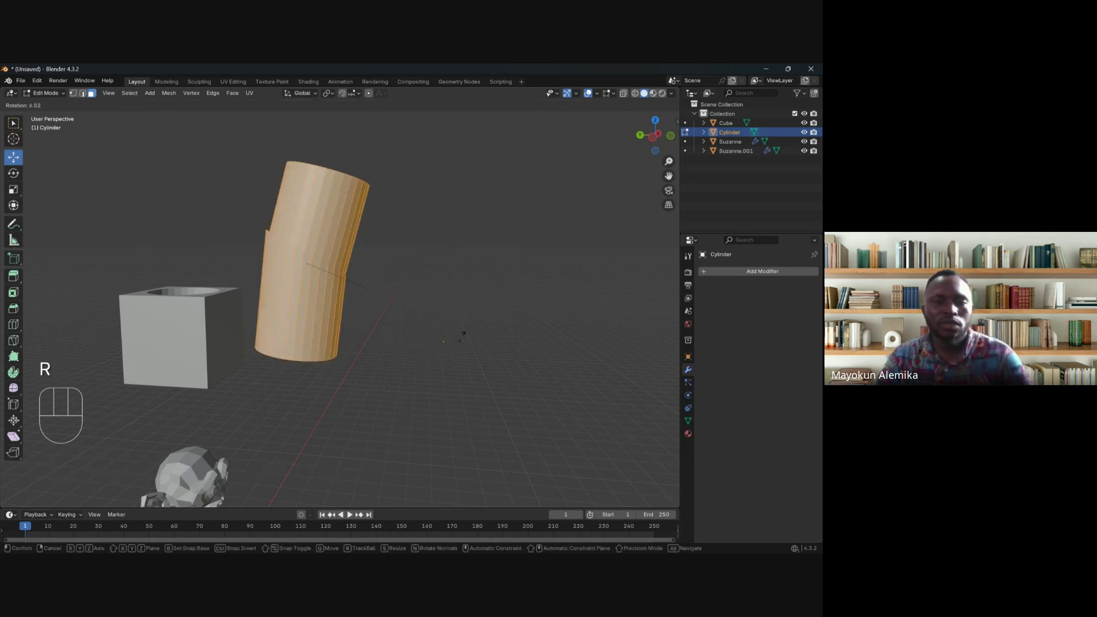
{"action": "key", "text": "s"}
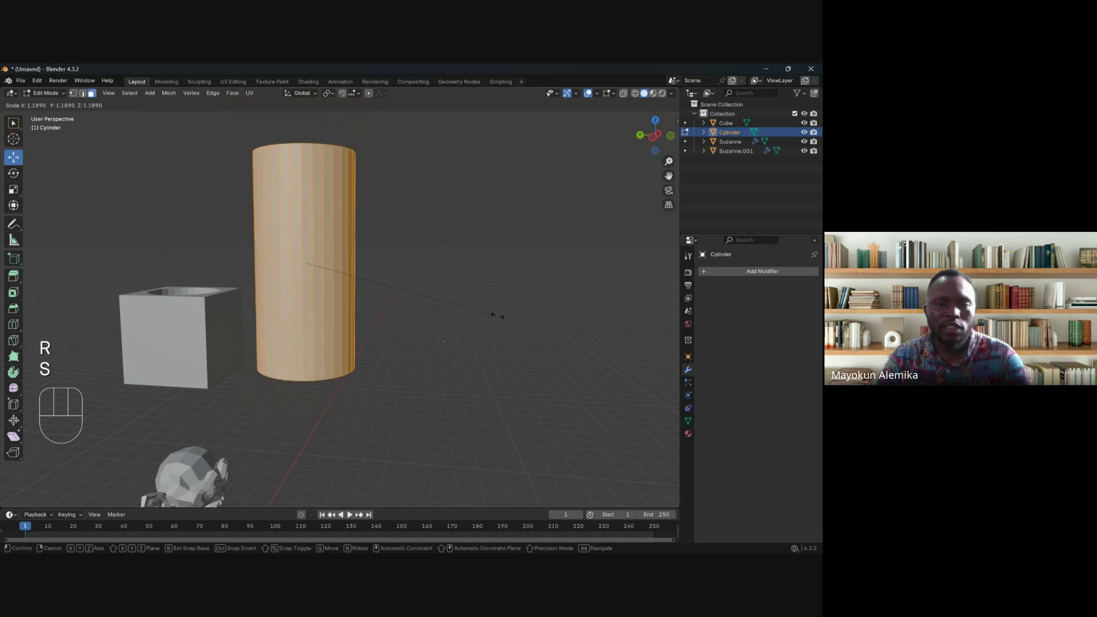
{"action": "right_click", "coordinate": [457, 323]}
{"action": "key", "text": "Tab"}
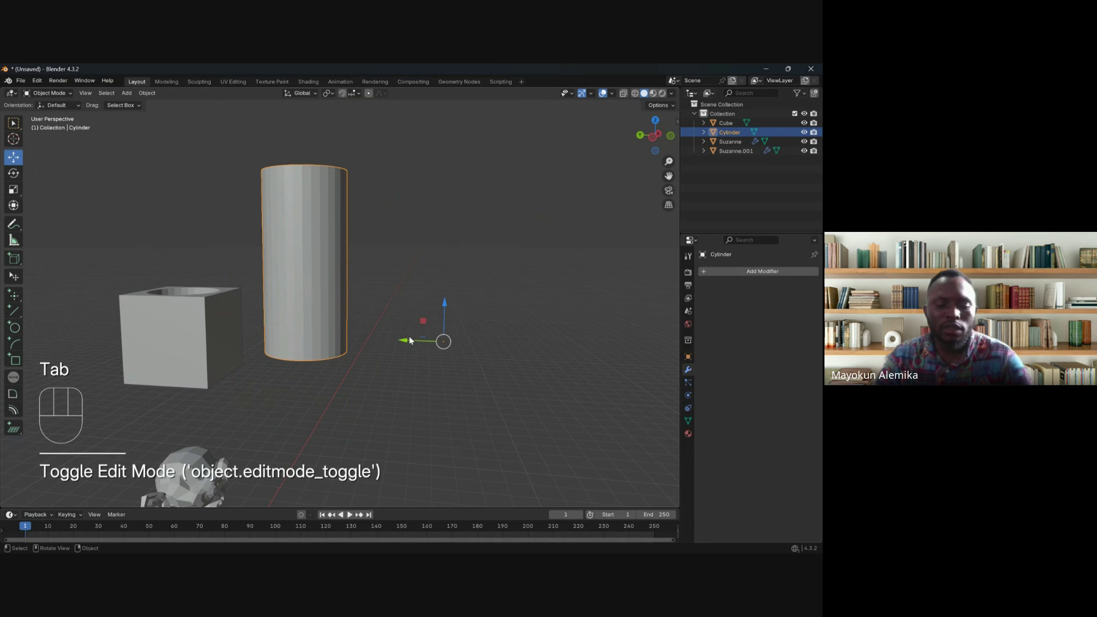
Step: Try the Object Mode rotation on the cylinder again for comparison with Edit Mode
{"action": "key", "text": "r"}
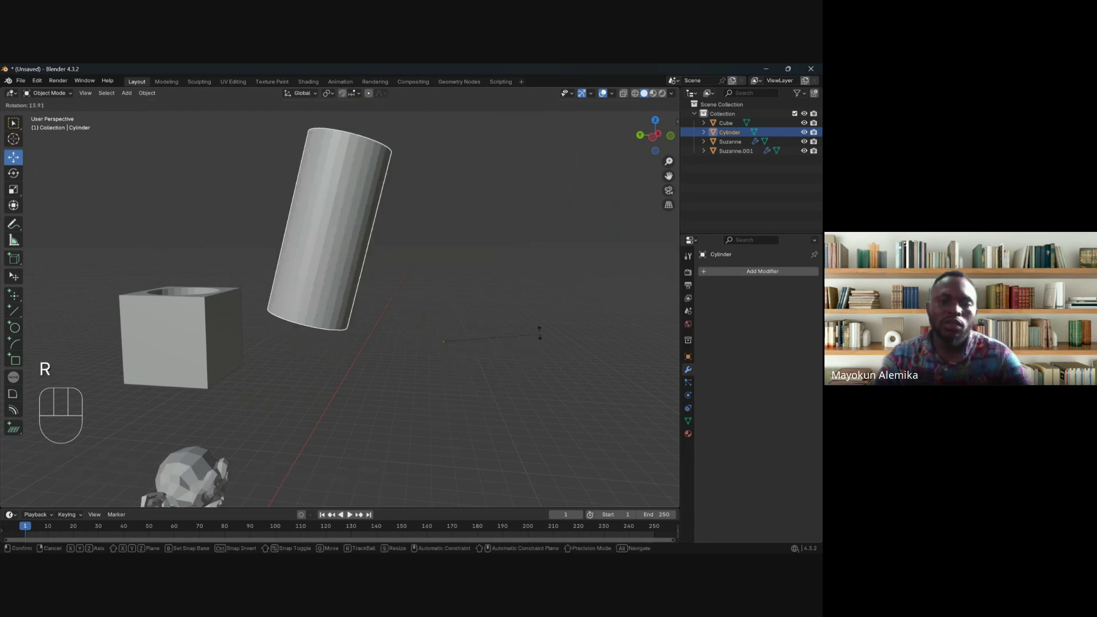
{"action": "right_click", "coordinate": [525, 375]}
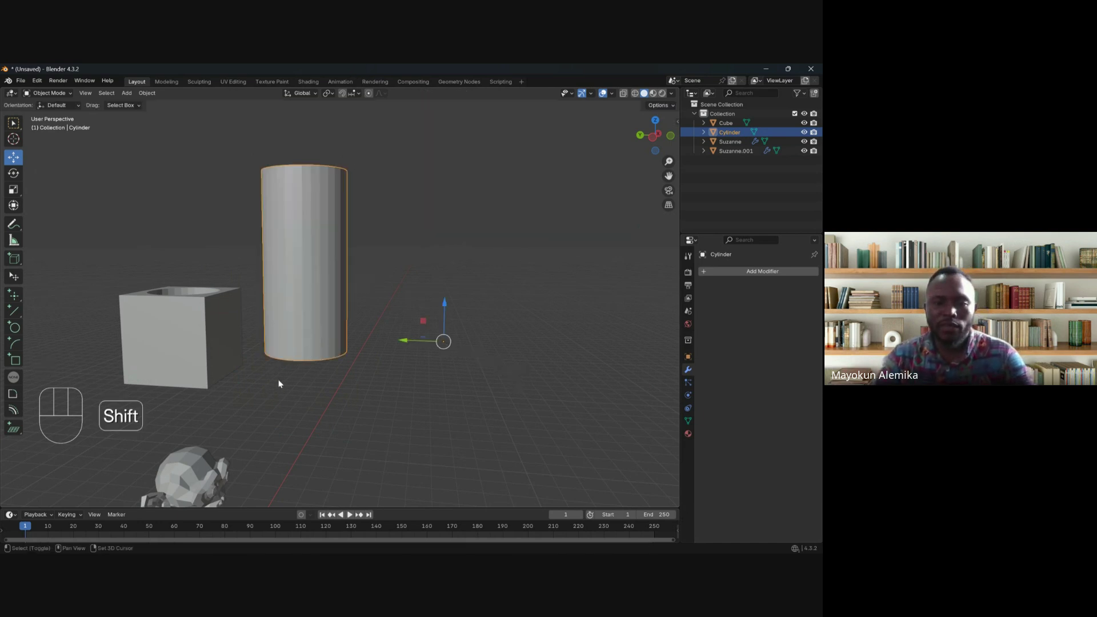
{"action": "middle_click_drag", "start_coordinate": [277, 384], "coordinate": [372, 329], "text": "shift"}
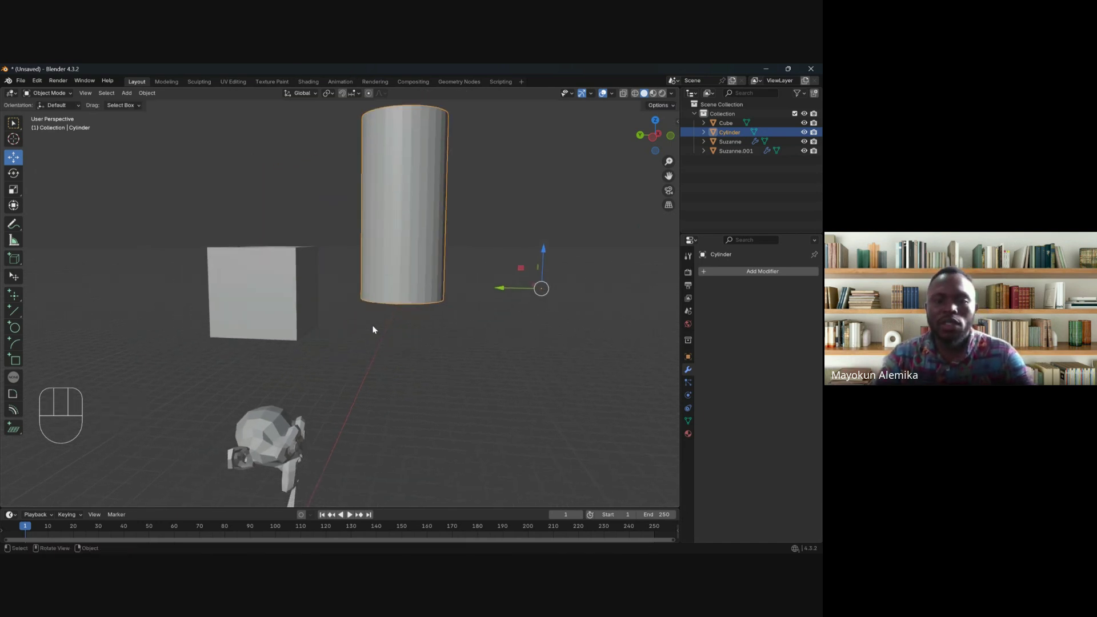
Step: Select the cube and examine its position relative to the cylinder in the front orthographic view
{"action": "left_click", "coordinate": [269, 307]}
{"action": "middle_click_drag", "start_coordinate": [271, 340], "coordinate": [205, 303]}
{"action": "scroll", "coordinate": [286, 296], "scroll_direction": "up", "scroll_amount": 2}
{"action": "key", "text": "KP_1"}
{"action": "left_click", "coordinate": [183, 229]}
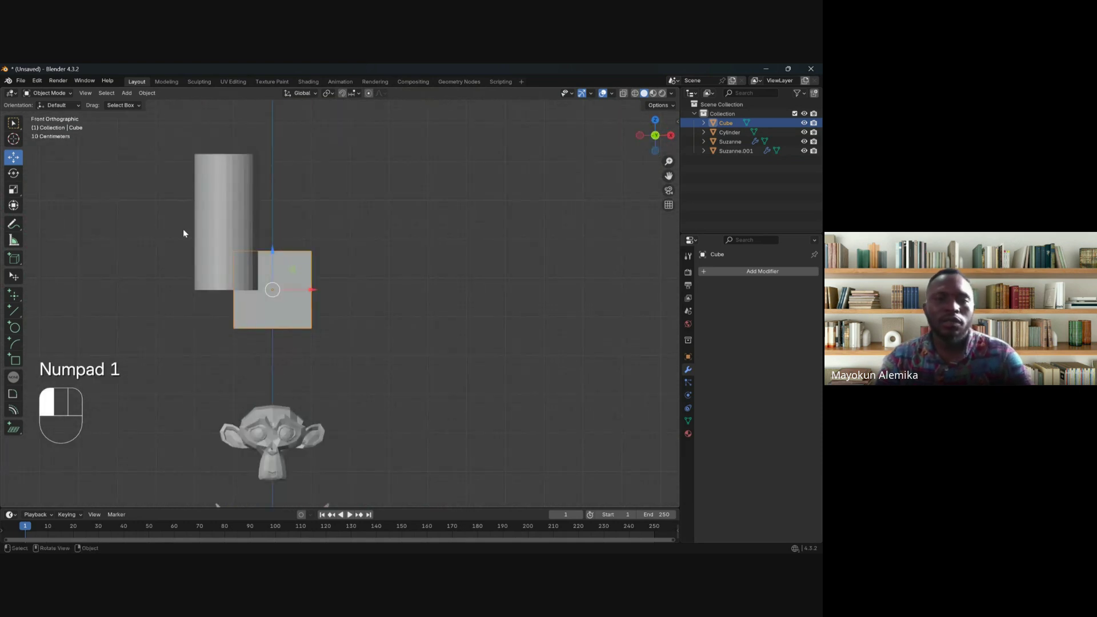
Step: Reselect the cylinder and try another rotation to show how its distant origin acts as the pivot
{"action": "left_click", "coordinate": [223, 243]}
{"action": "middle_click_drag", "start_coordinate": [222, 243], "coordinate": [341, 279]}
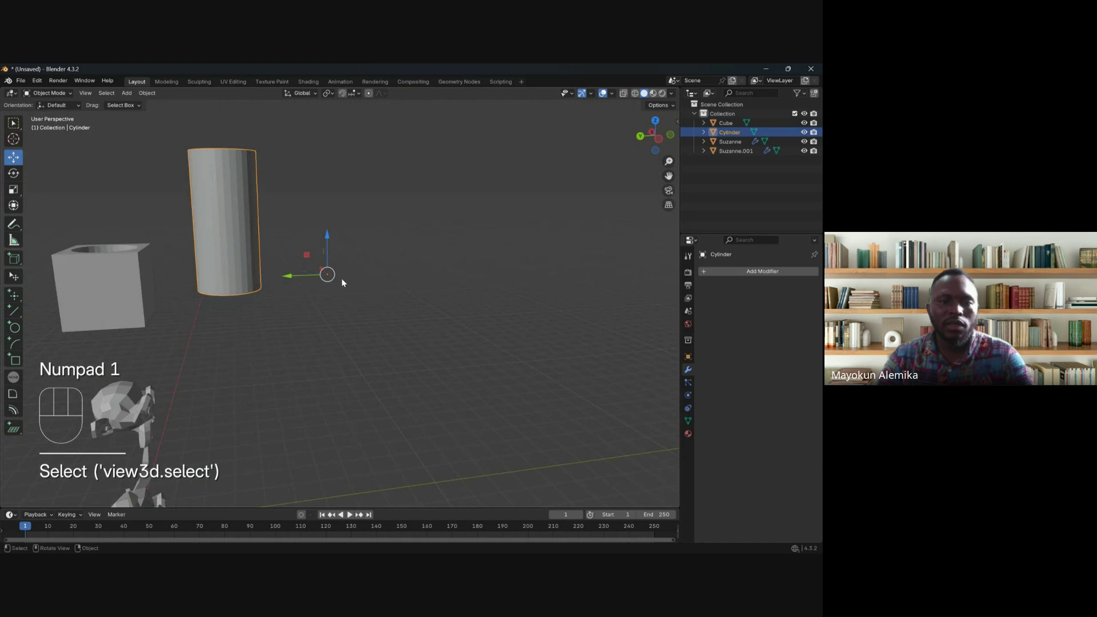
{"action": "scroll", "coordinate": [230, 270], "scroll_direction": "up", "scroll_amount": 3}
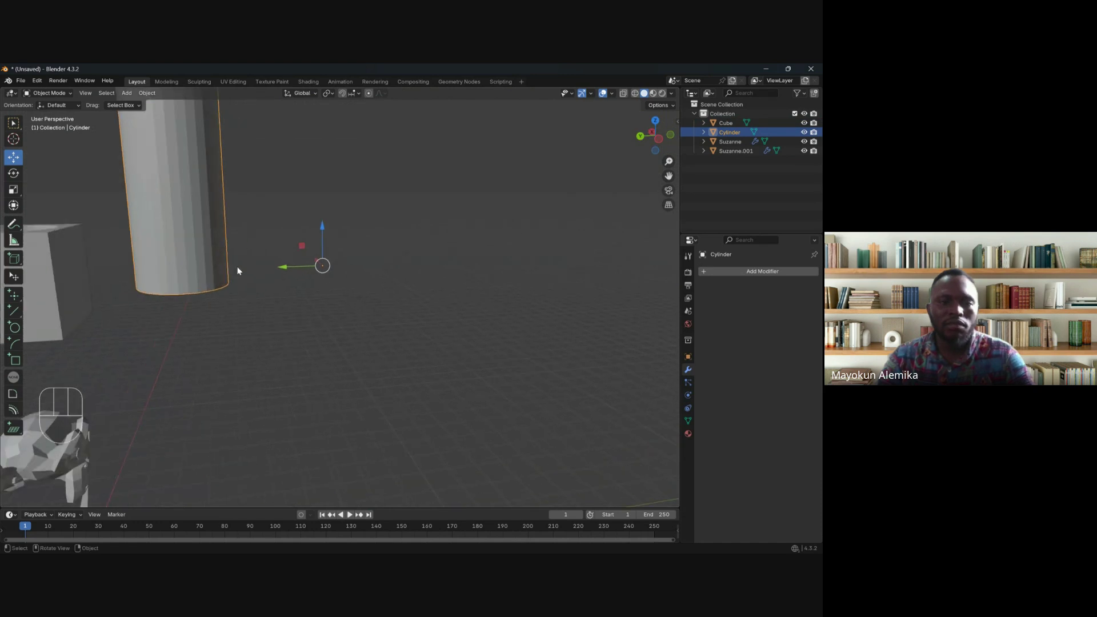
{"action": "middle_click_drag", "start_coordinate": [233, 237], "coordinate": [280, 294], "text": "shift"}
{"action": "key", "text": "r"}
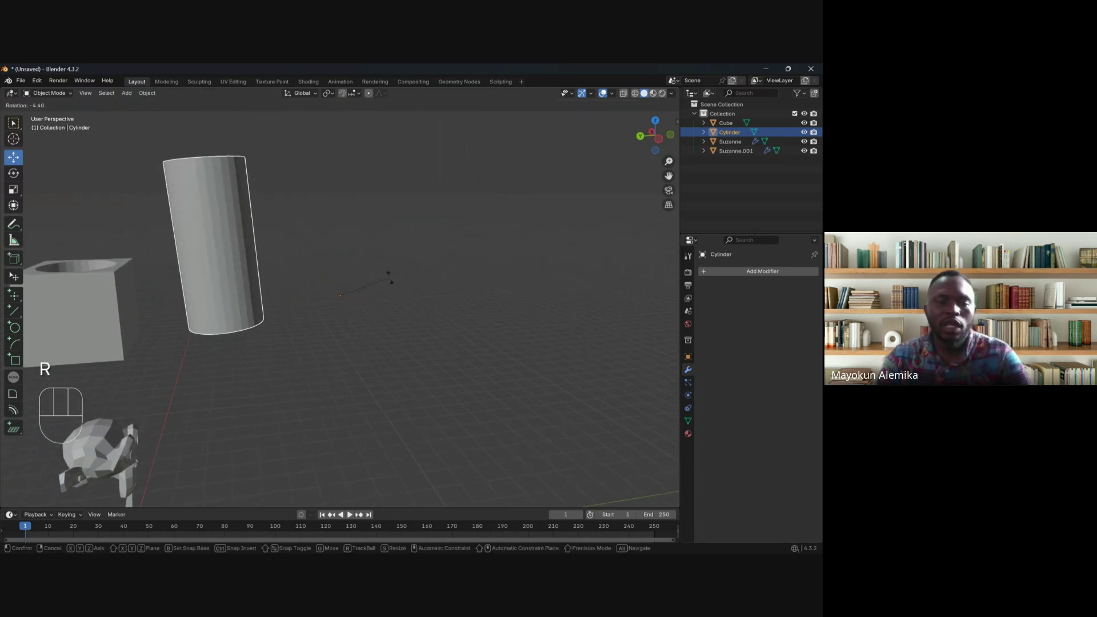
{"action": "left_click", "coordinate": [393, 305]}
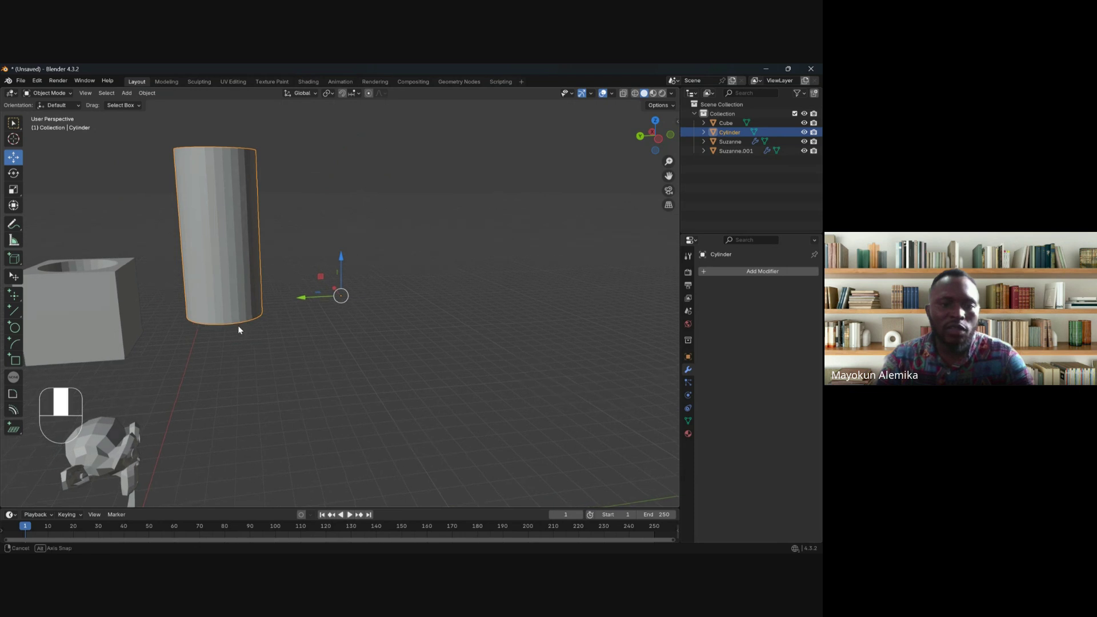
{"action": "middle_click_drag", "start_coordinate": [237, 324], "coordinate": [239, 315]}
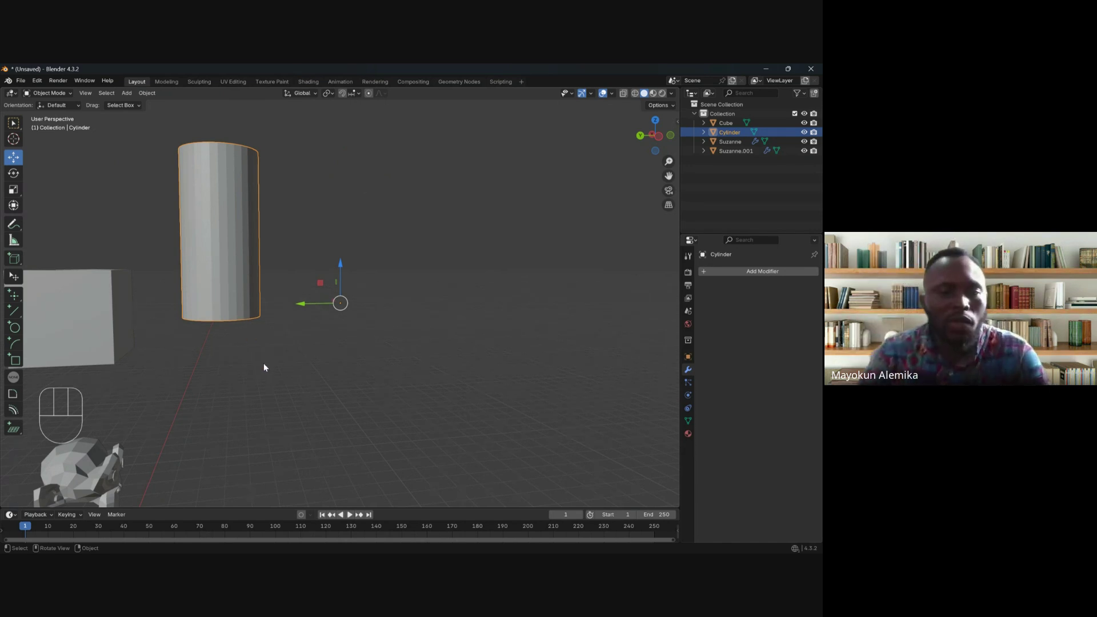
Step: Compare the cylinder's pivot location in Edit Mode and Object Mode, from the front and in perspective
{"action": "key", "text": "Tab"}
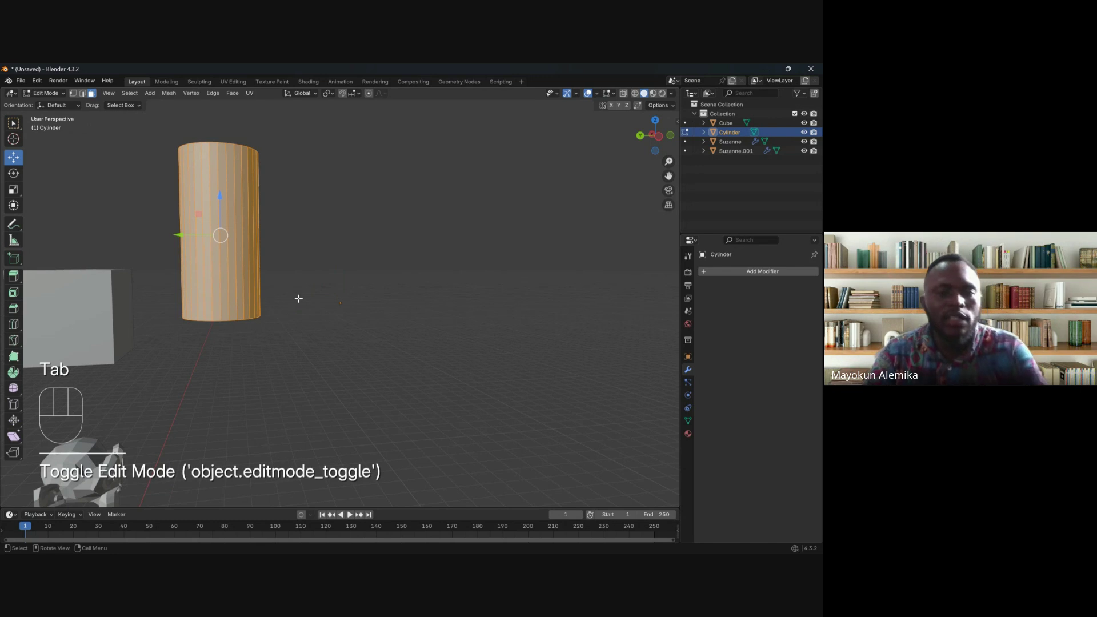
{"action": "key", "text": "KP_1"}
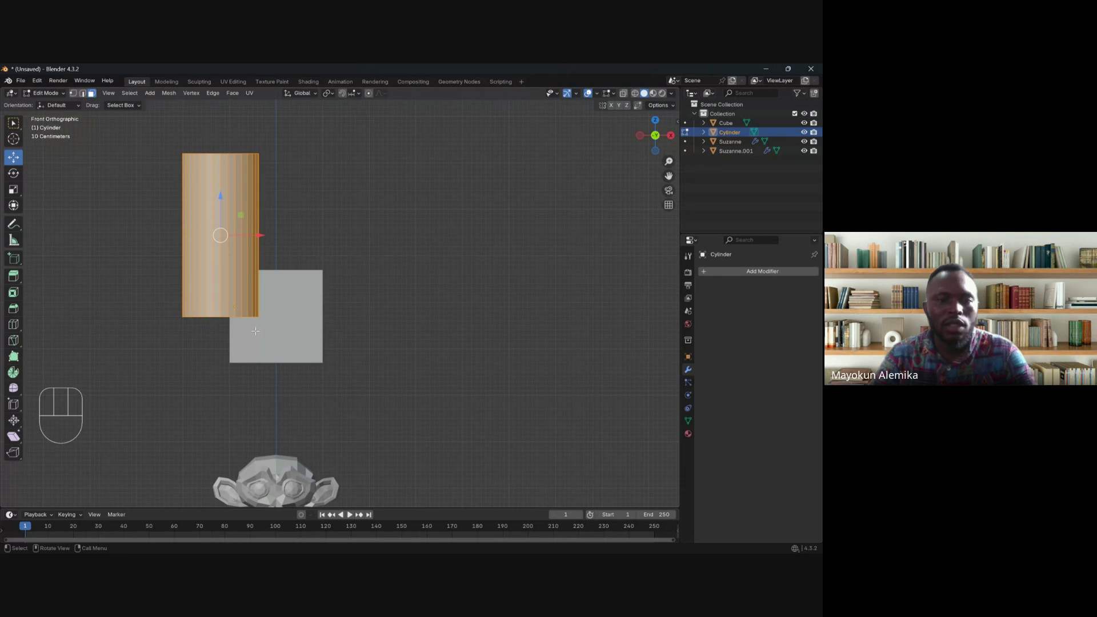
{"action": "key", "text": "Tab"}
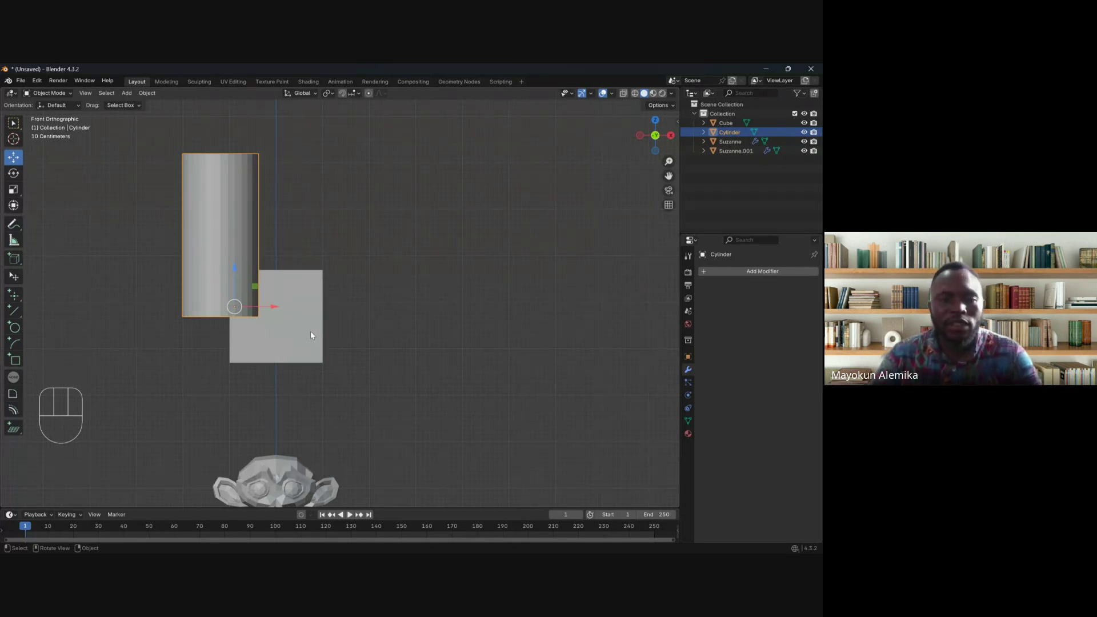
{"action": "middle_click_drag", "start_coordinate": [312, 335], "coordinate": [331, 326]}
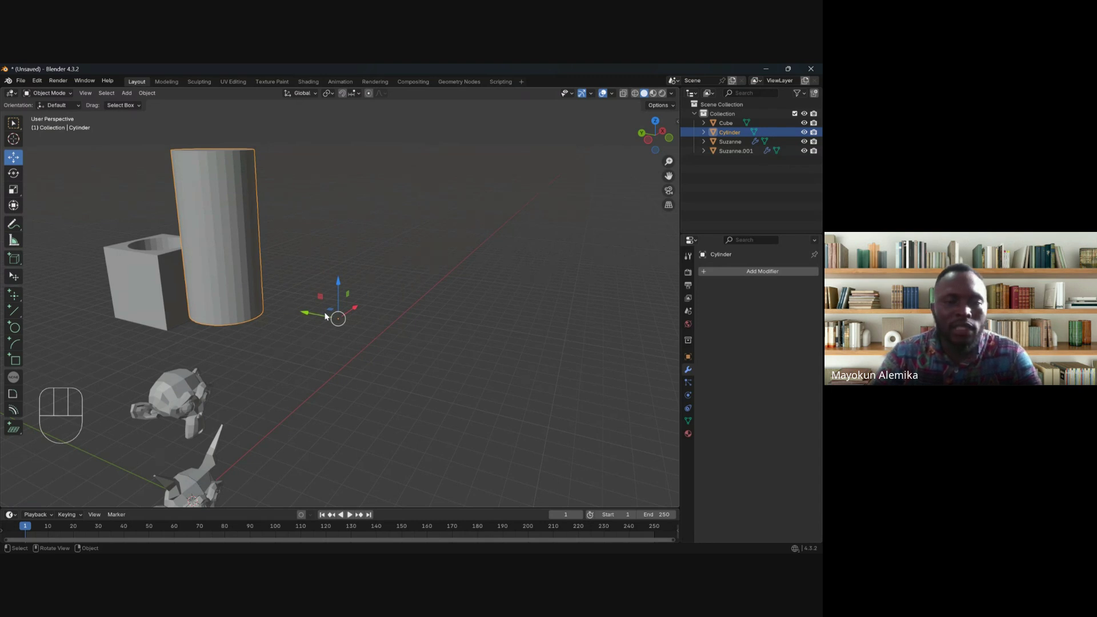
{"action": "middle_click_drag", "start_coordinate": [271, 308], "coordinate": [317, 303]}
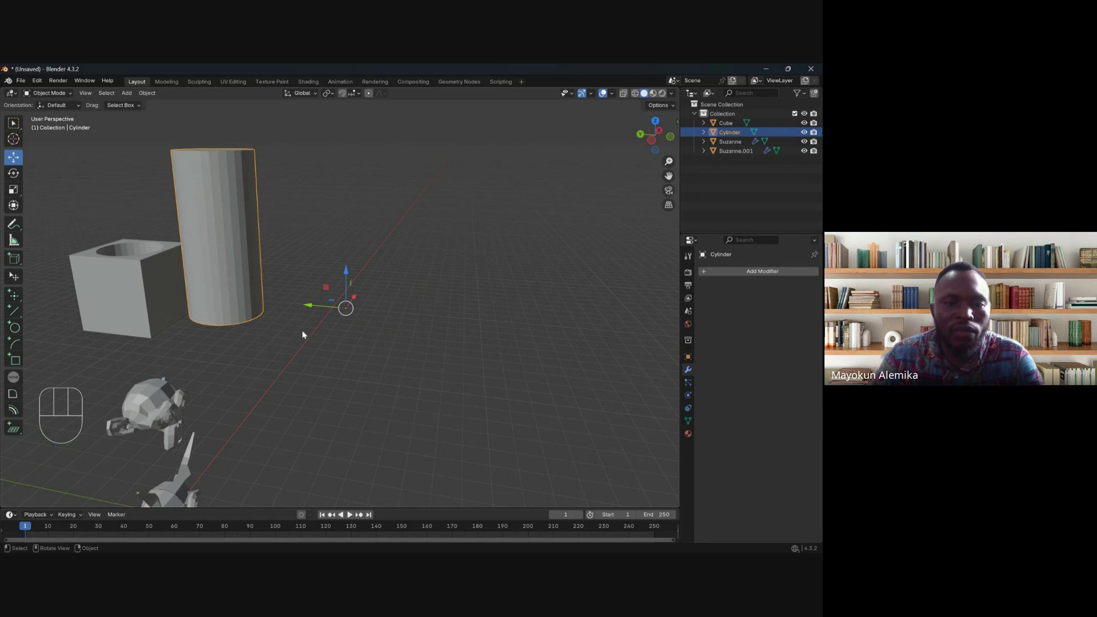
{"action": "middle_click_drag", "start_coordinate": [178, 298], "coordinate": [218, 344], "text": "shift"}
{"action": "middle_click_drag", "start_coordinate": [313, 348], "coordinate": [327, 352]}
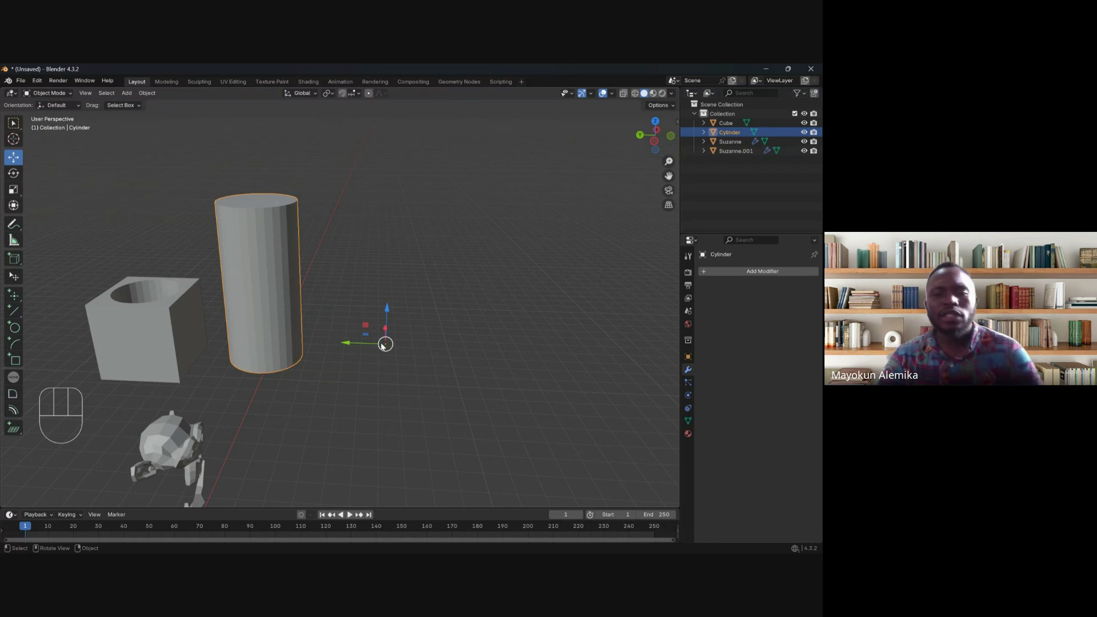
Step: Bring the cylinder's mesh back onto its origin with Set Origin, Geometry to Origin
{"action": "right_click", "coordinate": [262, 258]}
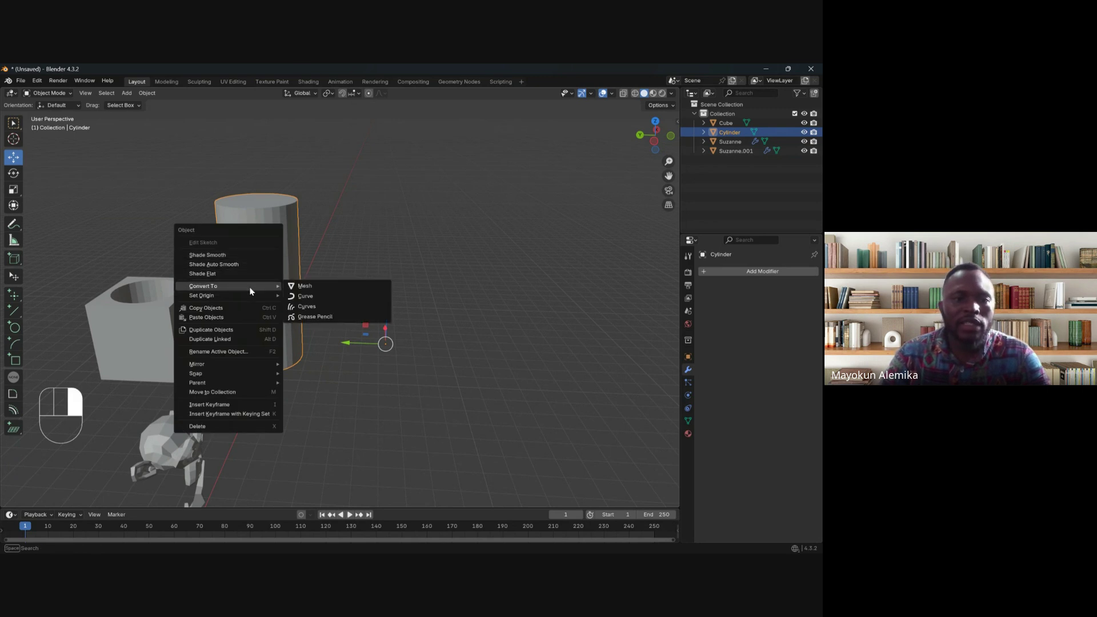
{"action": "mouse_move", "coordinate": [223, 300]}
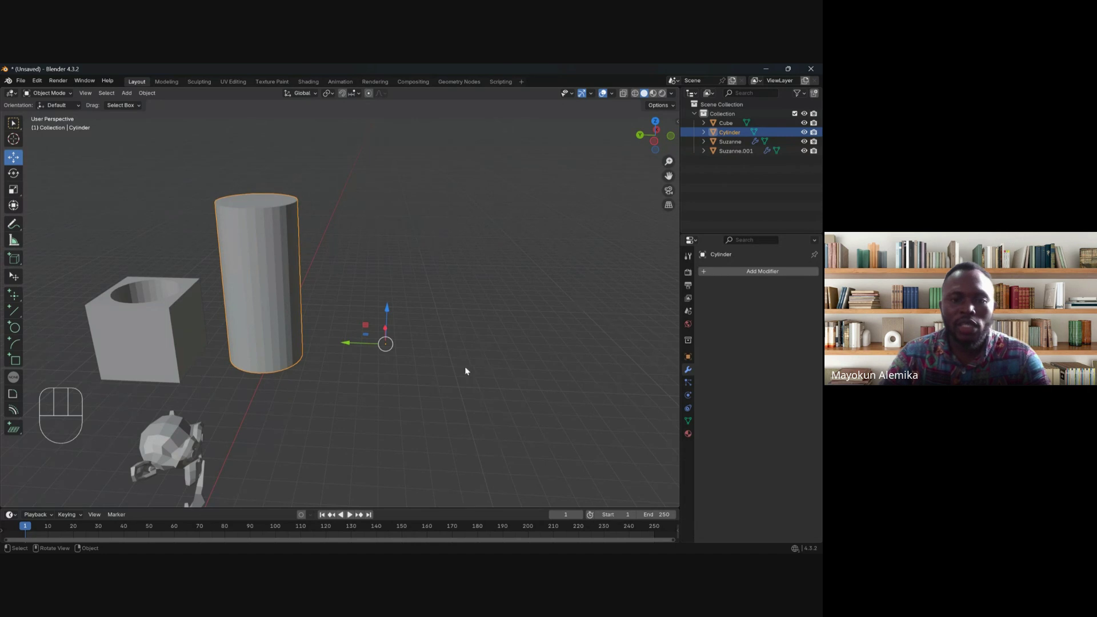
{"action": "right_click", "coordinate": [289, 339]}
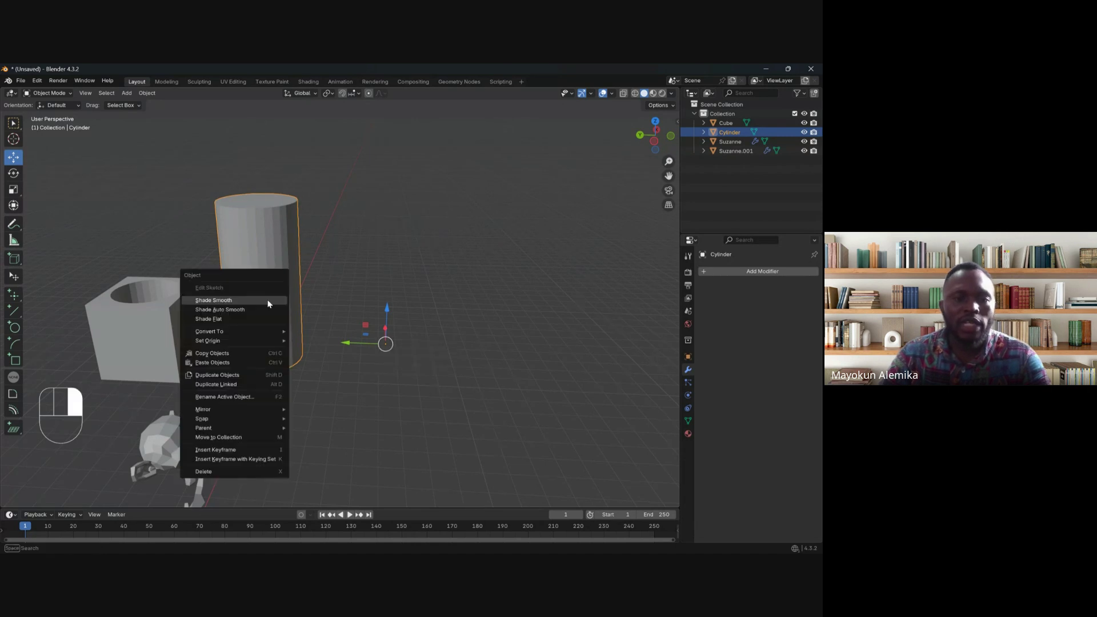
{"action": "mouse_move", "coordinate": [258, 340]}
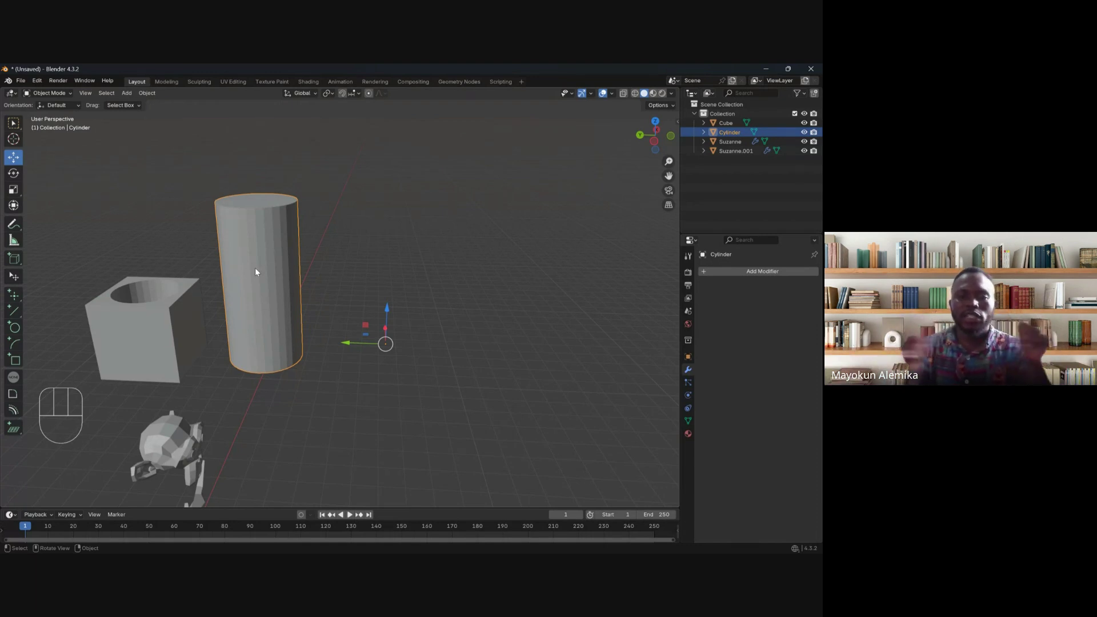
{"action": "right_click", "coordinate": [256, 272]}
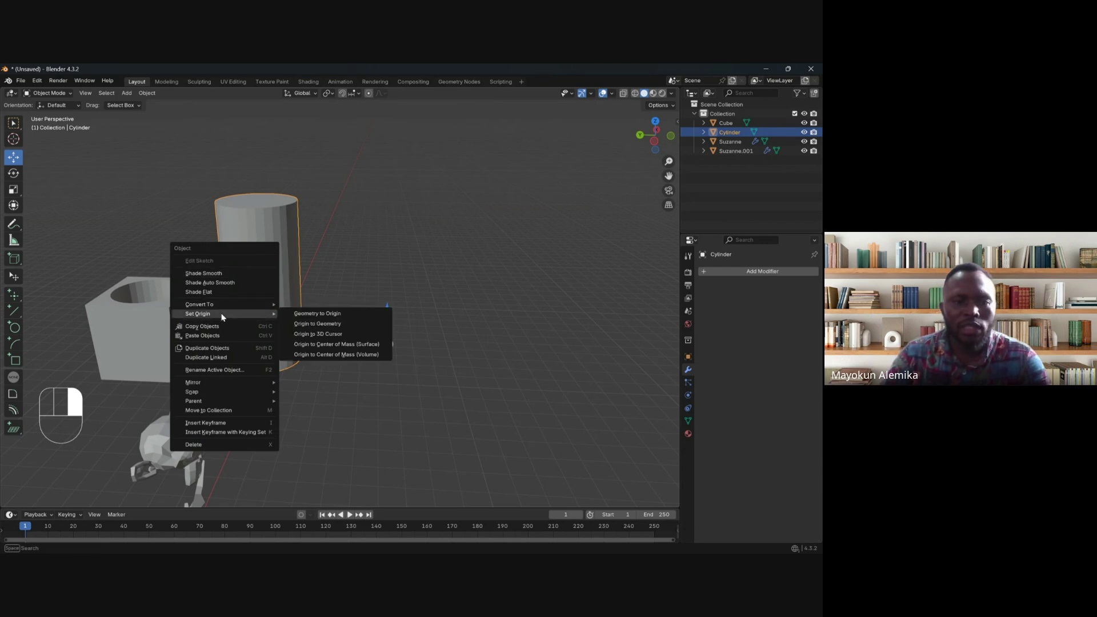
{"action": "left_click", "coordinate": [307, 315]}
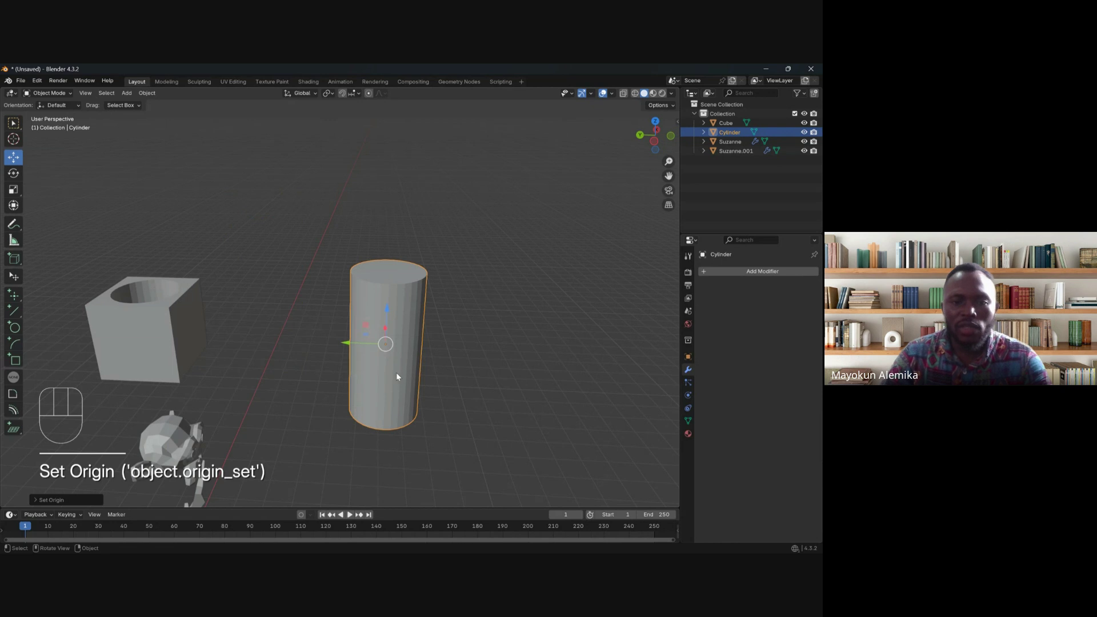
Step: Undo the last Geometry to Origin change on the cylinder
{"action": "middle_click_drag", "start_coordinate": [397, 375], "coordinate": [426, 397]}
{"action": "key", "text": "ctrl+z"}
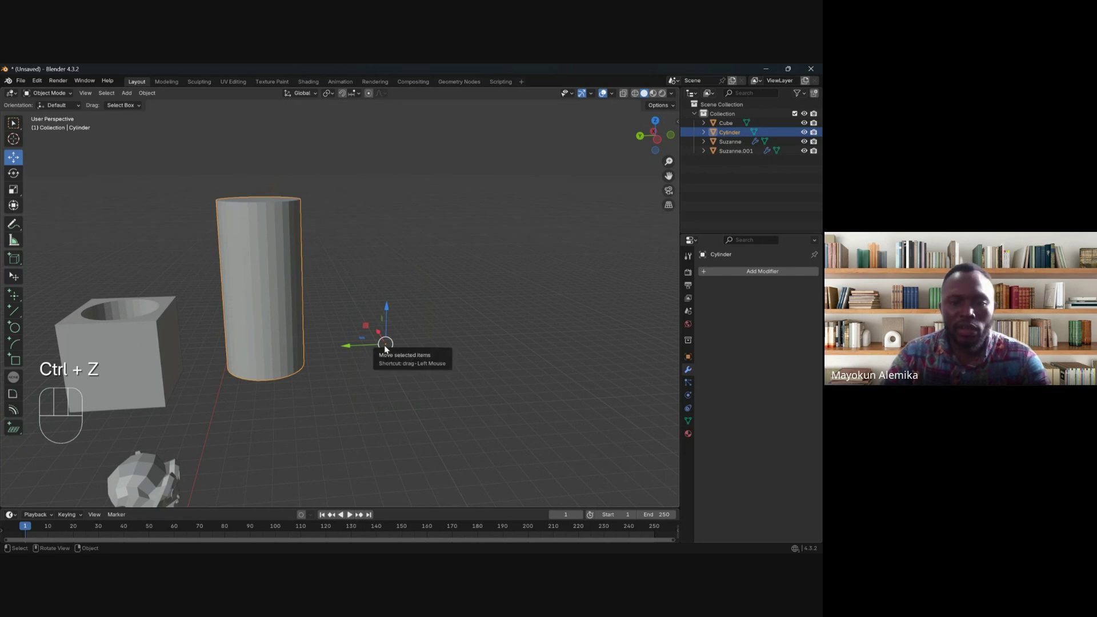
Step: Try Set Origin, Origin to Geometry, on the cylinder, and undo it
{"action": "right_click", "coordinate": [273, 288]}
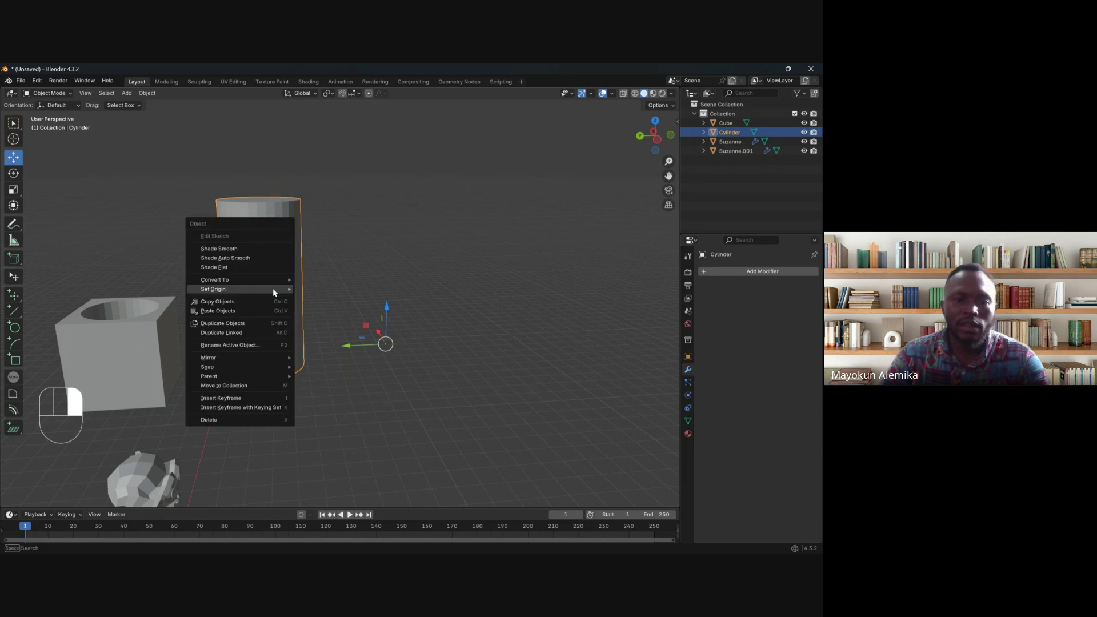
{"action": "mouse_move", "coordinate": [273, 288]}
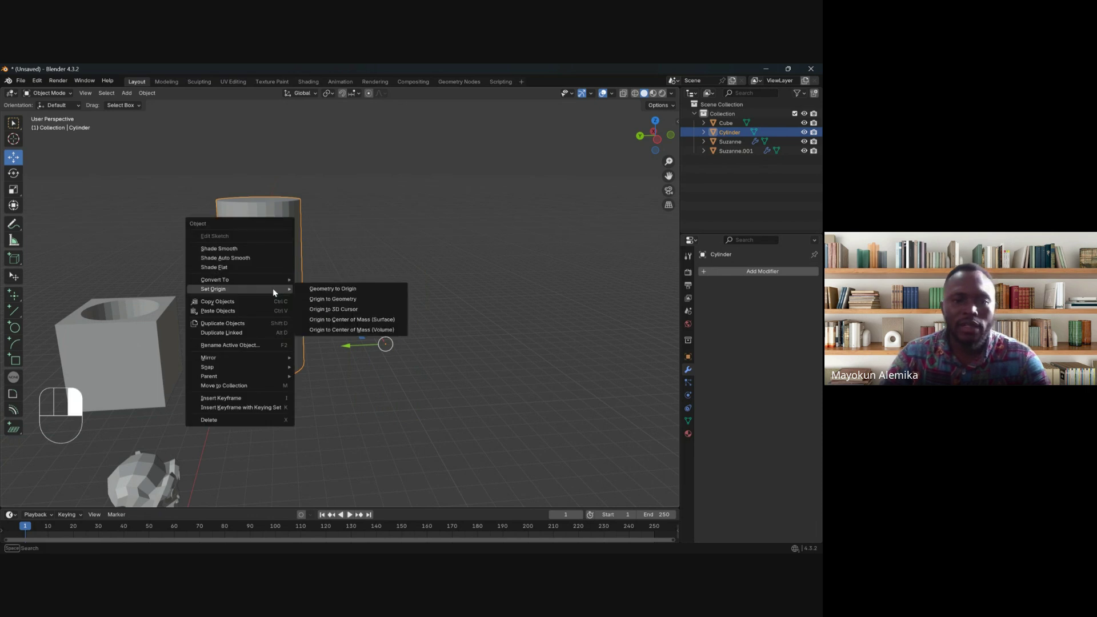
{"action": "left_click", "coordinate": [332, 299]}
{"action": "key", "text": "ctrl"}
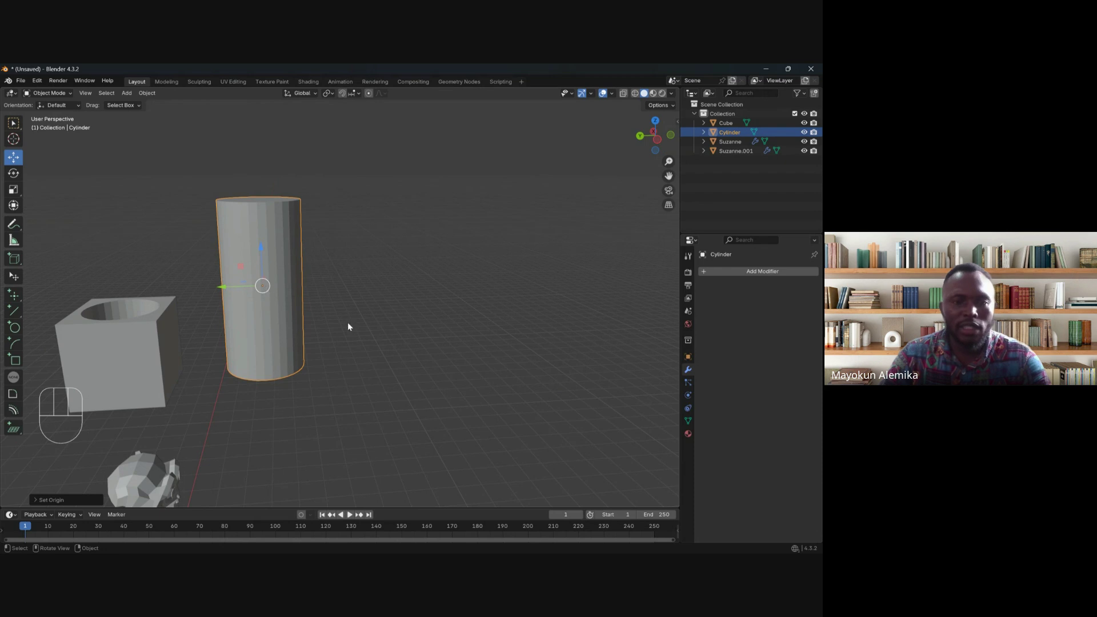
{"action": "middle_click_drag", "start_coordinate": [348, 327], "coordinate": [348, 338]}
{"action": "key", "text": "ctrl+z"}
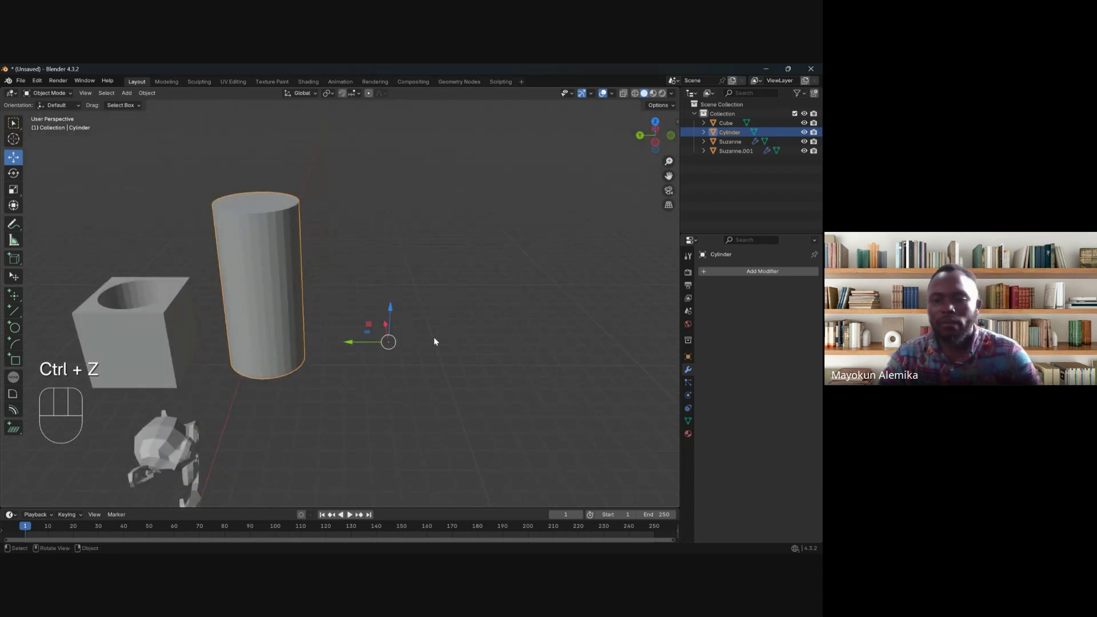
Step: Review the cylinder's Set Origin options, in particular Origin to 3D Cursor
{"action": "right_click", "coordinate": [283, 317]}
{"action": "mouse_move", "coordinate": [283, 319]}
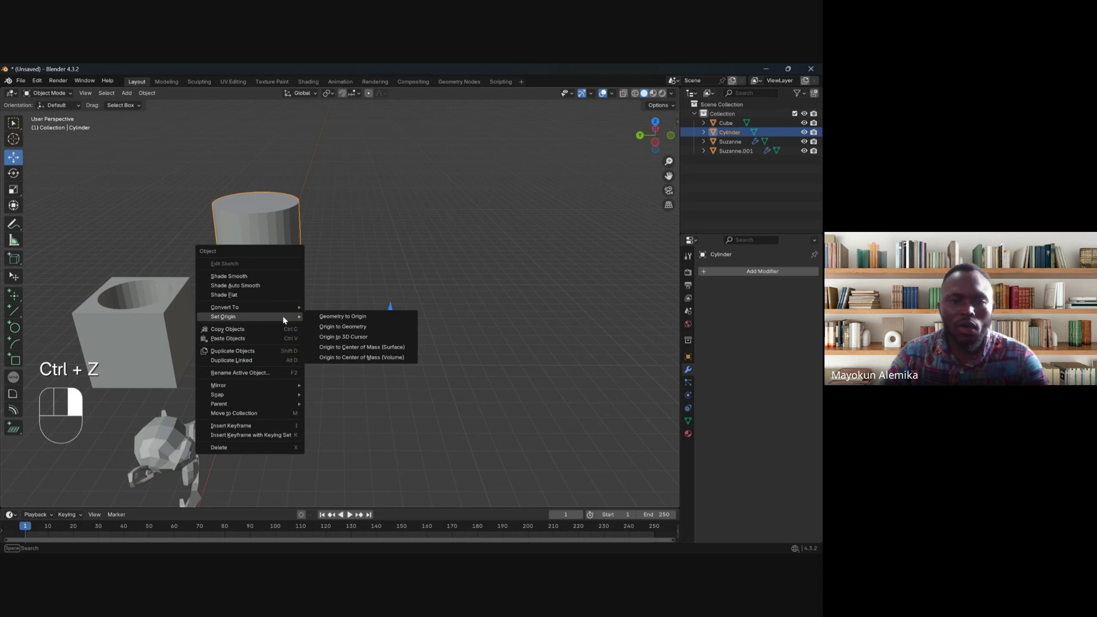
{"action": "left_click", "coordinate": [337, 338]}
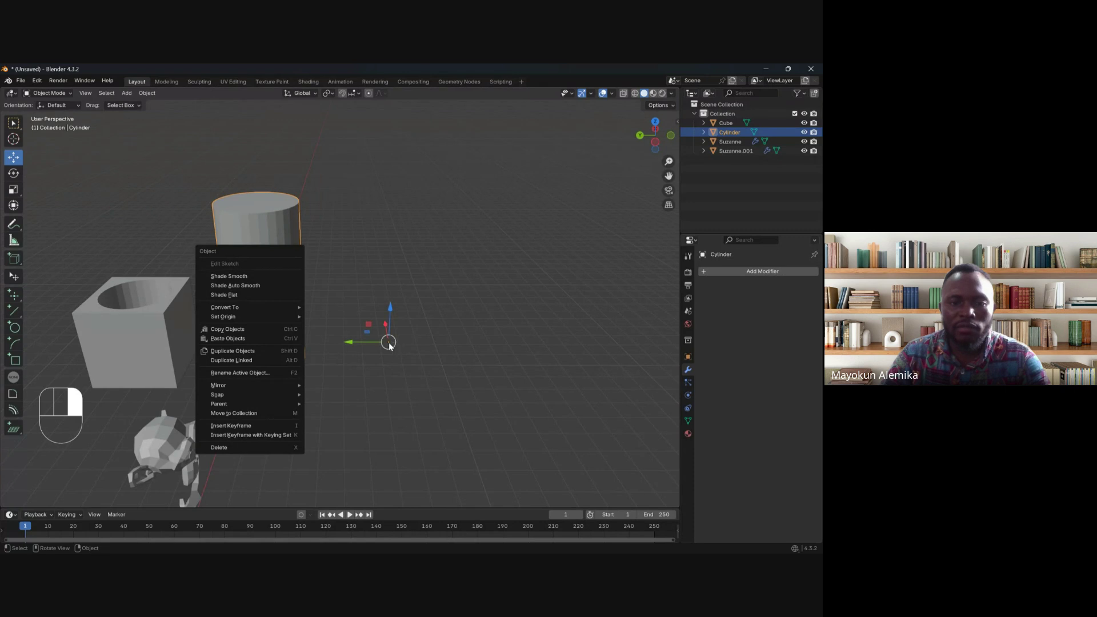
{"action": "mouse_move", "coordinate": [284, 316]}
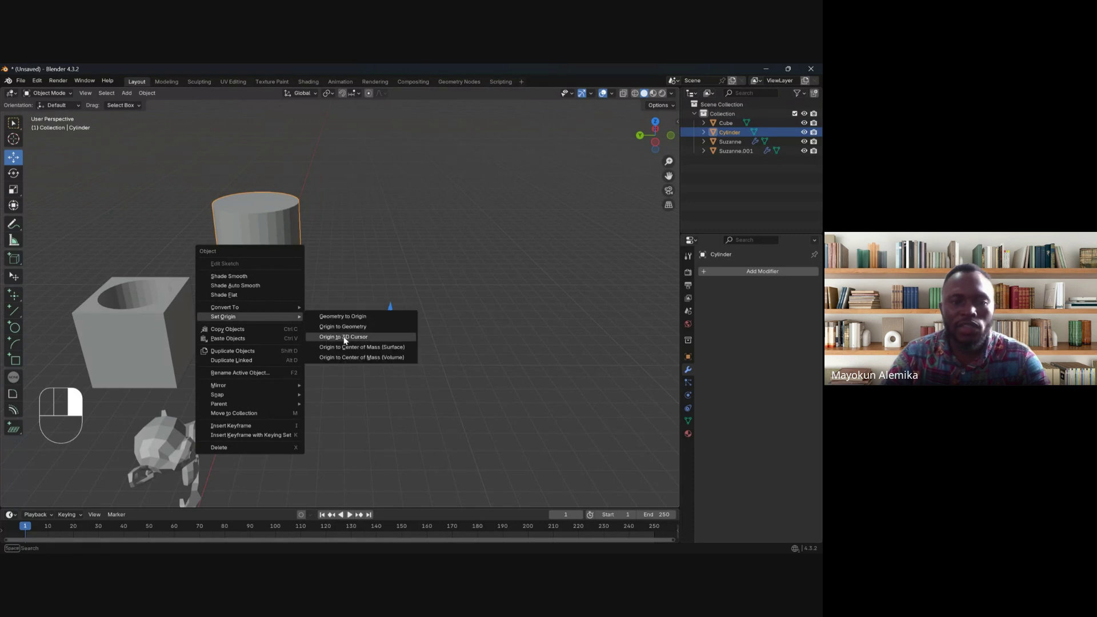
{"action": "left_click", "coordinate": [362, 338]}
Step: Hide both monkey heads to clear the area around the world origin
{"action": "middle_click_drag", "start_coordinate": [609, 304], "coordinate": [292, 417], "text": "shift"}
{"action": "left_click_drag", "start_coordinate": [257, 385], "coordinate": [398, 436]}
{"action": "key", "text": "h"}
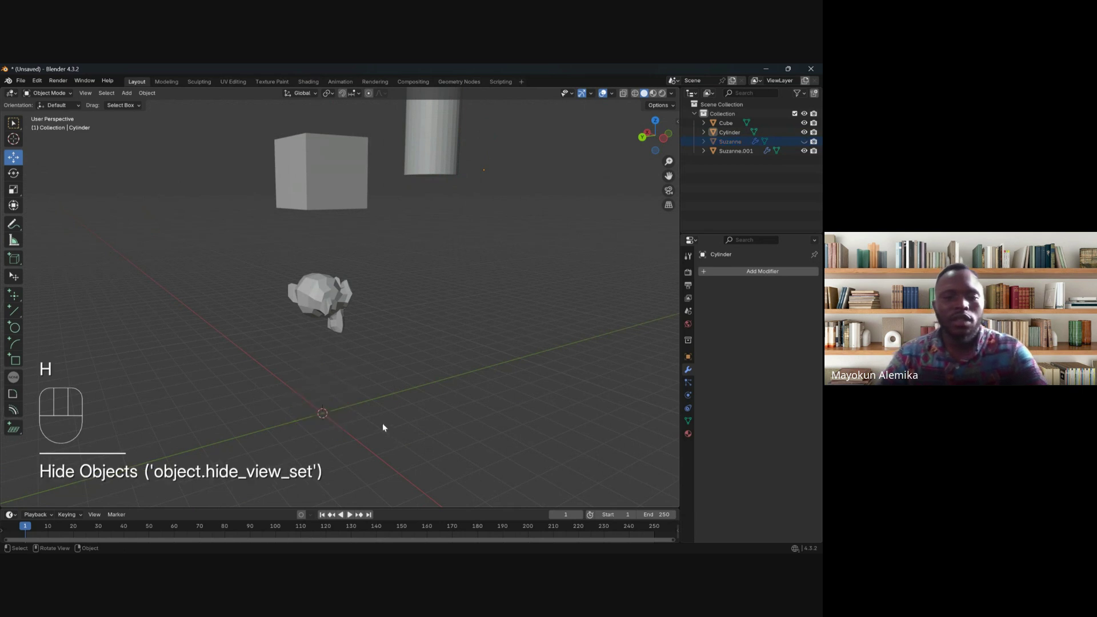
{"action": "scroll", "coordinate": [318, 412], "scroll_direction": "up", "scroll_amount": 3}
{"action": "left_click_drag", "start_coordinate": [262, 231], "coordinate": [399, 343]}
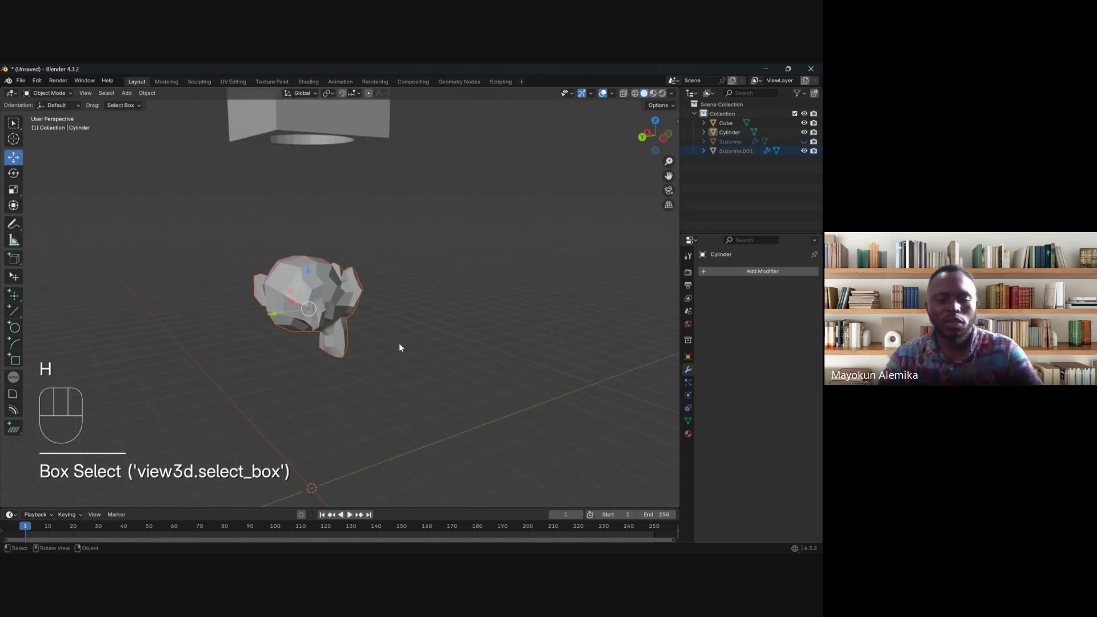
{"action": "key", "text": "h"}
Step: Try moving the 3D cursor from the world origin to two different points in empty space
{"action": "middle_click_drag", "start_coordinate": [393, 352], "coordinate": [358, 343], "text": "shift"}
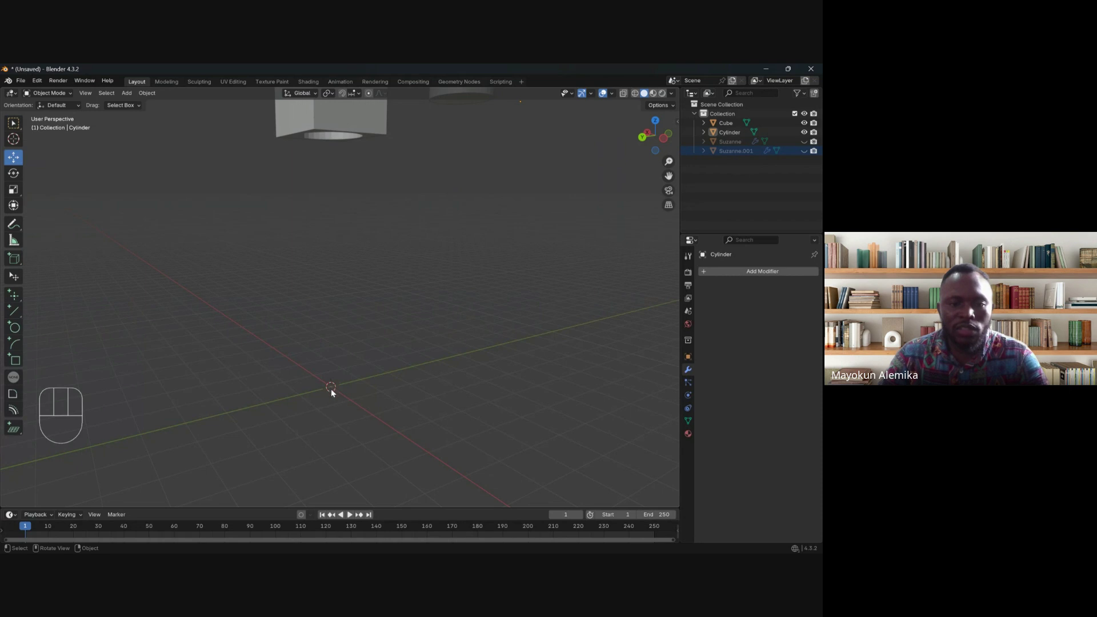
{"action": "middle_click_drag", "start_coordinate": [332, 388], "coordinate": [282, 397]}
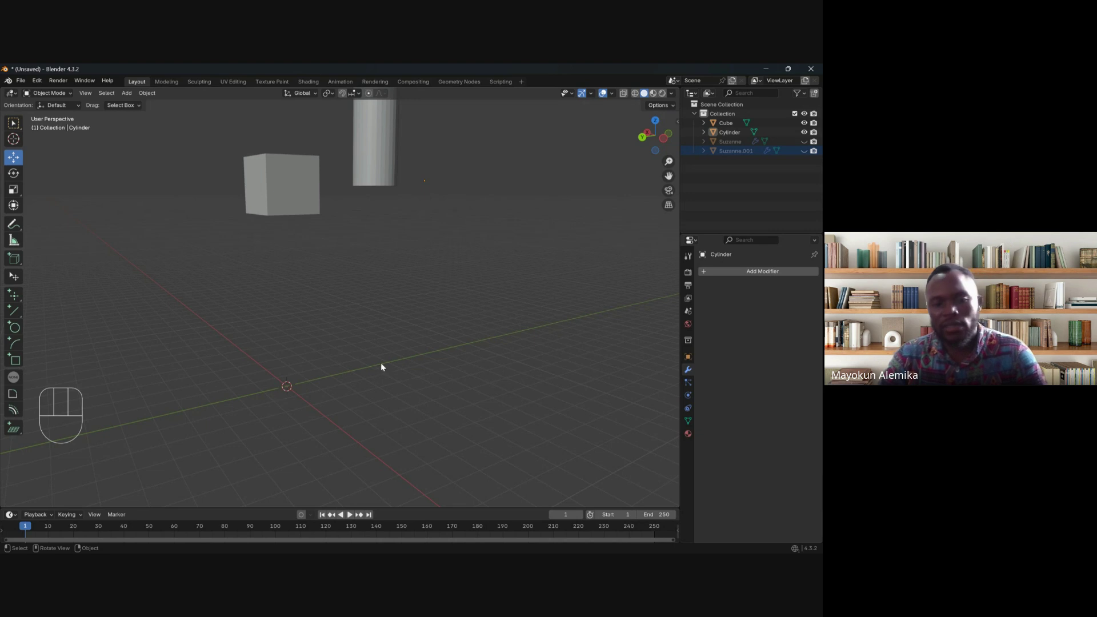
{"action": "scroll", "coordinate": [310, 372], "scroll_direction": "down", "scroll_amount": 1}
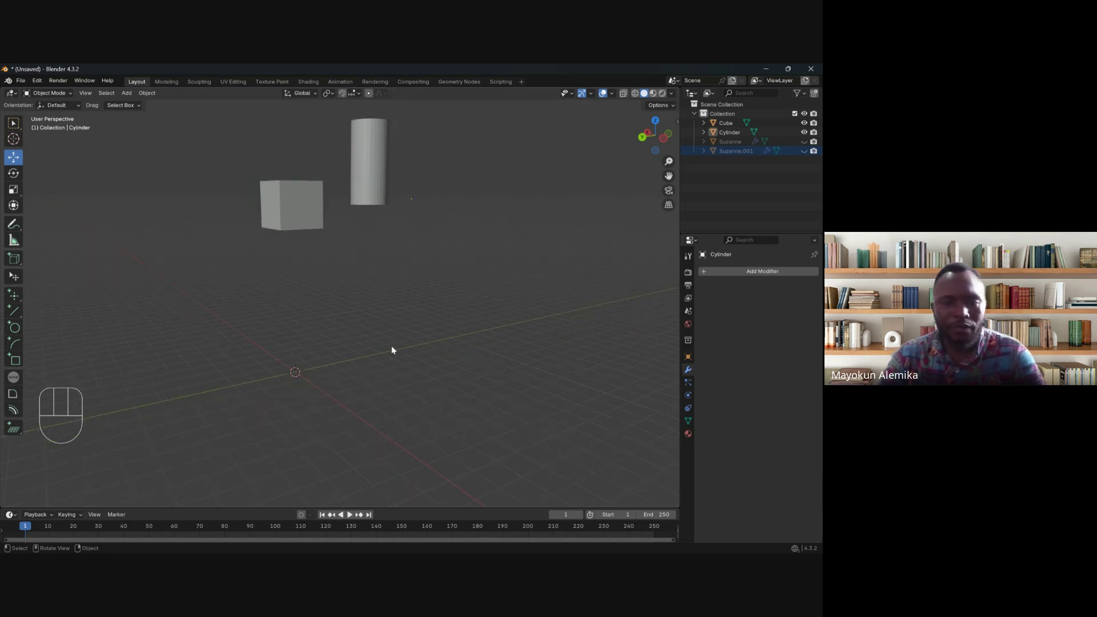
{"action": "key", "text": "shift"}
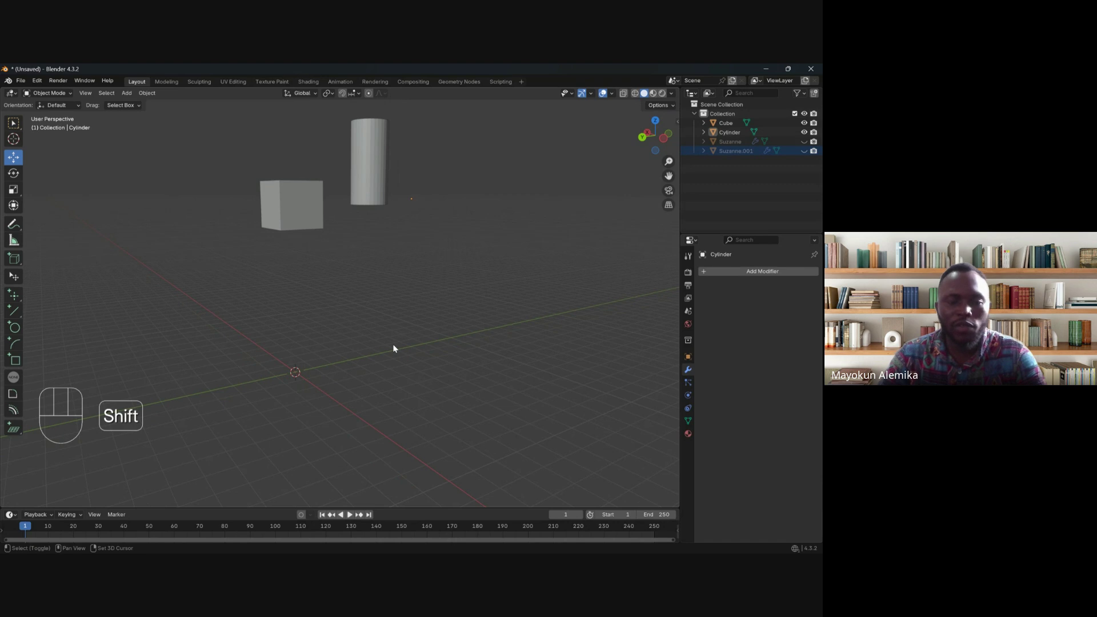
{"action": "right_click", "coordinate": [531, 283], "text": "shift"}
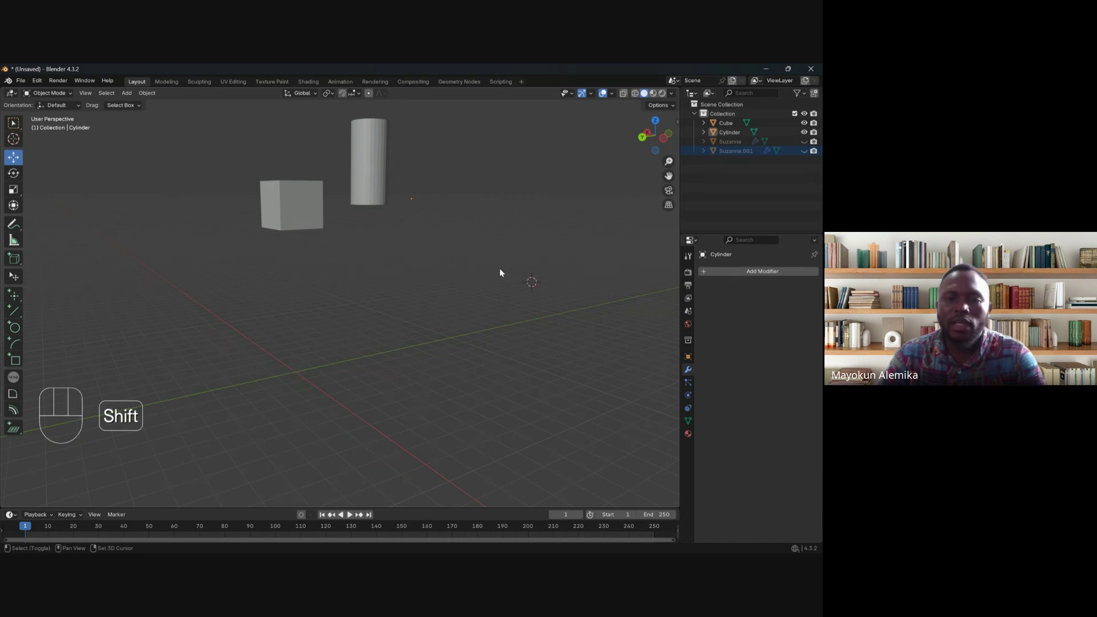
{"action": "right_click", "coordinate": [507, 243], "text": "shift"}
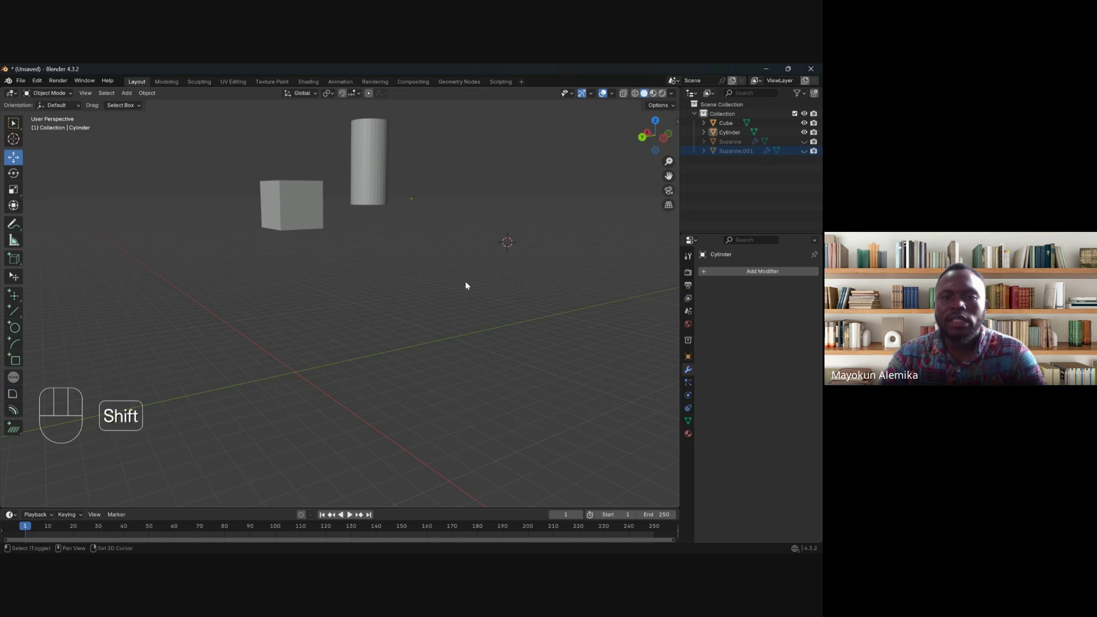
{"action": "middle_click_drag", "start_coordinate": [465, 284], "coordinate": [466, 308], "text": "shift"}
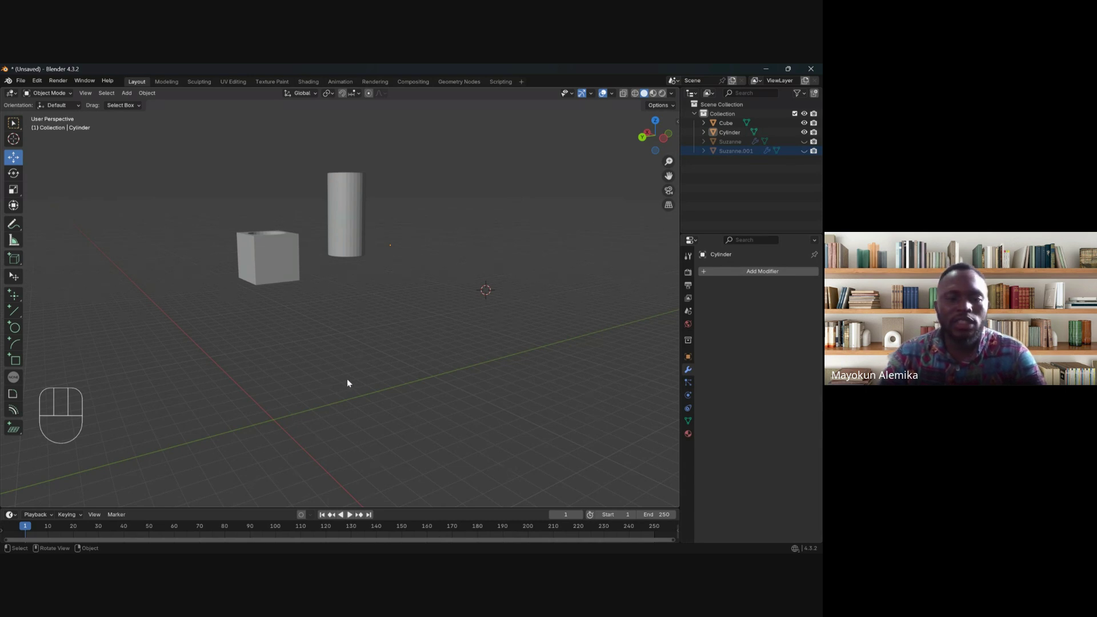
Step: Reset the 3D cursor to the world origin and add a mesh cube there
{"action": "key", "text": "shift+c"}
{"action": "key", "text": "shift+a"}
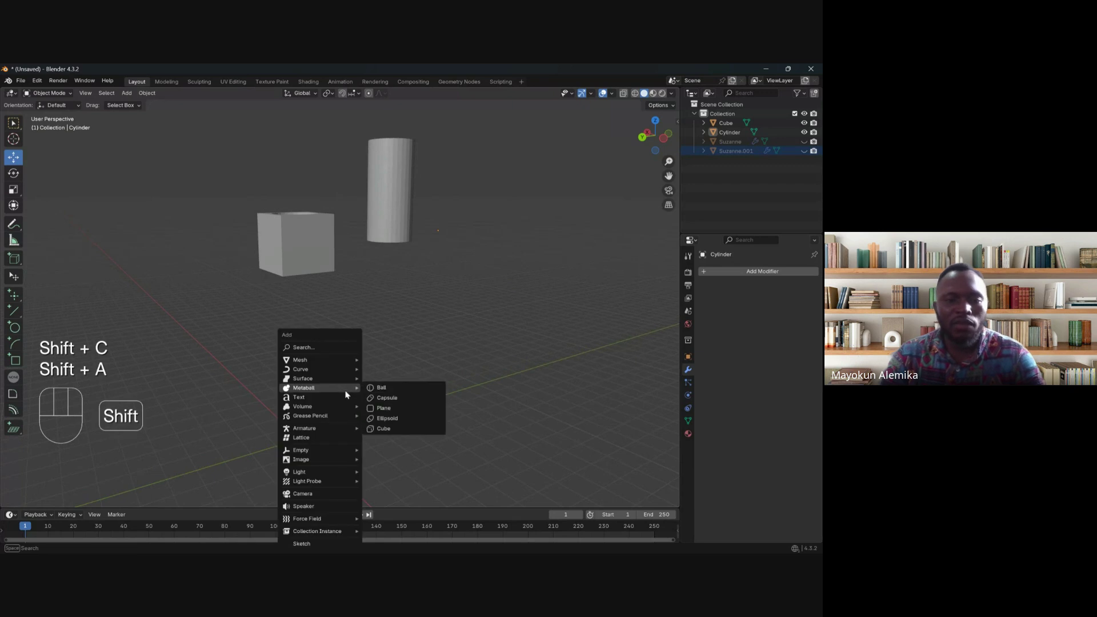
{"action": "mouse_move", "coordinate": [314, 359]}
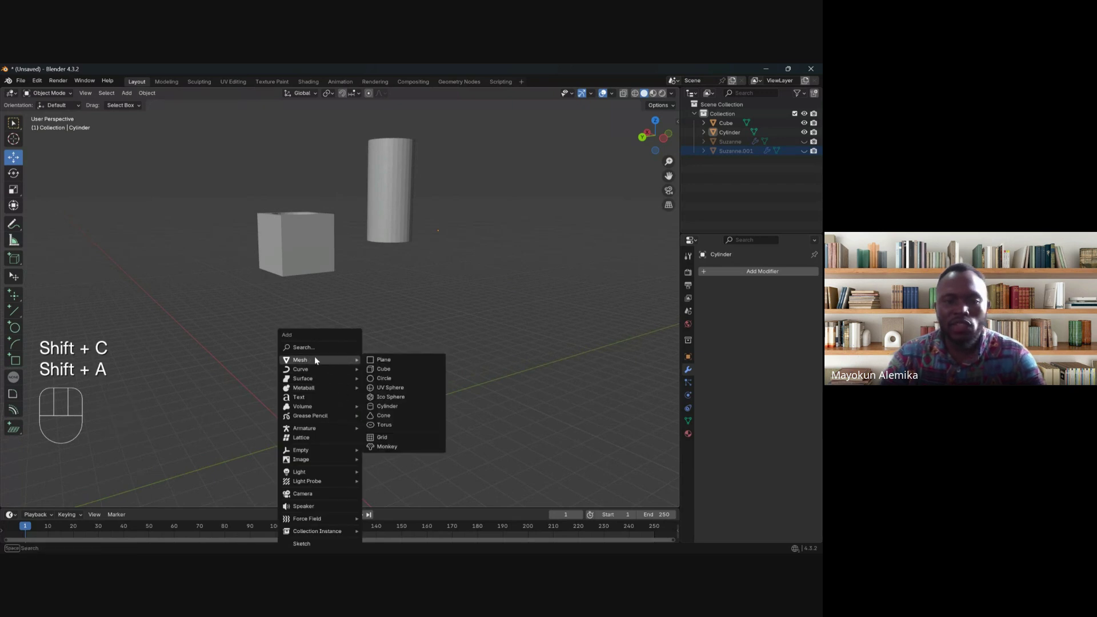
{"action": "left_click", "coordinate": [382, 369]}
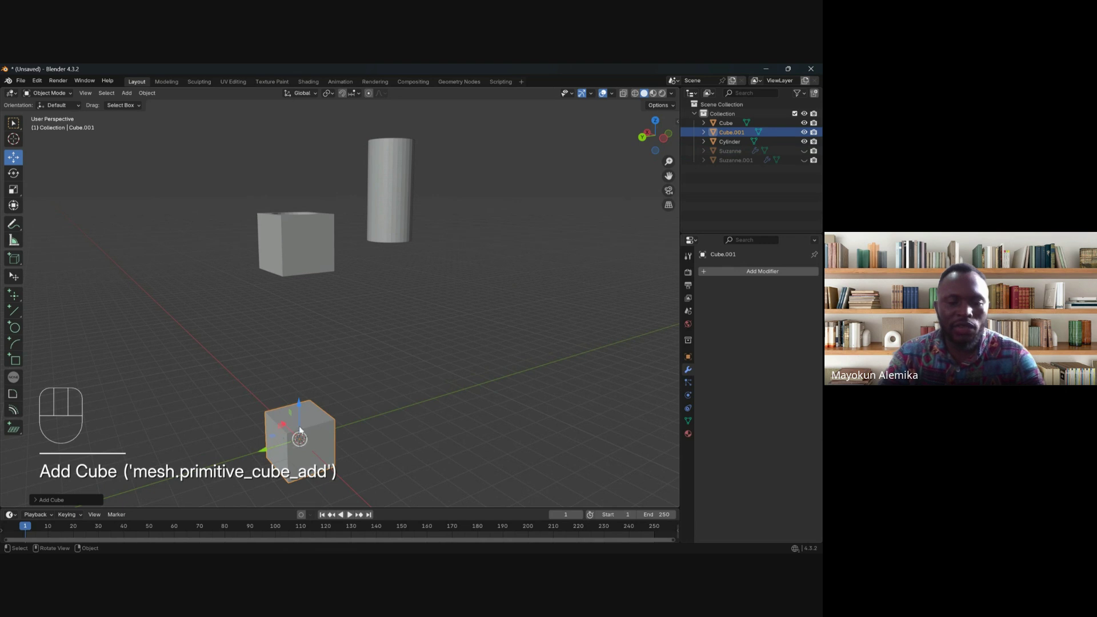
{"action": "middle_click_drag", "start_coordinate": [318, 436], "coordinate": [378, 404], "text": "shift"}
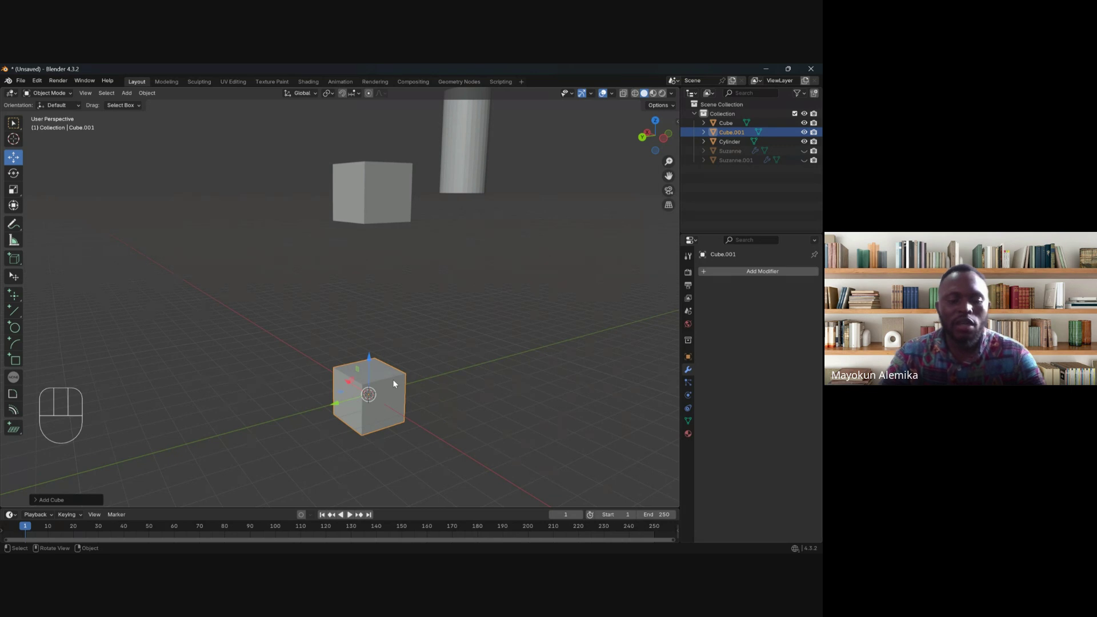
Step: Reposition the 3D cursor several times, ending at an empty spot away from the cubes and cylinder
{"action": "scroll", "coordinate": [274, 324], "scroll_direction": "down", "scroll_amount": 2}
{"action": "middle_click_drag", "start_coordinate": [286, 309], "coordinate": [361, 326], "text": "shift"}
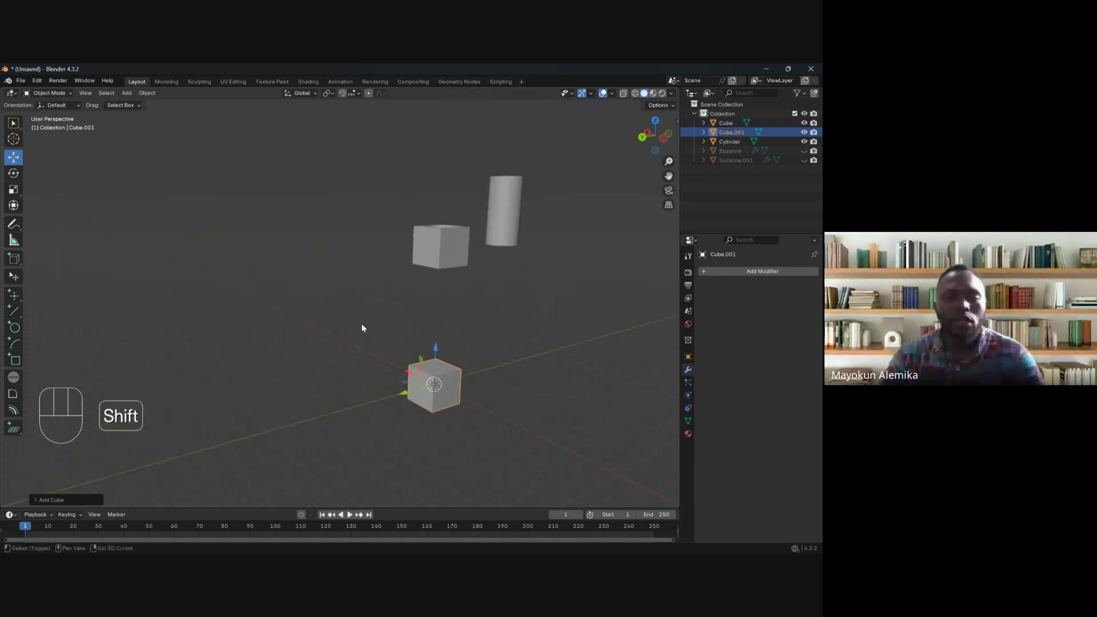
{"action": "right_click", "coordinate": [211, 212], "text": "shift"}
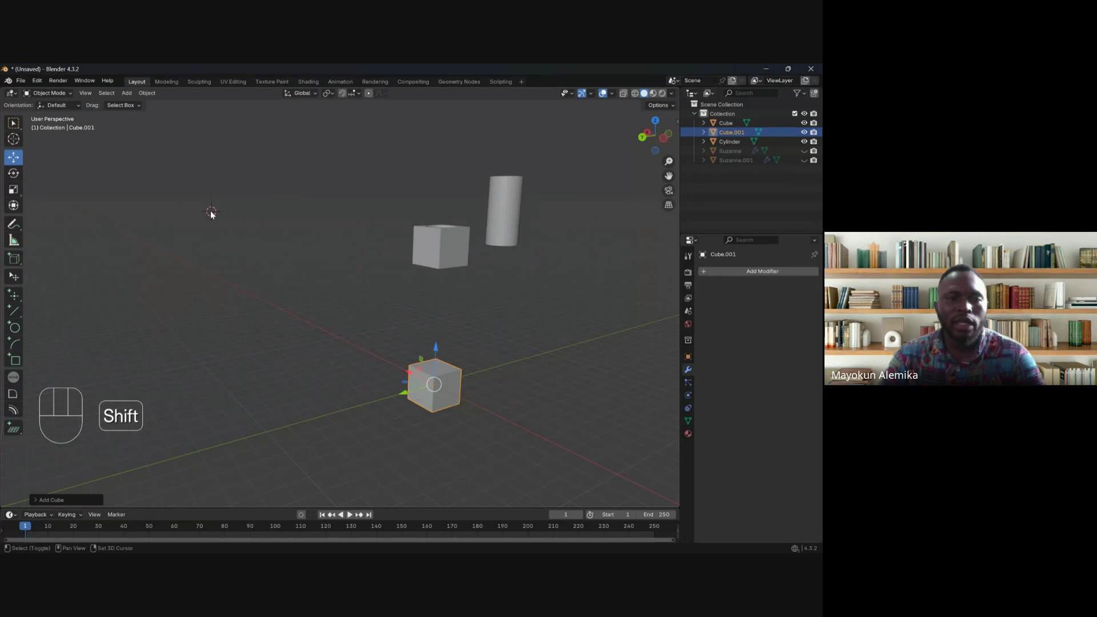
{"action": "right_click", "coordinate": [258, 171], "text": "shift"}
{"action": "right_click", "coordinate": [347, 153], "text": "shift"}
{"action": "right_click", "coordinate": [255, 229], "text": "shift"}
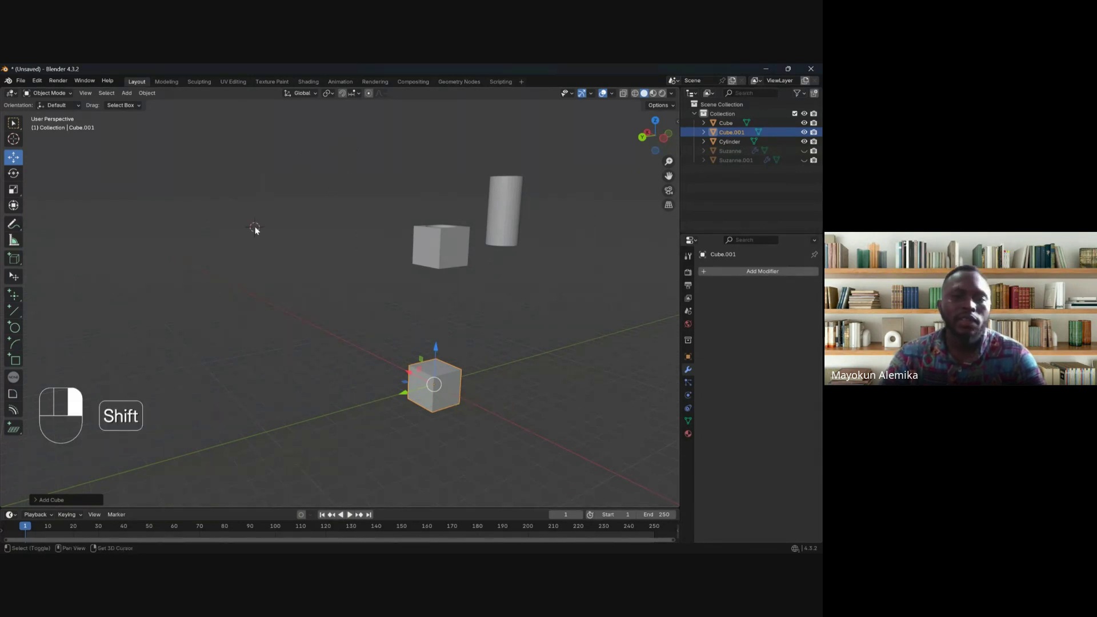
{"action": "middle_click_drag", "start_coordinate": [255, 228], "coordinate": [385, 296]}
{"action": "right_click", "coordinate": [197, 275], "text": "shift"}
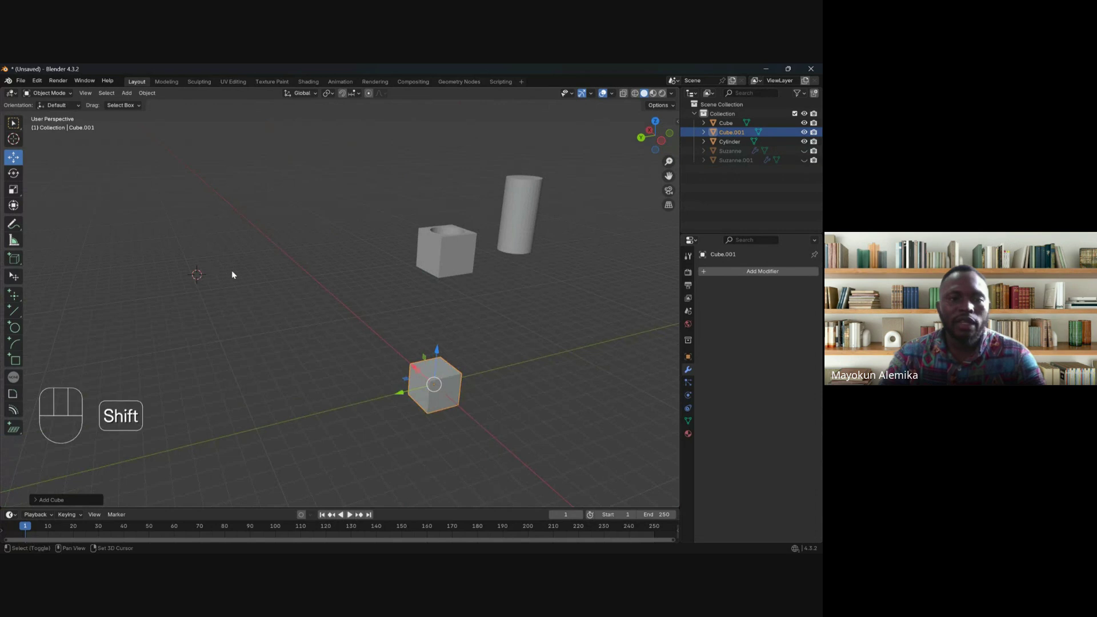
Step: Add another mesh cube at the 3D cursor's new location
{"action": "key", "text": "shift+a"}
{"action": "mouse_move", "coordinate": [291, 294]}
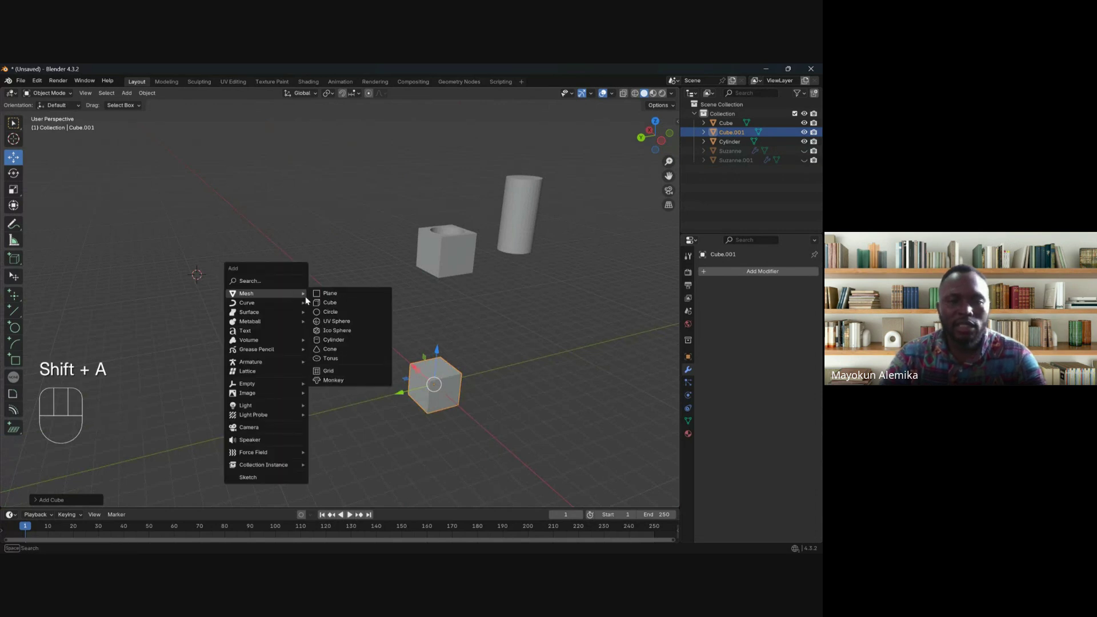
{"action": "left_click", "coordinate": [352, 303]}
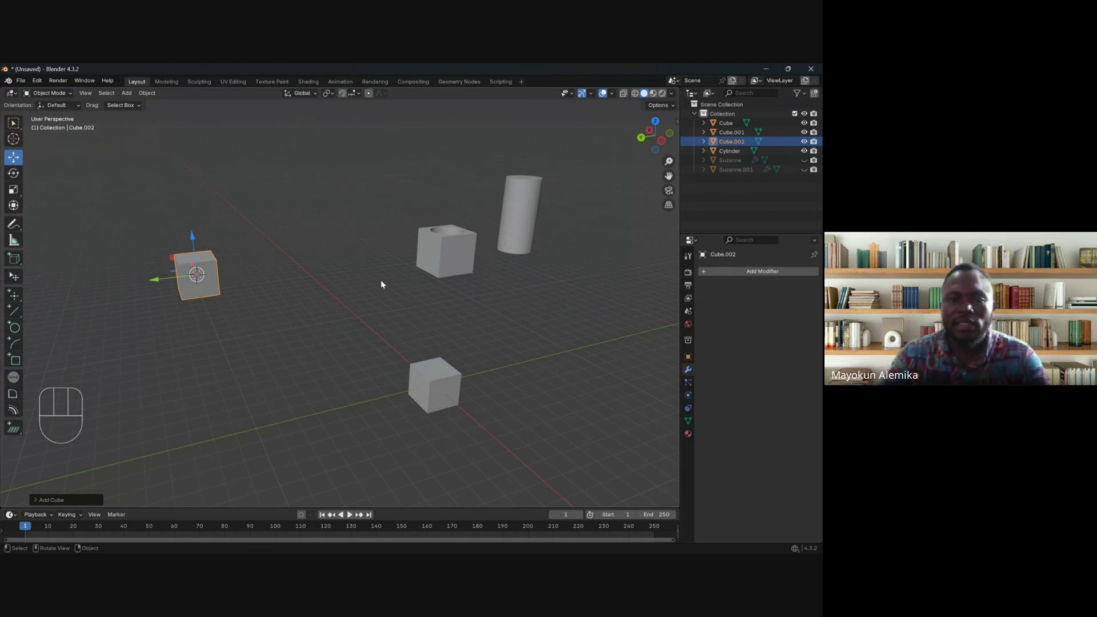
Step: Select the cube with the round hole and examine its top corner up close
{"action": "scroll", "coordinate": [385, 275], "scroll_direction": "up", "scroll_amount": 3}
{"action": "middle_click_drag", "start_coordinate": [385, 274], "coordinate": [249, 311], "text": "shift"}
{"action": "scroll", "coordinate": [249, 311], "scroll_direction": "up", "scroll_amount": 2}
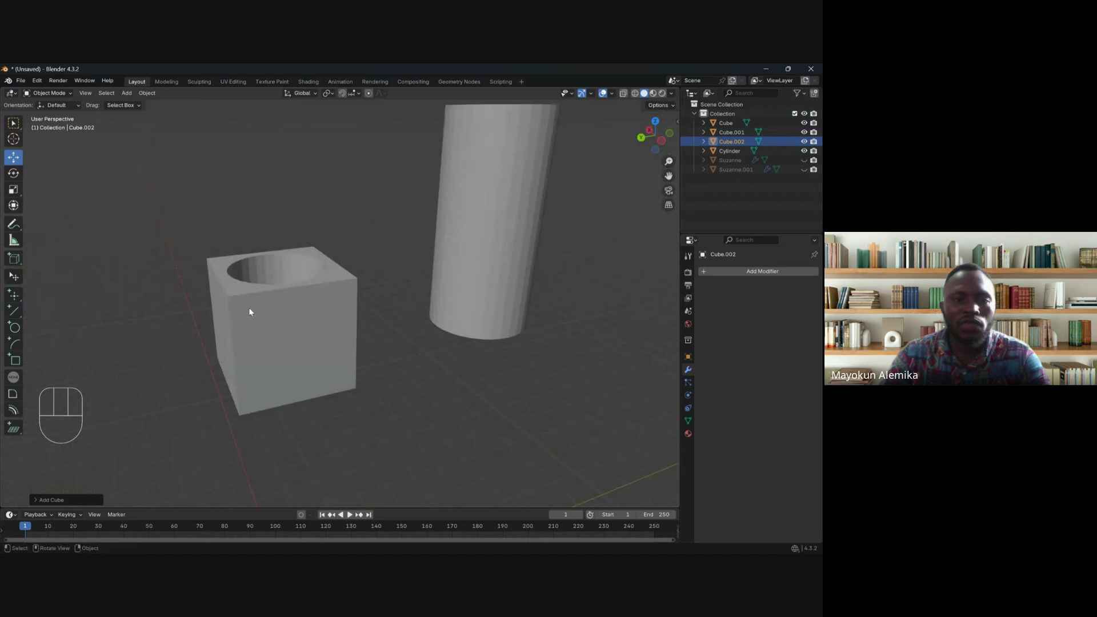
{"action": "scroll", "coordinate": [234, 312], "scroll_direction": "up", "scroll_amount": 4}
{"action": "left_click", "coordinate": [93, 416]}
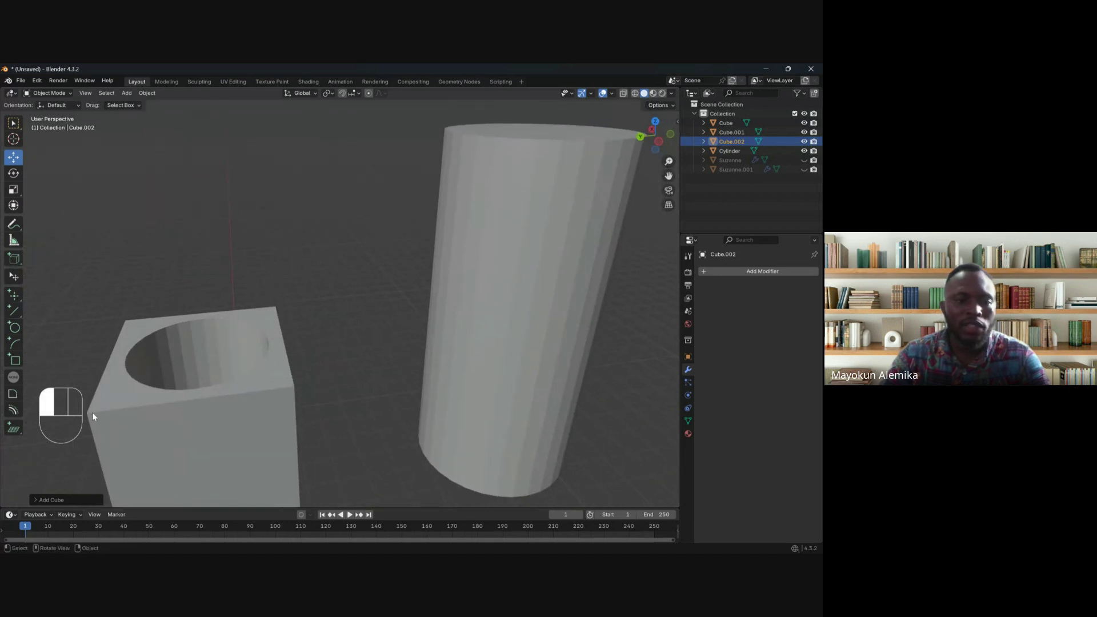
{"action": "middle_click_drag", "start_coordinate": [93, 412], "coordinate": [244, 386], "text": "shift"}
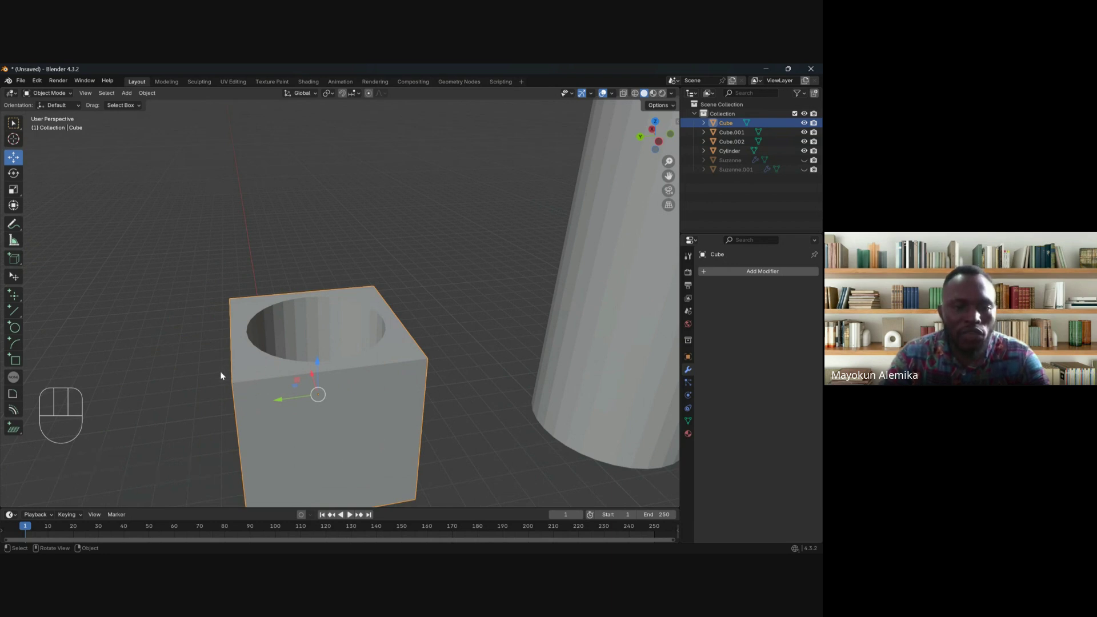
{"action": "middle_click_drag", "start_coordinate": [236, 399], "coordinate": [223, 357]}
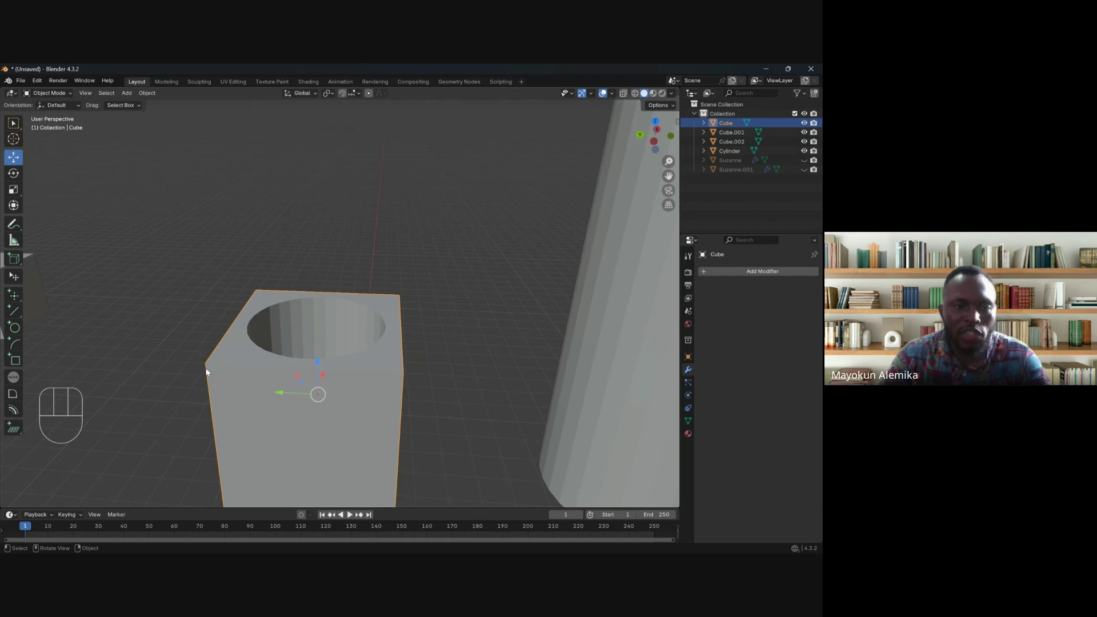
{"action": "scroll", "coordinate": [205, 380], "scroll_direction": "down", "scroll_amount": 4}
{"action": "middle_click_drag", "start_coordinate": [206, 385], "coordinate": [291, 284], "text": "shift"}
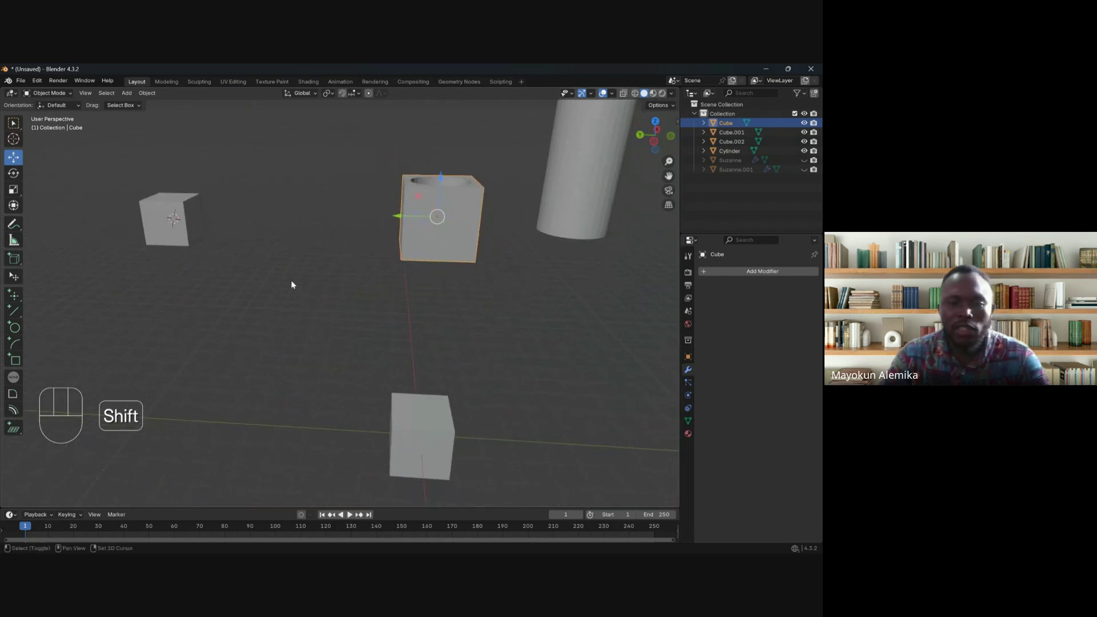
Step: Enter Edit Mode on the cube at the world origin and select one top corner vertex in vertex select mode
{"action": "left_click", "coordinate": [171, 218]}
{"action": "left_click", "coordinate": [410, 423]}
{"action": "middle_click_drag", "start_coordinate": [410, 424], "coordinate": [355, 322], "text": "shift"}
{"action": "scroll", "coordinate": [337, 328], "scroll_direction": "up", "scroll_amount": 3}
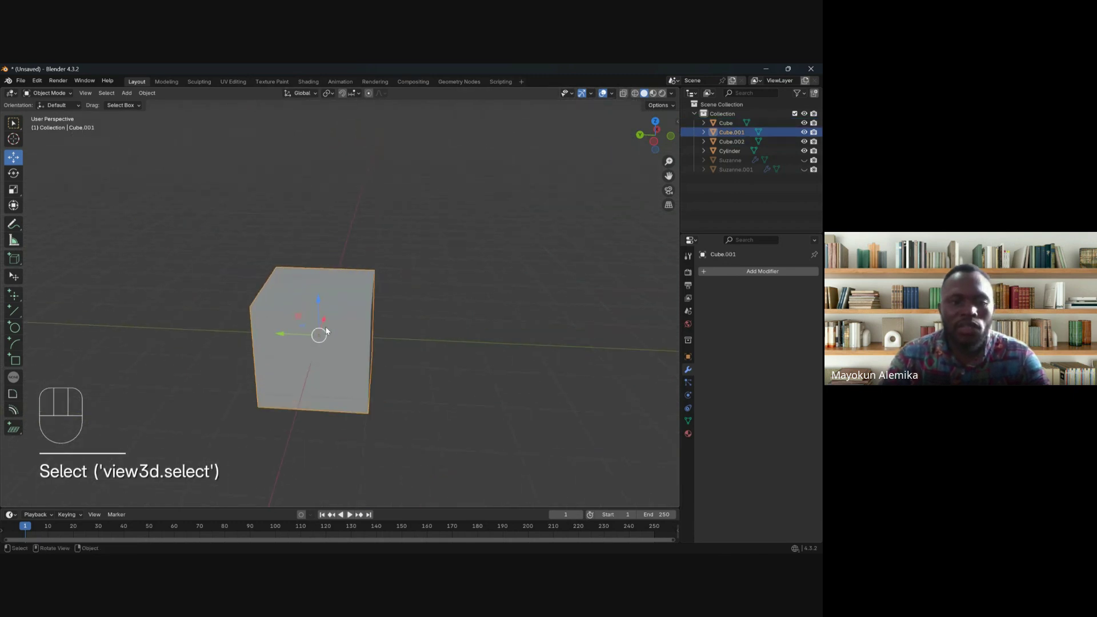
{"action": "key", "text": "Tab"}
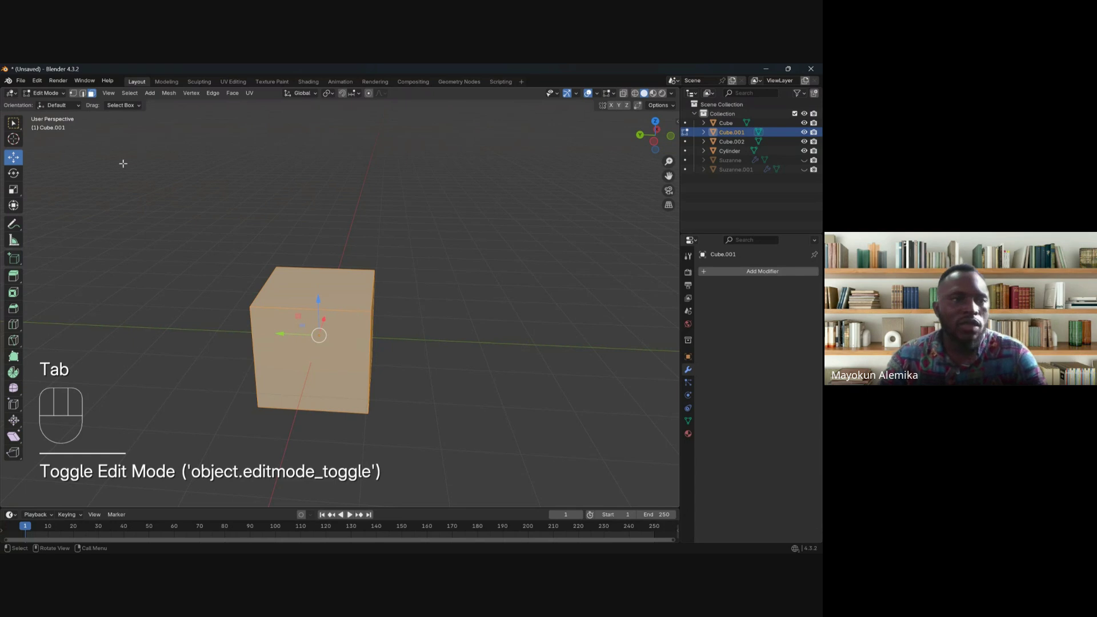
{"action": "left_click", "coordinate": [72, 93]}
{"action": "middle_click_drag", "start_coordinate": [217, 263], "coordinate": [369, 323]}
{"action": "left_click", "coordinate": [316, 317]}
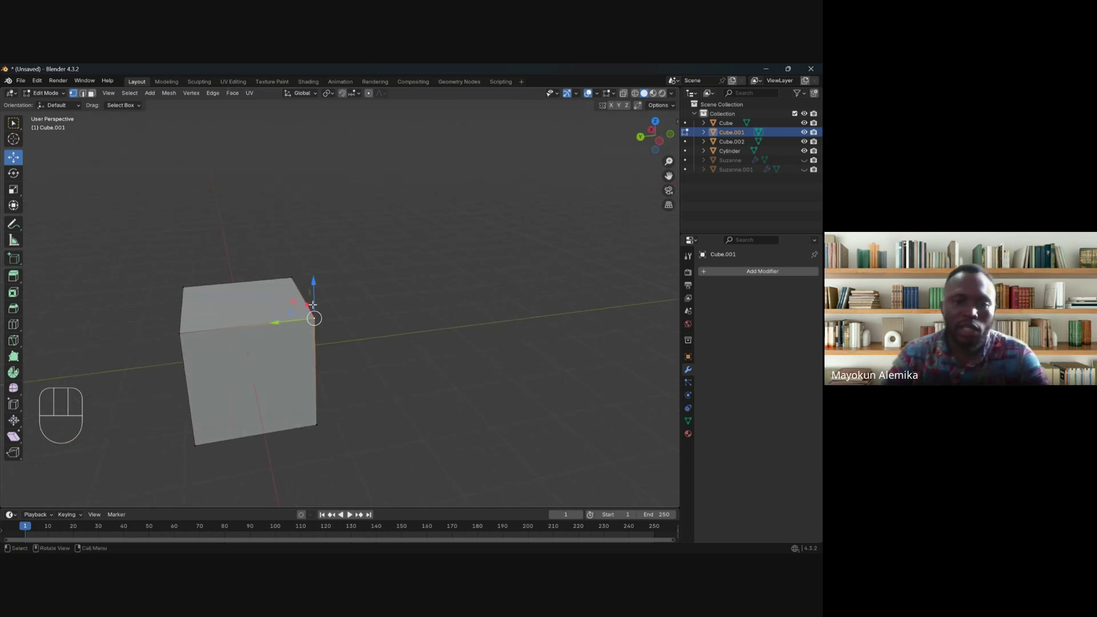
Step: Leave Edit Mode on the cube at the world origin and return to Object Mode
{"action": "scroll", "coordinate": [335, 311], "scroll_direction": "down", "scroll_amount": 2}
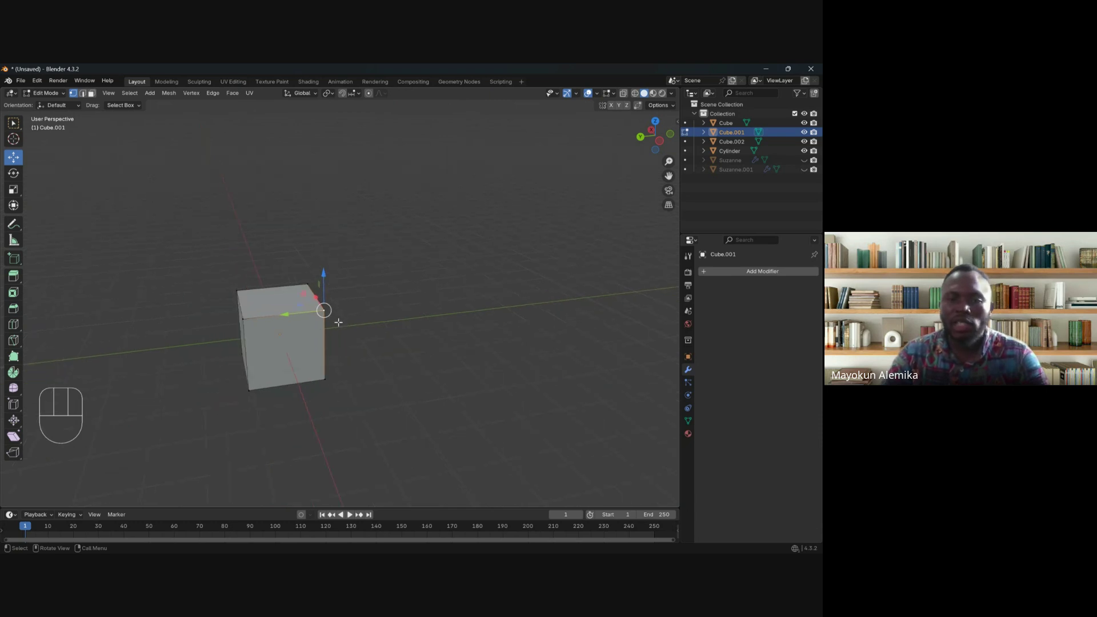
{"action": "scroll", "coordinate": [318, 300], "scroll_direction": "up", "scroll_amount": 3}
{"action": "scroll", "coordinate": [318, 341], "scroll_direction": "down", "scroll_amount": 3}
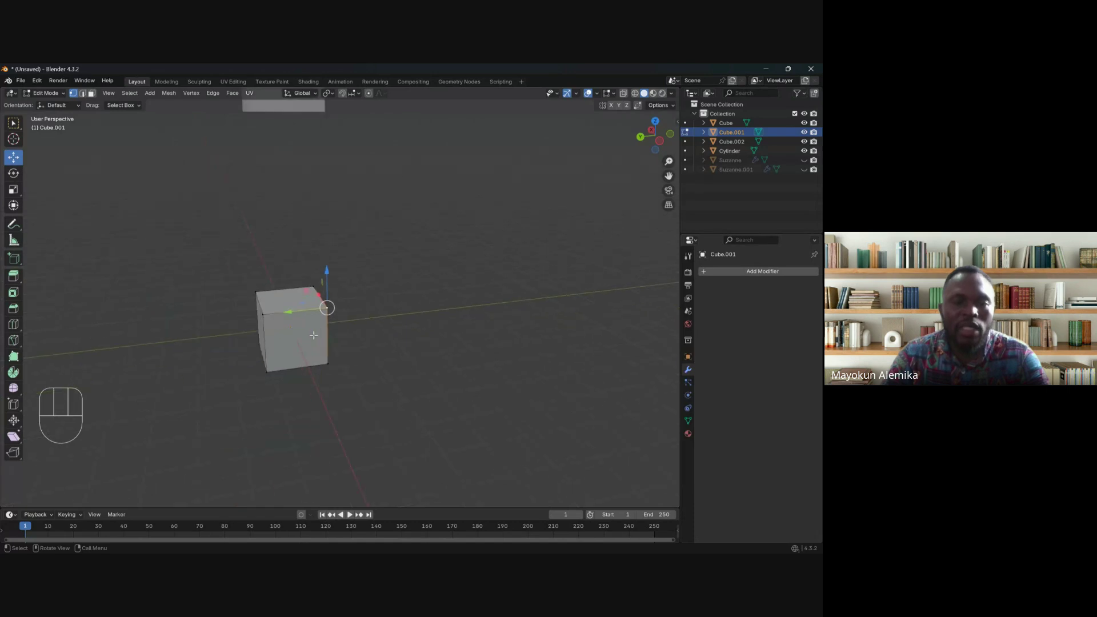
{"action": "middle_click_drag", "start_coordinate": [317, 341], "coordinate": [379, 182], "text": "shift"}
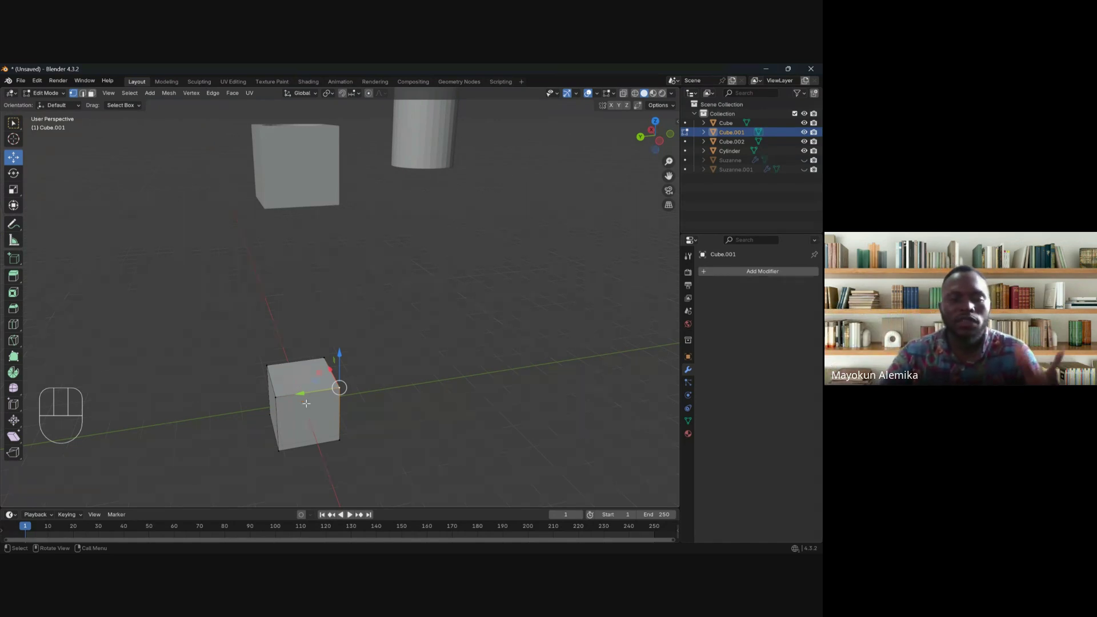
{"action": "middle_click_drag", "start_coordinate": [306, 369], "coordinate": [382, 268], "text": "shift"}
{"action": "key", "text": "Tab"}
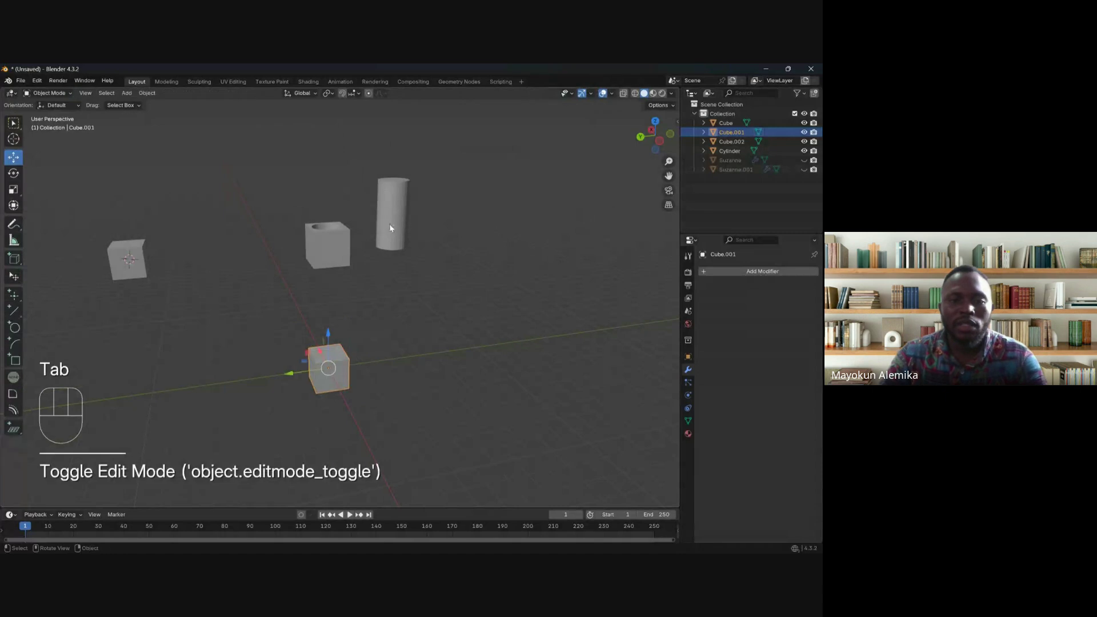
Step: Try to move the cylinder by hand onto the cube at the world origin, and undo the move
{"action": "left_click", "coordinate": [389, 218]}
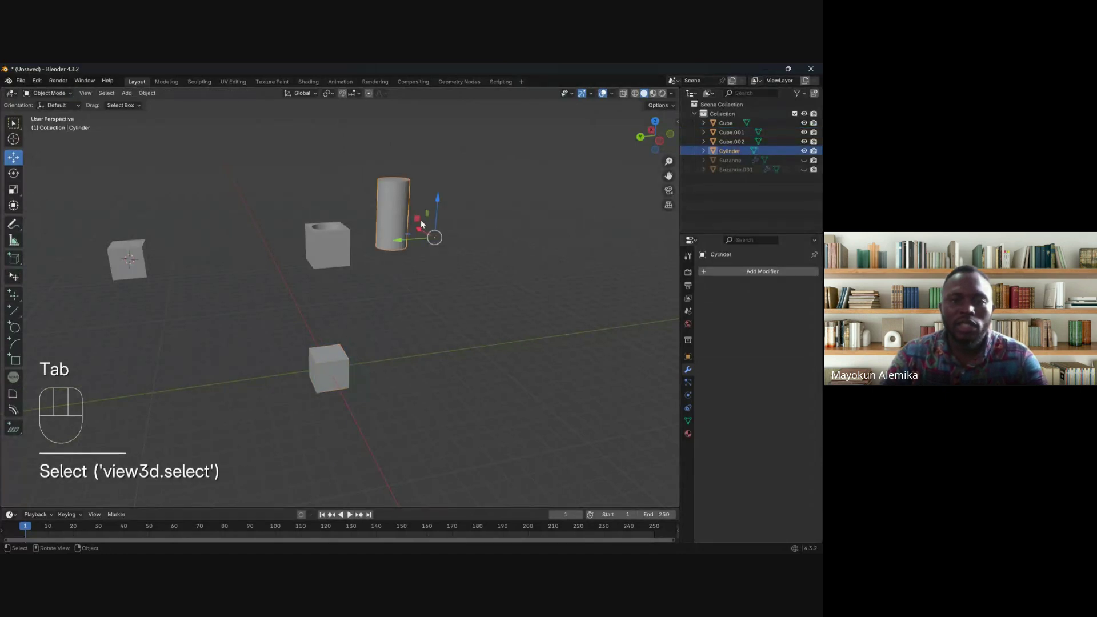
{"action": "left_click_drag", "start_coordinate": [421, 219], "coordinate": [370, 348]}
{"action": "scroll", "coordinate": [338, 371], "scroll_direction": "up", "scroll_amount": 4}
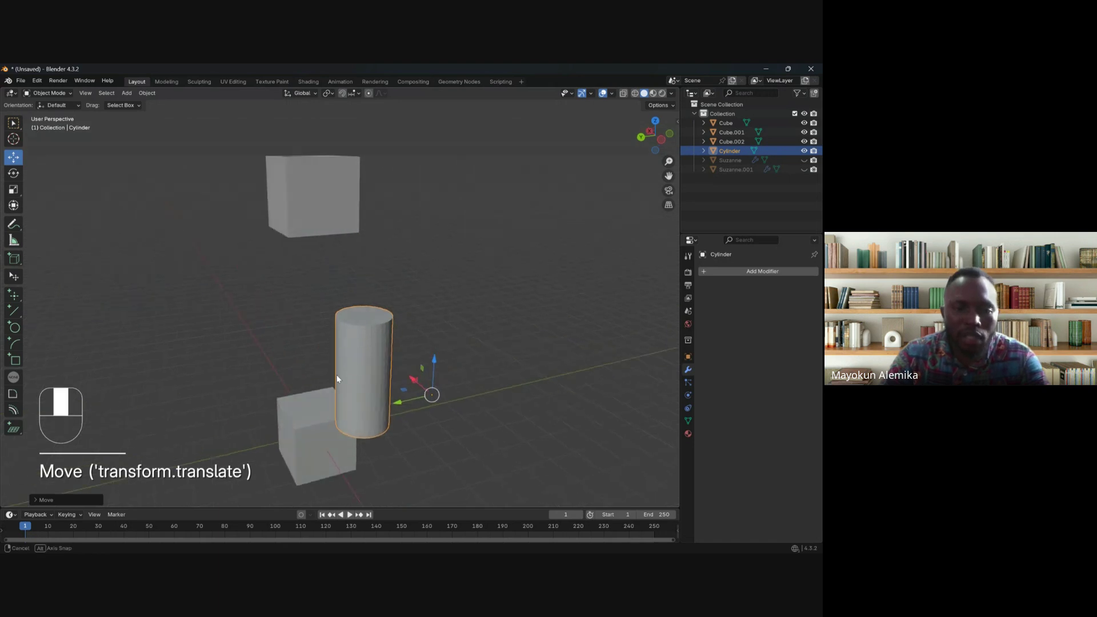
{"action": "middle_click_drag", "start_coordinate": [336, 375], "coordinate": [398, 387]}
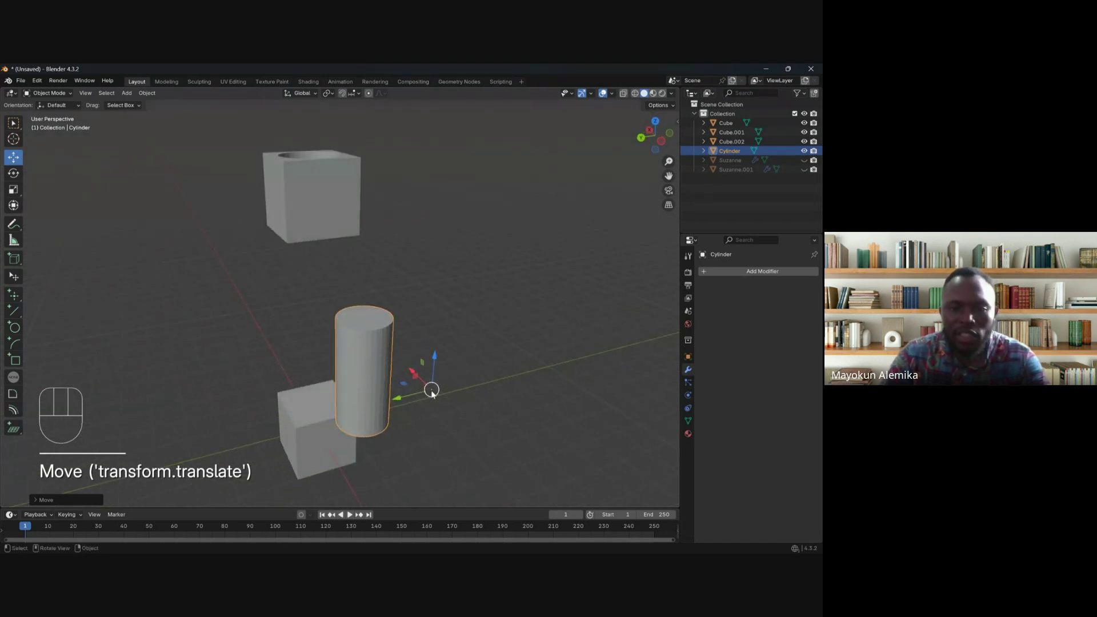
{"action": "key", "text": "ctrl+z"}
{"action": "scroll", "coordinate": [394, 377], "scroll_direction": "down", "scroll_amount": 2}
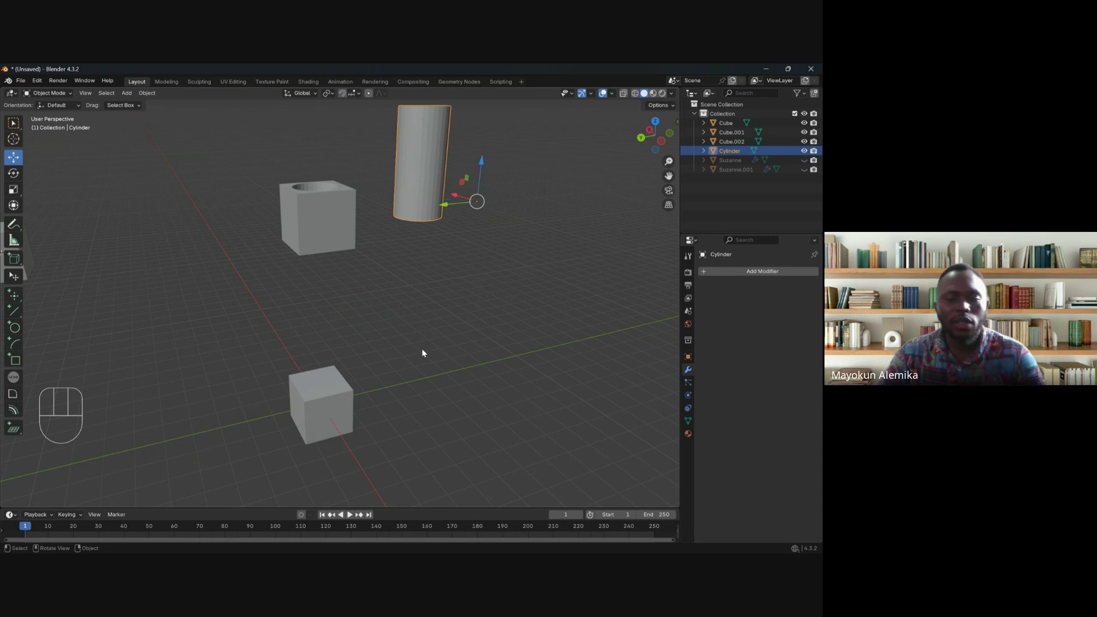
Step: Review the Snap options for moving the selection or the 3D cursor without choosing one
{"action": "key", "text": "shift"}
{"action": "key", "text": "shift+s"}
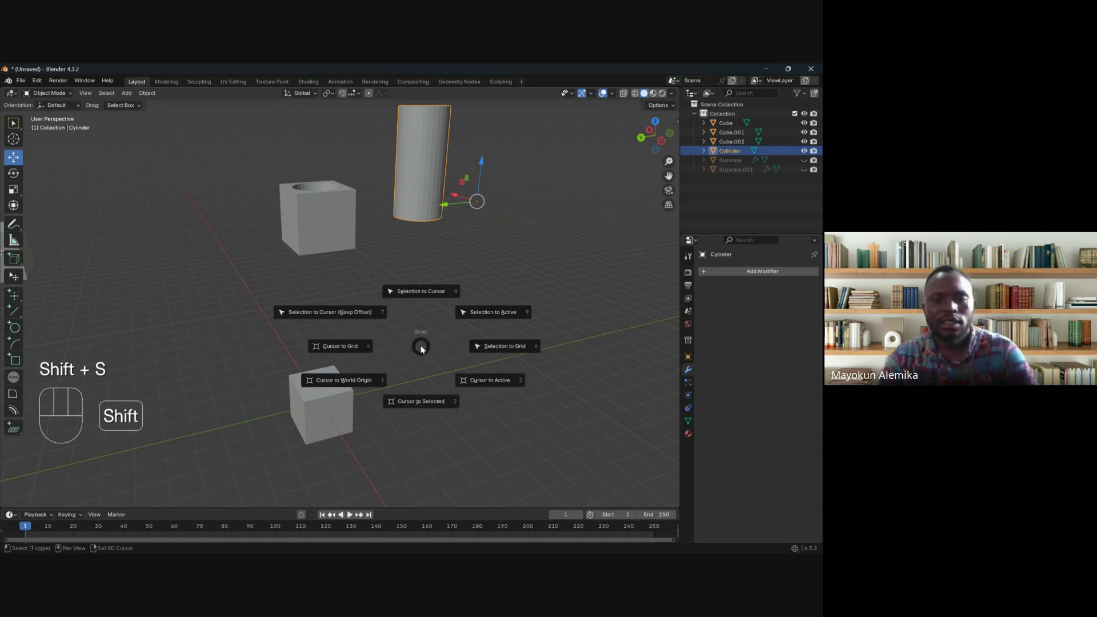
{"action": "key", "text": "shift+s"}
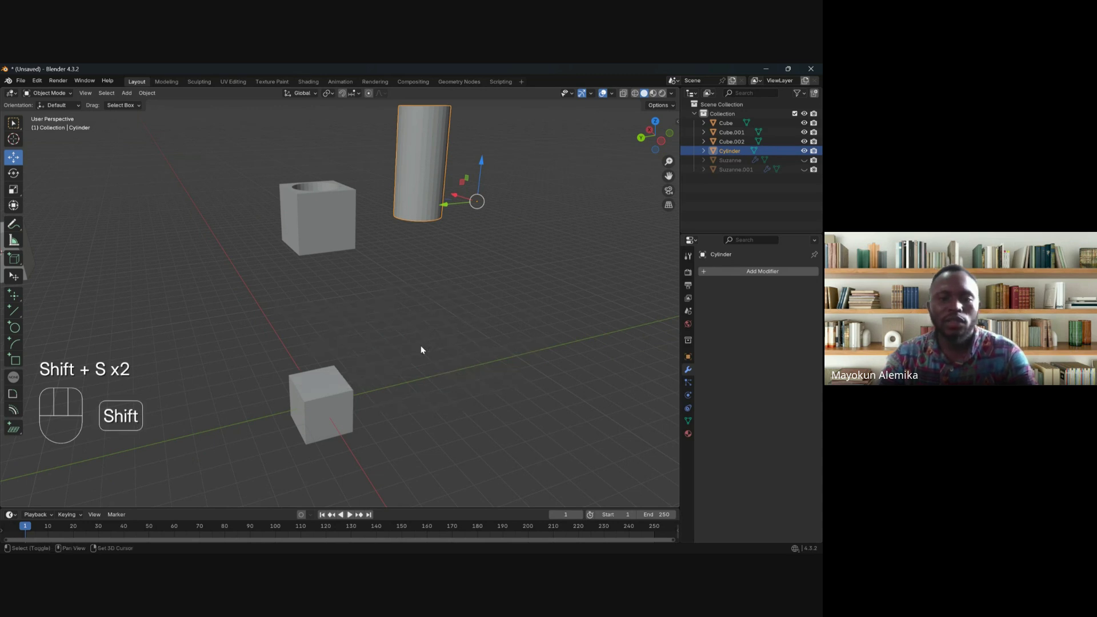
{"action": "key", "text": "shift+s"}
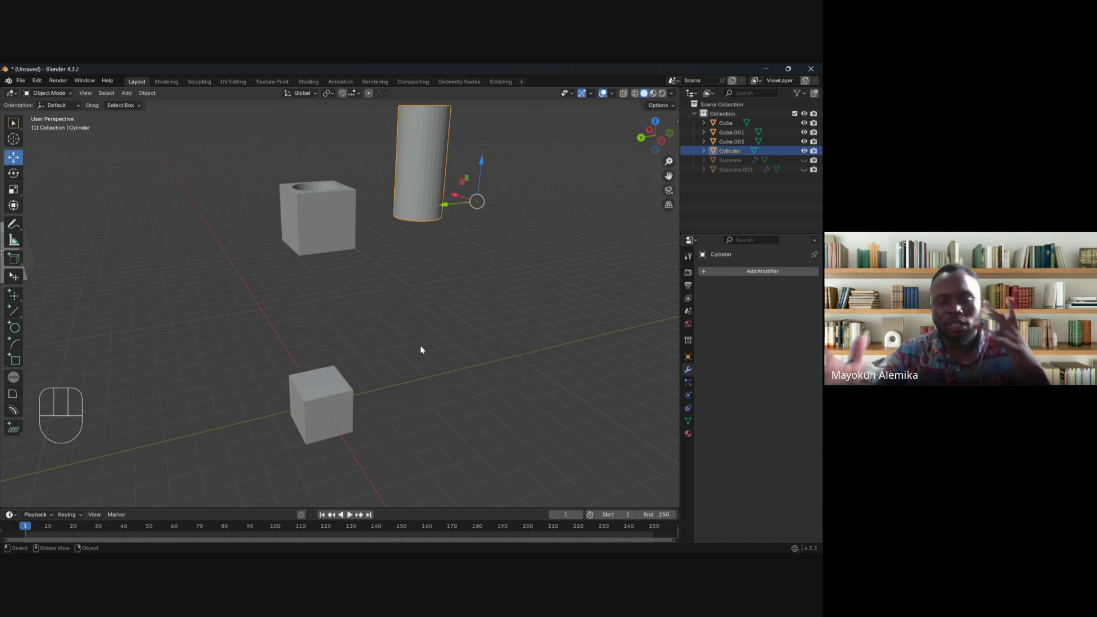
{"action": "key", "text": "shift+s"}
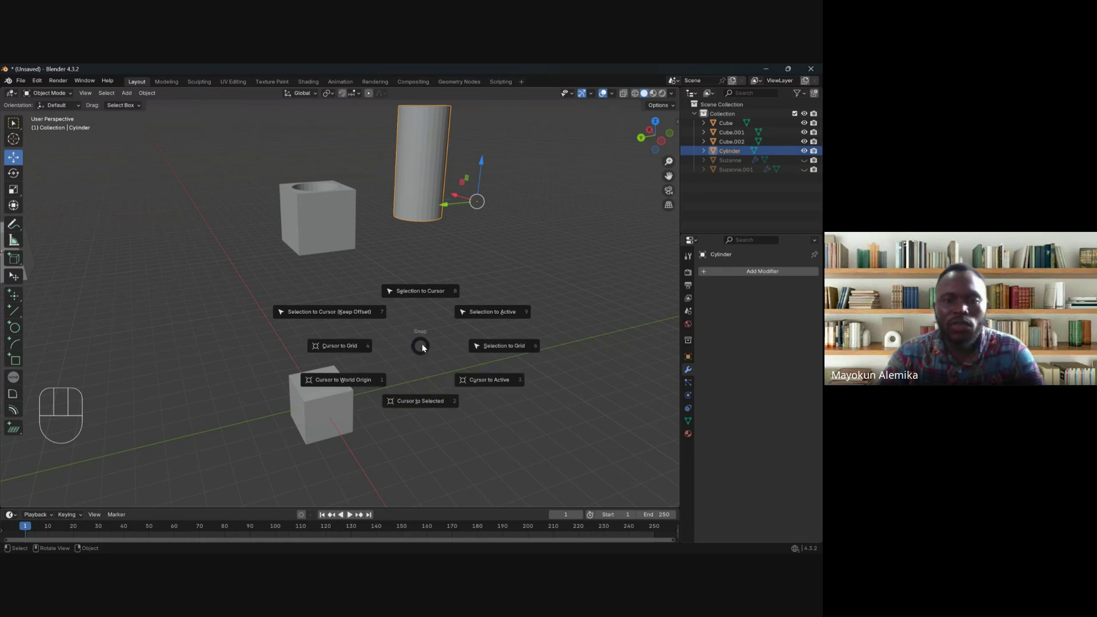
Step: Place the 3D cursor at an empty spot between and beyond the solid cube and the cube with the hole
{"action": "left_click", "coordinate": [425, 202]}
{"action": "scroll", "coordinate": [382, 272], "scroll_direction": "down", "scroll_amount": 3}
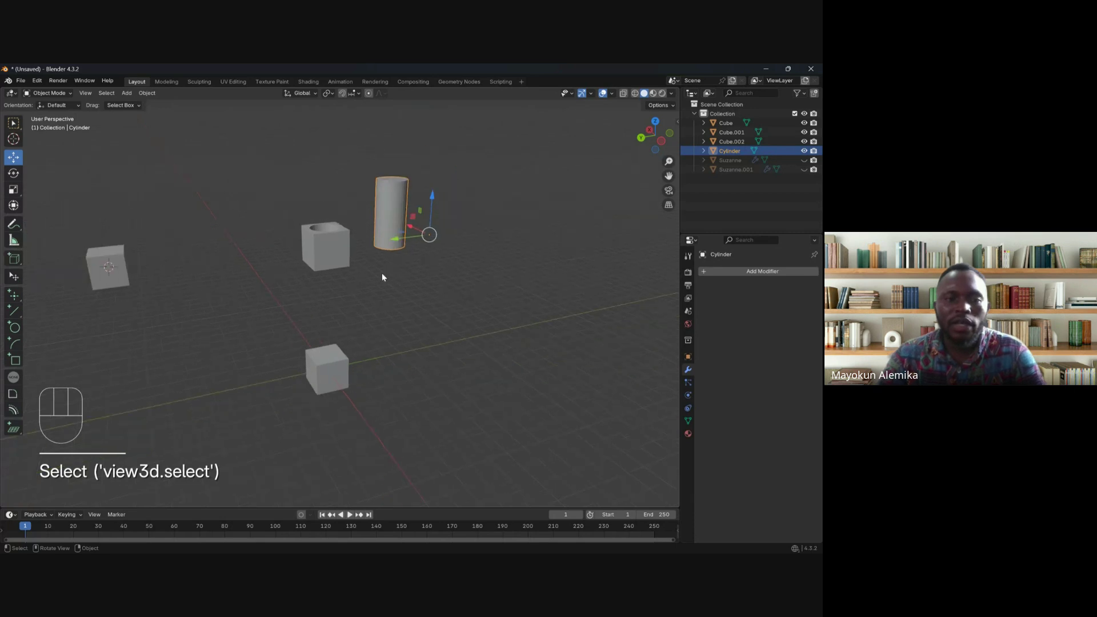
{"action": "middle_click_drag", "start_coordinate": [382, 272], "coordinate": [486, 295], "text": "shift"}
{"action": "right_click", "coordinate": [337, 225], "text": "shift"}
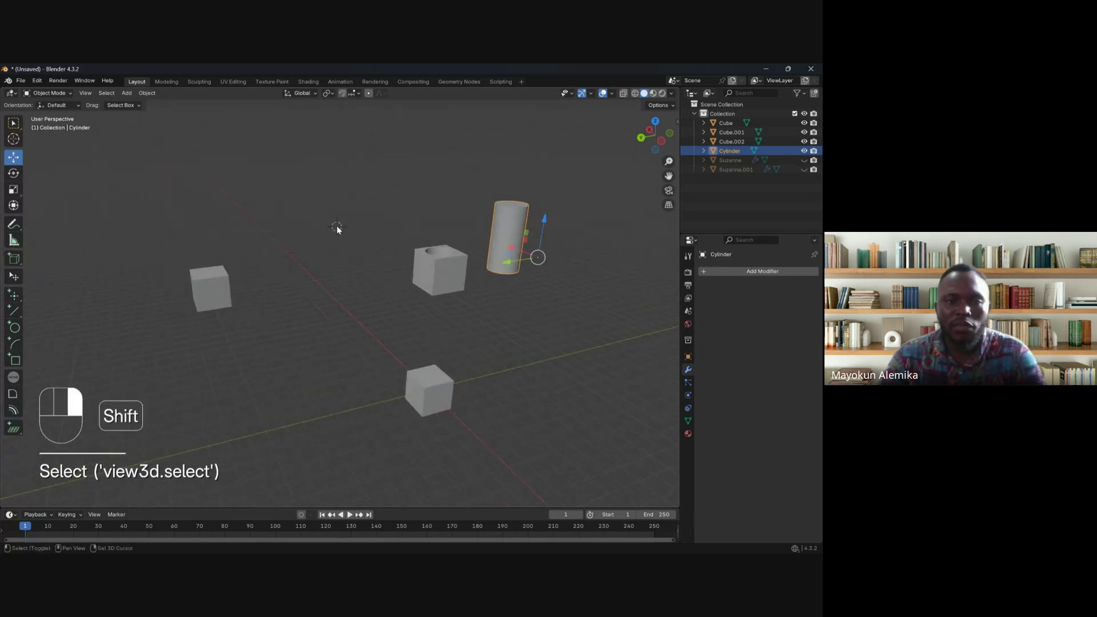
Step: Select the cube at the world origin and try to move it by hand to the 3D cursor, undoing the last two moves
{"action": "scroll", "coordinate": [468, 269], "scroll_direction": "up", "scroll_amount": 2}
{"action": "middle_click_drag", "start_coordinate": [537, 249], "coordinate": [397, 319], "text": "shift"}
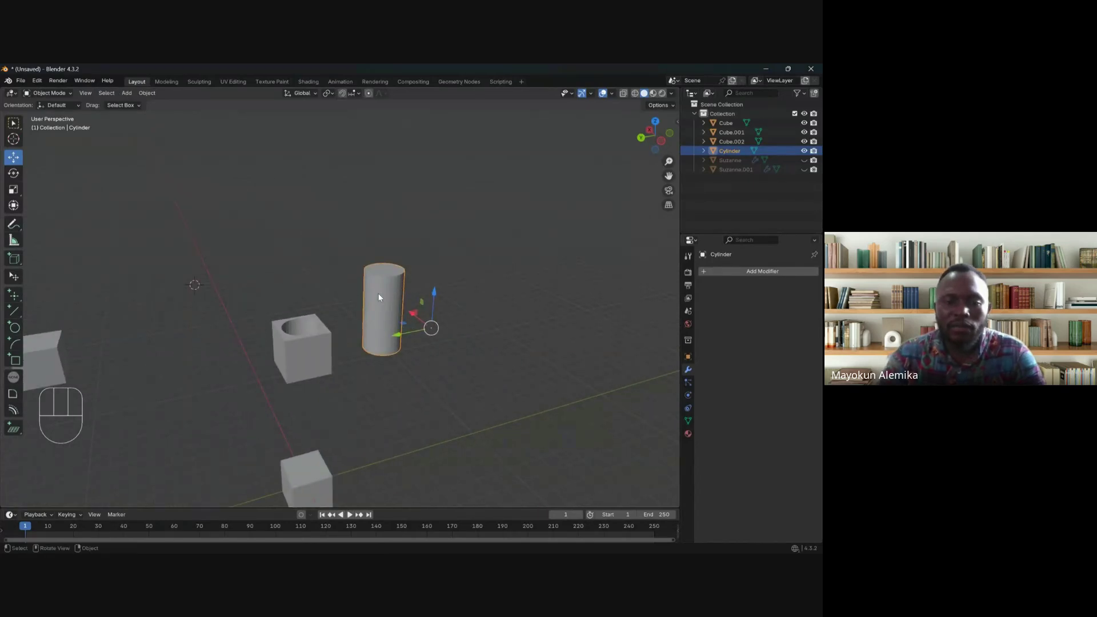
{"action": "left_click", "coordinate": [318, 462]}
{"action": "middle_click_drag", "start_coordinate": [317, 462], "coordinate": [419, 427], "text": "shift"}
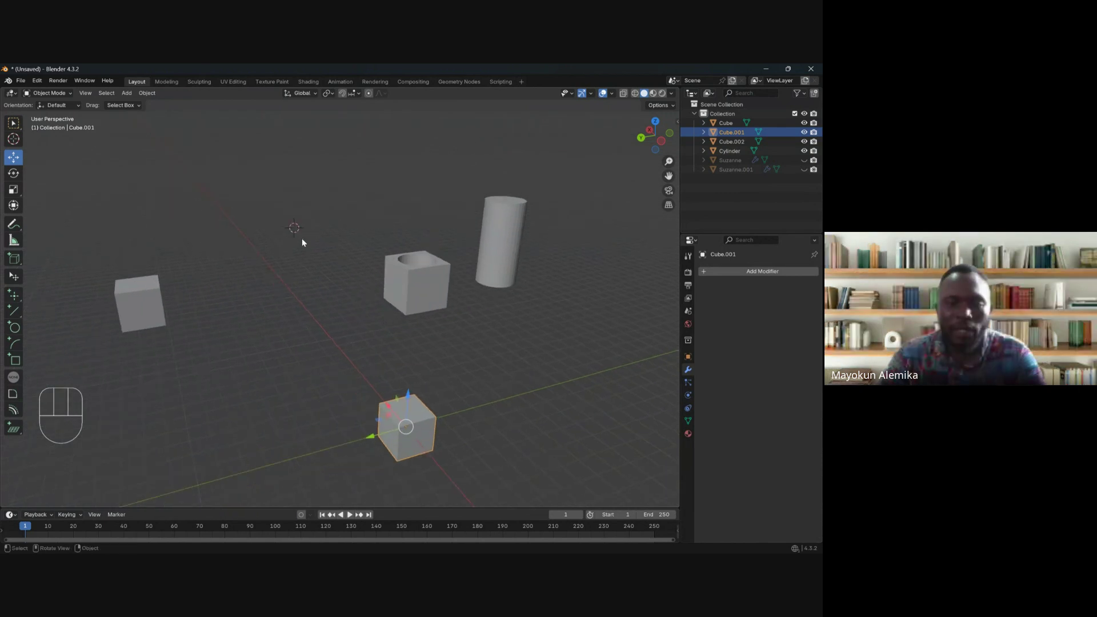
{"action": "left_click_drag", "start_coordinate": [386, 404], "coordinate": [314, 190]}
{"action": "scroll", "coordinate": [315, 190], "scroll_direction": "up", "scroll_amount": 5}
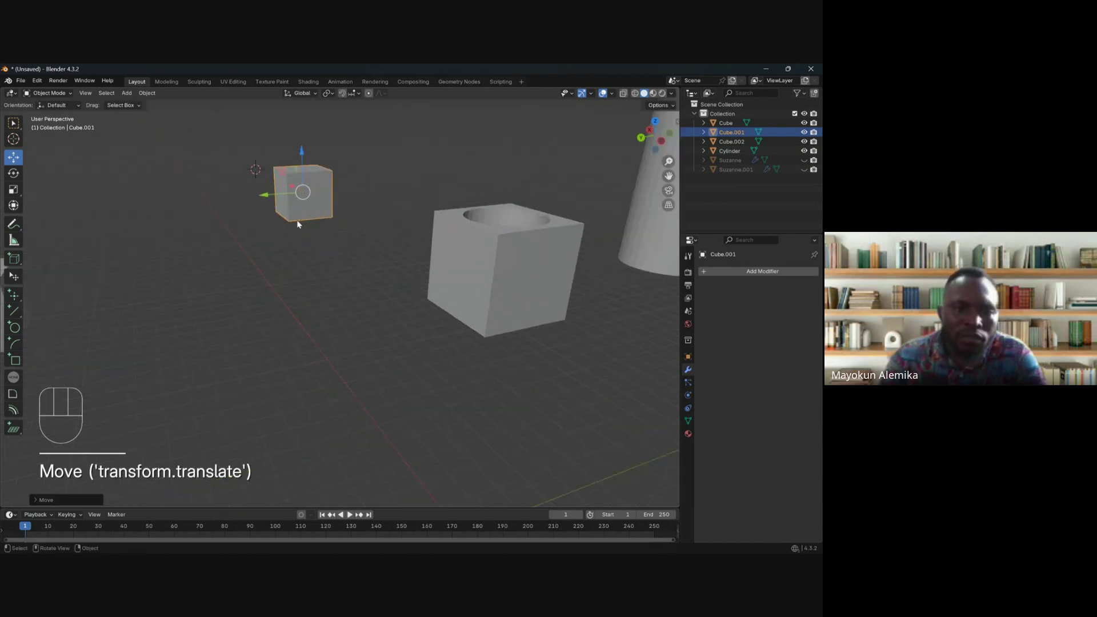
{"action": "middle_click_drag", "start_coordinate": [314, 191], "coordinate": [271, 302]}
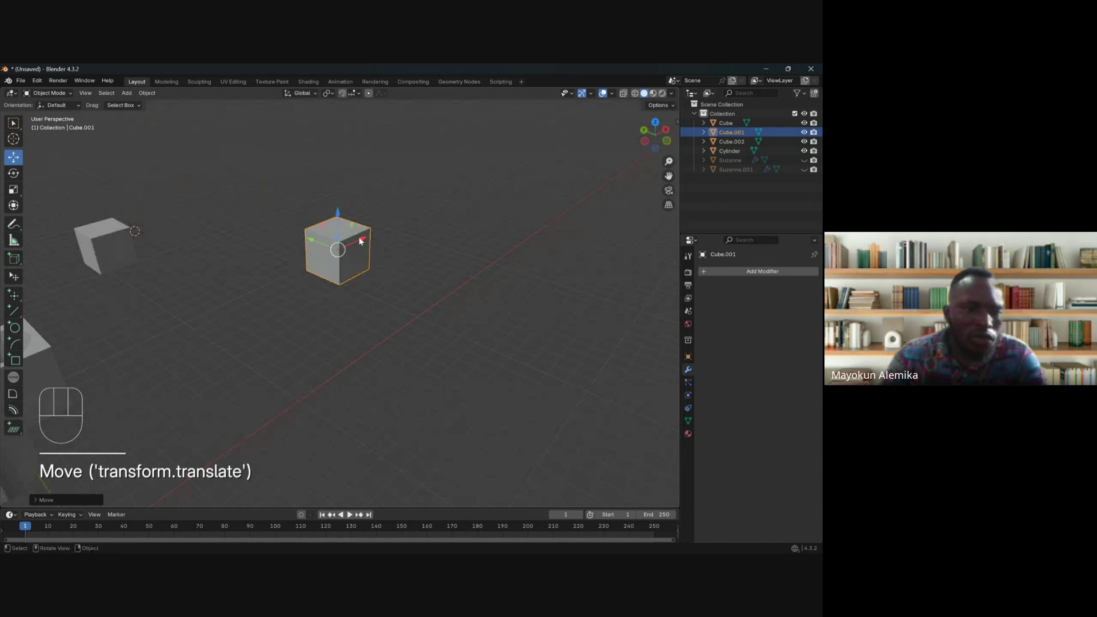
{"action": "key", "text": "ctrl+z"}
{"action": "key", "text": "ctrl+z"}
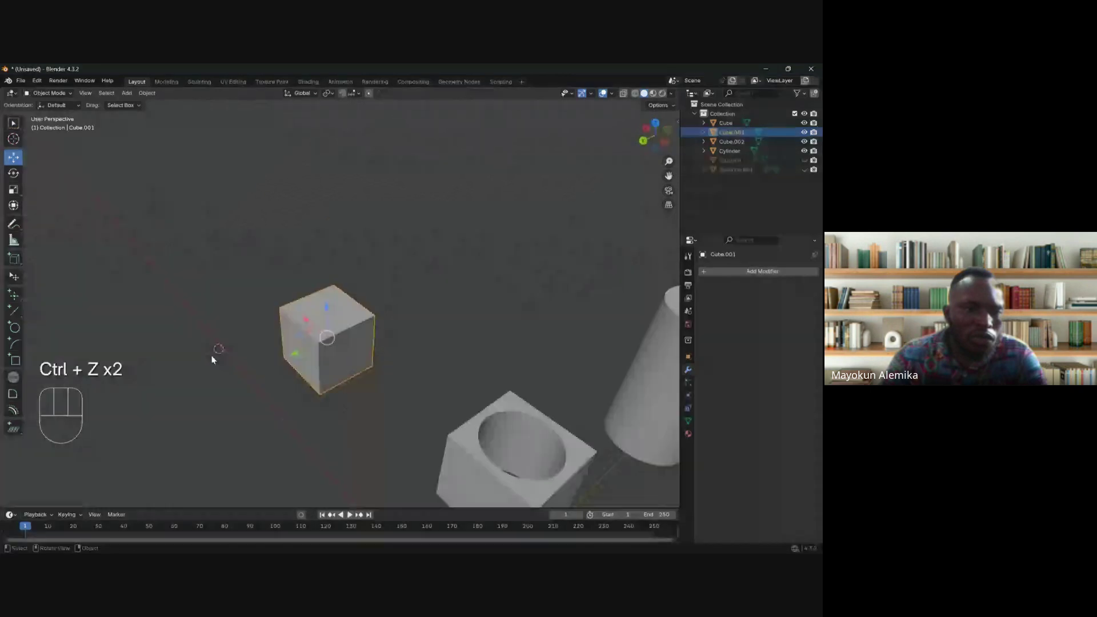
{"action": "middle_click_drag", "start_coordinate": [216, 355], "coordinate": [372, 380]}
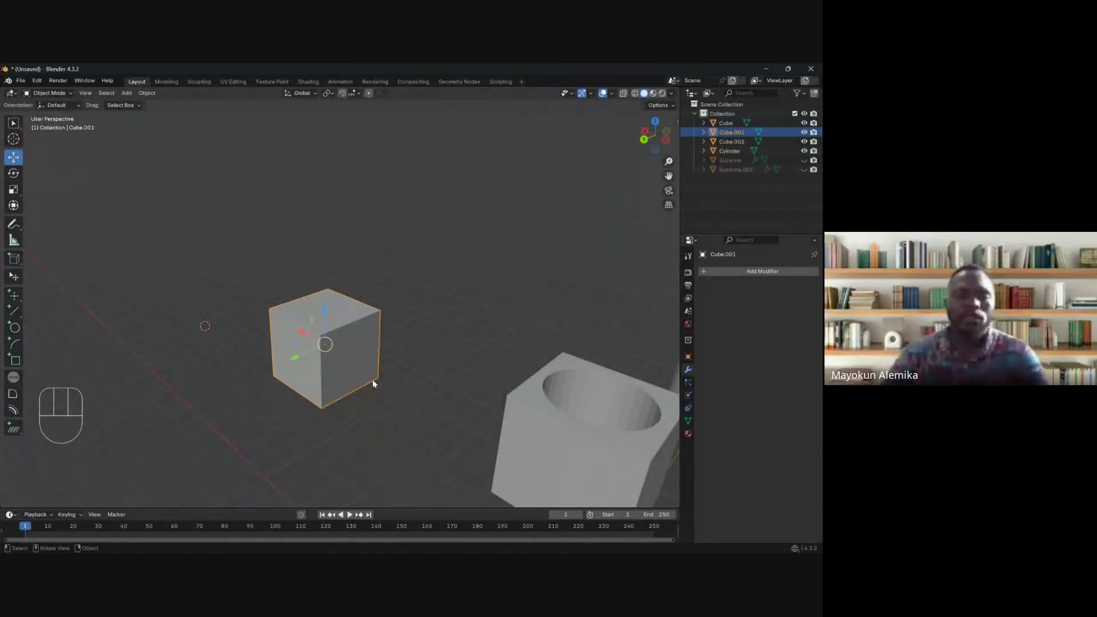
Step: Snap the selected cube to the 3D cursor with Selection to Cursor and check its origin up close
{"action": "key", "text": "shift+s"}
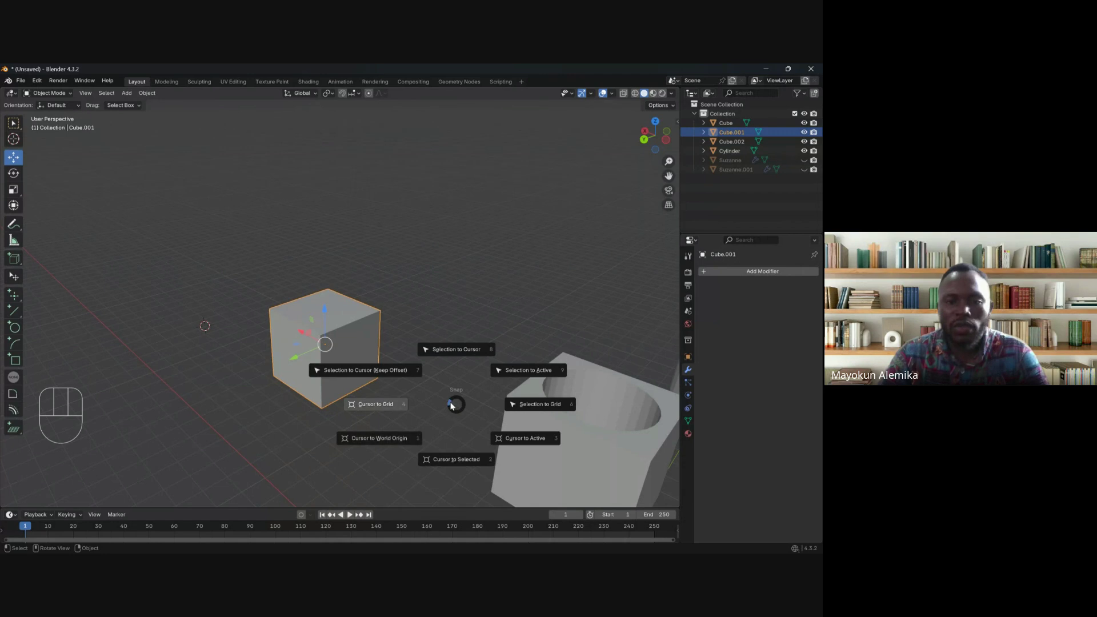
{"action": "left_click", "coordinate": [460, 350]}
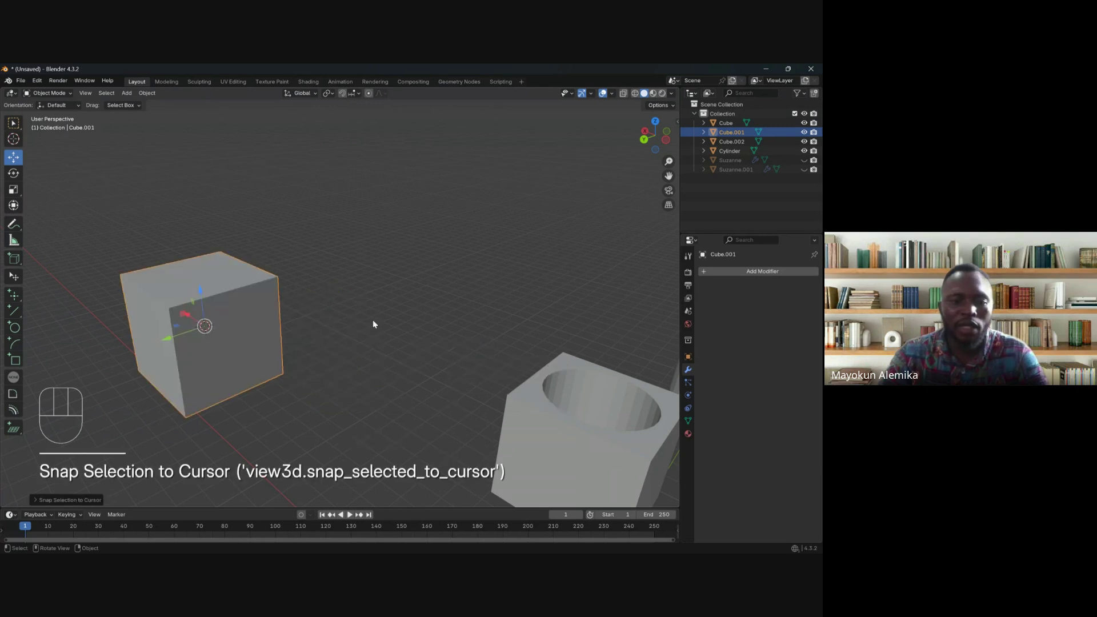
{"action": "scroll", "coordinate": [201, 325], "scroll_direction": "down", "scroll_amount": 1}
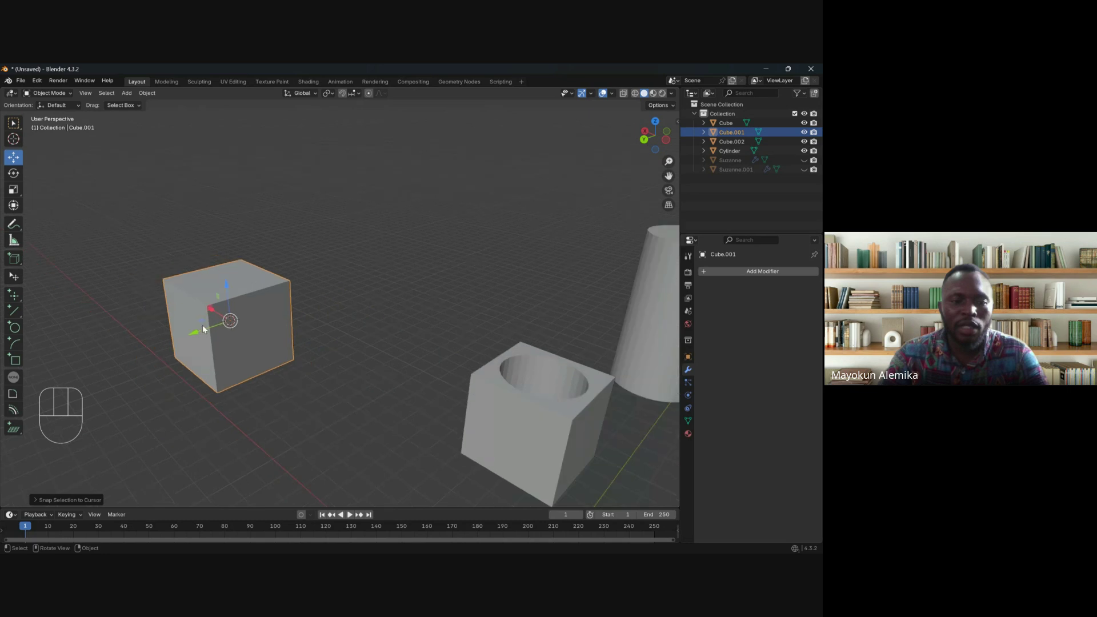
{"action": "scroll", "coordinate": [201, 325], "scroll_direction": "up", "scroll_amount": 3}
{"action": "middle_click_drag", "start_coordinate": [202, 324], "coordinate": [357, 368], "text": "shift"}
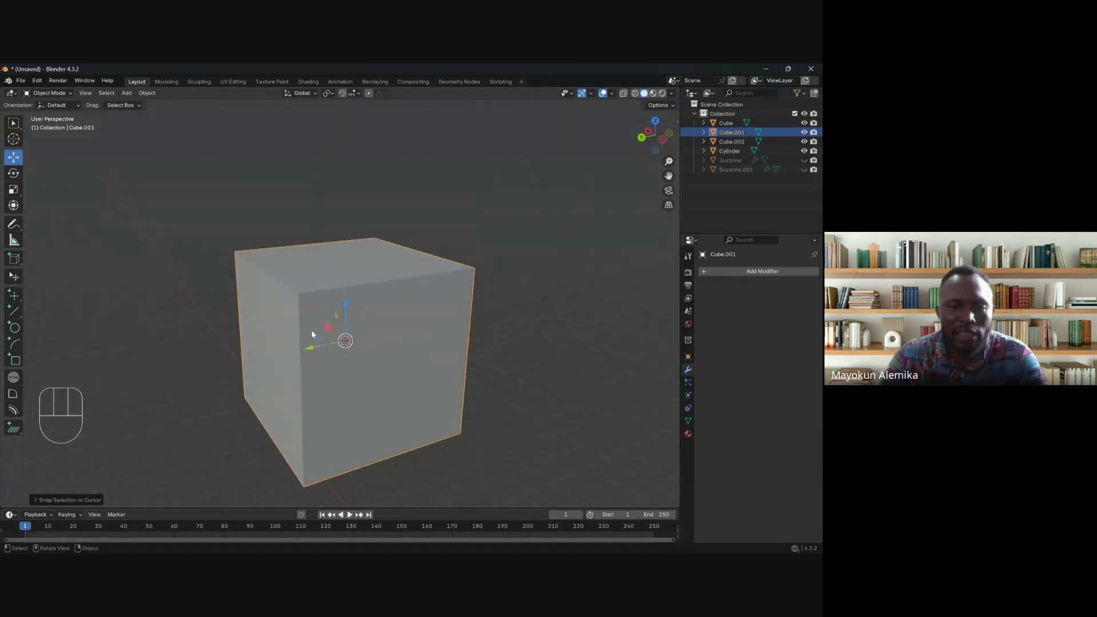
{"action": "scroll", "coordinate": [330, 352], "scroll_direction": "down", "scroll_amount": 3}
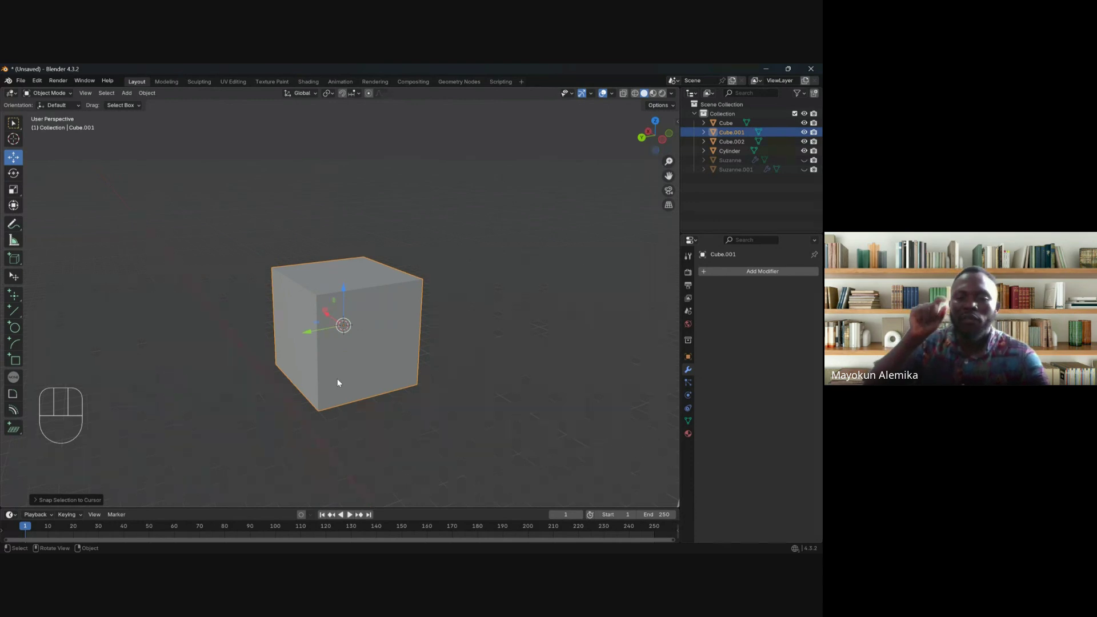
{"action": "scroll", "coordinate": [390, 348], "scroll_direction": "up", "scroll_amount": 2}
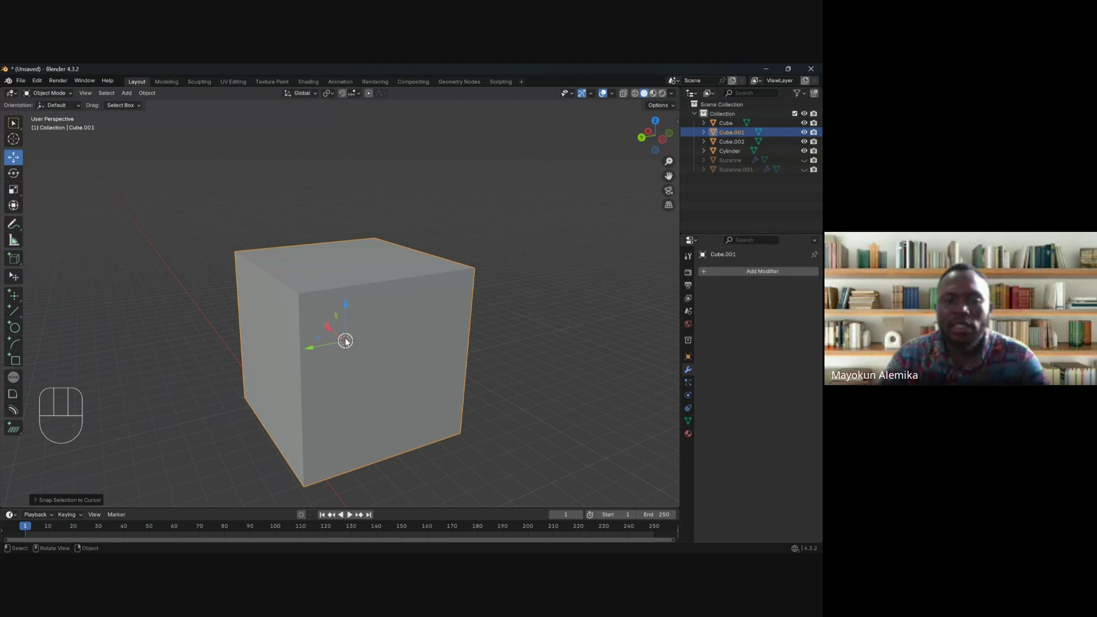
Step: Examine the round hole cut through the cube next to the cylinder from above
{"action": "scroll", "coordinate": [346, 341], "scroll_direction": "down", "scroll_amount": 8}
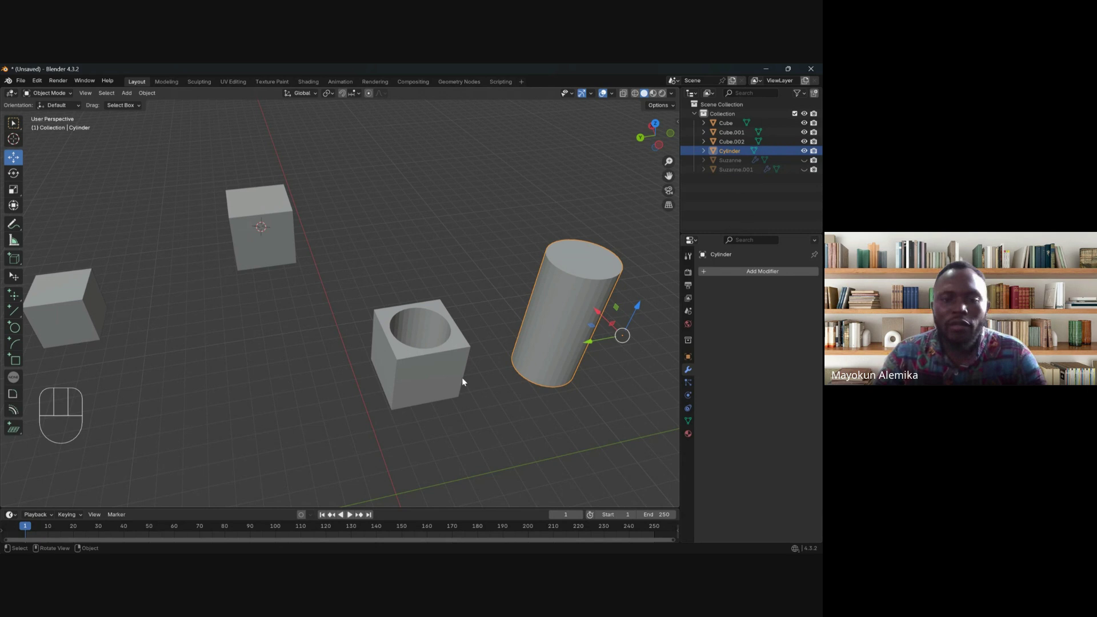
{"action": "middle_click_drag", "start_coordinate": [461, 377], "coordinate": [350, 309]}
{"action": "scroll", "coordinate": [350, 311], "scroll_direction": "up", "scroll_amount": 4}
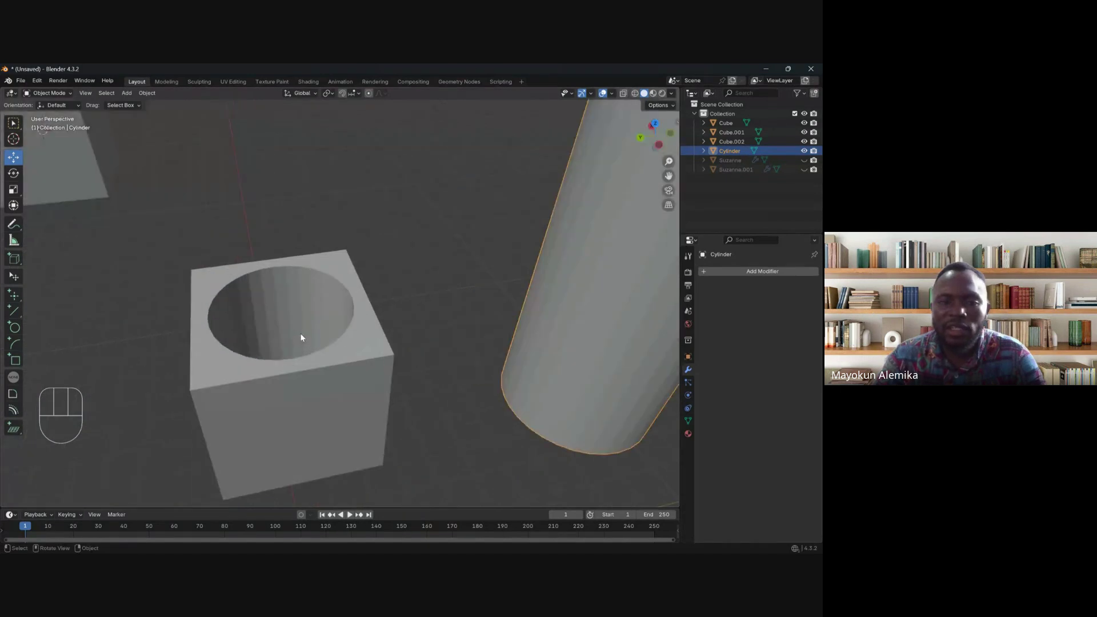
{"action": "middle_click_drag", "start_coordinate": [301, 337], "coordinate": [313, 360]}
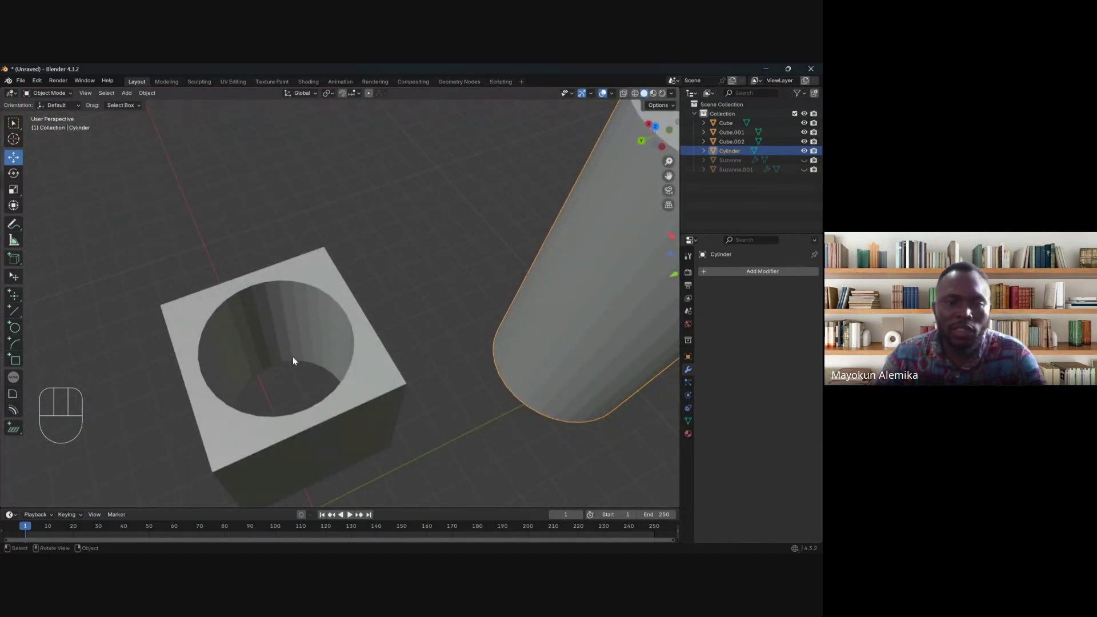
{"action": "scroll", "coordinate": [293, 357], "scroll_direction": "down", "scroll_amount": 8}
{"action": "middle_click_drag", "start_coordinate": [460, 338], "coordinate": [428, 311]}
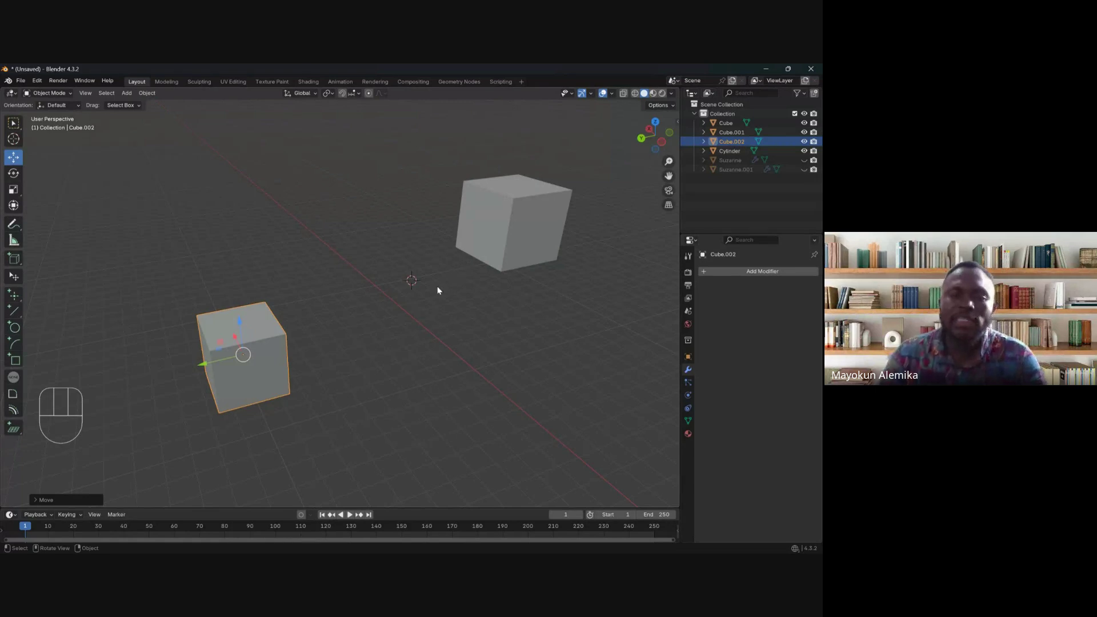
Step: Select the solid cube beyond the 3D cursor and open the Snap options for it
{"action": "left_click", "coordinate": [513, 224]}
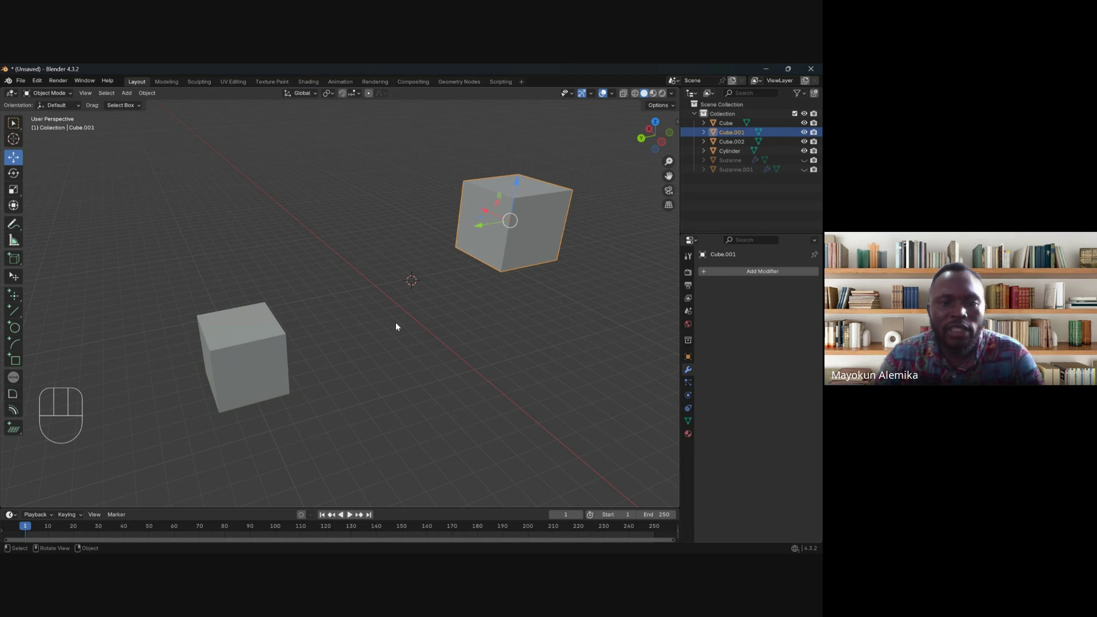
{"action": "key", "text": "shift"}
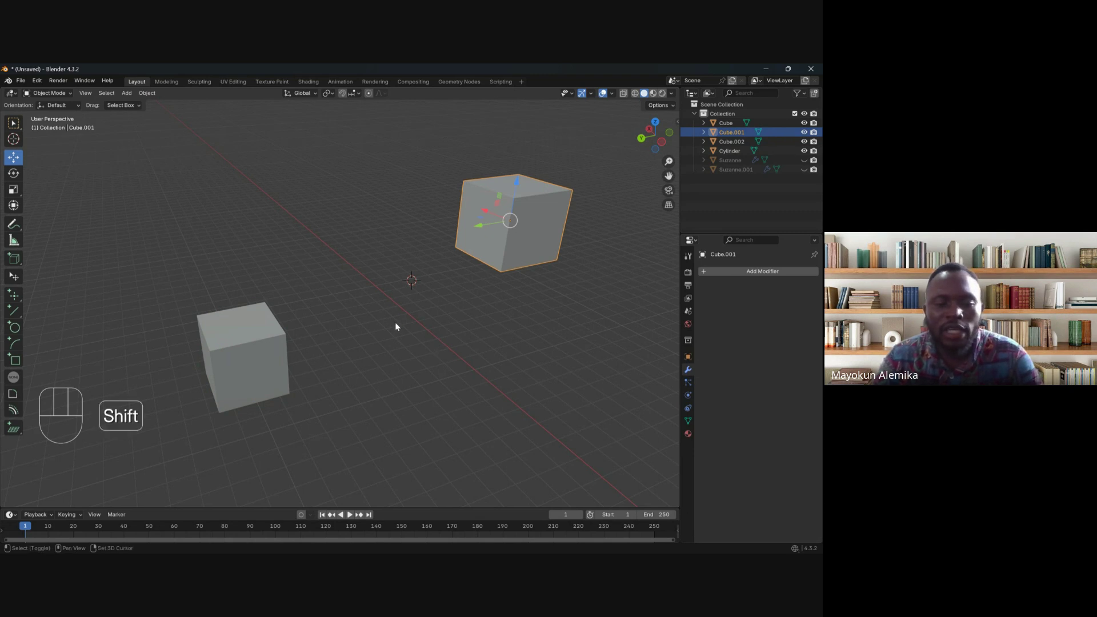
{"action": "key", "text": "shift+s"}
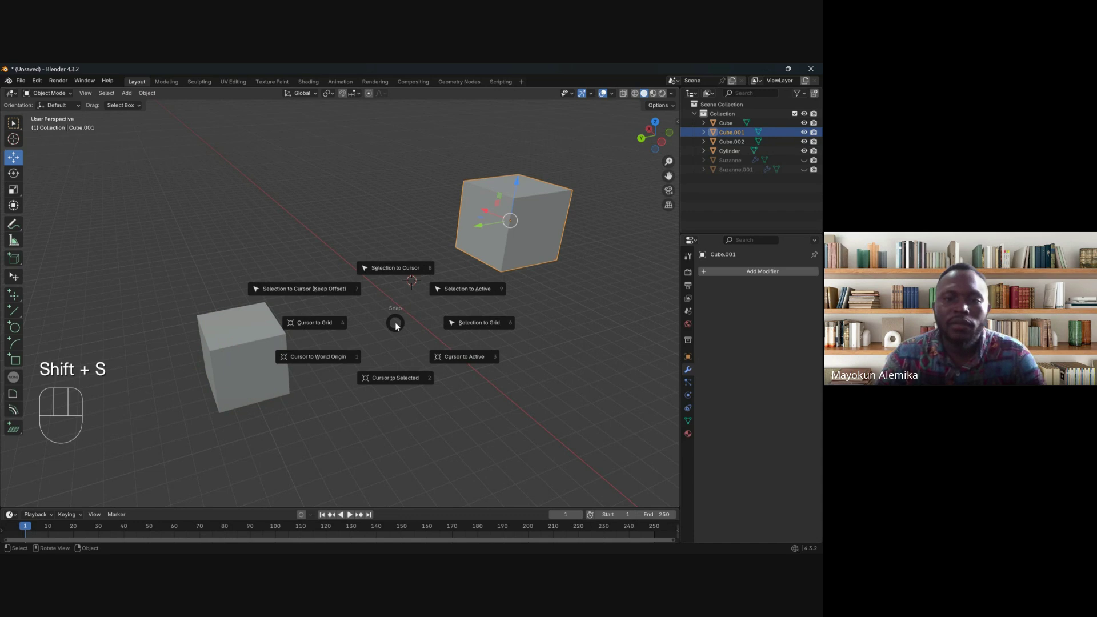
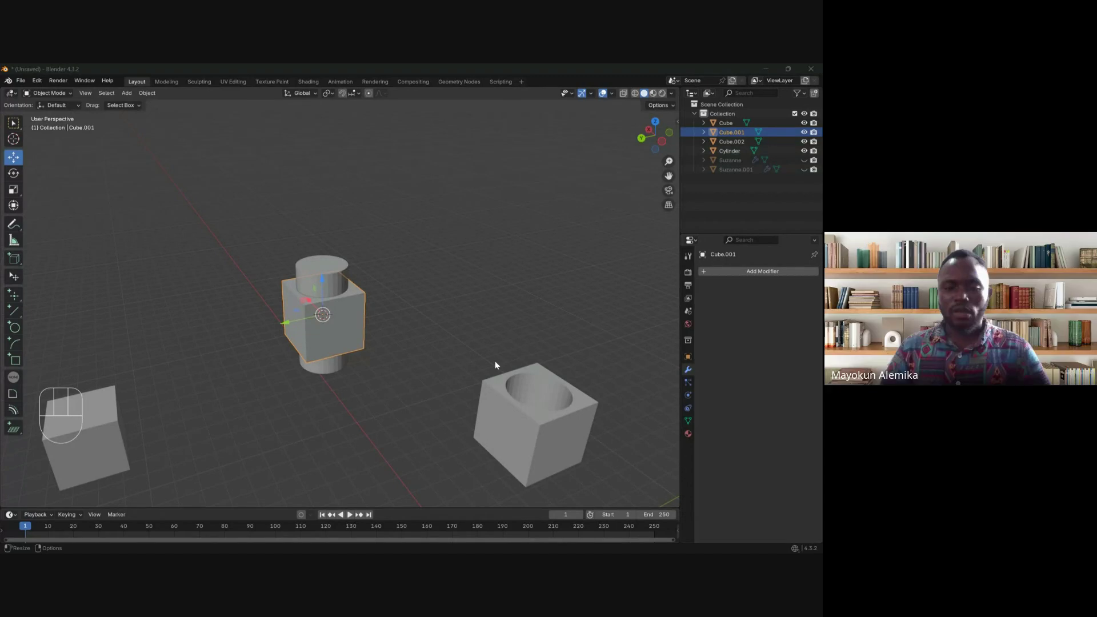
Step: Box-select around the cube and the cylinder running through it, and select only the cube
{"action": "left_click_drag", "start_coordinate": [257, 212], "coordinate": [398, 411]}
{"action": "left_click_drag", "start_coordinate": [249, 208], "coordinate": [383, 384]}
{"action": "left_click", "coordinate": [342, 334]}
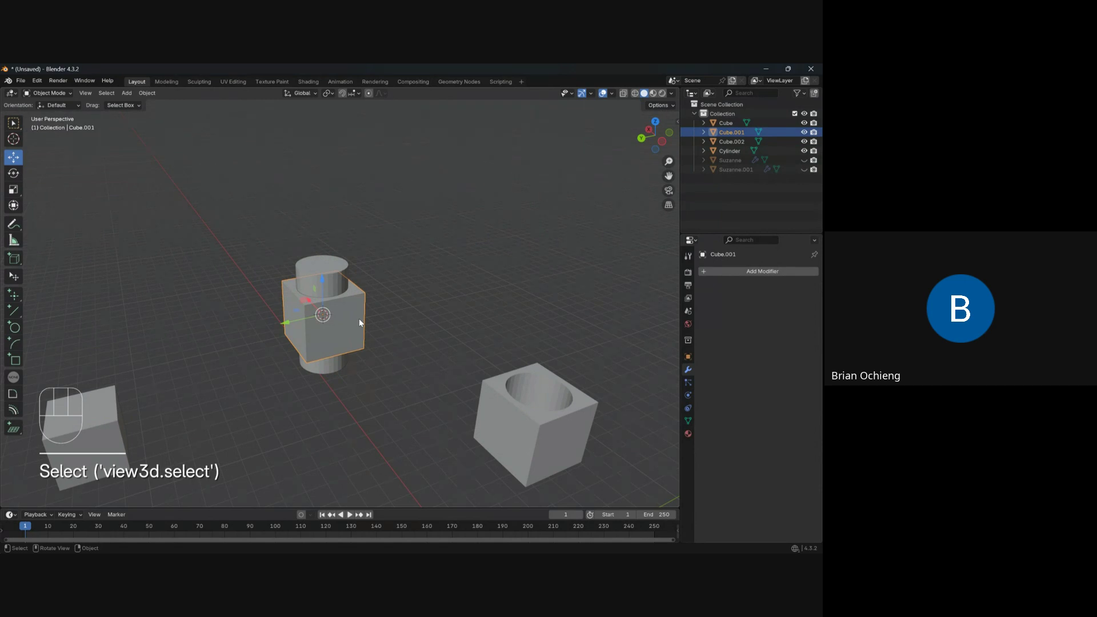
Step: Undo the recent snapping moves of the cube and the cylinder, back to before either was snapped to the 3D cursor
{"action": "left_click", "coordinate": [337, 269]}
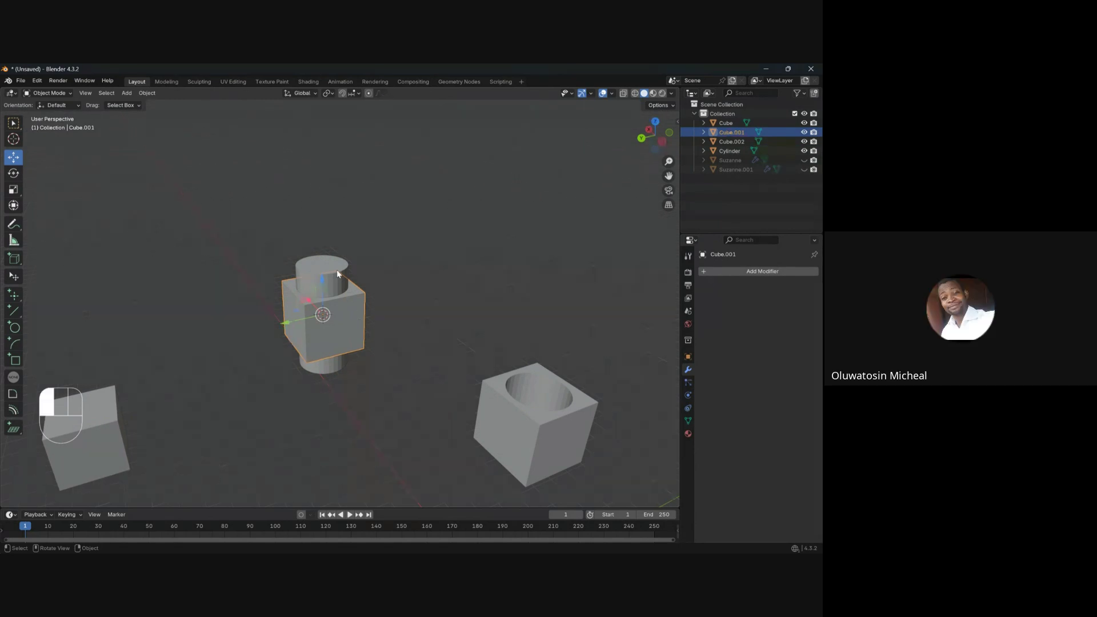
{"action": "middle_click_drag", "start_coordinate": [396, 342], "coordinate": [369, 340]}
{"action": "key", "text": "g"}
{"action": "right_click", "coordinate": [464, 317]}
{"action": "key", "text": "ctrl+z"}
{"action": "key", "text": "ctrl+z"}
{"action": "key", "text": "ctrl+z"}
{"action": "key", "text": "ctrl+z"}
{"action": "key", "text": "ctrl+z"}
{"action": "key", "text": "ctrl+z"}
{"action": "key", "text": "ctrl+z"}
{"action": "key", "text": "ctrl+z"}
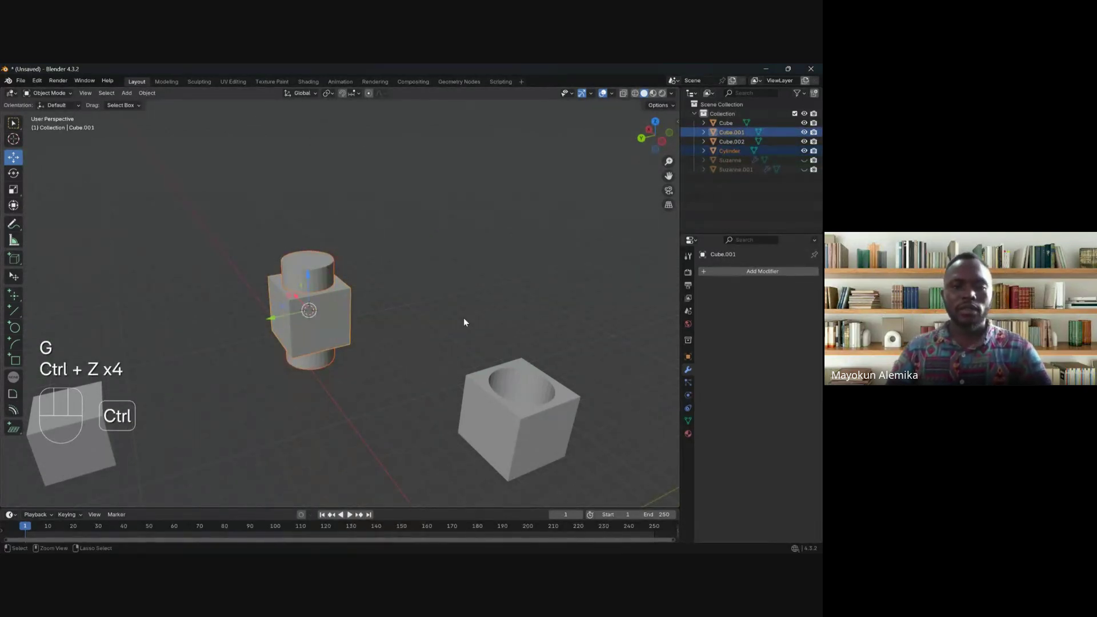
{"action": "scroll", "coordinate": [464, 320], "scroll_direction": "down", "scroll_amount": 3}
{"action": "middle_click_drag", "start_coordinate": [464, 320], "coordinate": [354, 312], "text": "shift"}
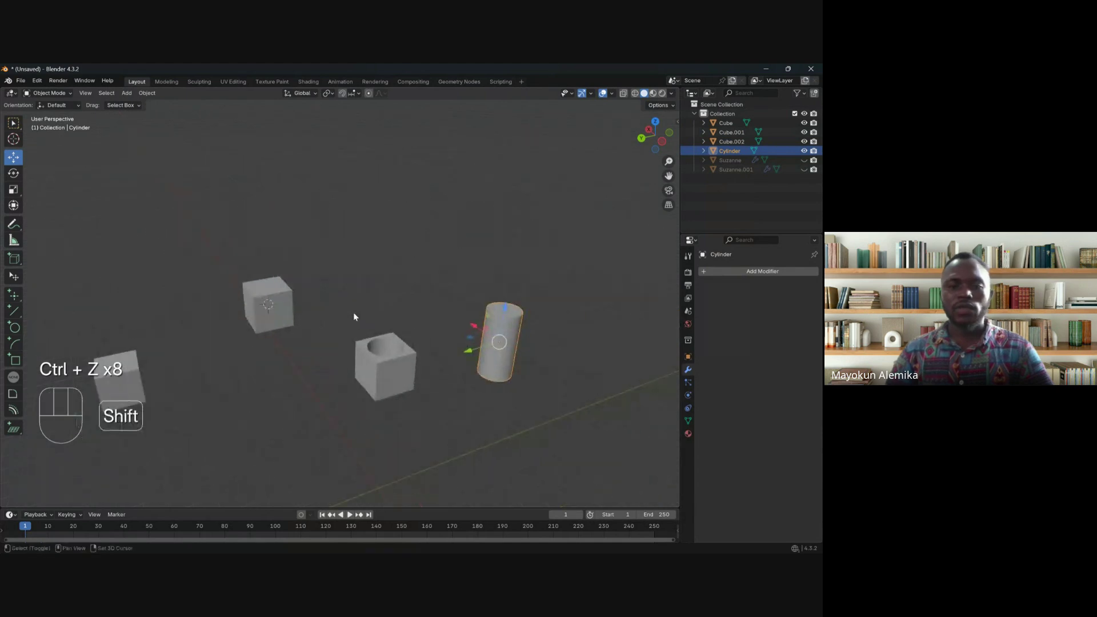
{"action": "scroll", "coordinate": [252, 312], "scroll_direction": "up", "scroll_amount": 3}
Step: Select the solid cube and place the 3D cursor at several empty spots between the cubes and the cylinder
{"action": "left_click", "coordinate": [252, 311]}
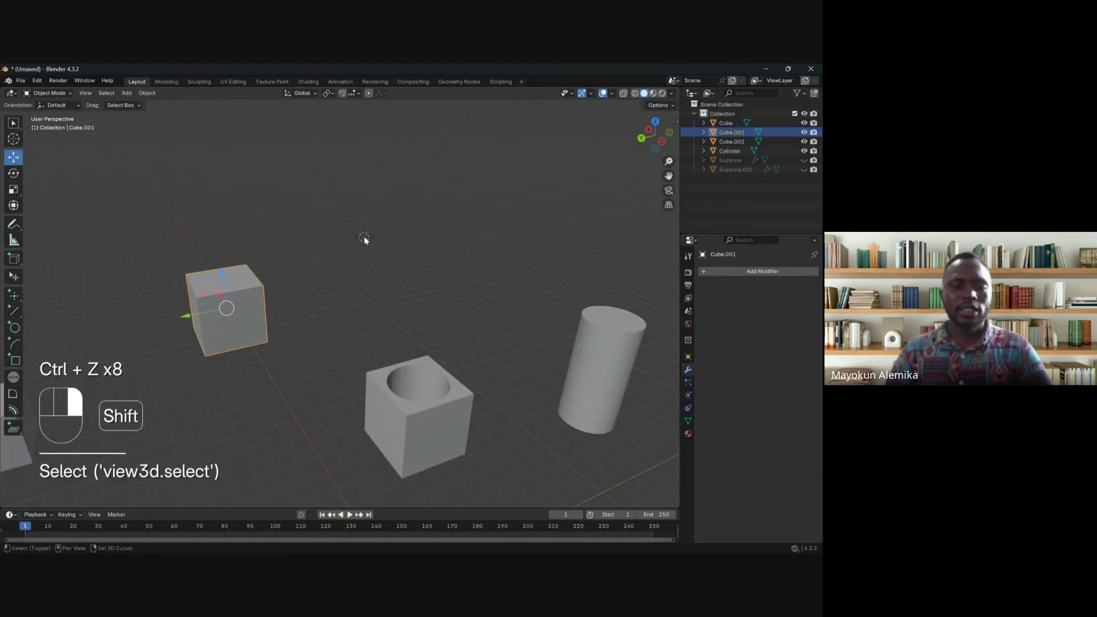
{"action": "right_click", "coordinate": [460, 300], "text": "shift"}
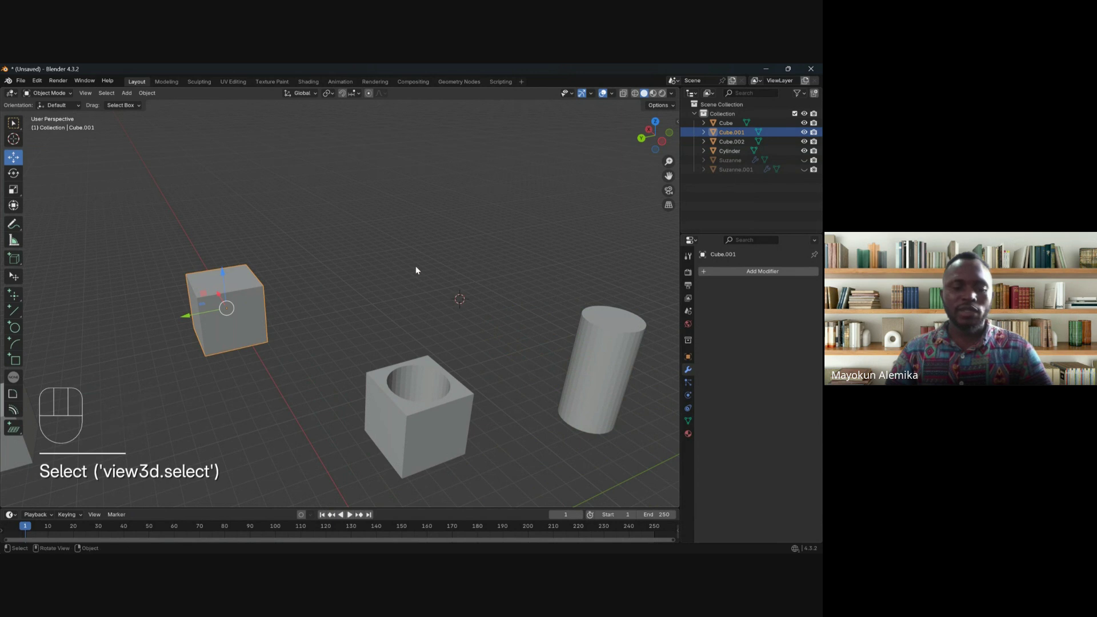
{"action": "right_click", "coordinate": [406, 233], "text": "shift"}
{"action": "right_click", "coordinate": [432, 218], "text": "shift"}
{"action": "right_click", "coordinate": [479, 273], "text": "shift"}
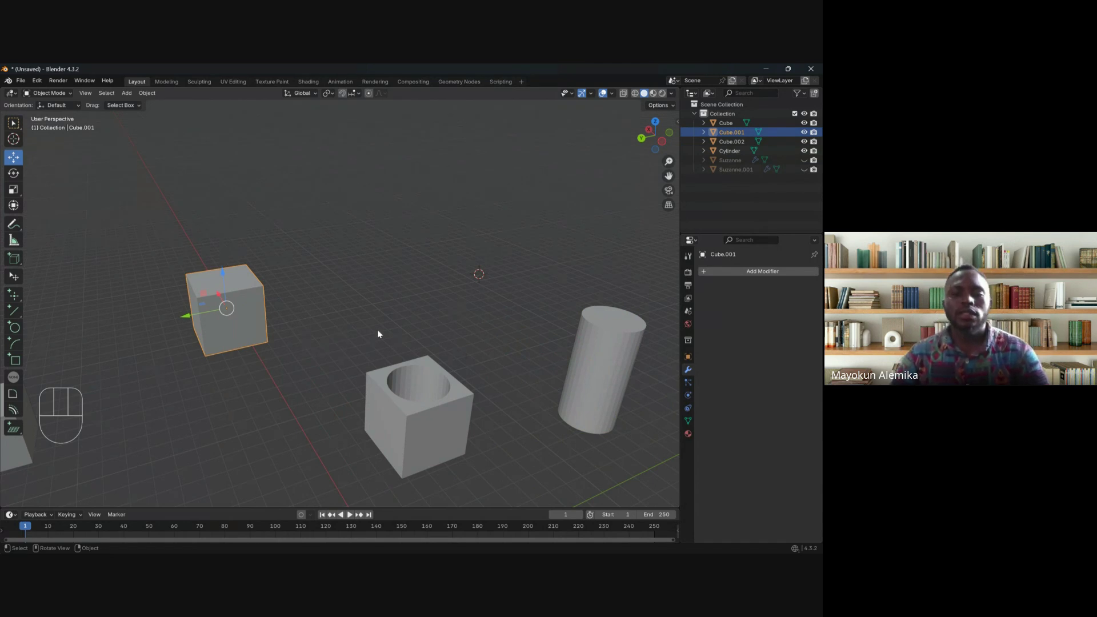
Step: Select the cylinder and move it by hand along its axes into the solid cube, trying to centre it by eye
{"action": "left_click", "coordinate": [632, 347]}
{"action": "mouse_move", "coordinate": [263, 326]}
{"action": "middle_mouse_down"}
{"action": "mouse_move", "coordinate": [236, 396]}
{"action": "mouse_move", "coordinate": [251, 325]}
{"action": "middle_mouse_up"}
{"action": "middle_click_drag", "start_coordinate": [537, 402], "coordinate": [481, 384], "text": "shift"}
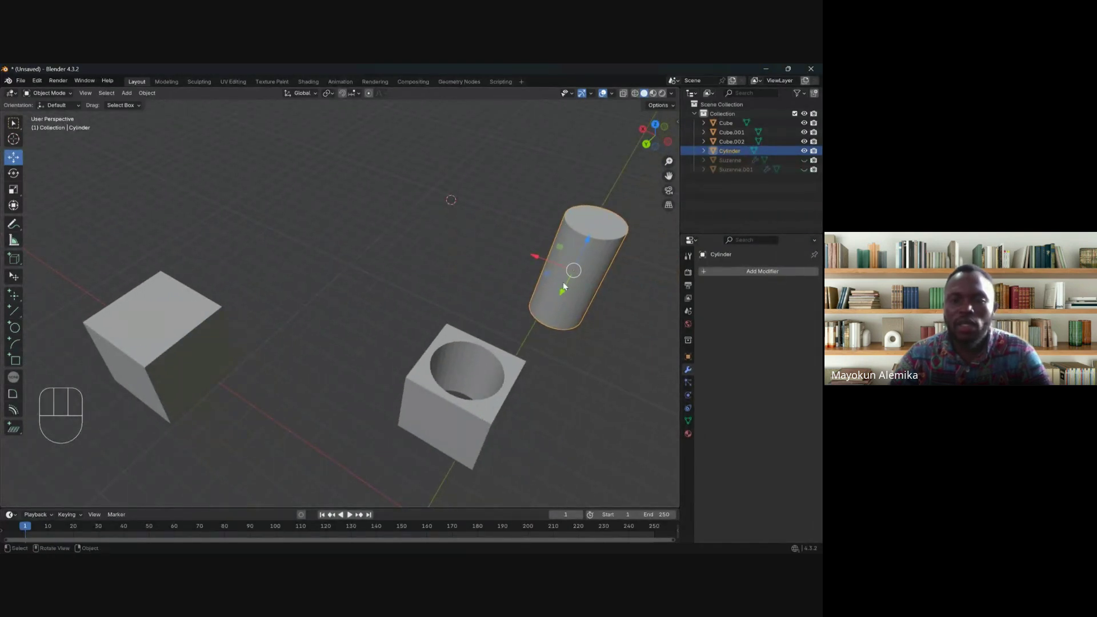
{"action": "left_click_drag", "start_coordinate": [552, 277], "coordinate": [153, 364]}
{"action": "middle_click_drag", "start_coordinate": [153, 364], "coordinate": [163, 323]}
{"action": "left_click_drag", "start_coordinate": [162, 324], "coordinate": [144, 251]}
{"action": "left_click_drag", "start_coordinate": [112, 294], "coordinate": [106, 297]}
{"action": "middle_click_drag", "start_coordinate": [107, 297], "coordinate": [200, 327]}
{"action": "left_click_drag", "start_coordinate": [85, 290], "coordinate": [125, 283]}
{"action": "middle_click_drag", "start_coordinate": [125, 284], "coordinate": [258, 317]}
{"action": "mouse_move", "coordinate": [203, 256]}
{"action": "left_mouse_down"}
{"action": "mouse_move", "coordinate": [187, 264]}
{"action": "mouse_move", "coordinate": [194, 272]}
{"action": "left_mouse_up"}
{"action": "middle_click_drag", "start_coordinate": [195, 272], "coordinate": [400, 328]}
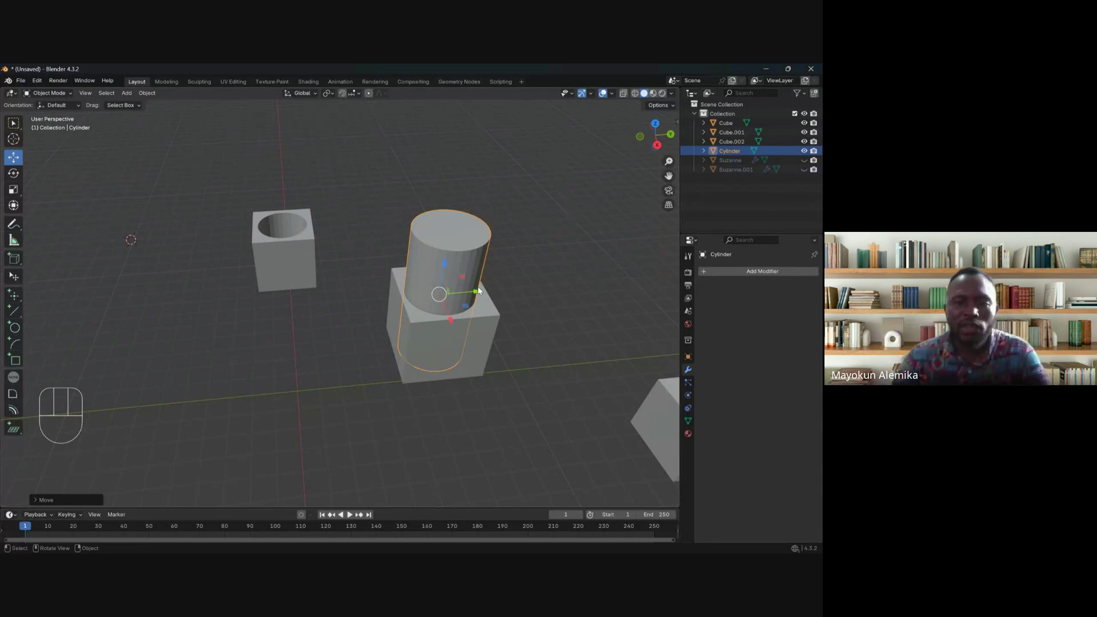
Step: Move the cylinder along the Y axis clear of the solid cube and select that cube
{"action": "left_click_drag", "start_coordinate": [479, 293], "coordinate": [252, 332]}
{"action": "middle_click_drag", "start_coordinate": [252, 332], "coordinate": [353, 343]}
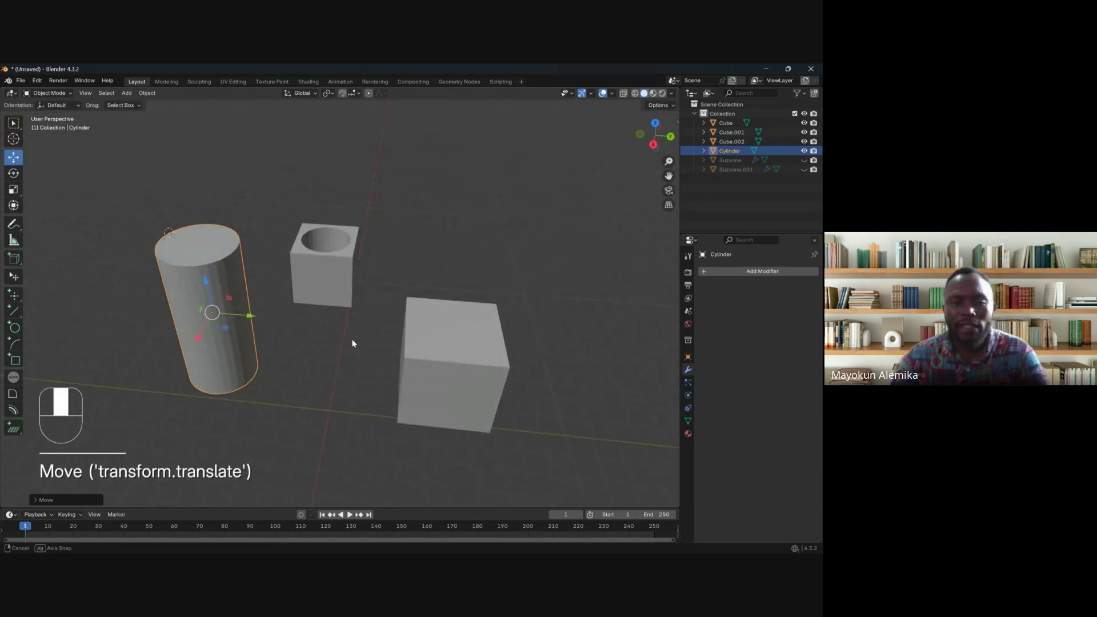
{"action": "left_click", "coordinate": [450, 346]}
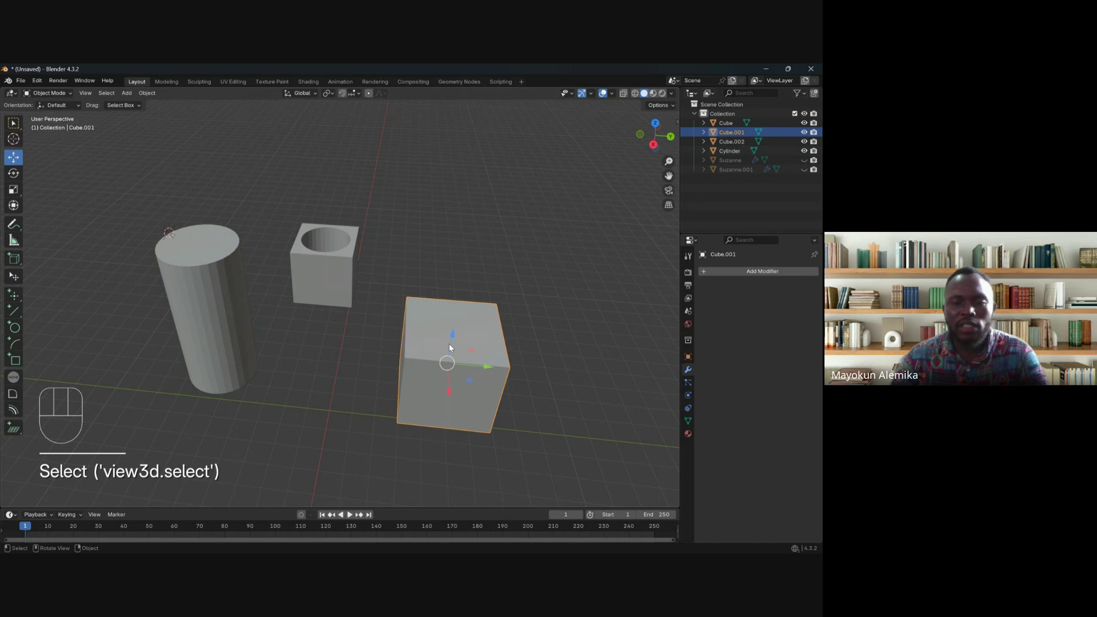
{"action": "middle_click_drag", "start_coordinate": [520, 385], "coordinate": [403, 314]}
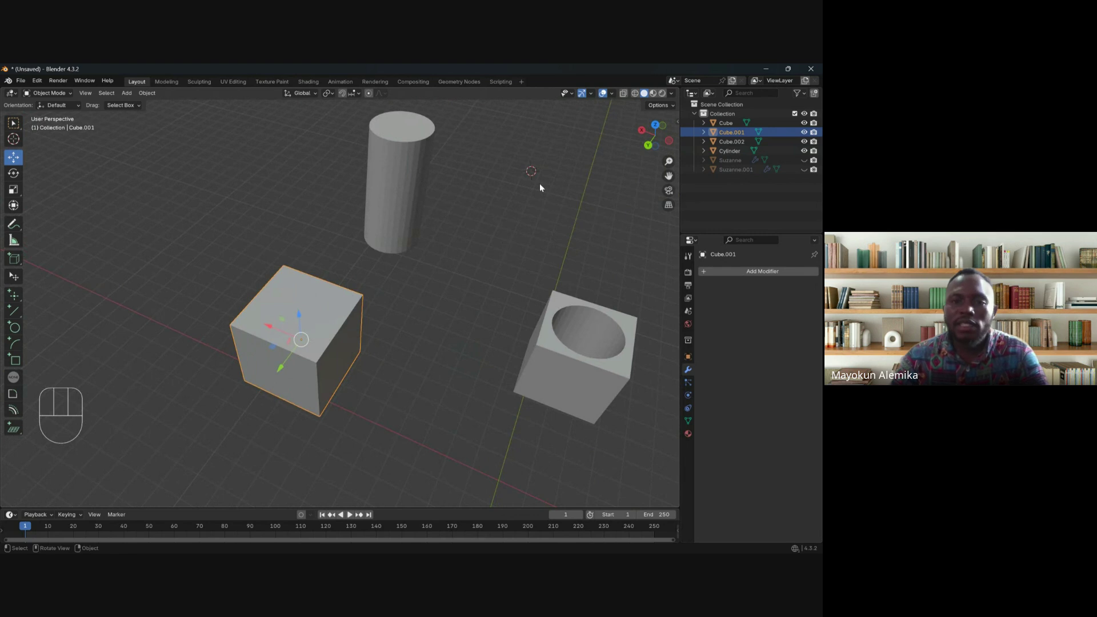
Step: Place the 3D cursor between the cylinder and the holed cube, and select the cylinder and then the solid cube
{"action": "right_click", "coordinate": [550, 218], "text": "shift"}
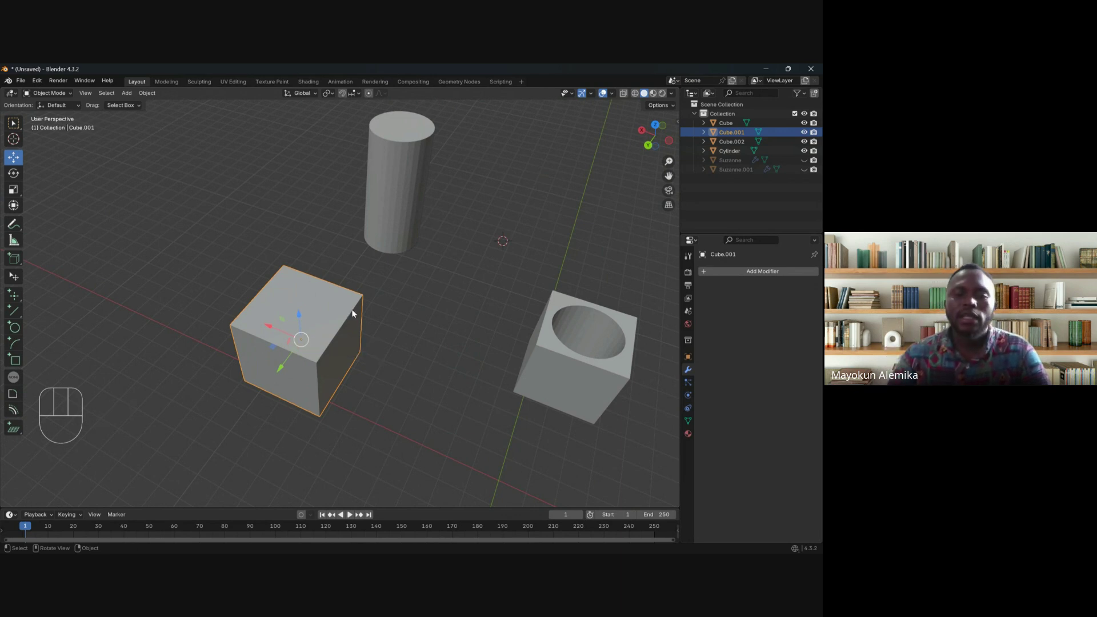
{"action": "left_click", "coordinate": [399, 184]}
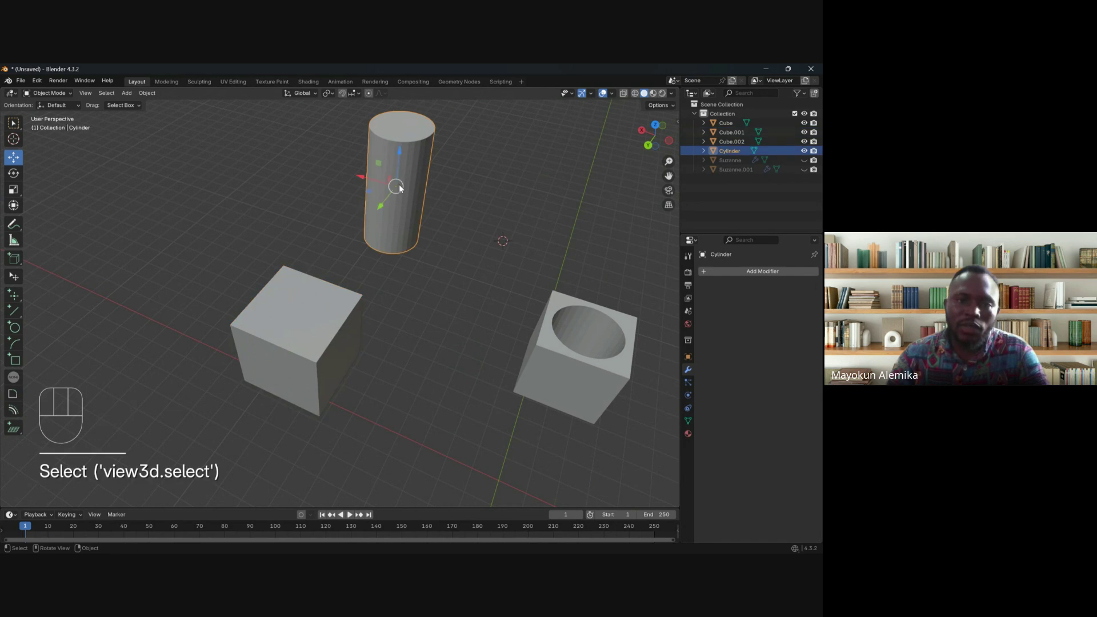
{"action": "left_click_drag", "start_coordinate": [516, 257], "coordinate": [465, 232]}
{"action": "left_click", "coordinate": [384, 171]}
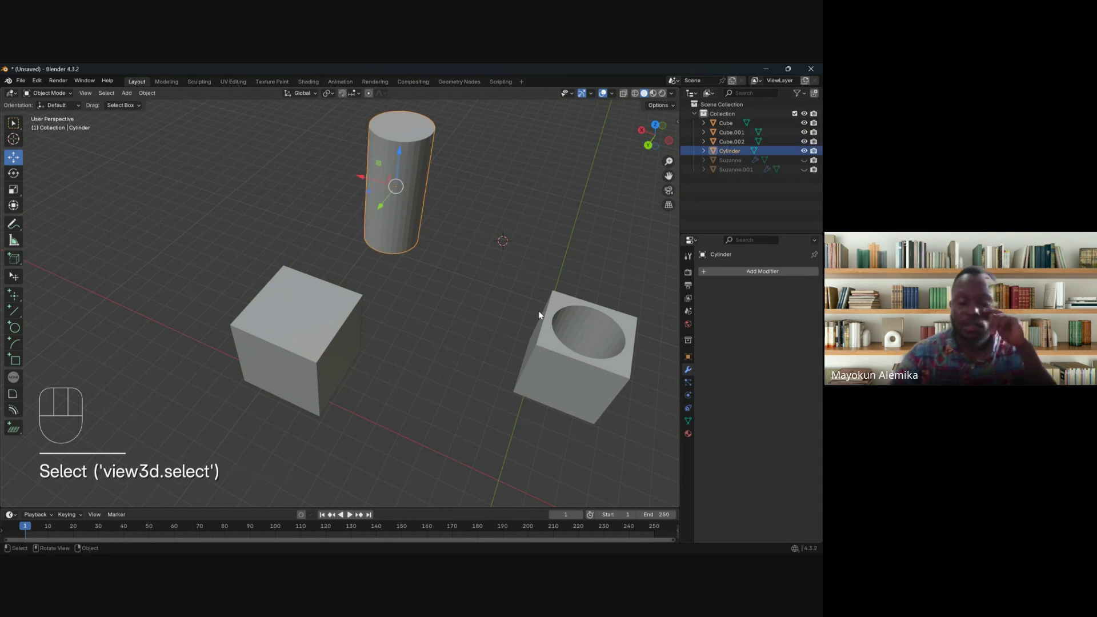
{"action": "left_click", "coordinate": [321, 309]}
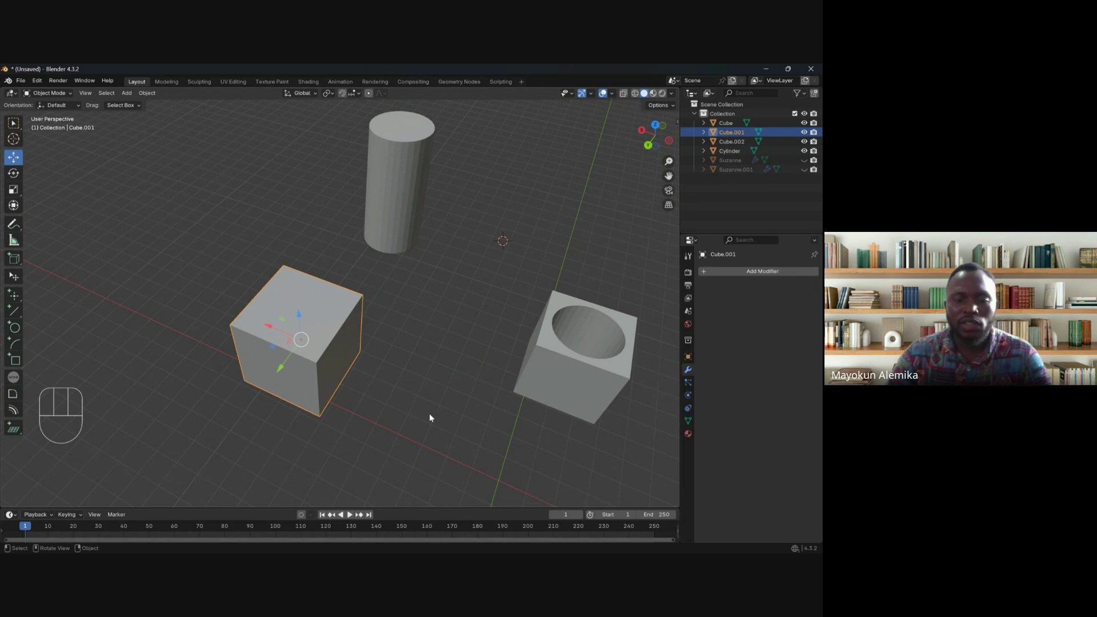
{"action": "middle_click_drag", "start_coordinate": [417, 364], "coordinate": [399, 360]}
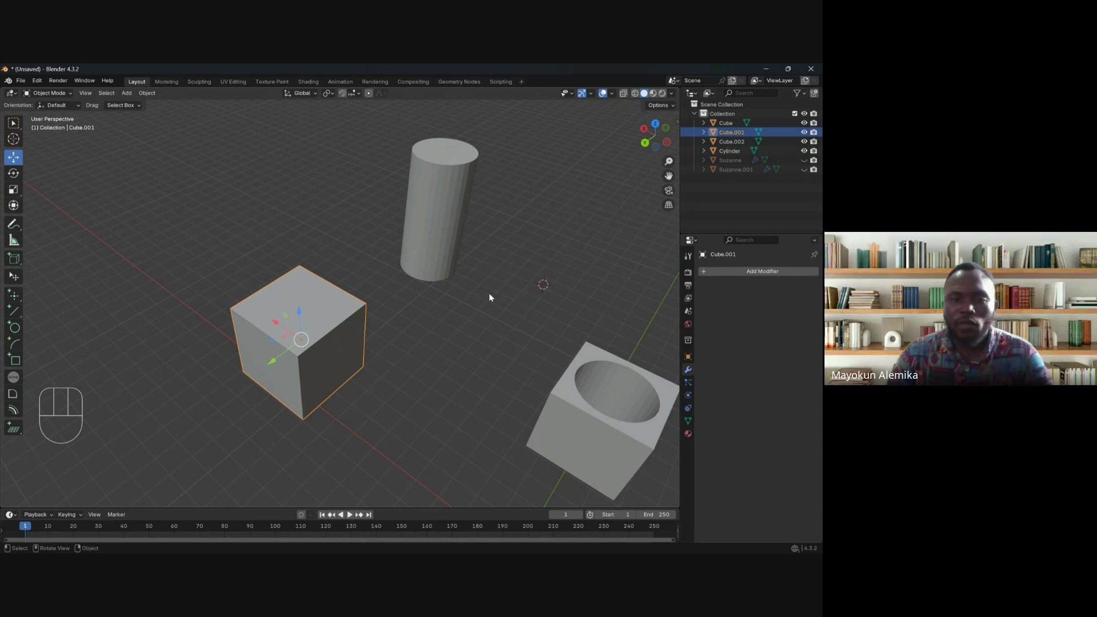
Step: Snap the 3D cursor to the solid cube's origin with Cursor to Selected and check it up close
{"action": "left_click", "coordinate": [319, 334]}
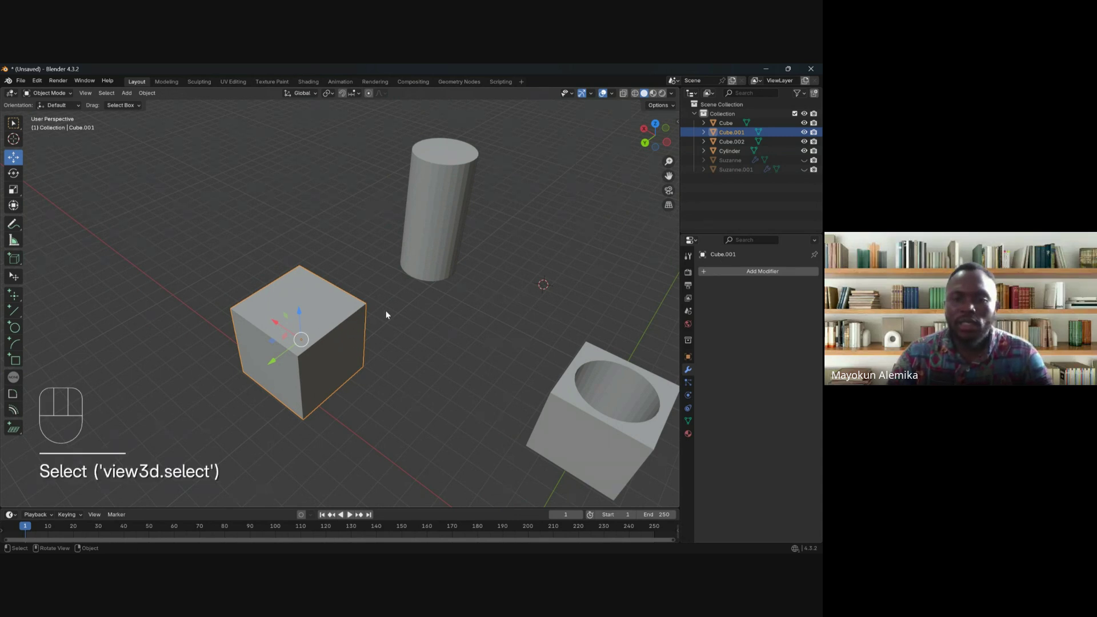
{"action": "key", "text": "shift+s"}
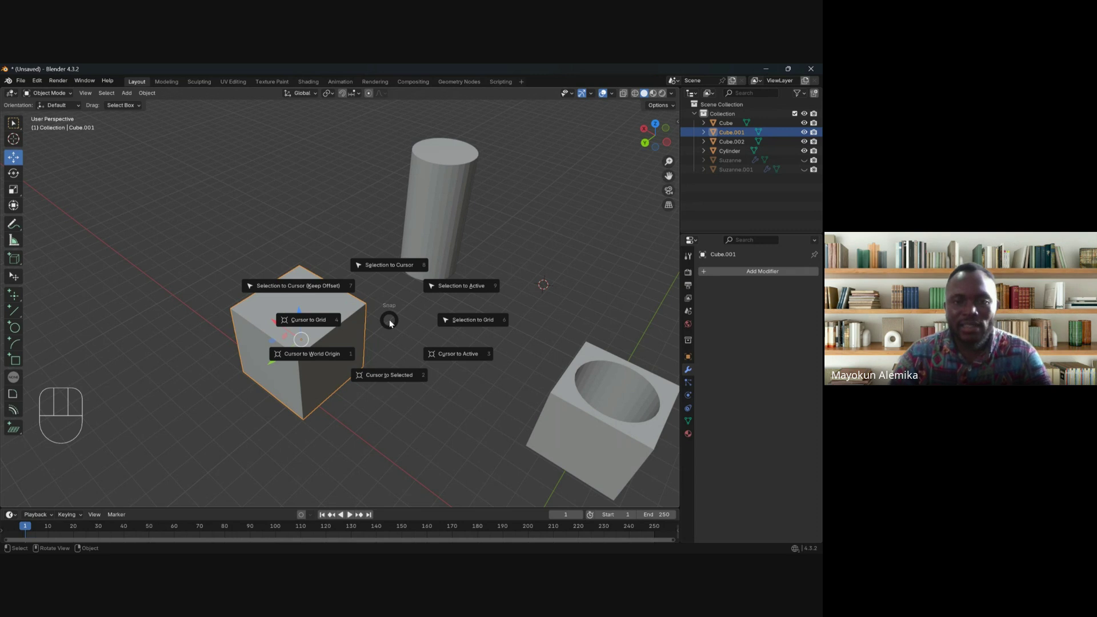
{"action": "left_click", "coordinate": [392, 376]}
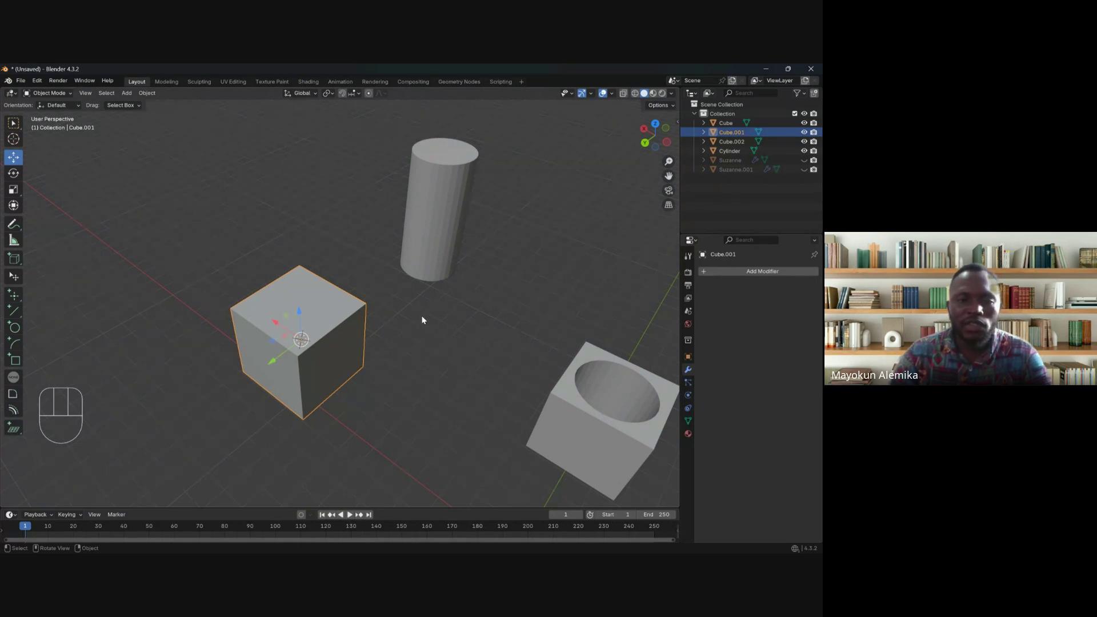
{"action": "scroll", "coordinate": [308, 349], "scroll_direction": "up", "scroll_amount": 5}
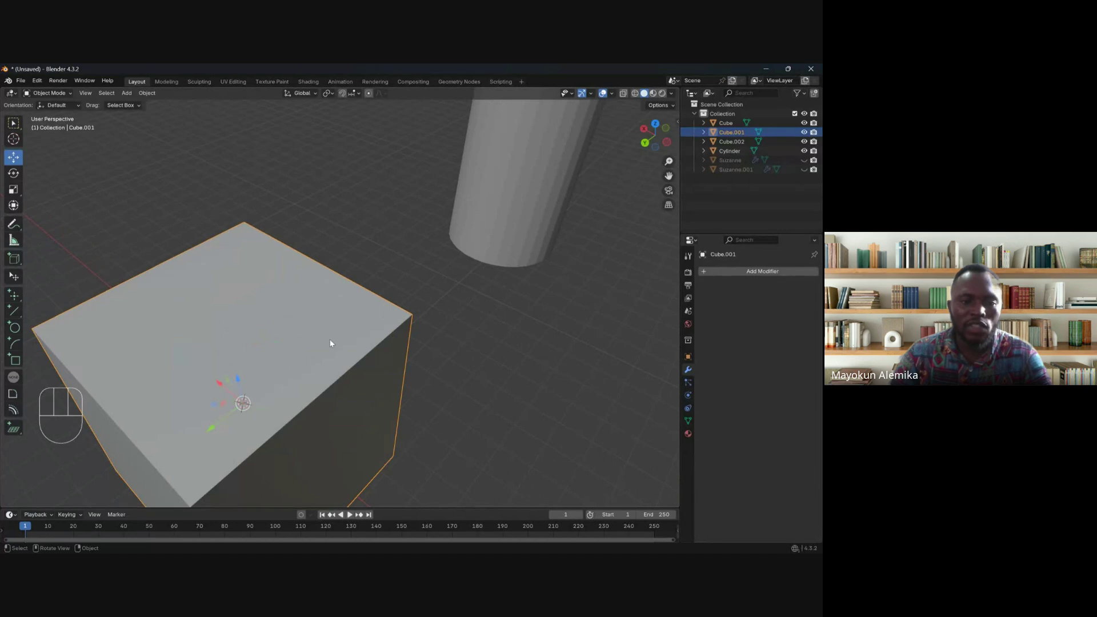
{"action": "scroll", "coordinate": [329, 343], "scroll_direction": "down", "scroll_amount": 5}
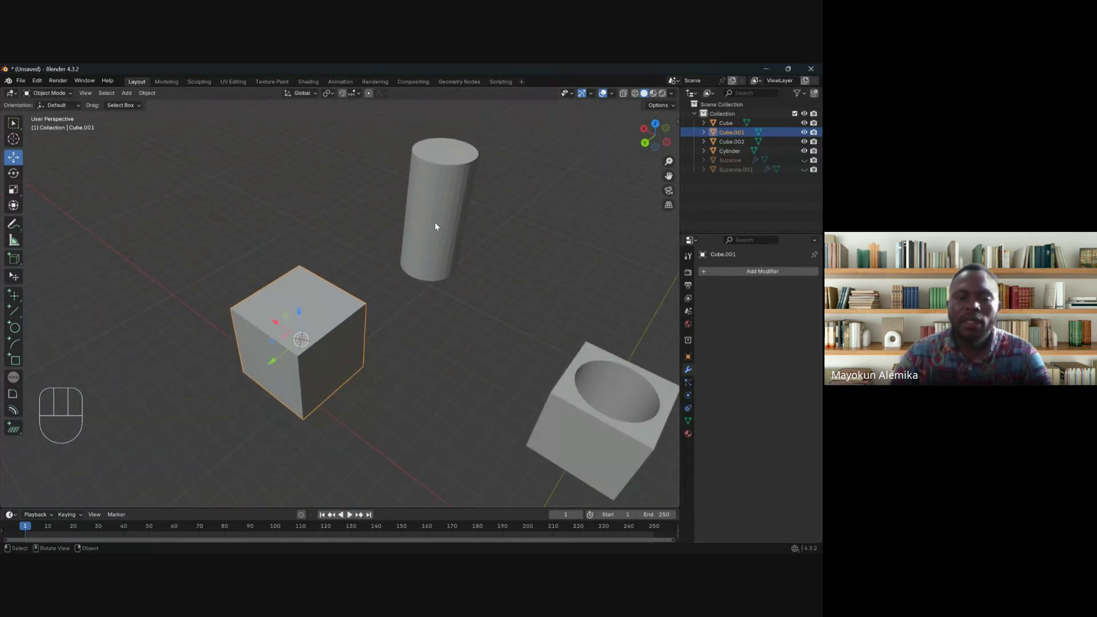
Step: Snap the cylinder to the 3D cursor inside the solid cube with Selection to Cursor and inspect its alignment
{"action": "left_click", "coordinate": [451, 188]}
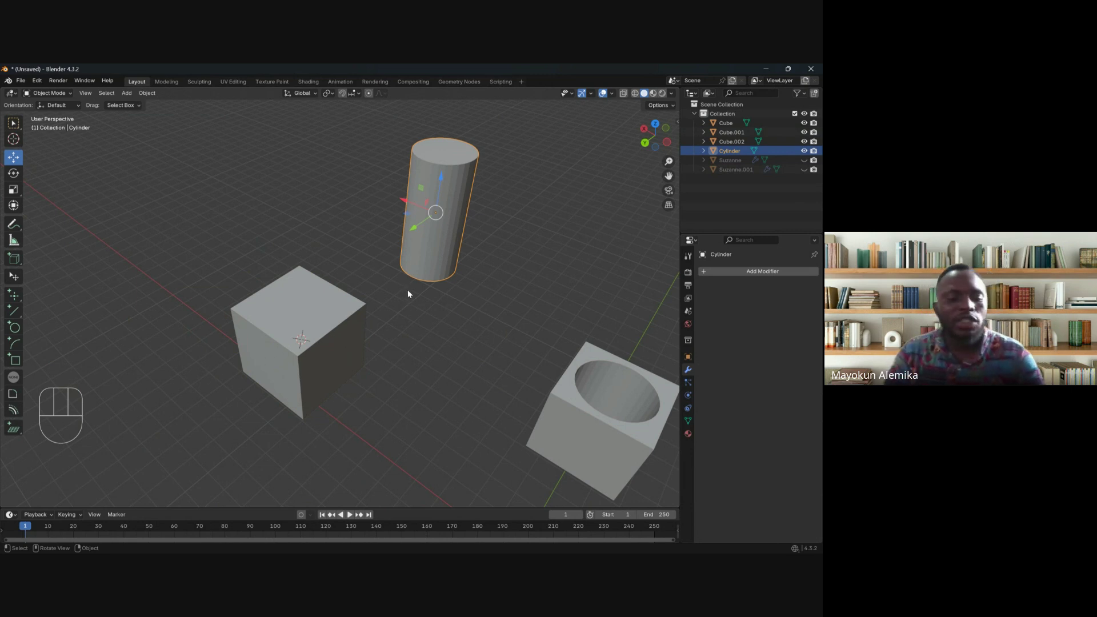
{"action": "key", "text": "shift+s"}
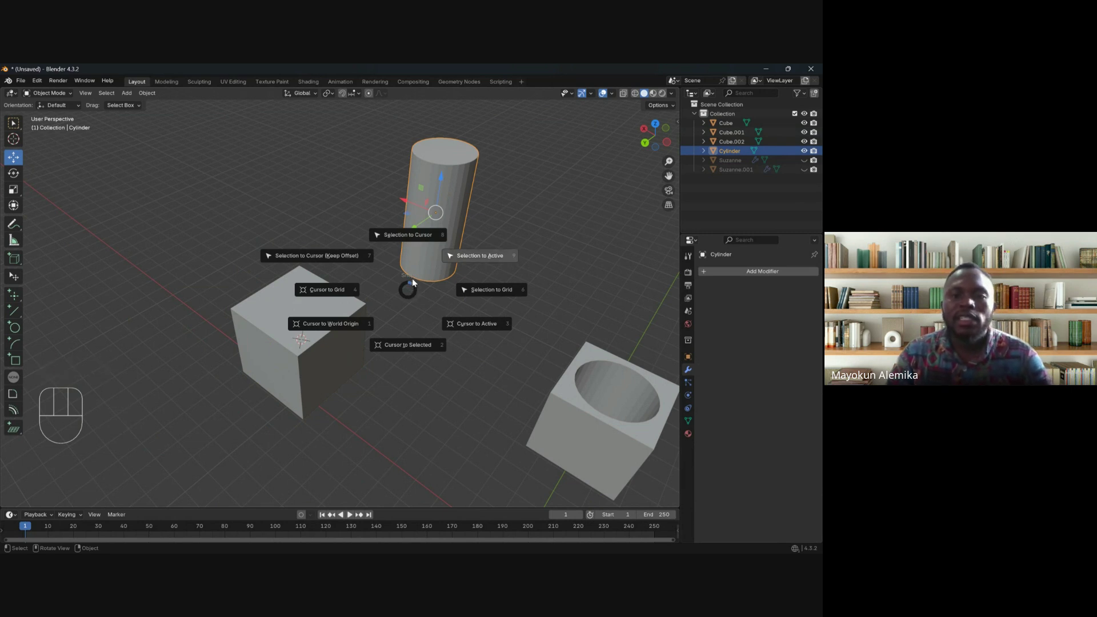
{"action": "left_click", "coordinate": [409, 237]}
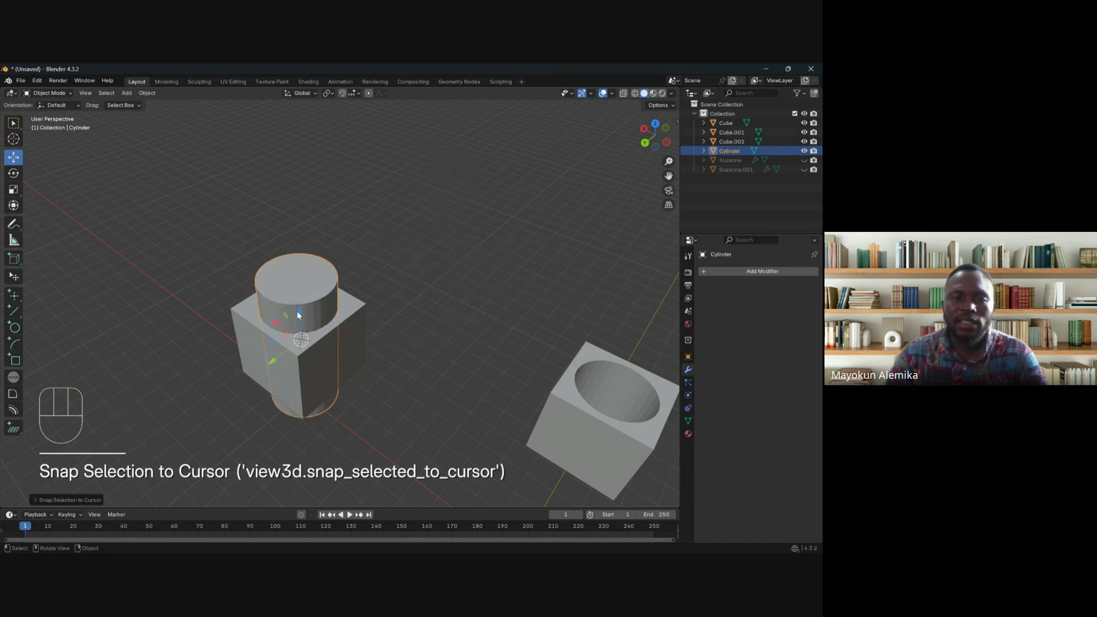
{"action": "scroll", "coordinate": [294, 351], "scroll_direction": "up", "scroll_amount": 3}
{"action": "middle_click_drag", "start_coordinate": [293, 344], "coordinate": [353, 341]}
{"action": "scroll", "coordinate": [365, 312], "scroll_direction": "down", "scroll_amount": 3}
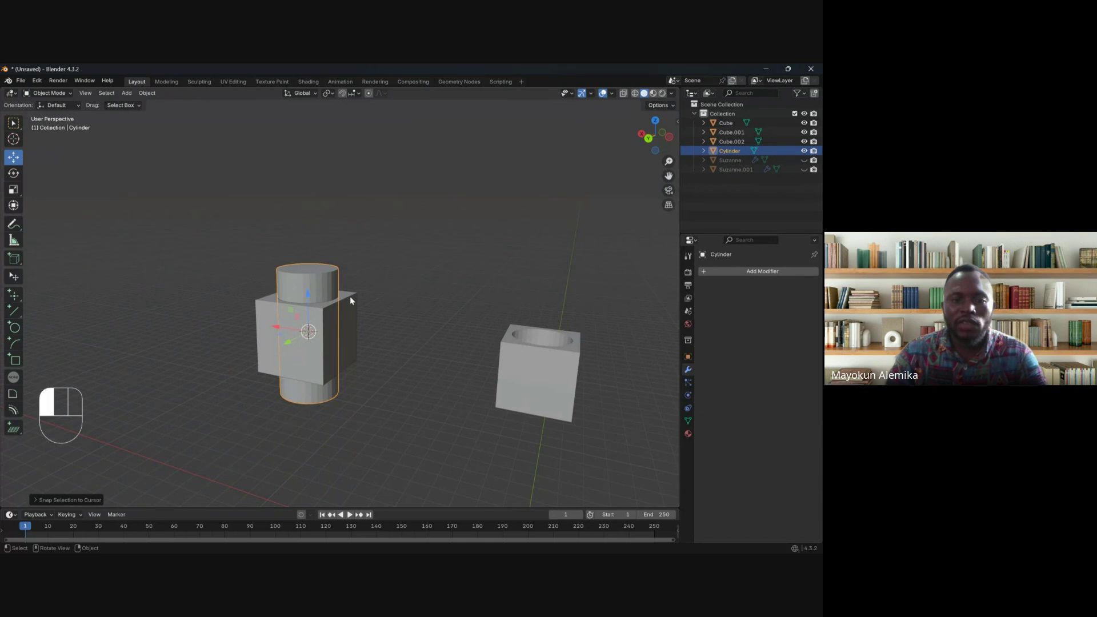
Step: Compare the origins of the aligned cube and cylinder by selecting each one and then box-selecting both
{"action": "left_click", "coordinate": [350, 297]}
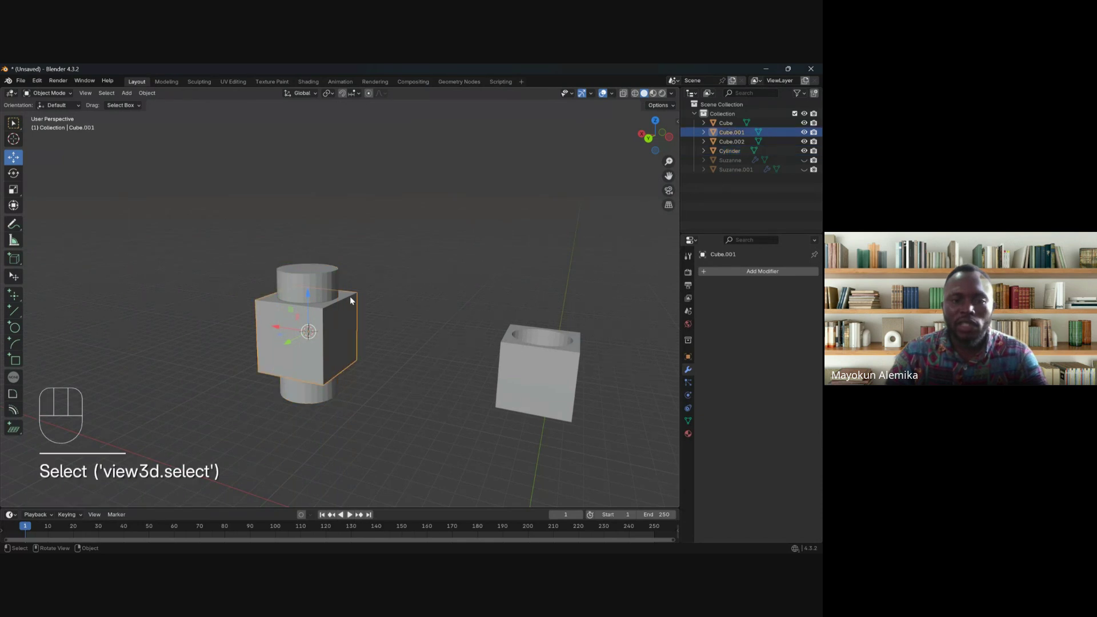
{"action": "left_click", "coordinate": [320, 279]}
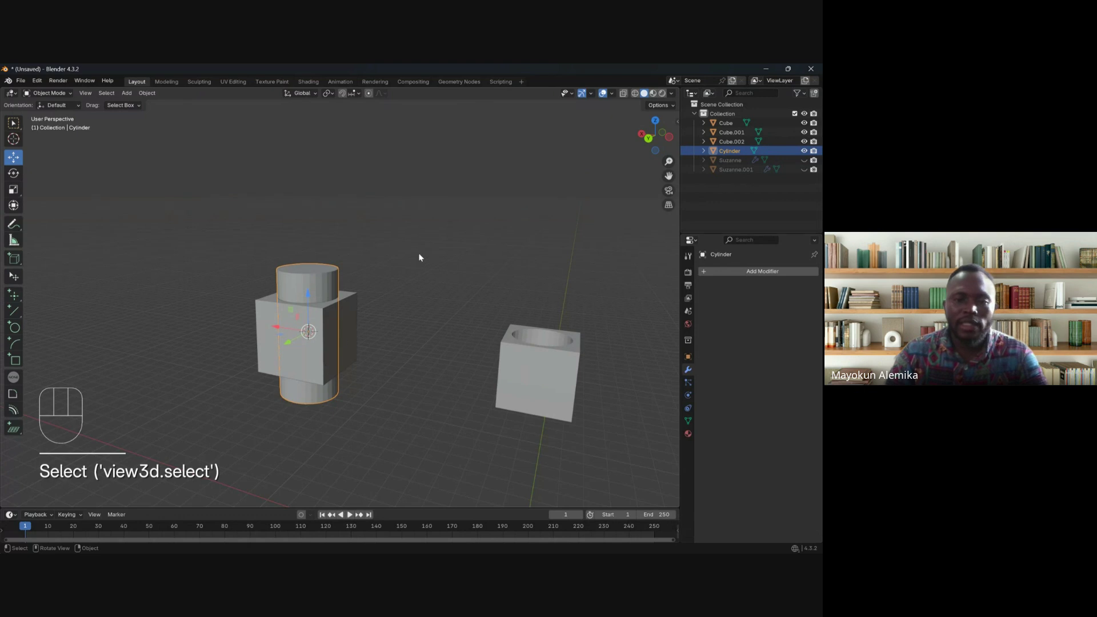
{"action": "left_click_drag", "start_coordinate": [407, 203], "coordinate": [290, 427]}
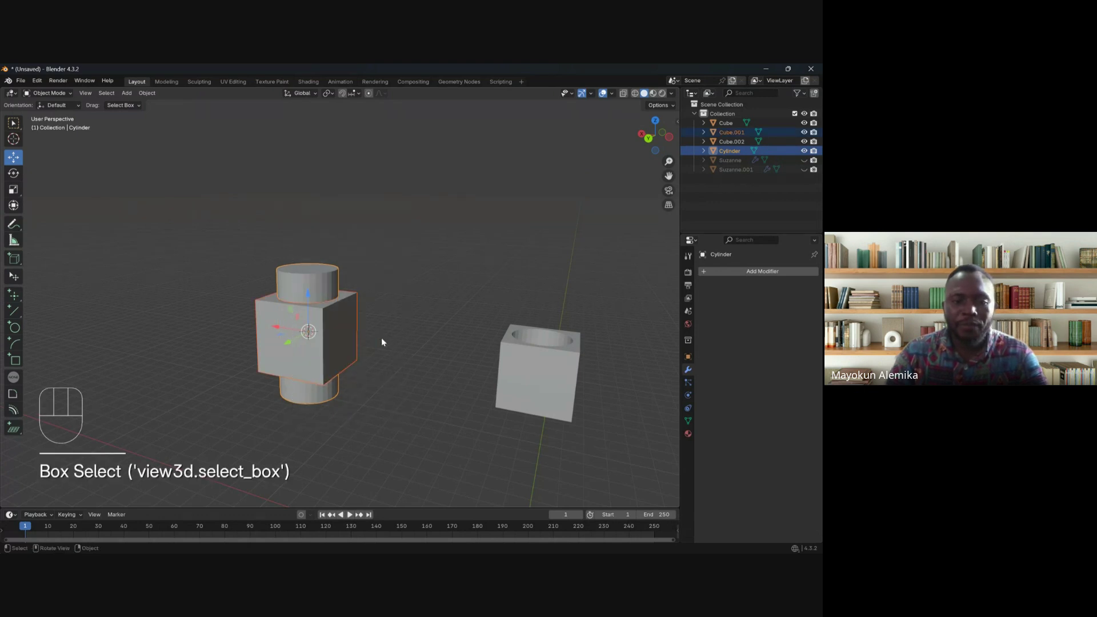
{"action": "left_click", "coordinate": [406, 364]}
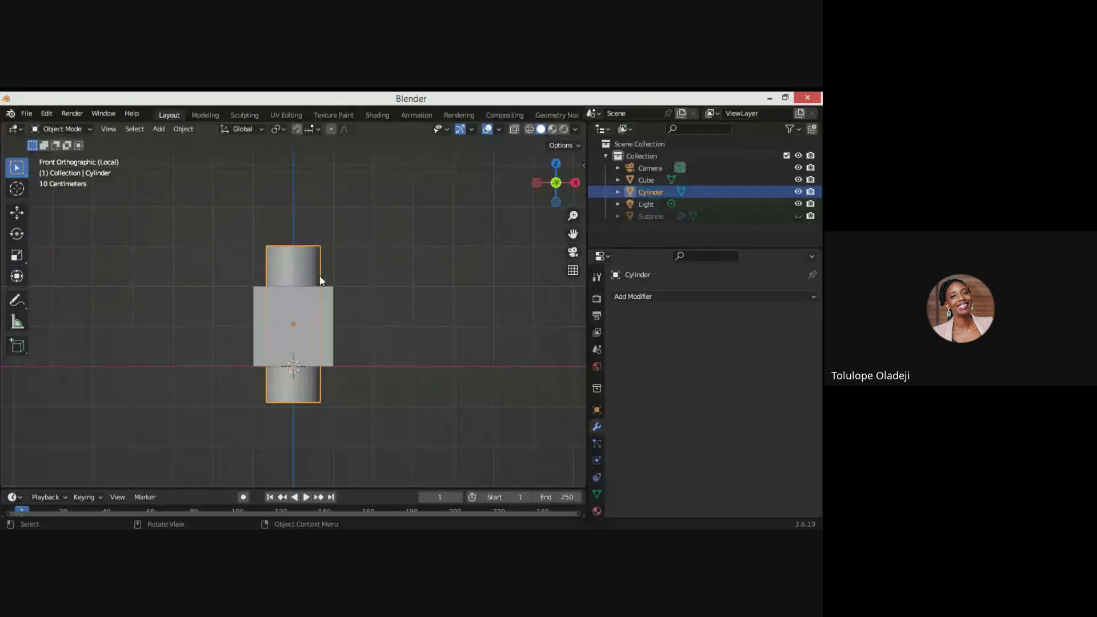
Step: View the isolated cube and cylinder in perspective and add a Boolean modifier to the cube
{"action": "key", "text": "KP_5"}
{"action": "scroll", "coordinate": [305, 252], "scroll_direction": "down", "scroll_amount": 3}
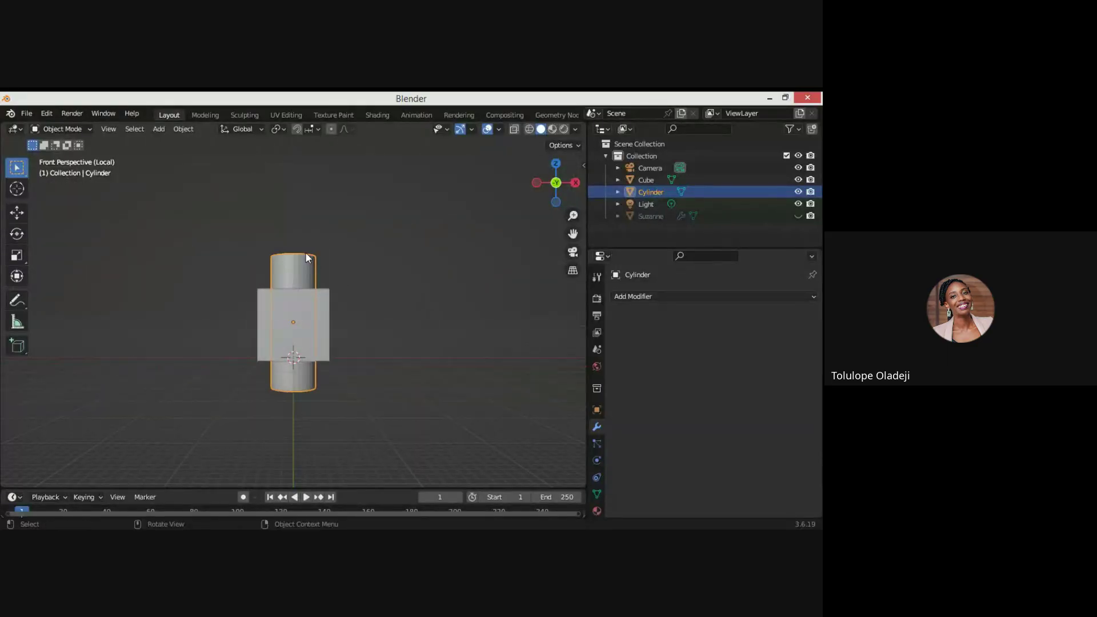
{"action": "middle_click_drag", "start_coordinate": [314, 228], "coordinate": [309, 296]}
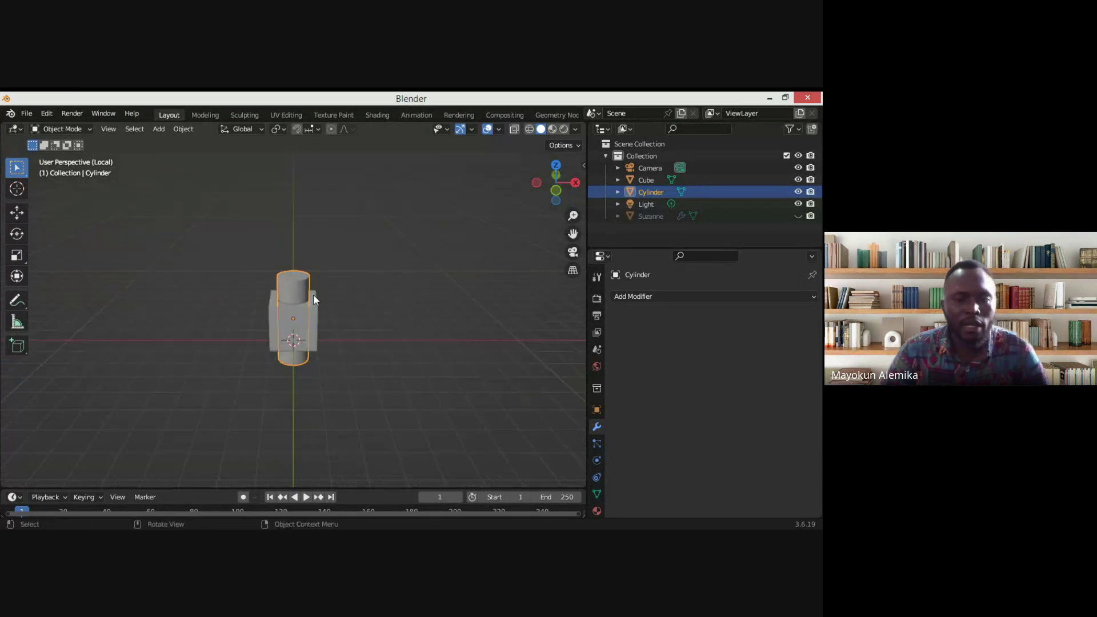
{"action": "scroll", "coordinate": [298, 289], "scroll_direction": "up", "scroll_amount": 3}
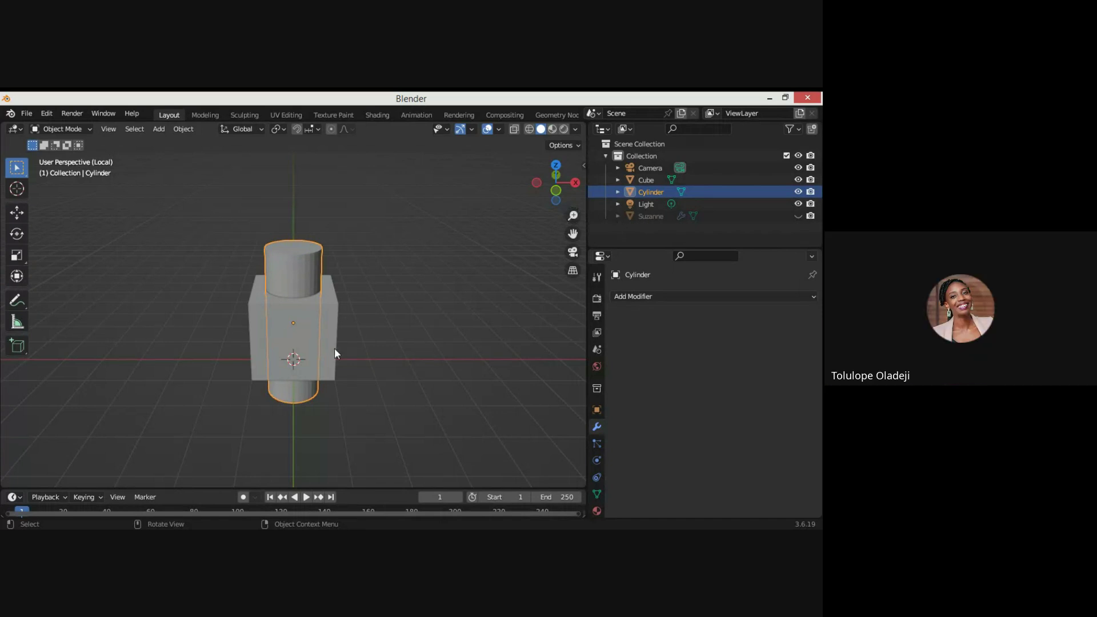
{"action": "left_click", "coordinate": [330, 335]}
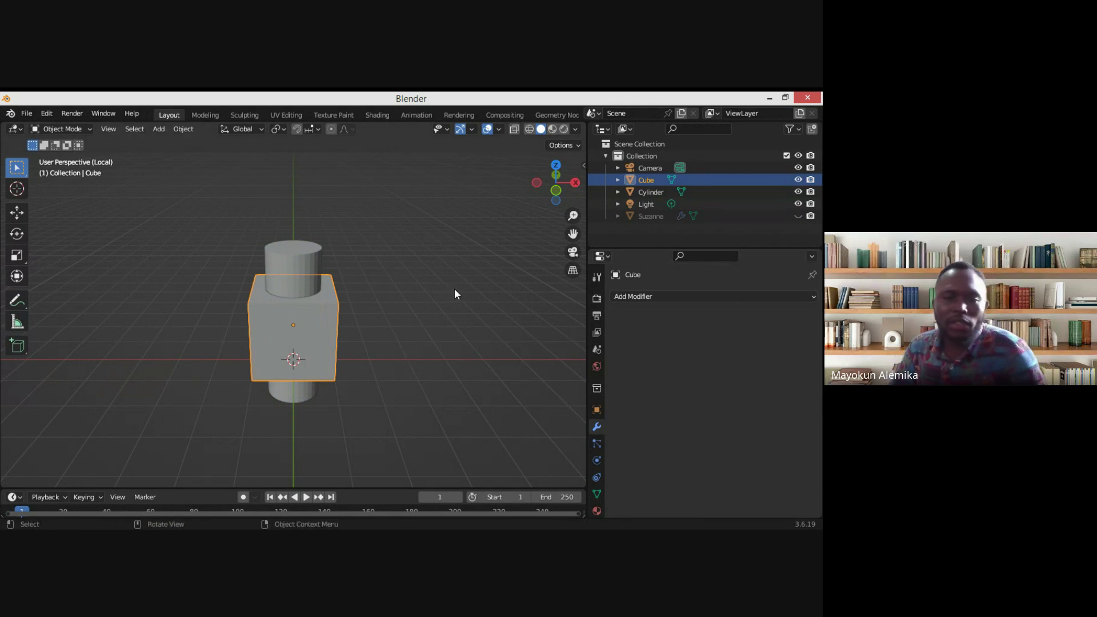
{"action": "left_click", "coordinate": [694, 293]}
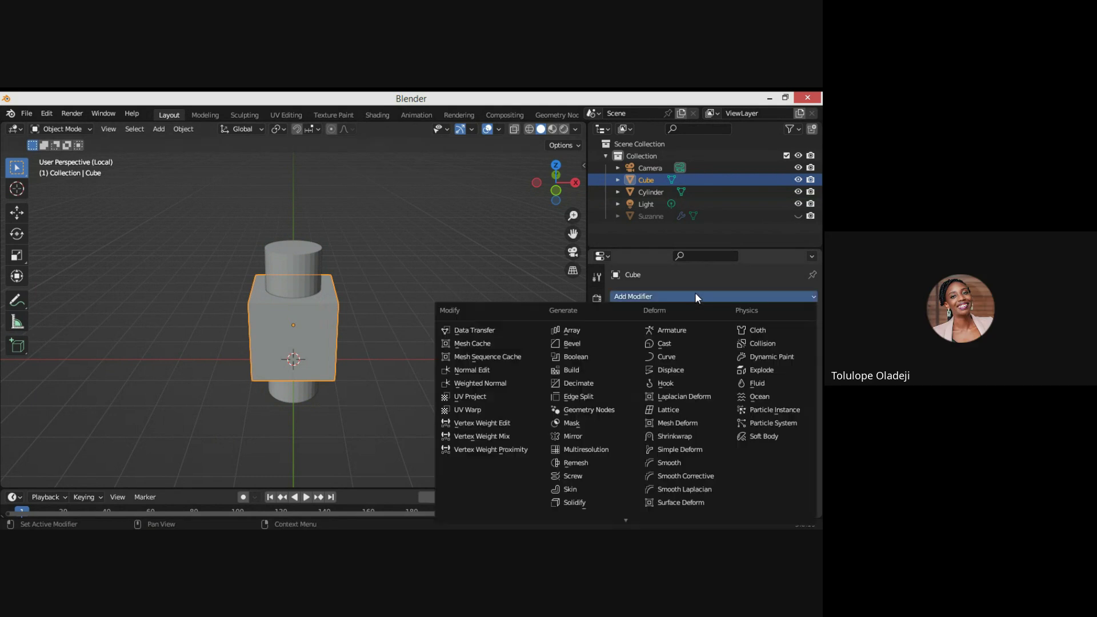
{"action": "left_click", "coordinate": [568, 357]}
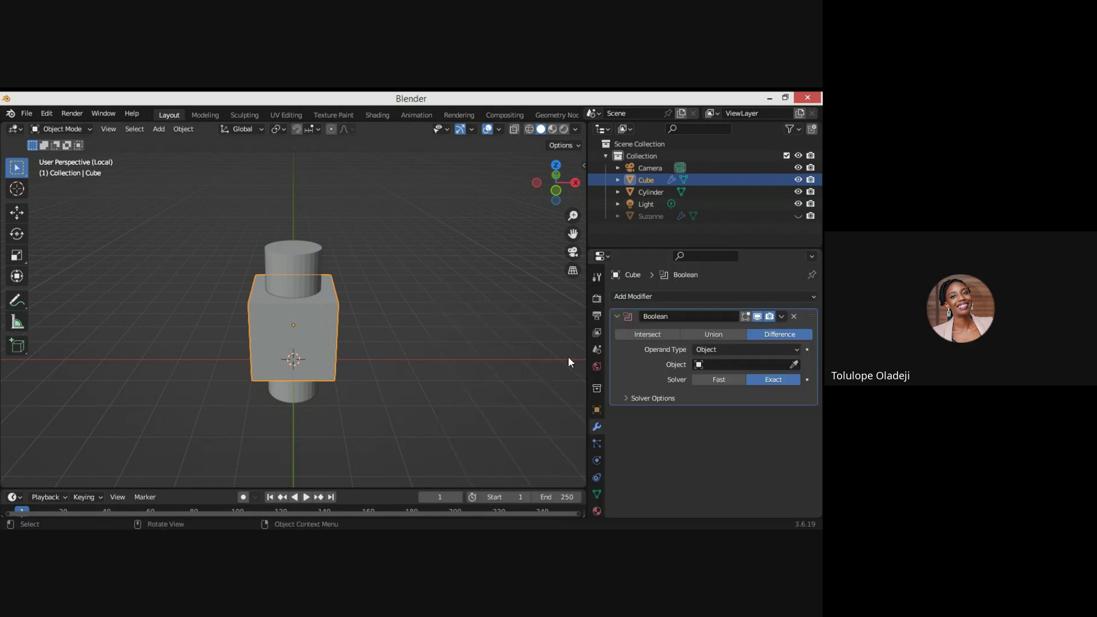
Step: Pick the cylinder as the cube's Boolean object with the Difference operation and apply the modifier
{"action": "left_click", "coordinate": [794, 364]}
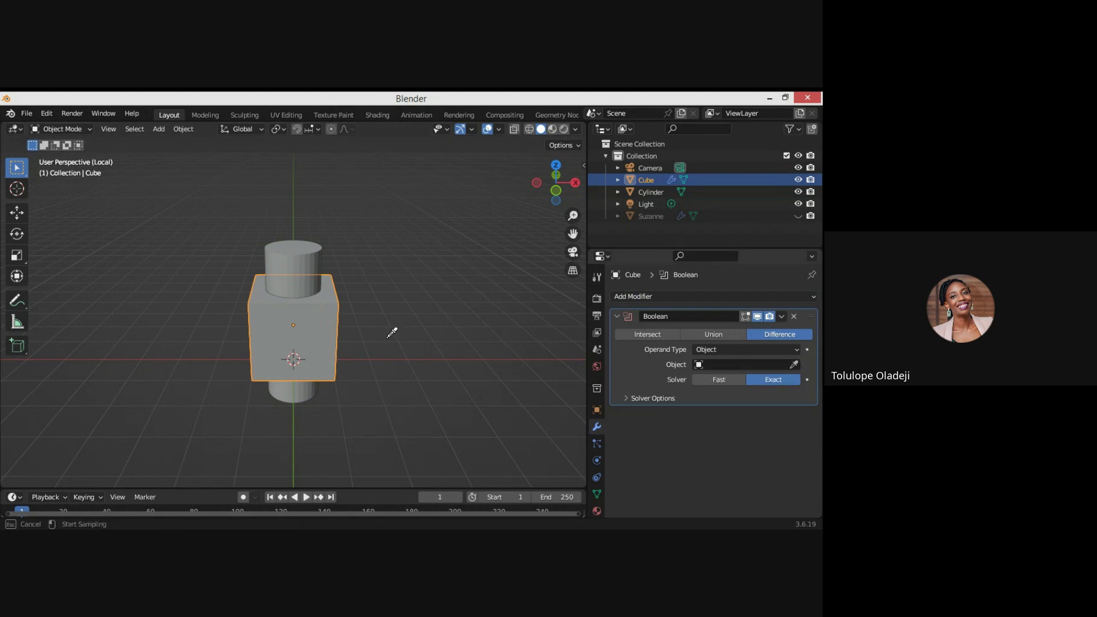
{"action": "left_click", "coordinate": [297, 258]}
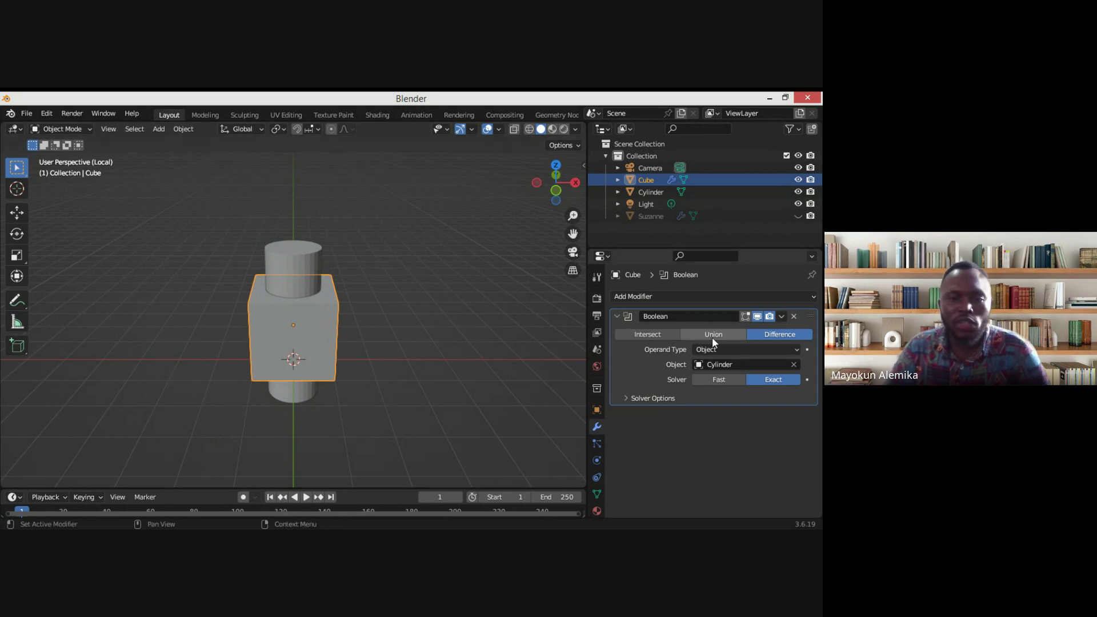
{"action": "left_click", "coordinate": [781, 317]}
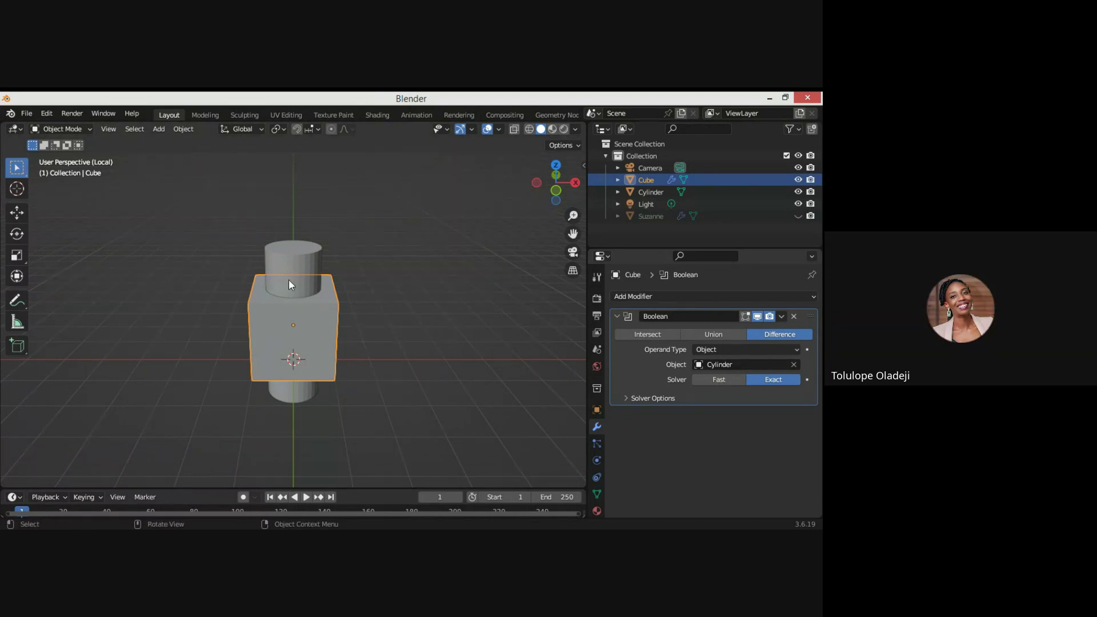
{"action": "left_click", "coordinate": [781, 316]}
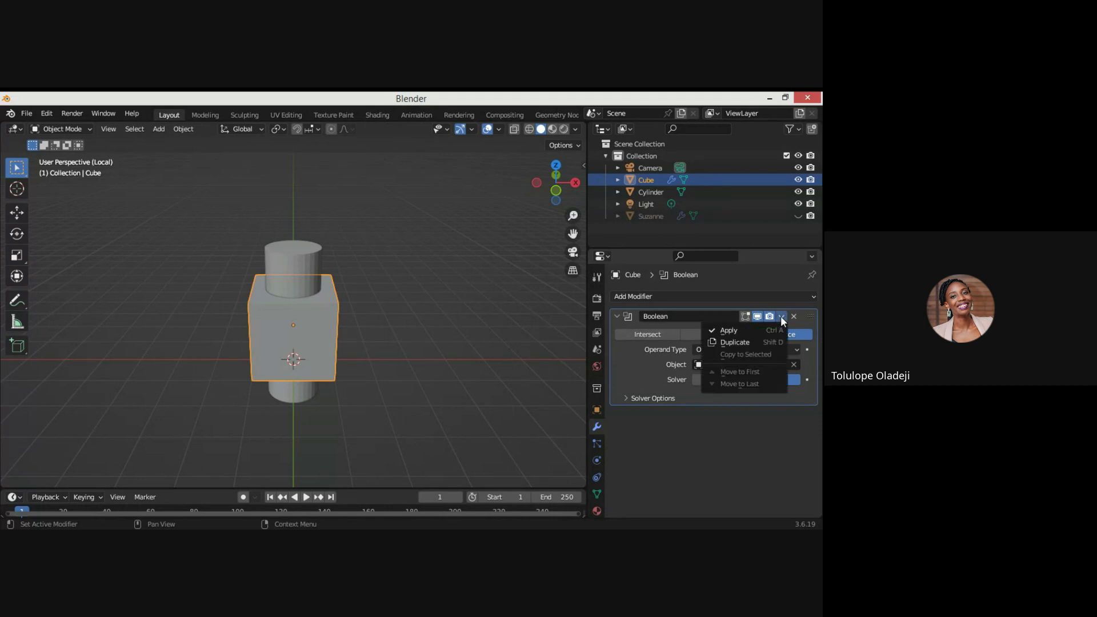
{"action": "left_click", "coordinate": [745, 332]}
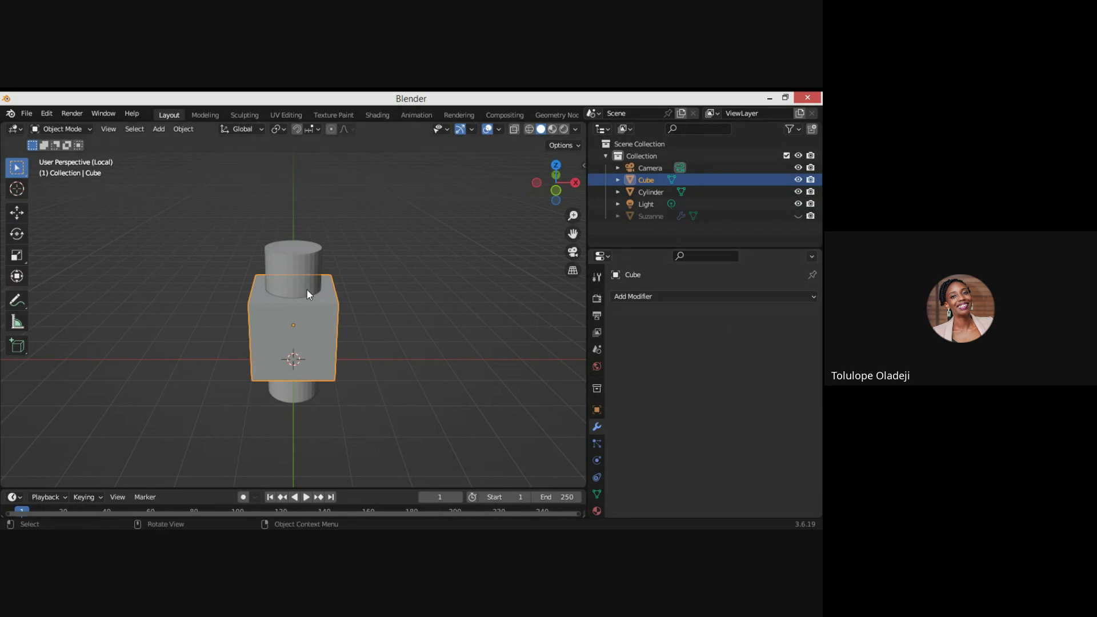
Step: Move the cylinder about 4.4 m sideways out of the cube and inspect the hole it cut
{"action": "left_click", "coordinate": [288, 272]}
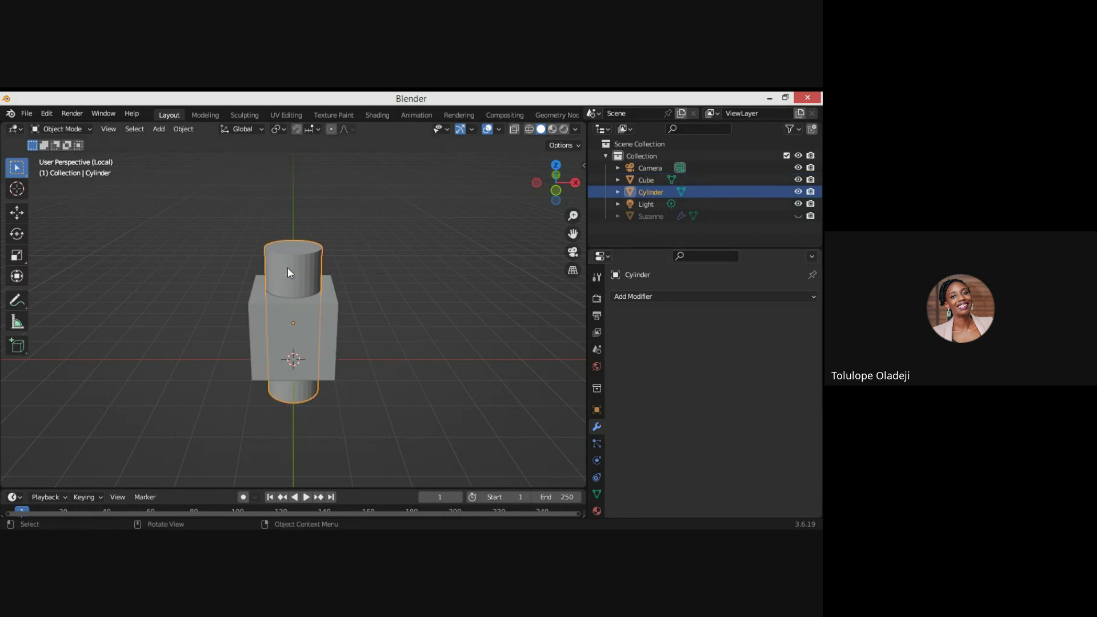
{"action": "key", "text": "g"}
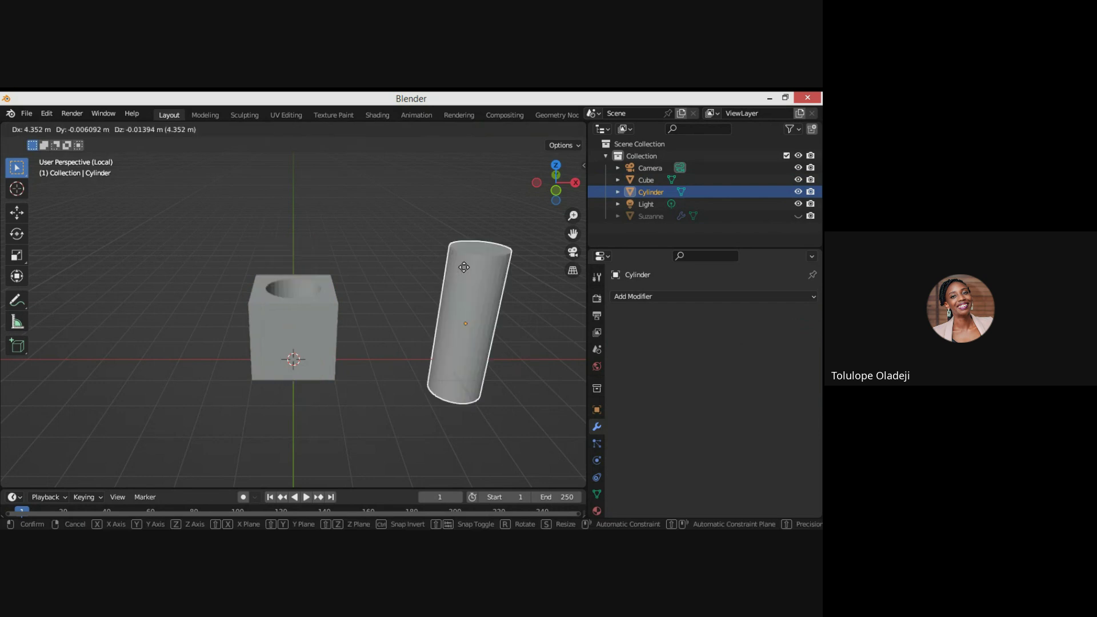
{"action": "left_click", "coordinate": [471, 264]}
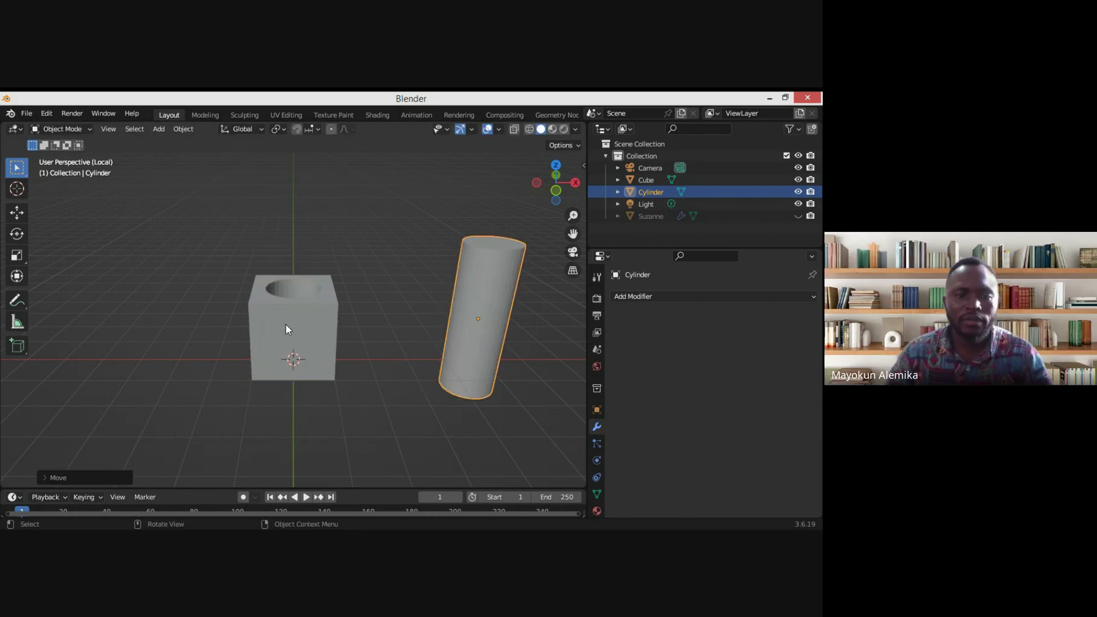
{"action": "middle_click_drag", "start_coordinate": [286, 325], "coordinate": [295, 362]}
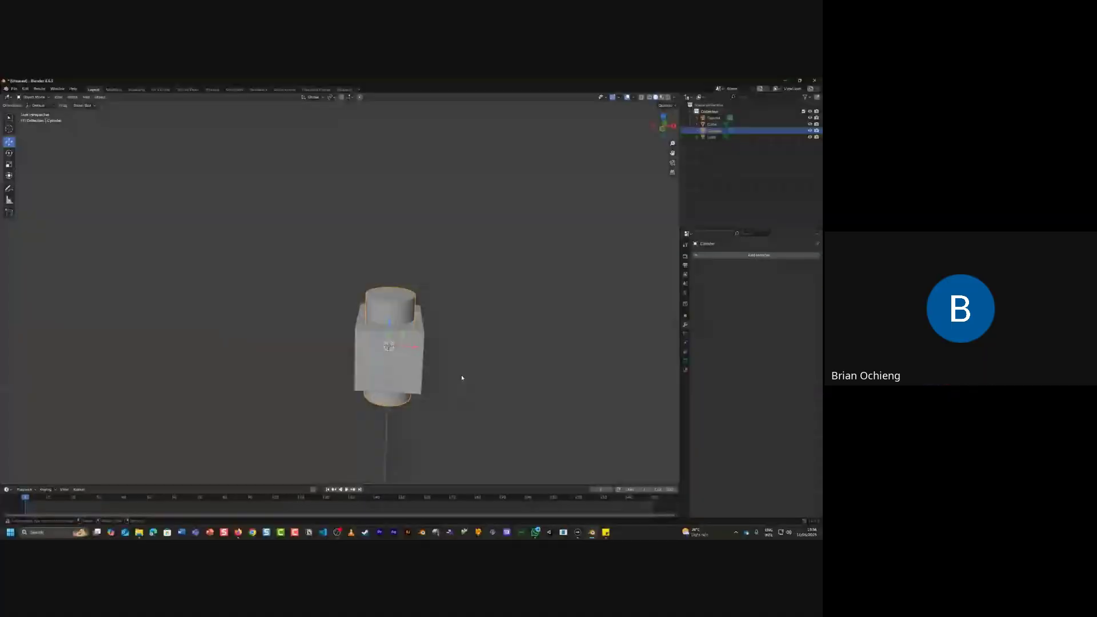
Step: Pull the cylinder out of the cube along the X axis to inspect the hole and undo the move
{"action": "key", "text": "g"}
{"action": "key", "text": "x"}
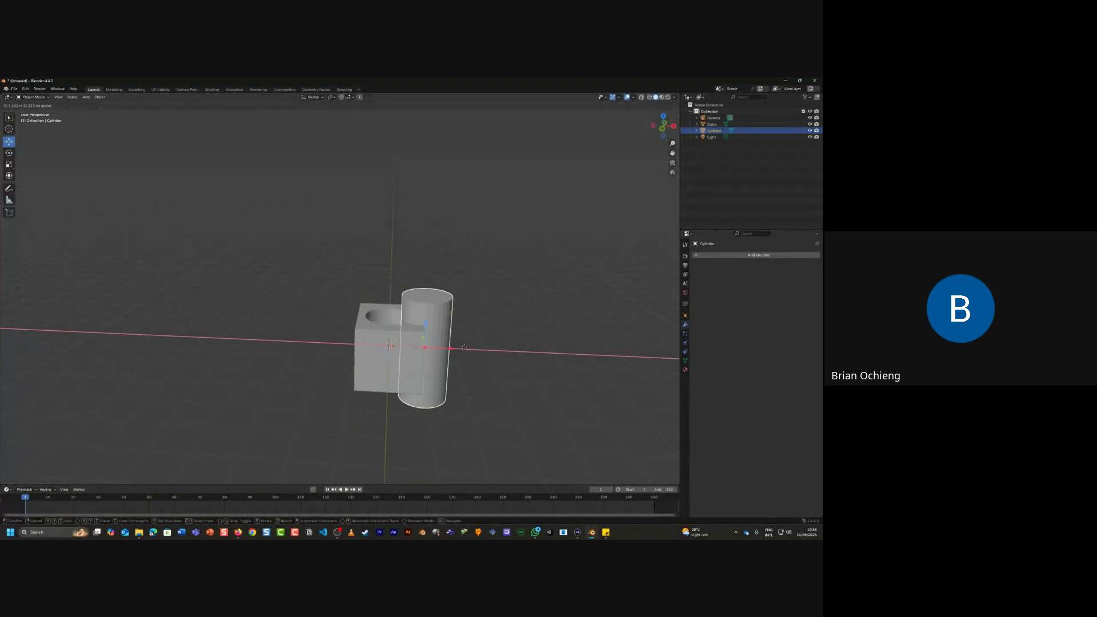
{"action": "left_click", "coordinate": [415, 347]}
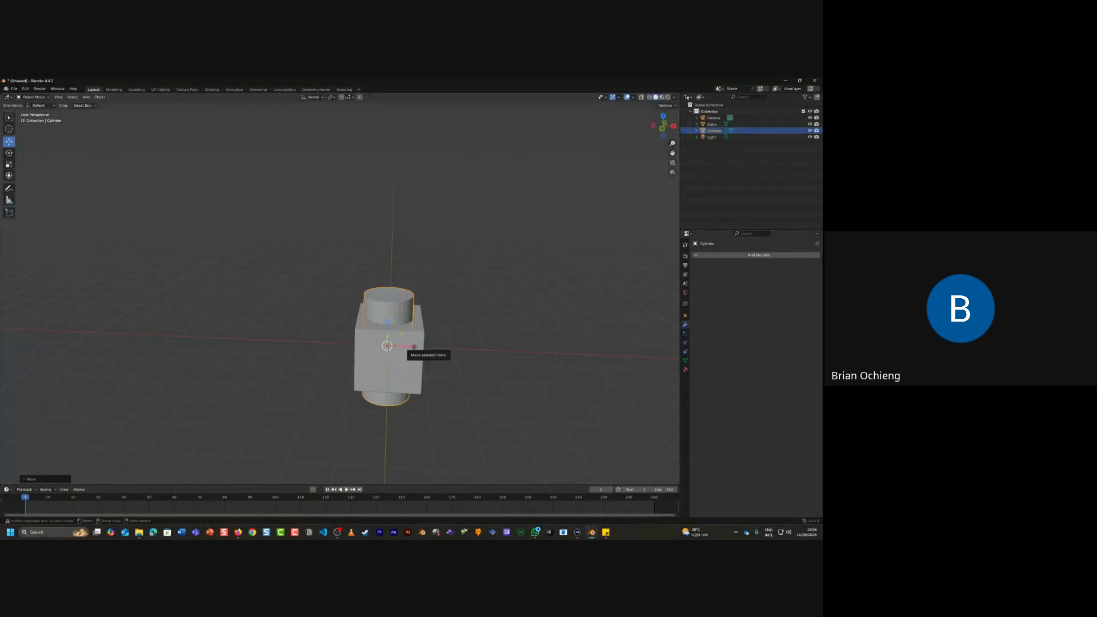
{"action": "middle_click_drag", "start_coordinate": [415, 346], "coordinate": [405, 388]}
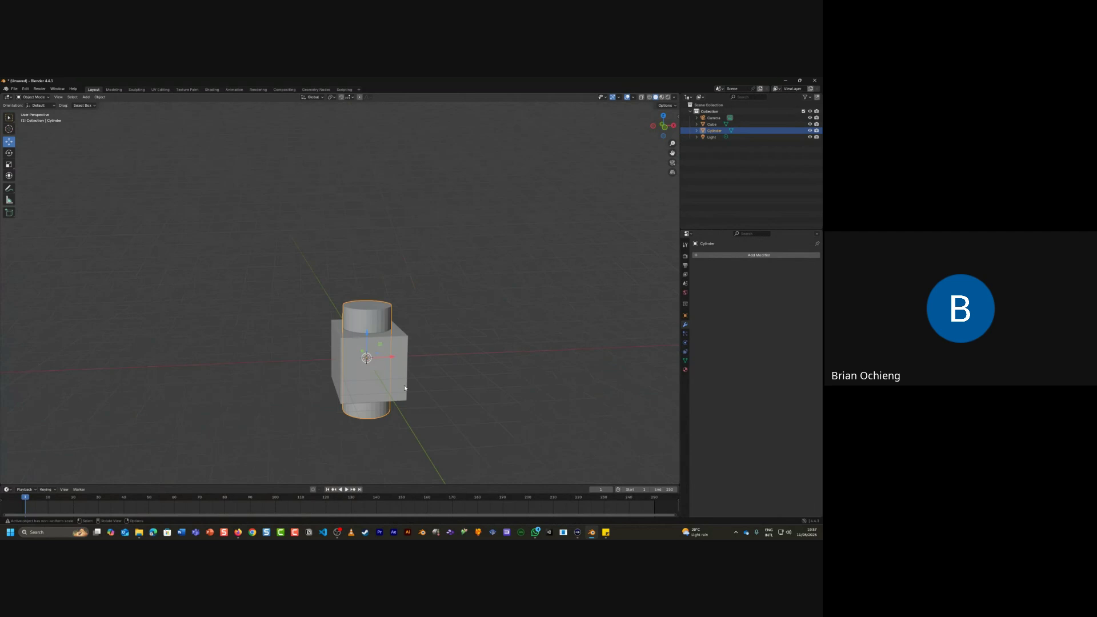
{"action": "left_click_drag", "start_coordinate": [392, 357], "coordinate": [469, 354]}
{"action": "middle_click_drag", "start_coordinate": [392, 359], "coordinate": [308, 365]}
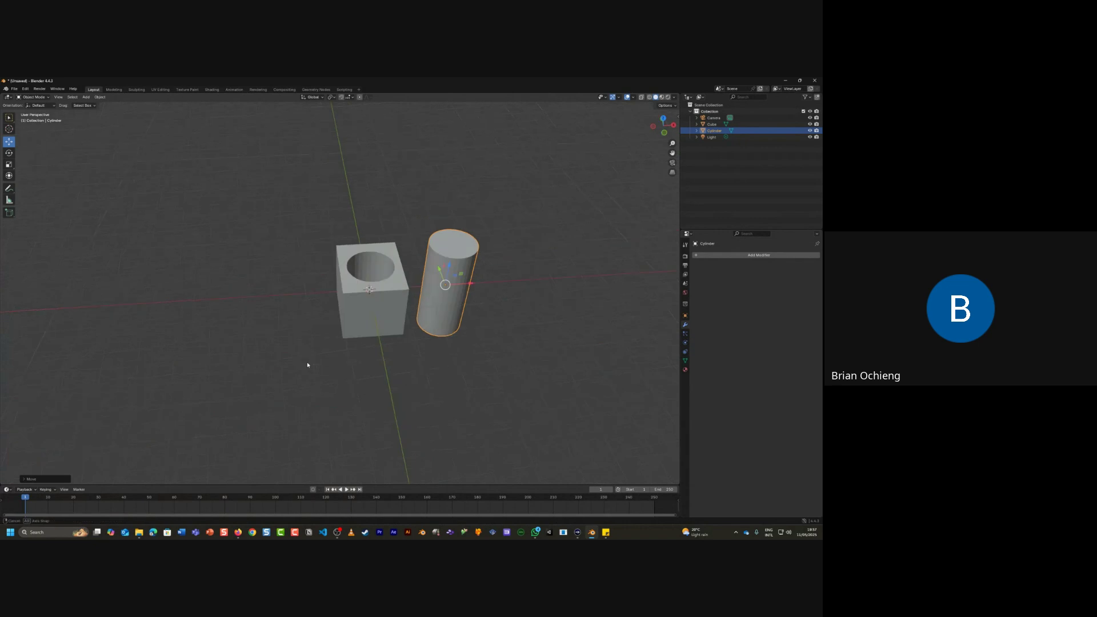
{"action": "key", "text": "ctrl+z"}
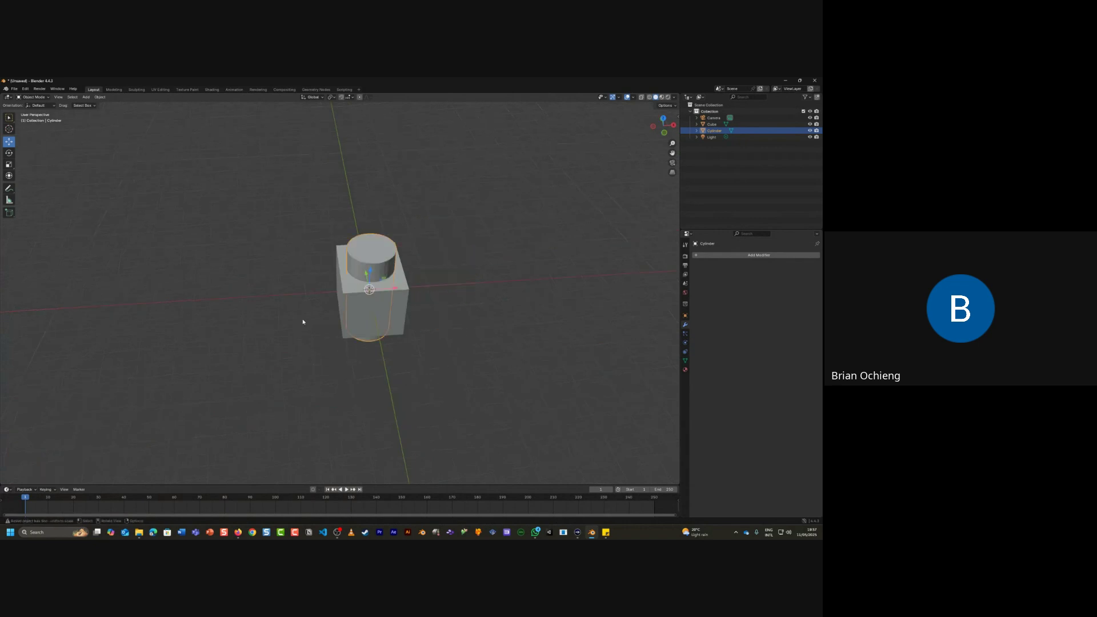
{"action": "middle_click_drag", "start_coordinate": [373, 291], "coordinate": [422, 316]}
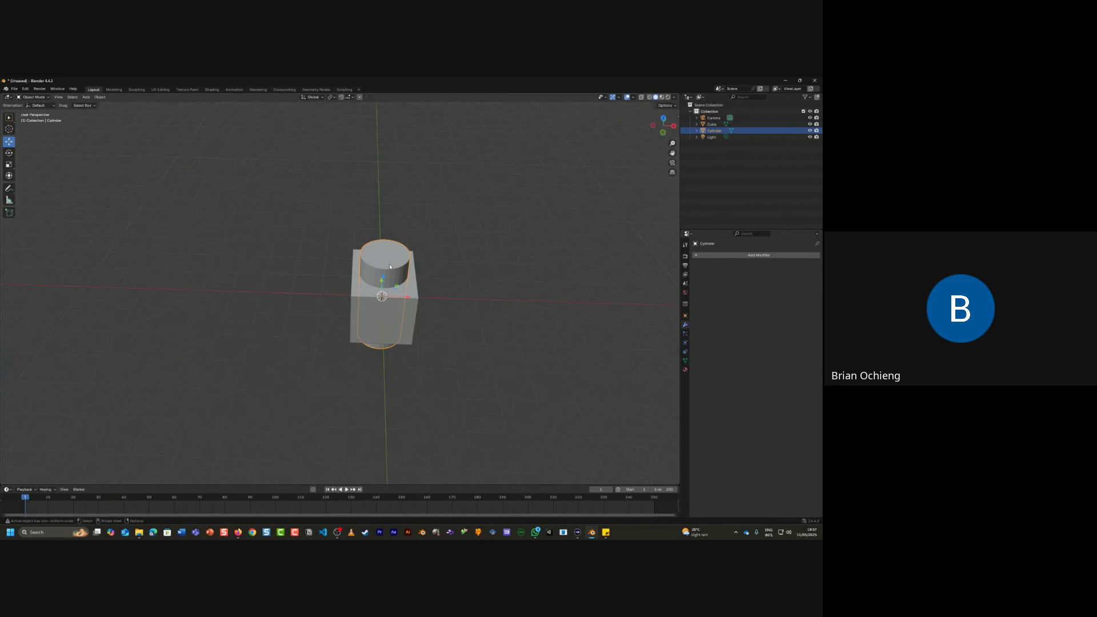
{"action": "key", "text": "g"}
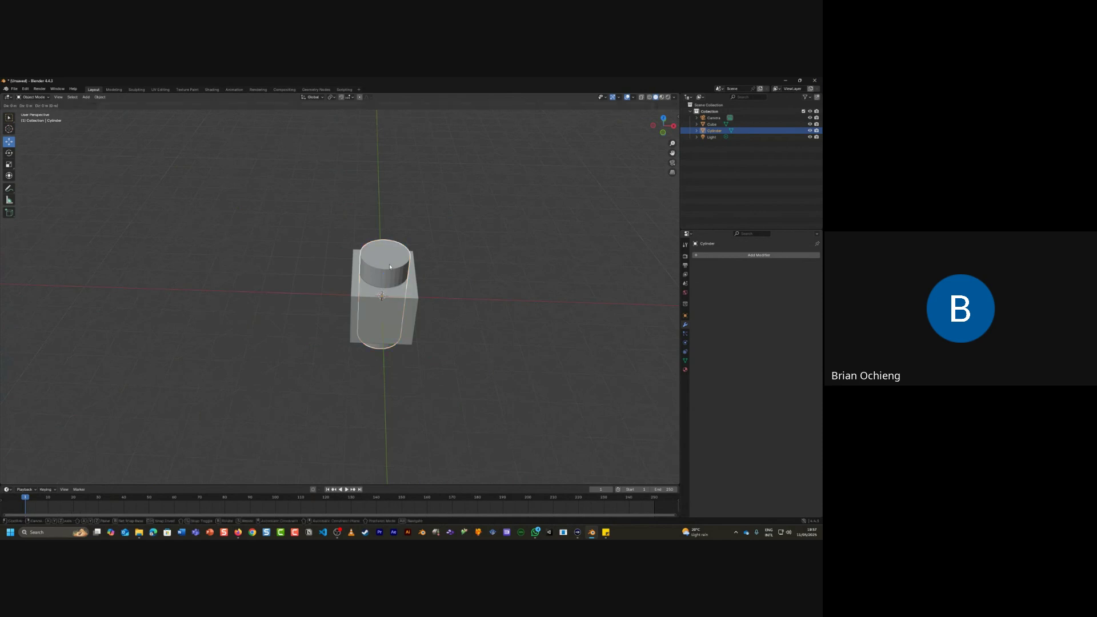
{"action": "key", "text": "r"}
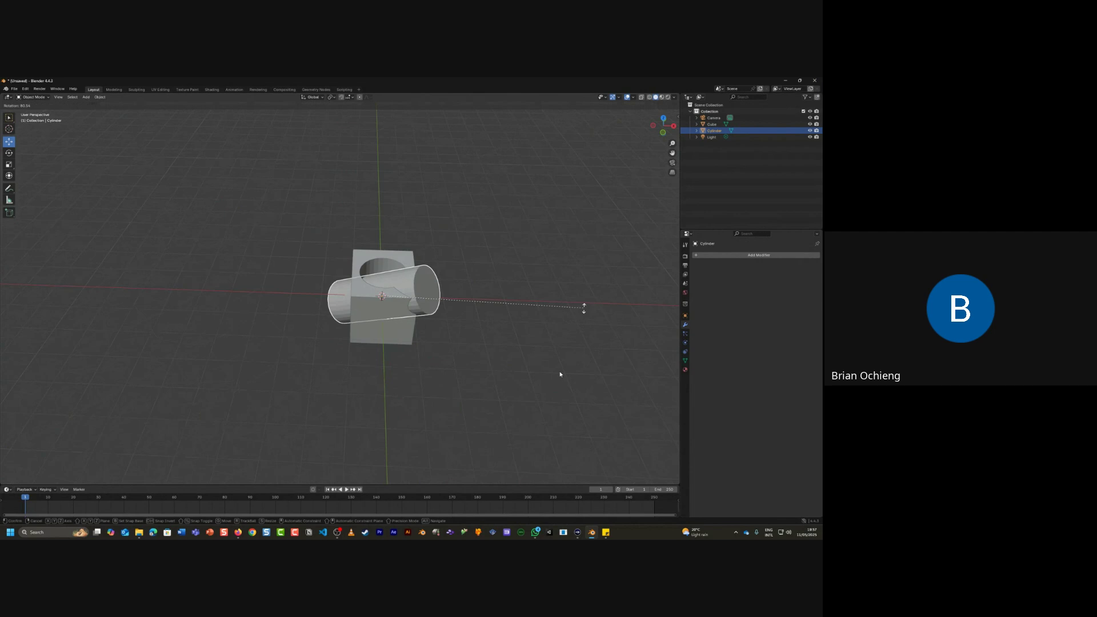
{"action": "key", "text": "x"}
{"action": "left_click", "coordinate": [553, 318]}
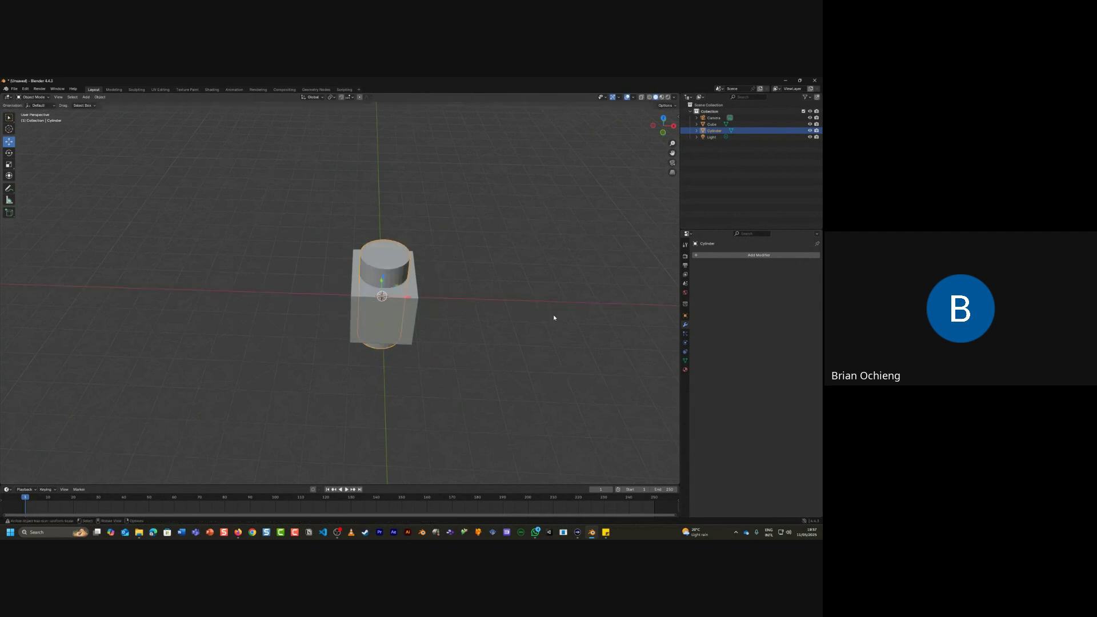
{"action": "left_click", "coordinate": [471, 333]}
{"action": "middle_click_drag", "start_coordinate": [471, 334], "coordinate": [472, 310]}
{"action": "left_click", "coordinate": [454, 326]}
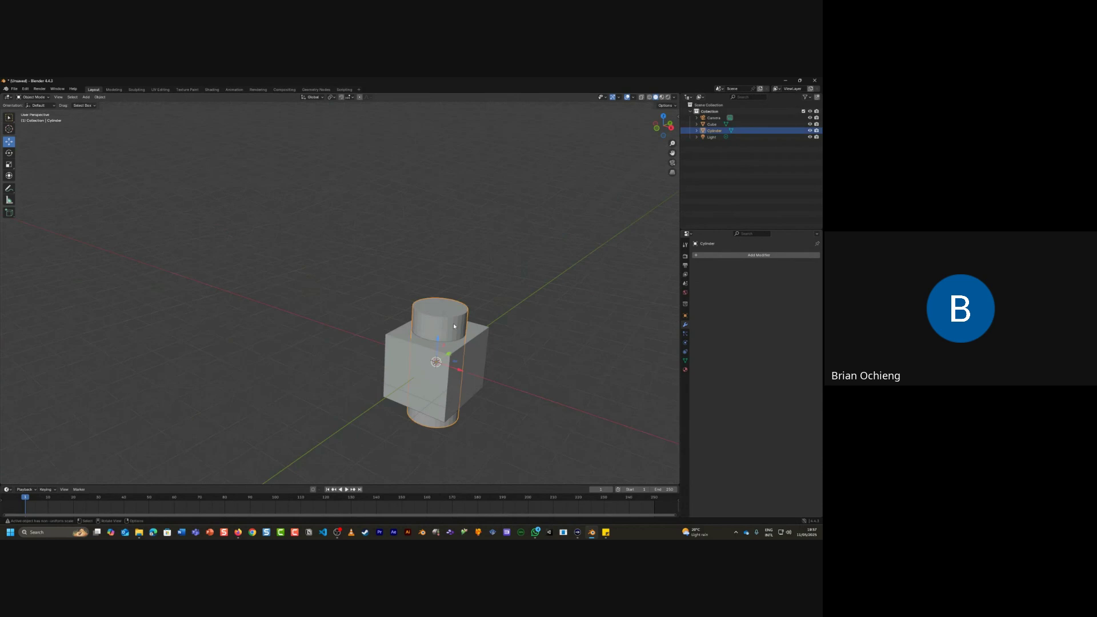
{"action": "key", "text": "g"}
{"action": "key", "text": "r"}
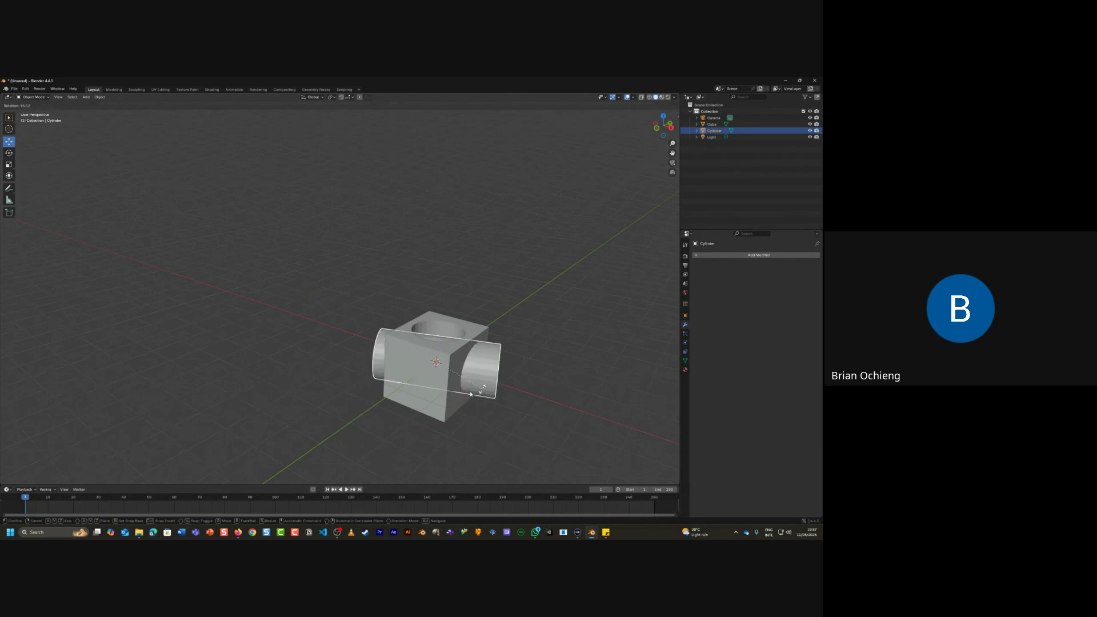
{"action": "key", "text": "x"}
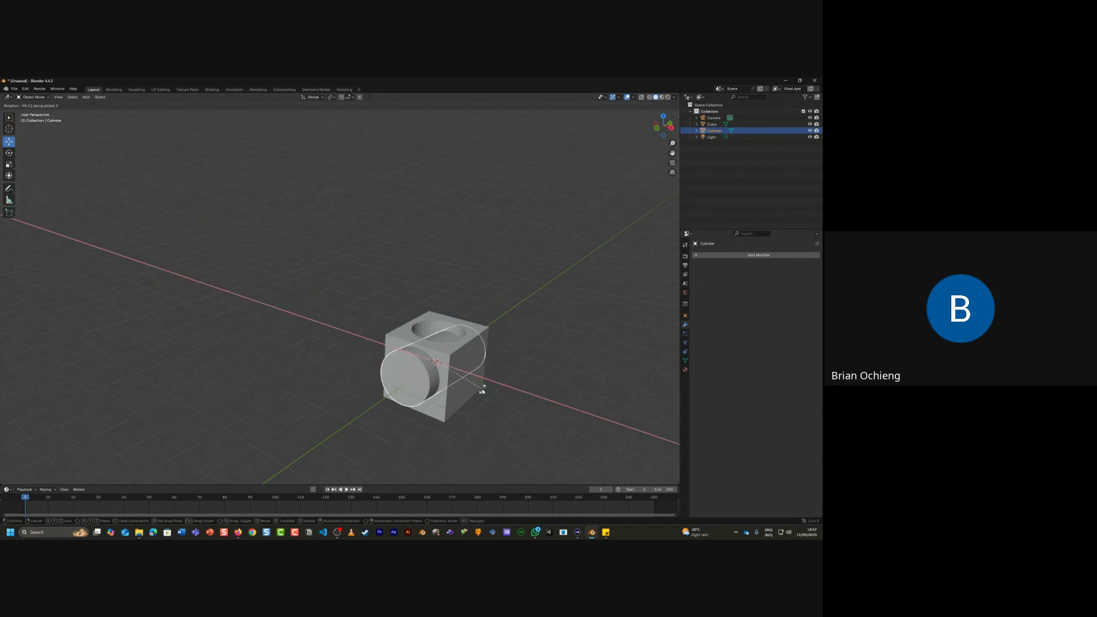
{"action": "left_click", "coordinate": [482, 390]}
{"action": "middle_click_drag", "start_coordinate": [482, 390], "coordinate": [540, 417]}
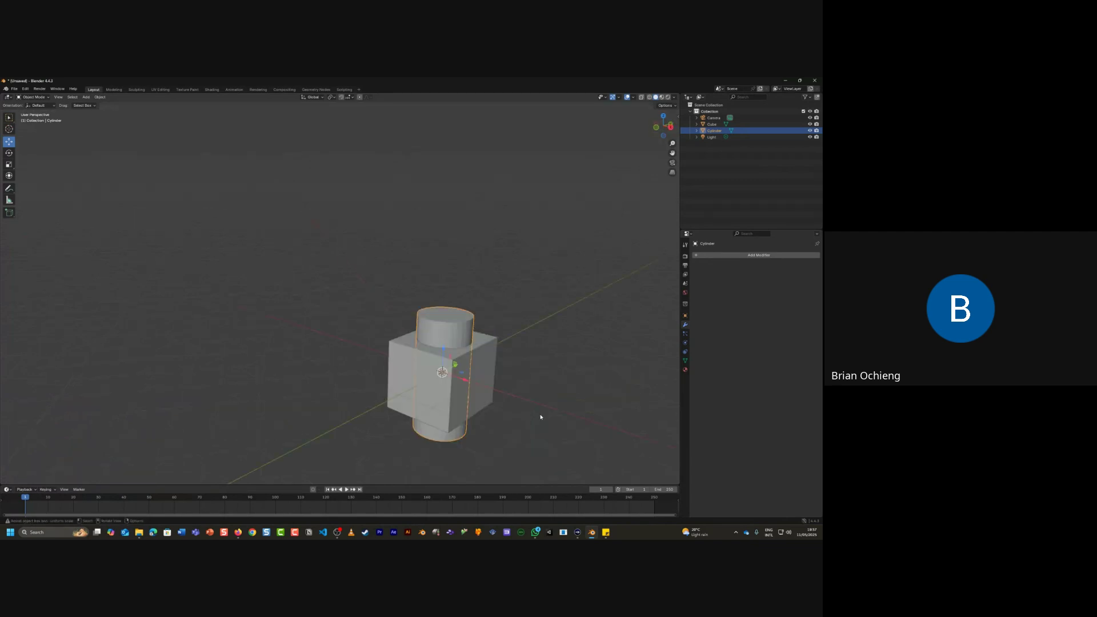
Step: Rotate the upright cylinder about the global X axis until it lies horizontally through the cube's sides, and deselect it
{"action": "key", "text": "g"}
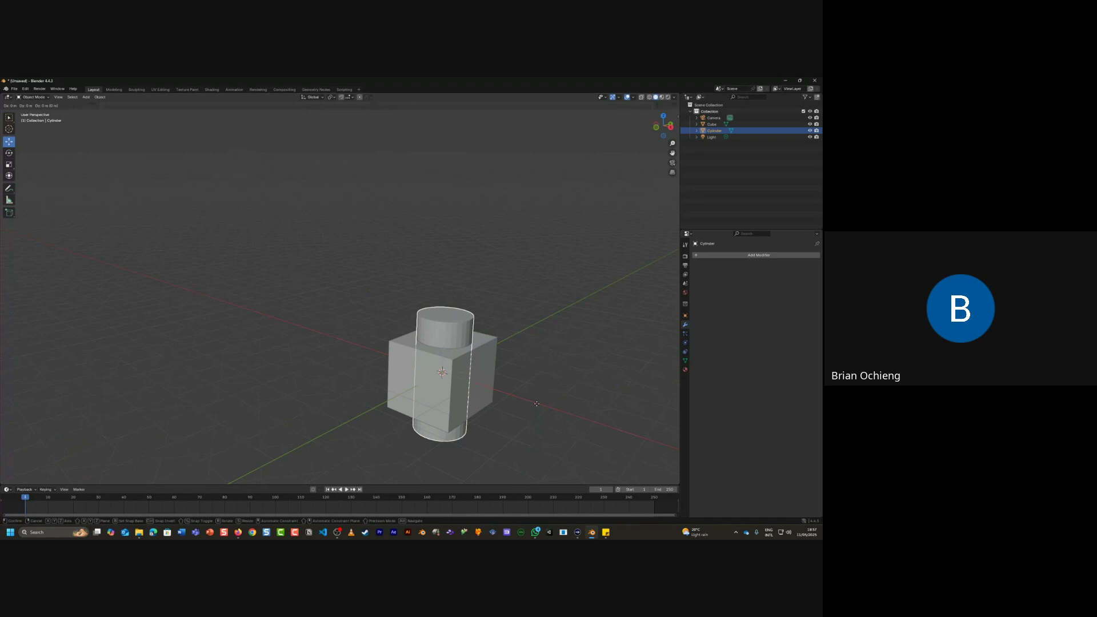
{"action": "key", "text": "r"}
{"action": "key", "text": "x"}
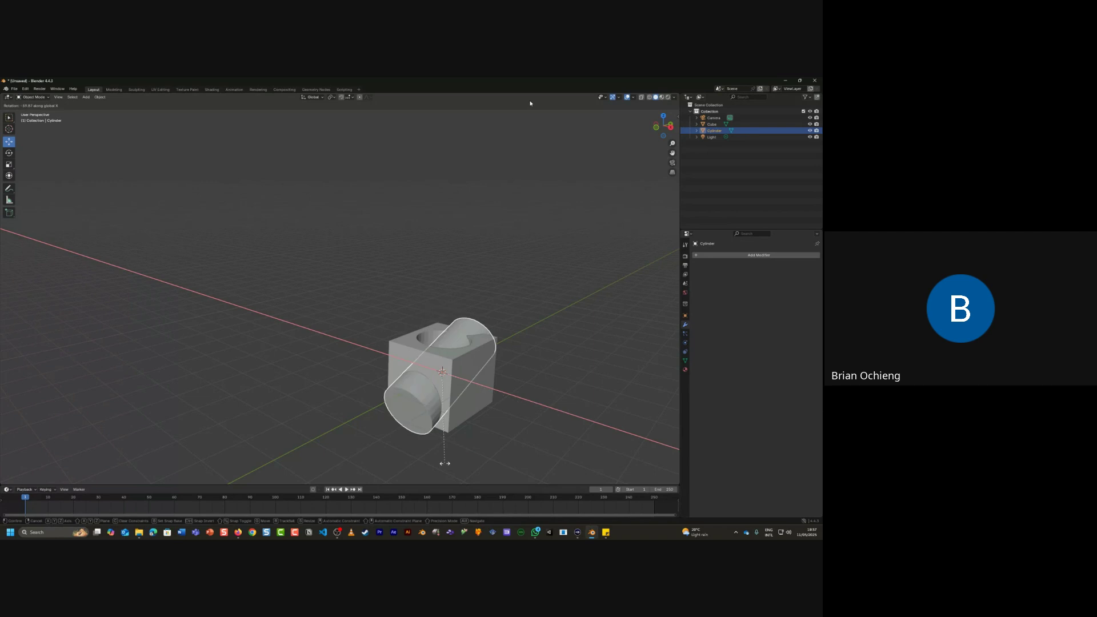
{"action": "left_click", "coordinate": [425, 422]}
{"action": "middle_click_drag", "start_coordinate": [426, 423], "coordinate": [588, 413]}
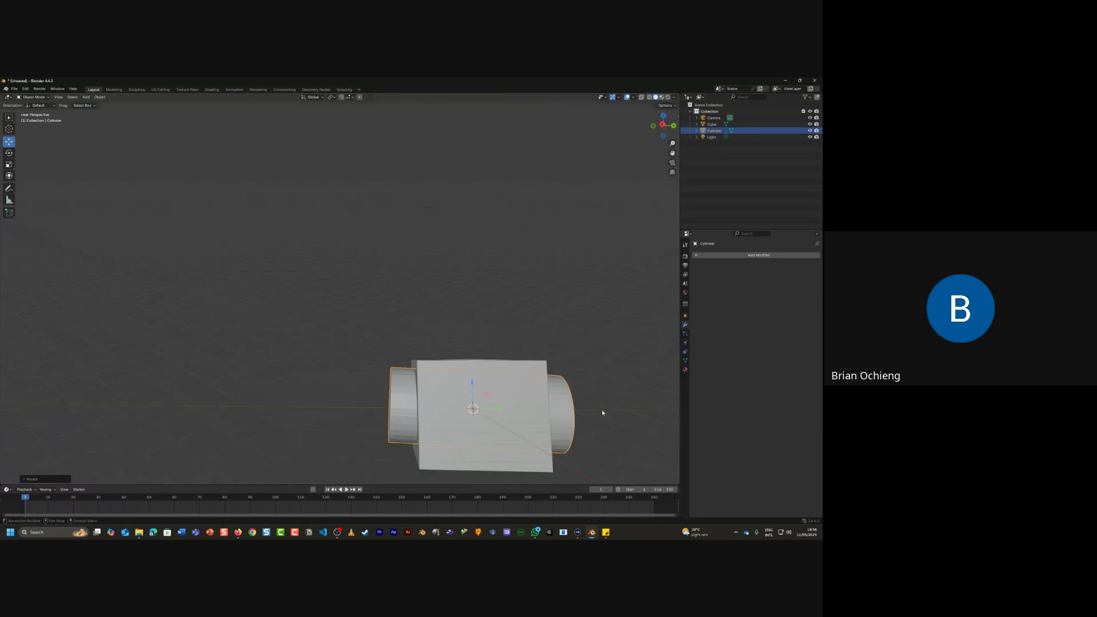
{"action": "left_click", "coordinate": [663, 291]}
{"action": "middle_click_drag", "start_coordinate": [663, 292], "coordinate": [596, 367]}
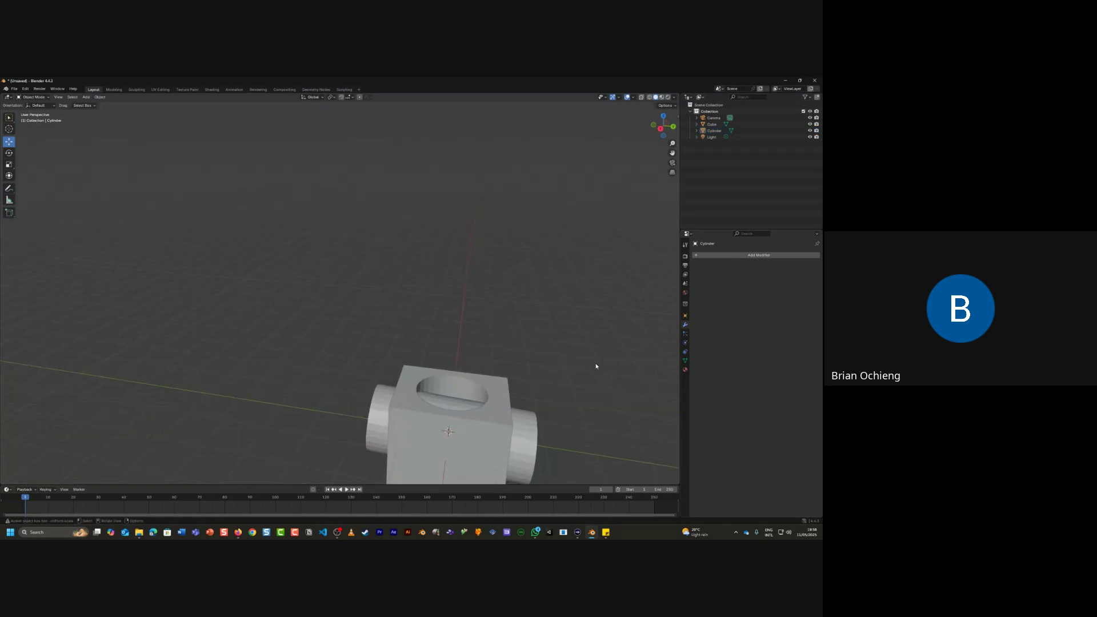
Step: Add a Boolean Difference modifier to the cube with the horizontal cylinder as its object, and apply it
{"action": "left_click", "coordinate": [504, 414]}
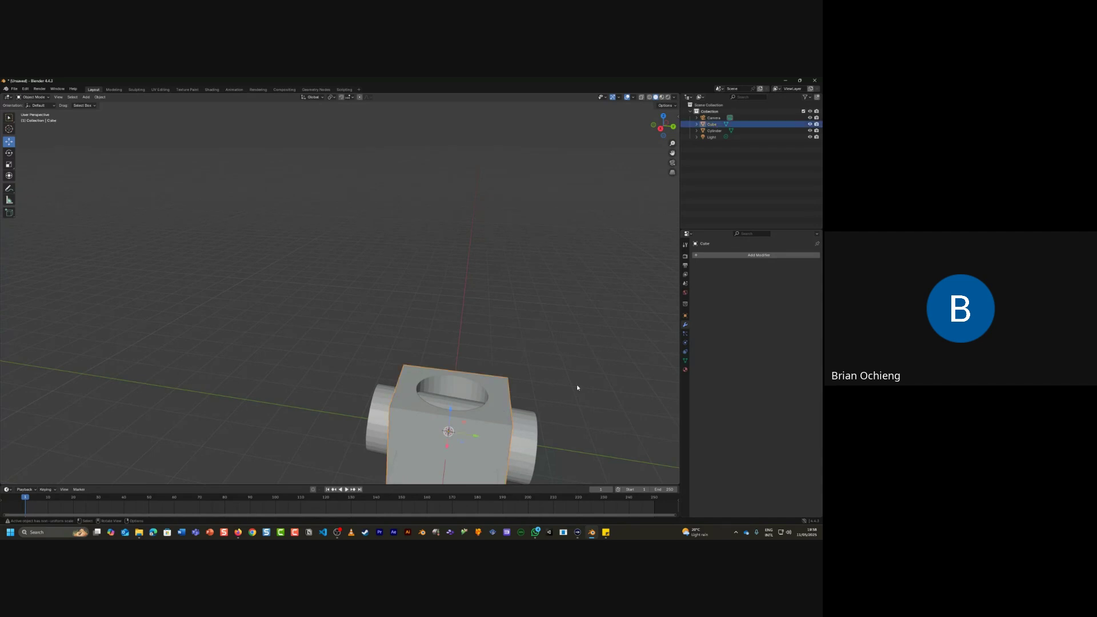
{"action": "left_click", "coordinate": [761, 255]}
{"action": "mouse_move", "coordinate": [762, 258]}
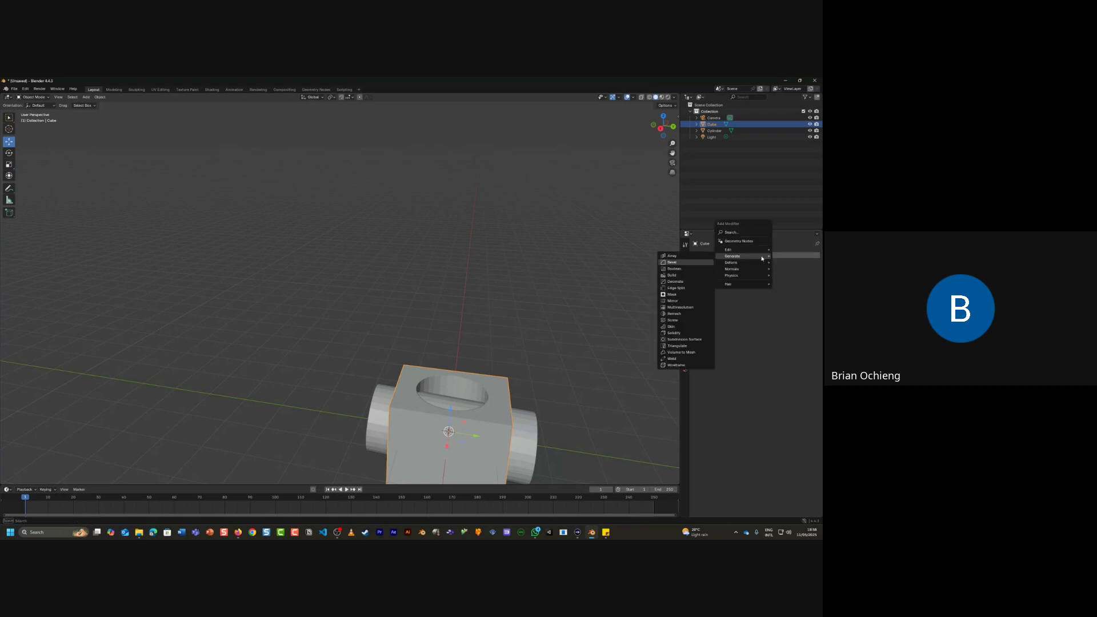
{"action": "left_click", "coordinate": [675, 268]}
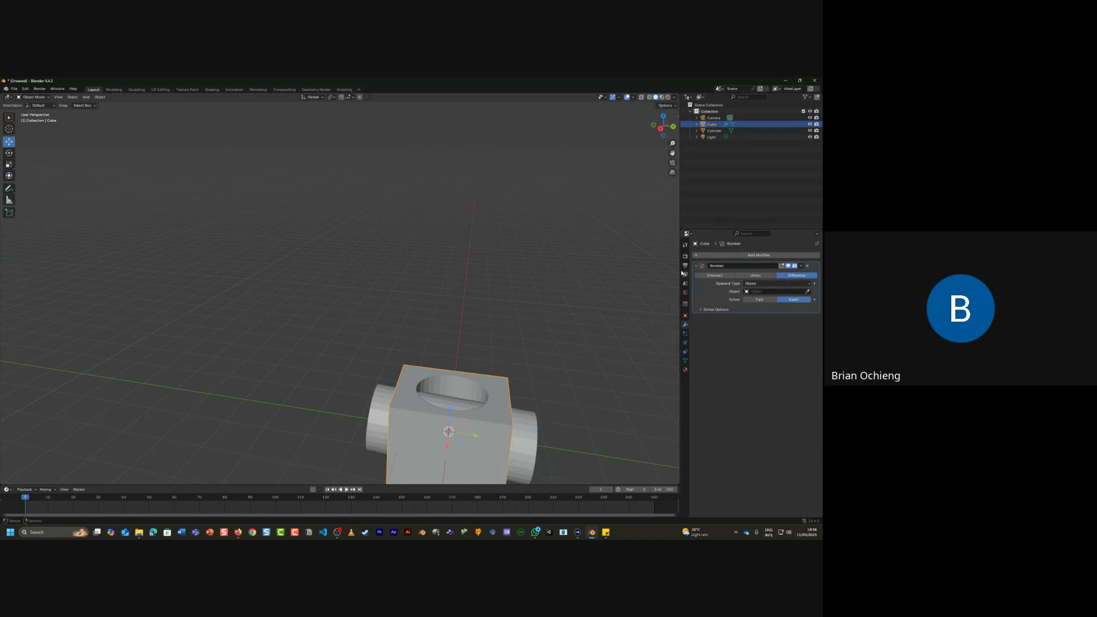
{"action": "left_click", "coordinate": [808, 292]}
{"action": "left_click", "coordinate": [527, 425]}
{"action": "left_click", "coordinate": [764, 291]}
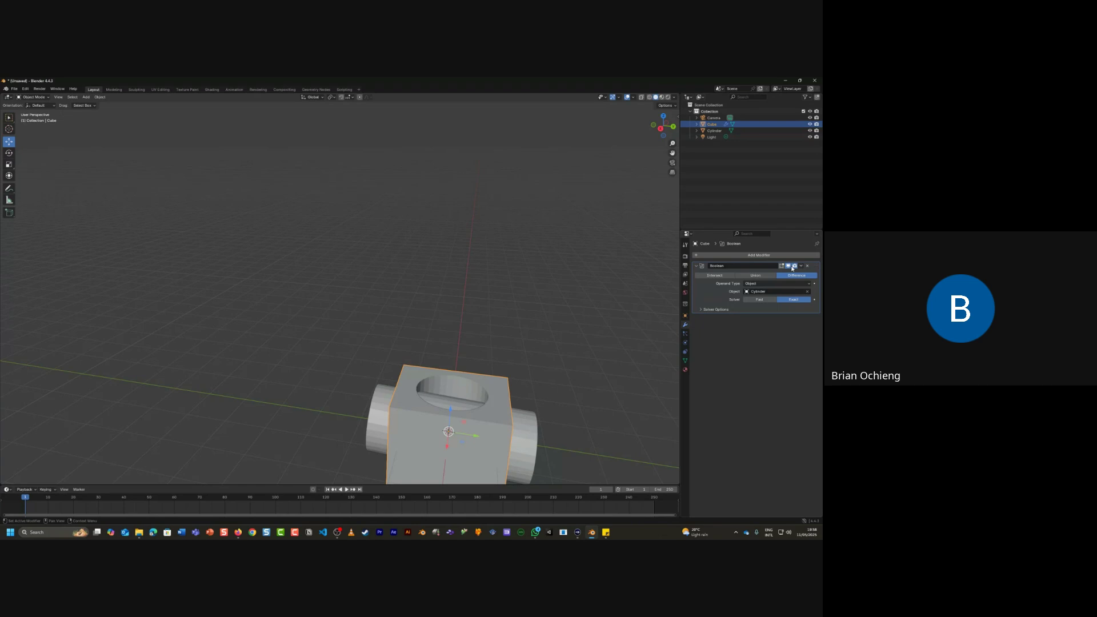
{"action": "key", "text": "ctrl+a"}
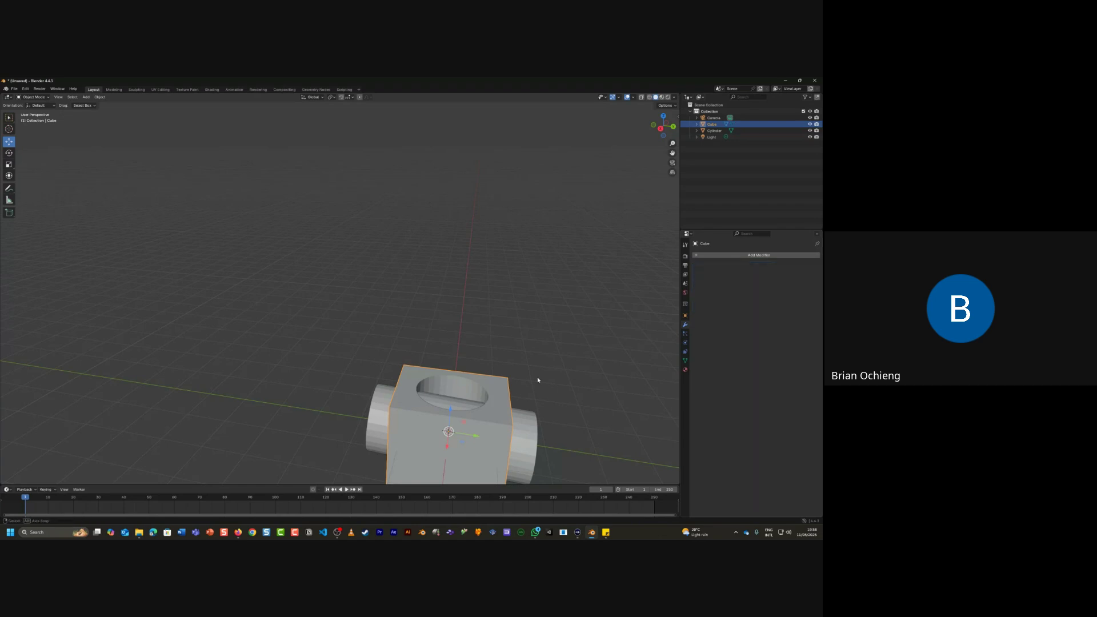
Step: Move the cube along the Y axis clear of the cylinder and inspect the intersecting holes
{"action": "middle_click_drag", "start_coordinate": [538, 377], "coordinate": [559, 380]}
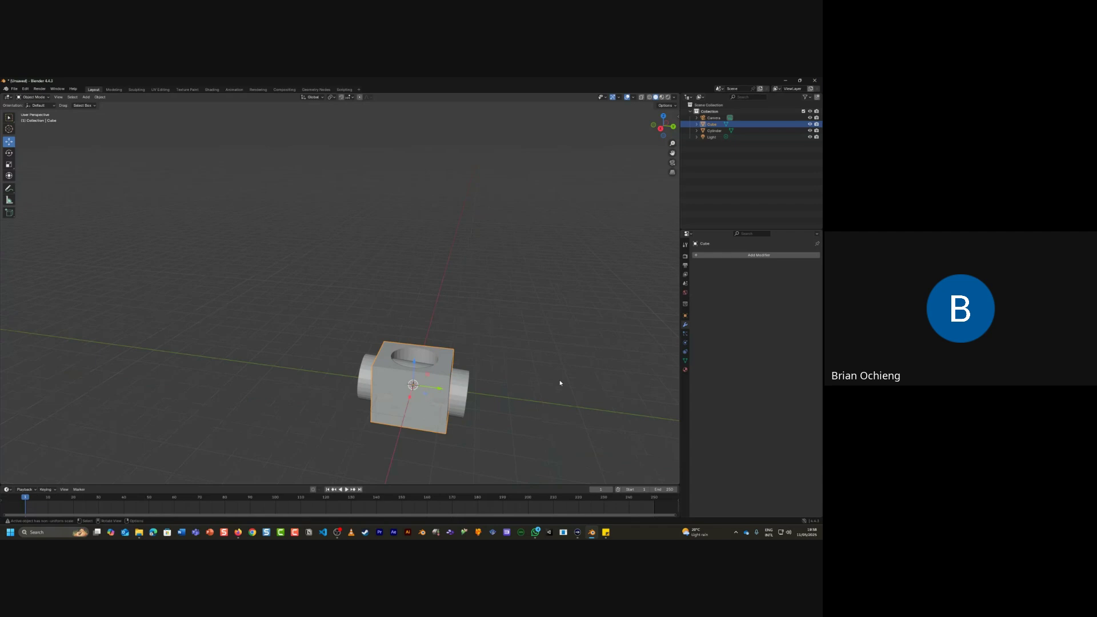
{"action": "key", "text": "g"}
{"action": "key", "text": "y"}
{"action": "left_click", "coordinate": [318, 375]}
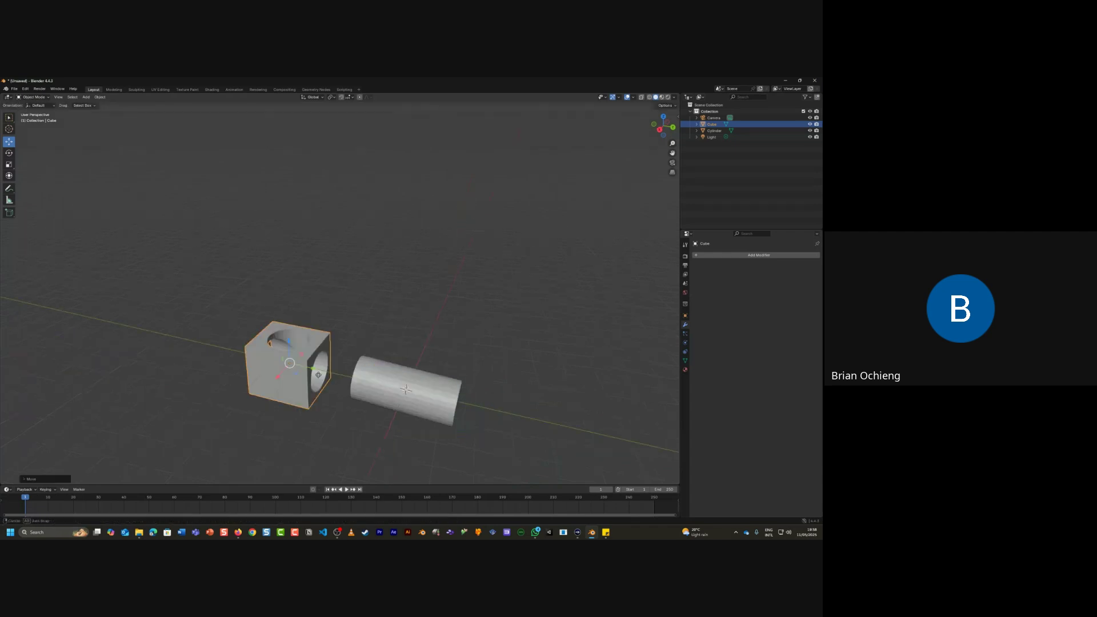
{"action": "middle_click_drag", "start_coordinate": [318, 375], "coordinate": [297, 372]}
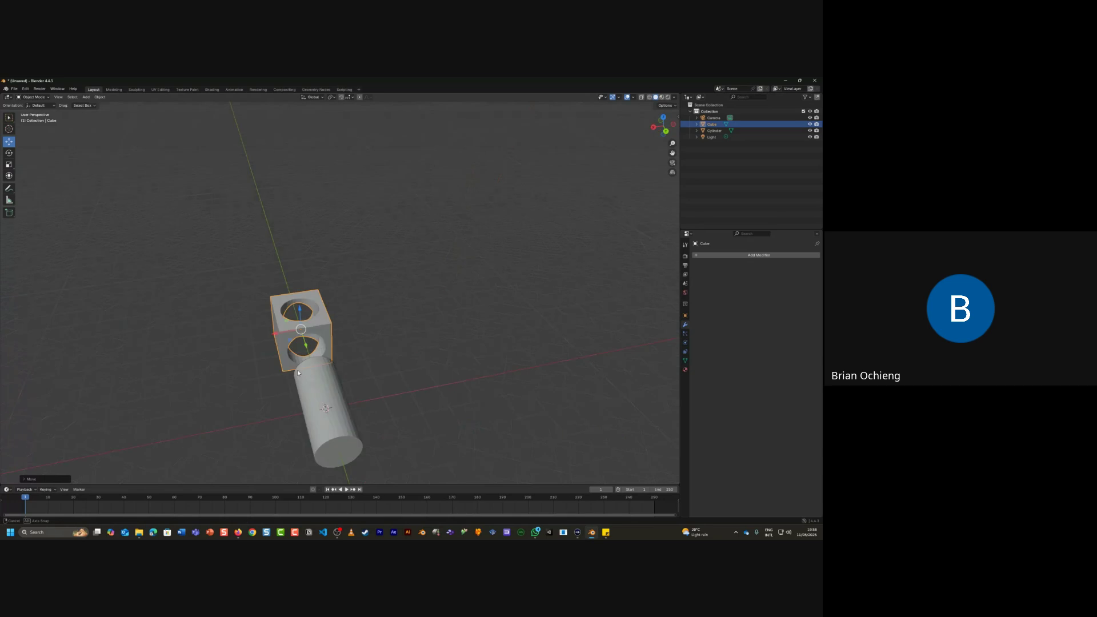
{"action": "middle_click_drag", "start_coordinate": [286, 339], "coordinate": [326, 365]}
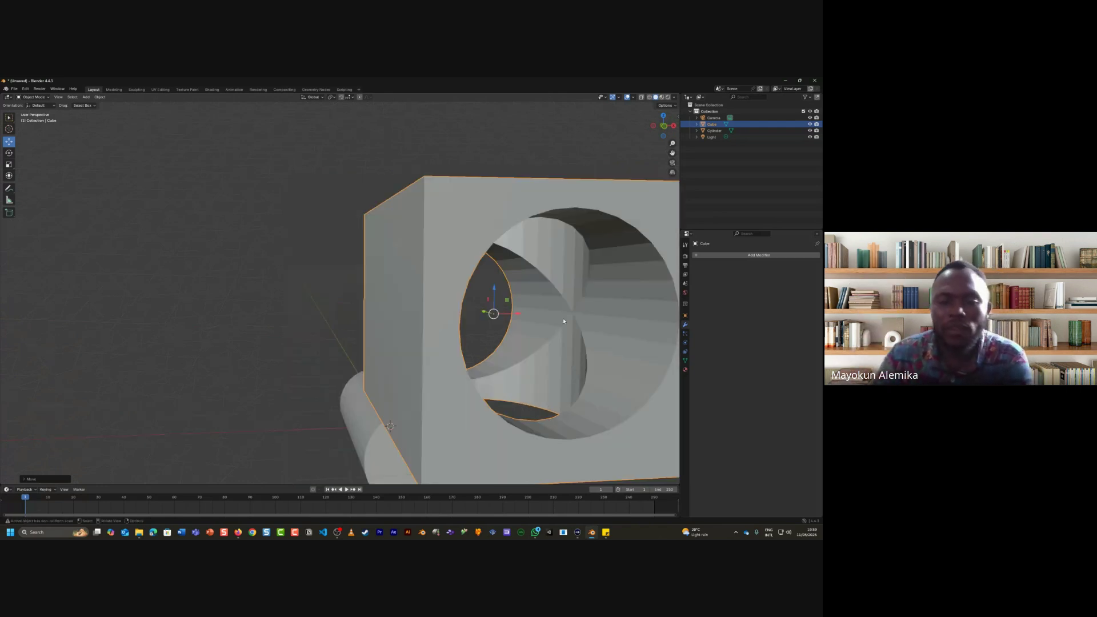
Step: Inspect the cylinder-shaped holes cut through the cubes from several angles
{"action": "middle_click_drag", "start_coordinate": [574, 365], "coordinate": [449, 387]}
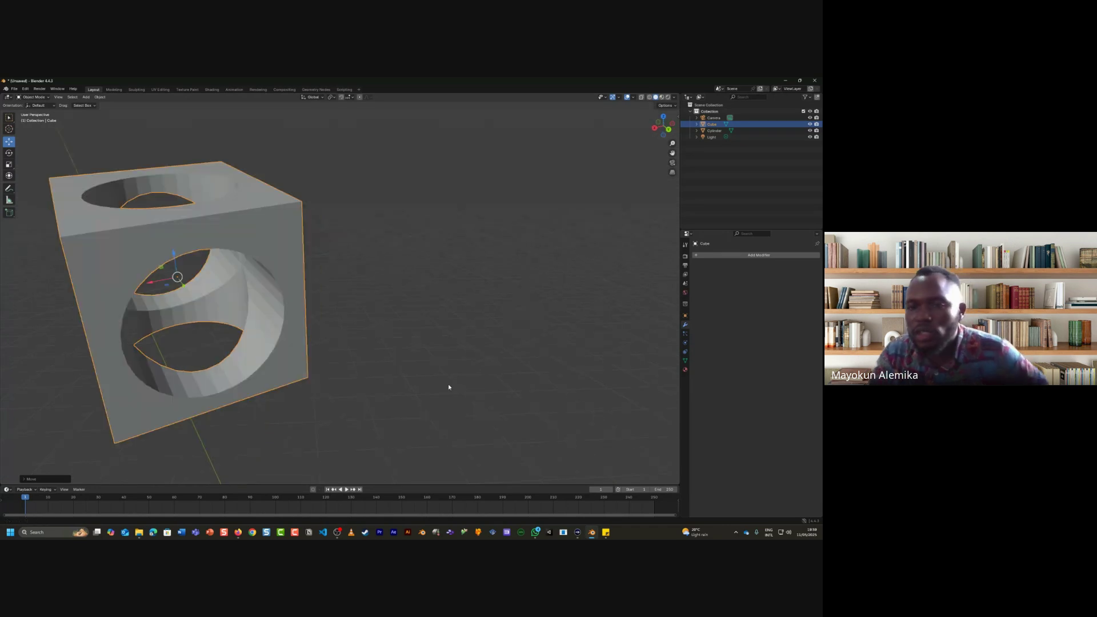
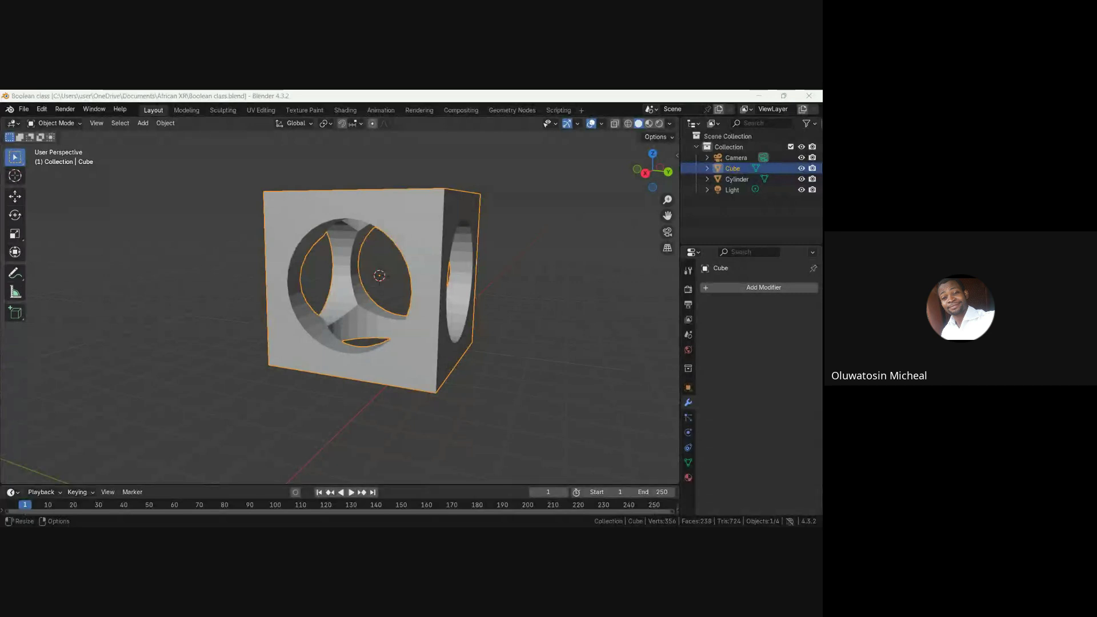
{"action": "middle_click_drag", "start_coordinate": [450, 353], "coordinate": [660, 344]}
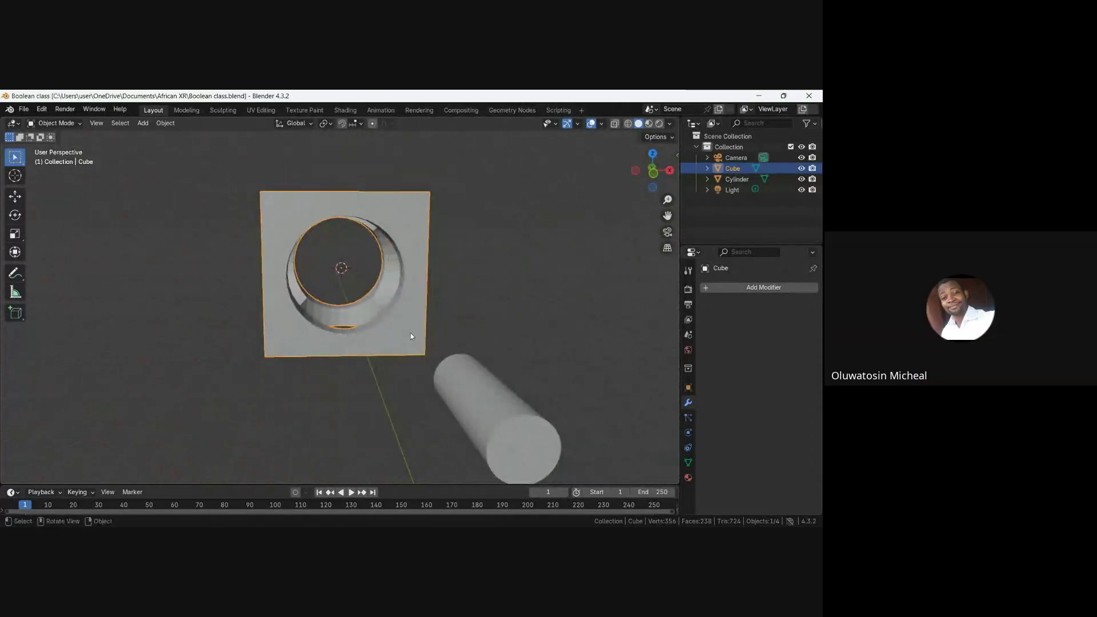
{"action": "middle_click_drag", "start_coordinate": [427, 329], "coordinate": [382, 481]}
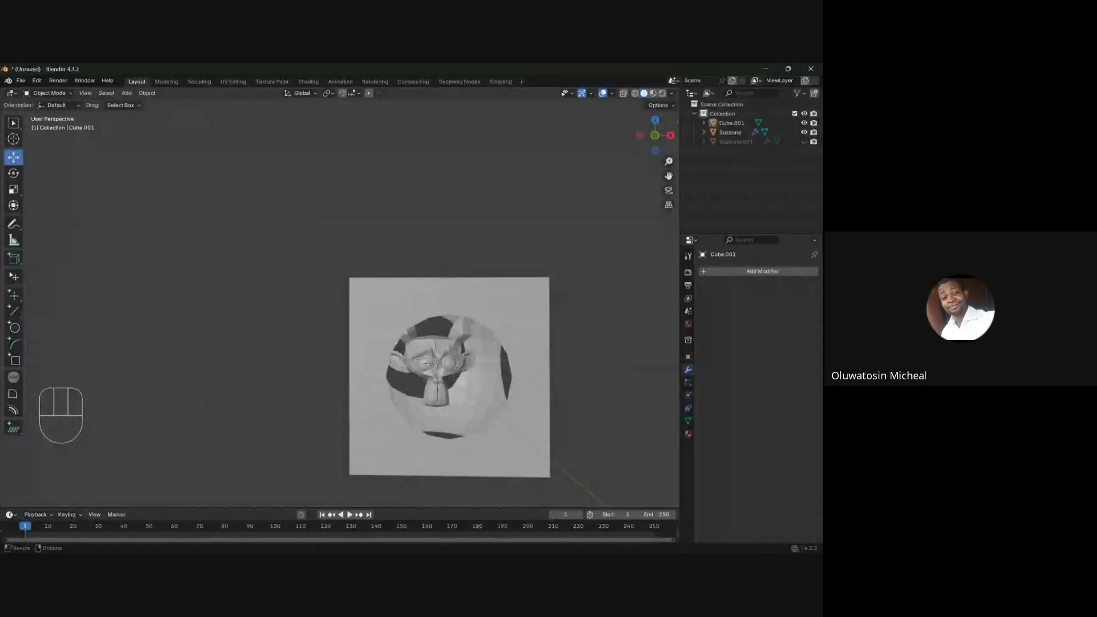
{"action": "middle_click_drag", "start_coordinate": [361, 348], "coordinate": [497, 334]}
{"action": "scroll", "coordinate": [429, 373], "scroll_direction": "up", "scroll_amount": 3}
{"action": "middle_click_drag", "start_coordinate": [428, 372], "coordinate": [356, 372], "text": "shift"}
{"action": "scroll", "coordinate": [344, 346], "scroll_direction": "down", "scroll_amount": 4}
{"action": "scroll", "coordinate": [346, 329], "scroll_direction": "up", "scroll_amount": 2}
{"action": "middle_click_drag", "start_coordinate": [346, 330], "coordinate": [301, 403]}
Step: Unhide all hidden objects and delete everything in the scene
{"action": "left_click", "coordinate": [277, 365]}
{"action": "middle_click_drag", "start_coordinate": [277, 365], "coordinate": [395, 297], "text": "shift"}
{"action": "scroll", "coordinate": [379, 360], "scroll_direction": "down", "scroll_amount": 4}
{"action": "key", "text": "a"}
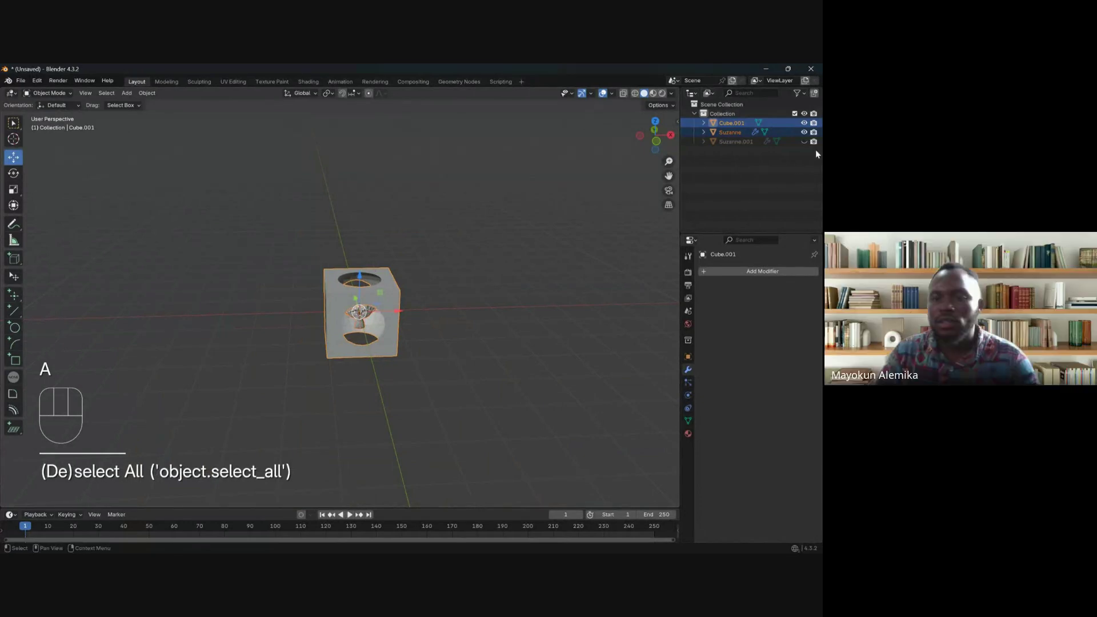
{"action": "key", "text": "alt+h"}
{"action": "key", "text": "a"}
{"action": "key", "text": "x"}
{"action": "left_click", "coordinate": [478, 257]}
Step: Add a cube mesh and a cylinder mesh at the 3D cursor
{"action": "key", "text": "shift+a"}
{"action": "mouse_move", "coordinate": [446, 286]}
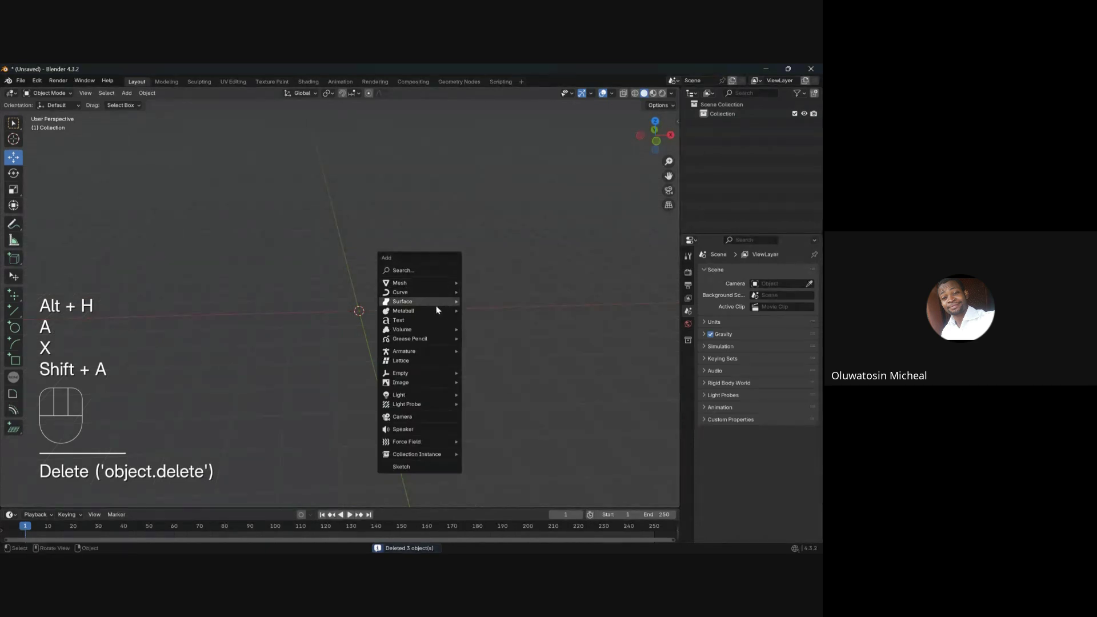
{"action": "left_click", "coordinate": [482, 292]}
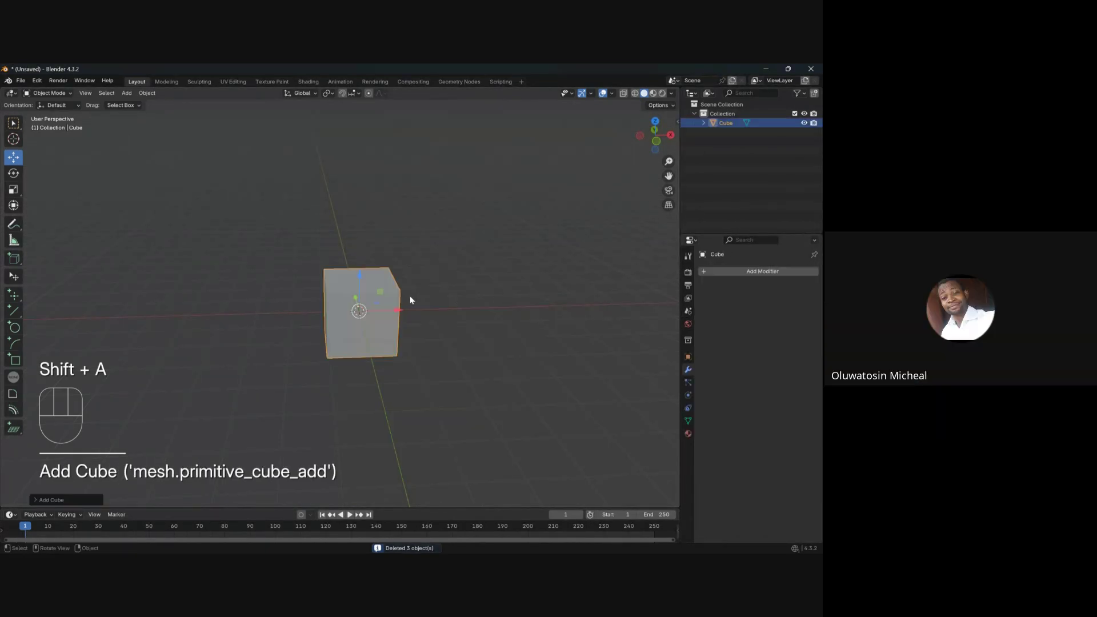
{"action": "scroll", "coordinate": [442, 311], "scroll_direction": "up", "scroll_amount": 6}
{"action": "scroll", "coordinate": [343, 345], "scroll_direction": "down", "scroll_amount": 5}
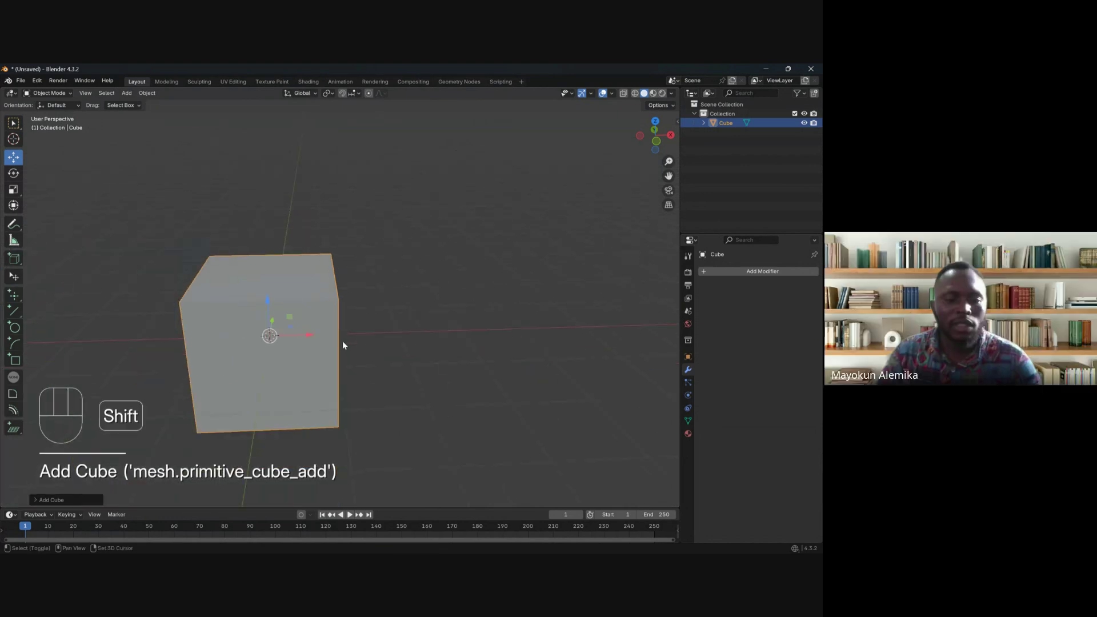
{"action": "key", "text": "shift+a"}
{"action": "mouse_move", "coordinate": [327, 342]}
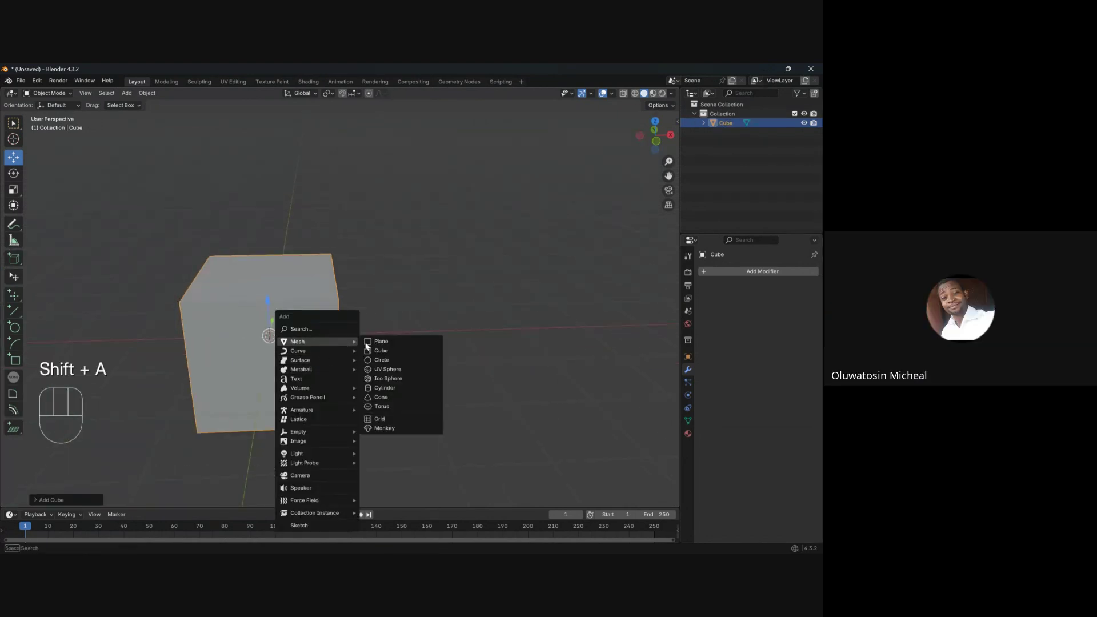
{"action": "left_click", "coordinate": [374, 392]}
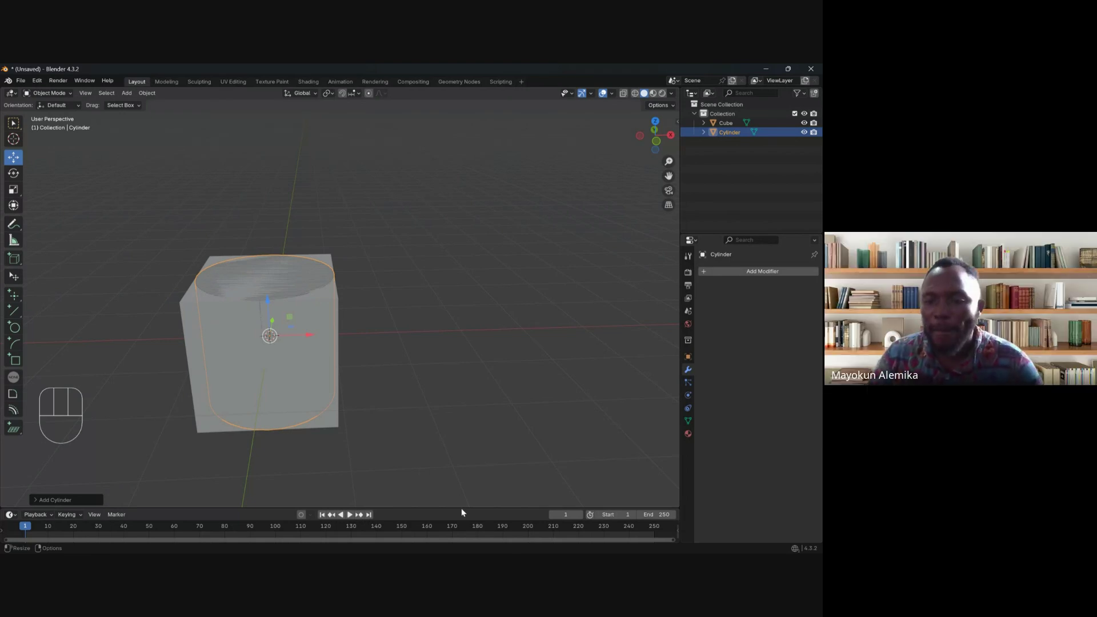
Step: Scale the cylinder thinner in X and Y and longer along Z so it extends through the cube's upper and lower faces
{"action": "middle_click_drag", "start_coordinate": [217, 297], "coordinate": [320, 306], "text": "shift"}
{"action": "key", "text": "s"}
{"action": "key", "text": "shift+z"}
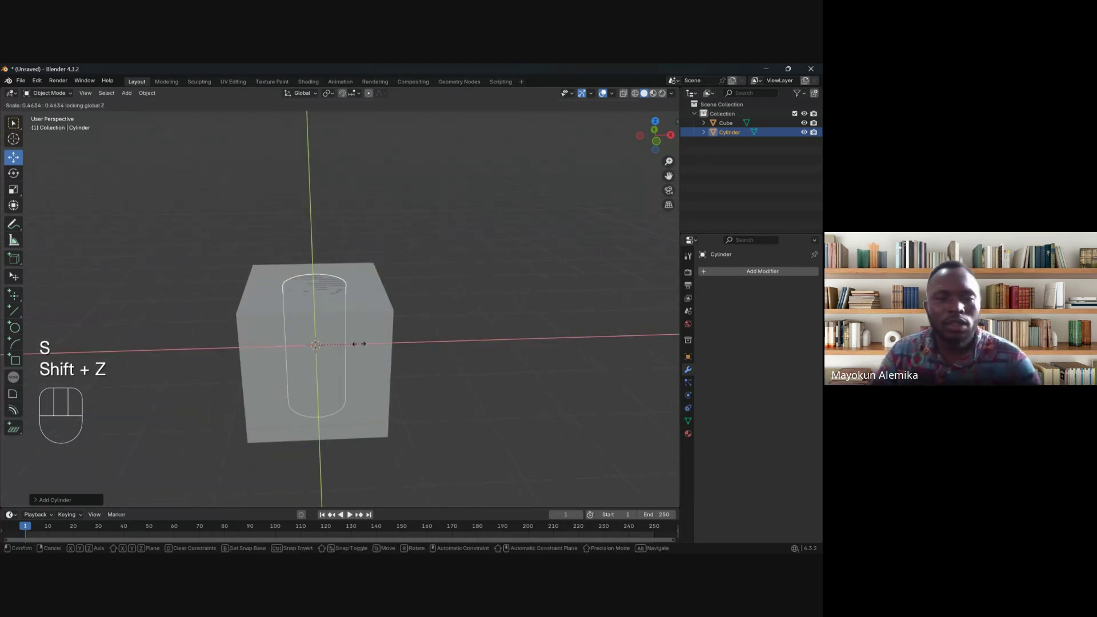
{"action": "key", "text": "s"}
{"action": "left_click", "coordinate": [393, 338]}
{"action": "key", "text": "shift+z"}
{"action": "left_click", "coordinate": [371, 349]}
{"action": "mouse_move", "coordinate": [375, 355]}
{"action": "middle_mouse_down"}
{"action": "mouse_move", "coordinate": [423, 344]}
{"action": "mouse_move", "coordinate": [409, 307]}
{"action": "mouse_move", "coordinate": [433, 311]}
{"action": "mouse_move", "coordinate": [366, 339]}
{"action": "mouse_move", "coordinate": [380, 334]}
{"action": "middle_mouse_up"}
Step: Select the cube and add a Boolean modifier to it
{"action": "left_click", "coordinate": [370, 297]}
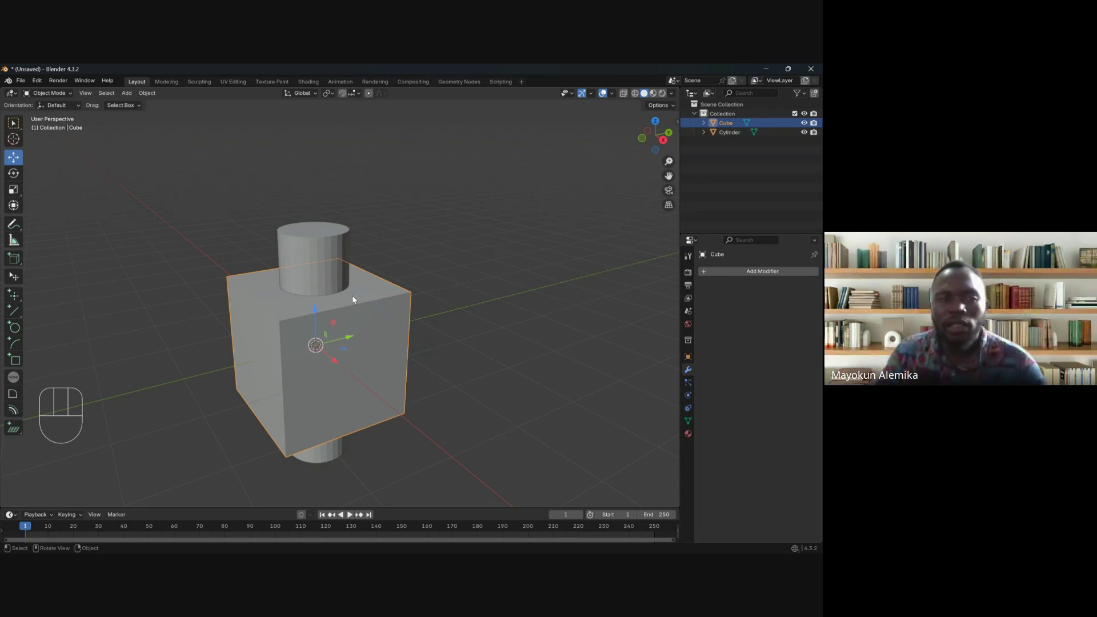
{"action": "middle_click_drag", "start_coordinate": [355, 348], "coordinate": [351, 372]}
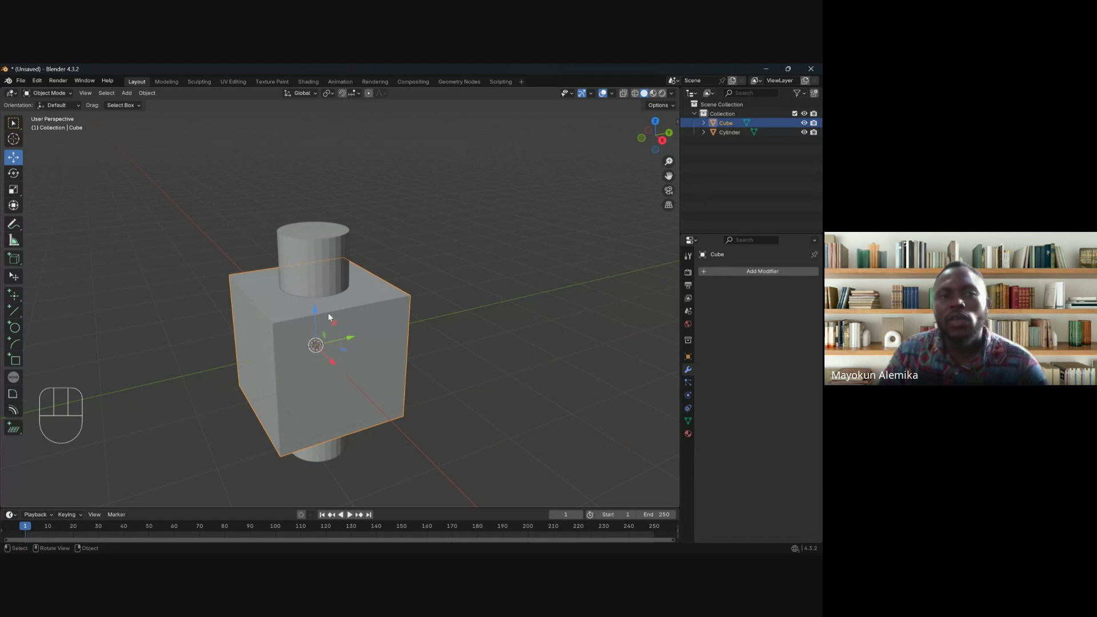
{"action": "left_click", "coordinate": [751, 274]}
{"action": "left_click", "coordinate": [749, 272]}
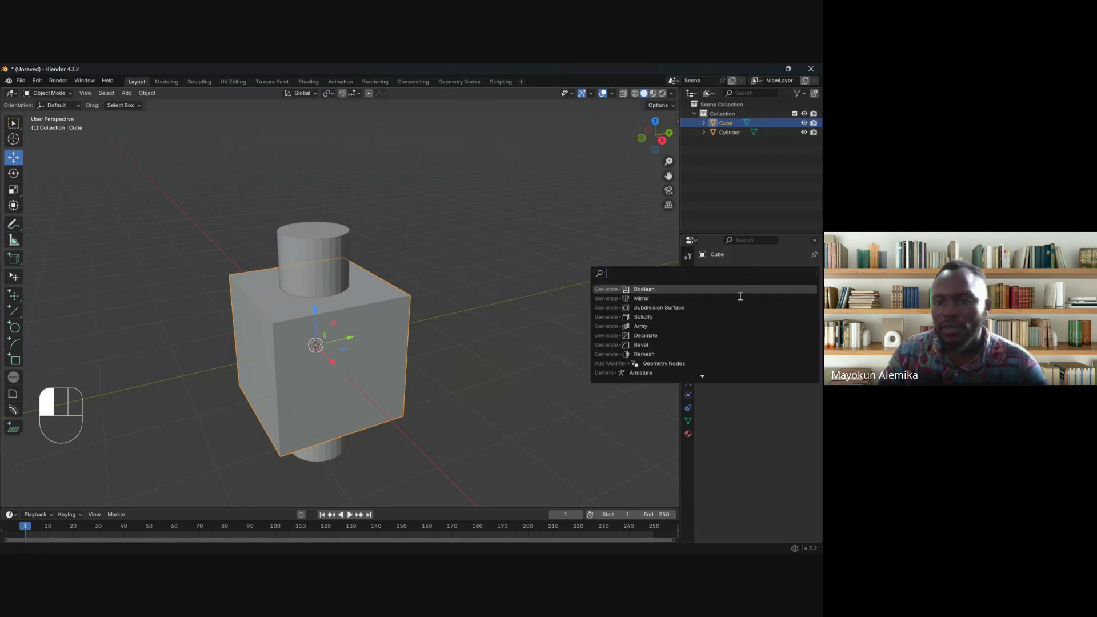
{"action": "left_click", "coordinate": [685, 290]}
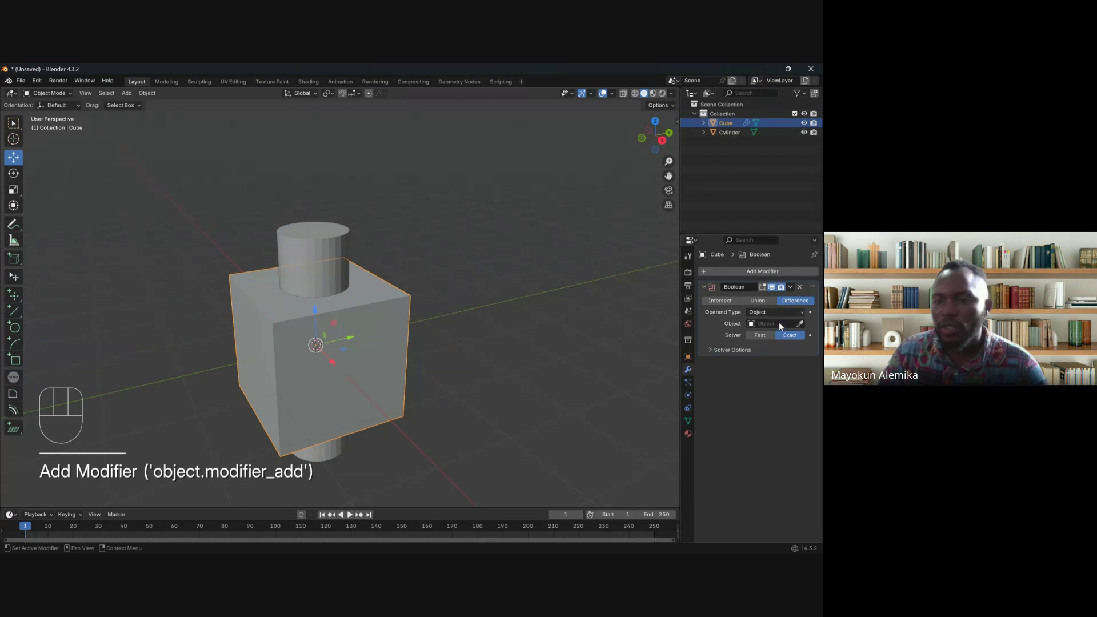
Step: Switch the cube's Boolean operation to Union, to Intersect, and back to Difference
{"action": "left_click", "coordinate": [766, 301]}
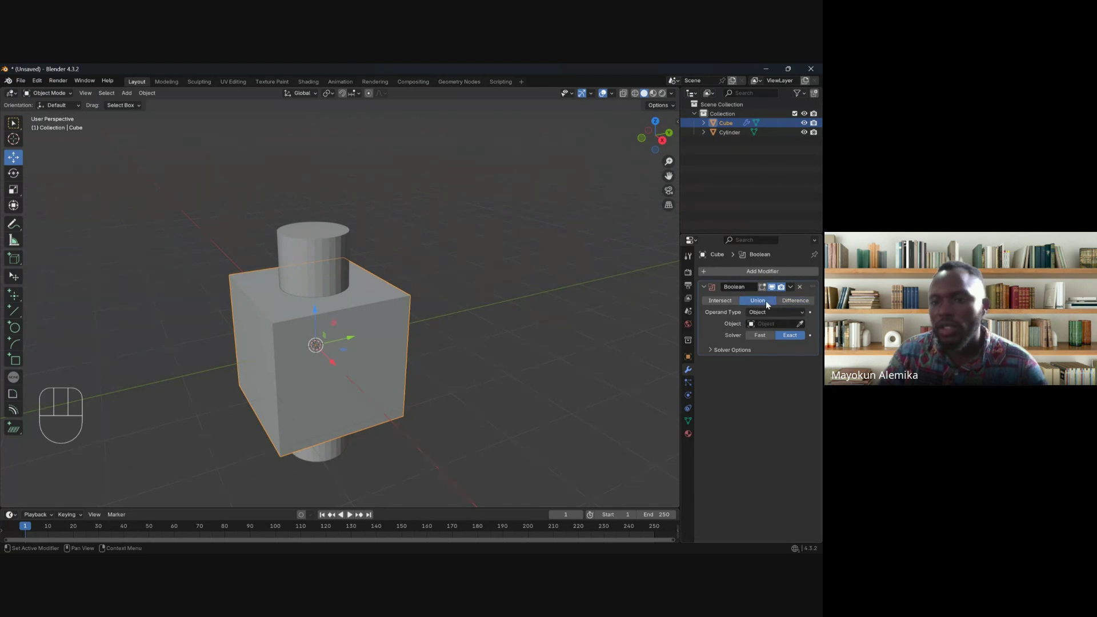
{"action": "left_click", "coordinate": [713, 302]}
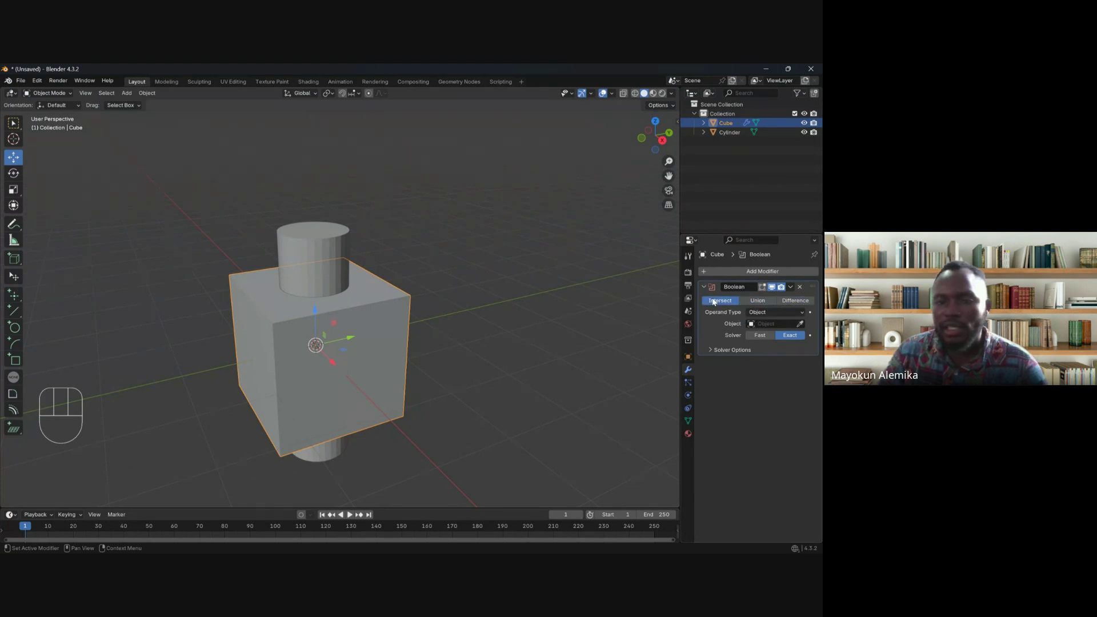
{"action": "left_click", "coordinate": [791, 301]}
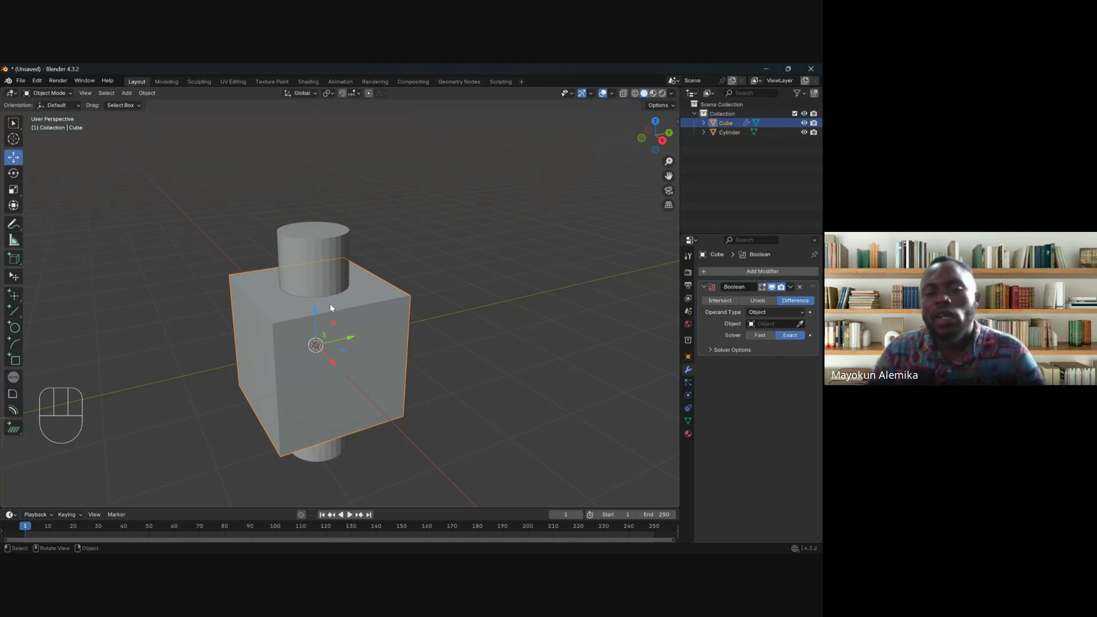
{"action": "left_click", "coordinate": [332, 275]}
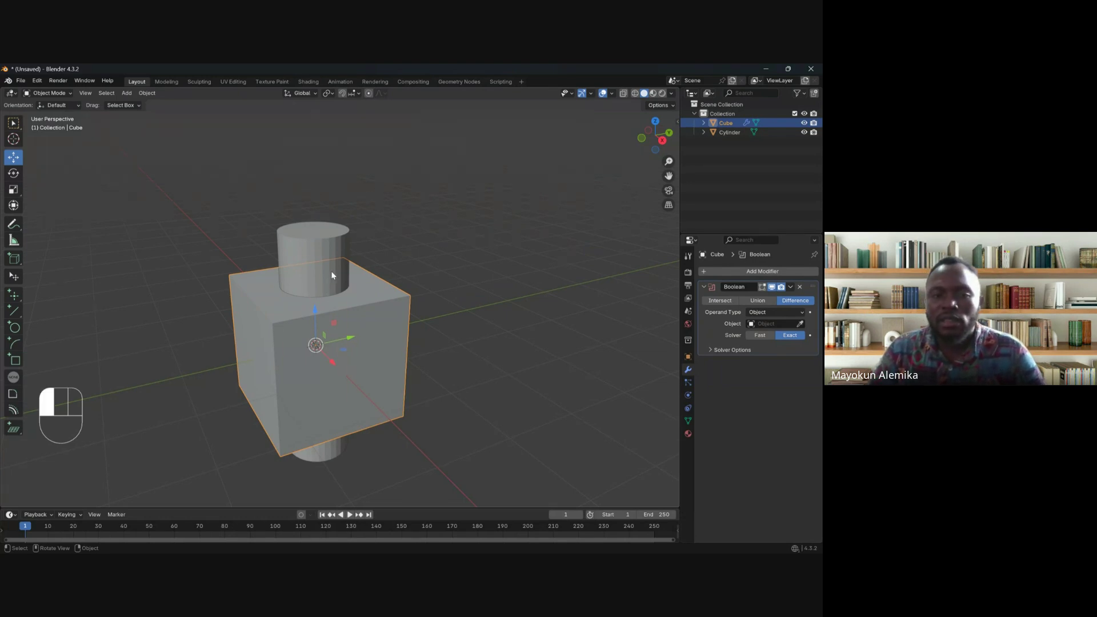
{"action": "mouse_move", "coordinate": [319, 312]}
{"action": "left_mouse_down"}
{"action": "mouse_move", "coordinate": [319, 132]}
{"action": "mouse_move", "coordinate": [319, 310]}
{"action": "left_mouse_up"}
{"action": "mouse_move", "coordinate": [337, 363]}
{"action": "middle_mouse_down"}
{"action": "mouse_move", "coordinate": [314, 343]}
{"action": "mouse_move", "coordinate": [346, 377]}
{"action": "middle_mouse_up"}
{"action": "left_click", "coordinate": [366, 320]}
{"action": "middle_click_drag", "start_coordinate": [419, 343], "coordinate": [346, 332]}
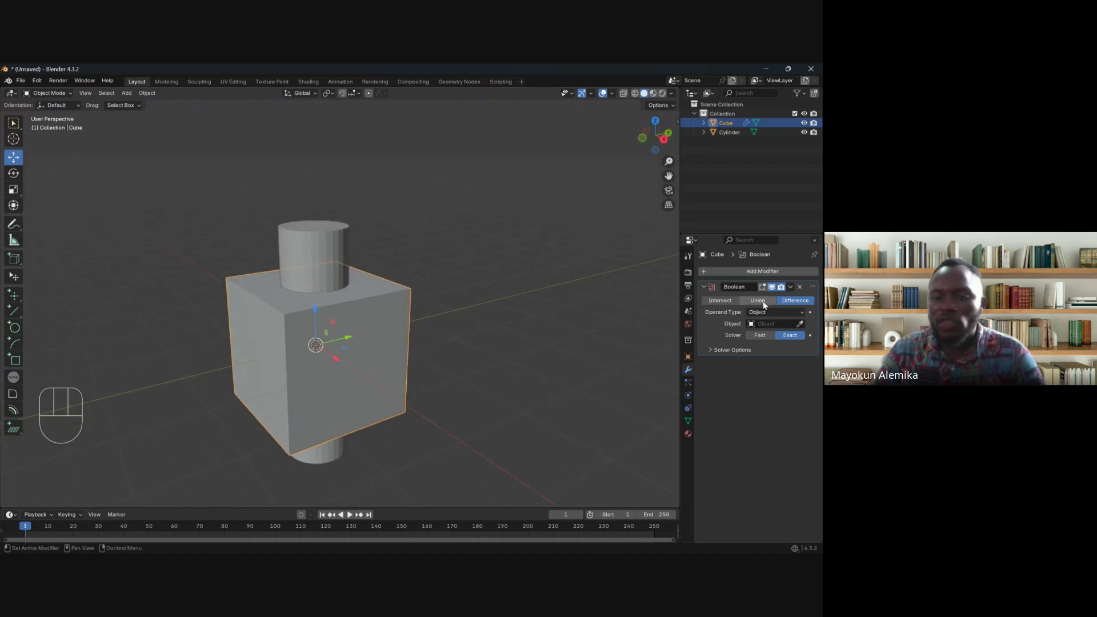
Step: Set the cylinder as the Boolean modifier's object and switch the viewport to Wireframe shading
{"action": "left_click", "coordinate": [800, 324]}
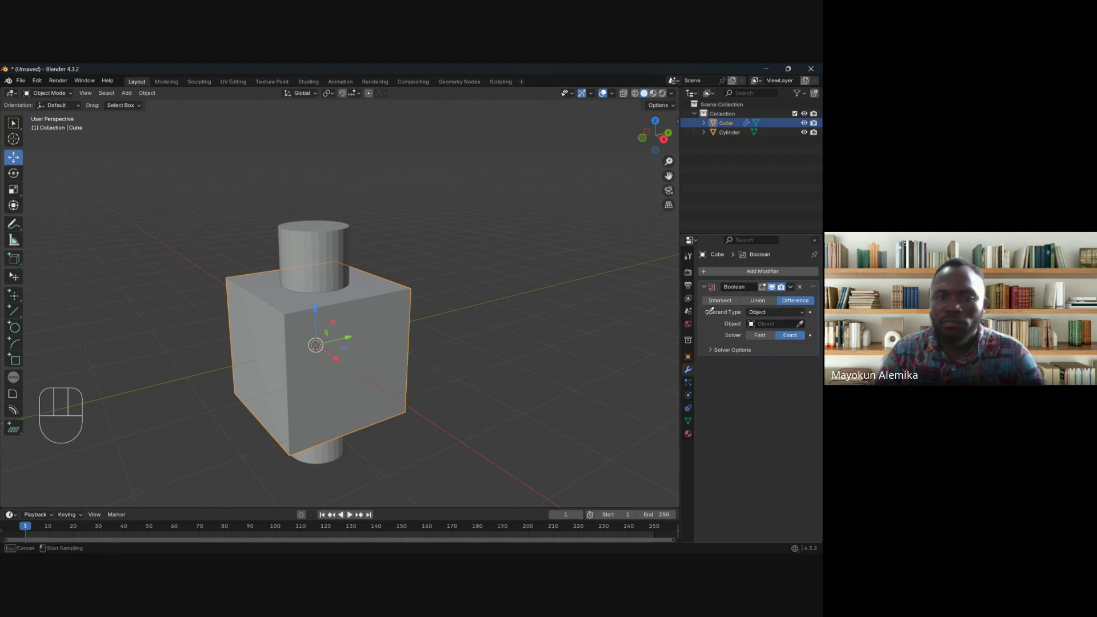
{"action": "left_click", "coordinate": [348, 222]}
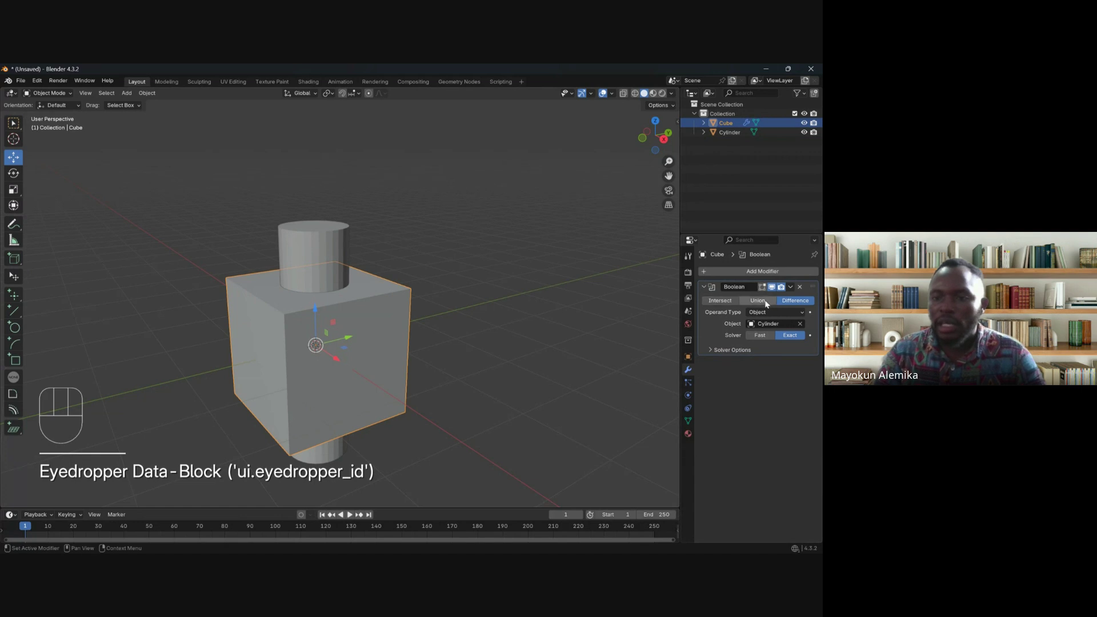
{"action": "key", "text": "z"}
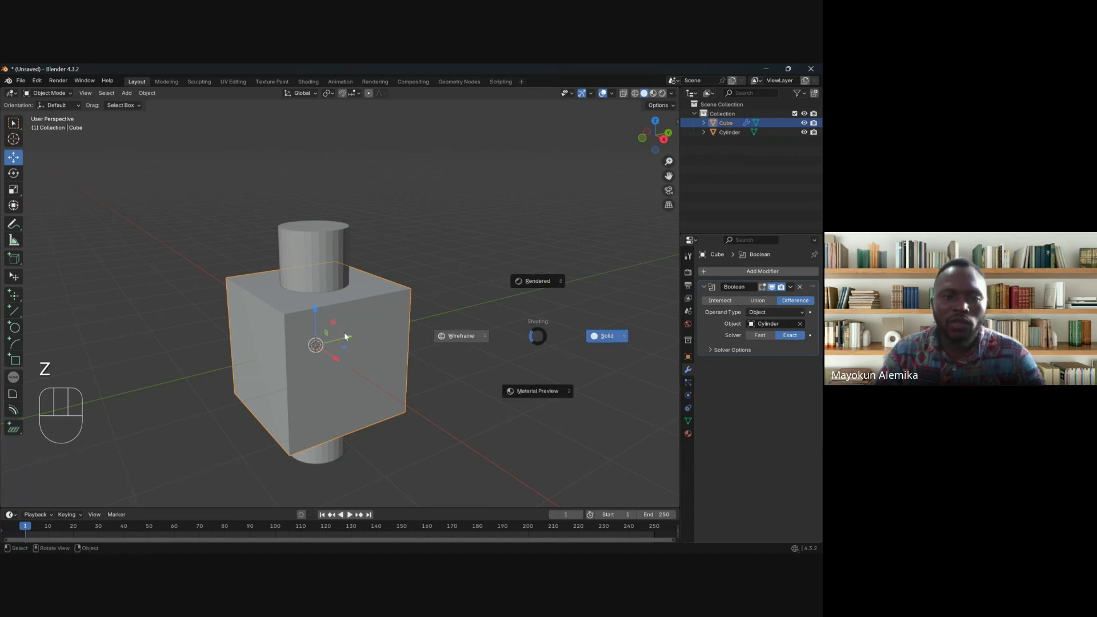
{"action": "left_click", "coordinate": [344, 331]}
{"action": "scroll", "coordinate": [365, 306], "scroll_direction": "up", "scroll_amount": 3}
{"action": "scroll", "coordinate": [364, 306], "scroll_direction": "down", "scroll_amount": 5}
{"action": "mouse_move", "coordinate": [366, 315]}
{"action": "middle_mouse_down"}
{"action": "mouse_move", "coordinate": [352, 363]}
{"action": "mouse_move", "coordinate": [360, 369]}
{"action": "mouse_move", "coordinate": [259, 306]}
{"action": "mouse_move", "coordinate": [248, 325]}
{"action": "middle_mouse_up"}
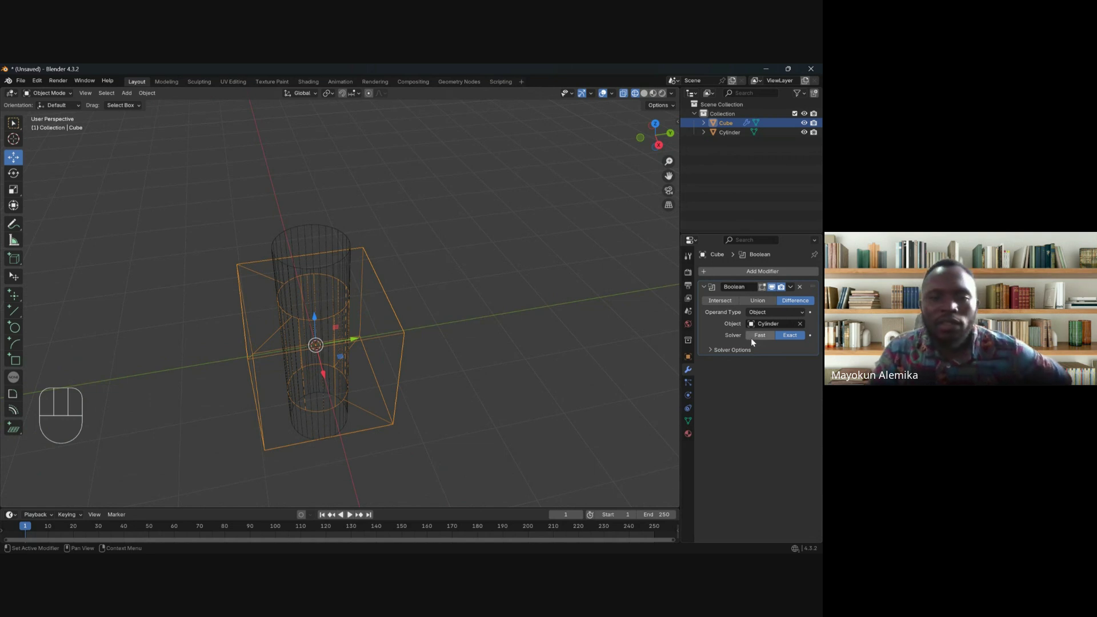
{"action": "middle_click_drag", "start_coordinate": [319, 395], "coordinate": [353, 341]}
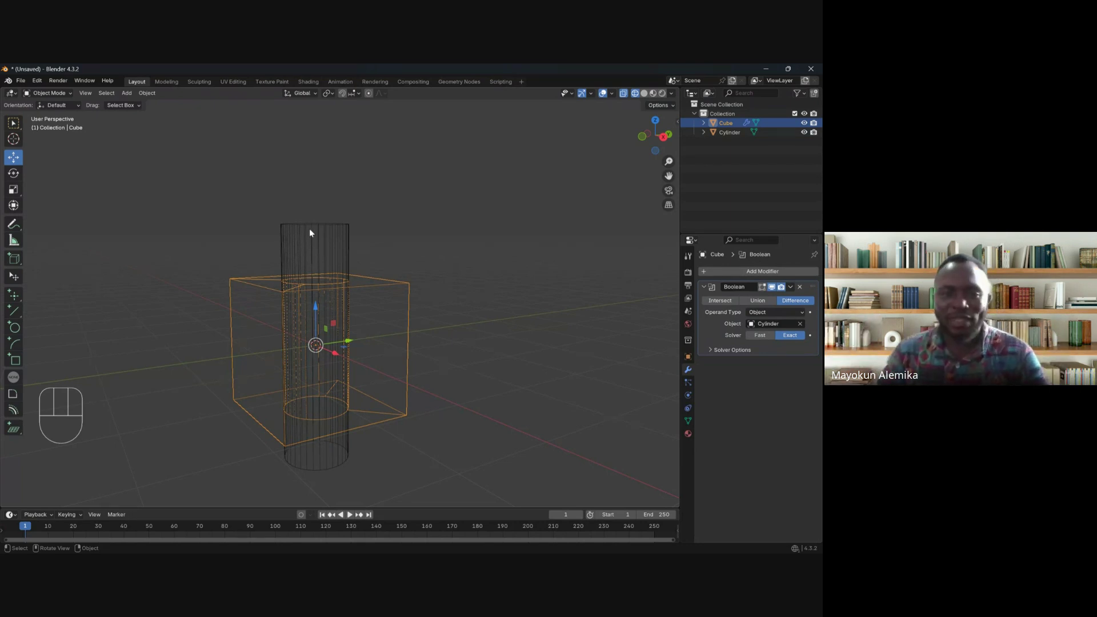
Step: Change the Boolean operation to Union and examine the joined cube and cylinder wireframe from several angles
{"action": "left_click", "coordinate": [758, 300]}
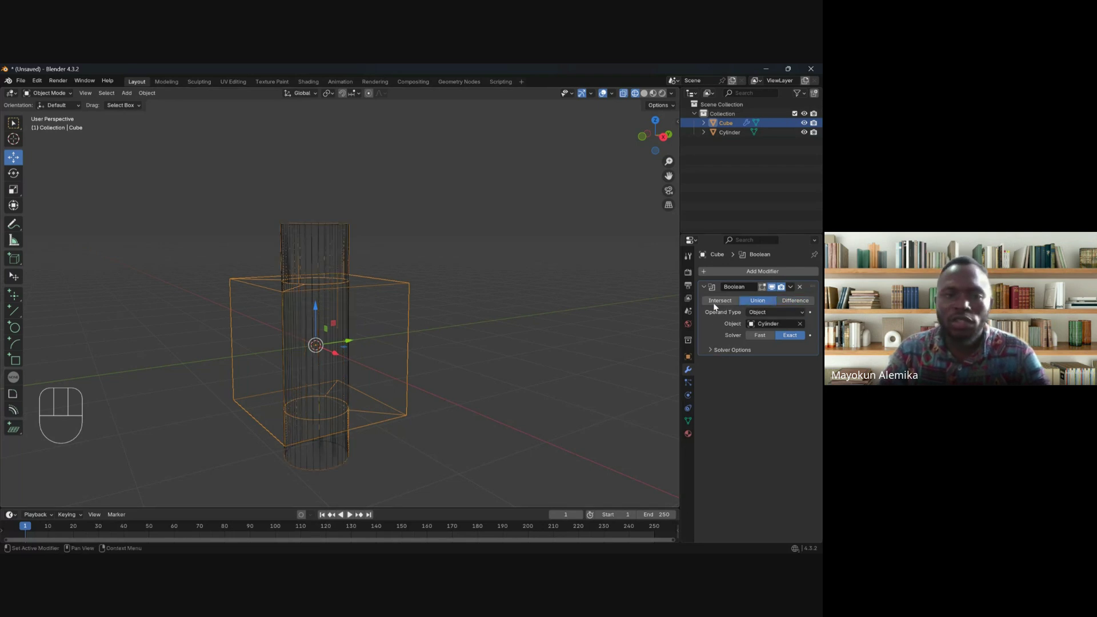
{"action": "scroll", "coordinate": [307, 236], "scroll_direction": "up", "scroll_amount": 3}
{"action": "middle_click_drag", "start_coordinate": [326, 252], "coordinate": [355, 285]}
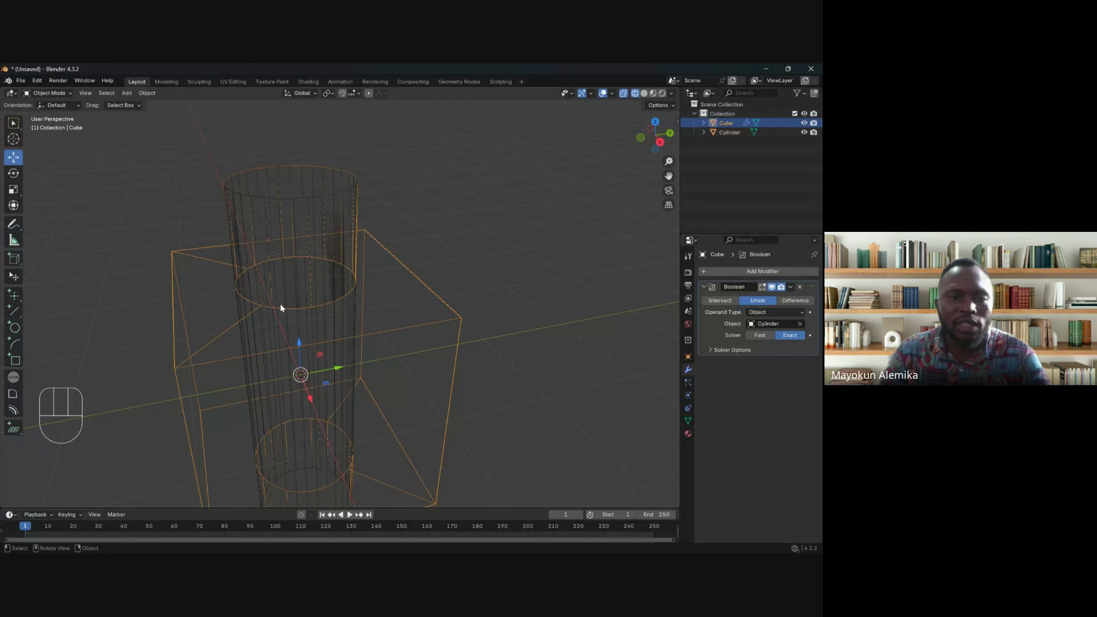
{"action": "middle_click_drag", "start_coordinate": [287, 244], "coordinate": [327, 253]}
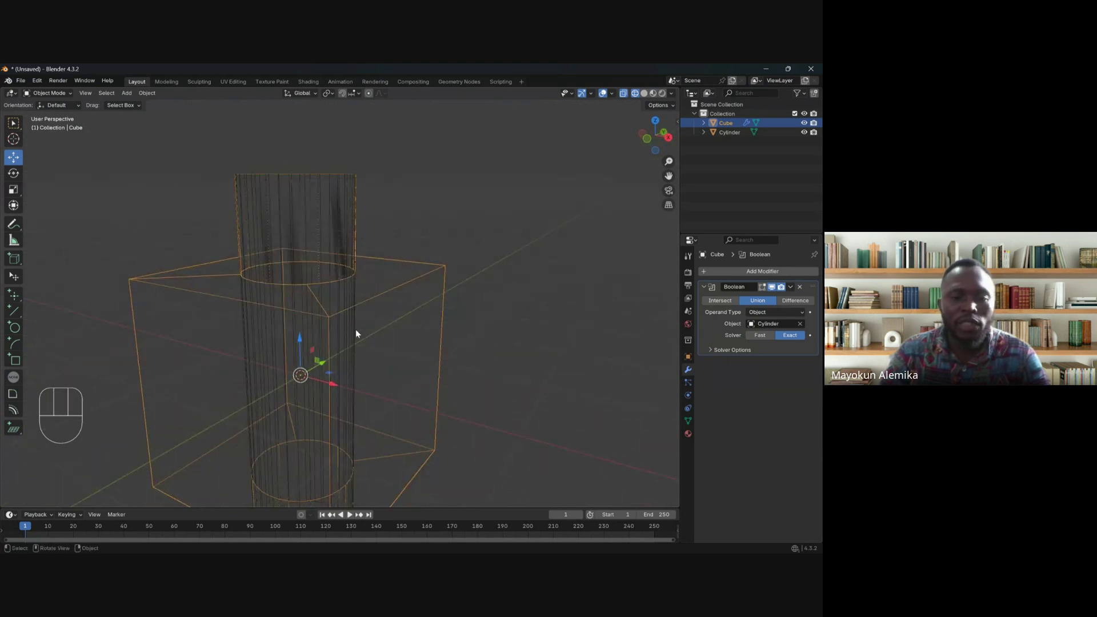
{"action": "middle_click_drag", "start_coordinate": [325, 391], "coordinate": [379, 309], "text": "shift"}
{"action": "middle_click_drag", "start_coordinate": [531, 325], "coordinate": [501, 383], "text": "shift"}
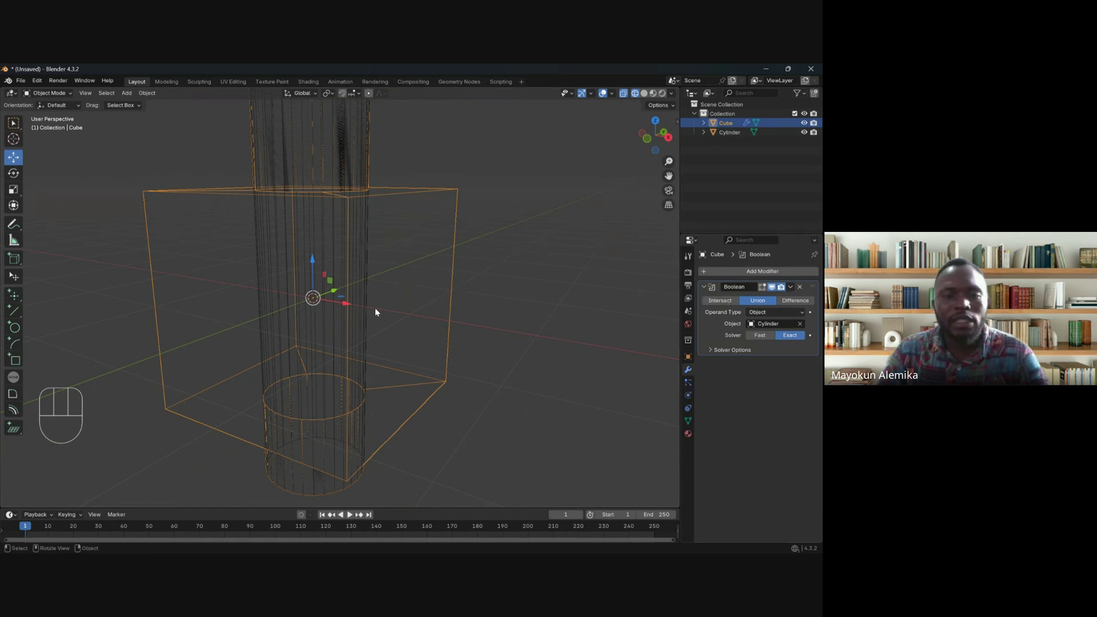
{"action": "middle_click_drag", "start_coordinate": [498, 297], "coordinate": [420, 330]}
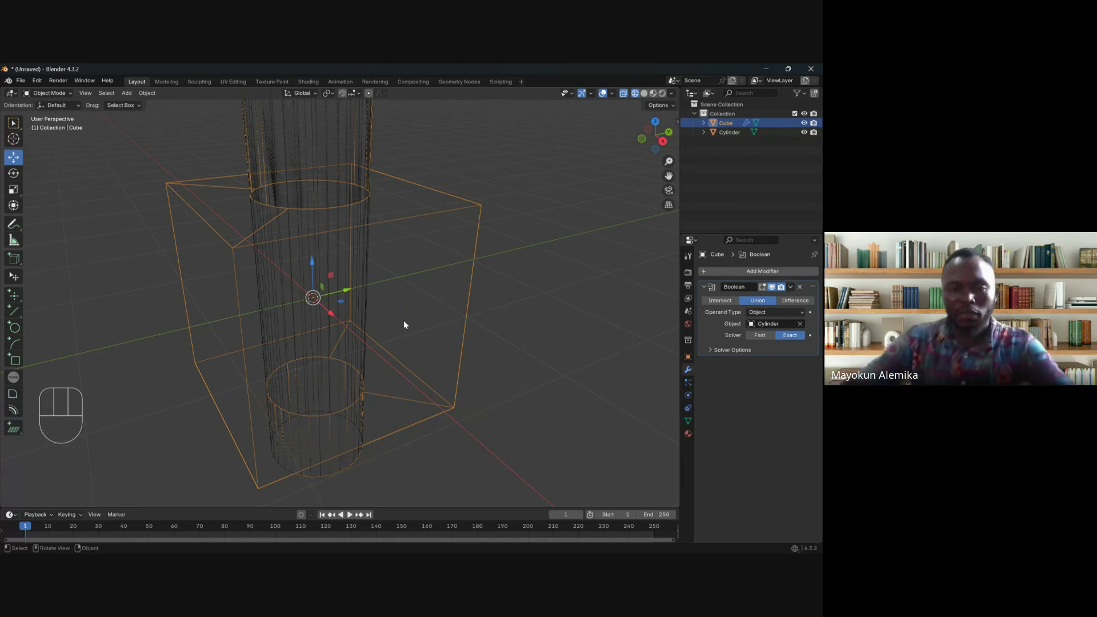
Step: Change the Boolean operation to Intersect and examine the volume shared by the cube and cylinder
{"action": "left_click", "coordinate": [721, 301]}
{"action": "left_click_drag", "start_coordinate": [381, 289], "coordinate": [429, 263]}
{"action": "middle_click_drag", "start_coordinate": [430, 267], "coordinate": [307, 276]}
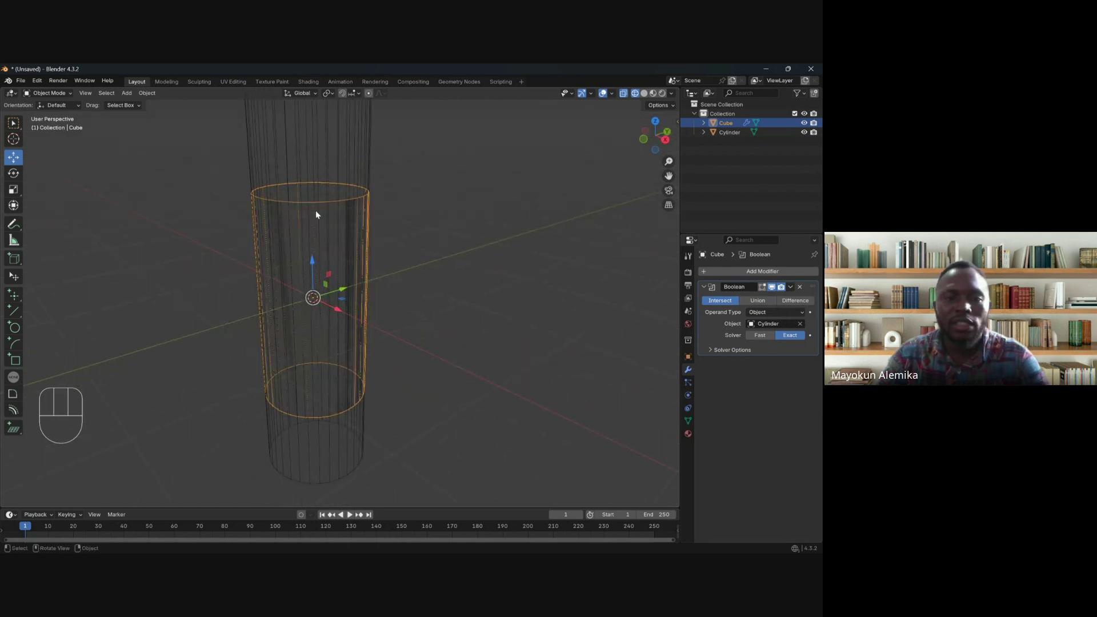
{"action": "scroll", "coordinate": [319, 238], "scroll_direction": "down", "scroll_amount": 5}
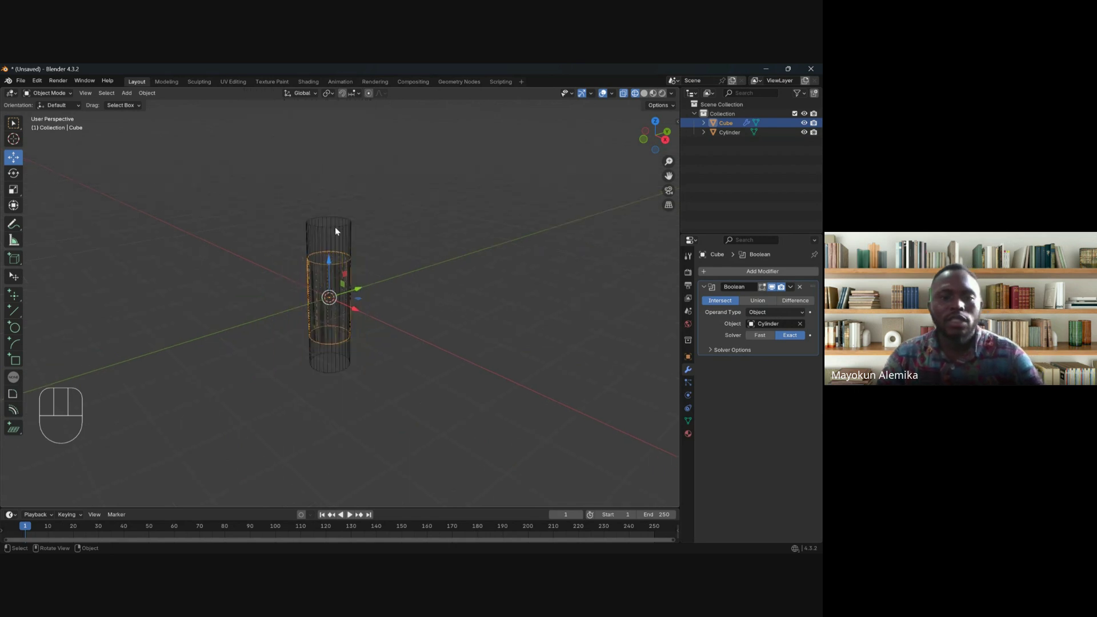
Step: Rotate the cylinder freely in the front view, then further about the global Z axis
{"action": "left_click", "coordinate": [335, 224]}
{"action": "key", "text": "KP_1"}
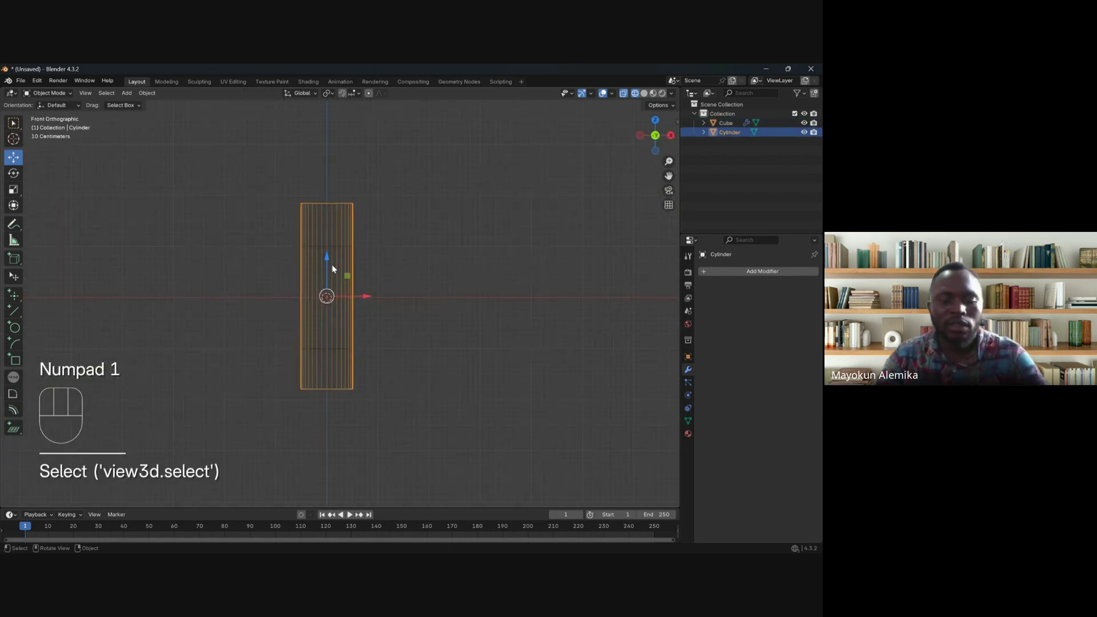
{"action": "key", "text": "r"}
{"action": "left_click", "coordinate": [384, 341]}
{"action": "middle_click_drag", "start_coordinate": [384, 341], "coordinate": [355, 369]}
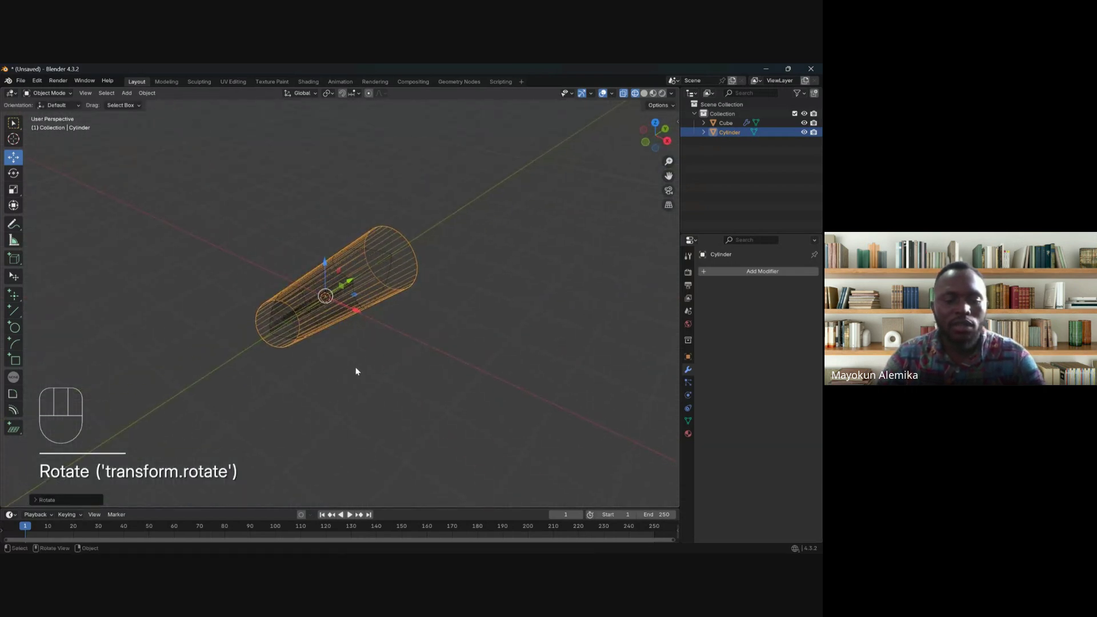
{"action": "key", "text": "r"}
{"action": "key", "text": "z"}
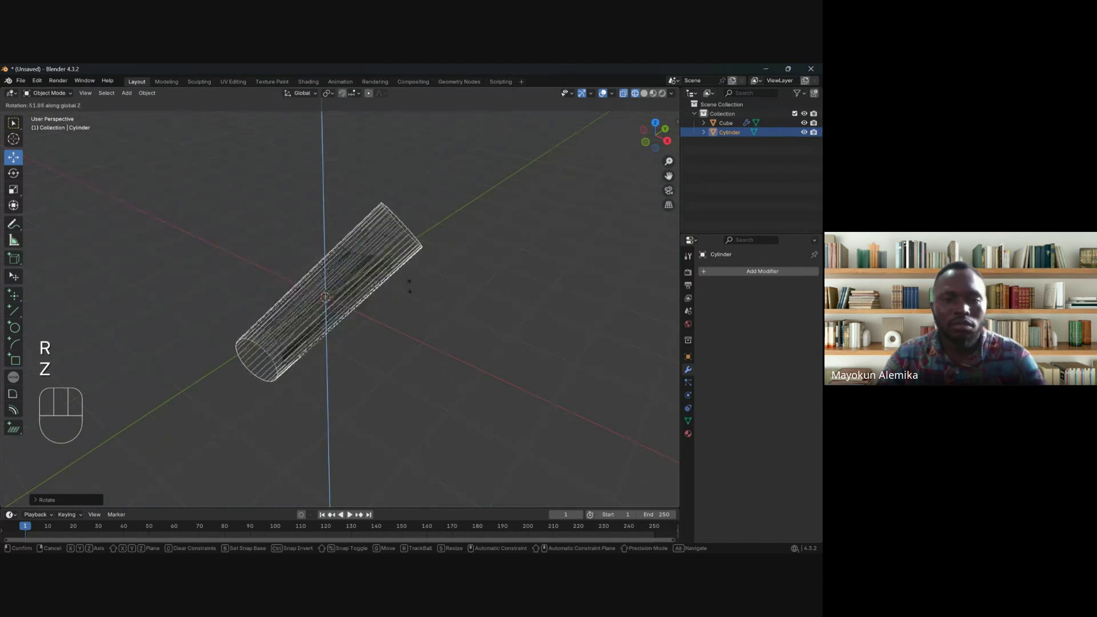
{"action": "left_click", "coordinate": [414, 301]}
{"action": "mouse_move", "coordinate": [413, 302]}
{"action": "middle_mouse_down"}
{"action": "mouse_move", "coordinate": [372, 311]}
{"action": "mouse_move", "coordinate": [386, 304]}
{"action": "middle_mouse_up"}
Step: Switch the viewport to Solid shading and select the cube's intersected shape
{"action": "key", "text": "z"}
{"action": "left_click", "coordinate": [383, 331]}
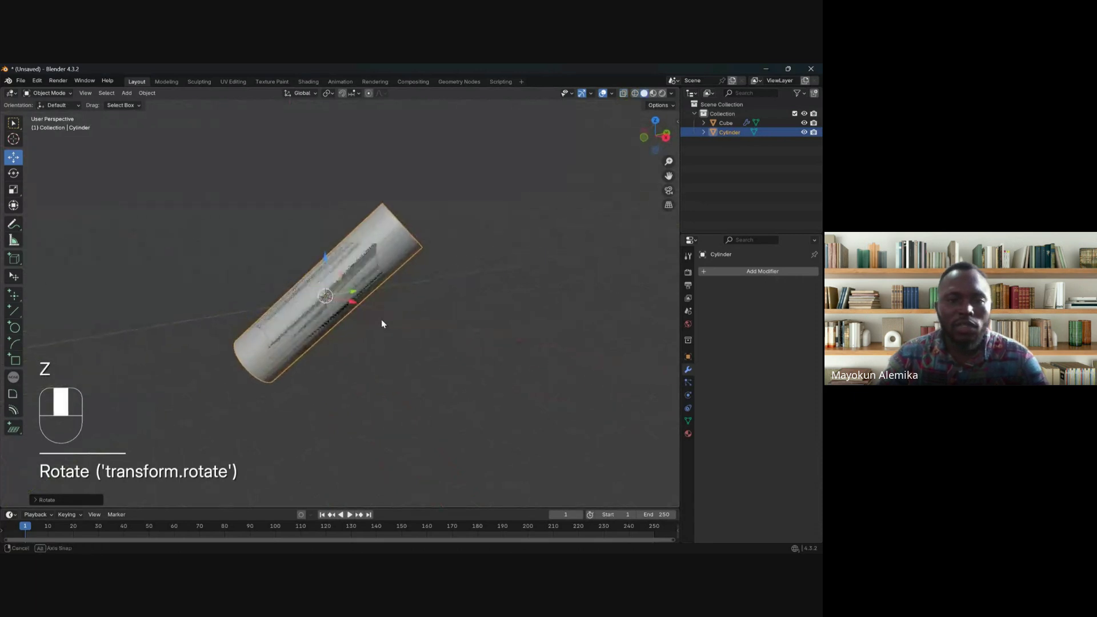
{"action": "left_click", "coordinate": [344, 269]}
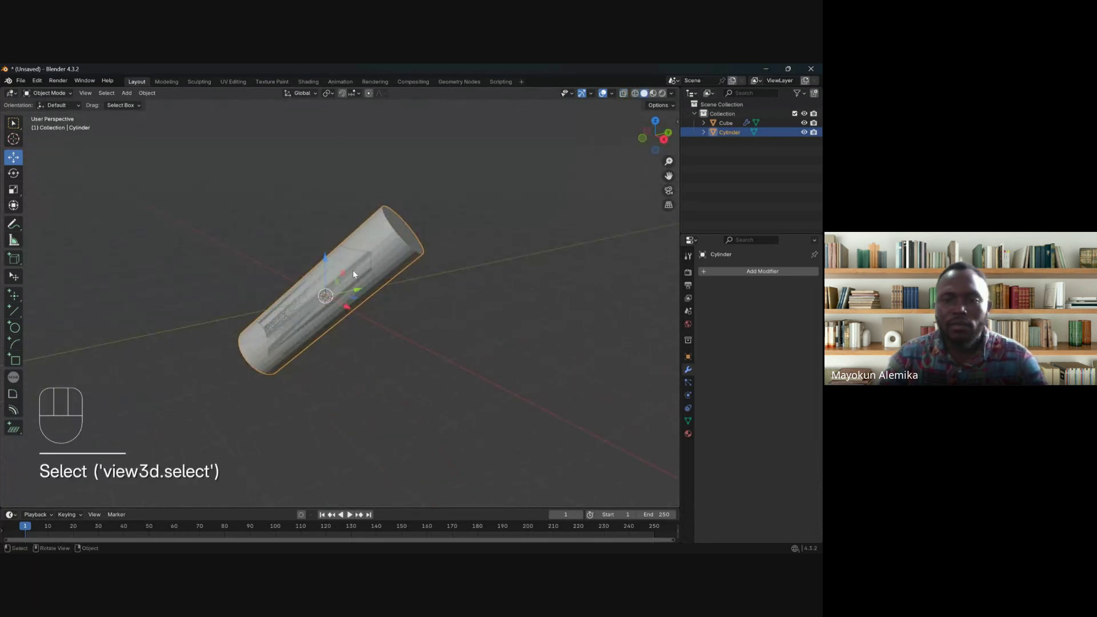
{"action": "left_click", "coordinate": [354, 272]}
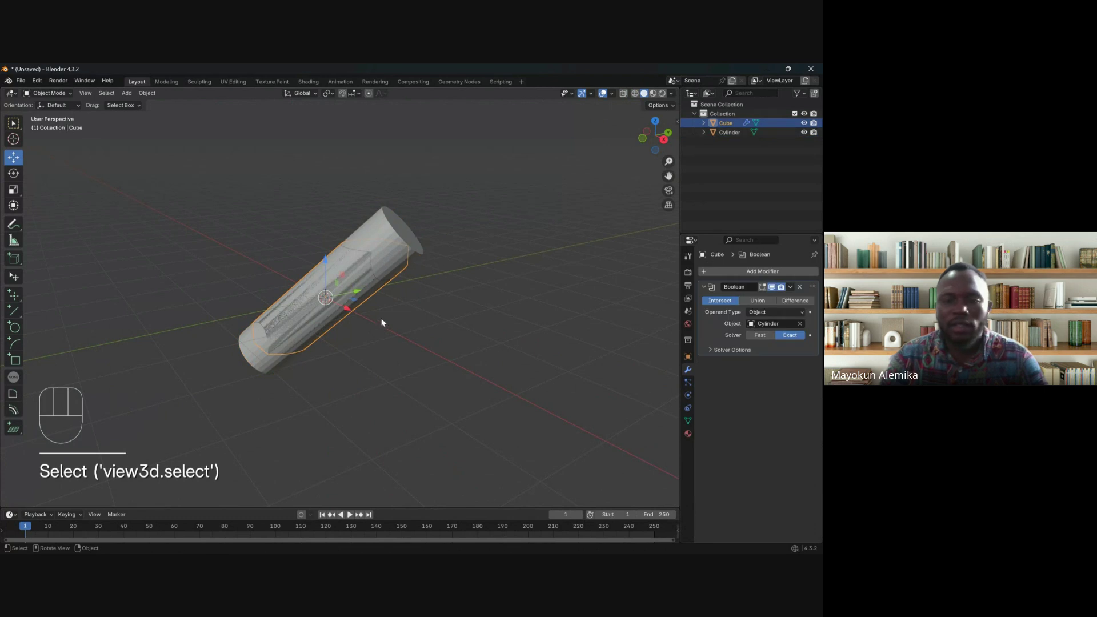
Step: Apply the cube's Intersect Boolean modifier and delete the cylinder
{"action": "left_click", "coordinate": [790, 287]}
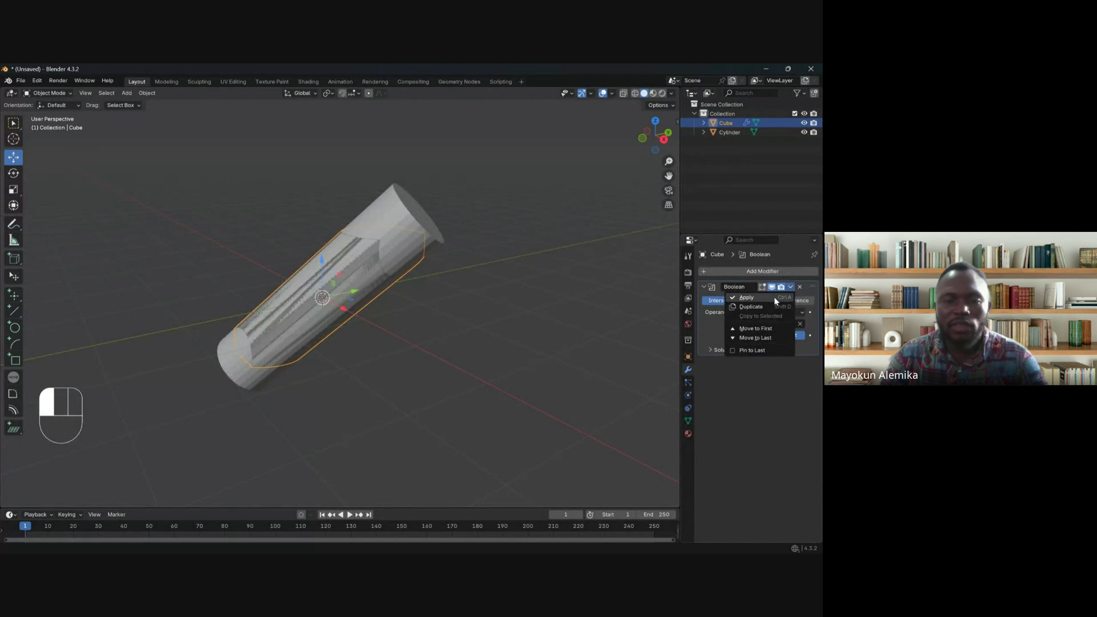
{"action": "left_click", "coordinate": [773, 296]}
{"action": "left_click", "coordinate": [404, 222]}
{"action": "key", "text": "x"}
{"action": "left_click", "coordinate": [441, 244]}
{"action": "middle_click_drag", "start_coordinate": [442, 248], "coordinate": [424, 341]}
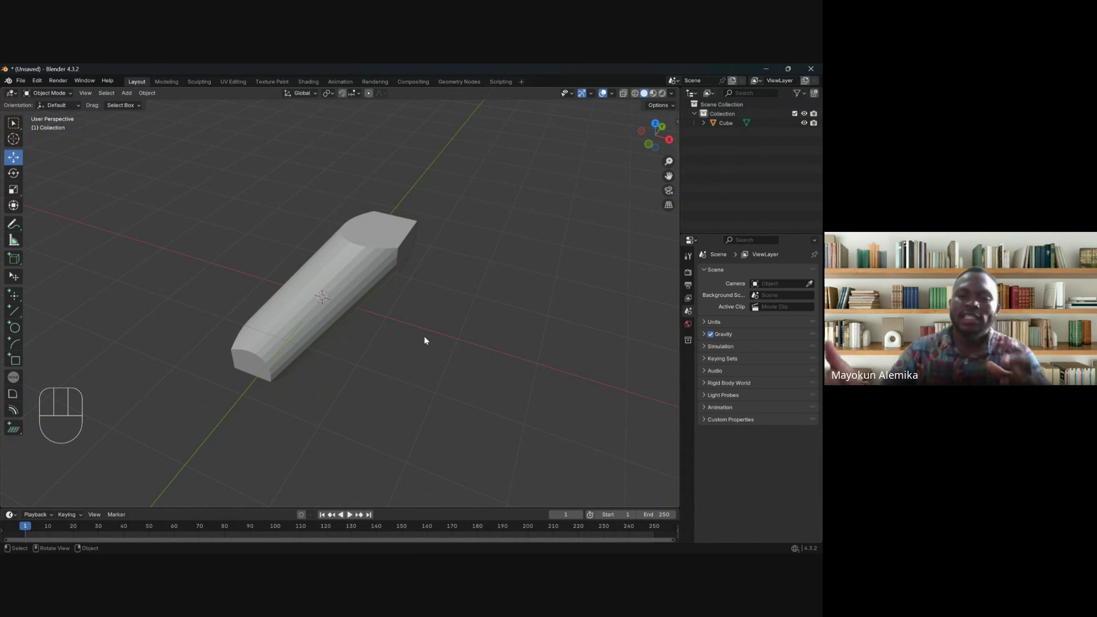
Step: Examine the remaining intersected solid and its cut ends from several angles
{"action": "scroll", "coordinate": [379, 255], "scroll_direction": "up", "scroll_amount": 3}
{"action": "middle_click_drag", "start_coordinate": [380, 255], "coordinate": [476, 380]}
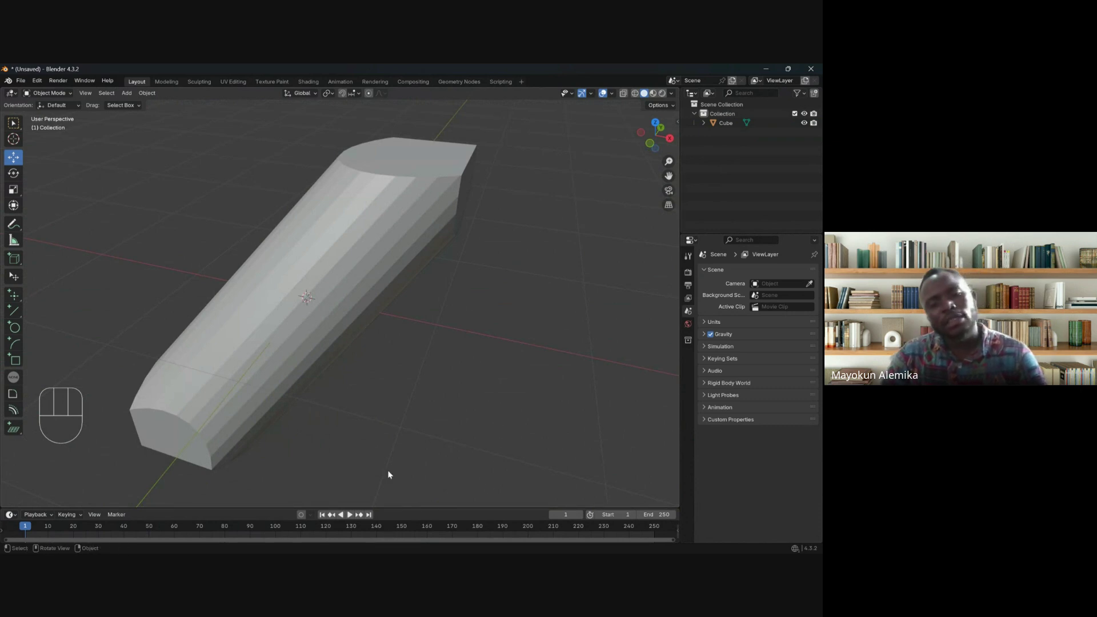
{"action": "scroll", "coordinate": [399, 416], "scroll_direction": "down", "scroll_amount": 2}
{"action": "scroll", "coordinate": [398, 416], "scroll_direction": "up", "scroll_amount": 2}
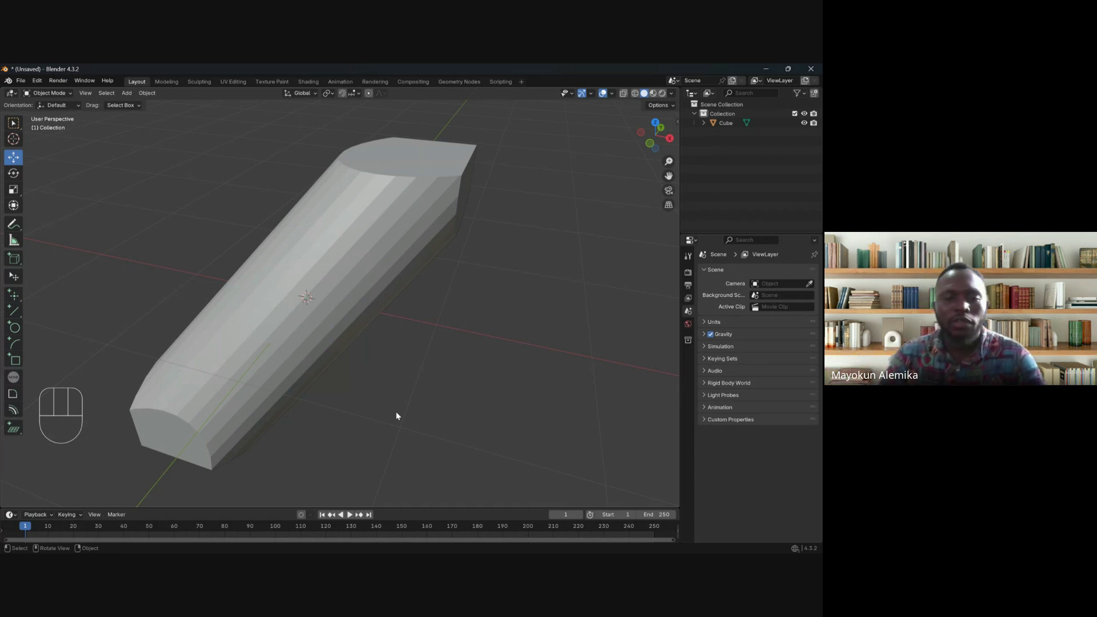
{"action": "middle_click_drag", "start_coordinate": [446, 443], "coordinate": [409, 406]}
{"action": "left_click", "coordinate": [328, 297]}
{"action": "middle_click_drag", "start_coordinate": [328, 297], "coordinate": [379, 375]}
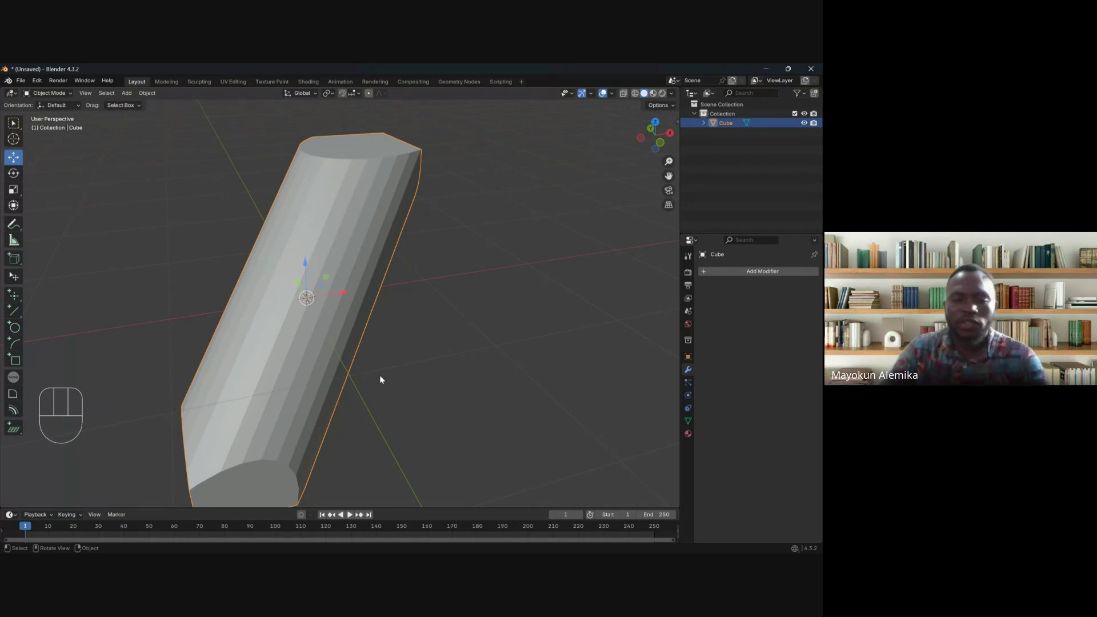
{"action": "scroll", "coordinate": [440, 340], "scroll_direction": "down", "scroll_amount": 2}
{"action": "middle_click_drag", "start_coordinate": [440, 340], "coordinate": [395, 313]}
{"action": "scroll", "coordinate": [368, 261], "scroll_direction": "up", "scroll_amount": 4}
{"action": "scroll", "coordinate": [395, 312], "scroll_direction": "down", "scroll_amount": 2}
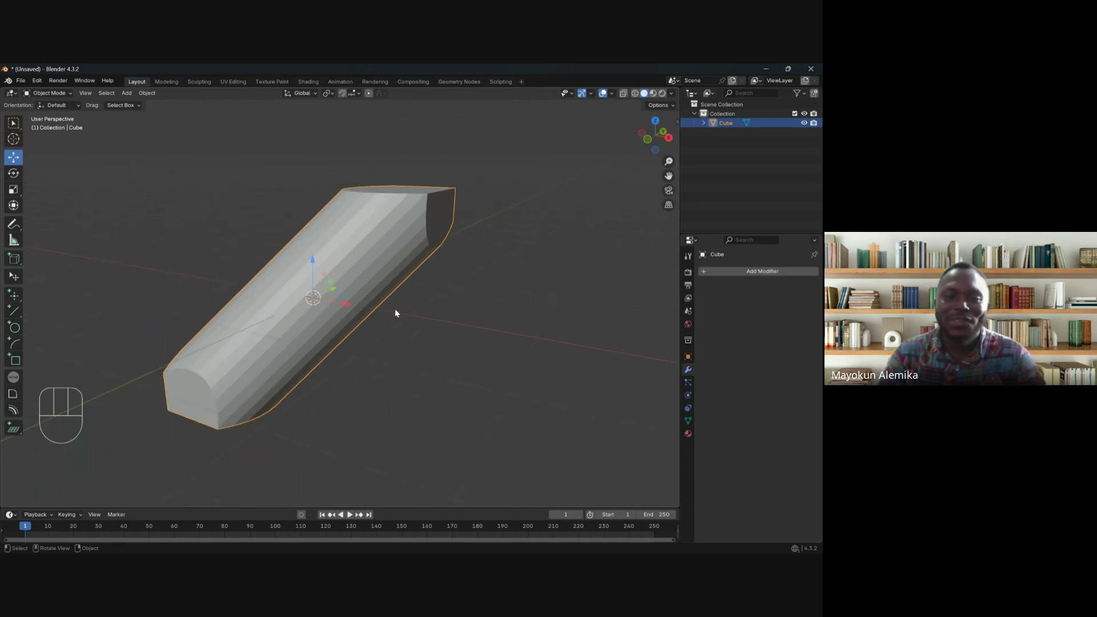
{"action": "middle_click_drag", "start_coordinate": [271, 335], "coordinate": [476, 363]}
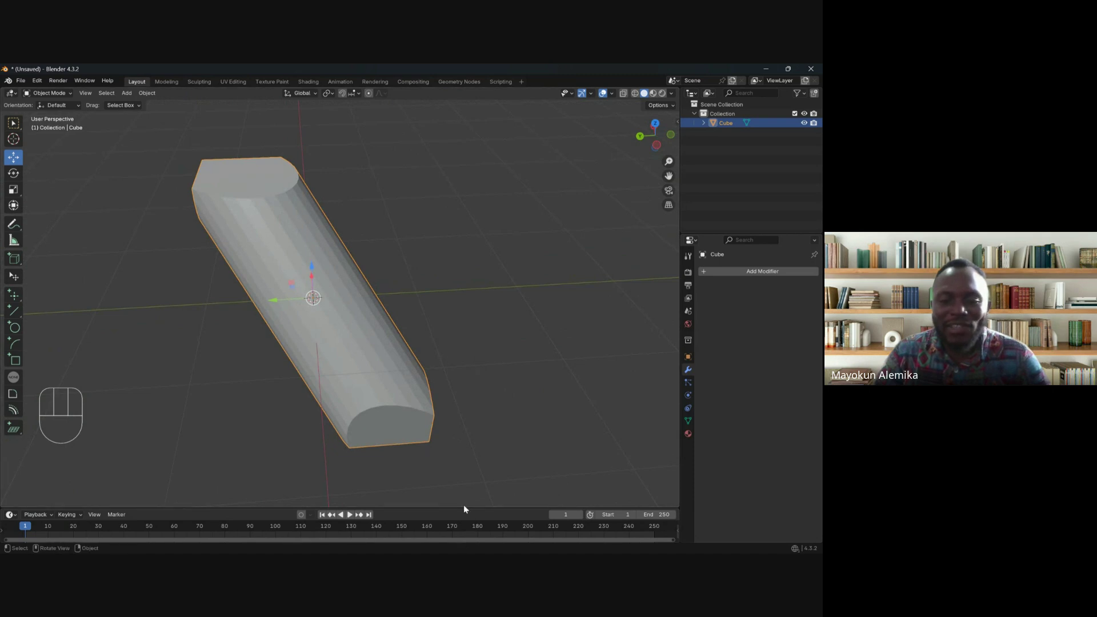
Step: Undo the recent changes back to the upright cylinder and the cube's Union Boolean
{"action": "key", "text": "ctrl+z"}
{"action": "key", "text": "ctrl+z"}
{"action": "key", "text": "ctrl+z"}
{"action": "key", "text": "ctrl+z"}
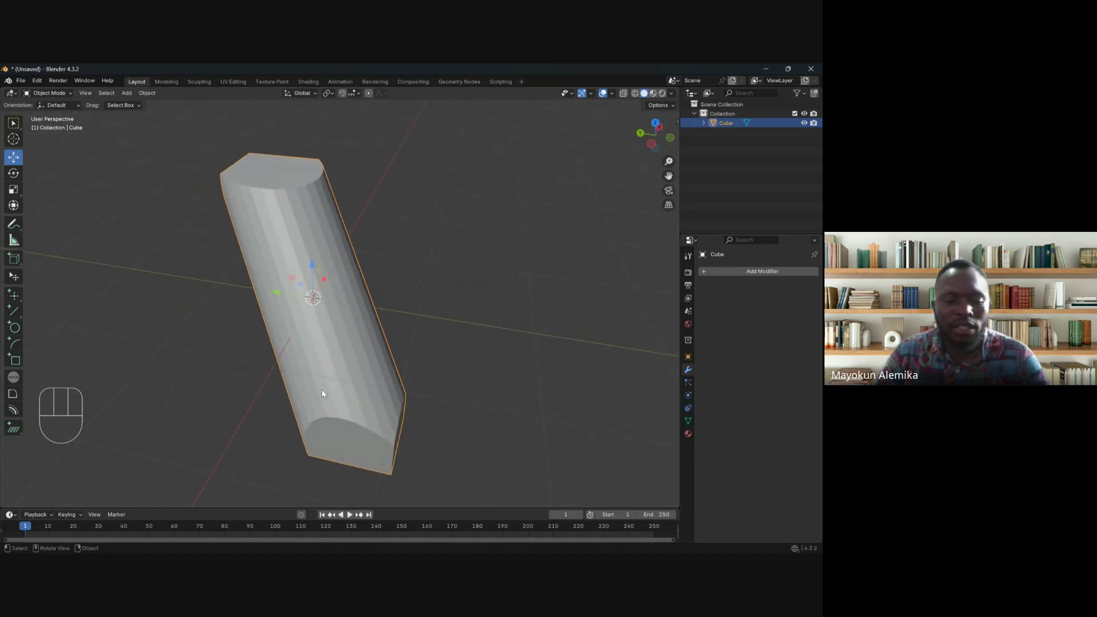
{"action": "key", "text": "ctrl+z"}
{"action": "key", "text": "ctrl+z"}
{"action": "middle_click_drag", "start_coordinate": [374, 329], "coordinate": [332, 342]}
{"action": "key", "text": "ctrl+z"}
{"action": "left_click", "coordinate": [331, 320]}
{"action": "key", "text": "ctrl+z"}
{"action": "key", "text": "ctrl+z"}
{"action": "key", "text": "ctrl+z"}
{"action": "key", "text": "ctrl+z"}
{"action": "key", "text": "ctrl+z"}
{"action": "key", "text": "ctrl+z"}
{"action": "key", "text": "ctrl+z"}
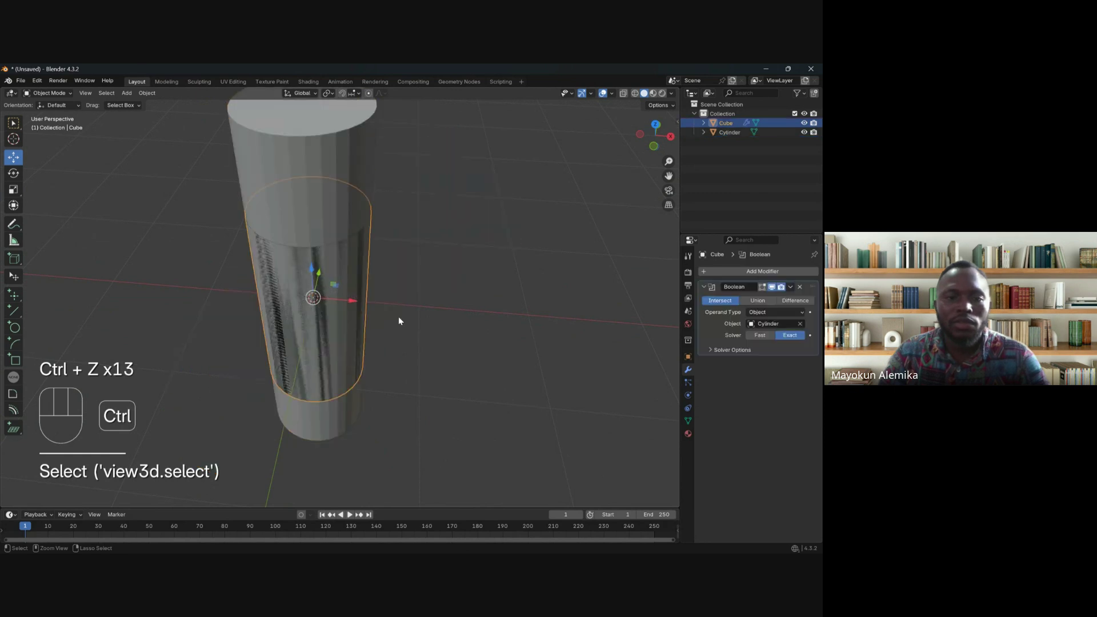
{"action": "middle_click_drag", "start_coordinate": [399, 318], "coordinate": [296, 272]}
{"action": "scroll", "coordinate": [254, 236], "scroll_direction": "down", "scroll_amount": 4}
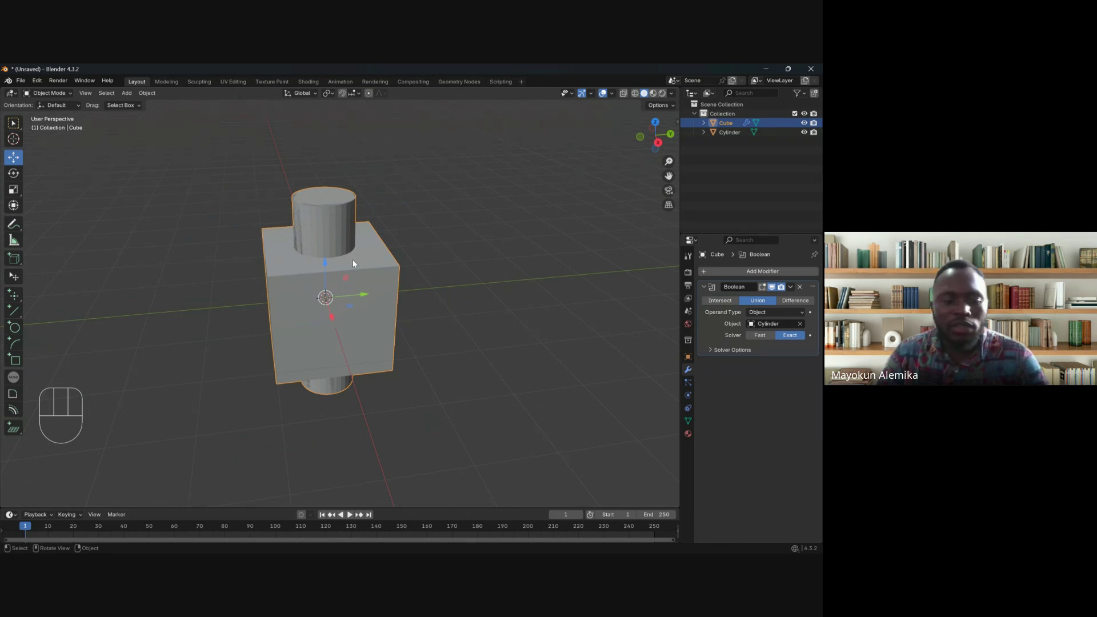
Step: Switch the viewport to Wireframe shading and set the Union Boolean's solver to Fast
{"action": "key", "text": "z"}
{"action": "left_click", "coordinate": [349, 278]}
{"action": "scroll", "coordinate": [356, 247], "scroll_direction": "up", "scroll_amount": 3}
{"action": "middle_click_drag", "start_coordinate": [355, 248], "coordinate": [351, 295], "text": "shift"}
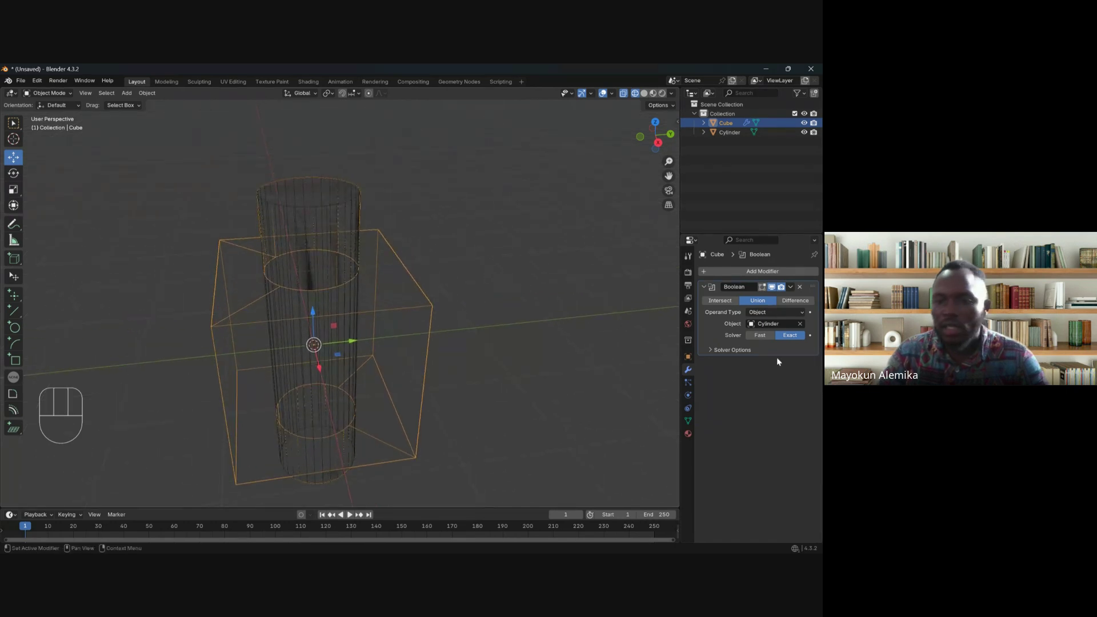
{"action": "left_click", "coordinate": [760, 335]}
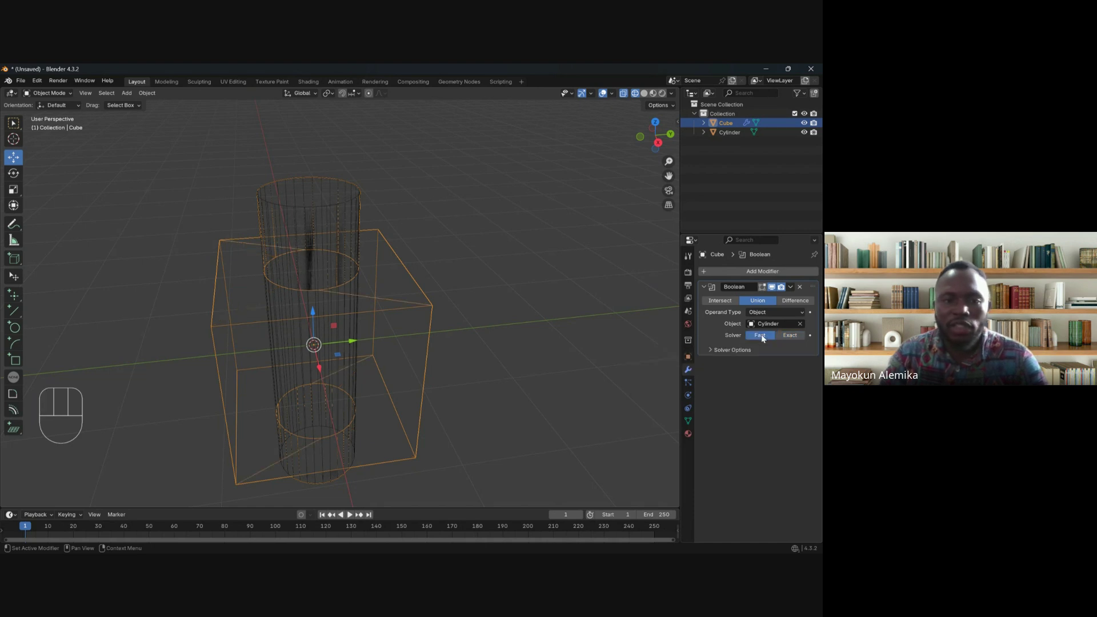
{"action": "scroll", "coordinate": [284, 318], "scroll_direction": "up", "scroll_amount": 5}
{"action": "scroll", "coordinate": [285, 311], "scroll_direction": "down", "scroll_amount": 5}
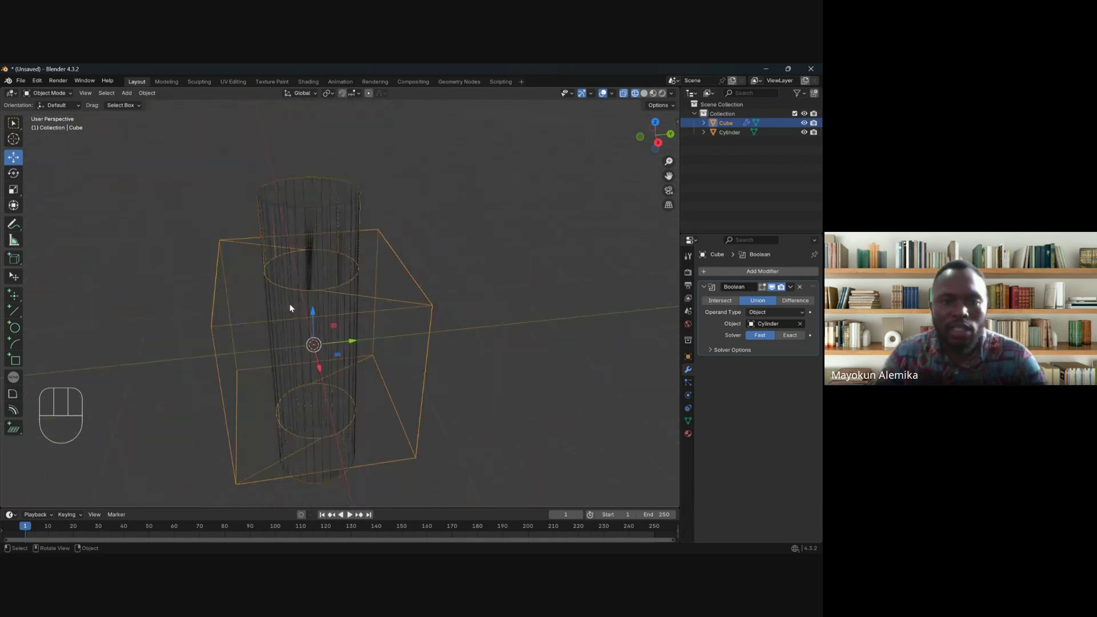
Step: Change the Boolean operation to Difference and compare the Fast solver's wireframe with the Exact solver's
{"action": "left_click", "coordinate": [795, 300]}
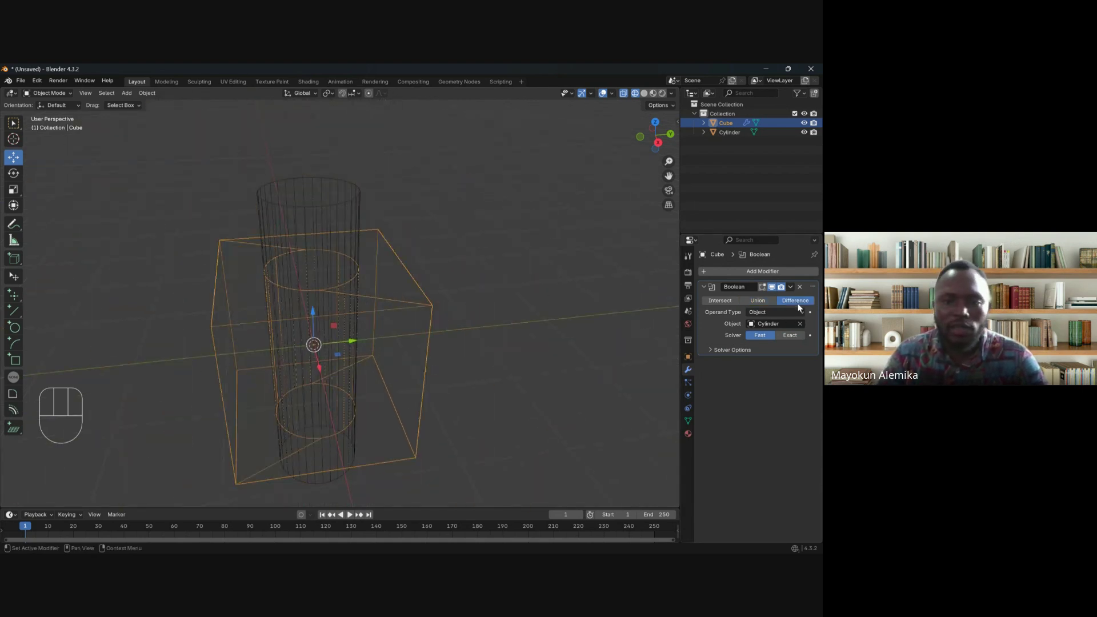
{"action": "scroll", "coordinate": [340, 327], "scroll_direction": "up", "scroll_amount": 3}
{"action": "middle_click_drag", "start_coordinate": [332, 362], "coordinate": [435, 334], "text": "shift"}
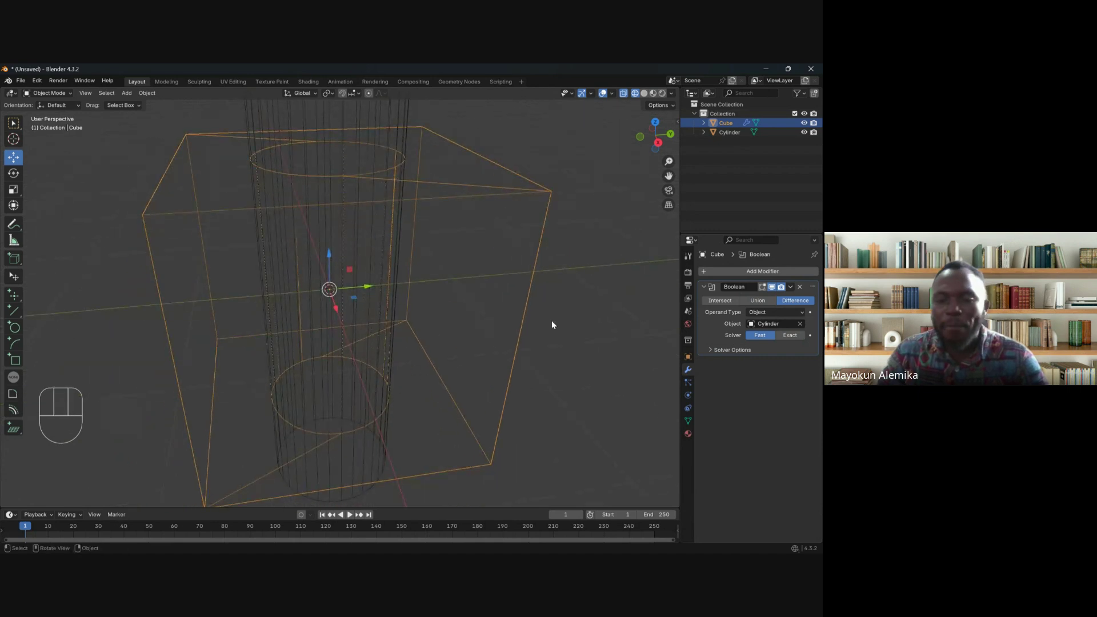
{"action": "scroll", "coordinate": [286, 286], "scroll_direction": "down", "scroll_amount": 2}
{"action": "left_click", "coordinate": [791, 336]}
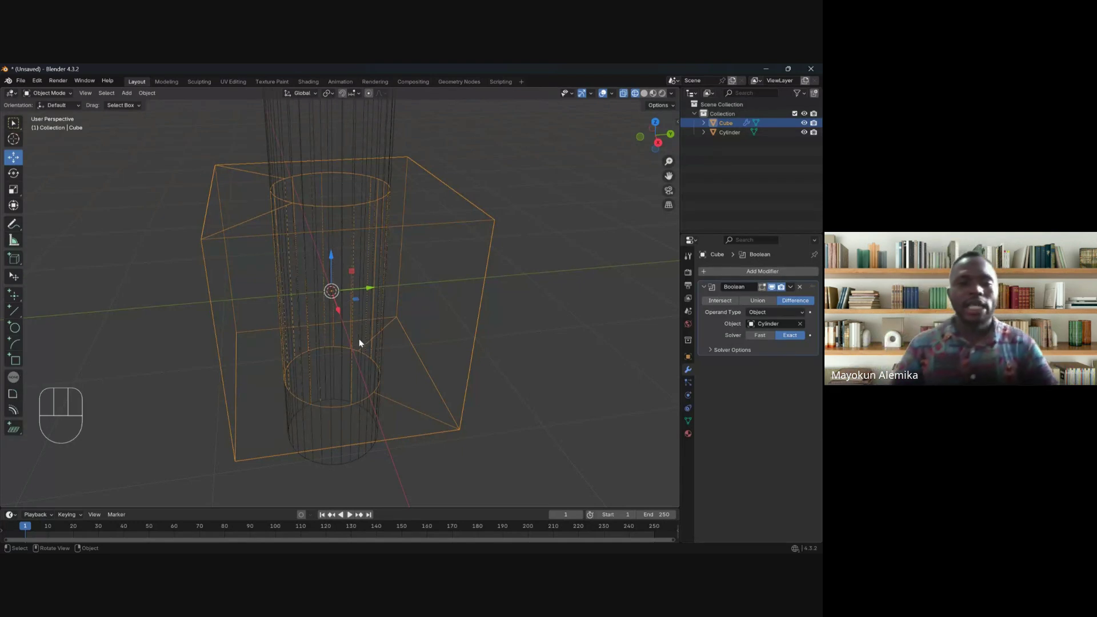
{"action": "middle_click_drag", "start_coordinate": [364, 293], "coordinate": [370, 322], "text": "shift"}
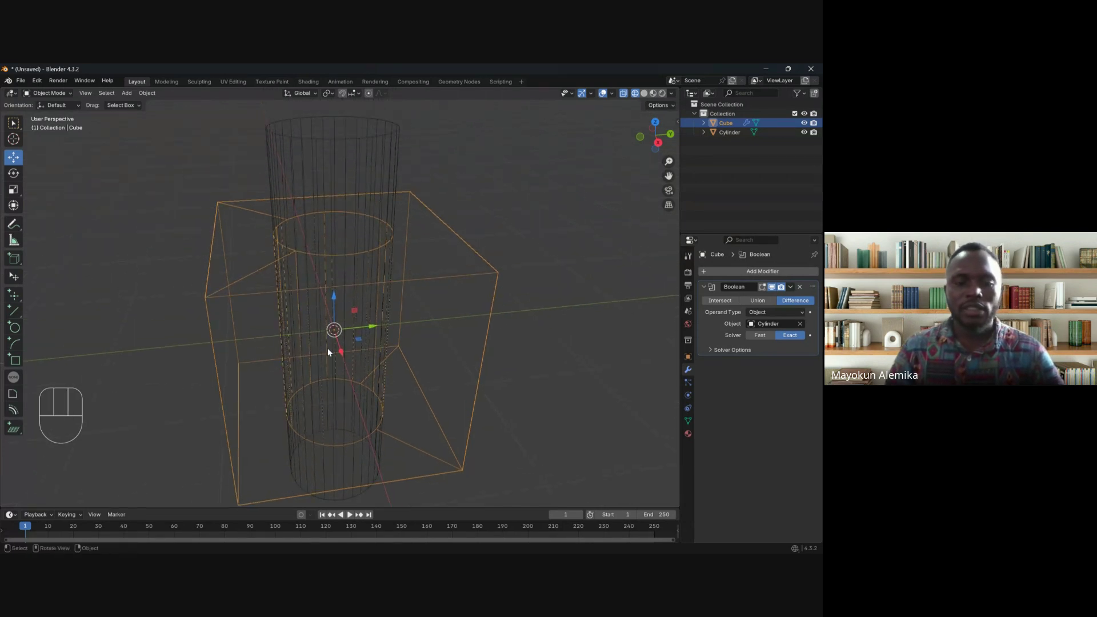
{"action": "middle_click_drag", "start_coordinate": [286, 348], "coordinate": [339, 339]}
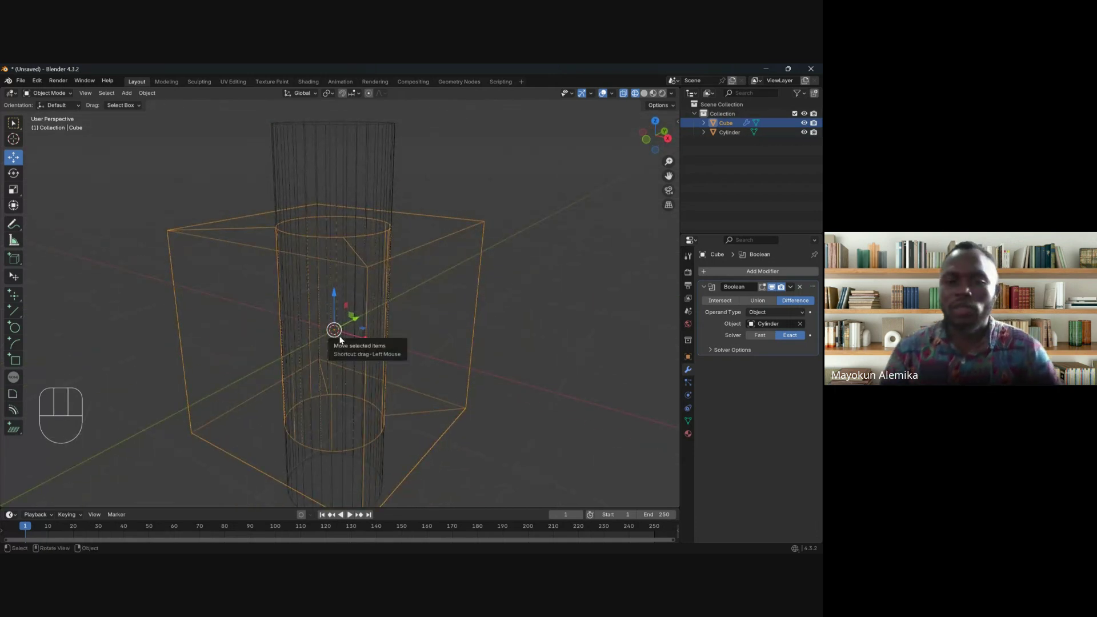
{"action": "left_click", "coordinate": [744, 275]}
{"action": "mouse_move", "coordinate": [731, 310]}
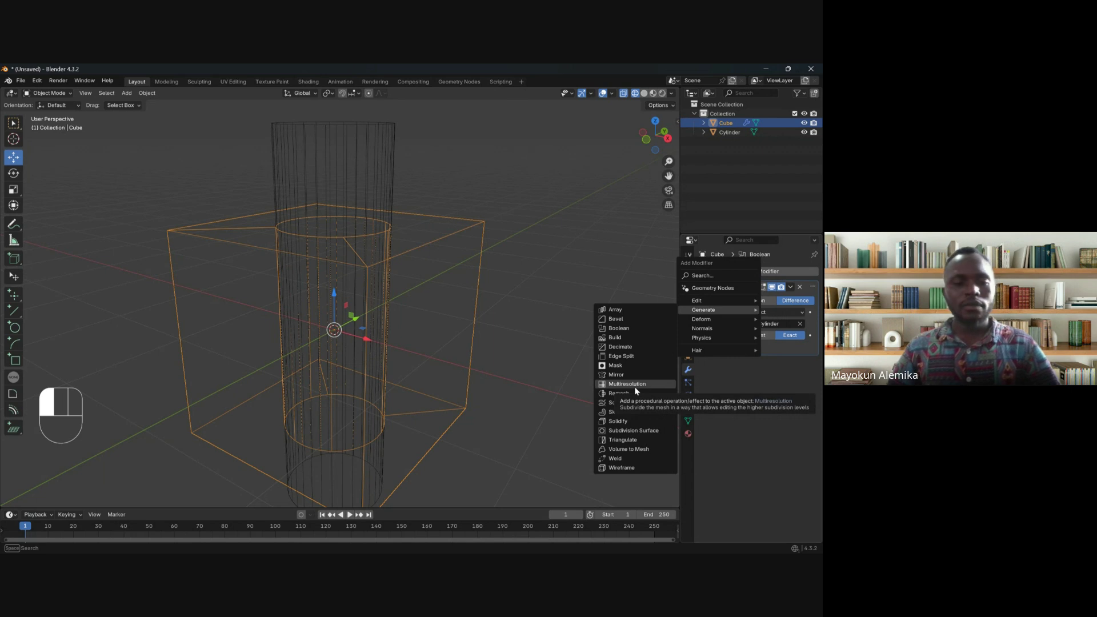
{"action": "mouse_move", "coordinate": [636, 389]}
{"action": "left_mouse_down"}
{"action": "mouse_move", "coordinate": [518, 296]}
{"action": "mouse_move", "coordinate": [502, 240]}
{"action": "left_mouse_up"}
Step: Return the viewport to Solid shading and remove the Boolean modifier from the cube
{"action": "key", "text": "z"}
{"action": "left_click", "coordinate": [622, 227]}
{"action": "mouse_move", "coordinate": [481, 258]}
{"action": "middle_mouse_down", "text": "shift"}
{"action": "mouse_move", "coordinate": [467, 284]}
{"action": "mouse_move", "coordinate": [357, 276]}
{"action": "middle_mouse_up", "text": "shift"}
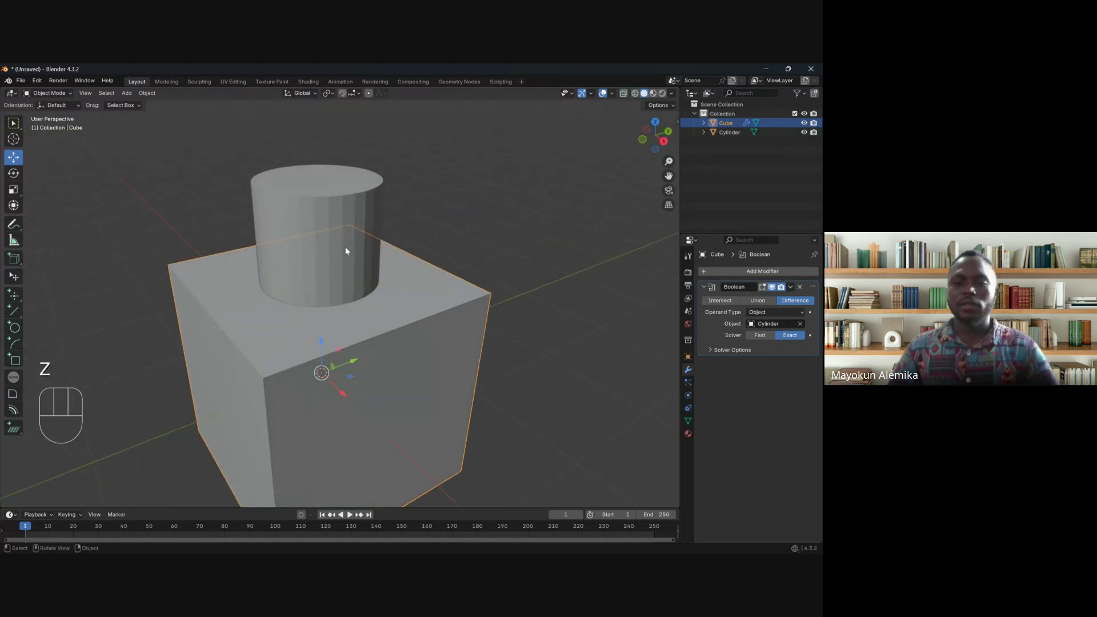
{"action": "left_click", "coordinate": [799, 287]}
Step: Move the cylinder out of the cube so it stands separately beside it
{"action": "left_click", "coordinate": [340, 209]}
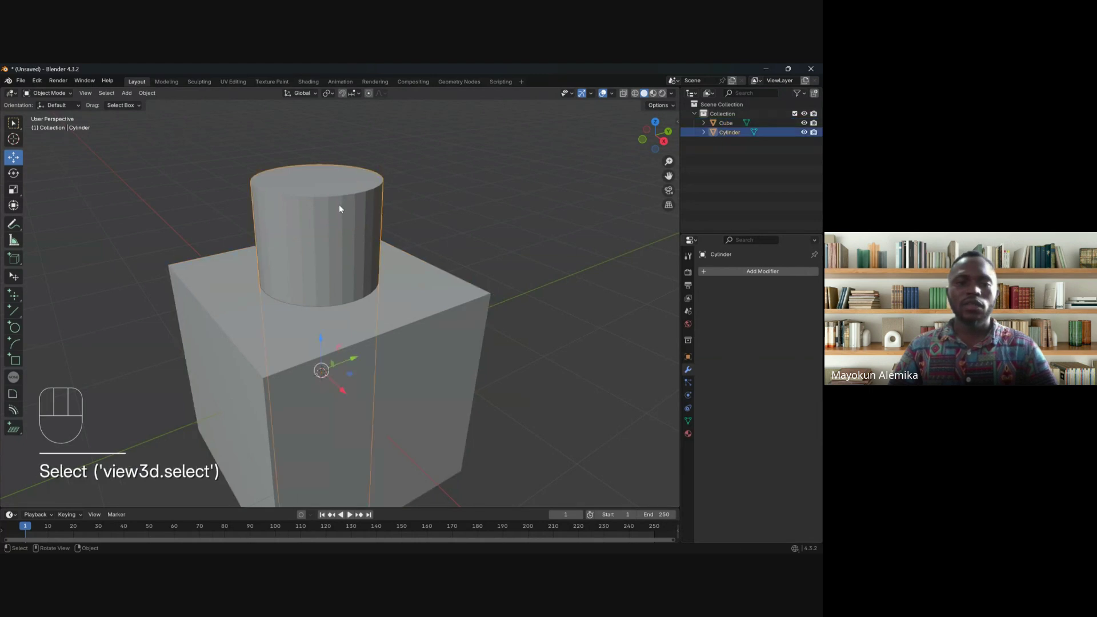
{"action": "key", "text": "g"}
{"action": "left_click", "coordinate": [625, 240]}
{"action": "middle_click_drag", "start_coordinate": [625, 240], "coordinate": [402, 257], "text": "shift"}
{"action": "scroll", "coordinate": [403, 257], "scroll_direction": "down", "scroll_amount": 3}
{"action": "middle_click_drag", "start_coordinate": [313, 292], "coordinate": [421, 331], "text": "shift"}
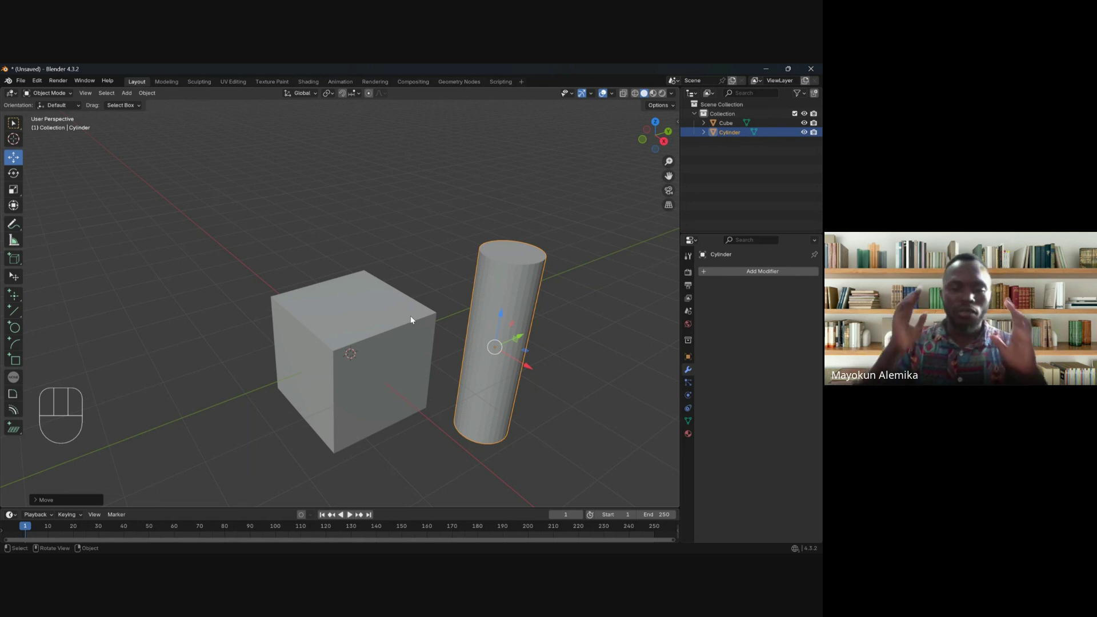
{"action": "middle_click_drag", "start_coordinate": [471, 306], "coordinate": [412, 328], "text": "shift"}
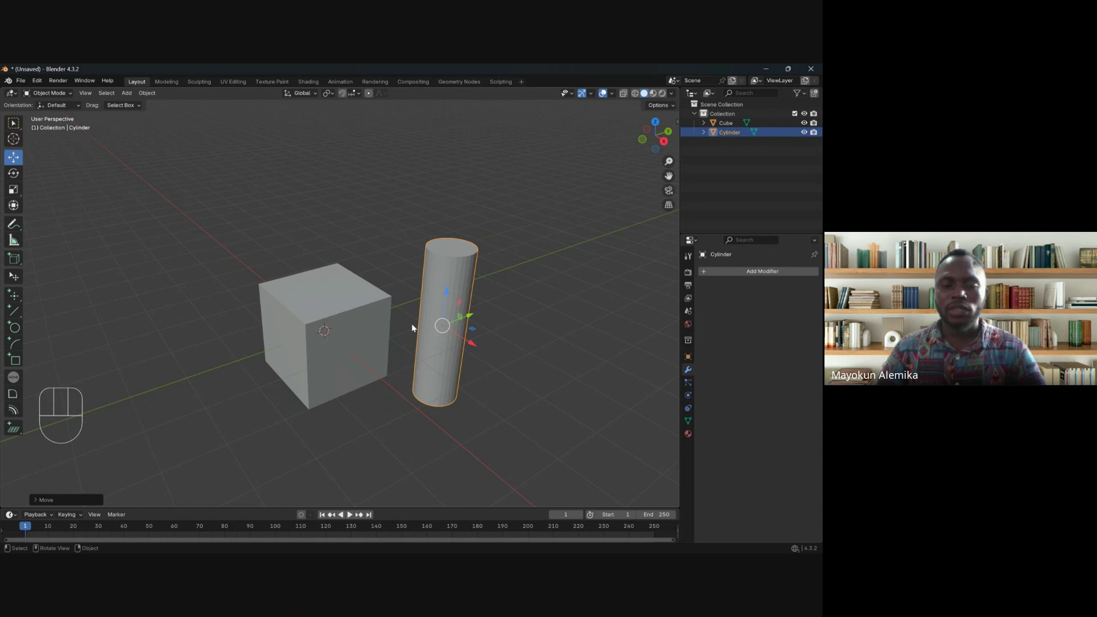
Step: Switch the viewport to Material Preview shading and add a new material to the cylinder
{"action": "left_click", "coordinate": [330, 326]}
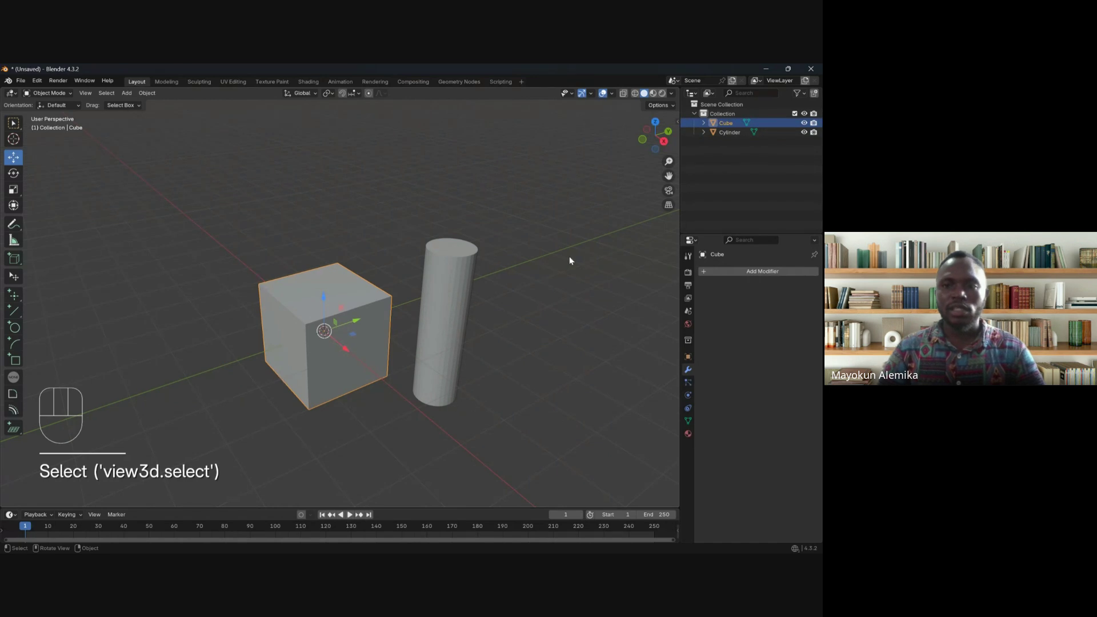
{"action": "left_click", "coordinate": [653, 93]}
{"action": "left_click", "coordinate": [465, 281]}
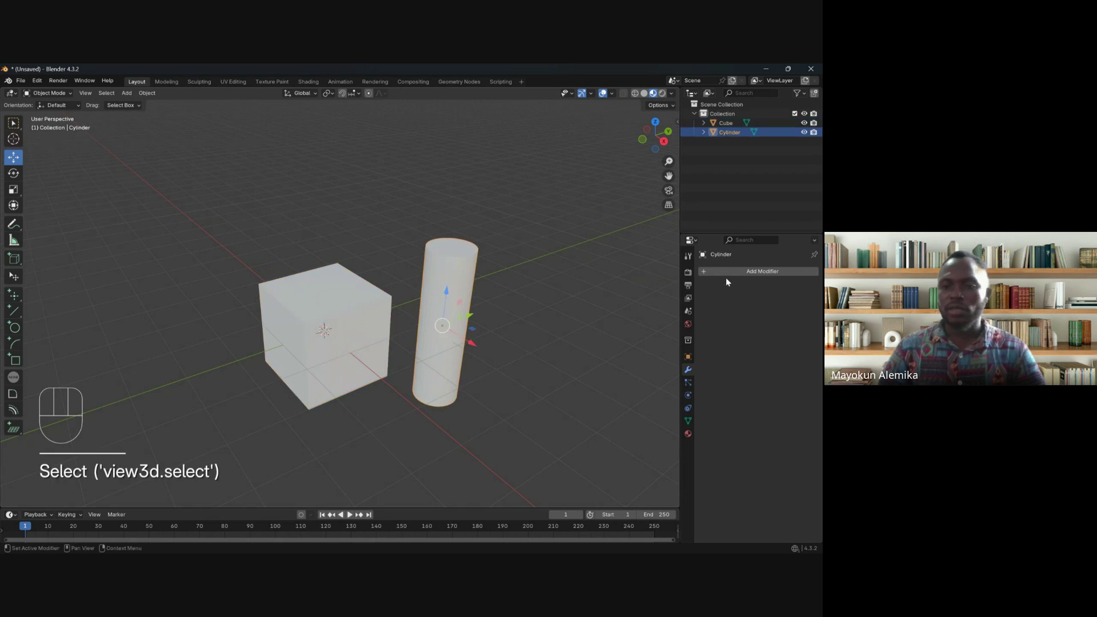
{"action": "left_click", "coordinate": [687, 433]}
{"action": "left_click", "coordinate": [762, 311]}
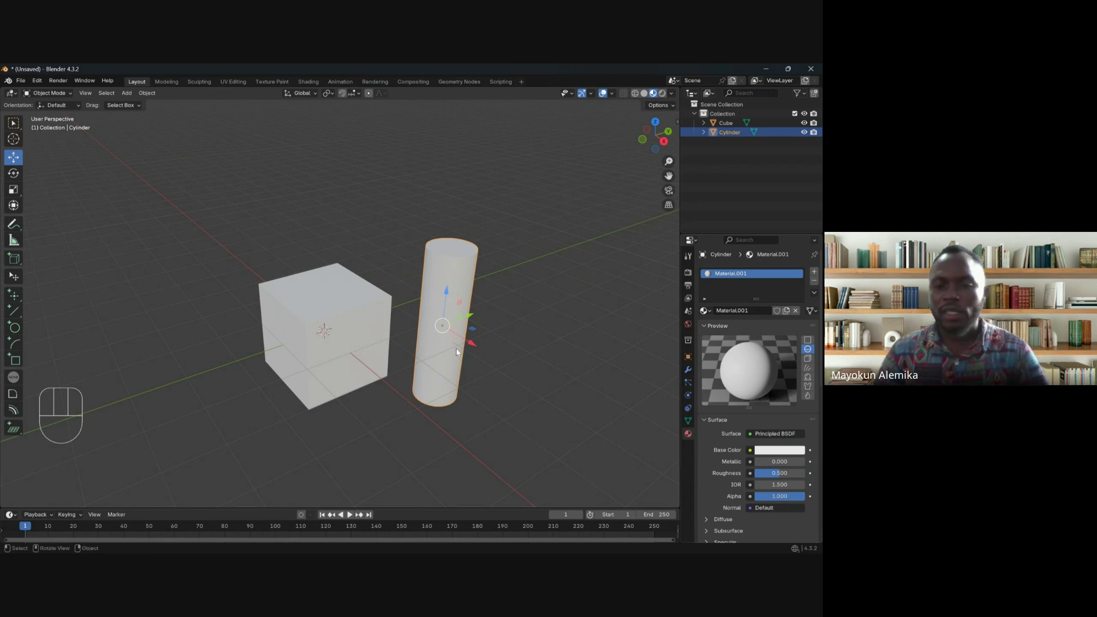
Step: Set the base color of the cylinder's material to a saturated pink
{"action": "scroll", "coordinate": [385, 361], "scroll_direction": "up", "scroll_amount": 3}
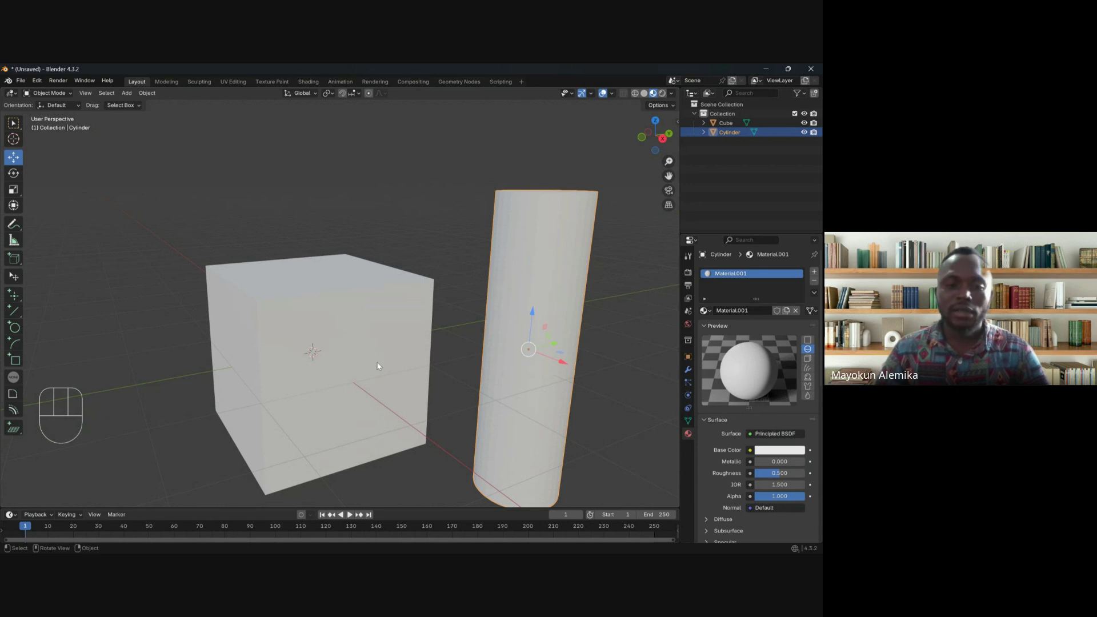
{"action": "middle_click_drag", "start_coordinate": [370, 363], "coordinate": [351, 393]}
{"action": "left_click", "coordinate": [319, 355]}
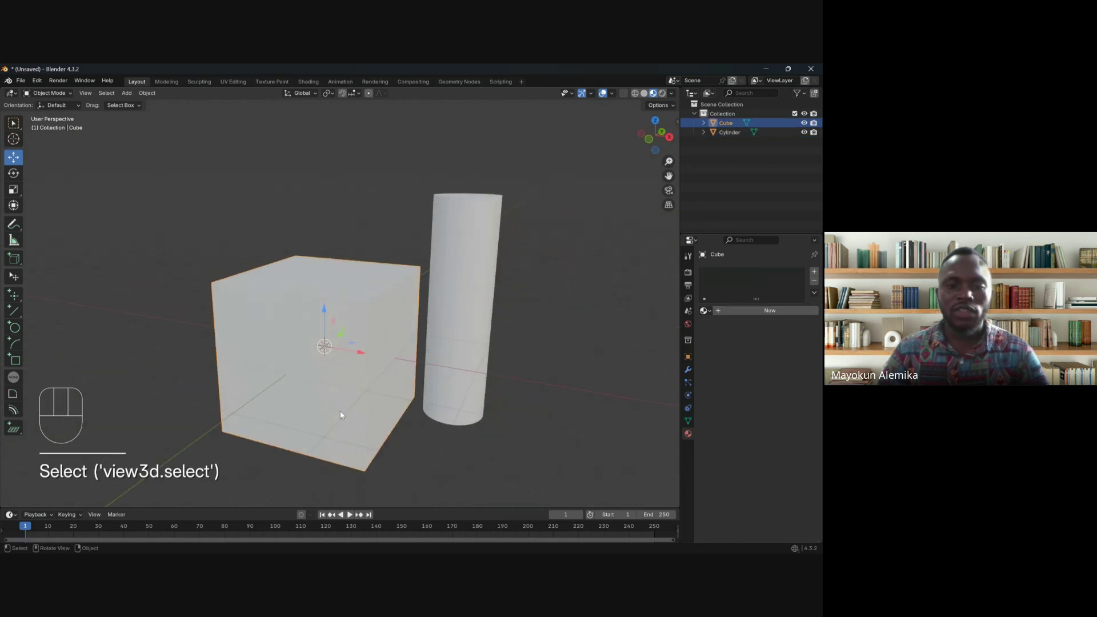
{"action": "middle_click_drag", "start_coordinate": [416, 370], "coordinate": [383, 366]}
{"action": "middle_click_drag", "start_coordinate": [385, 328], "coordinate": [369, 335]}
{"action": "middle_click_drag", "start_coordinate": [419, 372], "coordinate": [518, 337]}
{"action": "left_click", "coordinate": [518, 337]}
{"action": "left_click", "coordinate": [771, 450]}
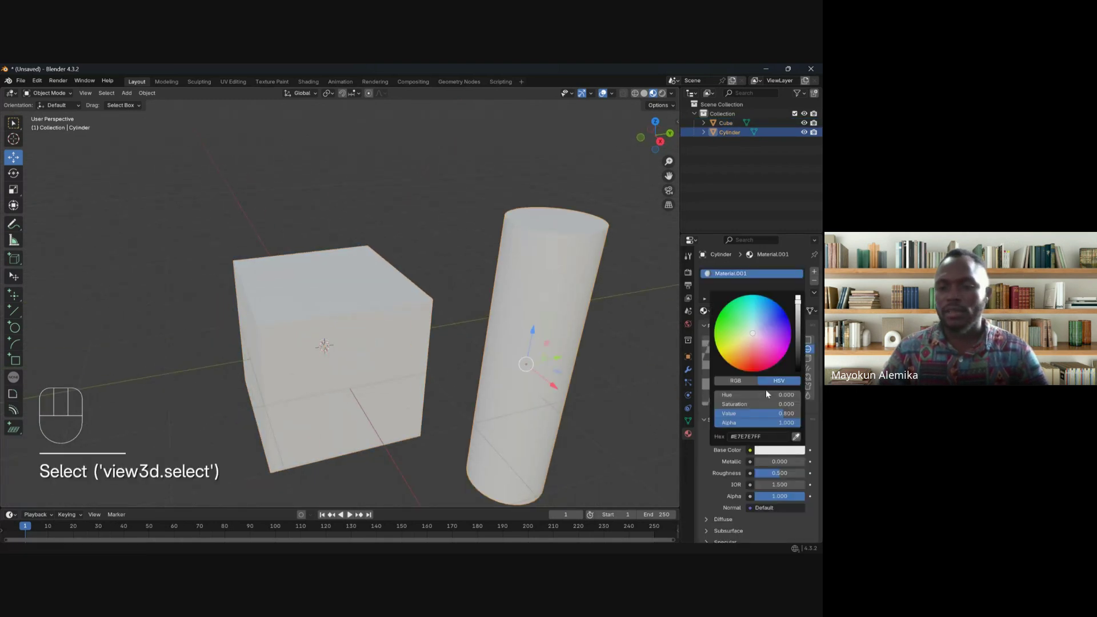
{"action": "left_click_drag", "start_coordinate": [781, 336], "coordinate": [770, 362]}
Step: Add a new material to the cube and set its base color to bright green (#00E772)
{"action": "left_click", "coordinate": [381, 370]}
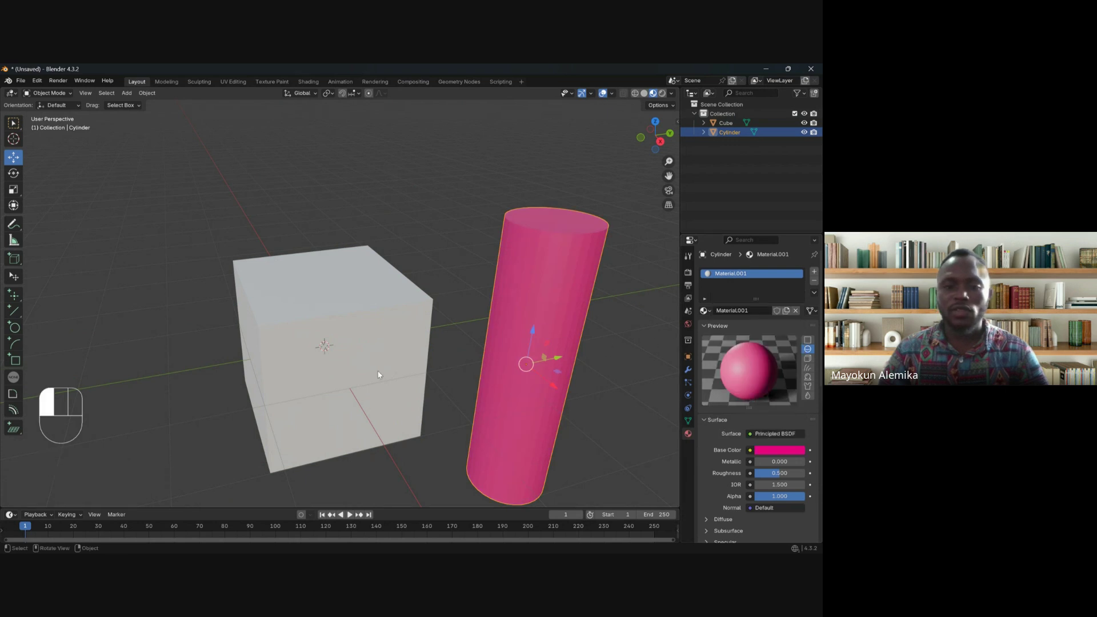
{"action": "left_click", "coordinate": [770, 310]}
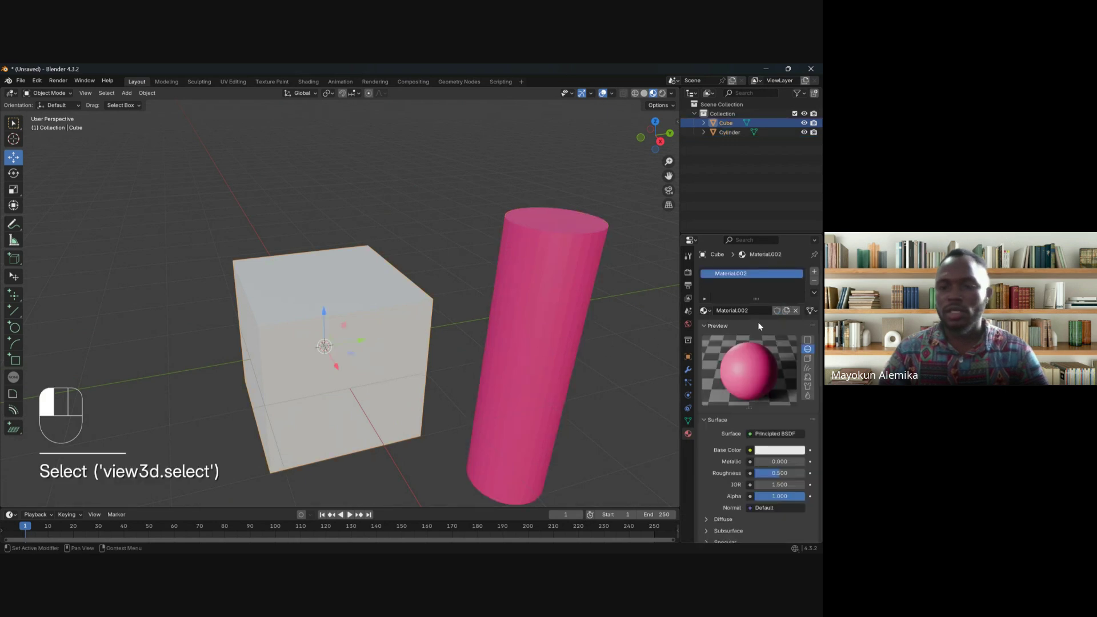
{"action": "left_click", "coordinate": [779, 450]}
{"action": "left_click_drag", "start_coordinate": [784, 341], "coordinate": [725, 309]}
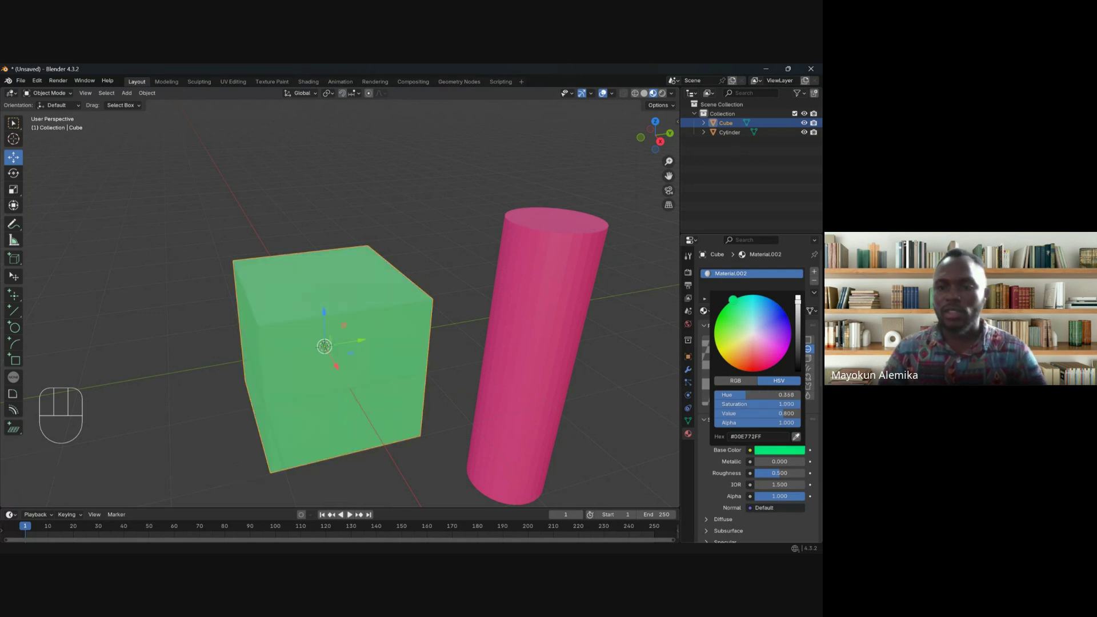
{"action": "scroll", "coordinate": [400, 279], "scroll_direction": "down", "scroll_amount": 3}
{"action": "left_click_drag", "start_coordinate": [324, 283], "coordinate": [268, 324], "text": "shift"}
{"action": "mouse_move", "coordinate": [269, 324]}
{"action": "middle_mouse_down"}
{"action": "mouse_move", "coordinate": [284, 325]}
{"action": "mouse_move", "coordinate": [297, 304]}
{"action": "mouse_move", "coordinate": [282, 315]}
{"action": "middle_mouse_up"}
{"action": "scroll", "coordinate": [284, 317], "scroll_direction": "up", "scroll_amount": 1}
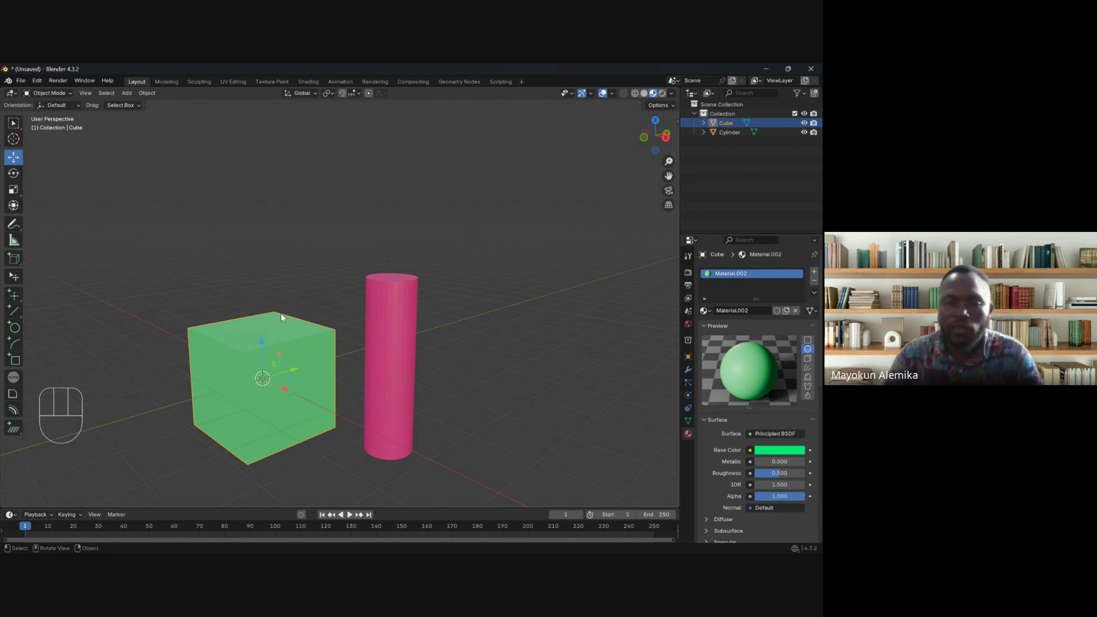
{"action": "scroll", "coordinate": [289, 360], "scroll_direction": "up", "scroll_amount": 3}
{"action": "scroll", "coordinate": [290, 363], "scroll_direction": "down", "scroll_amount": 2}
{"action": "middle_click_drag", "start_coordinate": [290, 363], "coordinate": [338, 305], "text": "shift"}
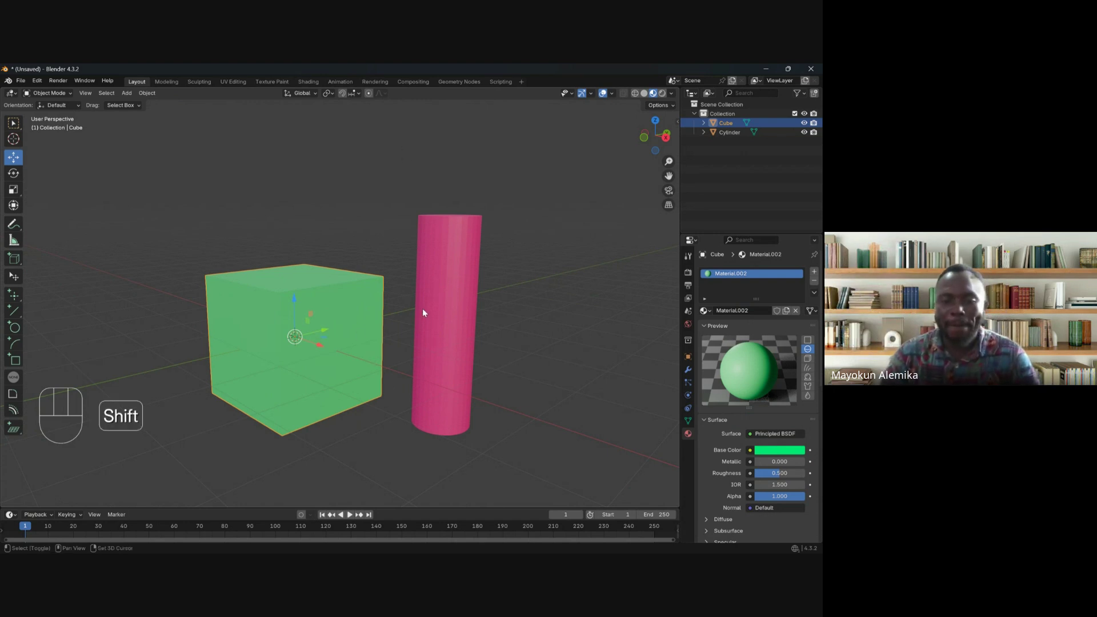
{"action": "middle_click_drag", "start_coordinate": [421, 309], "coordinate": [430, 353], "text": "shift"}
{"action": "middle_click_drag", "start_coordinate": [358, 374], "coordinate": [390, 354], "text": "shift"}
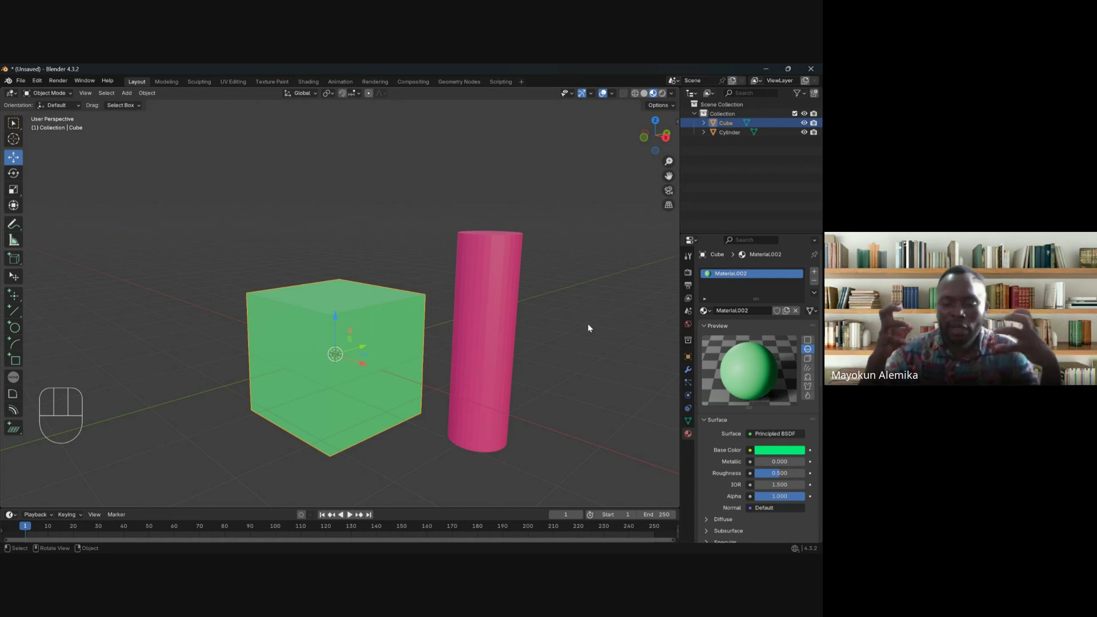
{"action": "scroll", "coordinate": [362, 379], "scroll_direction": "down", "scroll_amount": 1}
{"action": "scroll", "coordinate": [381, 365], "scroll_direction": "up", "scroll_amount": 2}
{"action": "middle_click_drag", "start_coordinate": [461, 380], "coordinate": [414, 370], "text": "shift"}
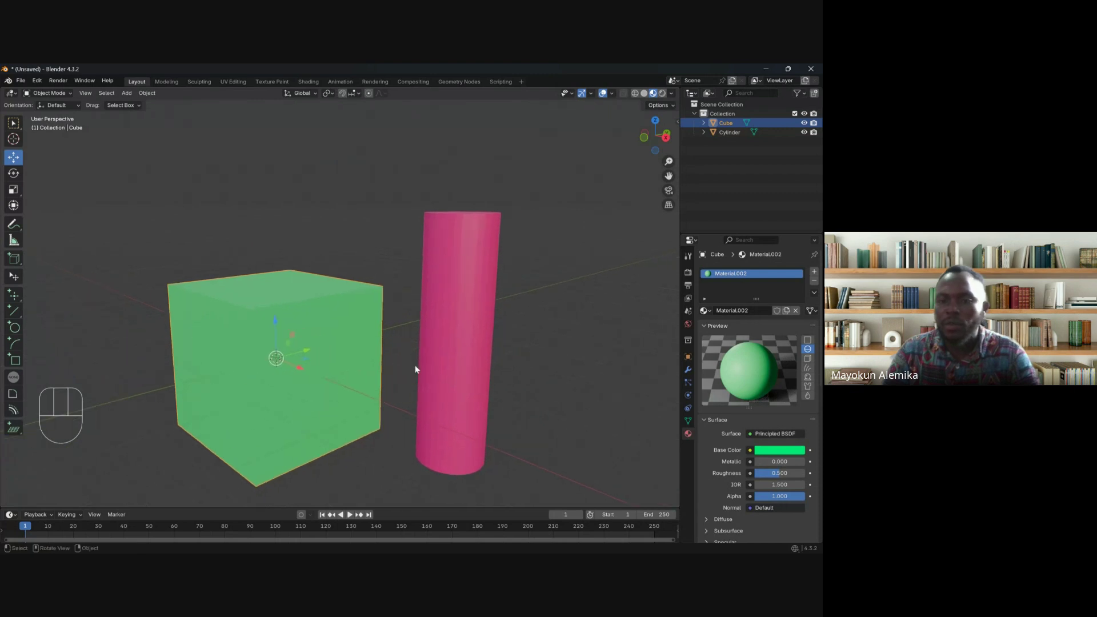
Step: Open the cube's list of available modifiers and look at the Generate category
{"action": "left_click", "coordinate": [688, 369]}
{"action": "left_click", "coordinate": [714, 273]}
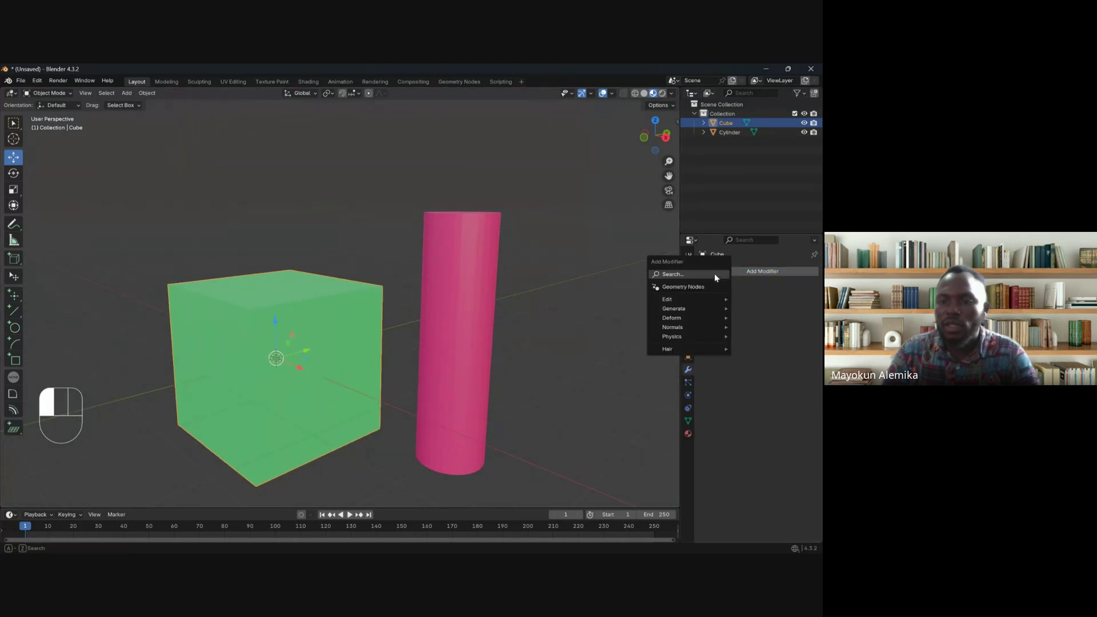
{"action": "mouse_move", "coordinate": [696, 309]}
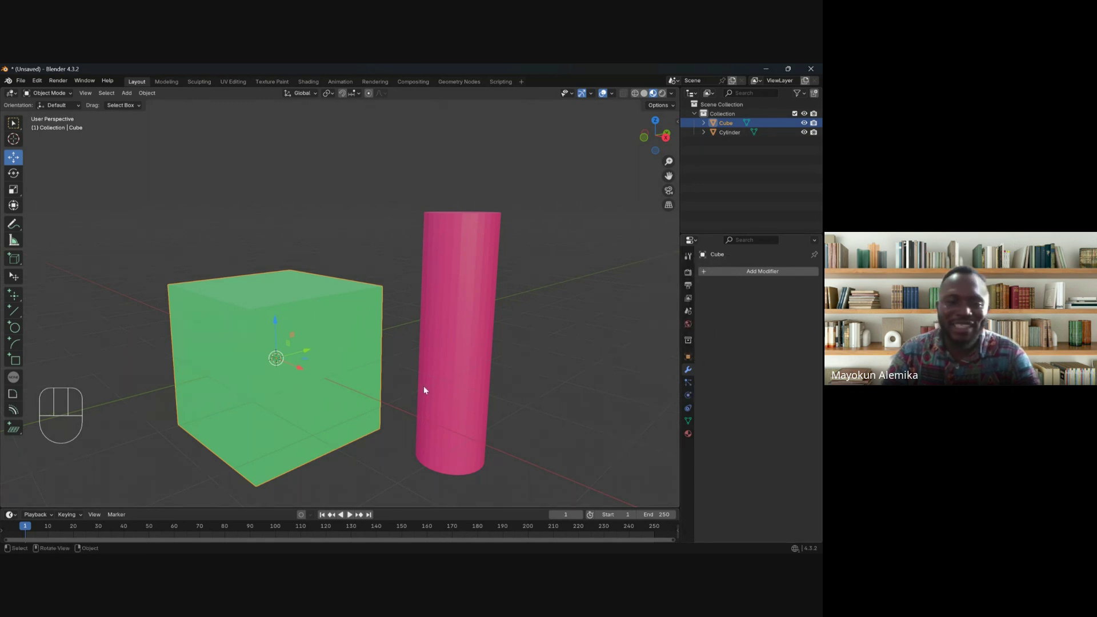
Step: Select both the cube and the cylinder
{"action": "left_click_drag", "start_coordinate": [221, 192], "coordinate": [528, 309]}
{"action": "left_click", "coordinate": [373, 213]}
{"action": "middle_click_drag", "start_coordinate": [373, 288], "coordinate": [403, 322], "text": "shift"}
{"action": "key", "text": "a"}
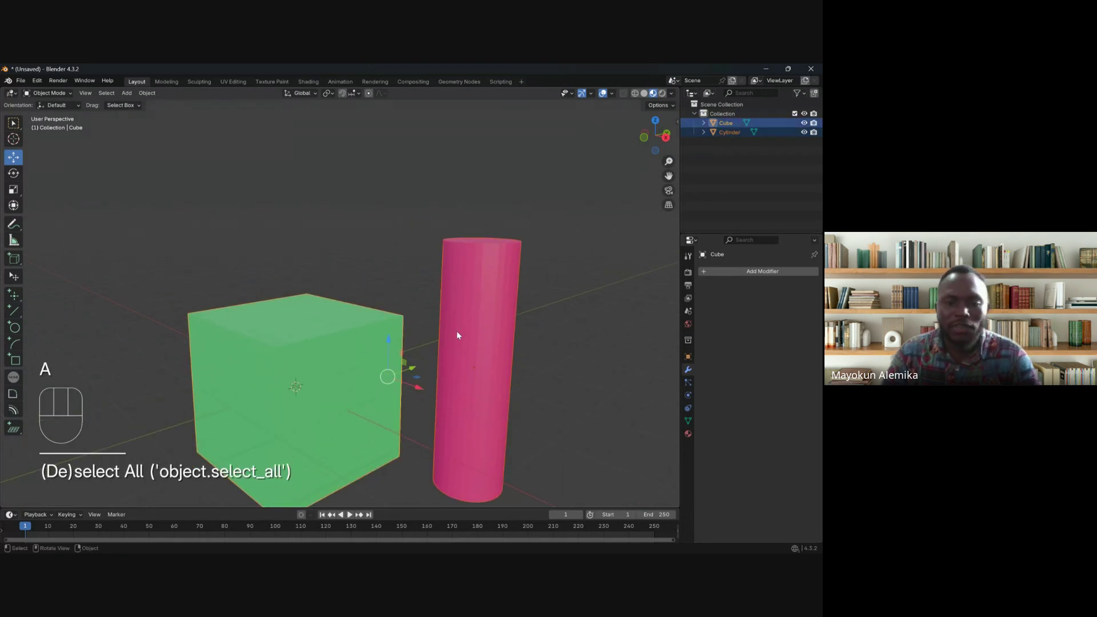